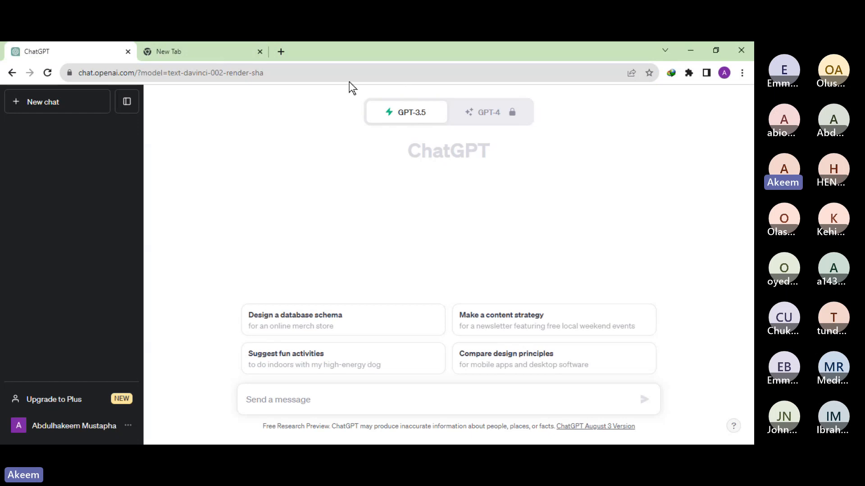
Step: Open chat.openai.com in a new browser tab
left_click(280, 52)
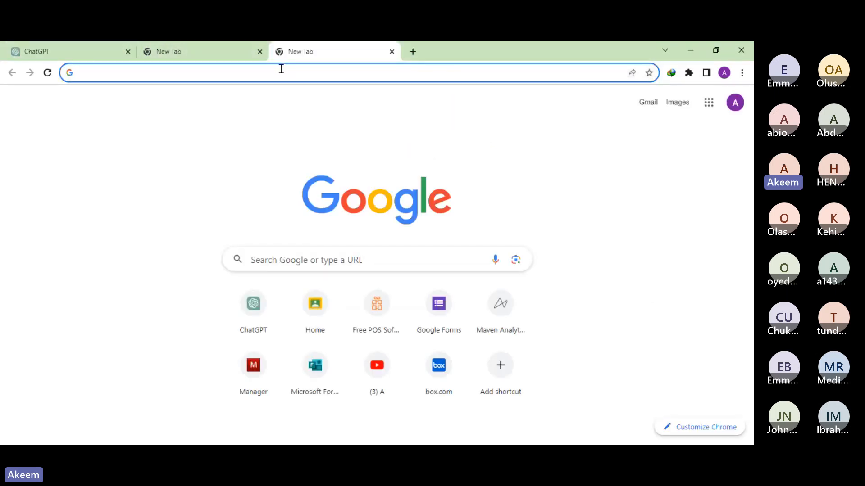
left_click(281, 69)
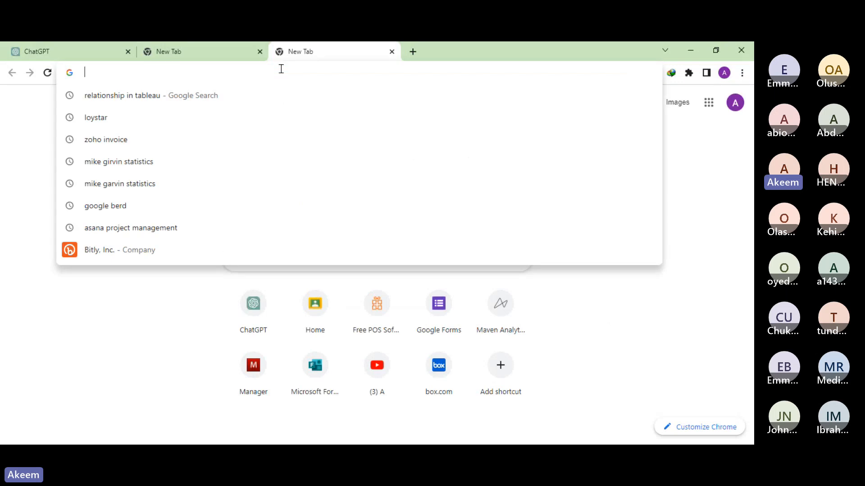
type("CHA")
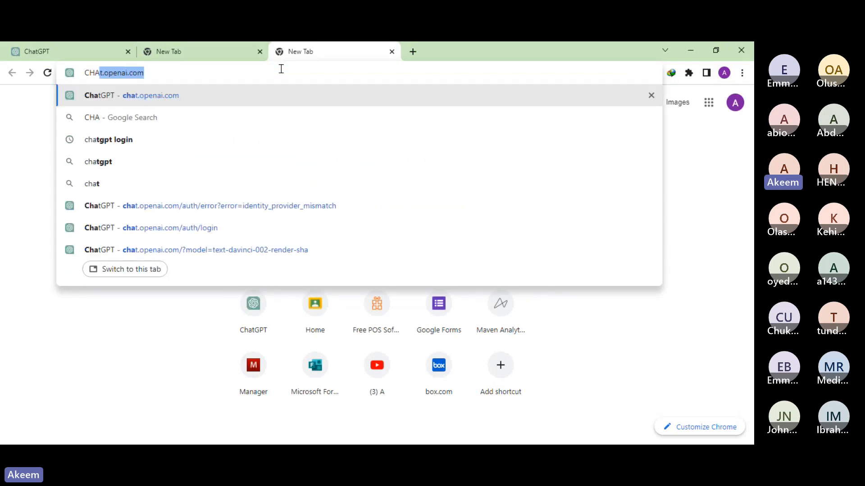
type(".OPENA")
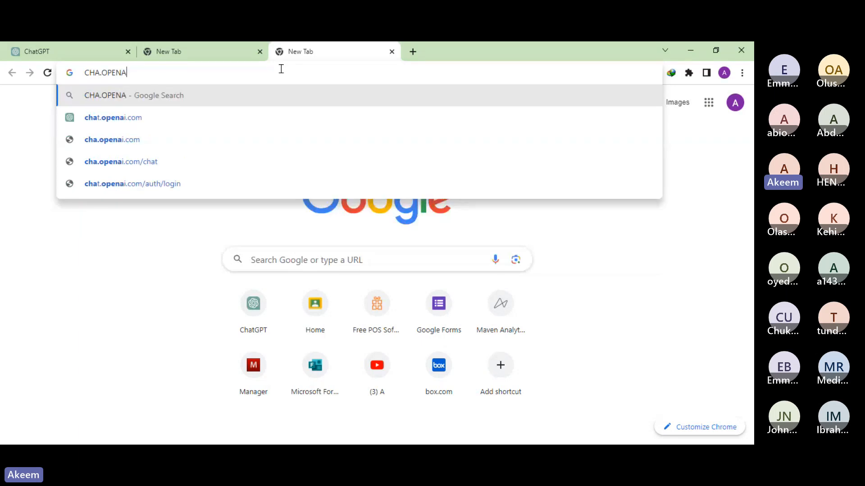
type("I")
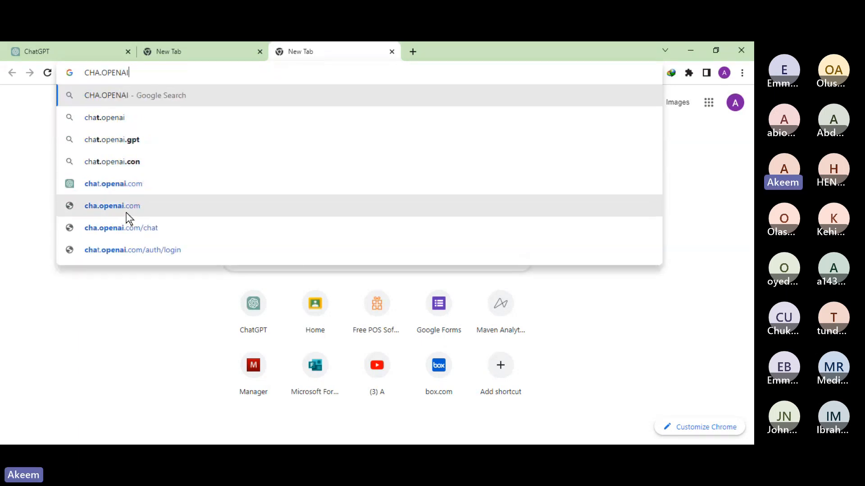
left_click(101, 71)
type("T")
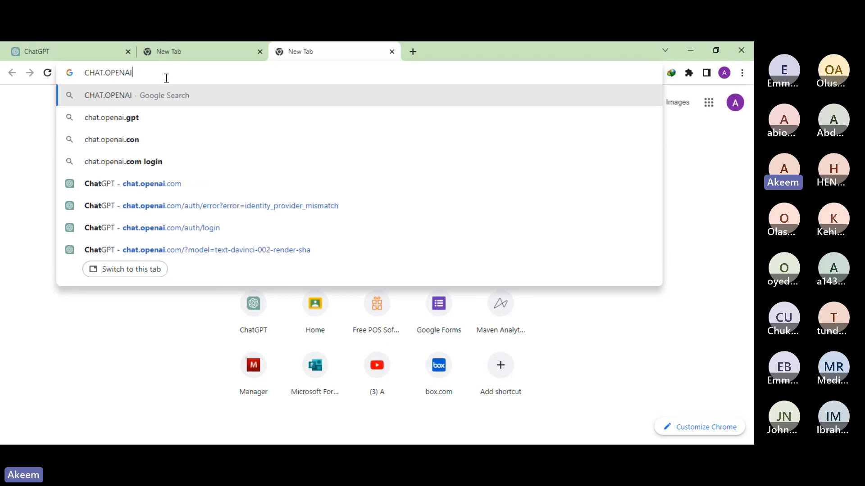
type(".COM")
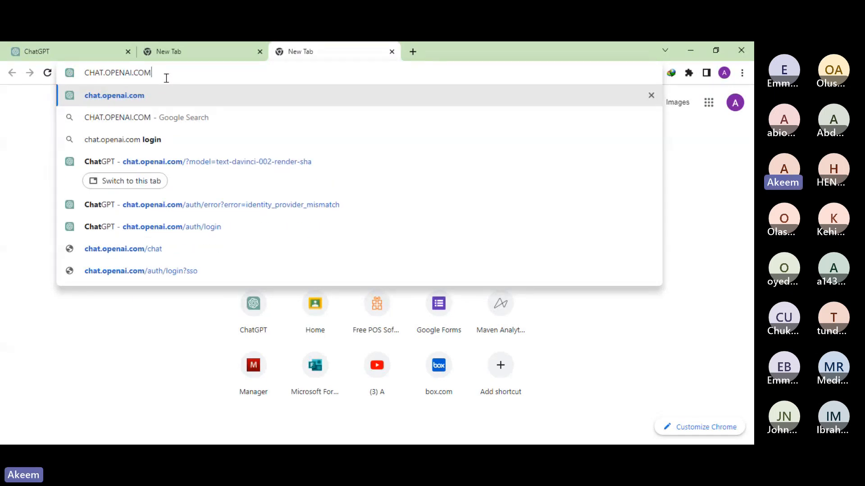
key("Return")
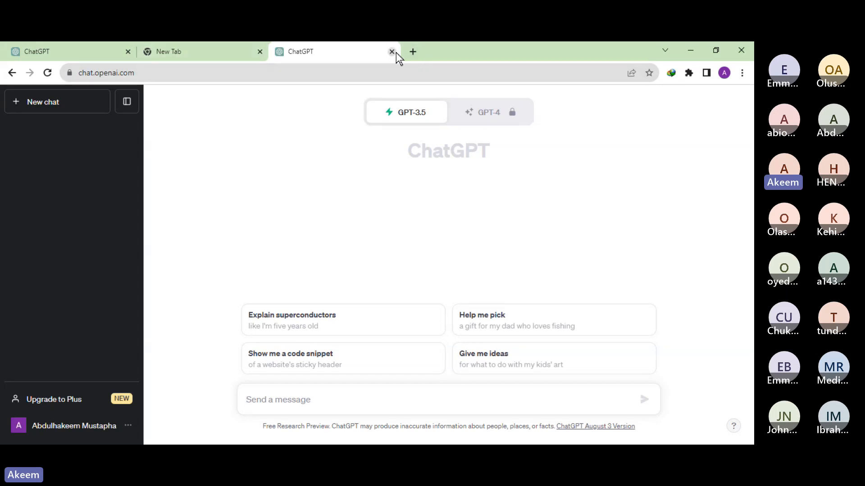
Step: Search Google for "CHAT GPT LOGIN" in another new browser tab
left_click(334, 72)
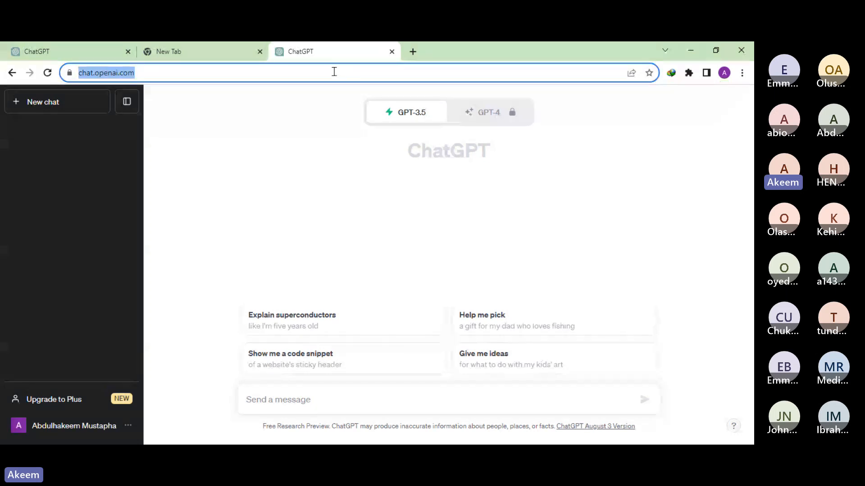
left_click(413, 52)
left_click(367, 73)
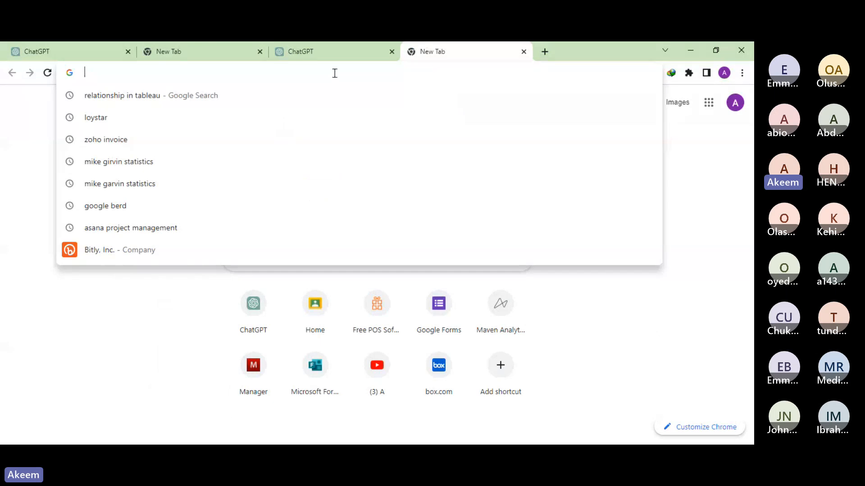
type("CHAT")
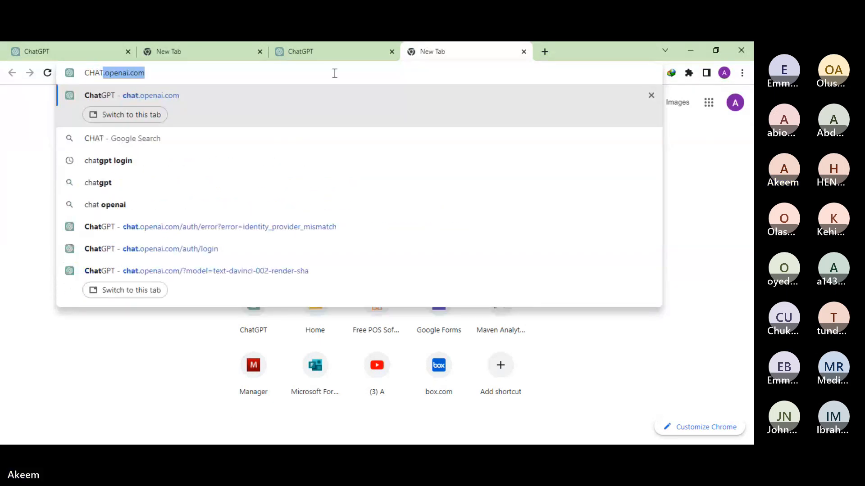
type(" GPT")
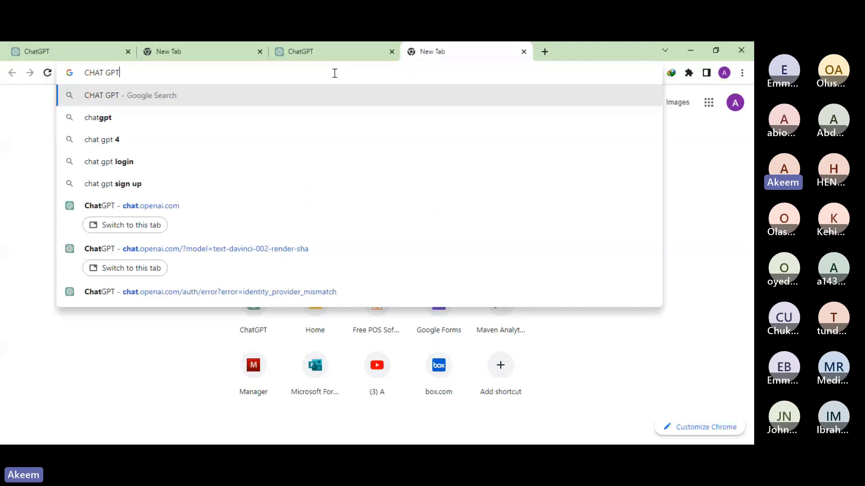
type(" LOGIN")
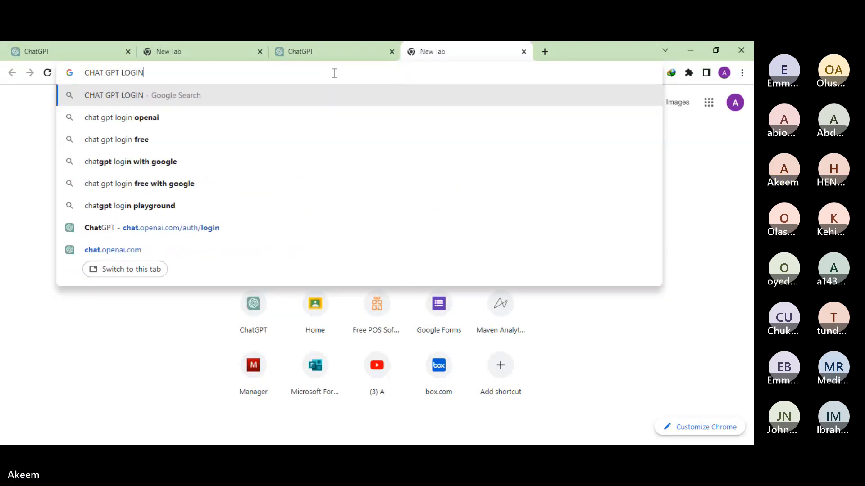
key("Return")
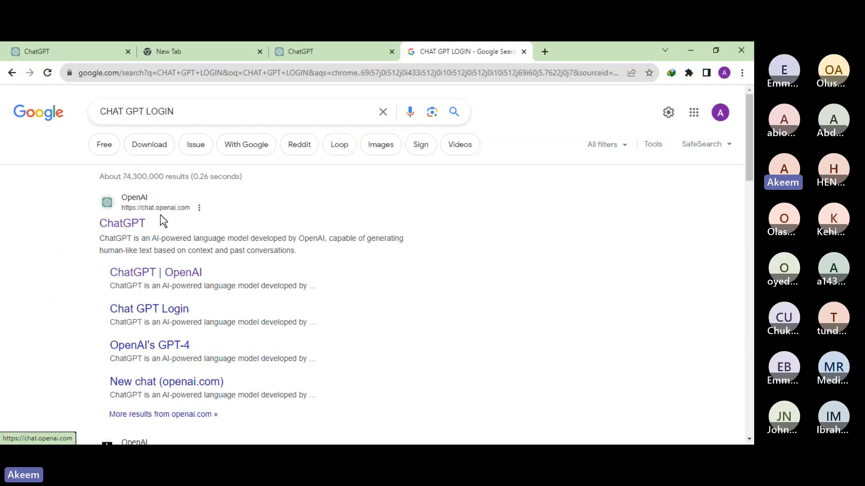
Step: Look through the search results for the ChatGPT login page, and close the search tab
left_click(167, 312)
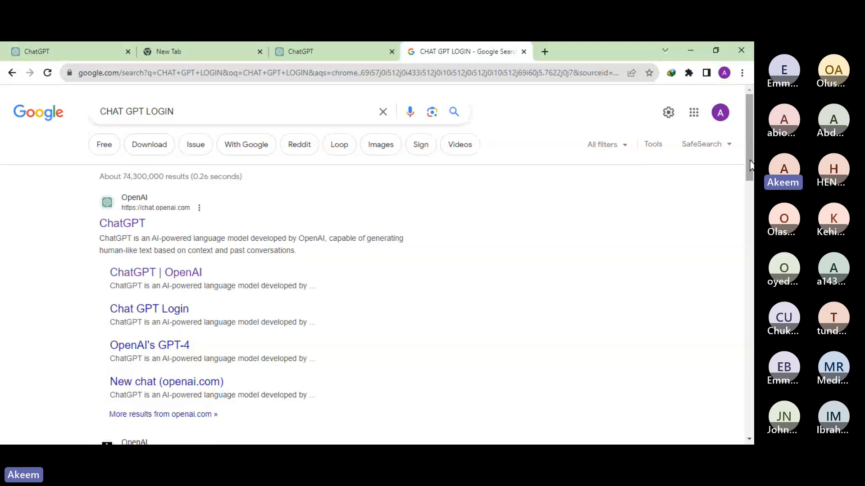
left_click_drag(751, 165, 752, 210)
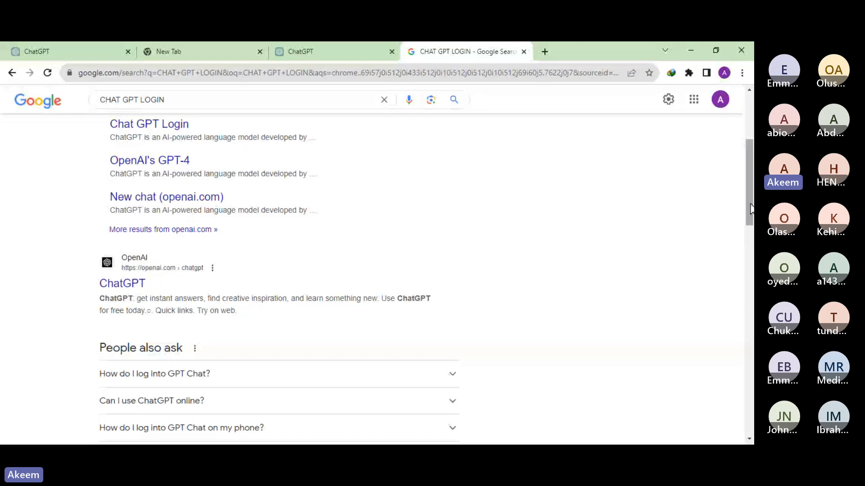
left_click_drag(750, 207, 748, 171)
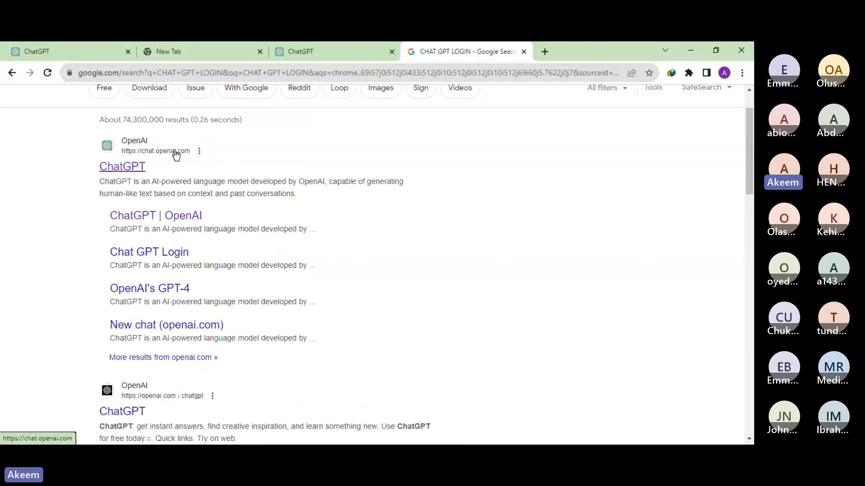
left_click(523, 51)
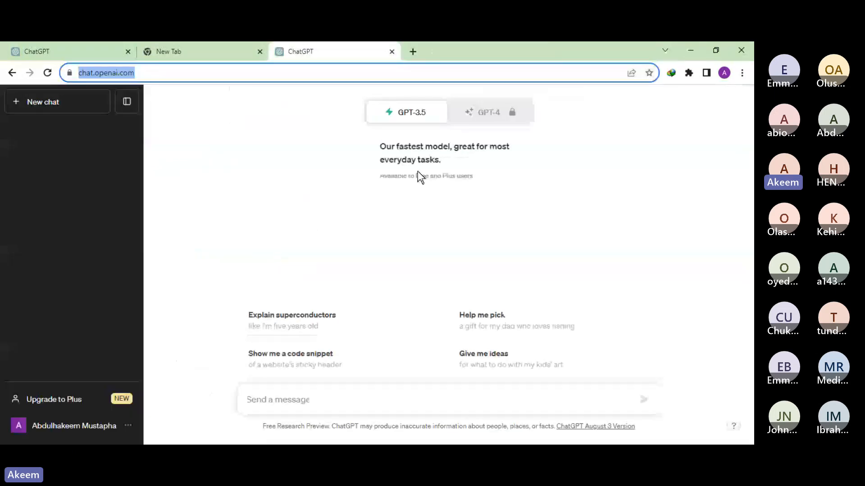
Step: Open bard.google.com in the existing blank browser tab
left_click(199, 52)
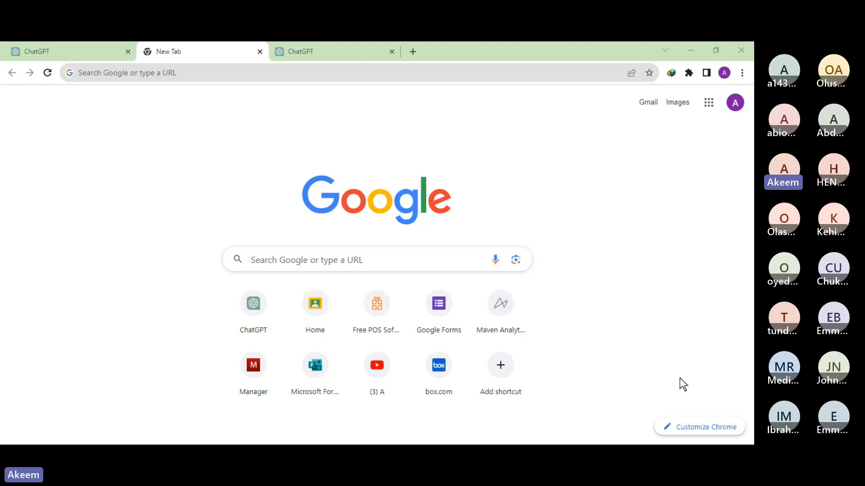
left_click(196, 74)
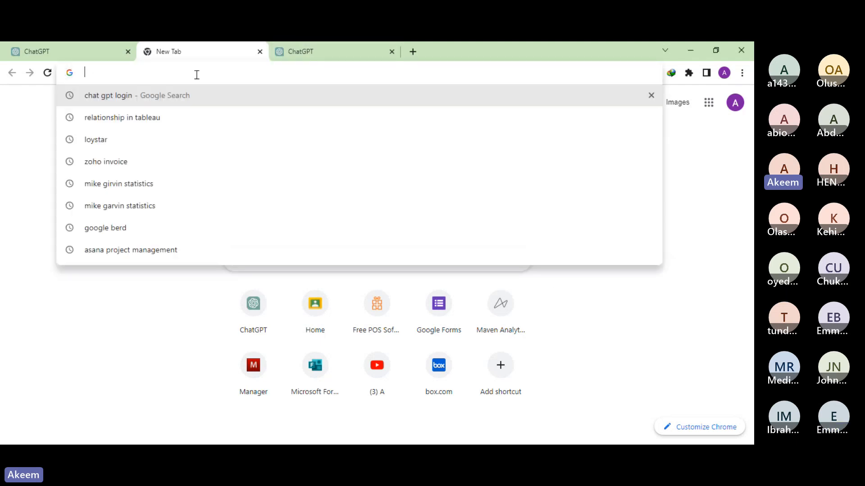
type("BARD")
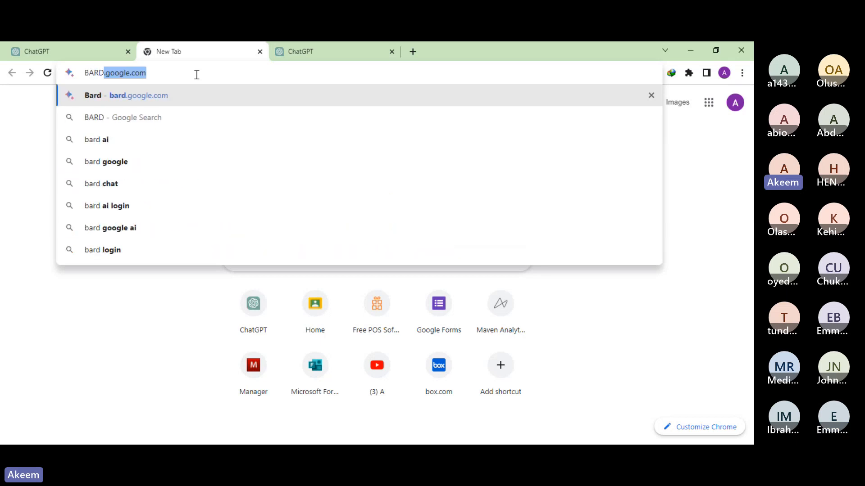
left_click(193, 73)
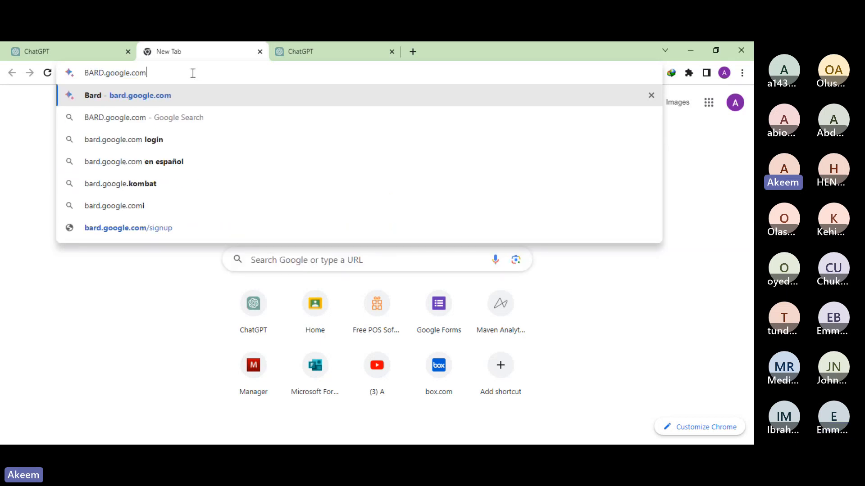
key("Return")
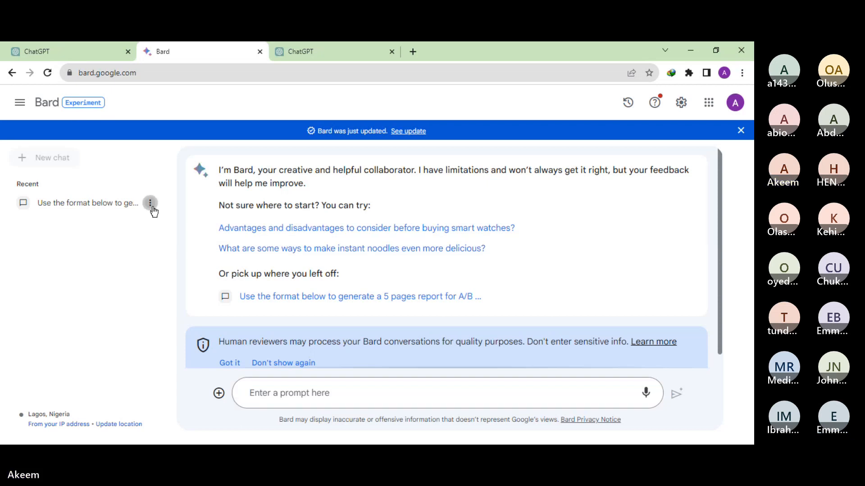
left_click(150, 204)
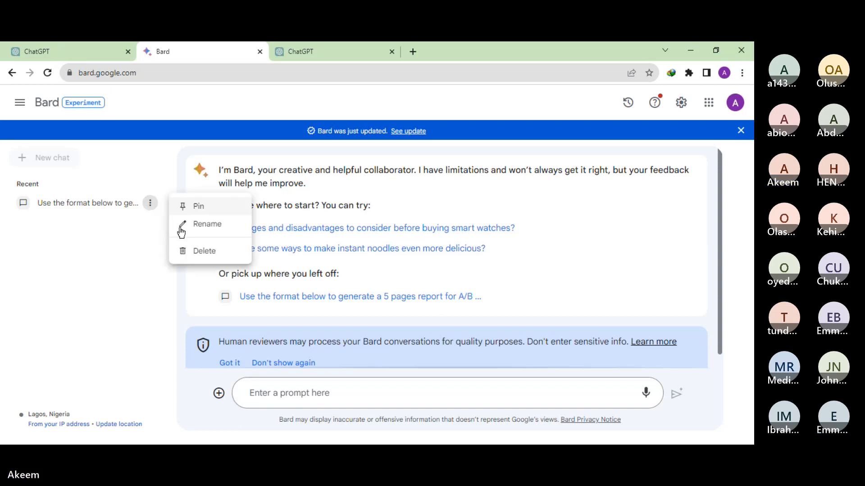
left_click(208, 255)
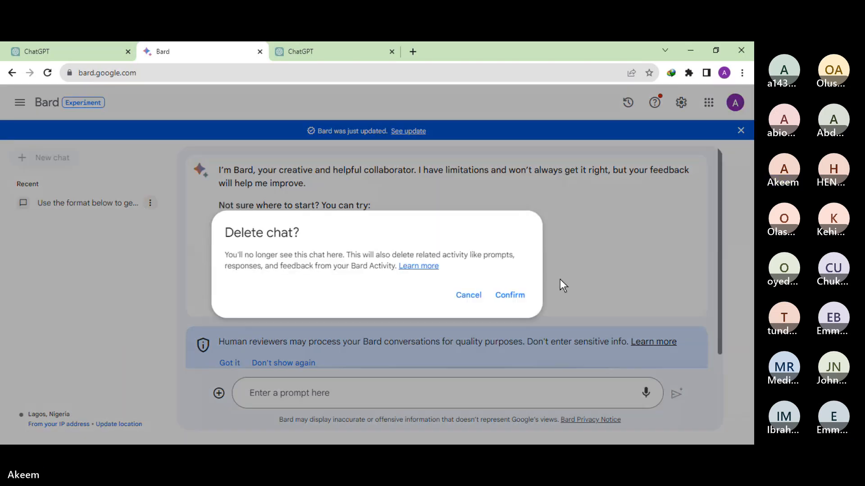
left_click(470, 298)
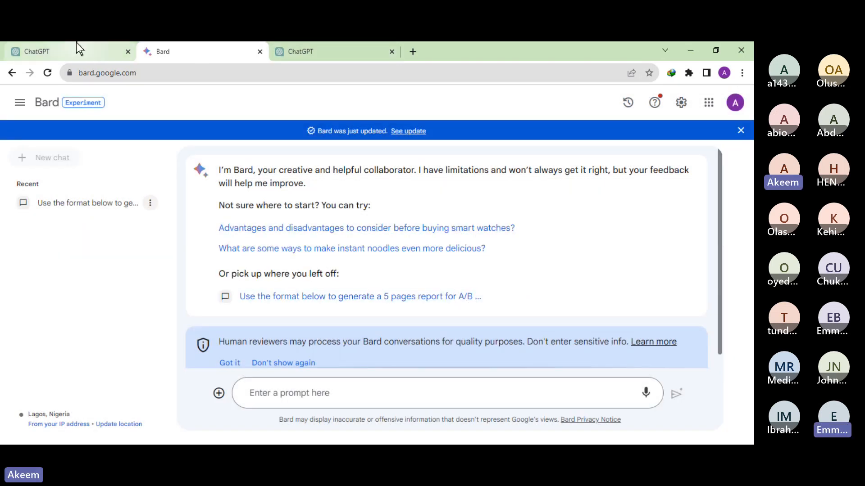
Step: Close the duplicate ChatGPT tab and return to the original ChatGPT page
left_click(317, 50)
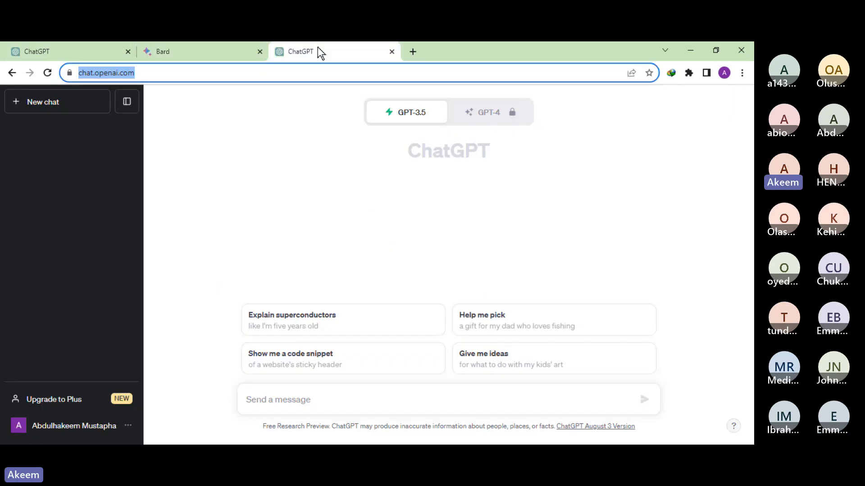
left_click(390, 52)
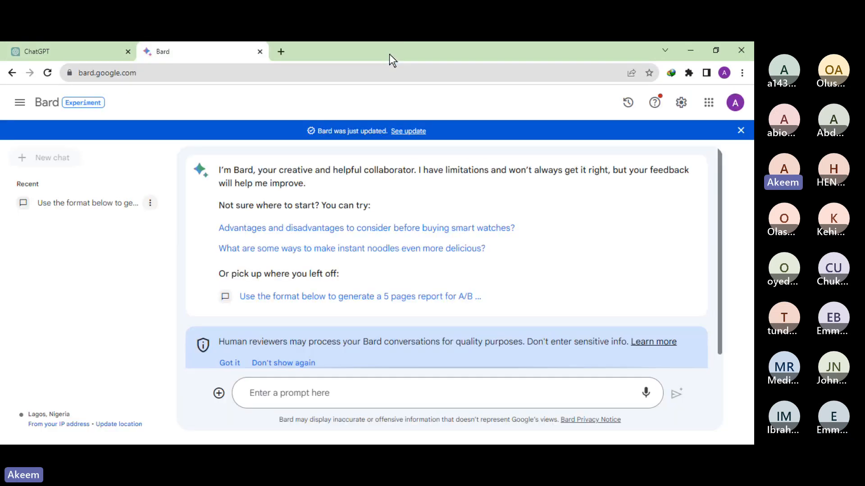
left_click(58, 49)
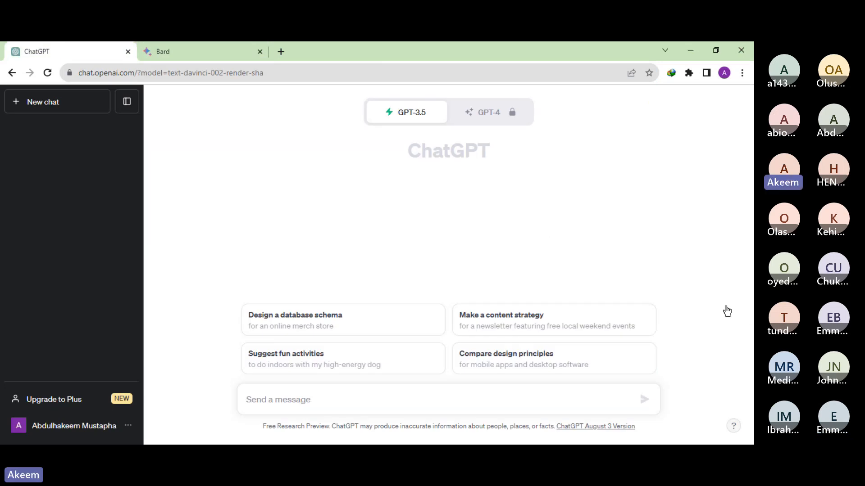
left_click(351, 396)
type("h")
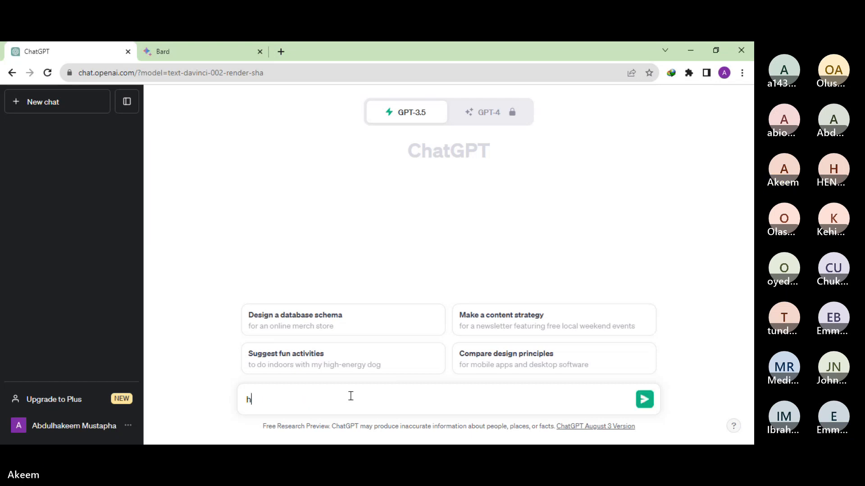
type("OW CAN")
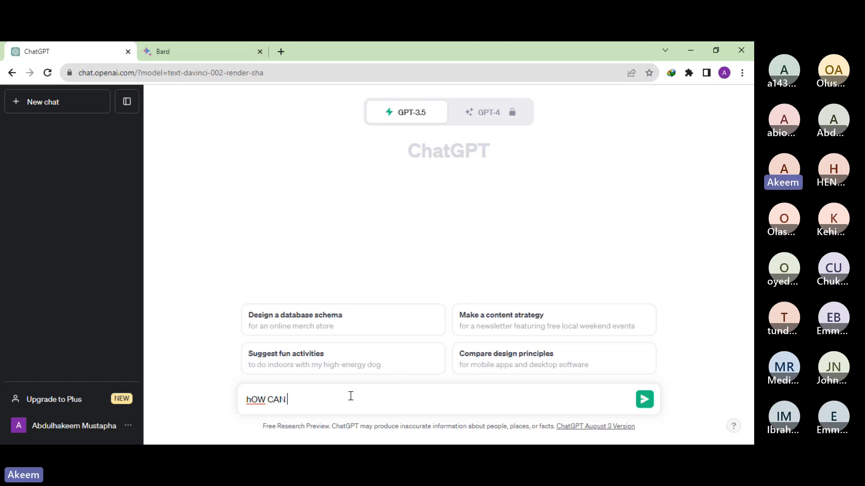
key("BackSpace")
key("BackSpace")
key("BackSpace")
key("BackSpace")
type("T")
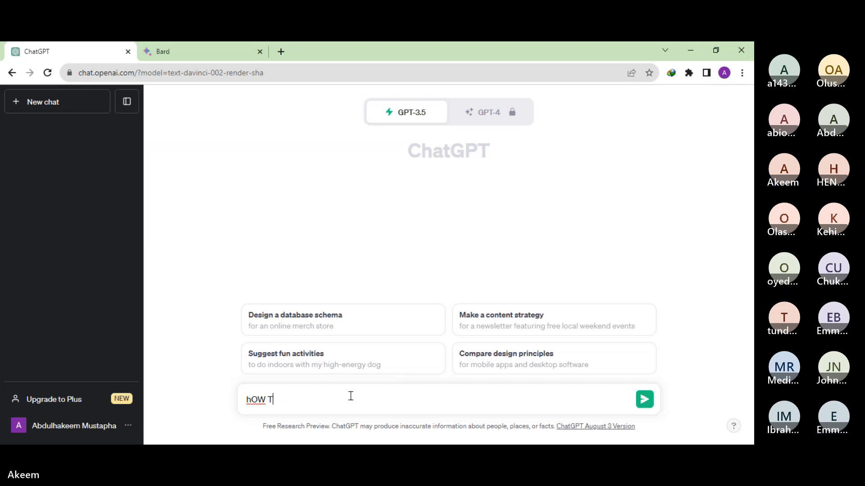
type("O USE")
key("BackSpace")
key("BackSpace")
key("BackSpace")
key("BackSpace")
key("BackSpace")
key("BackSpace")
key("BackSpace")
key("BackSpace")
key("BackSpace")
key("BackSpace")
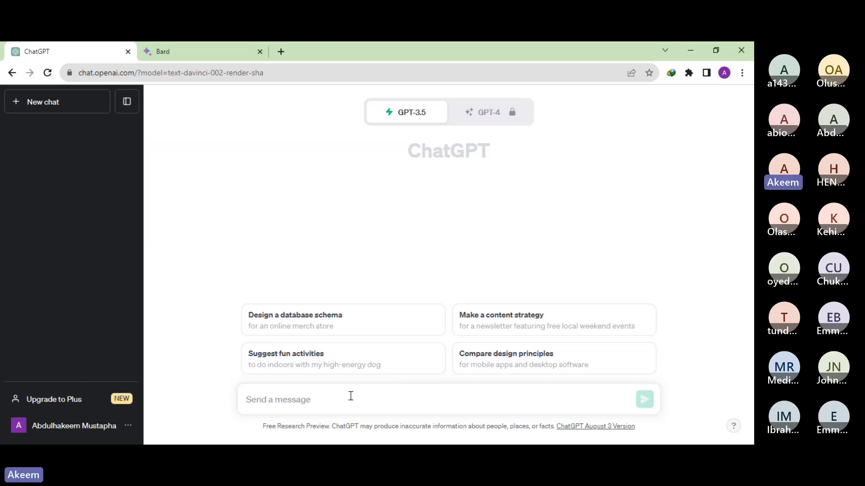
Step: Ask ChatGPT "TELL ME HOW TO CREATE VLOOKUP FORMULA"
type("TEL")
type("LL")
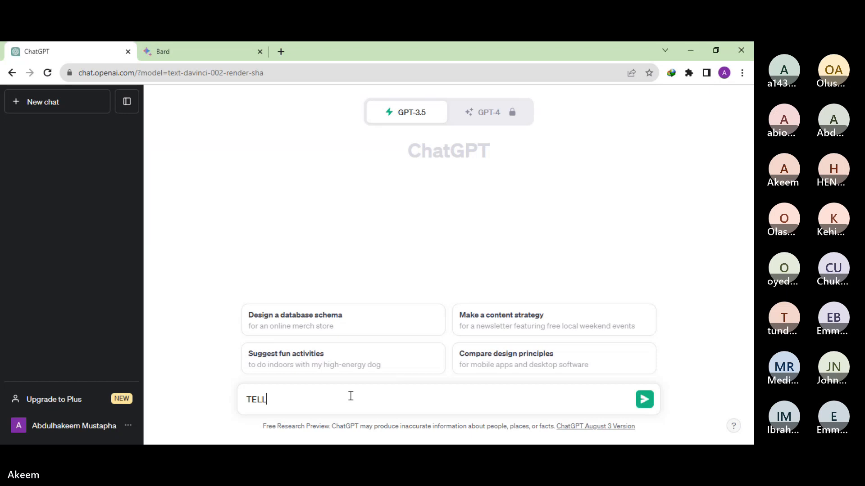
type(" ME HO")
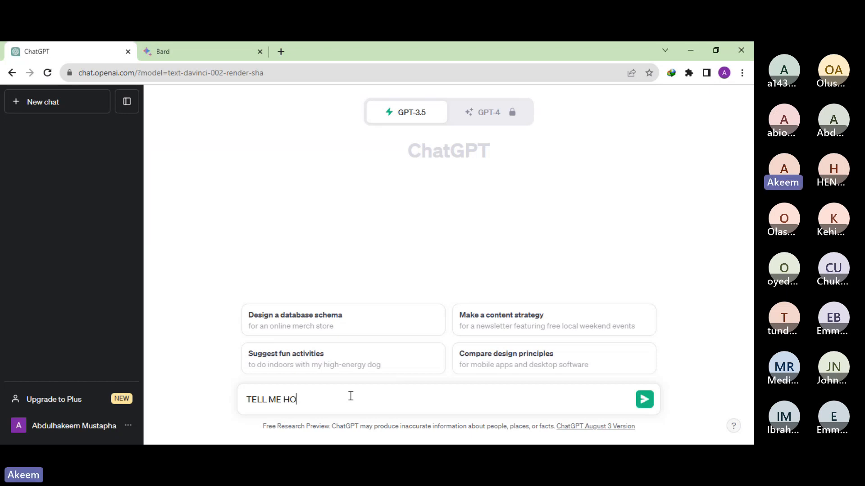
type("W TO CREATE VLOOKUP")
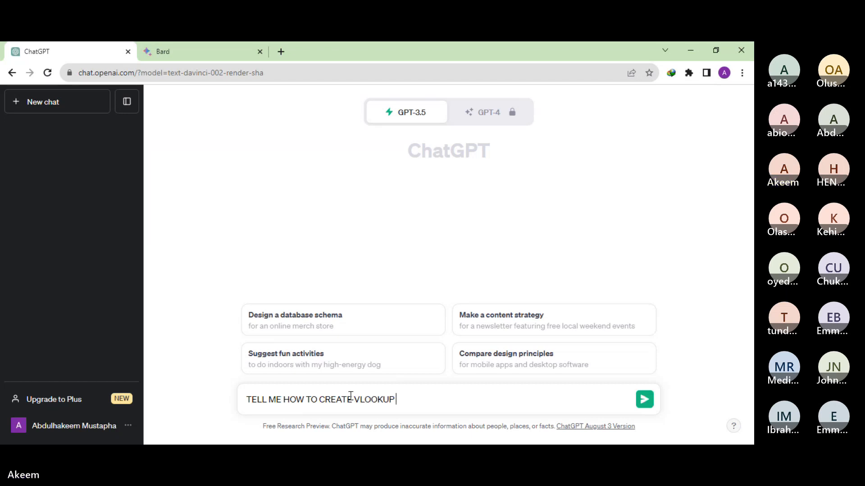
type(" FORMULAR")
key("BackSpace")
key("Return")
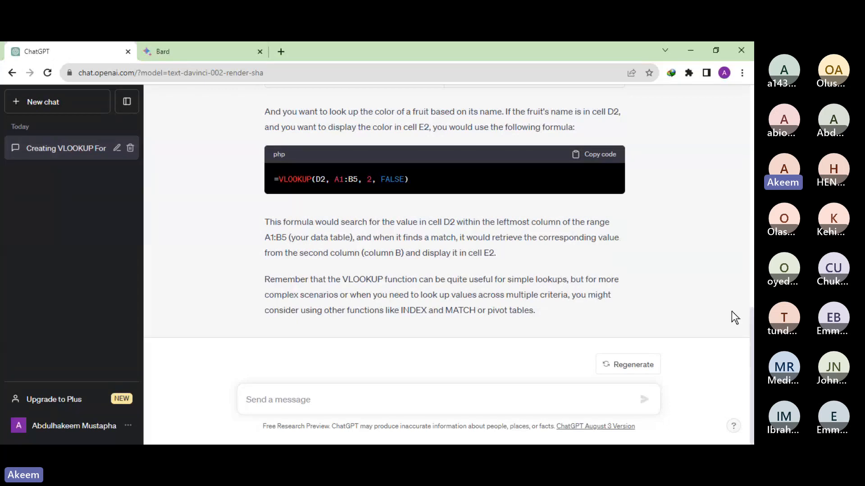
Step: Read through ChatGPT's answer on the VLOOKUP syntax, its arguments and the example table, and return to the start of the conversation
scroll(732, 312, "up", 15)
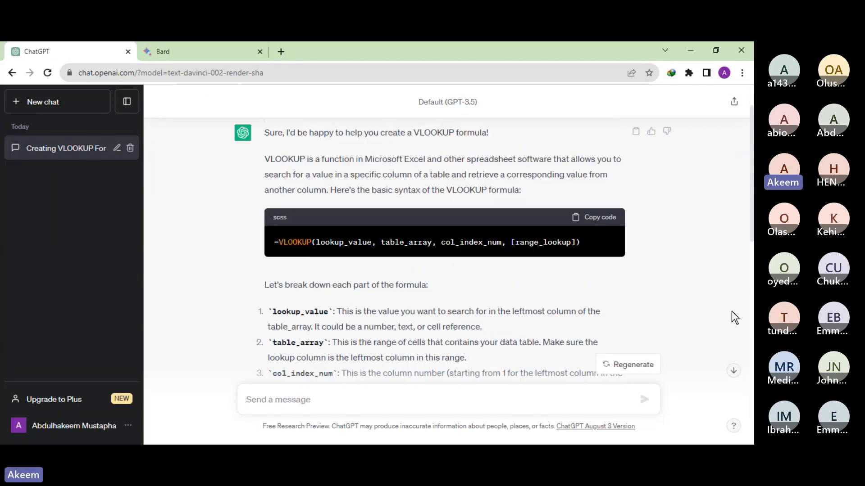
scroll(731, 311, "up", 1)
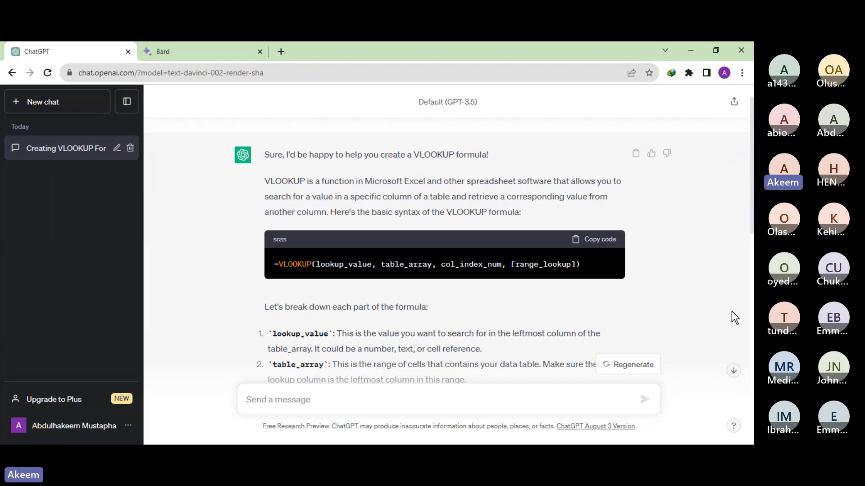
scroll(732, 312, "down", 2)
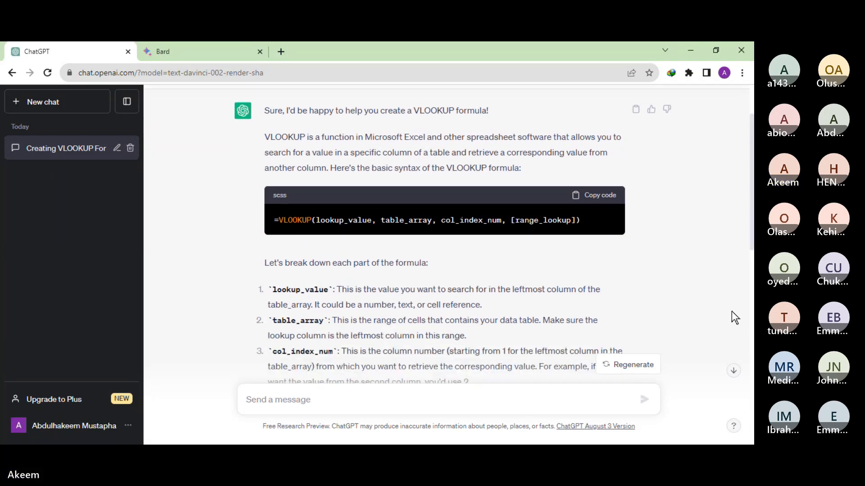
scroll(732, 312, "down", 2)
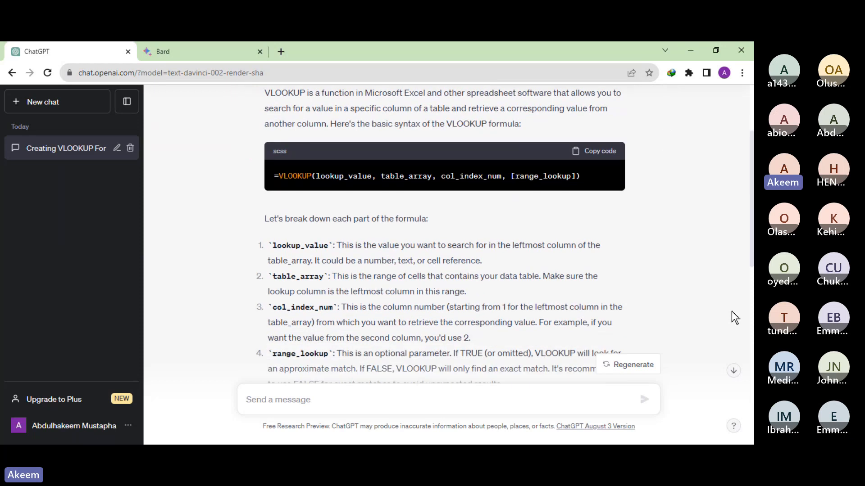
scroll(731, 311, "down", 1)
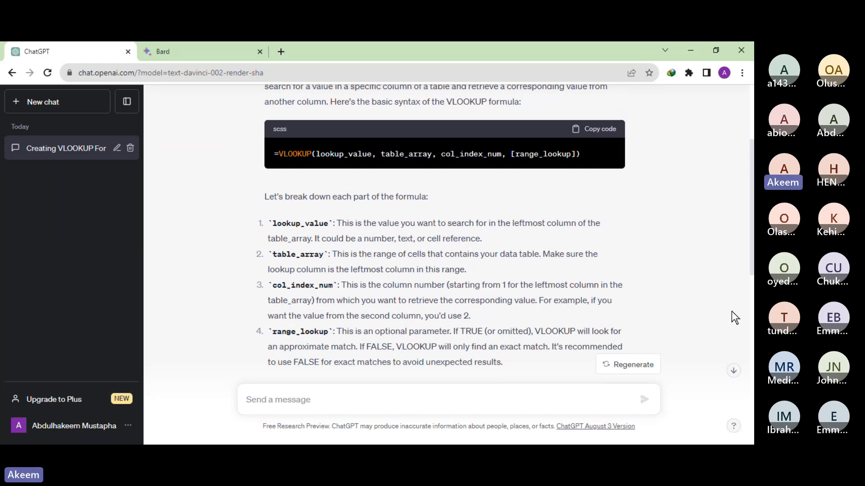
scroll(731, 312, "down", 4)
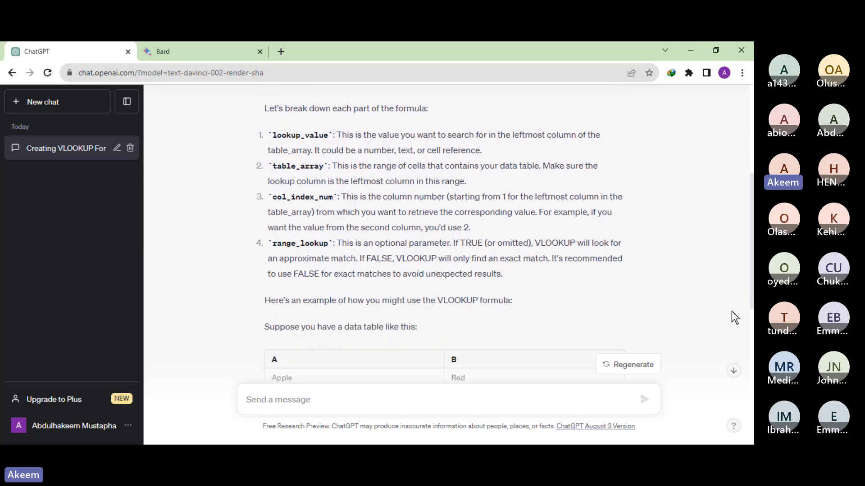
scroll(731, 311, "down", 5)
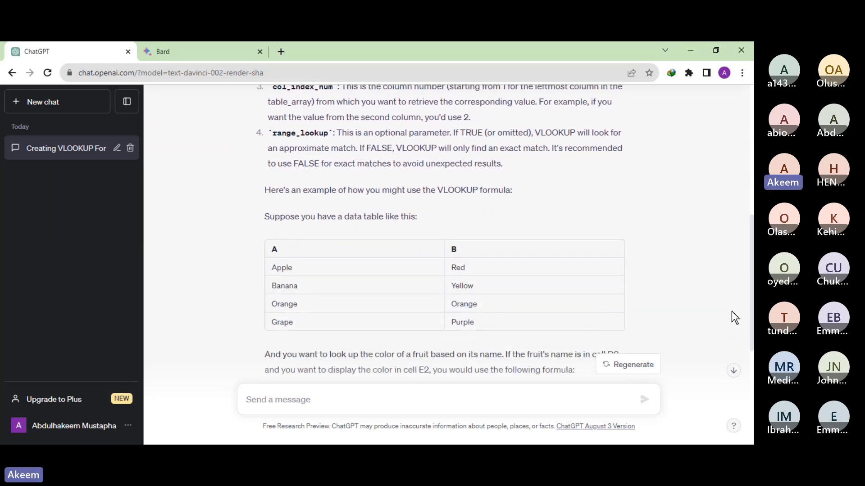
scroll(731, 311, "down", 4)
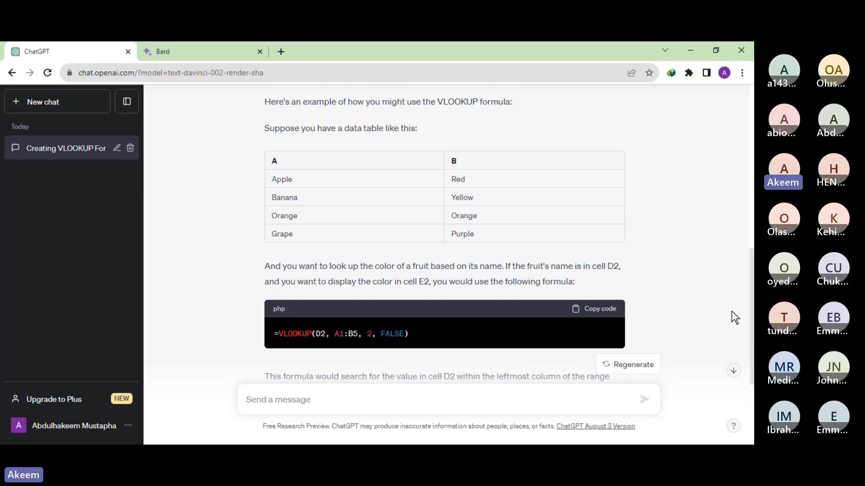
scroll(731, 311, "down", 4)
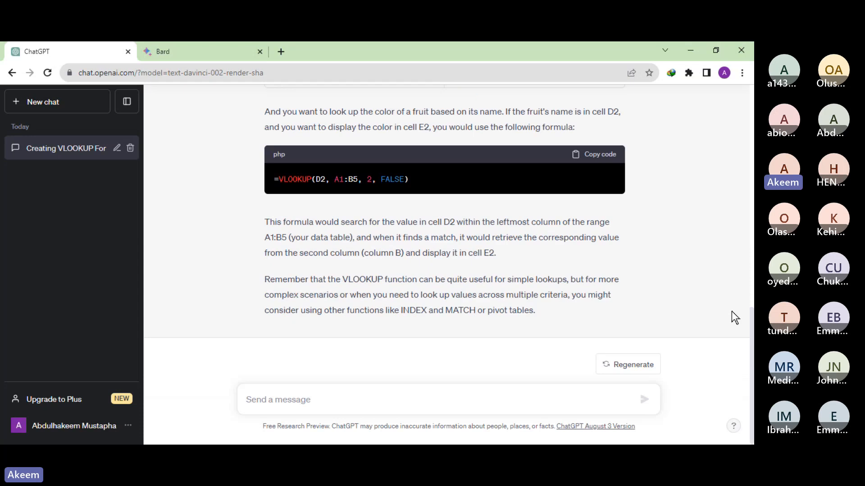
scroll(732, 312, "up", 10)
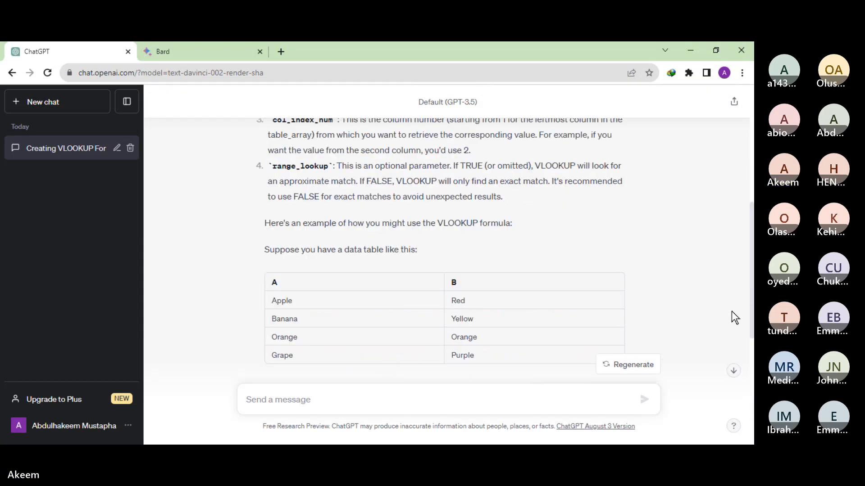
scroll(731, 312, "up", 3)
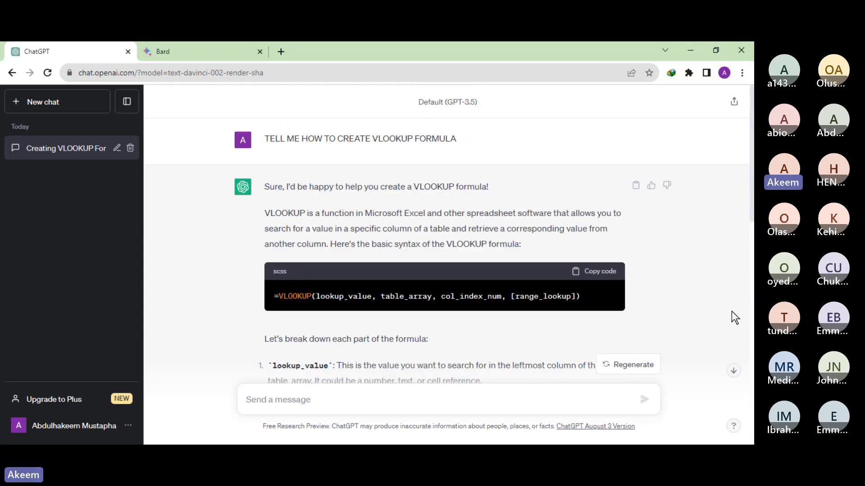
left_click(322, 397)
type("I")
key("BackSpace")
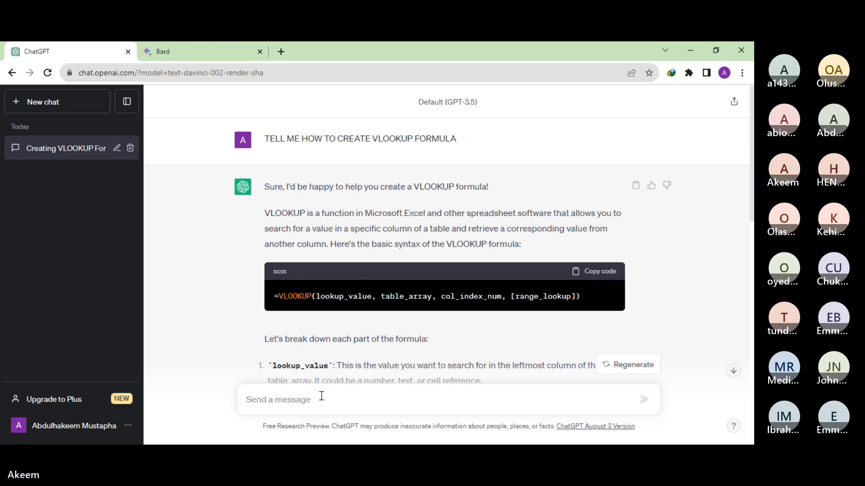
type("i AM")
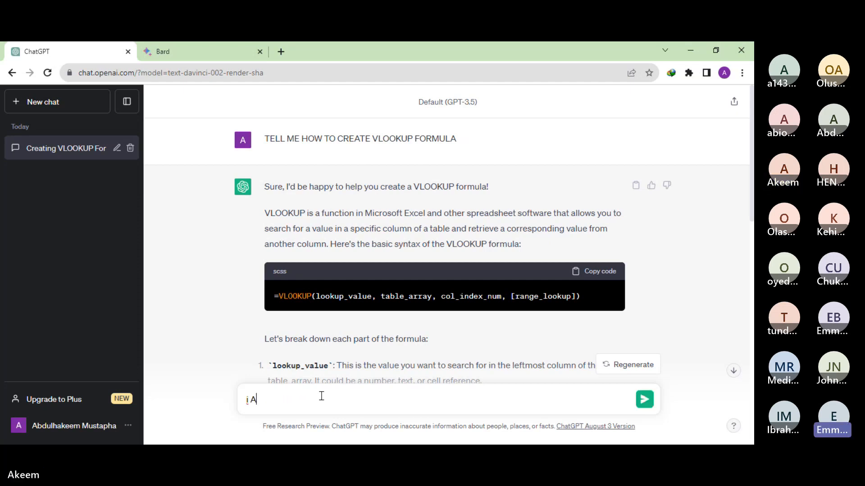
key("BackSpace")
key("BackSpace")
key("BackSpace")
key("BackSpace")
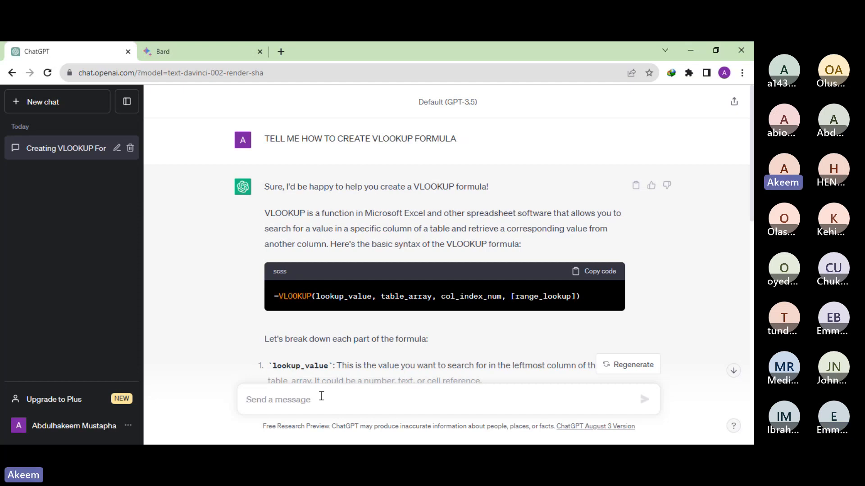
Step: Begin a follow-up message to ChatGPT with "I am a data analyst, and I am working on a"
type("I a")
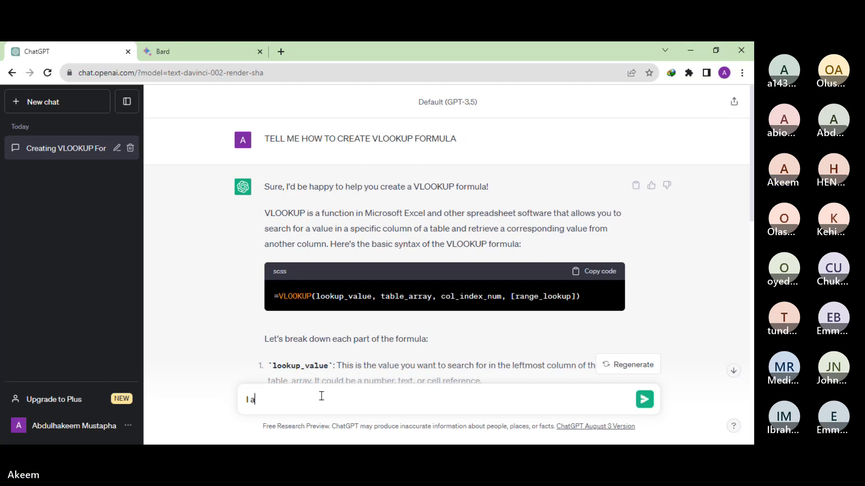
type("m a data analyst")
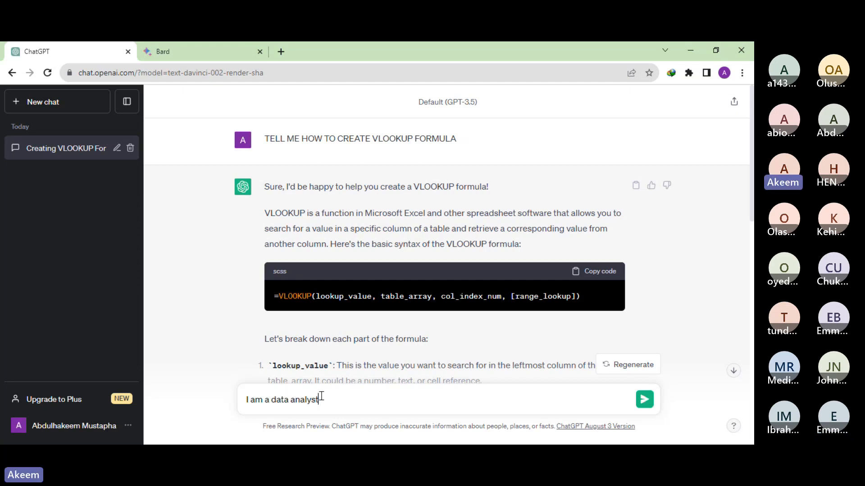
type(", and I am working")
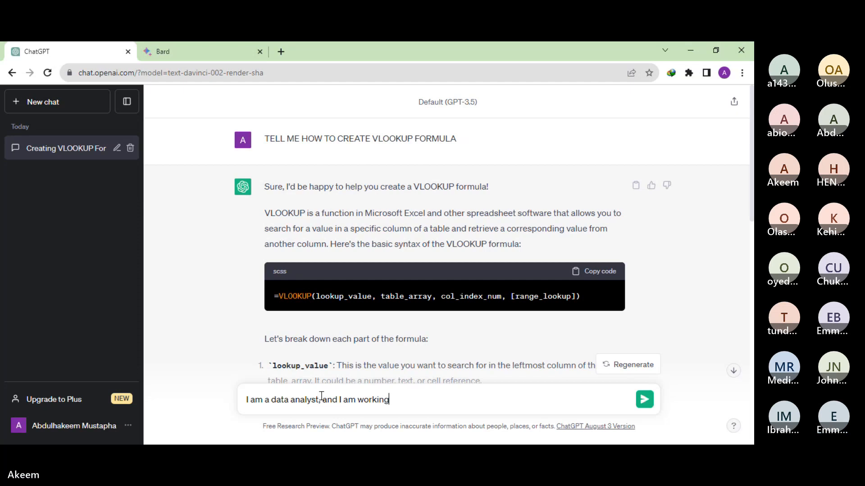
type(" on")
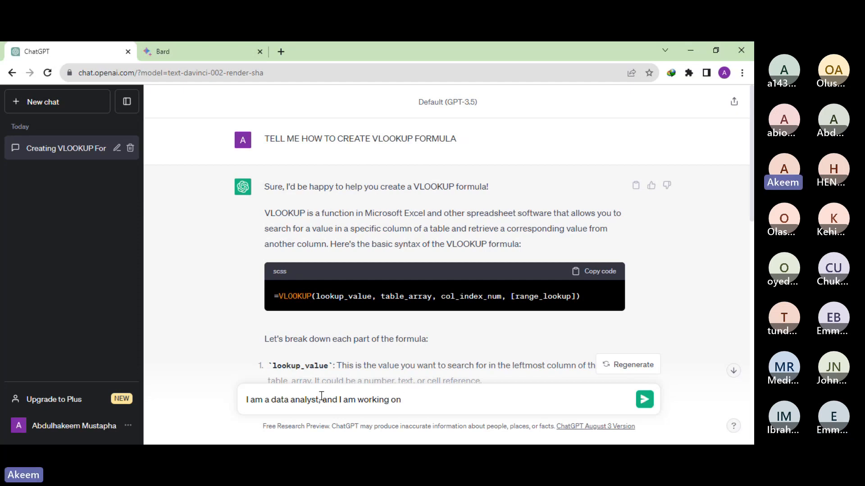
type("  a")
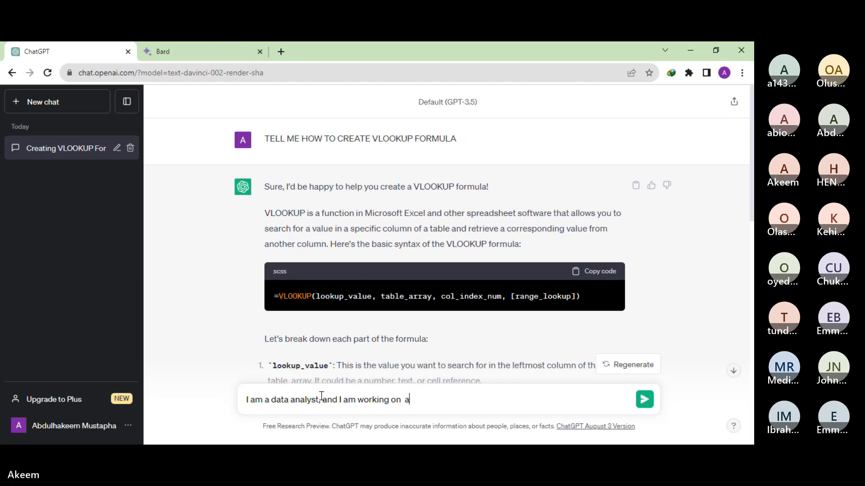
Step: Continue the message with "vlookup formula for a dataset for emplyee data"
type(" vlooku")
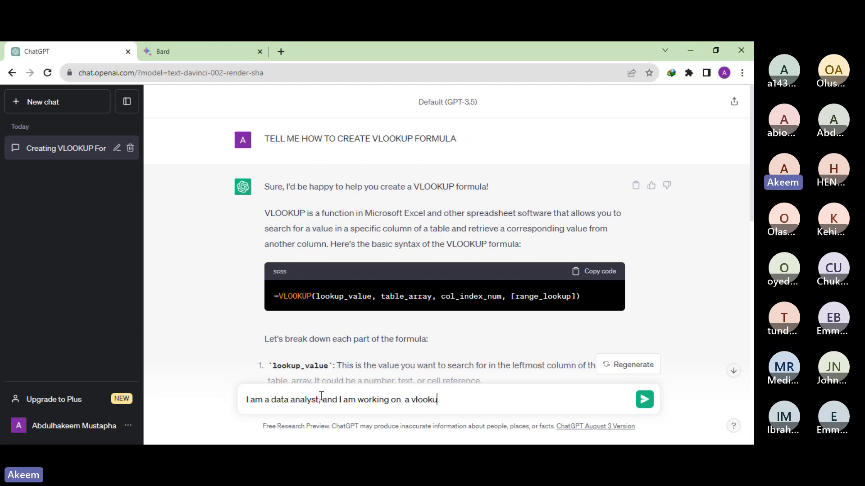
type("p formula for a data")
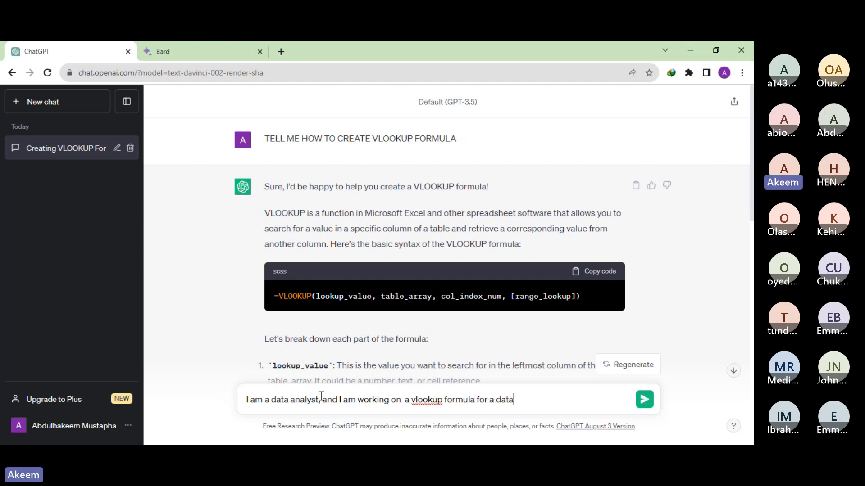
type("set")
type(" in")
key("BackSpace")
key("BackSpace")
key("BackSpace")
type("foe")
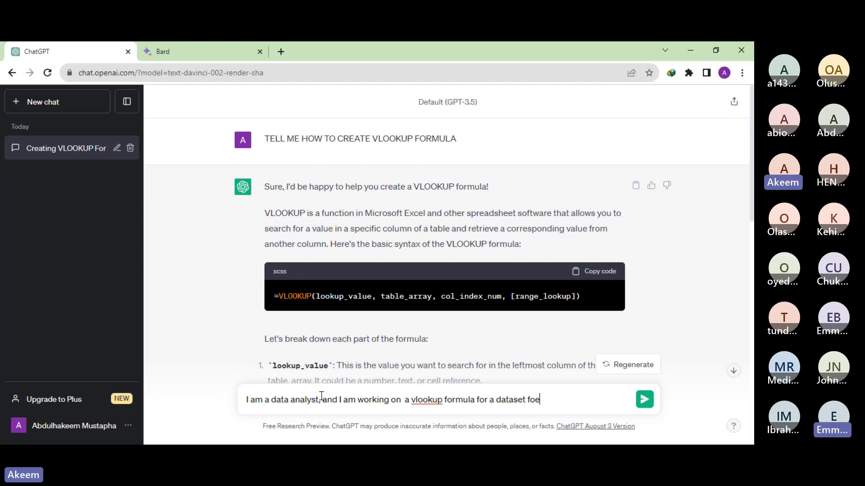
key("BackSpace")
type("r")
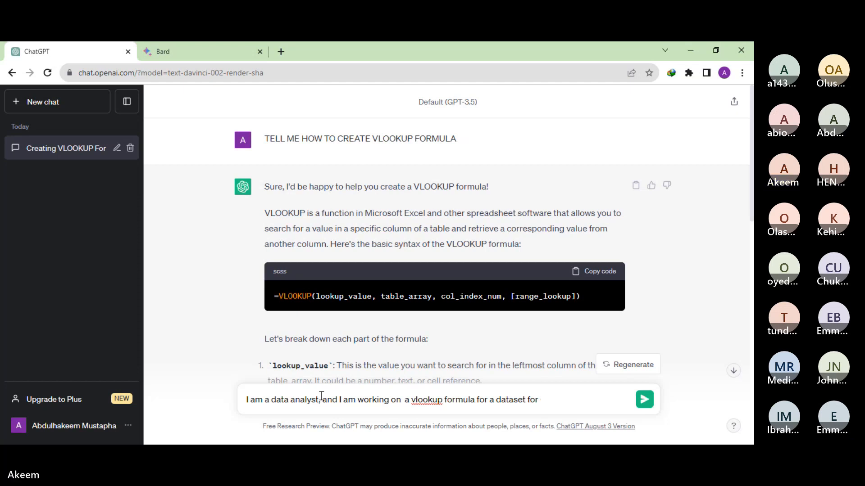
type(" emp")
type("lyee data")
type(",")
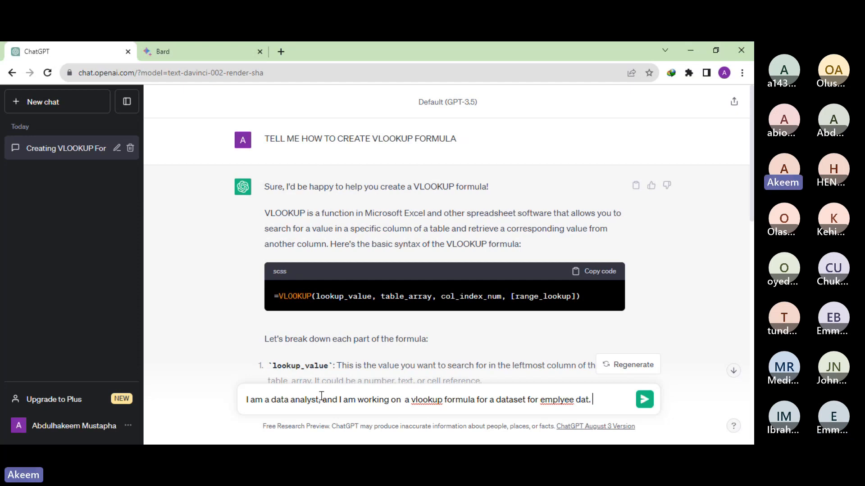
key("BackSpace")
key("BackSpace")
type("a")
Step: Continue the message with "the name is on column a and the the salary is on column e."
type(". the ")
type("name ")
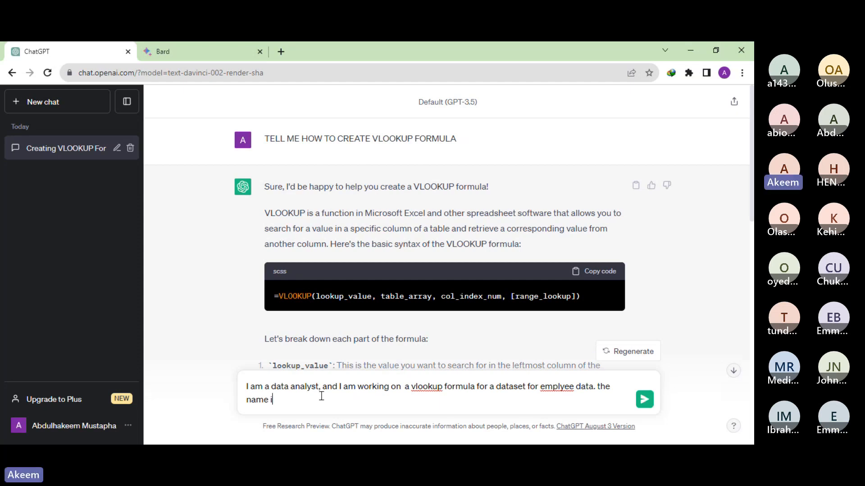
type("is on colum")
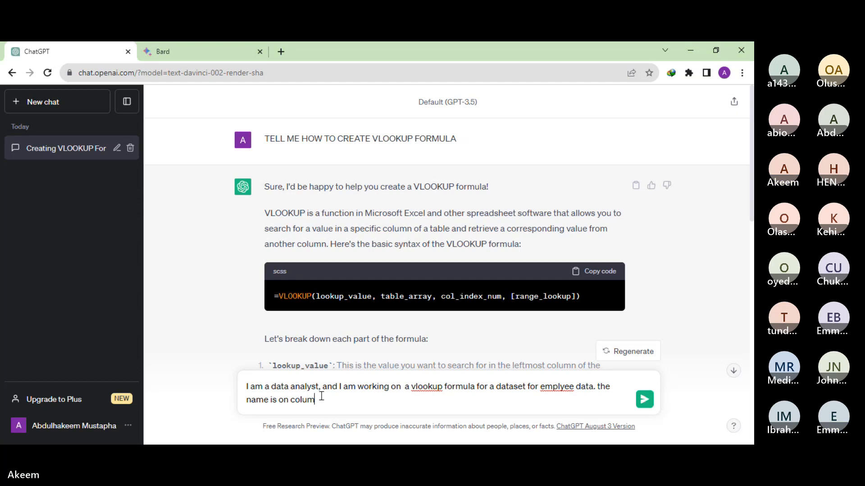
type("n a a")
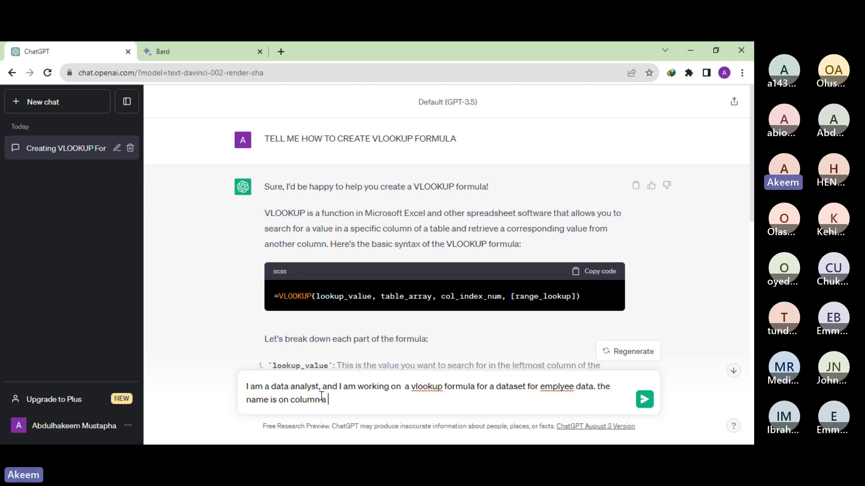
type(" and the")
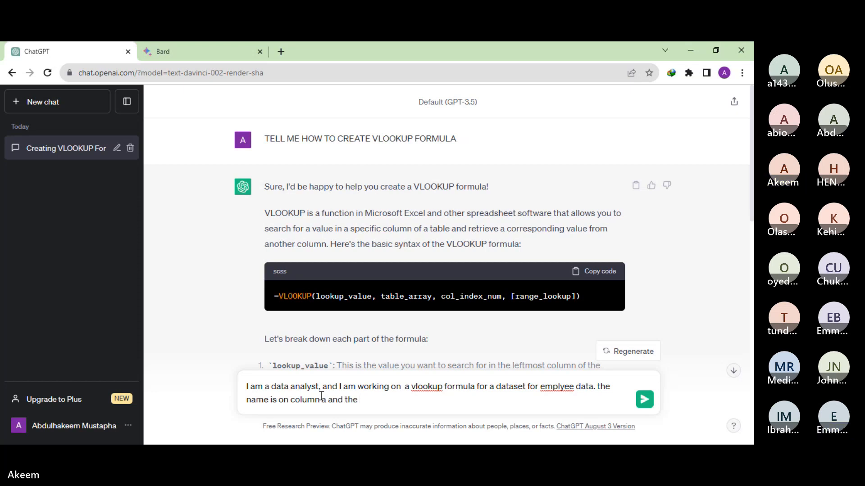
type(" the s")
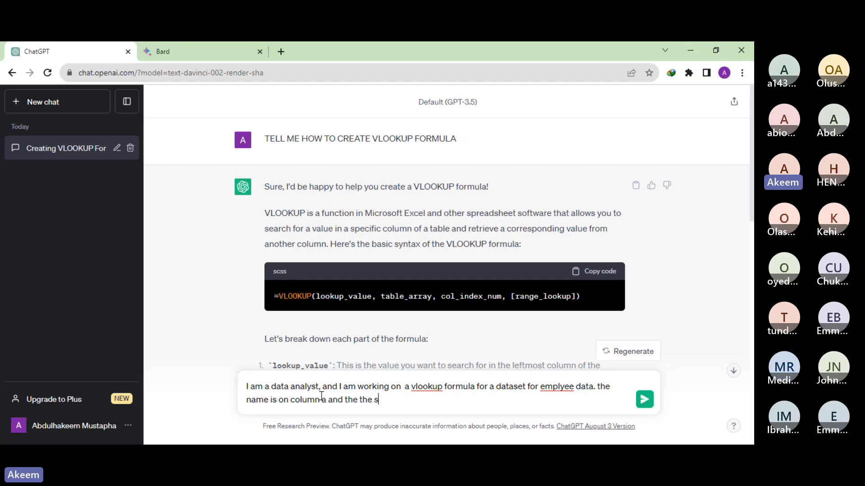
type("alary ")
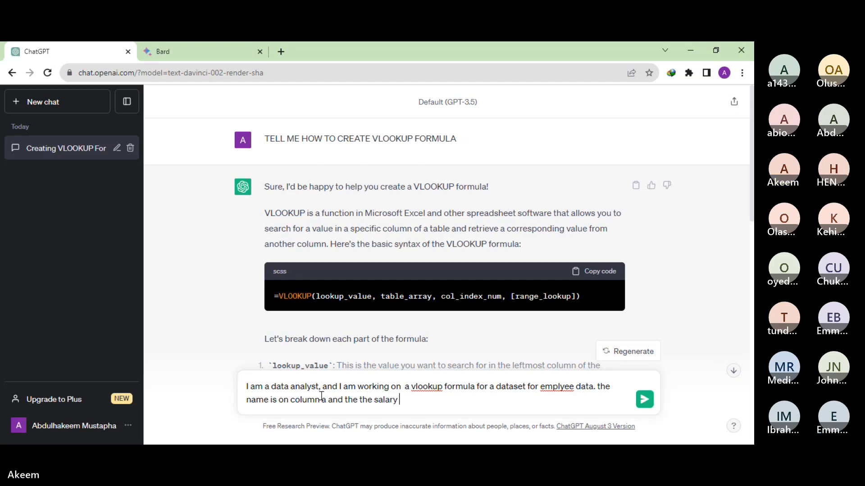
type("is")
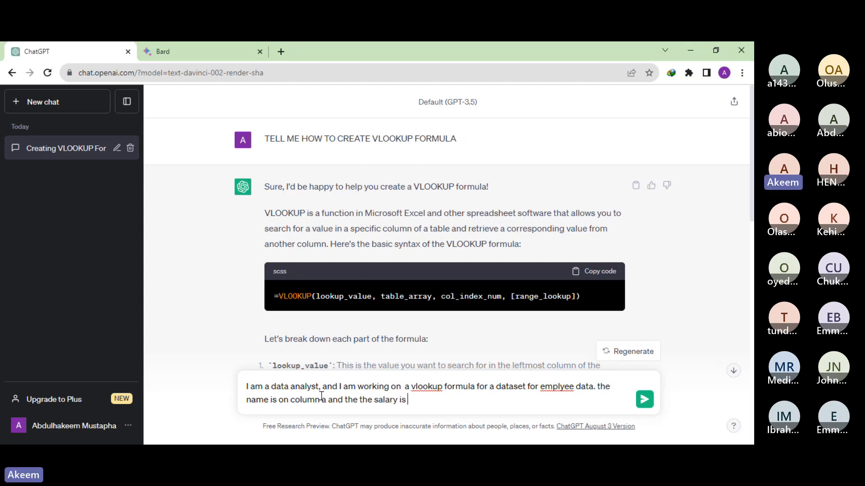
type(" on column e.")
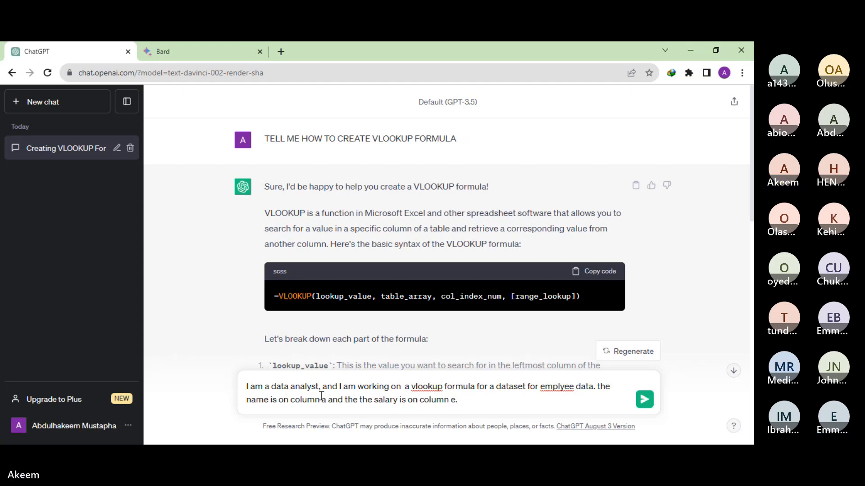
Step: Add the request "Can you help me to generate a vlookup formula" to the message
type(" Can y")
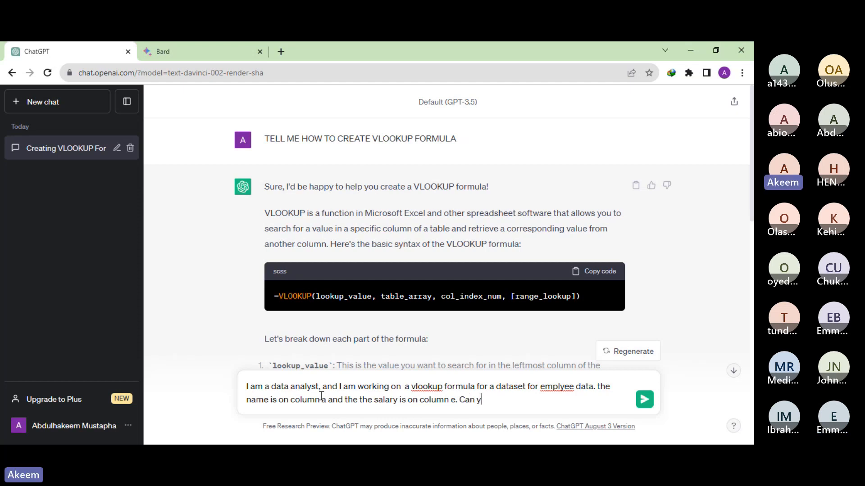
type("ou help me to g")
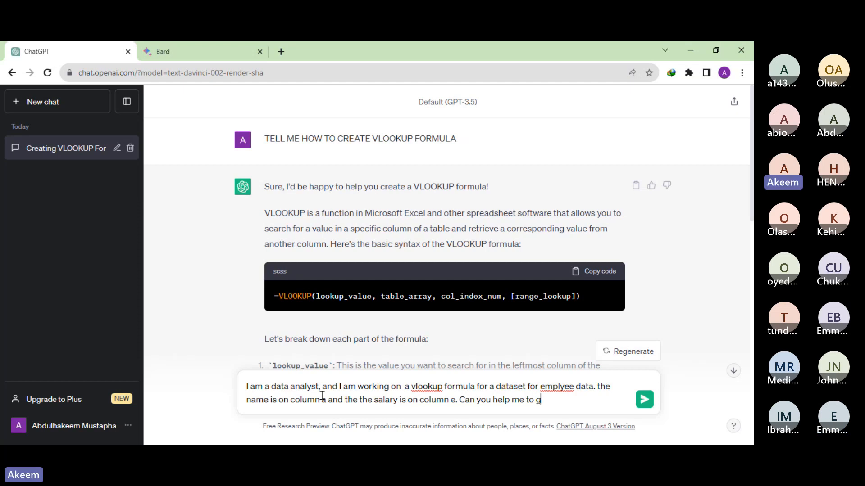
type("enert")
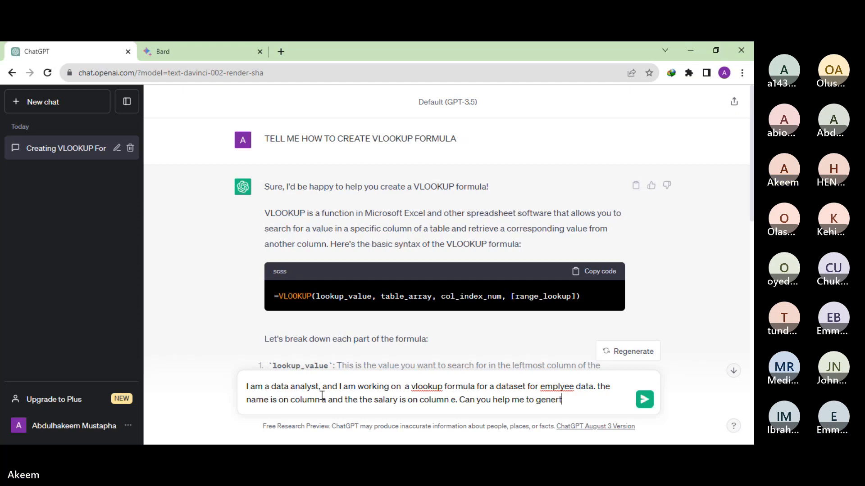
key("BackSpace")
type("ate")
type(" a vloo")
type("kup fo")
type("rmul")
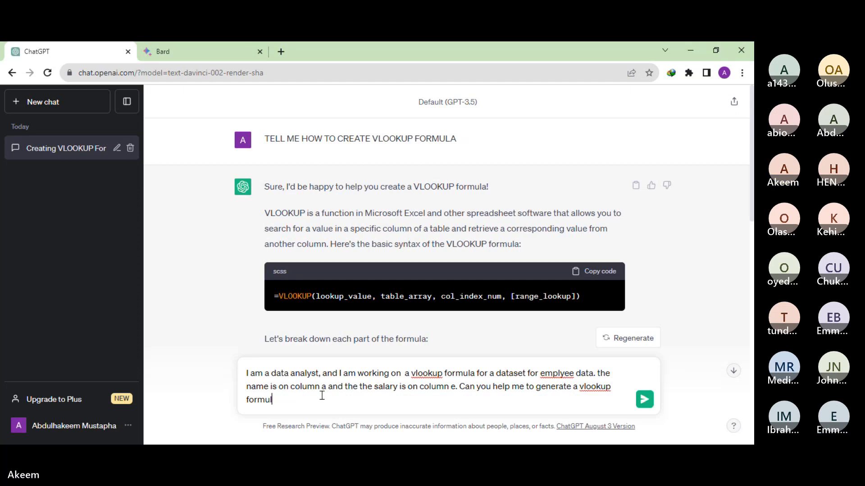
Step: Complete the request with "that will return the staff salary", correcting the spelling of "return"
type("a that wi")
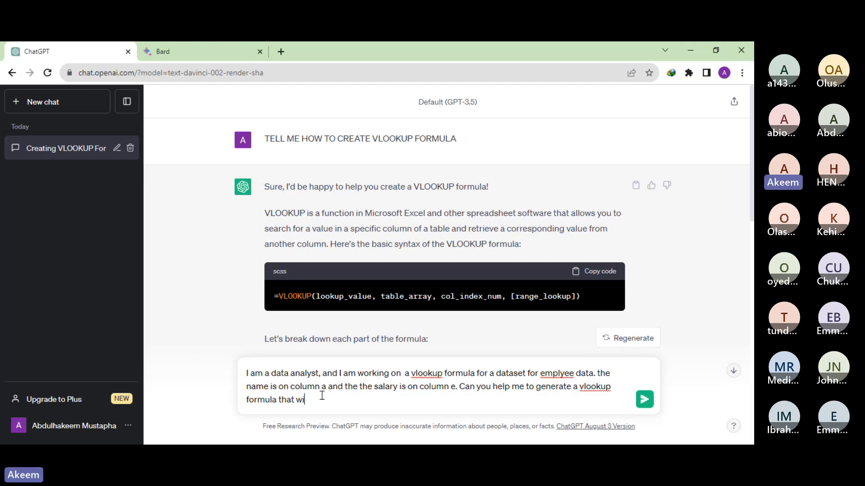
type("ll reaturn")
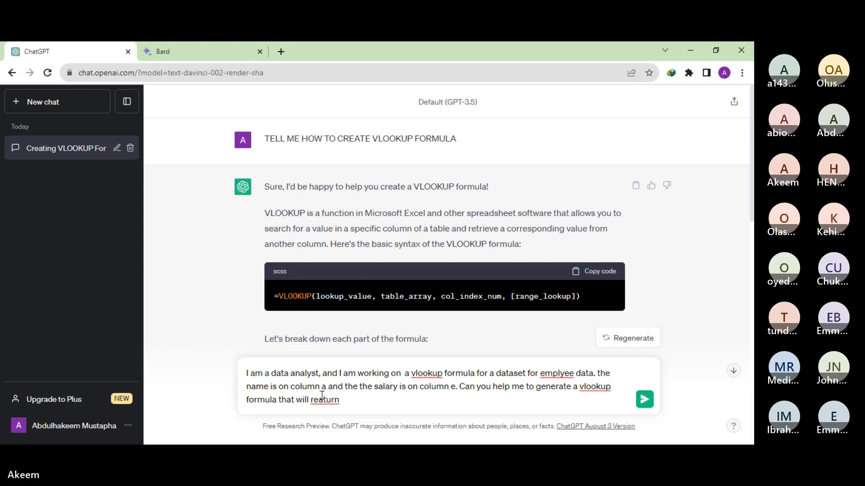
left_click(323, 400)
key("BackSpace")
left_click(373, 401)
type("the staff sala")
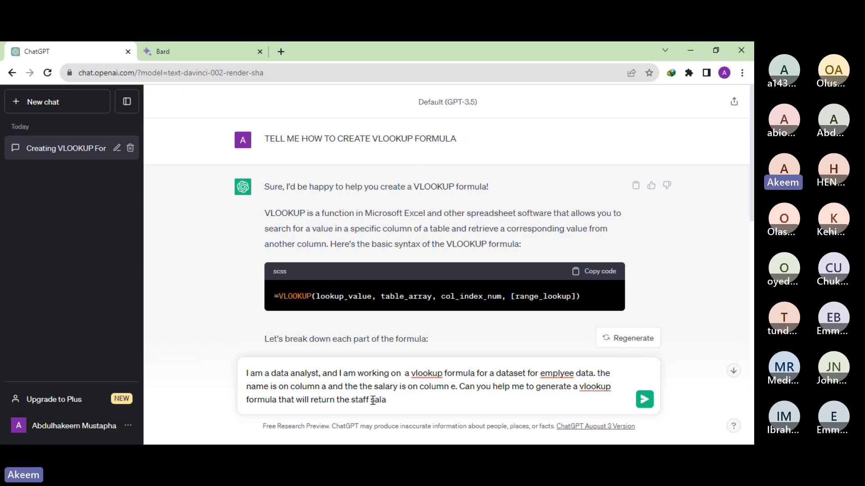
key("BackSpace")
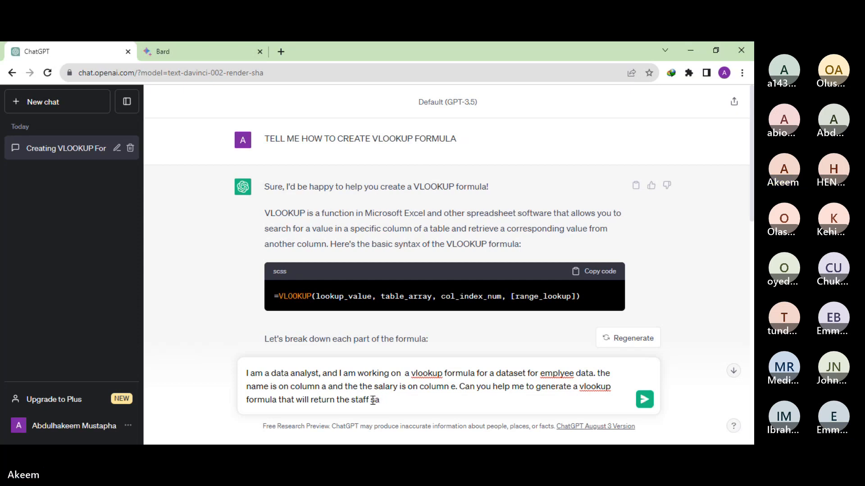
type("lary")
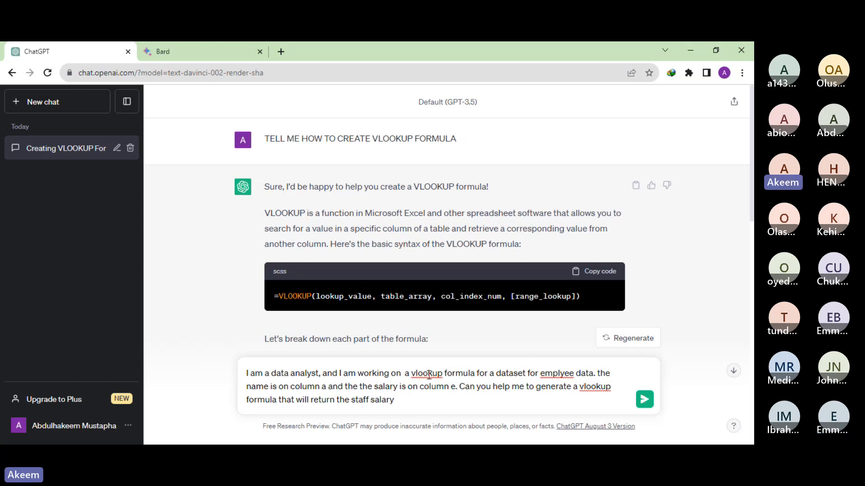
Step: Insert "with range from a to e" after the word "dataset" and send the message to ChatGPT
left_click(527, 373)
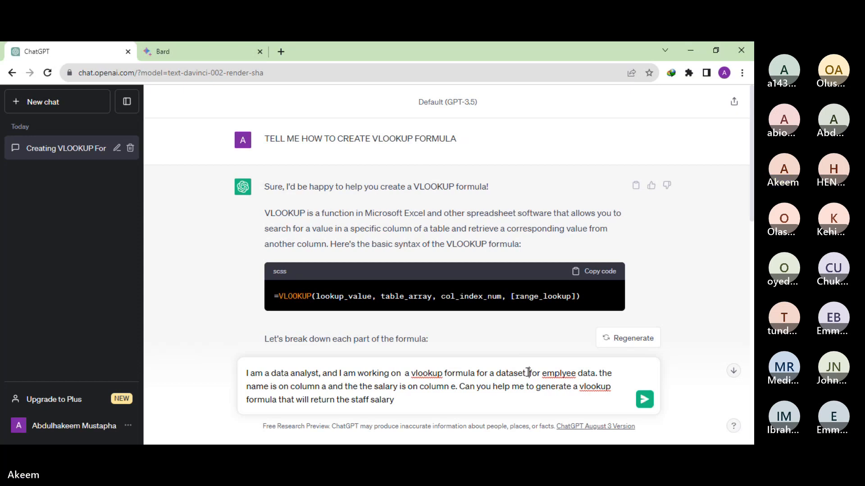
key("BackSpace")
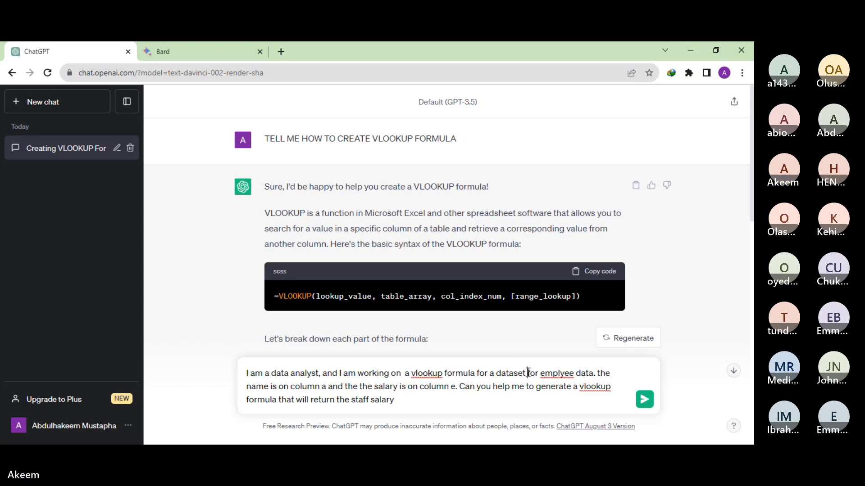
type("with ")
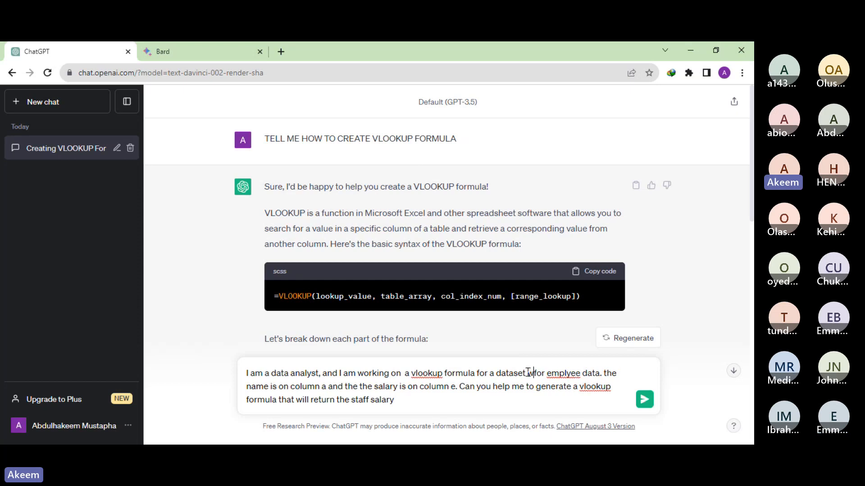
type("range ")
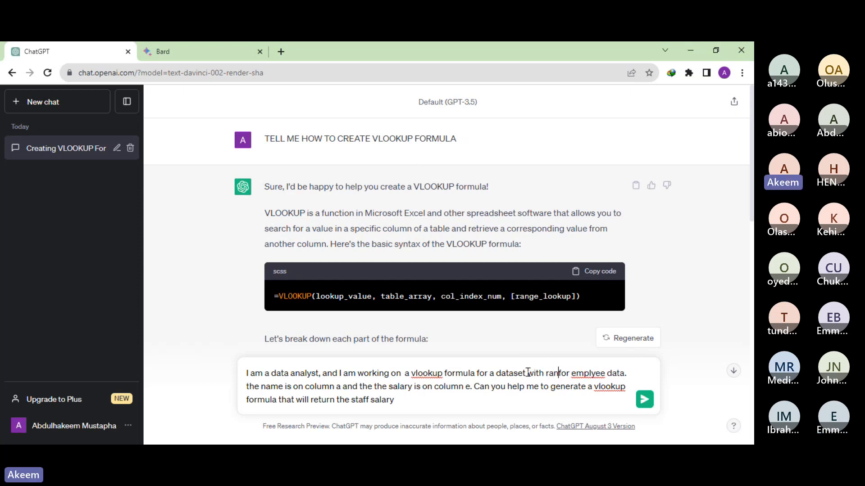
type("from a")
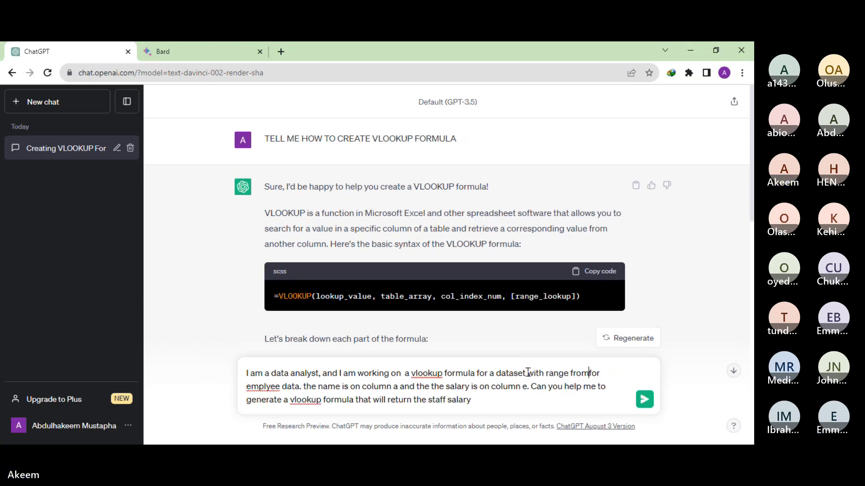
type(" to e")
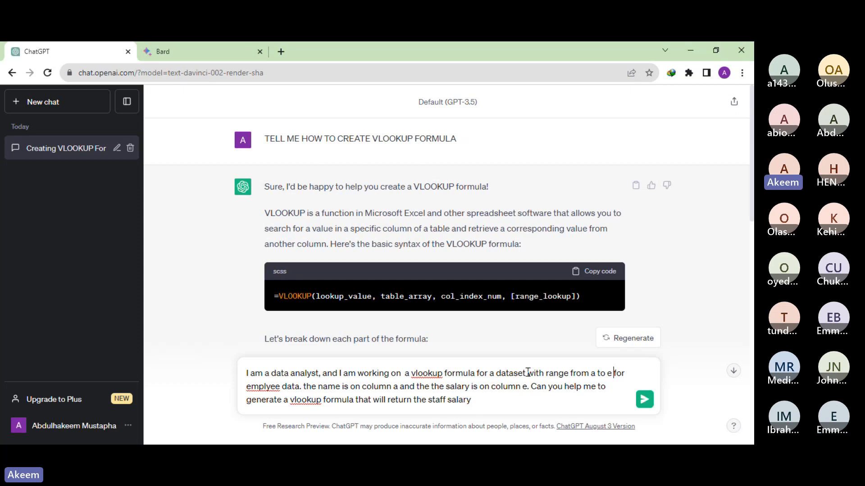
left_click(645, 401)
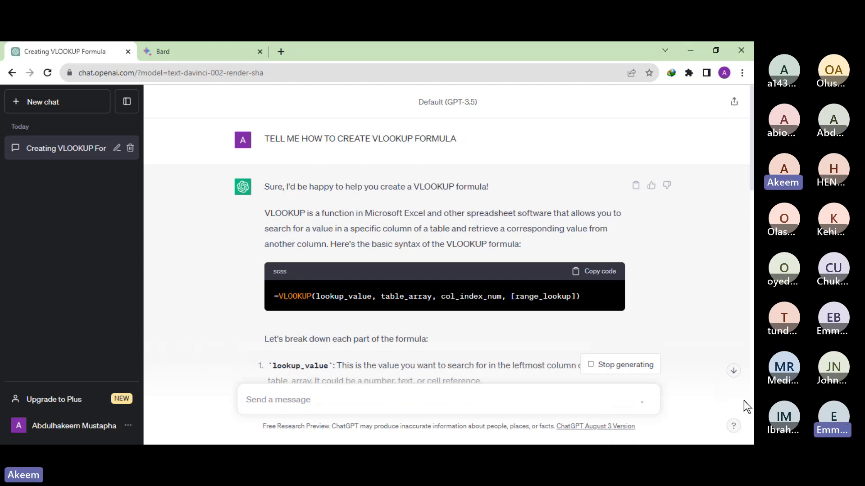
Step: Read ChatGPT's new answer, examining the staff salary VLOOKUP formula, its argument explanations and the F2 lookup value
left_click(733, 372)
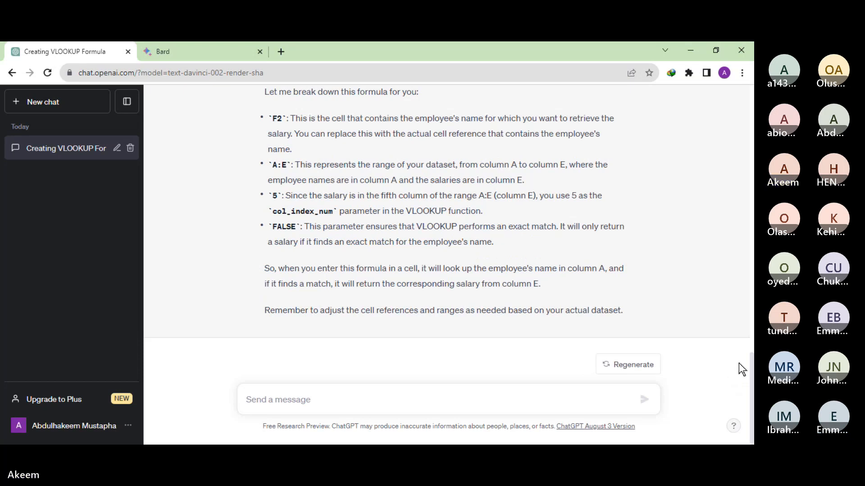
scroll(744, 288, "up", 8)
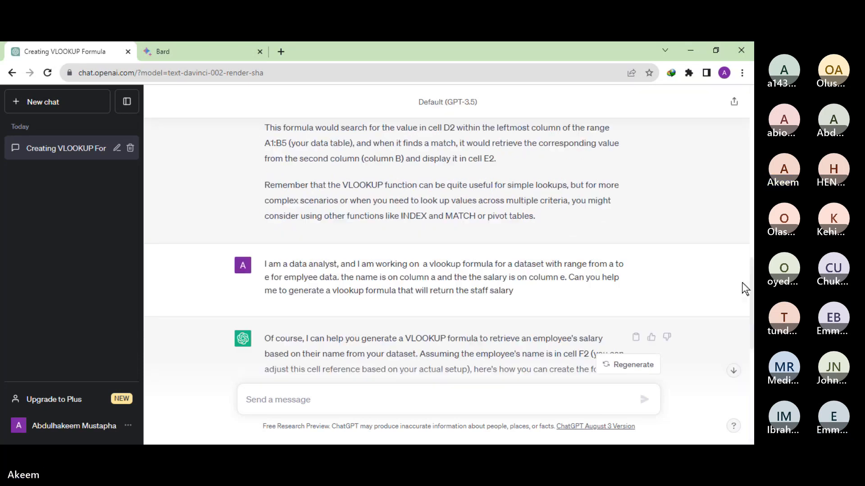
scroll(747, 305, "down", 3)
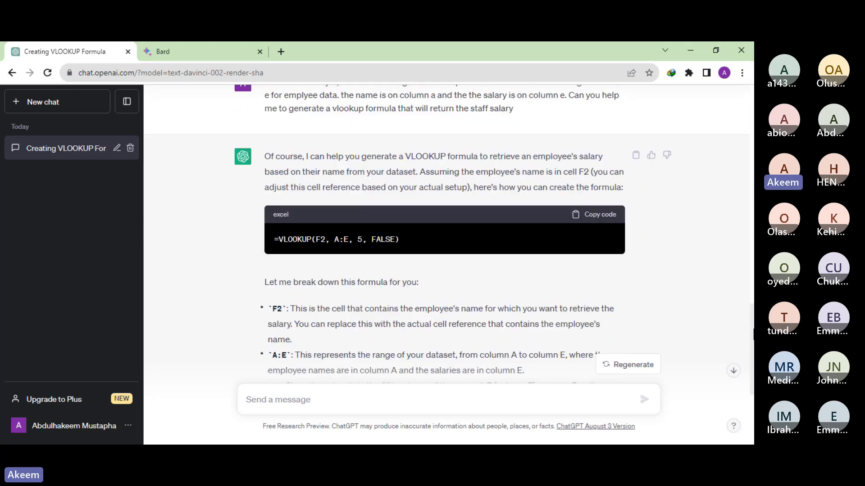
scroll(577, 281, "down", 5)
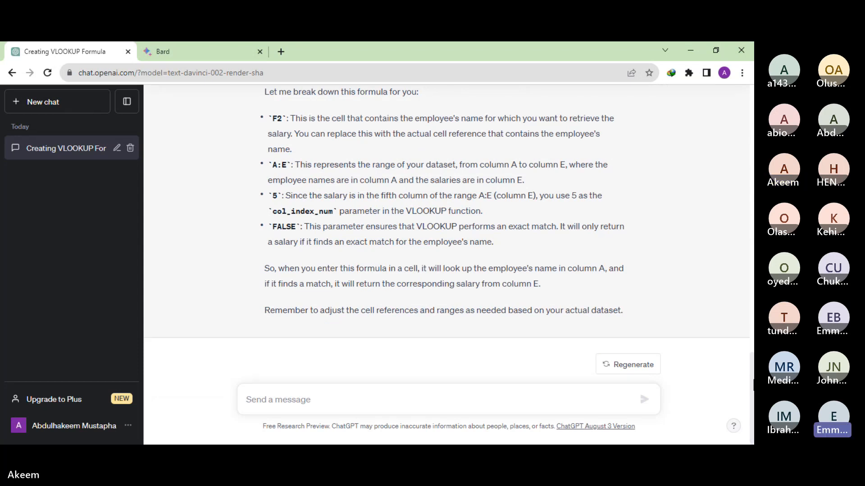
scroll(745, 328, "up", 5)
scroll(743, 322, "up", 2)
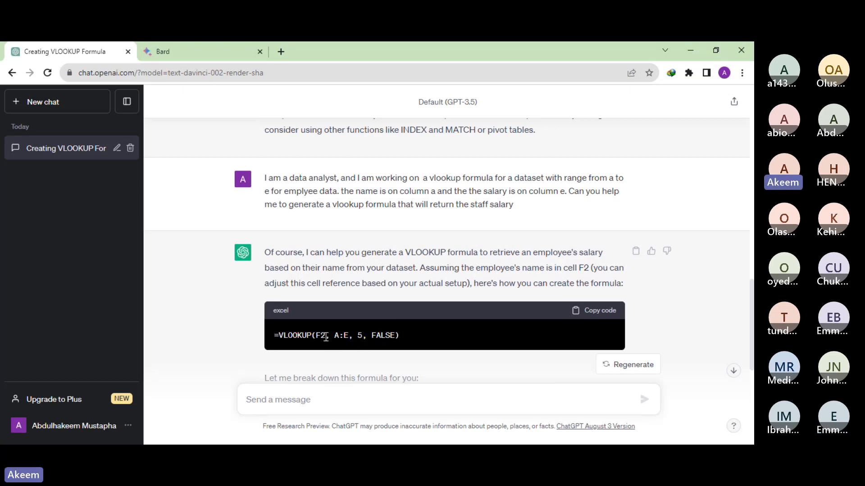
left_click_drag(326, 337, 316, 336)
key("alt+Tab")
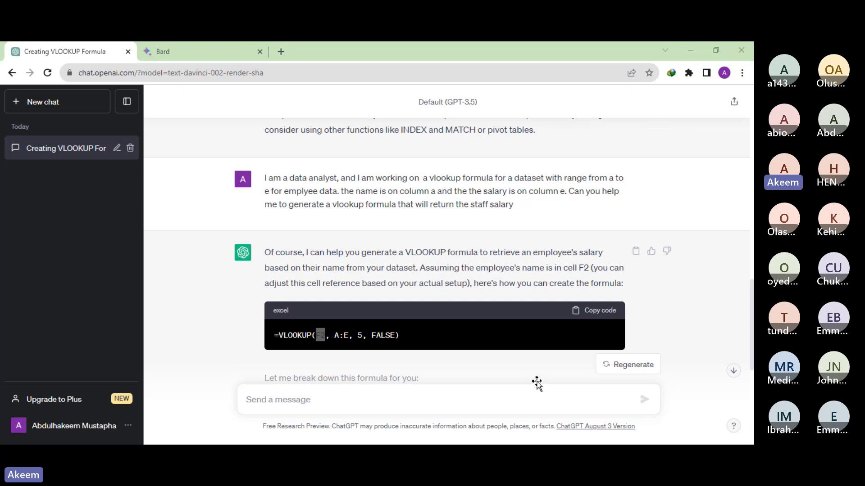
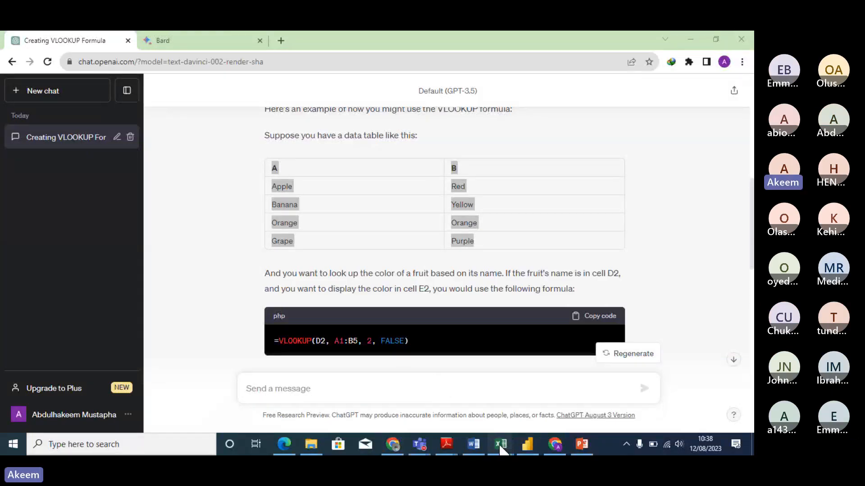
Step: Switch to the Sales+Data workbook in Excel and add a blank worksheet after Branch Data
mouse_move(501, 444)
mouse_move(662, 416)
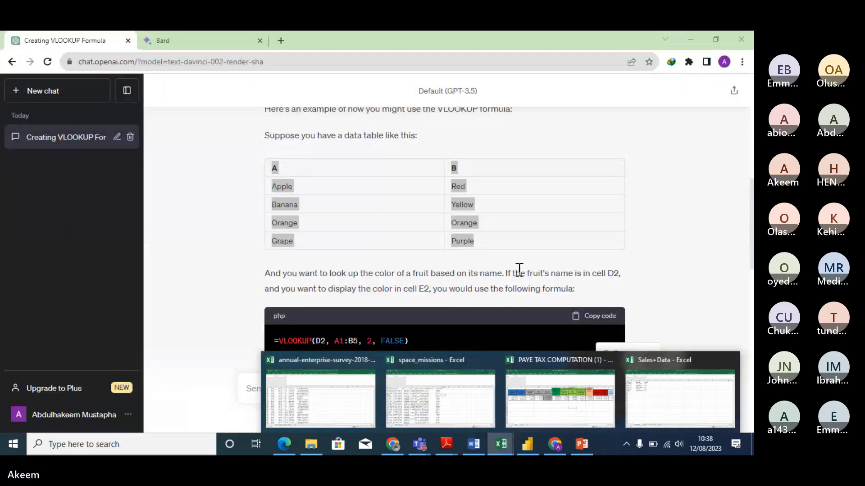
left_click(658, 387)
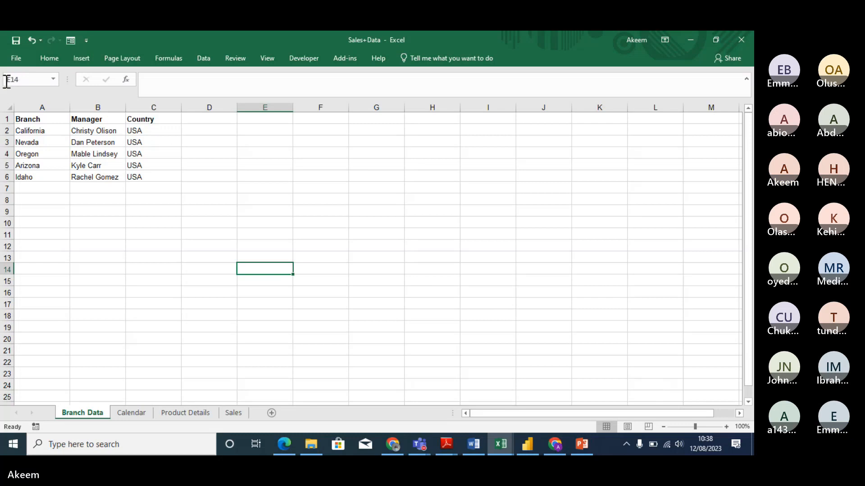
left_click(271, 412)
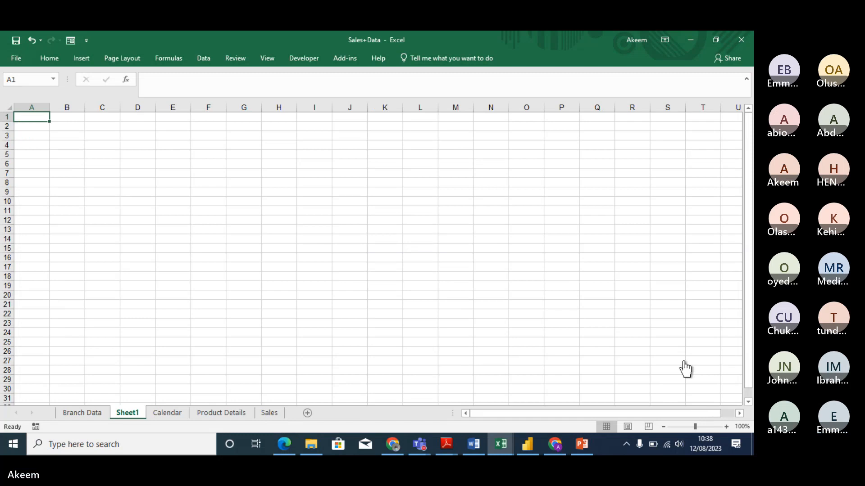
left_click(131, 408)
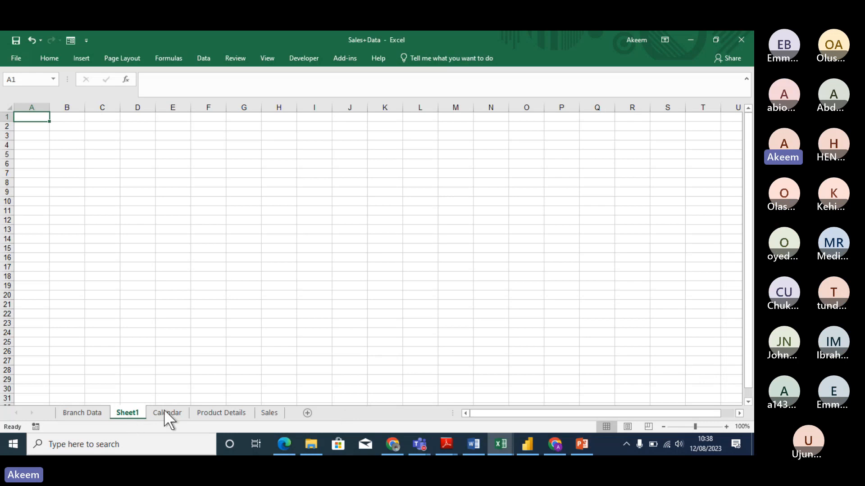
Step: Move the new blank worksheet after Sales and paste ChatGPT's fruit and color example table starting in cell A1
mouse_move(164, 411)
left_mouse_down()
mouse_move(259, 410)
mouse_move(288, 420)
left_mouse_up()
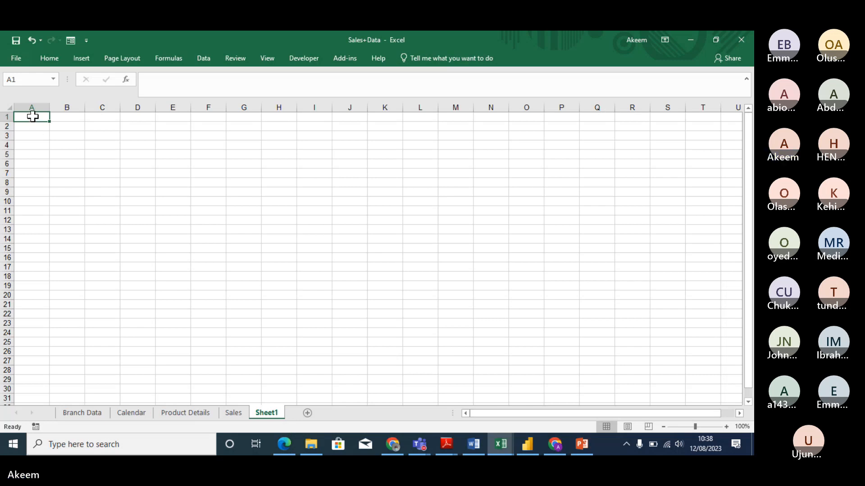
type("A\tB Apple\tRed Banana\tYellow Orange\tOrange Grape\tPurple")
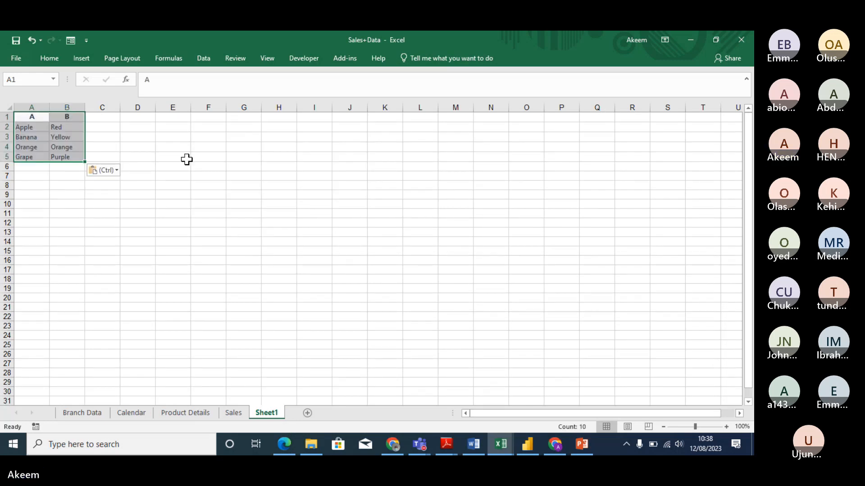
Step: Switch to ChatGPT in the browser and check which cells its fruit example uses for the lookup name and the color
mouse_move(523, 445)
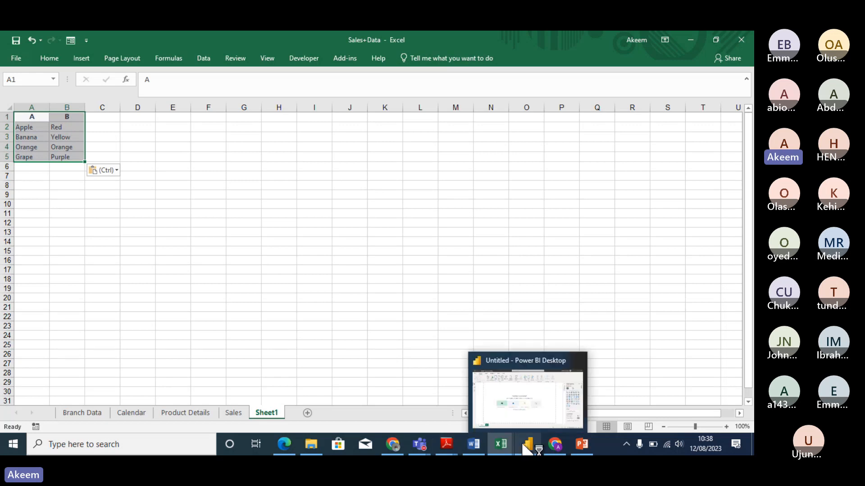
mouse_move(392, 445)
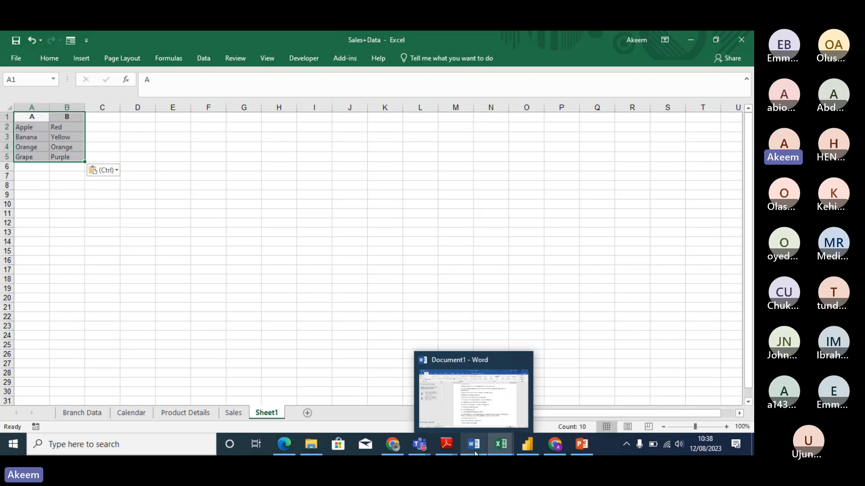
mouse_move(558, 453)
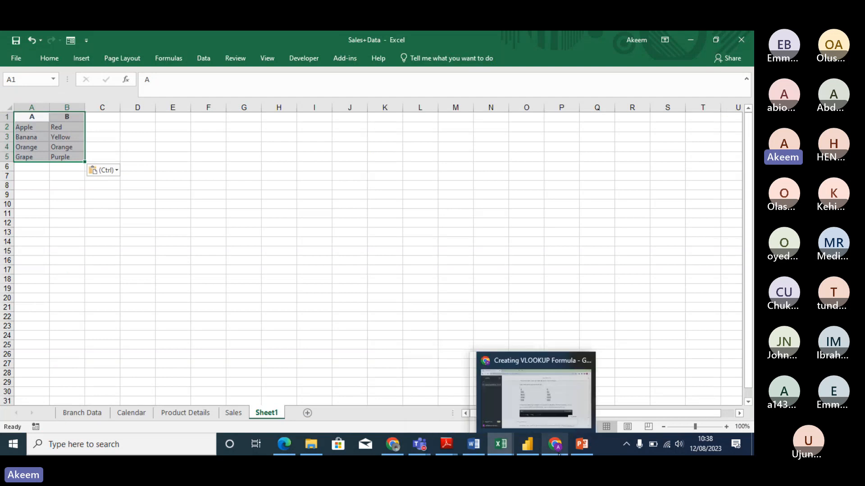
left_click(543, 415)
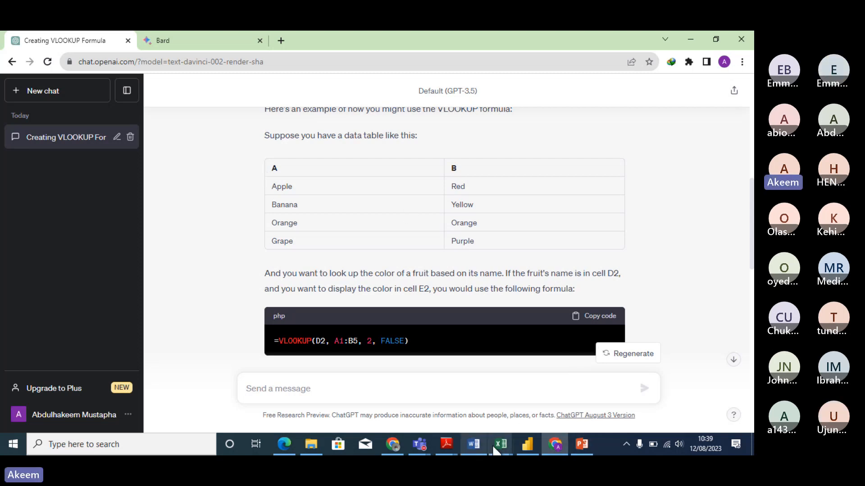
Step: Return to the Sales+Data workbook in Excel and enter Apple as the lookup value in cell D2
mouse_move(498, 451)
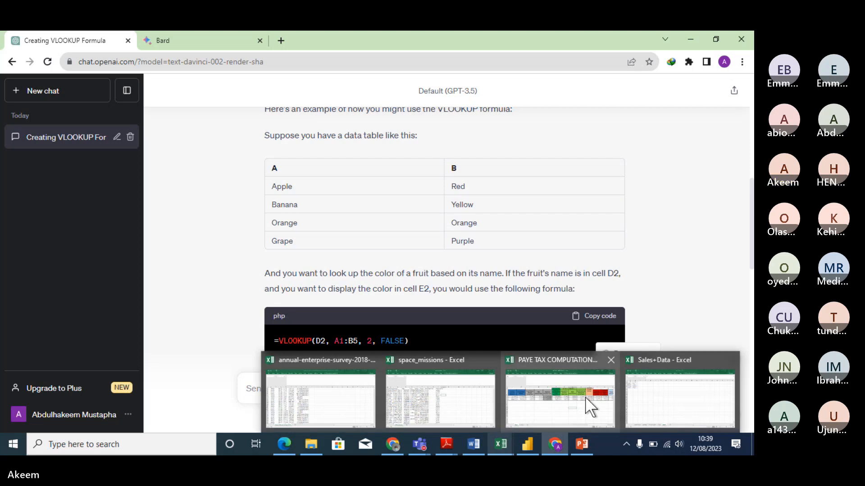
left_click(662, 405)
type("A\tB Apple\tRed Banana\tYellow Orange\tOrange Grape\tPurple")
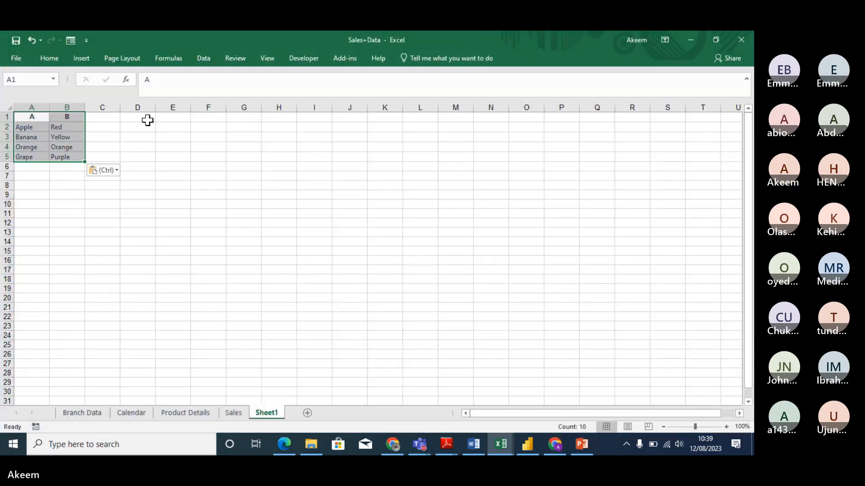
left_click(144, 127)
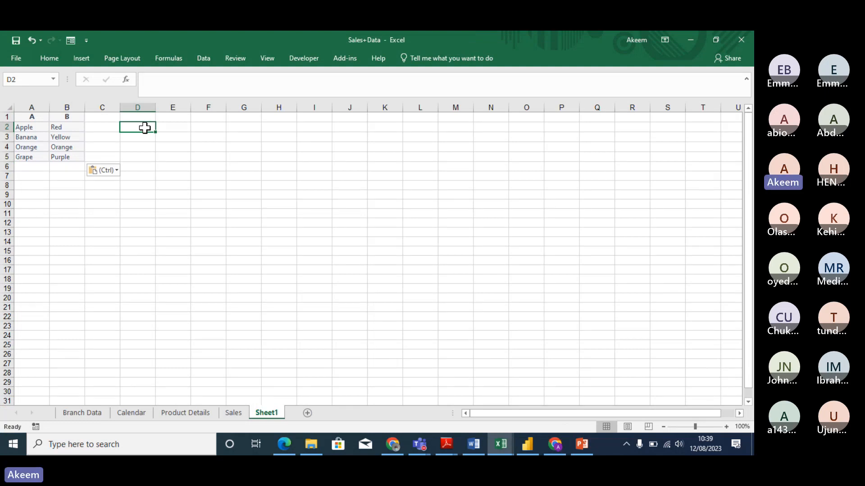
type("Apple")
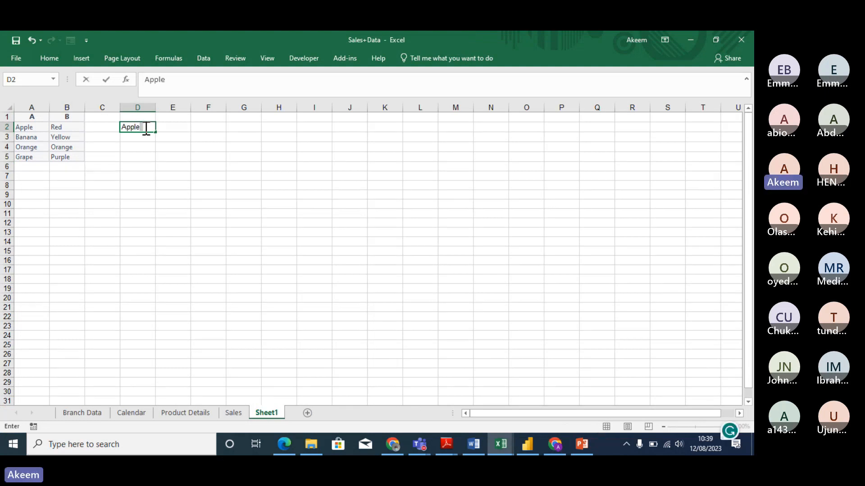
left_click(174, 127)
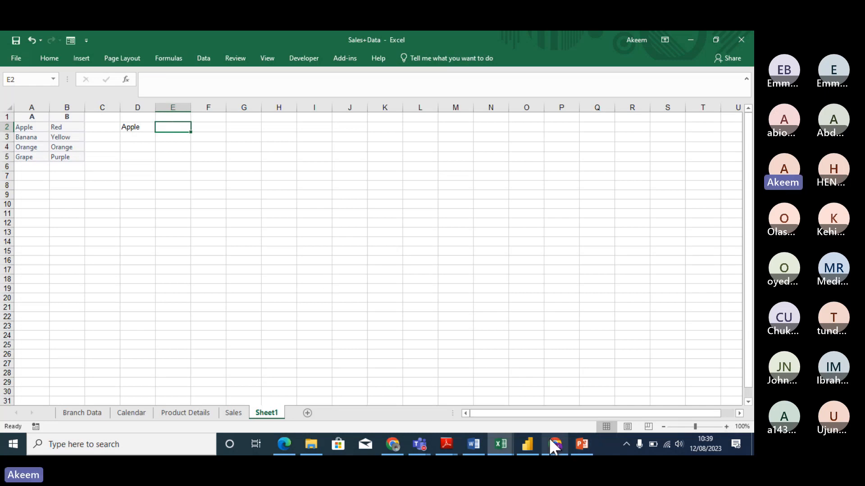
Step: Copy the example formula =VLOOKUP(D2, A1:B5, 2, FALSE) from ChatGPT in the browser and paste it into cell E2 of Sales+Data
mouse_move(551, 440)
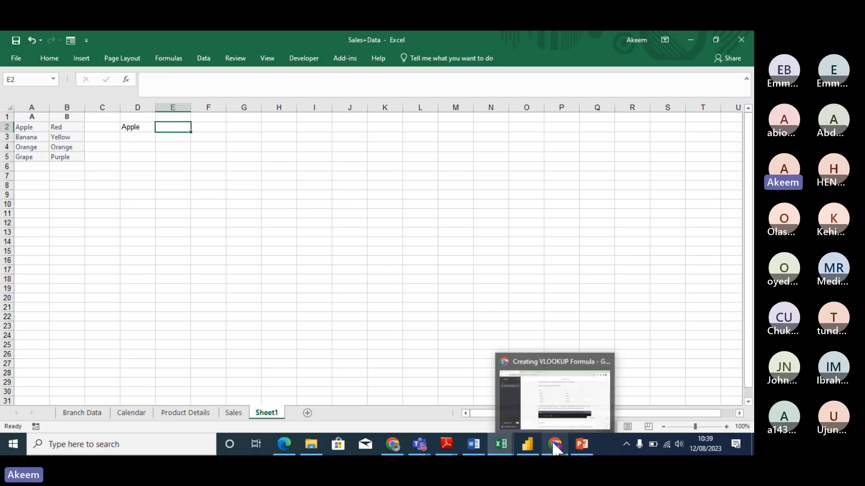
left_click(558, 410)
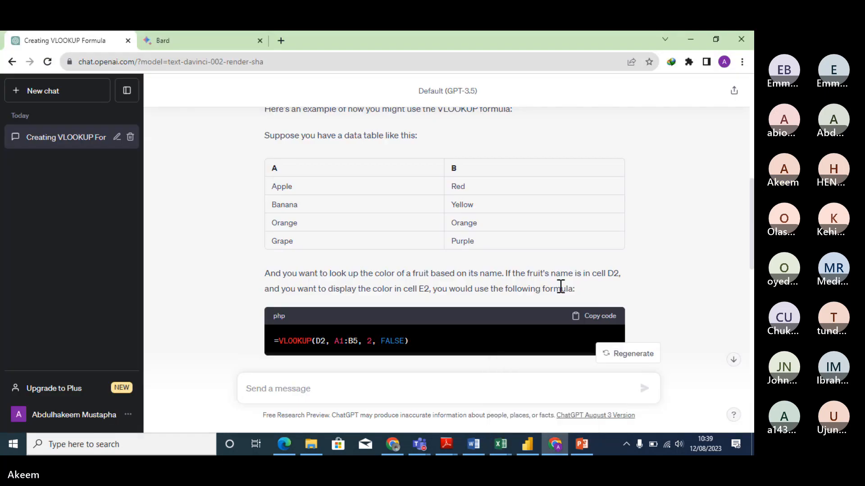
left_click(599, 318)
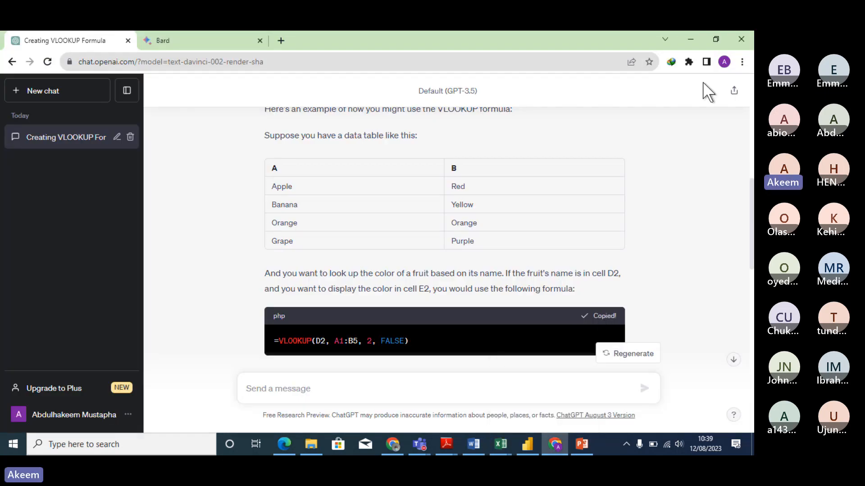
left_click(689, 39)
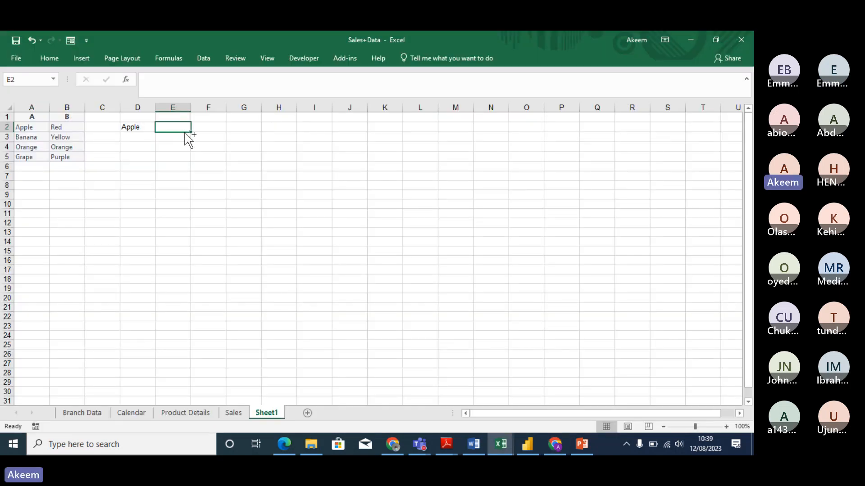
key("ctrl+v")
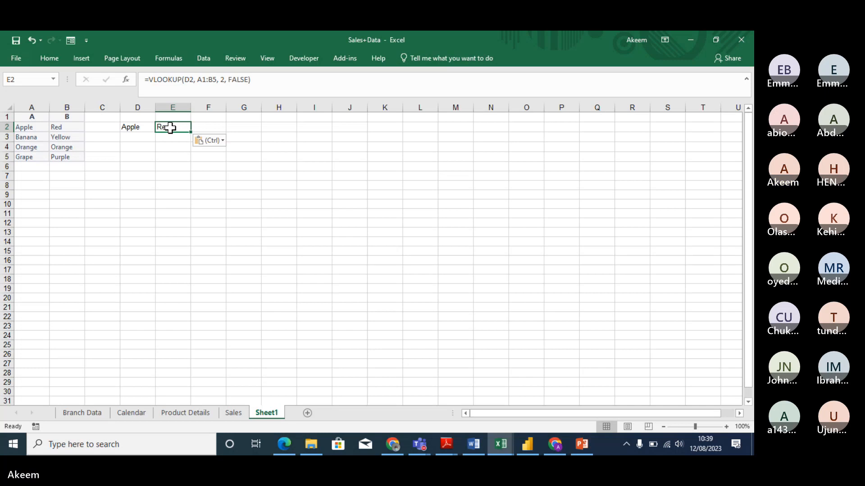
double_click(170, 128)
key("Return")
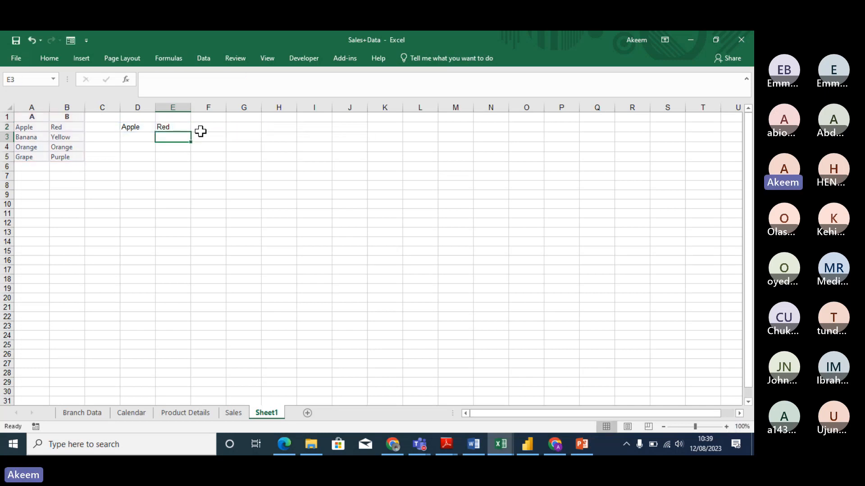
Step: Examine the VLOOKUP formula in E2 argument by argument: lookup value, table array, column index number and range lookup
left_click(183, 128)
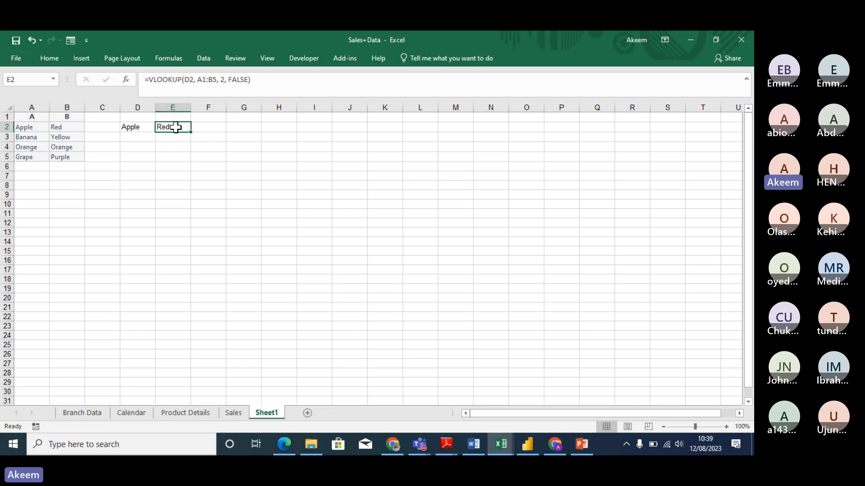
double_click(176, 127)
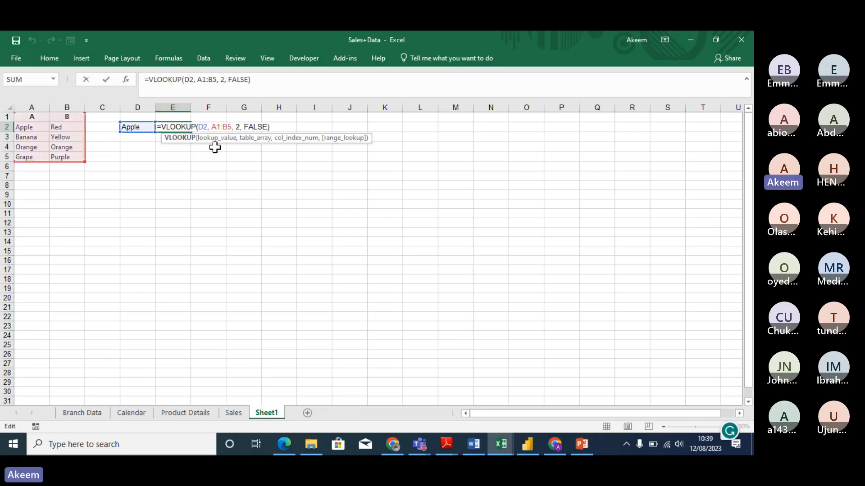
left_click(205, 127)
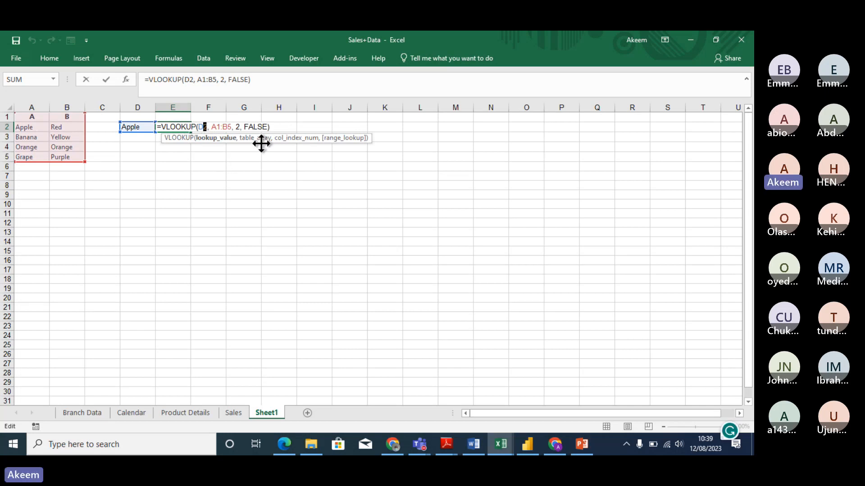
left_click(224, 126)
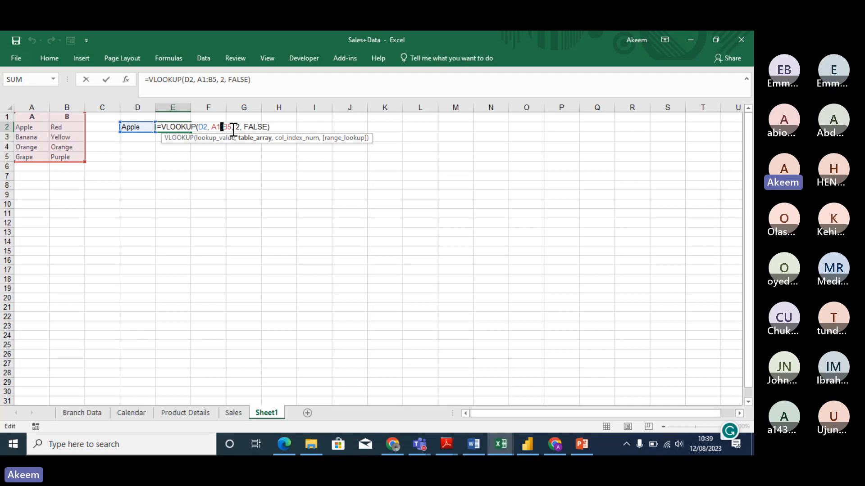
double_click(215, 125)
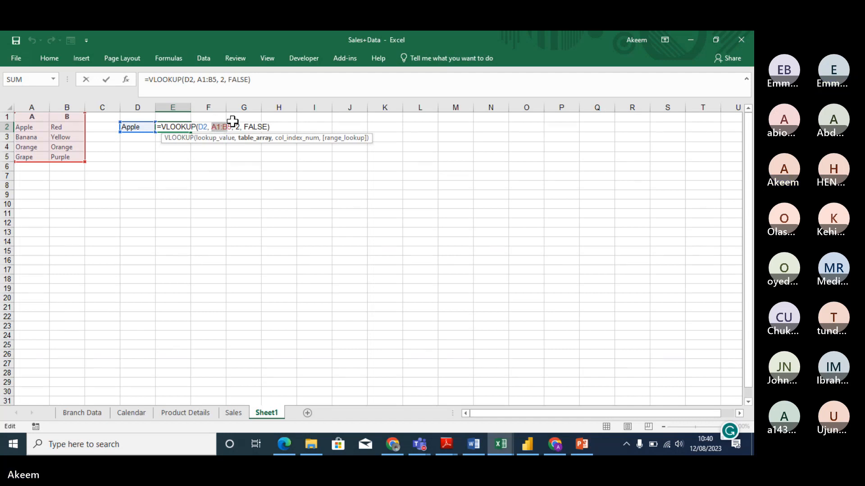
left_click(227, 83)
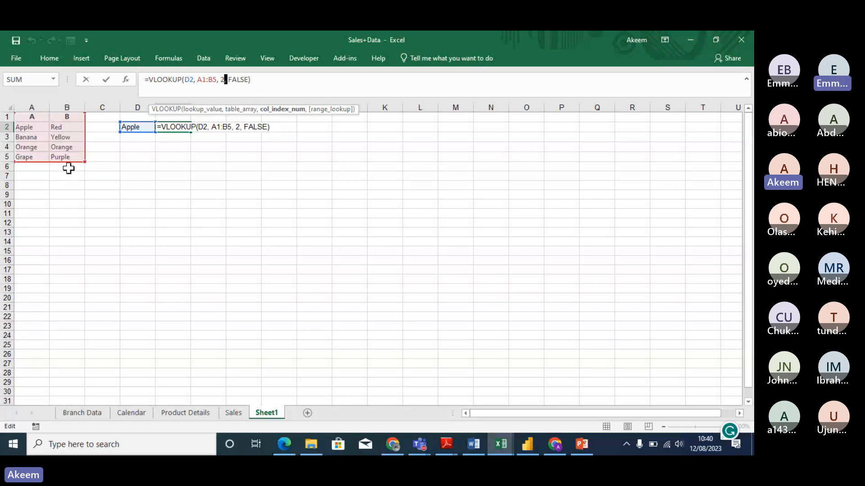
left_click(243, 79)
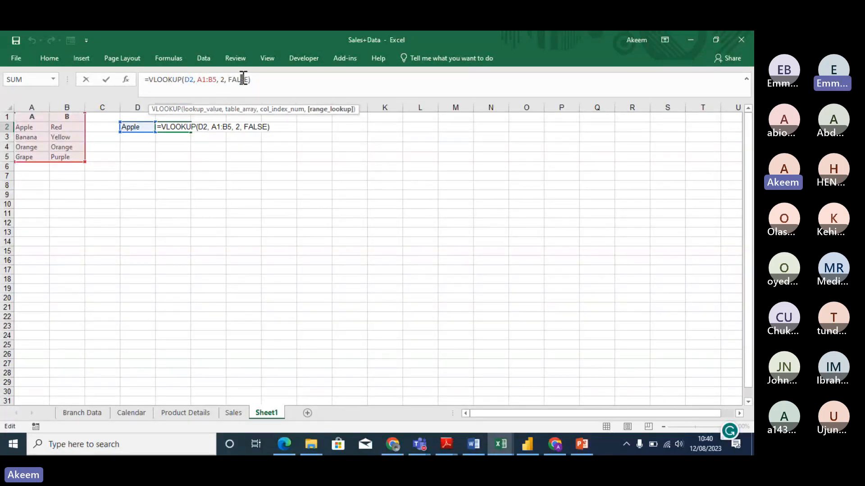
left_click(331, 113)
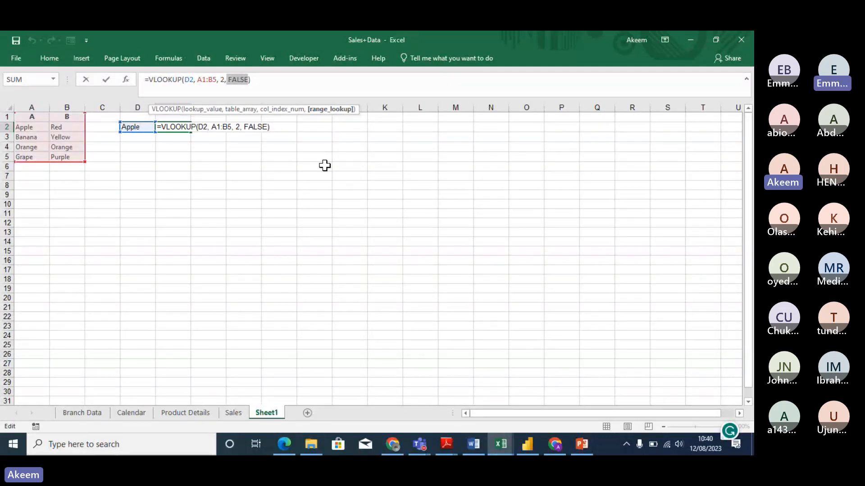
key("Return")
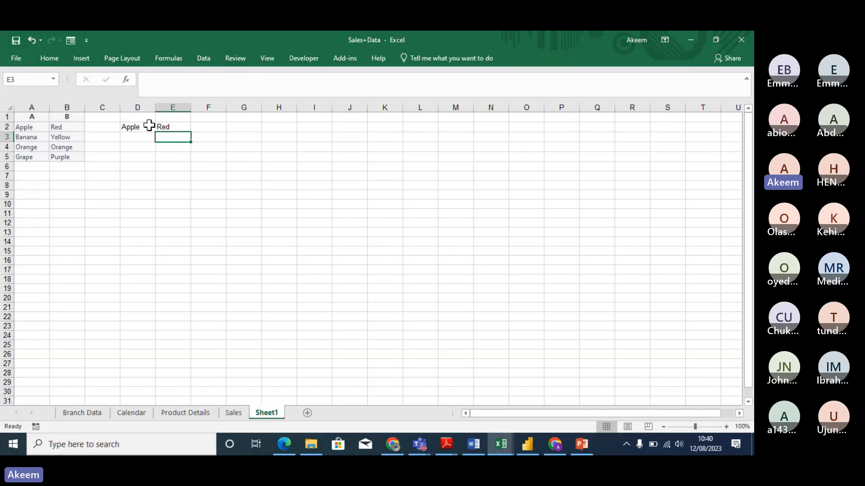
Step: Test the lookup formula by replacing the fruit in D2 with Orange and Grape in turn, checking the color in E2
left_click(171, 126)
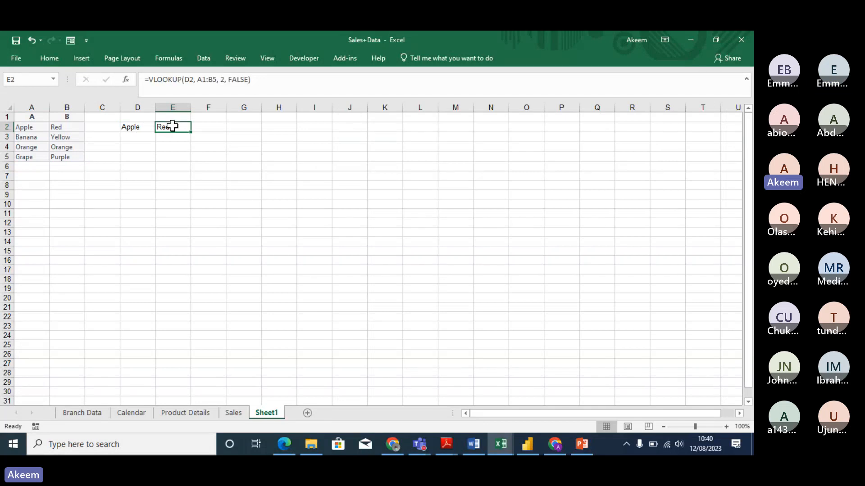
left_click(144, 125)
type("Ora")
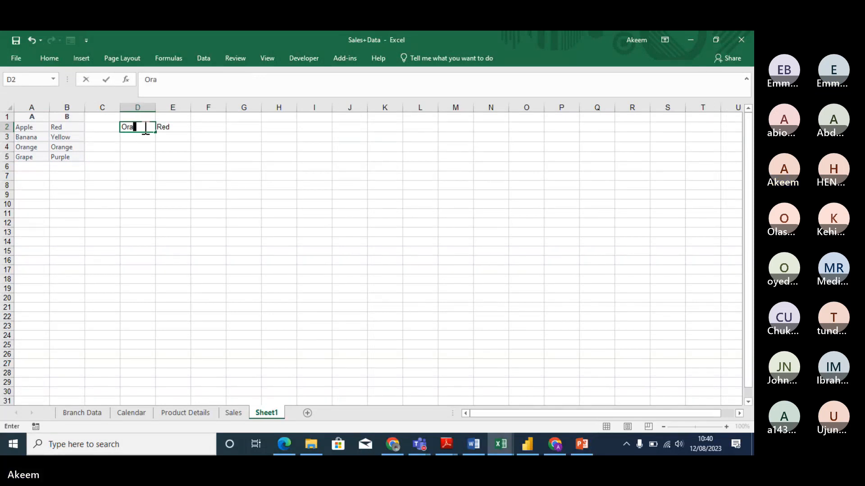
type("nge")
key("Return")
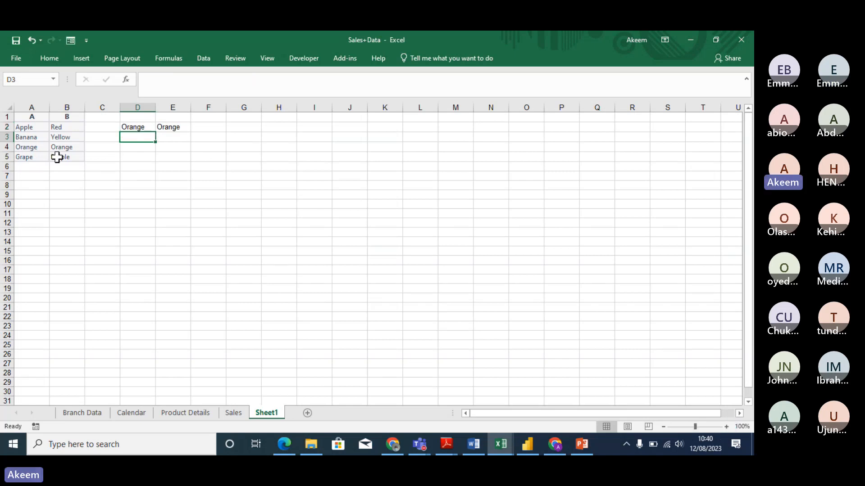
left_click(77, 146)
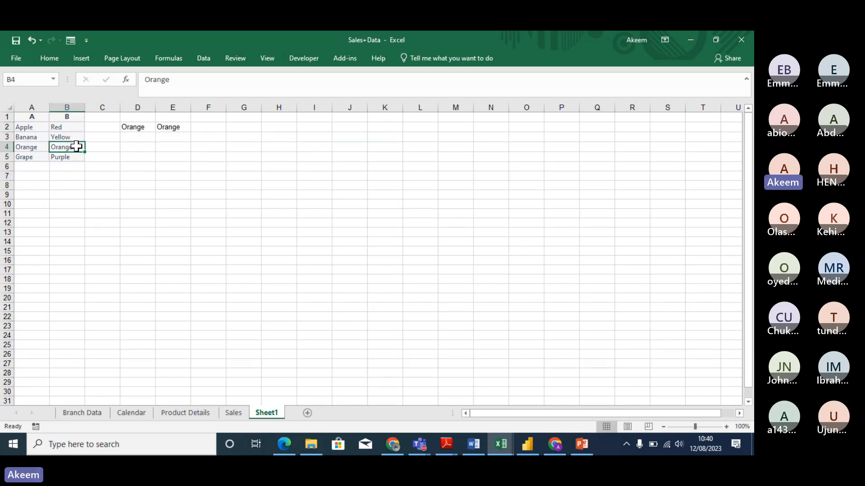
left_click(128, 127)
type("Grape")
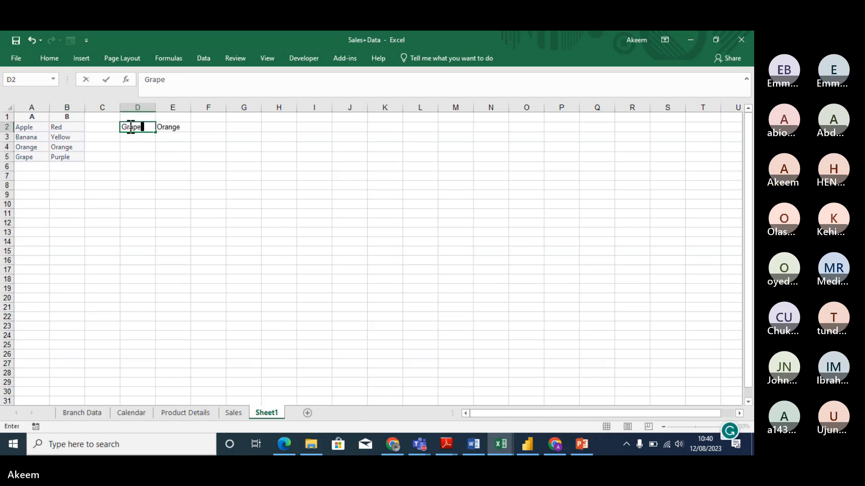
key("Return")
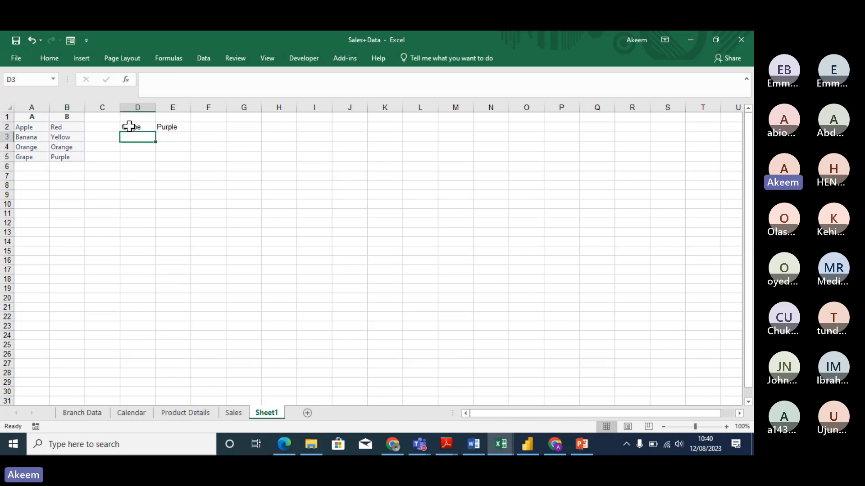
left_click(164, 128)
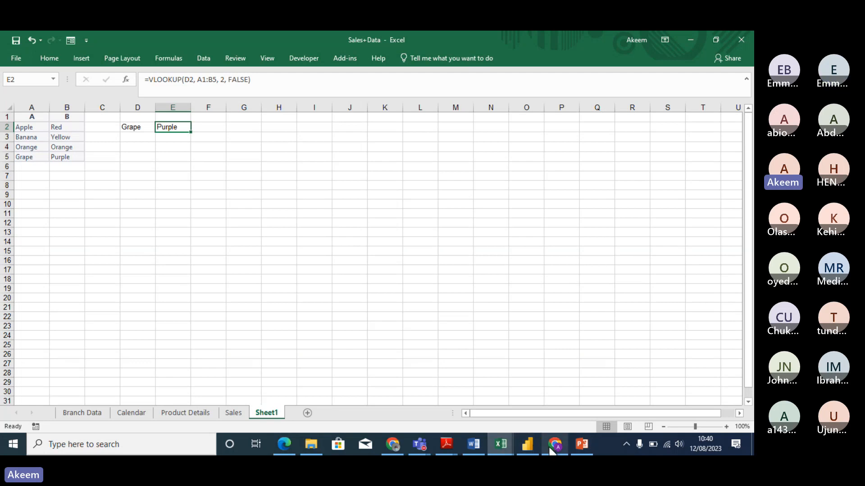
Step: Switch to the PowerPoint presentation to review the Common Use Cases slide, and return to the Sales+Data workbook
left_click(584, 452)
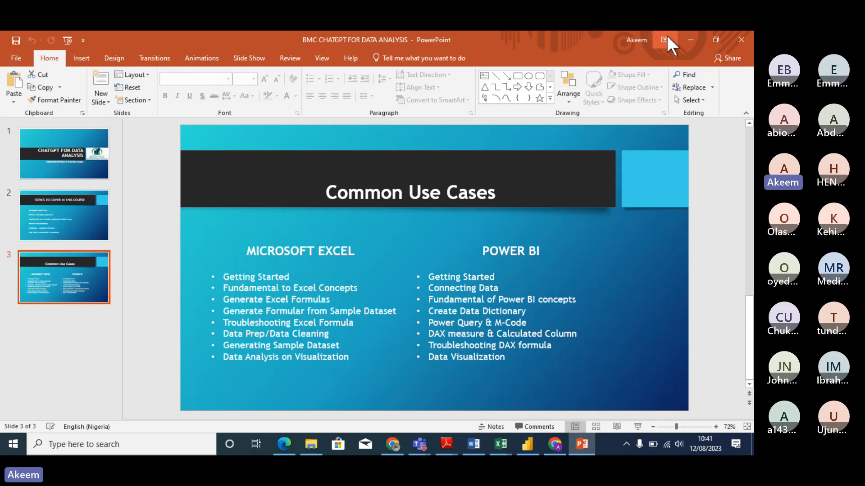
left_click(689, 40)
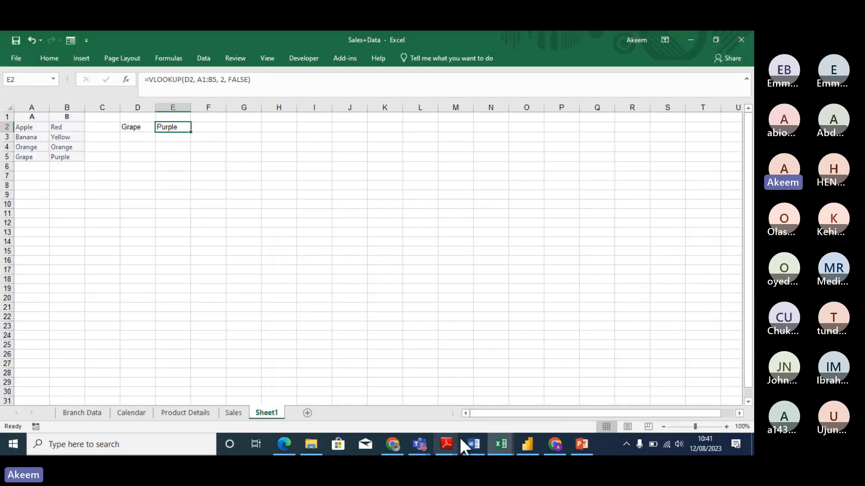
Step: Switch to ChatGPT in the browser and send the prompt "Can you please explain the concept of Data cleaning in excel?"
left_click(554, 444)
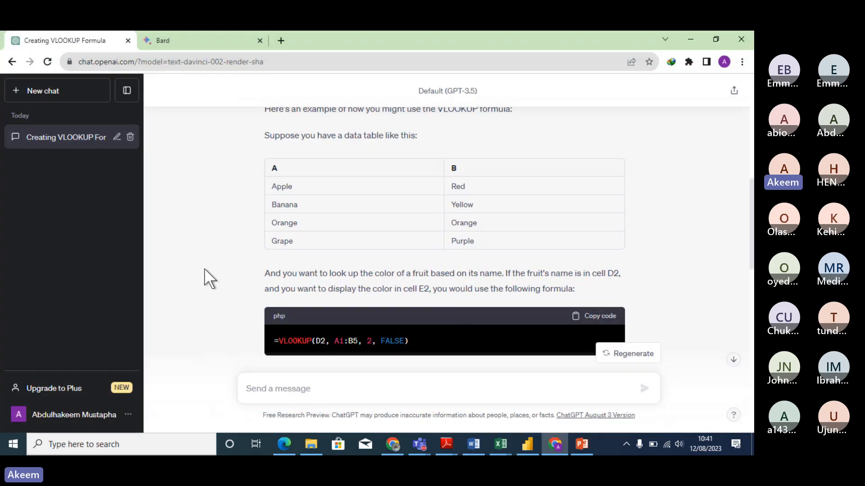
left_click(294, 388)
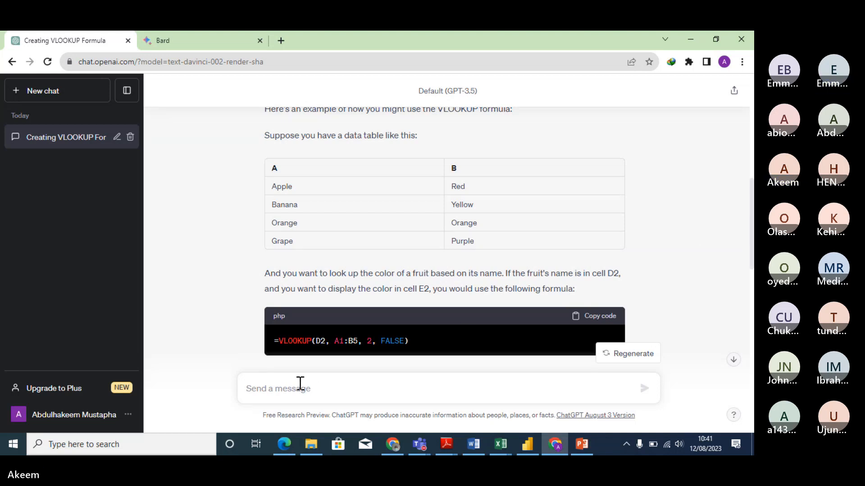
type("can ")
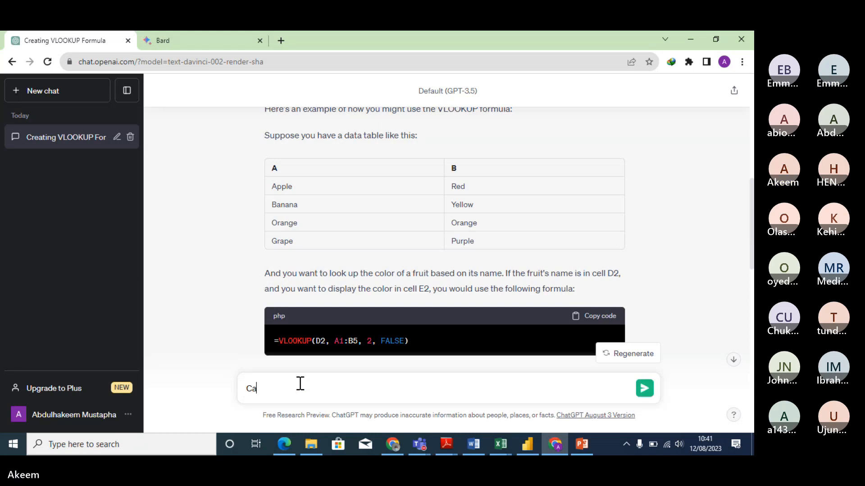
type("you pleas")
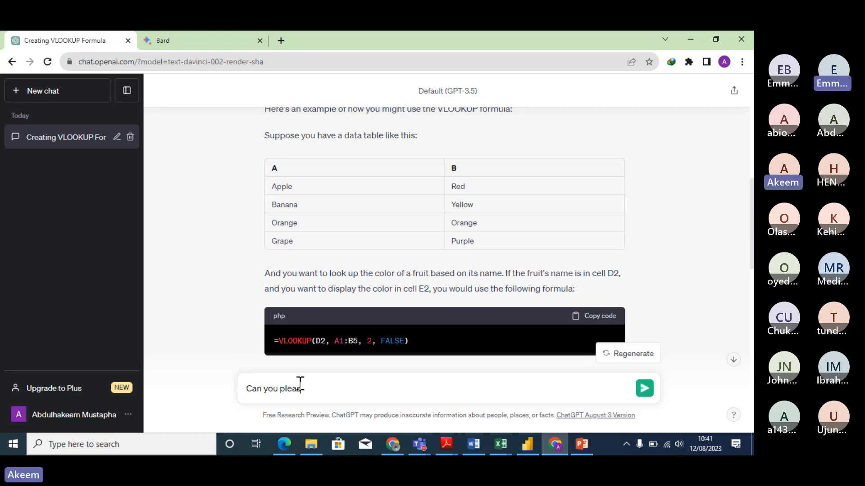
type("e exp")
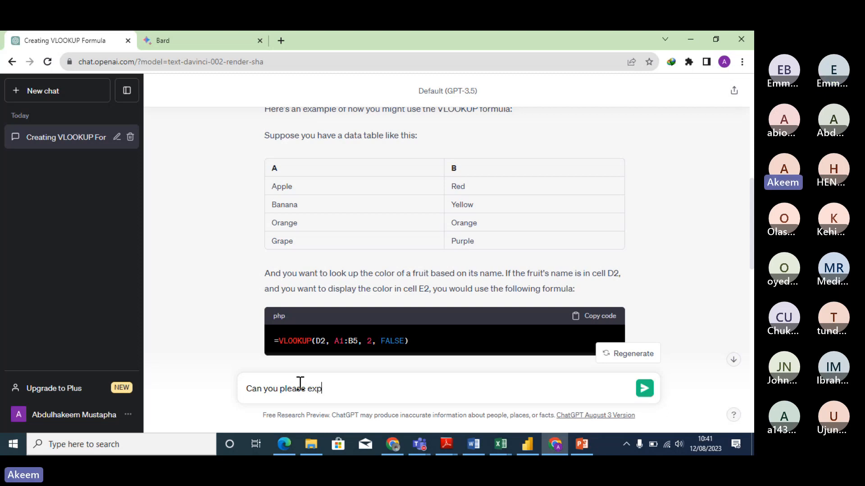
type("lain the con")
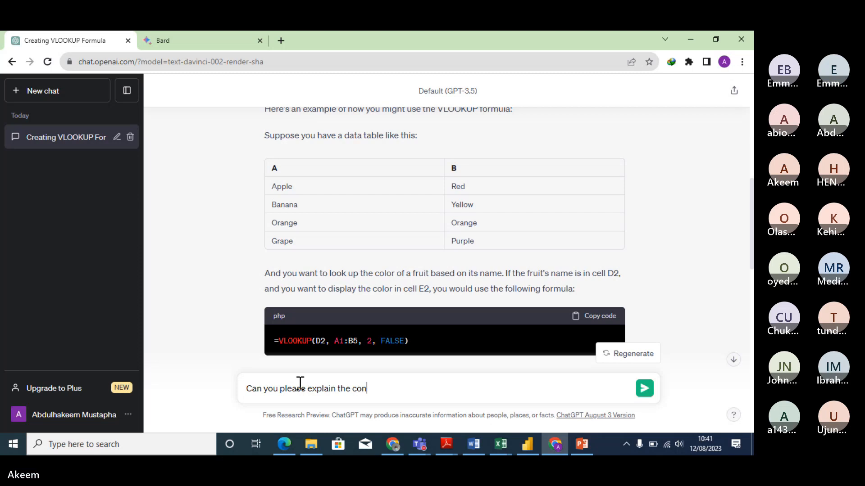
type("cept ")
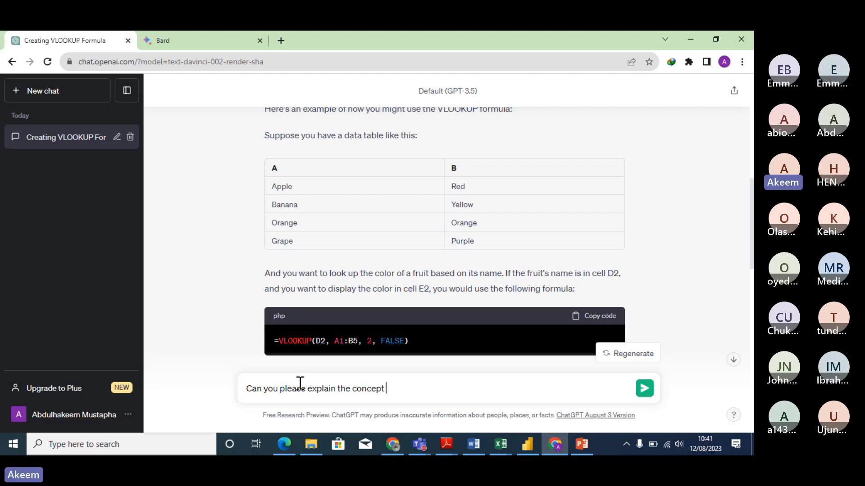
type("of")
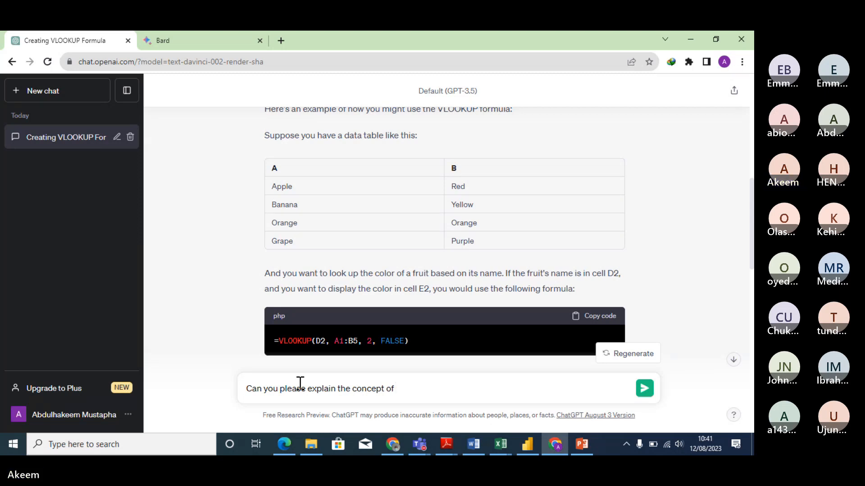
type("Data")
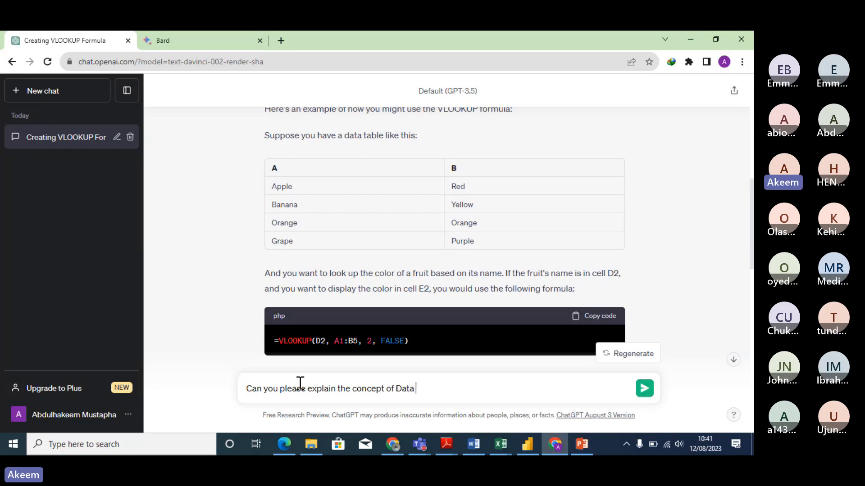
type(" cleani")
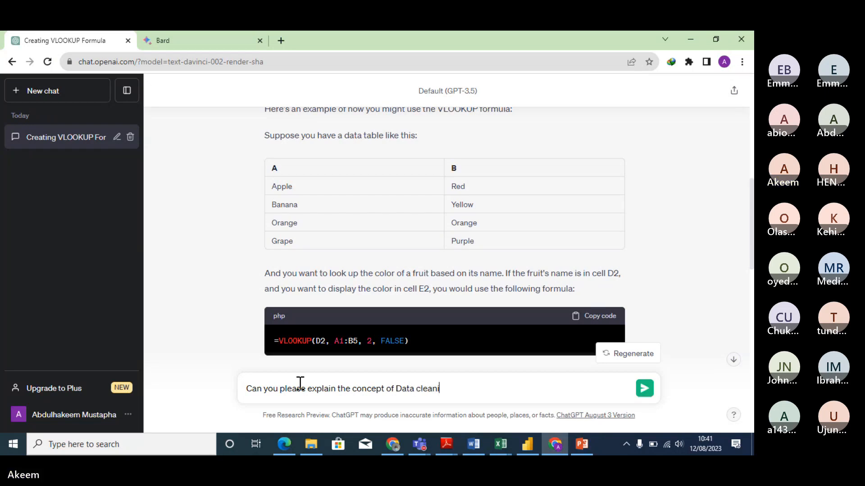
type("ng in")
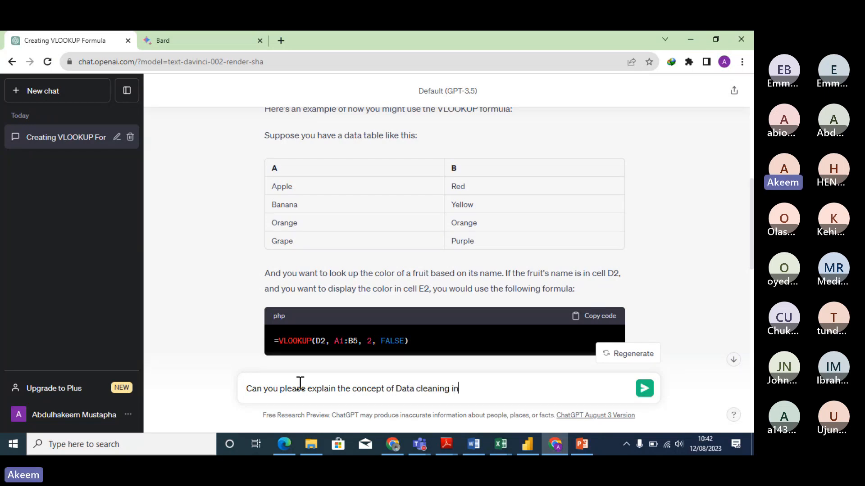
type(" excel")
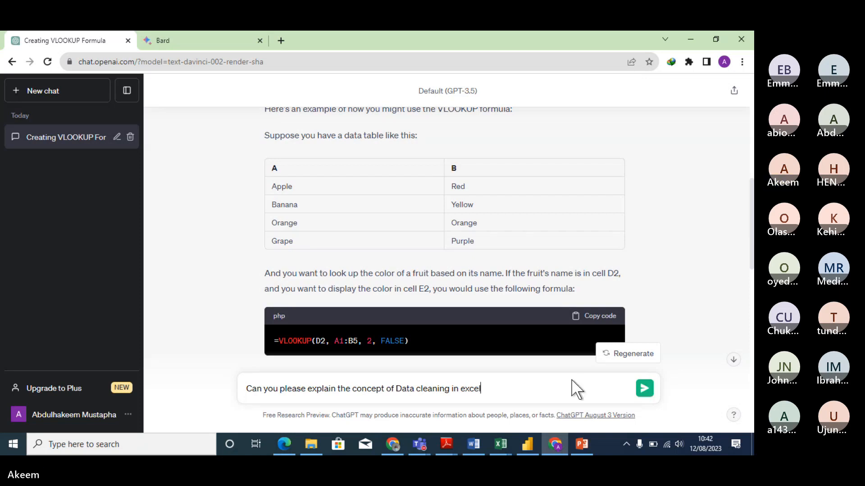
type("?")
key("Return")
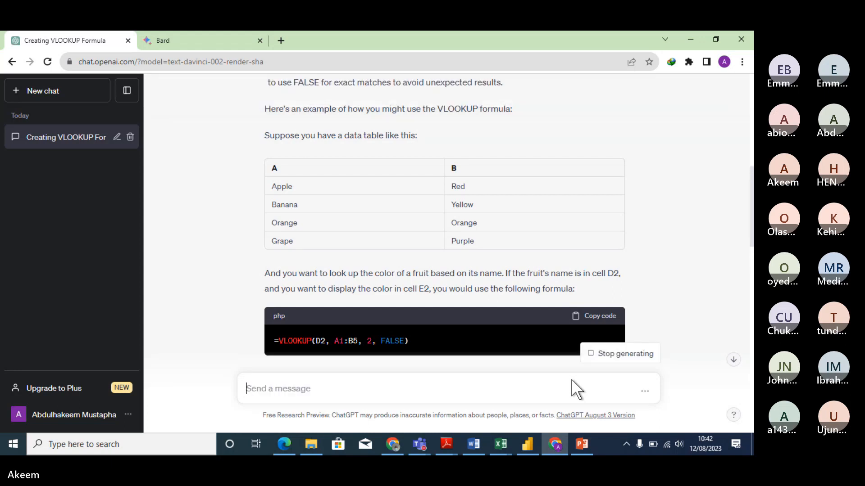
Step: Read through ChatGPT's explanation of data cleaning in Excel, from removing duplicate data to documentation
left_click(734, 362)
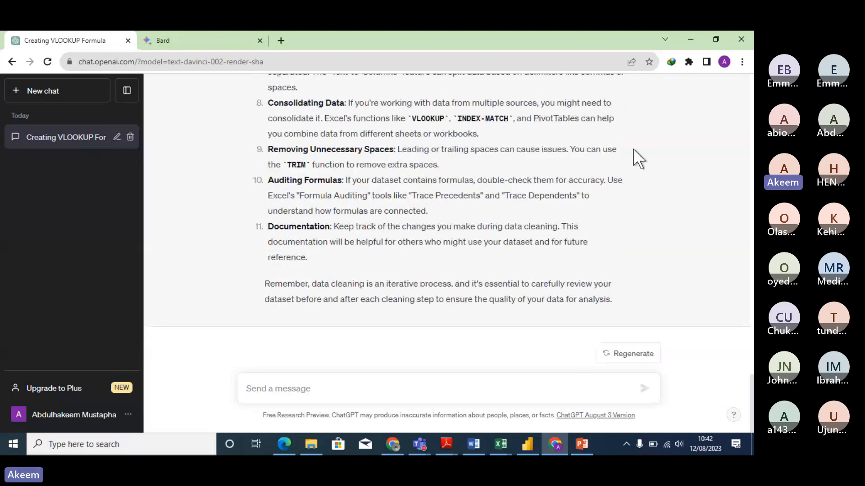
scroll(660, 185, "up", 1)
scroll(660, 189, "up", 3)
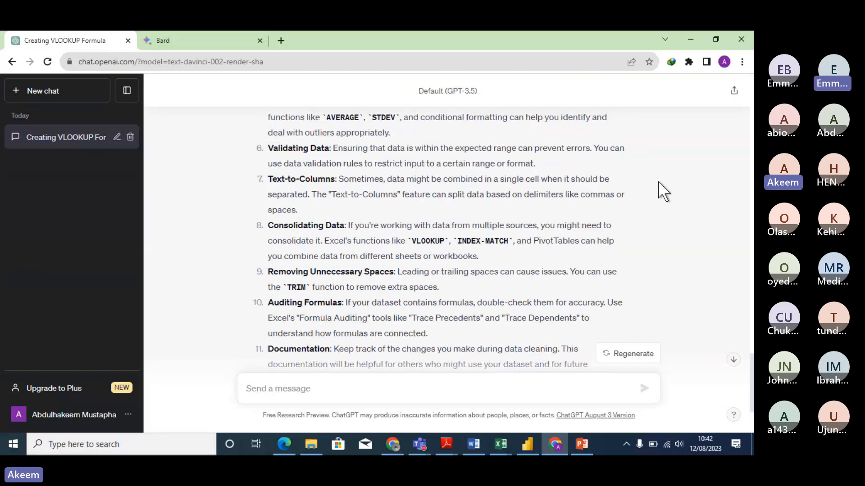
scroll(658, 182, "up", 5)
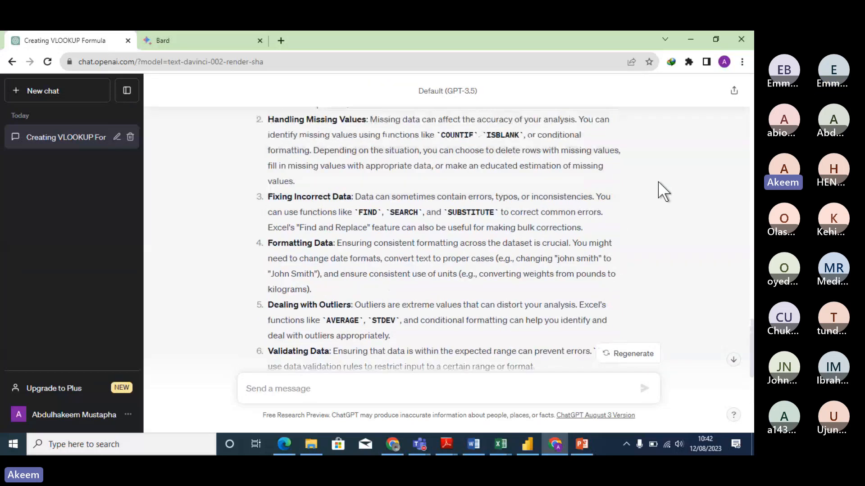
scroll(658, 182, "up", 2)
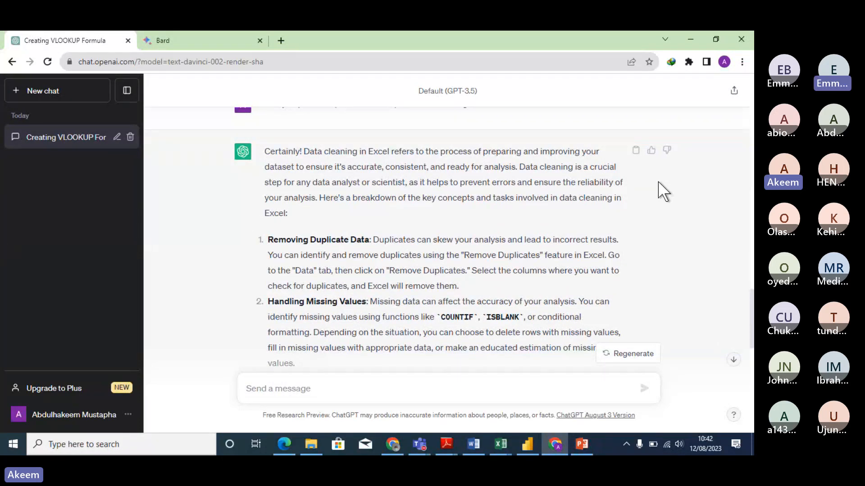
scroll(662, 191, "down", 1)
scroll(659, 182, "down", 1)
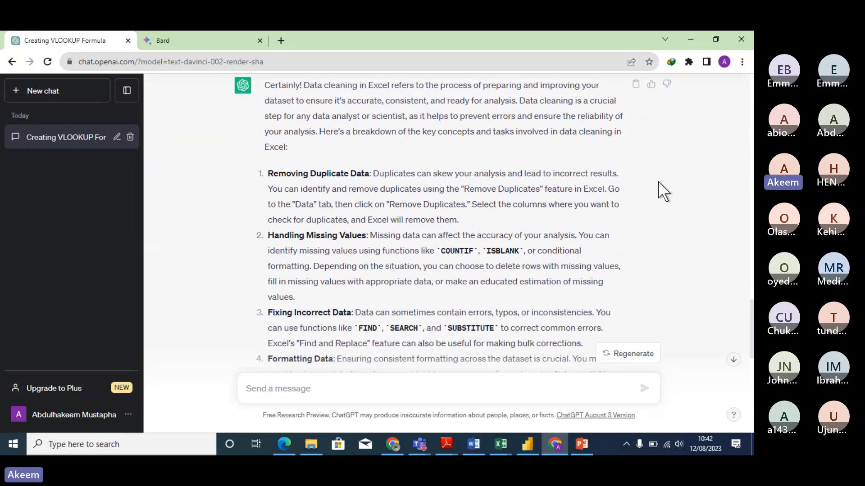
scroll(659, 182, "down", 1)
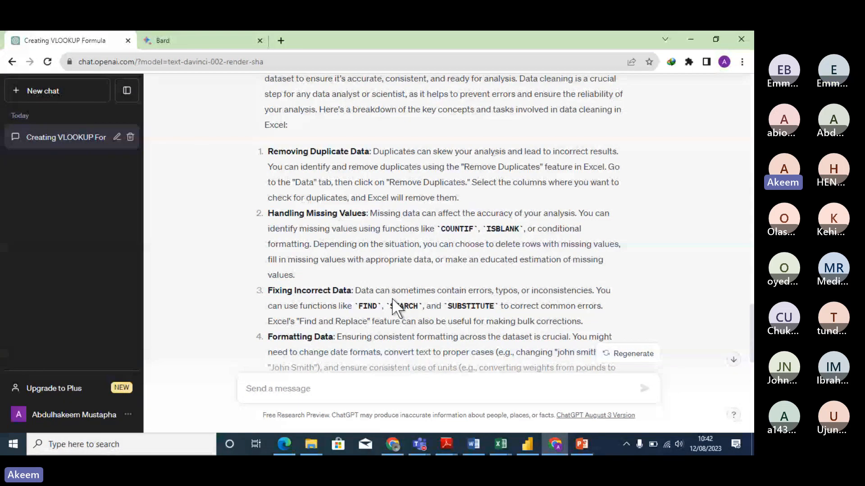
scroll(391, 299, "down", 2)
scroll(392, 298, "down", 1)
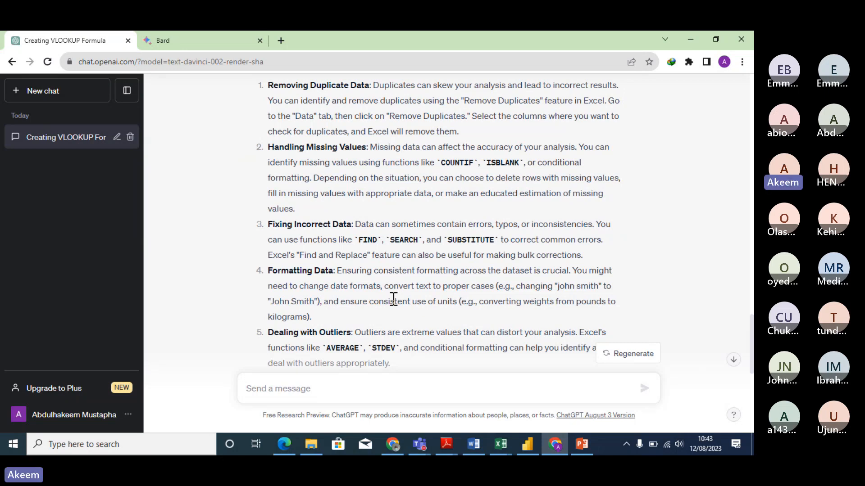
scroll(393, 298, "down", 1)
scroll(393, 298, "down", 1)
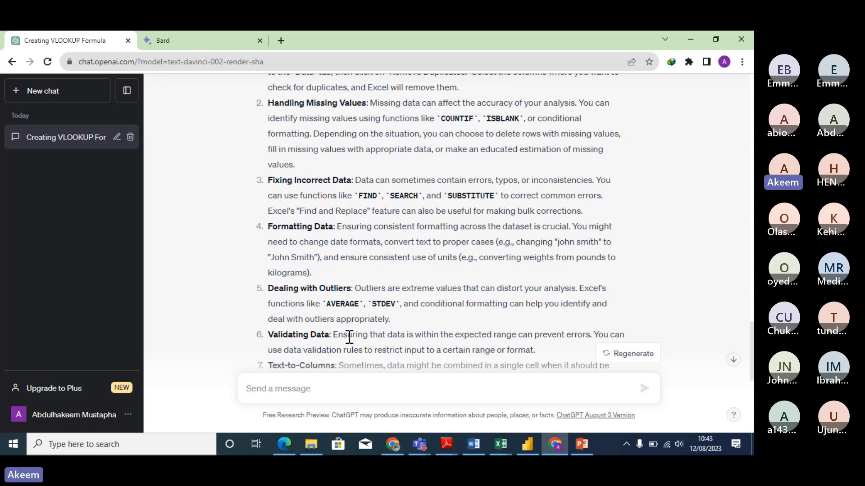
scroll(349, 337, "down", 3)
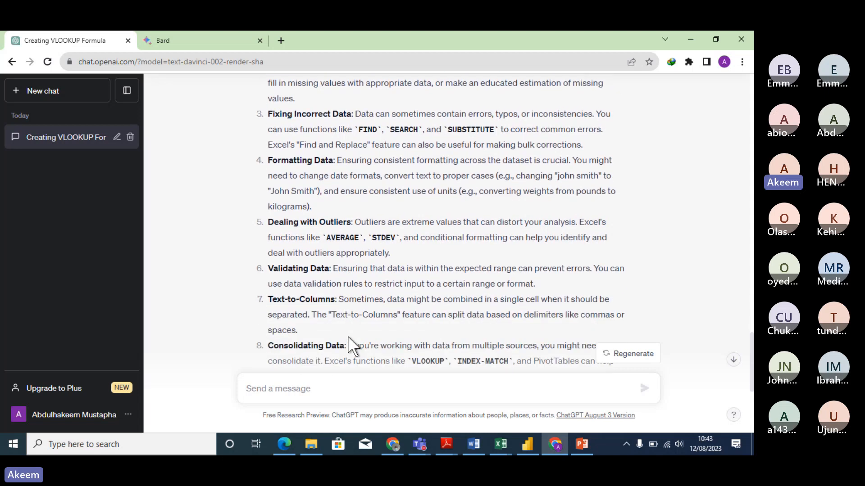
scroll(349, 337, "down", 1)
scroll(349, 338, "down", 3)
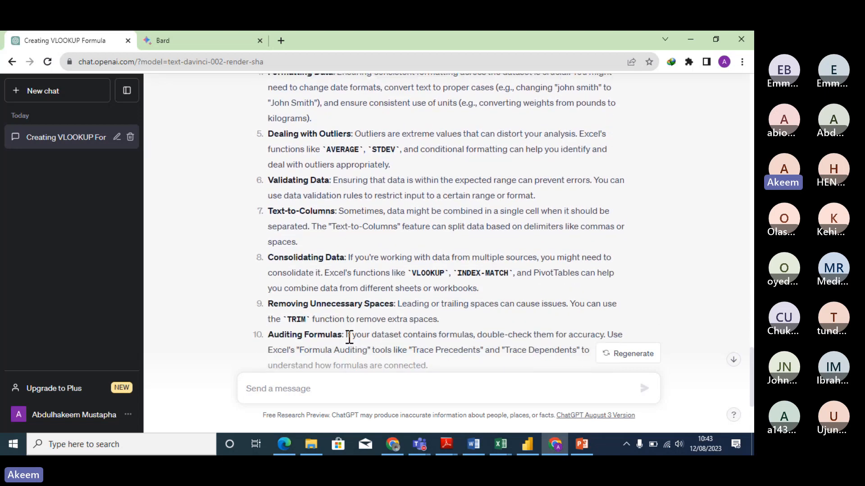
scroll(349, 344, "down", 2)
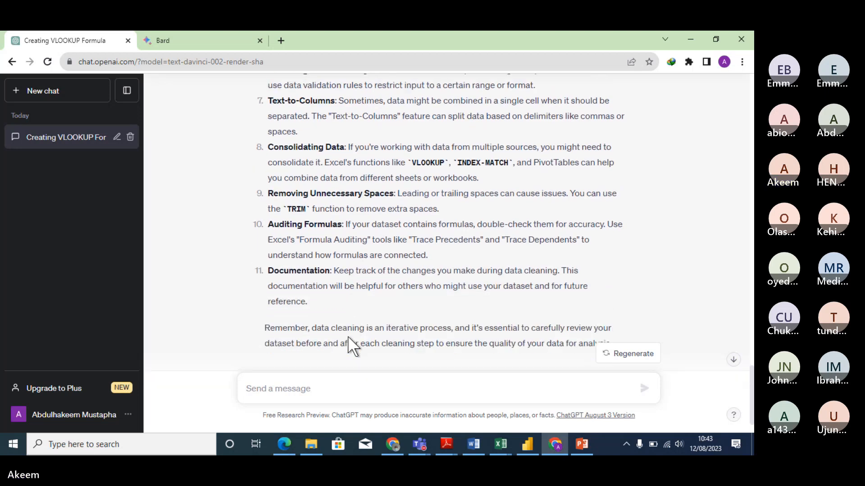
scroll(349, 344, "up", 3)
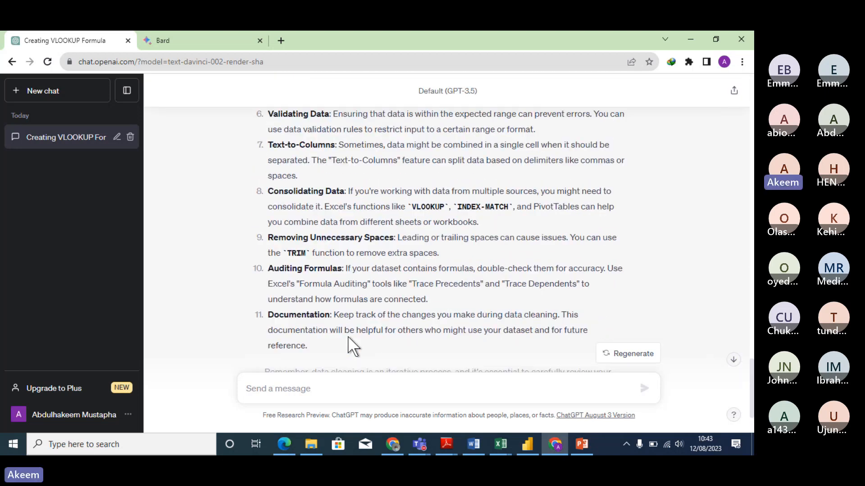
scroll(349, 343, "up", 2)
scroll(349, 337, "up", 1)
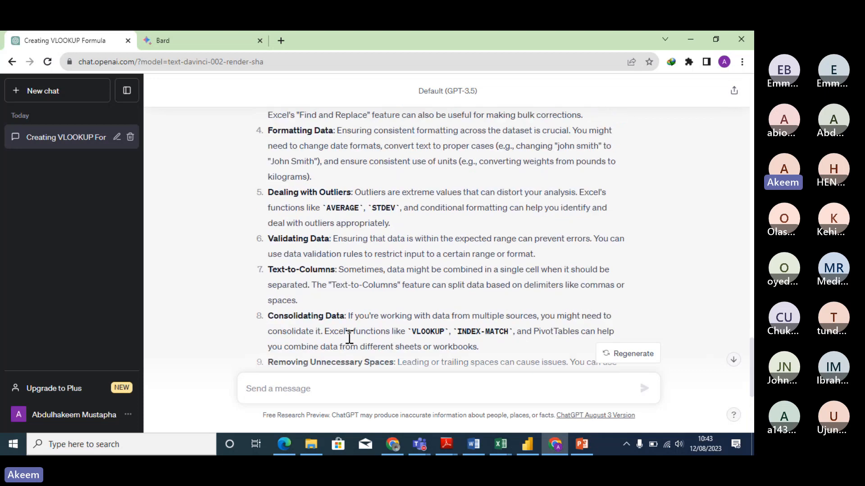
scroll(349, 337, "up", 3)
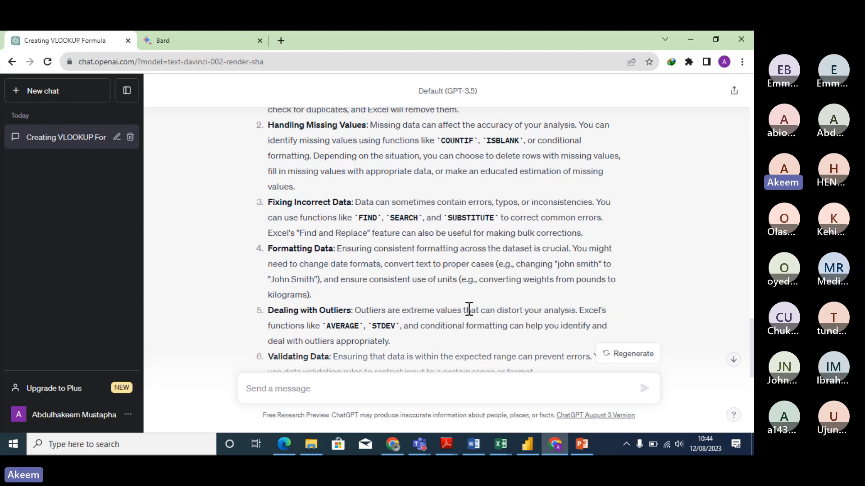
scroll(468, 309, "up", 3)
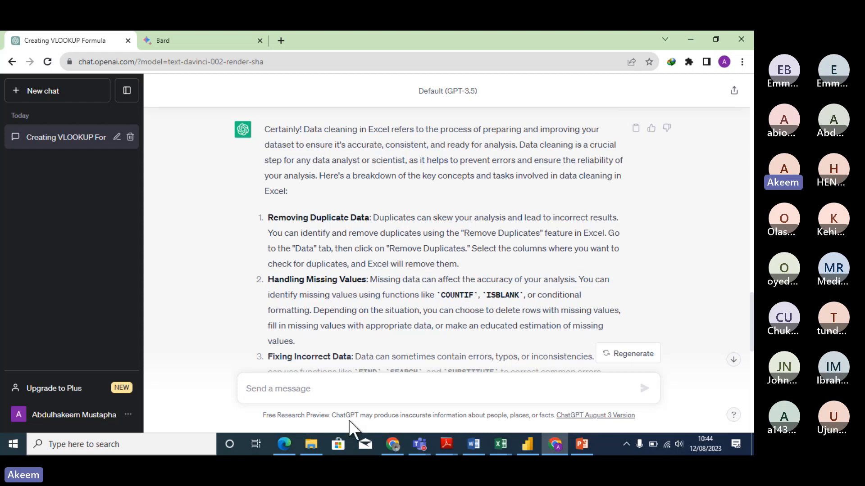
Step: Send ChatGPT the prompt "can you list some common shortcuts in excel for me?"
left_click(318, 388)
type("can ")
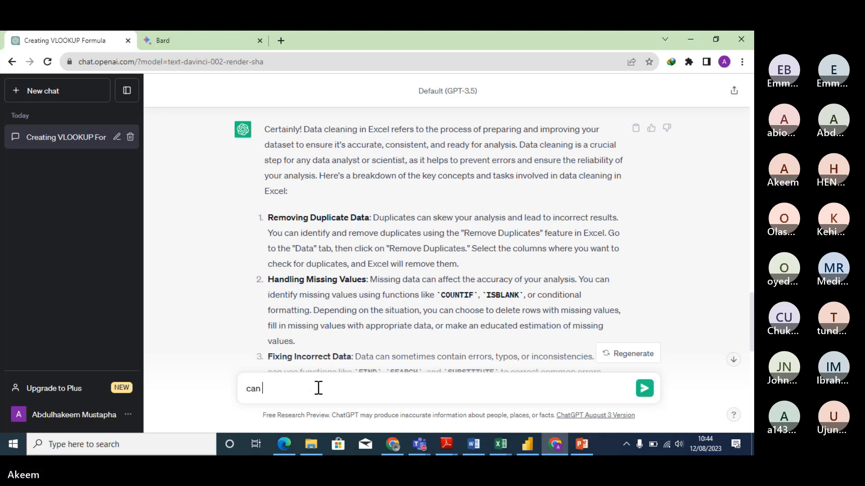
type("yoo")
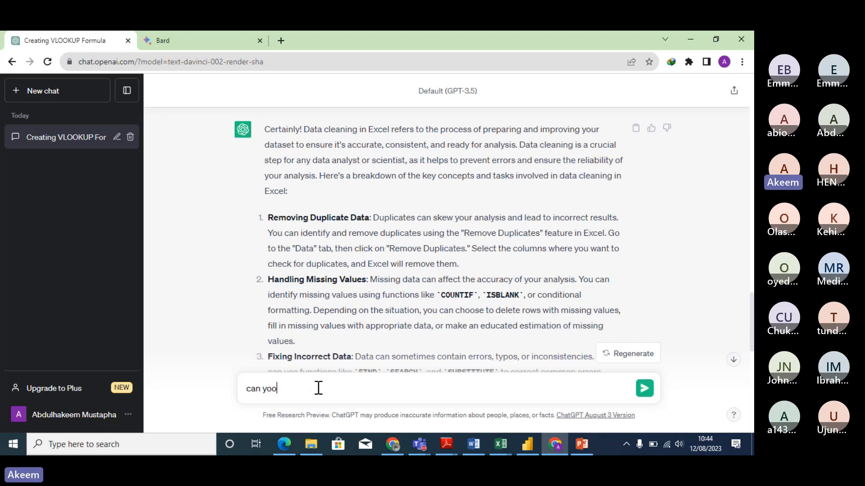
type("u e")
key("BackSpace")
key("BackSpace")
key("BackSpace")
key("BackSpace")
type("u")
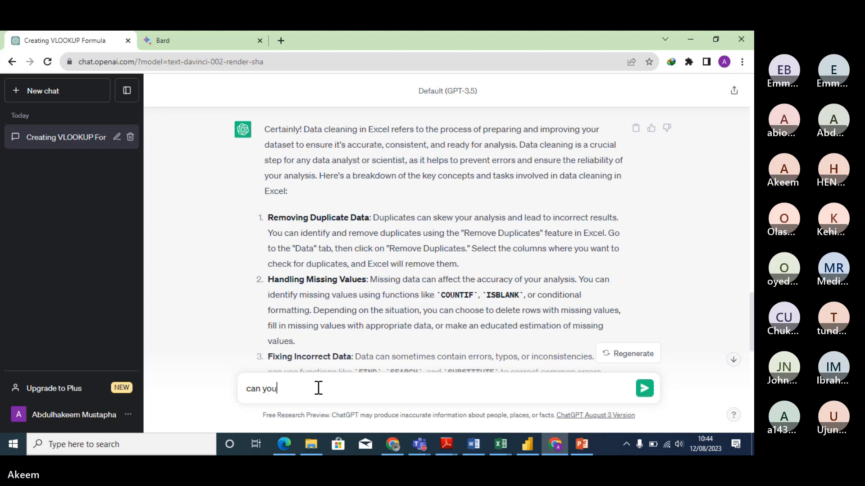
type(" list some common")
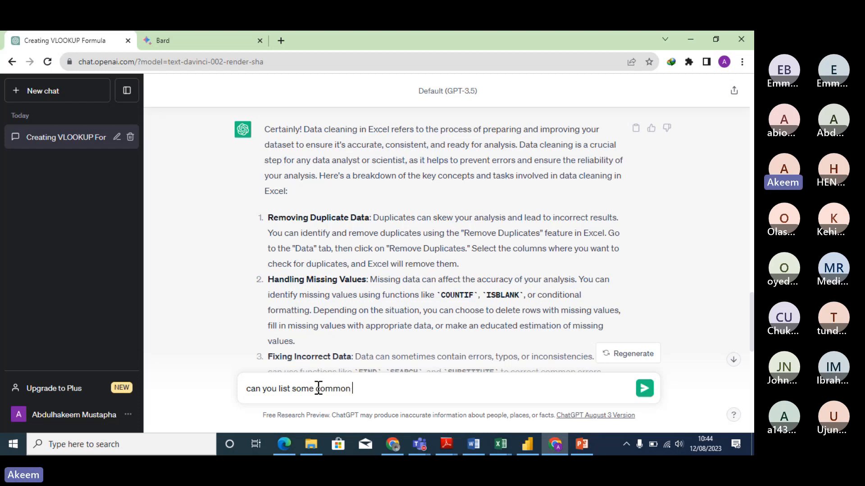
type(" sho")
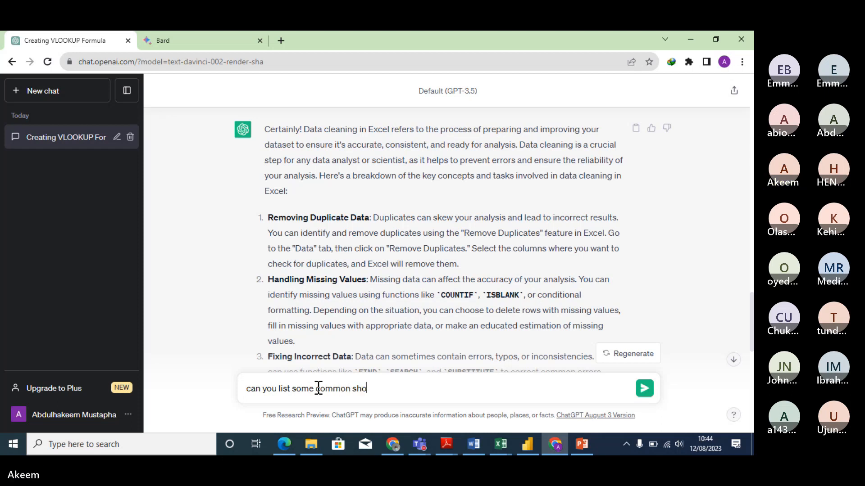
type("rtcut")
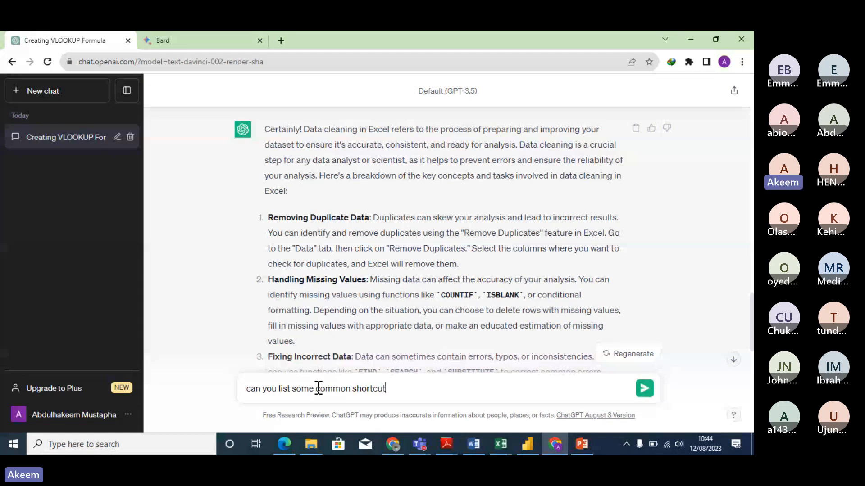
type("s in e")
type("xcel for me")
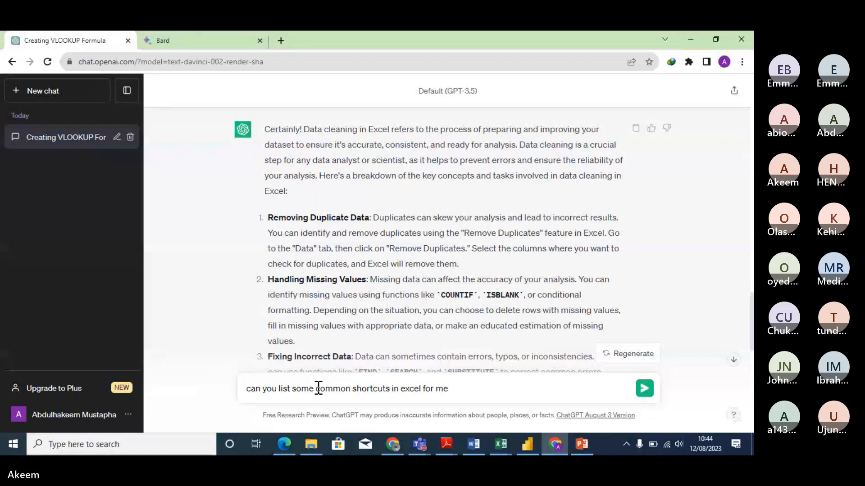
key("Return")
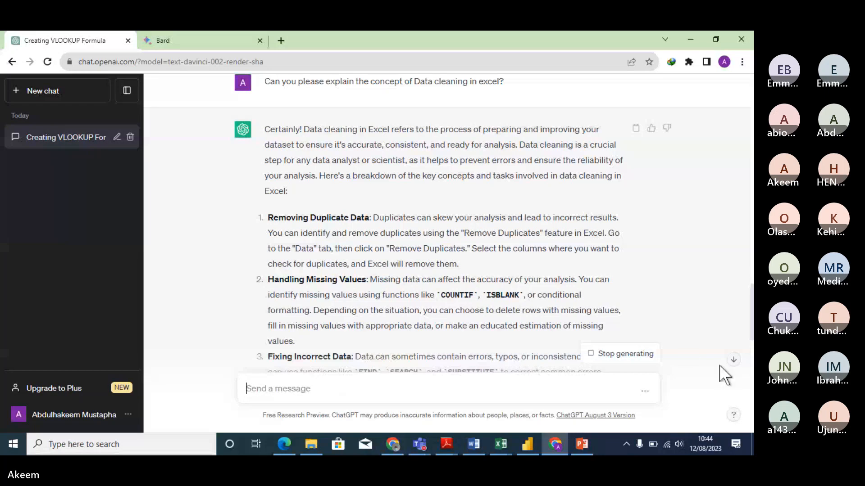
Step: Read through ChatGPT's list of Excel shortcuts, from Basic Navigation to PivotTables, and return to the start of the answer
left_click(734, 361)
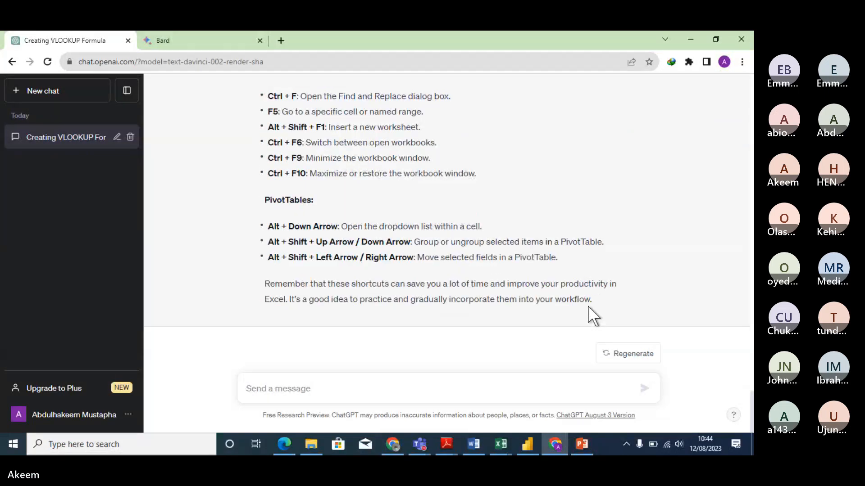
scroll(589, 307, "up", 10)
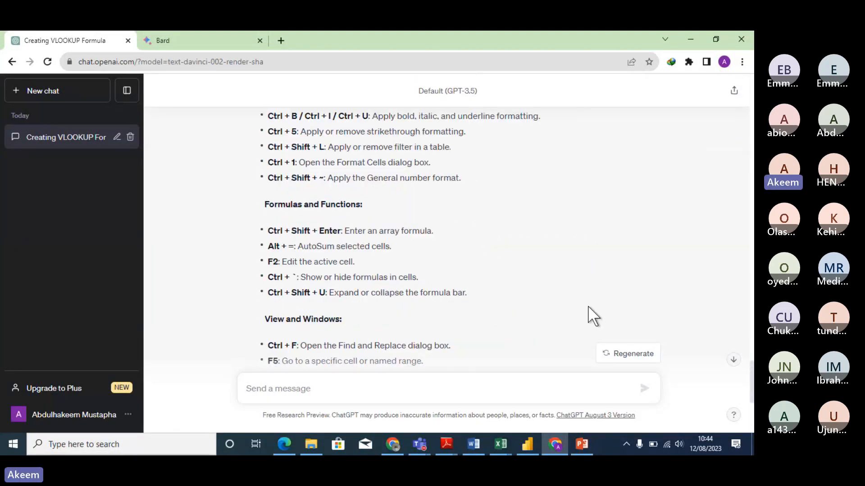
scroll(588, 315, "up", 1)
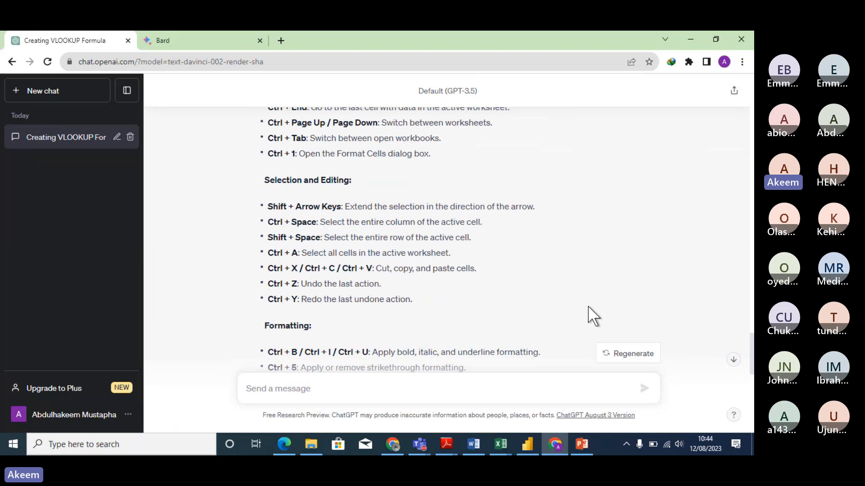
scroll(588, 316, "up", 4)
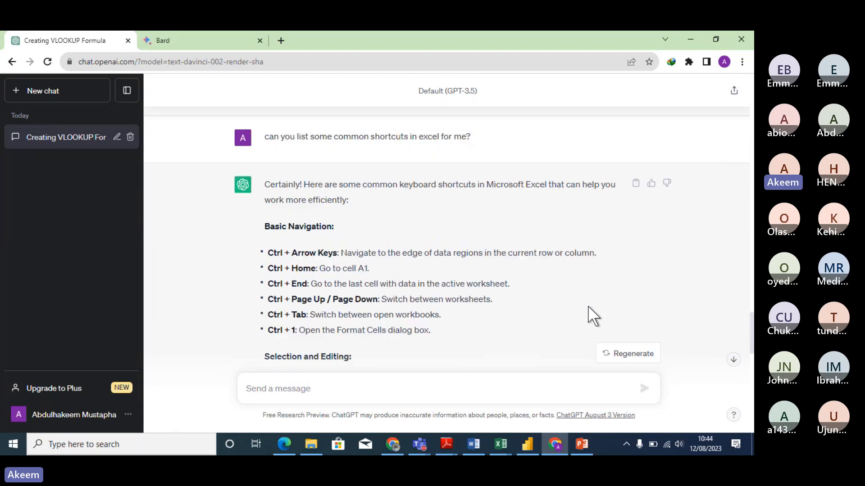
scroll(589, 315, "down", 1)
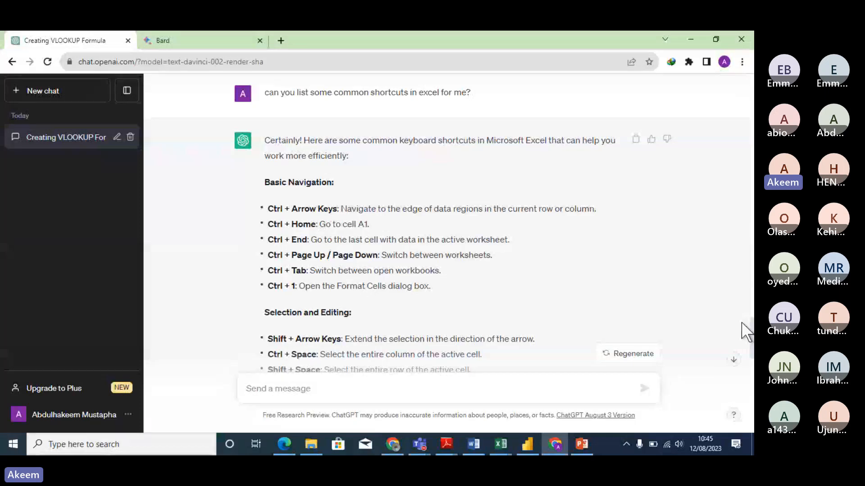
scroll(751, 340, "down", 3)
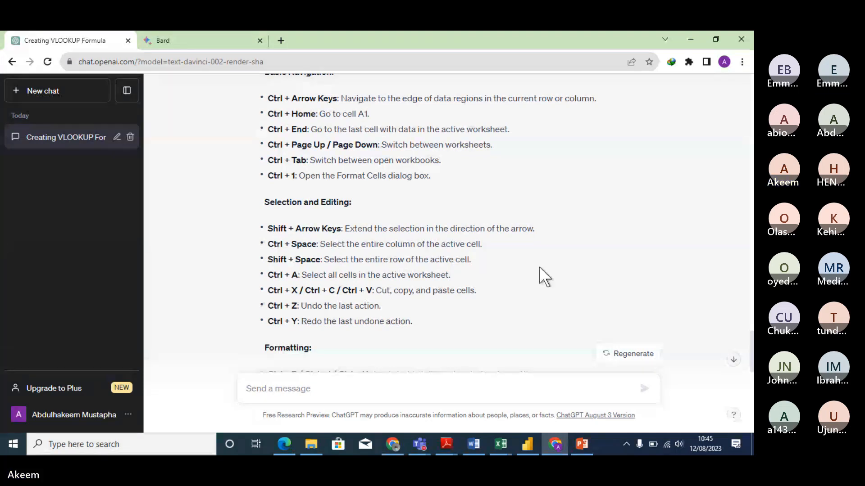
scroll(540, 267, "down", 3)
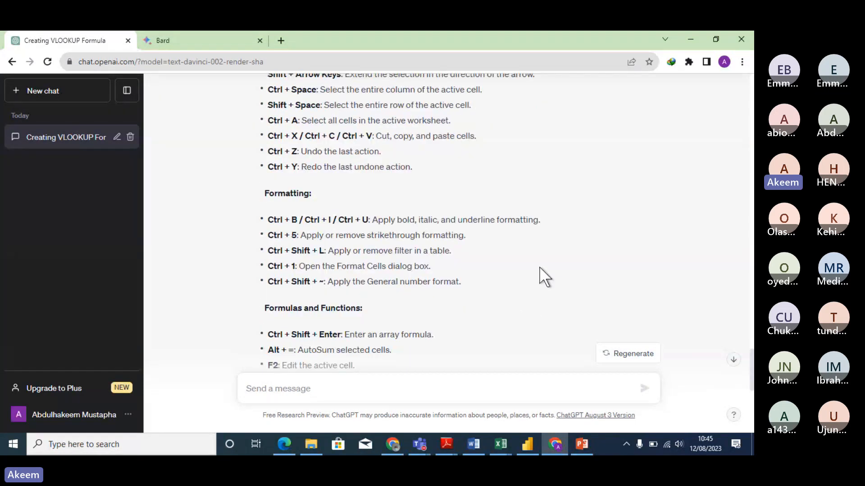
scroll(539, 268, "down", 1)
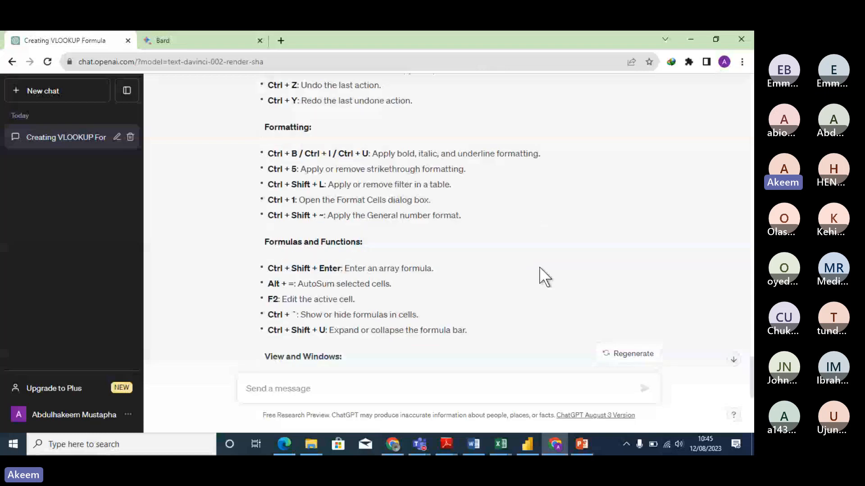
scroll(539, 266, "down", 1)
scroll(539, 266, "down", 1)
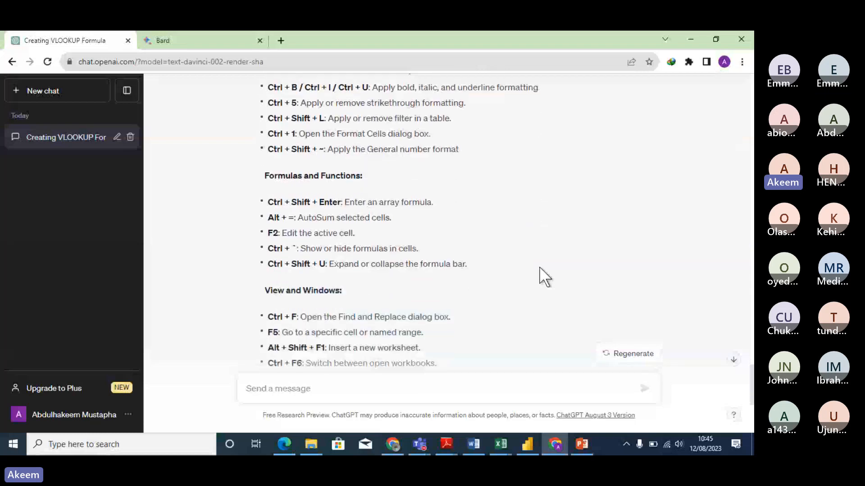
scroll(539, 266, "down", 1)
scroll(539, 266, "down", 1)
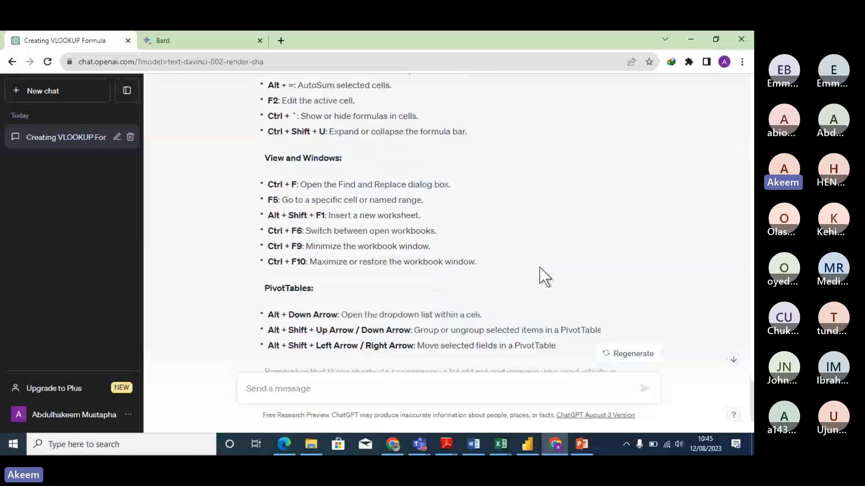
scroll(539, 266, "down", 1)
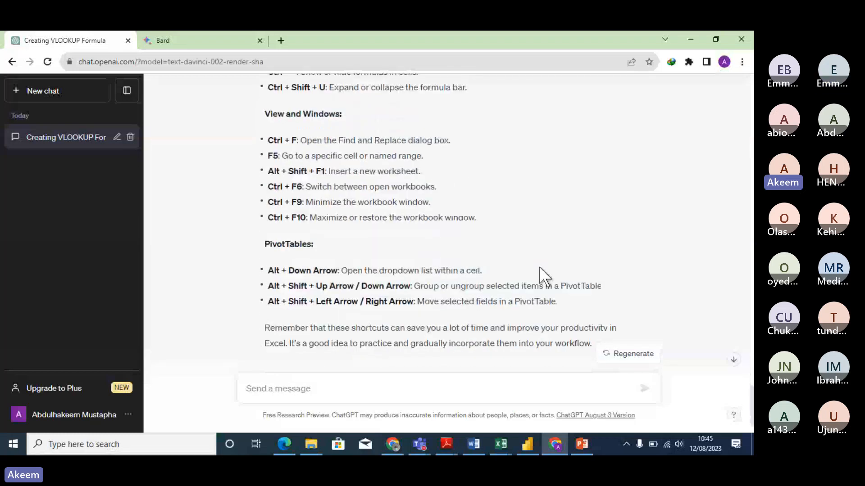
scroll(539, 266, "up", 1)
scroll(539, 266, "up", 3)
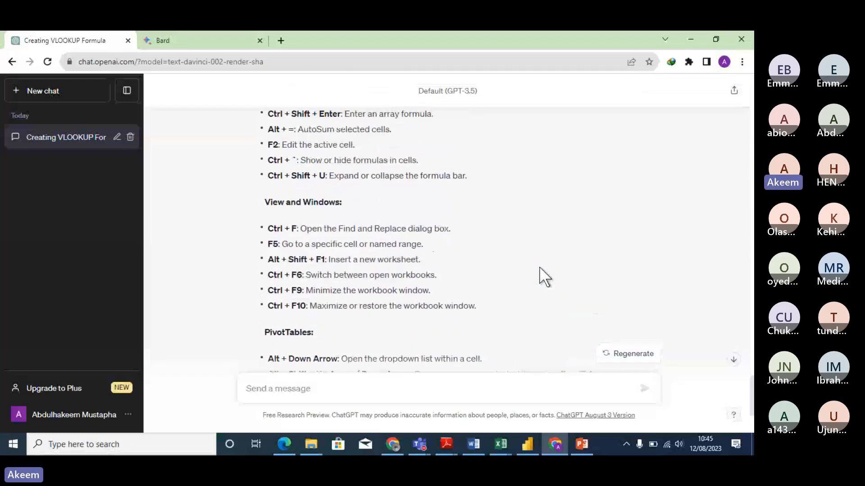
scroll(539, 266, "up", 1)
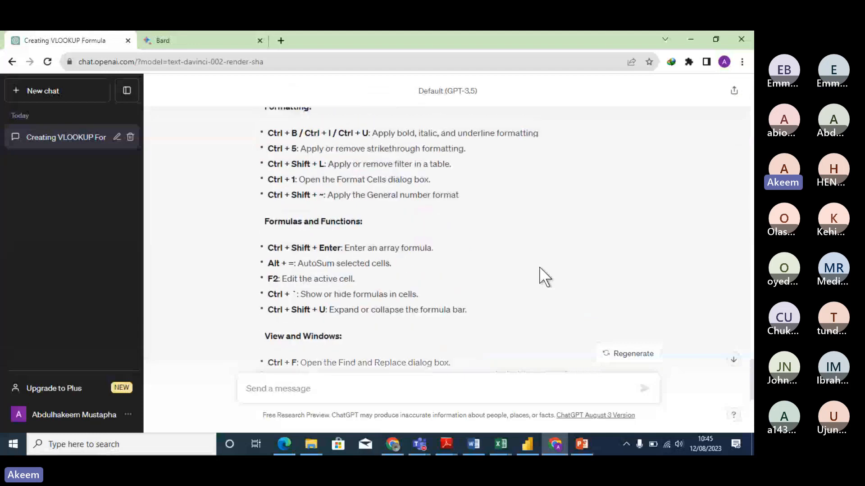
scroll(539, 266, "up", 2)
scroll(539, 266, "up", 3)
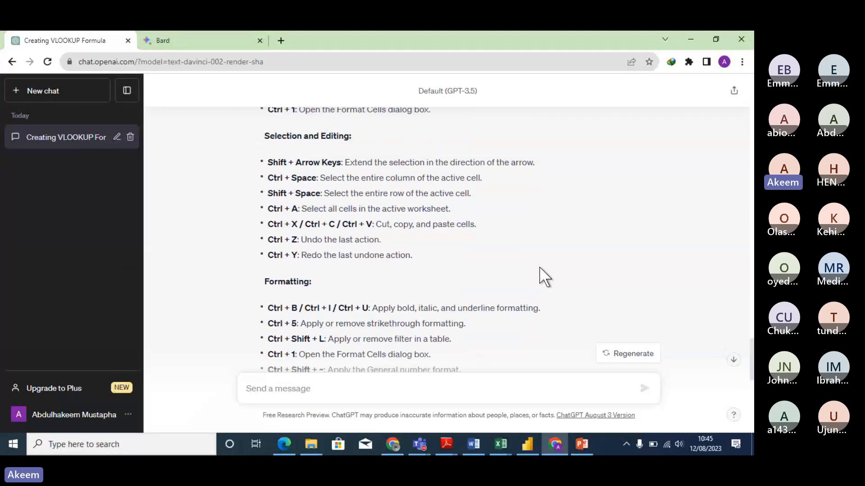
scroll(539, 266, "up", 2)
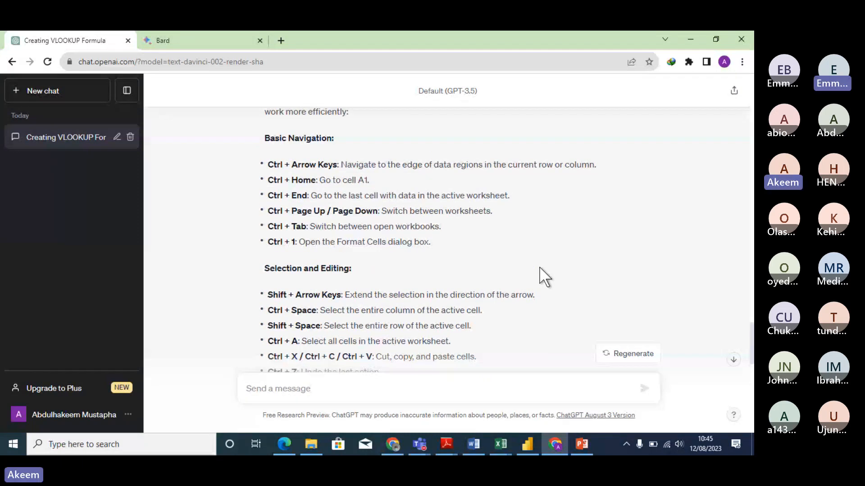
scroll(539, 266, "up", 1)
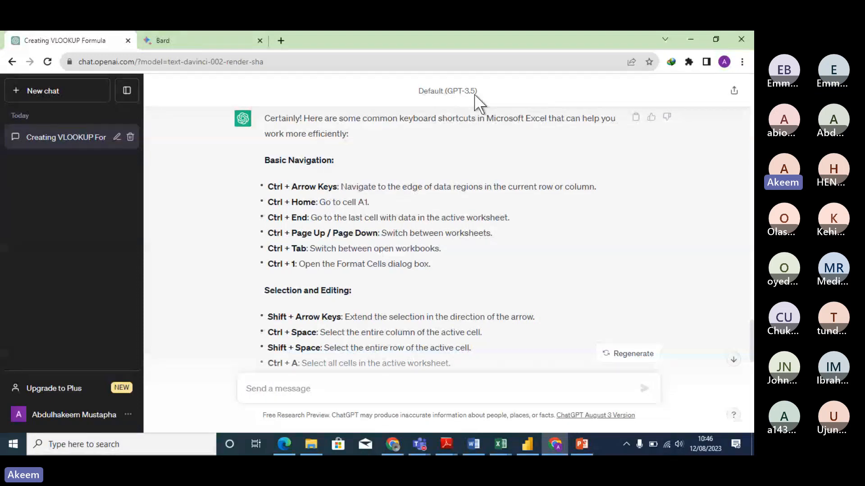
Step: Return to the start of the VLOOKUP conversation and check the Common Use Cases slide in the PowerPoint presentation
left_click_drag(752, 346, 753, 96)
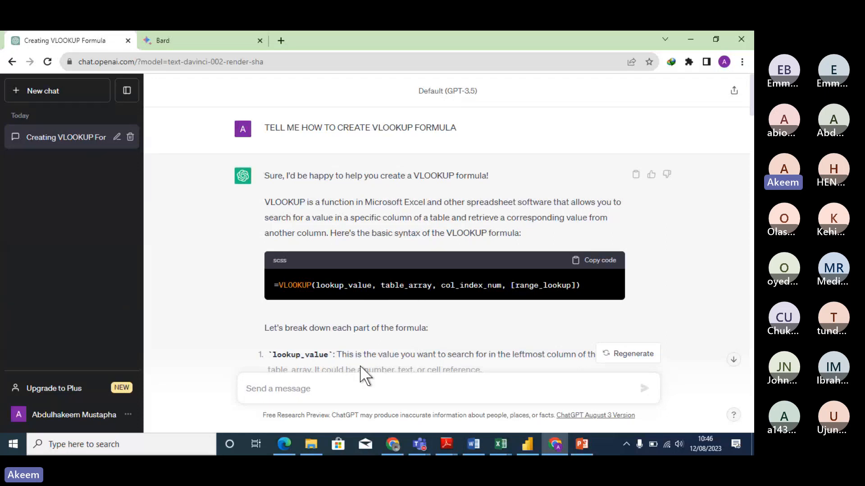
left_click(346, 392)
left_click(582, 446)
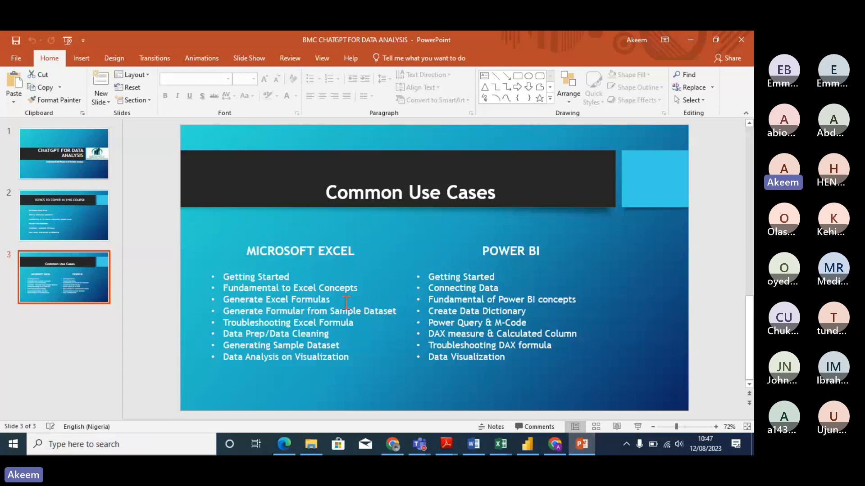
left_click(691, 41)
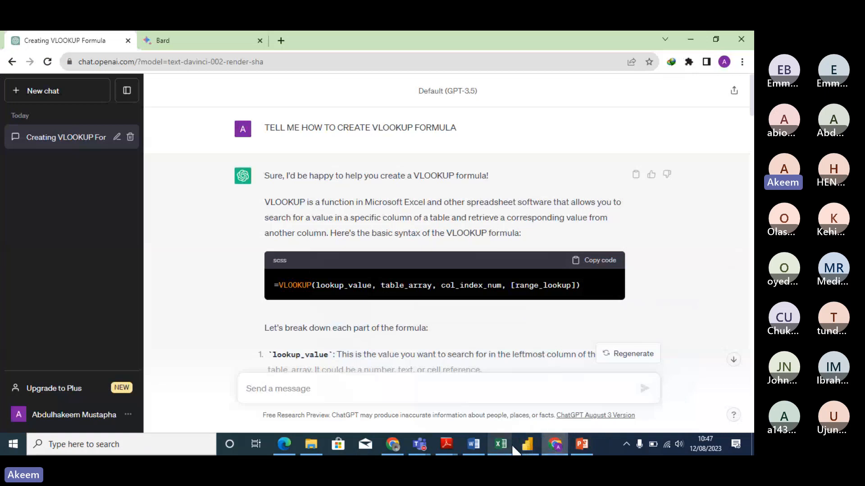
Step: Switch to the Sales+Data workbook and examine the Branch Data, Calendar, Product Details and Sales sheets, ending on the first Pizza Type entry
mouse_move(506, 446)
mouse_move(461, 403)
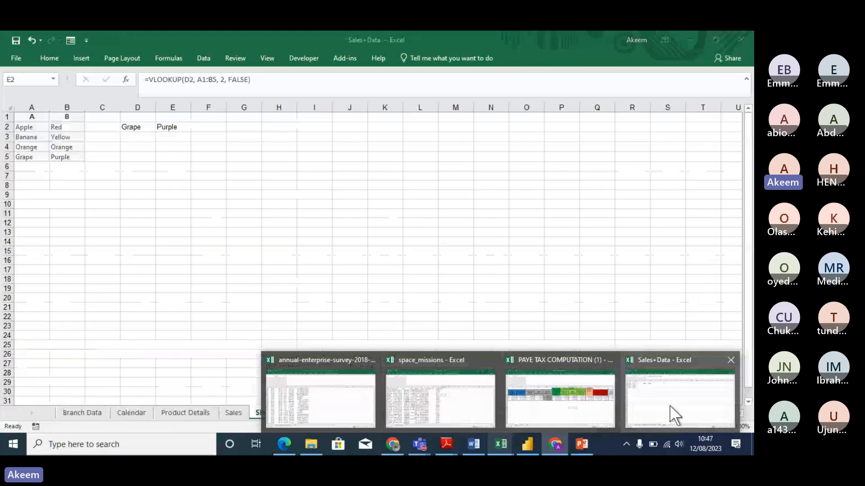
left_click(669, 404)
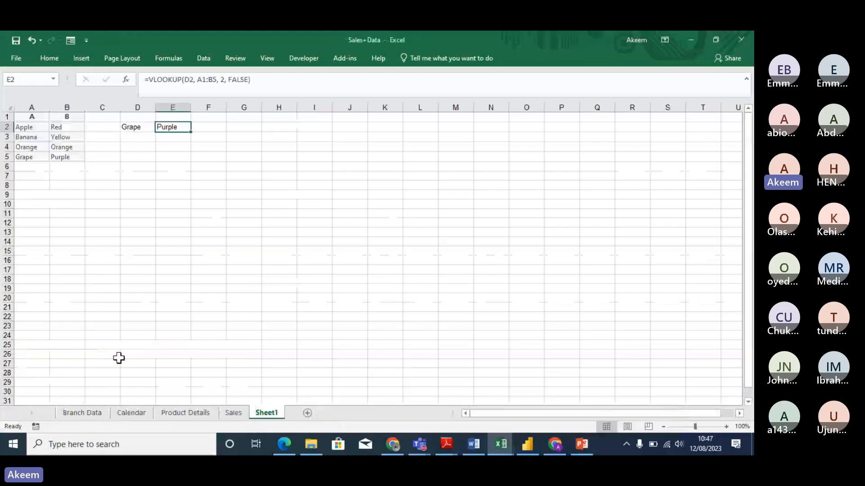
left_click(89, 411)
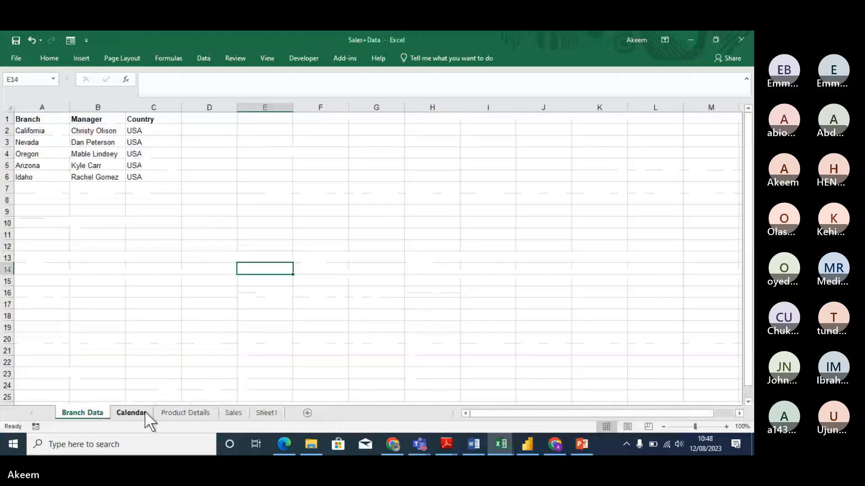
left_click(133, 413)
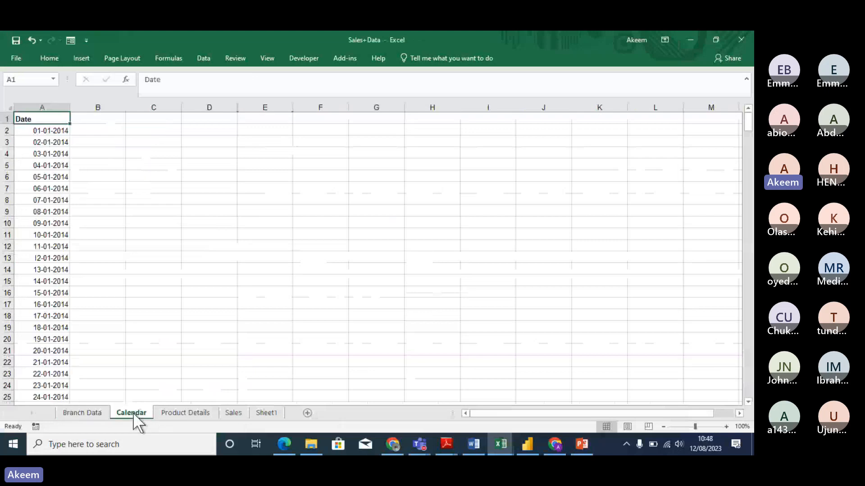
left_click(177, 414)
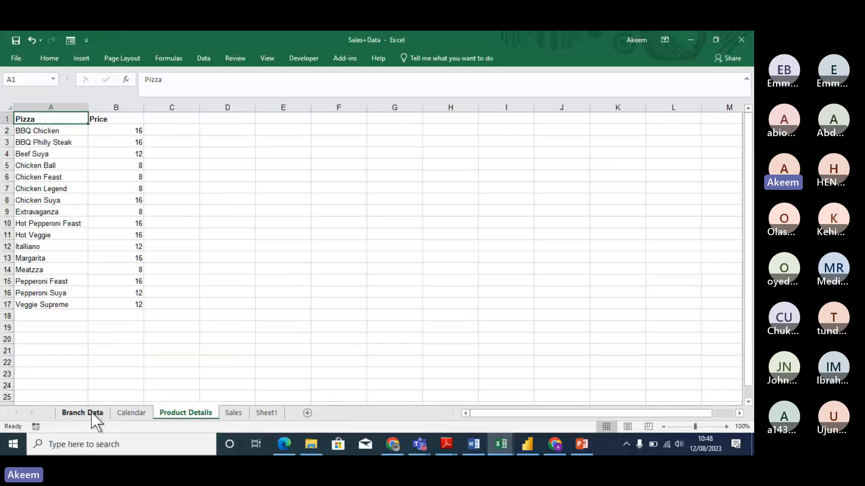
left_click(233, 412)
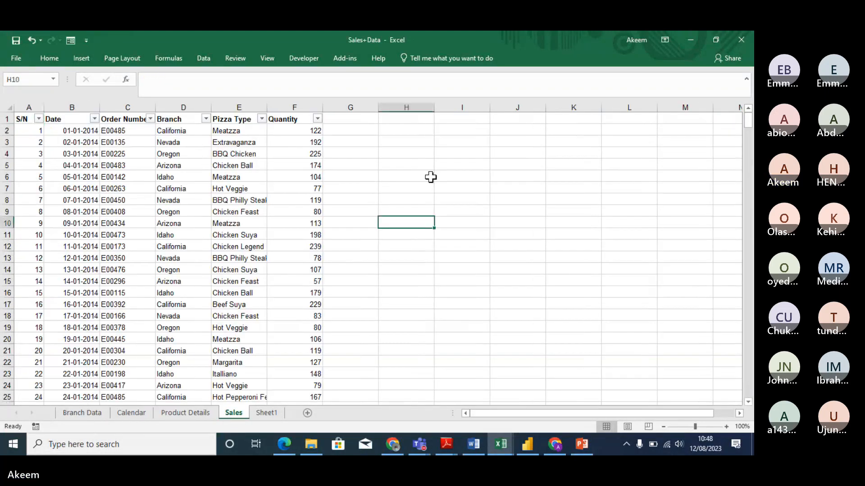
left_click(419, 167)
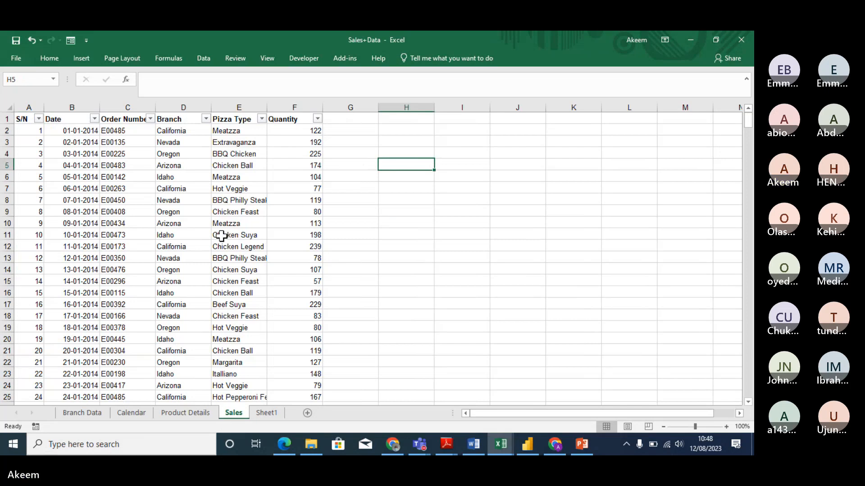
left_click(235, 134)
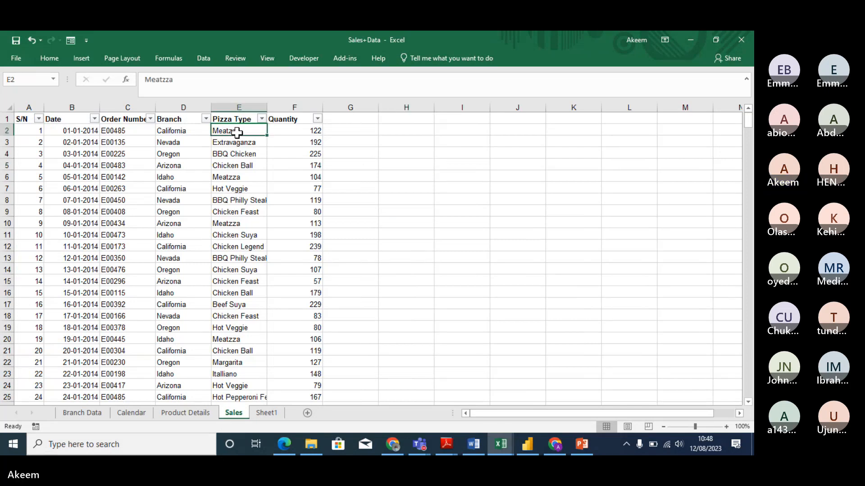
Step: Examine the Branch and Pizza Type values in the first record of the Sales sheet as possible summing criteria
left_click(189, 132)
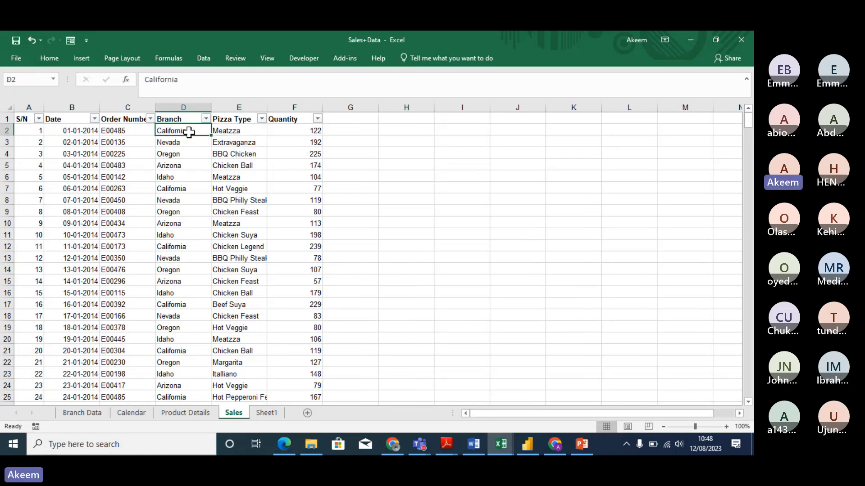
left_click(238, 131)
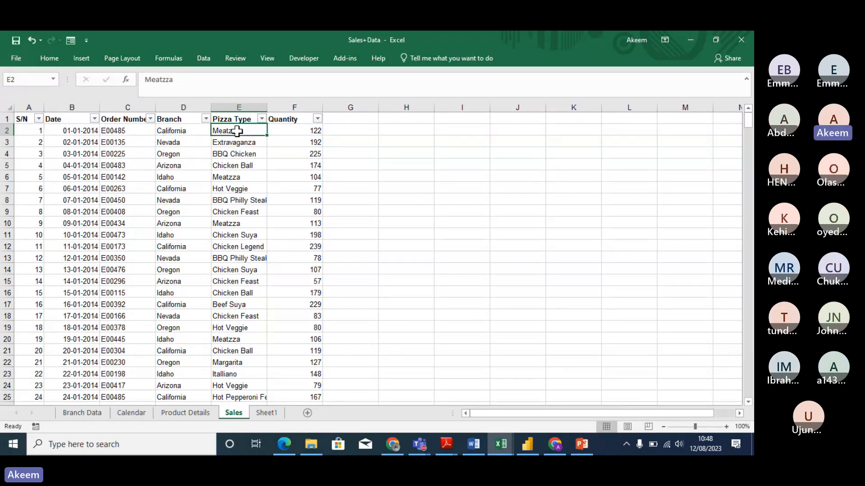
left_click(176, 133)
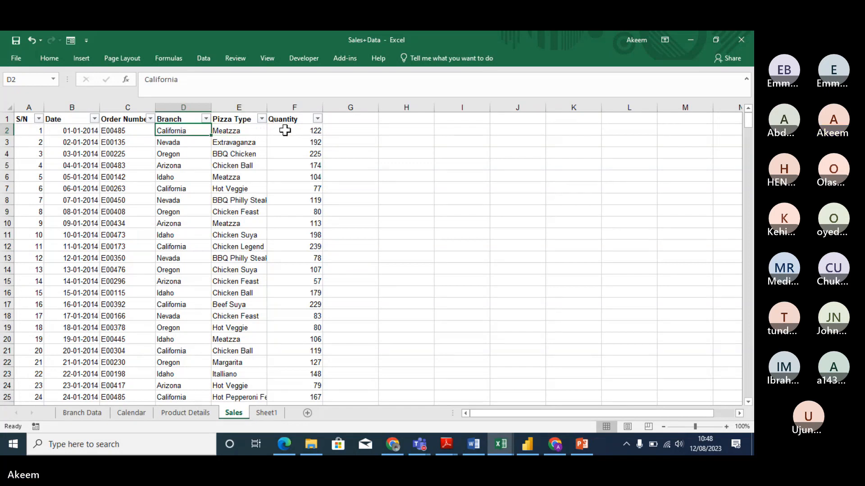
left_click_drag(179, 131, 230, 131)
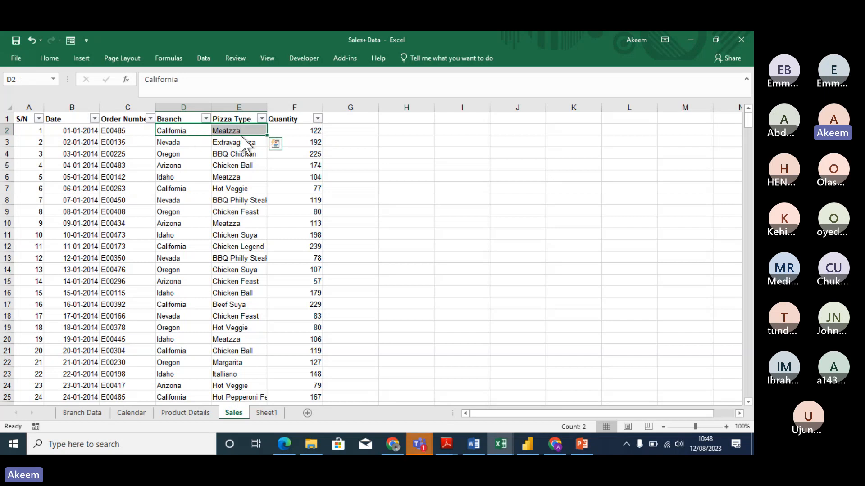
left_click(200, 130)
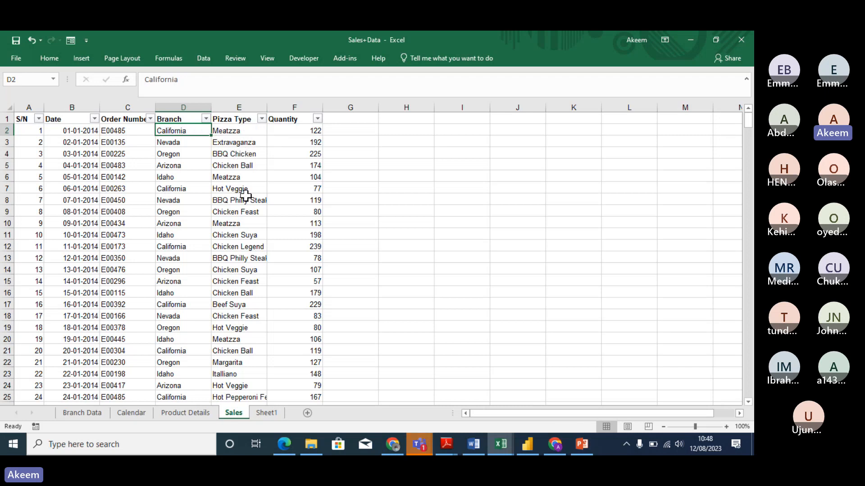
left_click(238, 131)
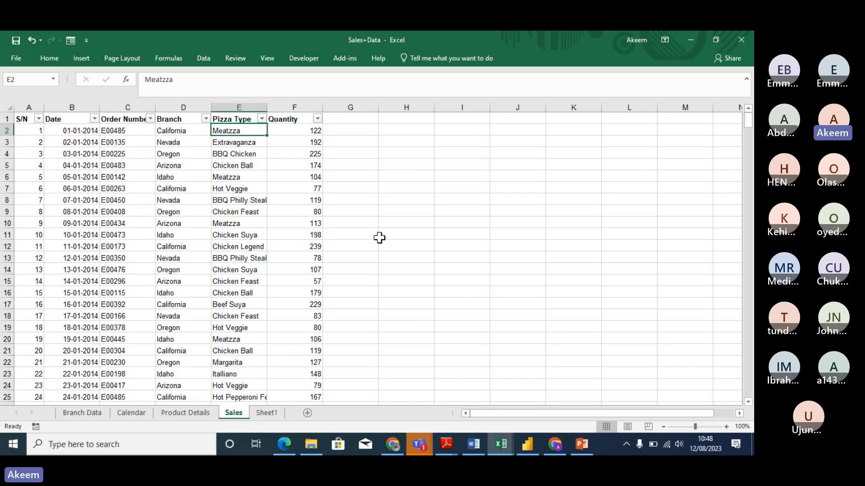
left_click(387, 282)
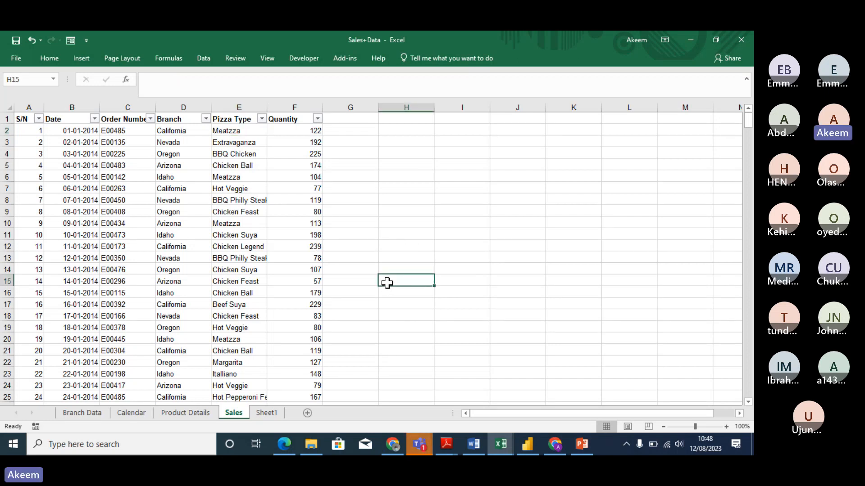
Step: Close the extra Chrome window showing the EDUCBA business intelligence course page and return to the Sales+Data workbook
mouse_move(555, 444)
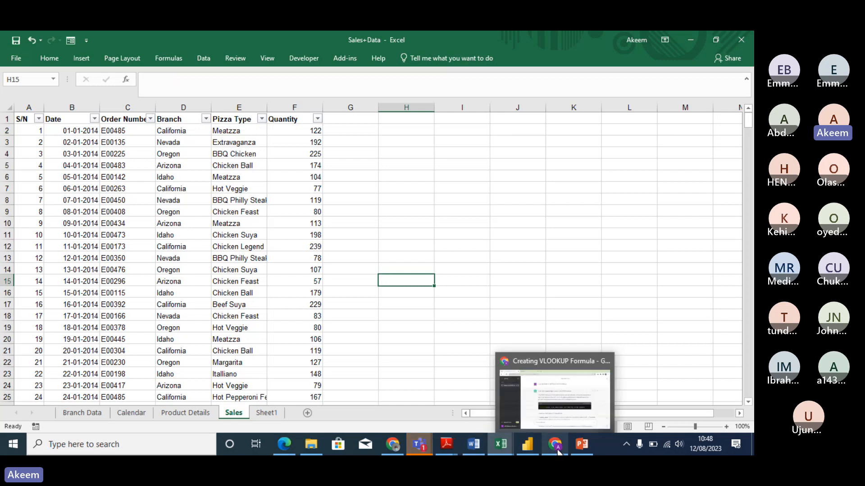
left_click(555, 408)
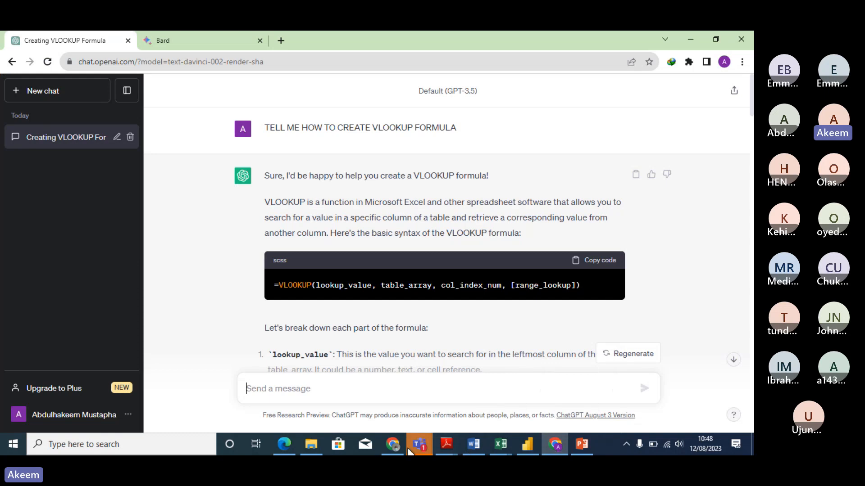
left_click(392, 448)
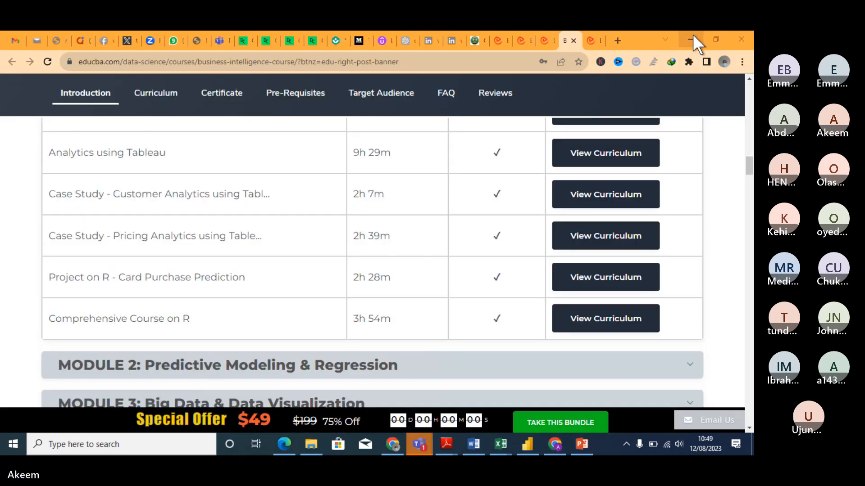
left_click(738, 39)
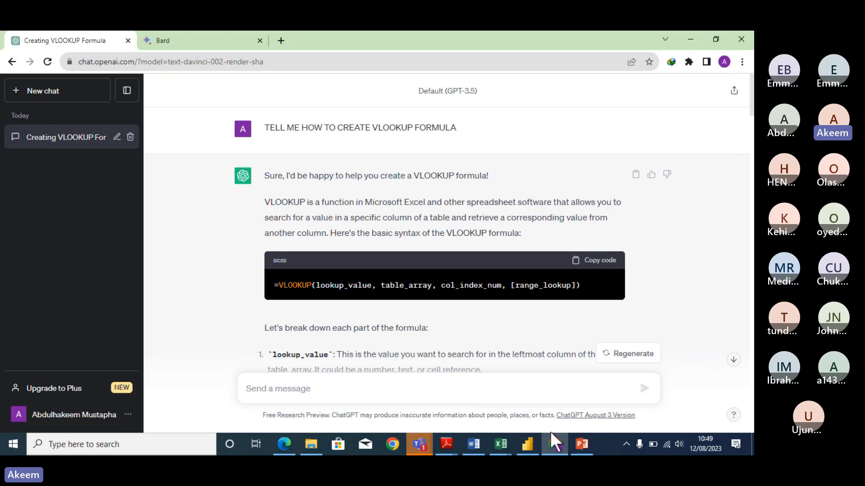
left_click(554, 445)
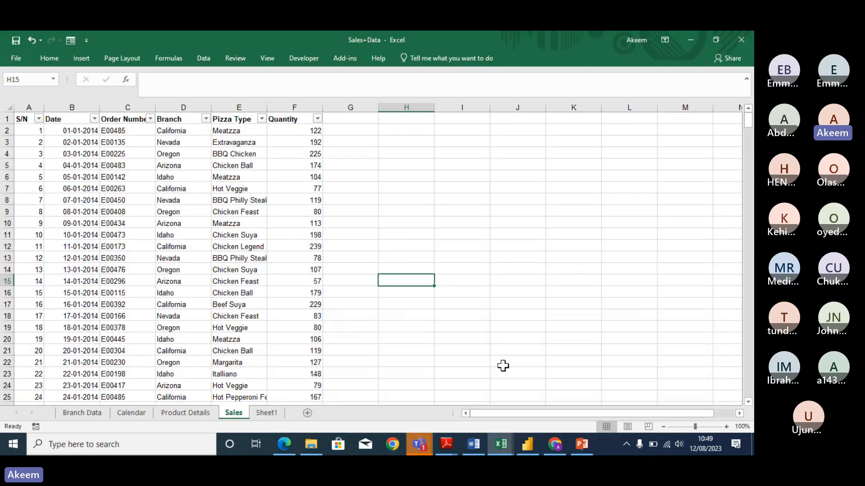
Step: Check the Generate Excel Formulas and Generate Formular from Sample Dataset topics on the PowerPoint Common Use Cases slide and return to Excel
left_click(581, 445)
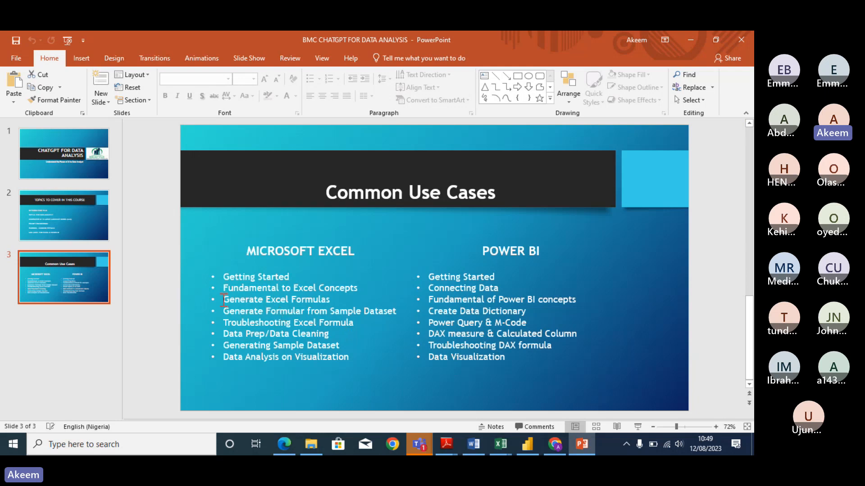
left_click_drag(223, 299, 387, 309)
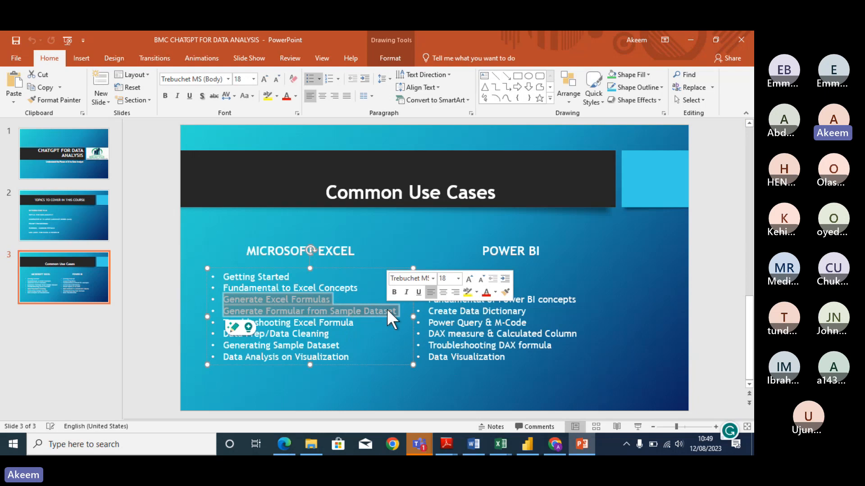
left_click(209, 215)
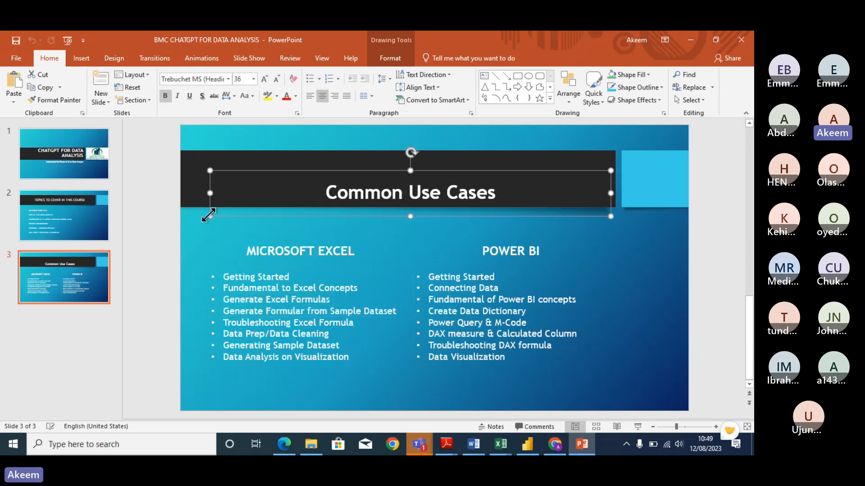
left_click(691, 40)
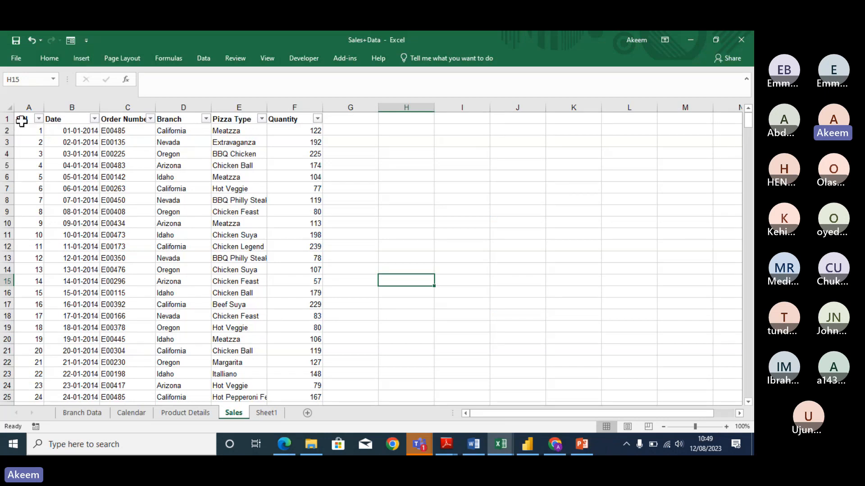
Step: Copy the header row and first ten records of the Sales sheet, range A1:F11
left_click_drag(20, 118, 291, 187)
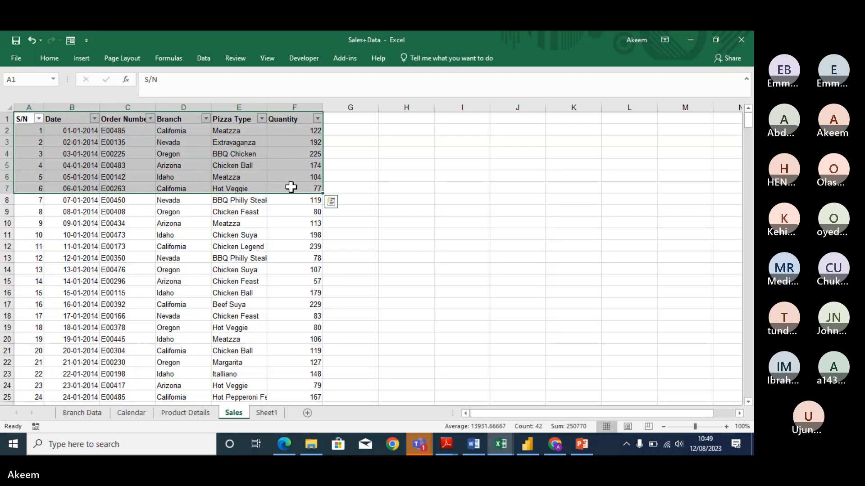
key("shift+Down")
key("shift+Down")
key("shift+Down")
key("shift+Down")
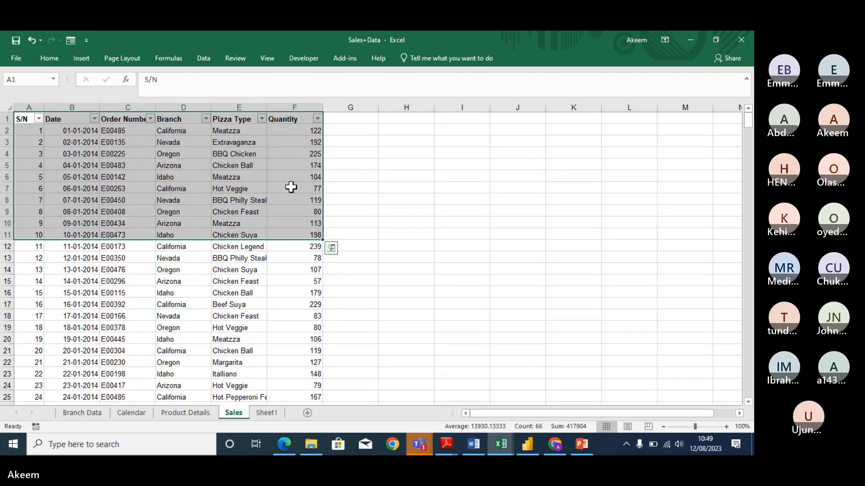
key("ctrl+c")
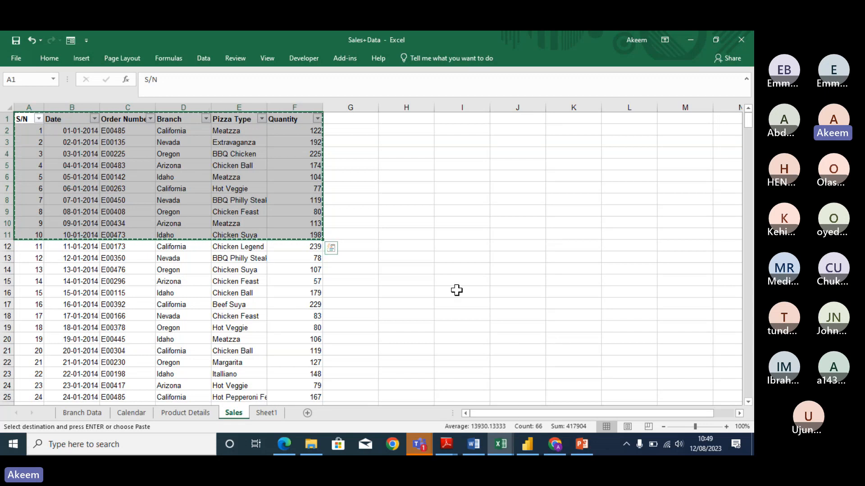
Step: Switch to ChatGPT in Chrome and start a new chat
mouse_move(528, 444)
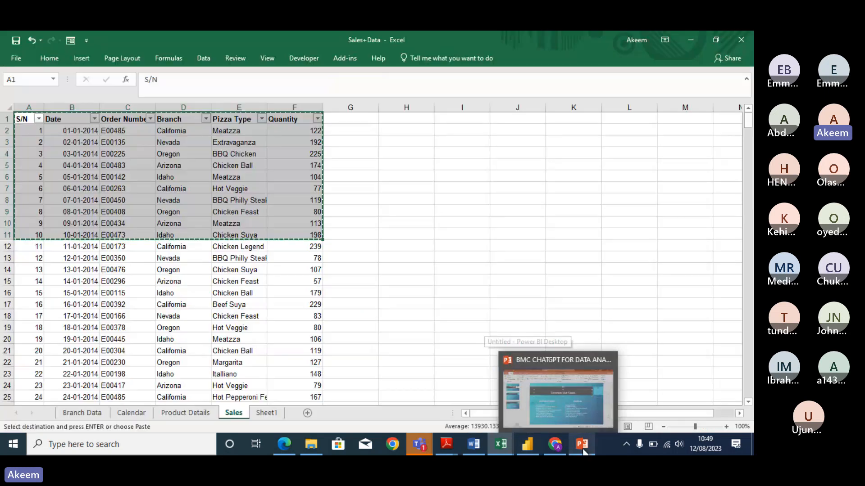
left_click(554, 449)
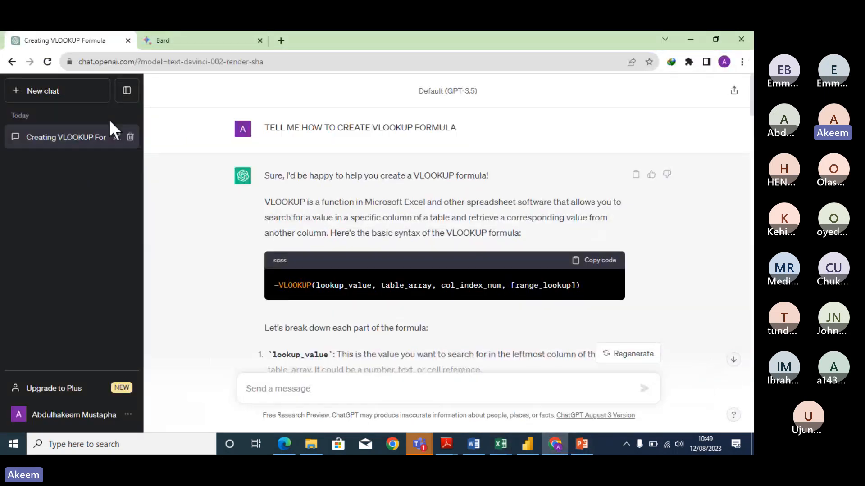
left_click(43, 93)
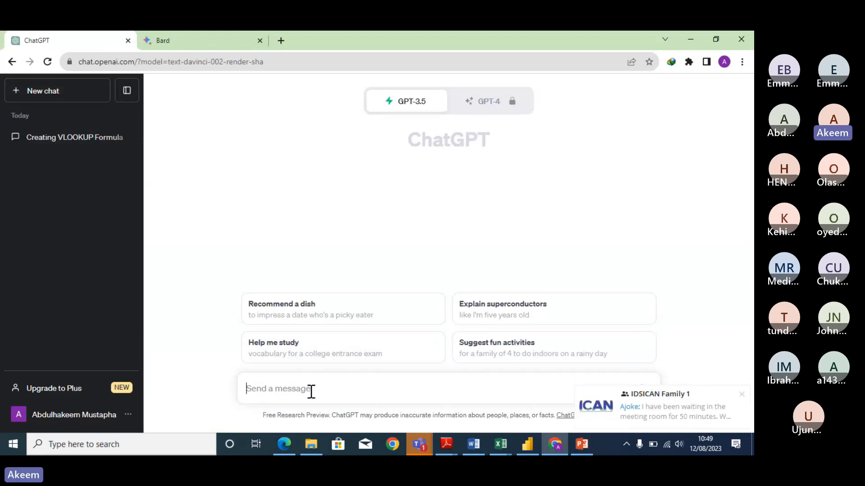
type("I am ")
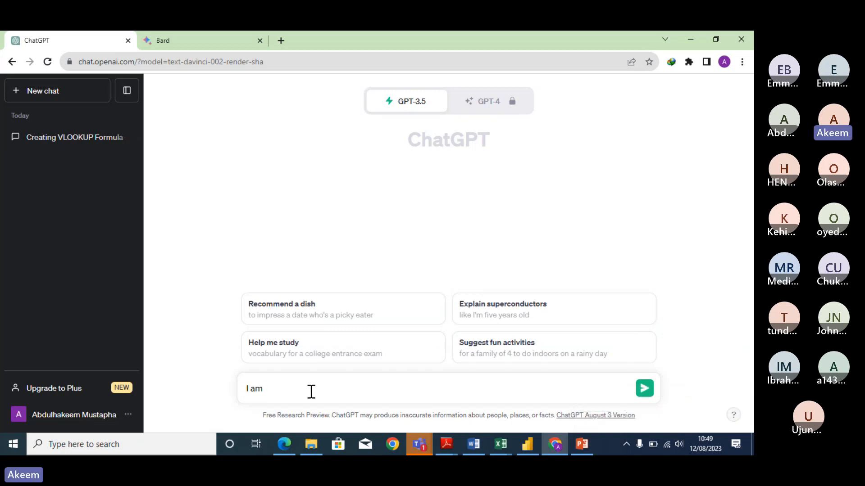
type("ror")
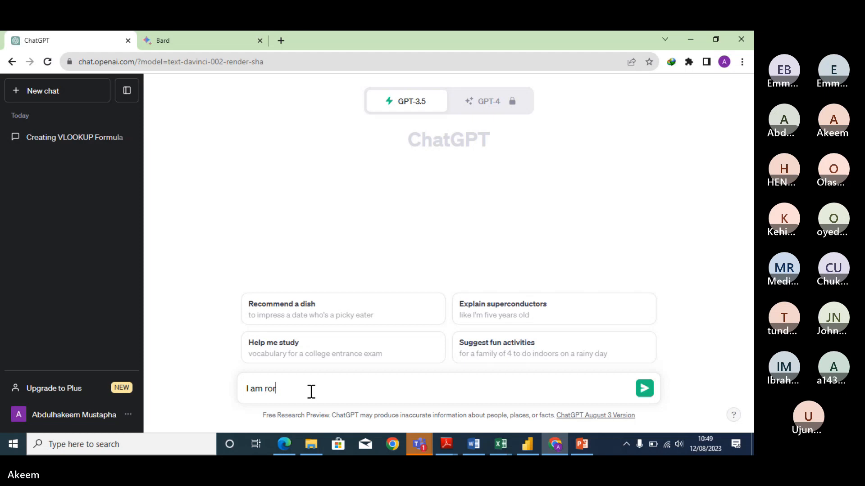
type("working a")
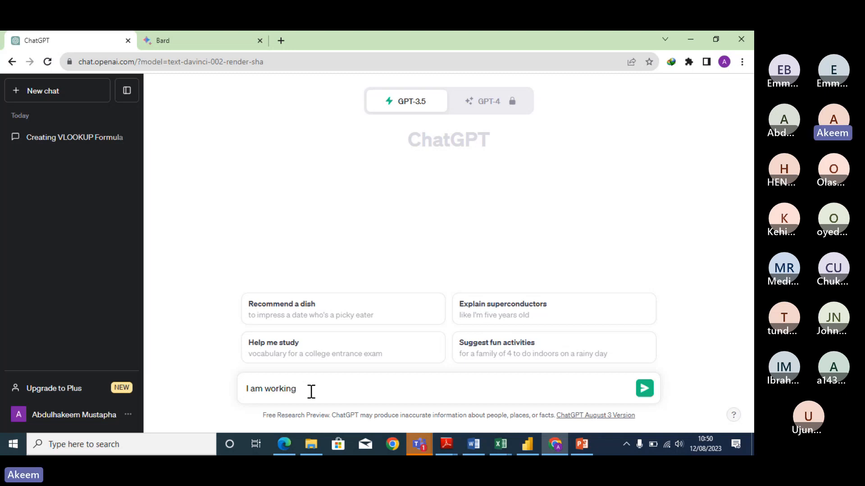
key("BackSpace")
key("BackSpace")
key("BackSpace")
key("BackSpace")
key("BackSpace")
key("BackSpace")
key("BackSpace")
key("BackSpace")
key("BackSpace")
key("BackSpace")
key("BackSpace")
key("BackSpace")
key("BackSpace")
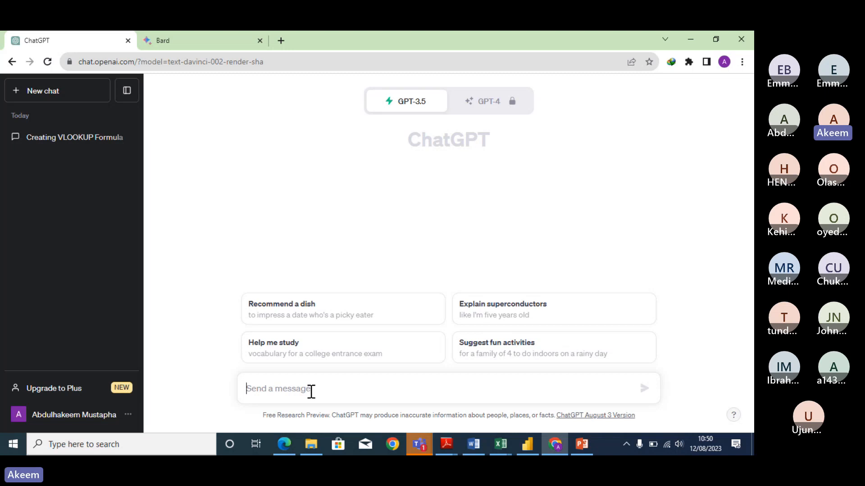
Step: Send ChatGPT the prompt "Can you help me with a Sumifs function in excel?"
type("Can y")
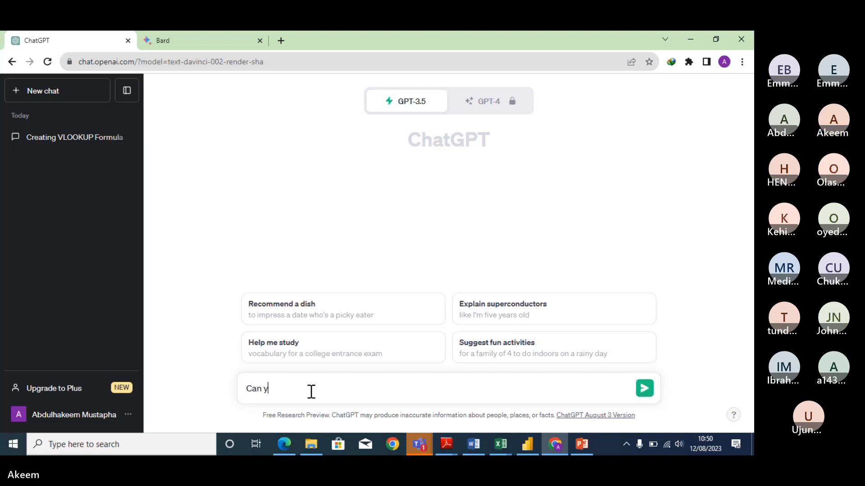
type("ou")
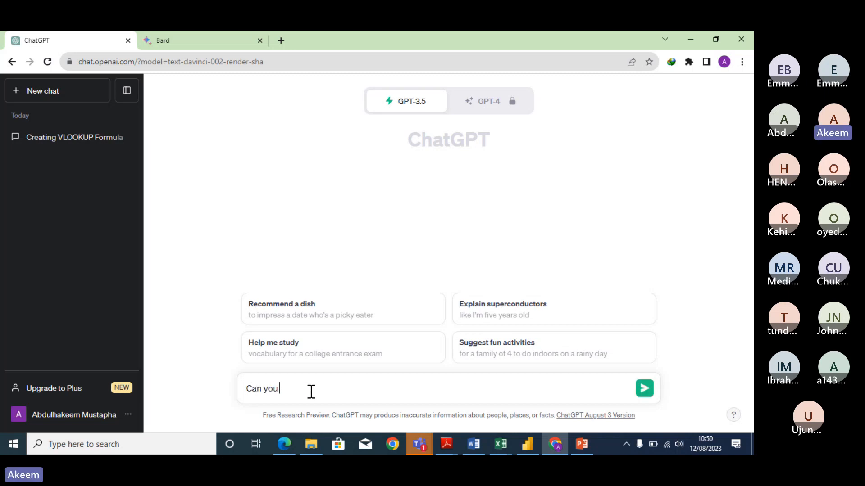
type(" help me")
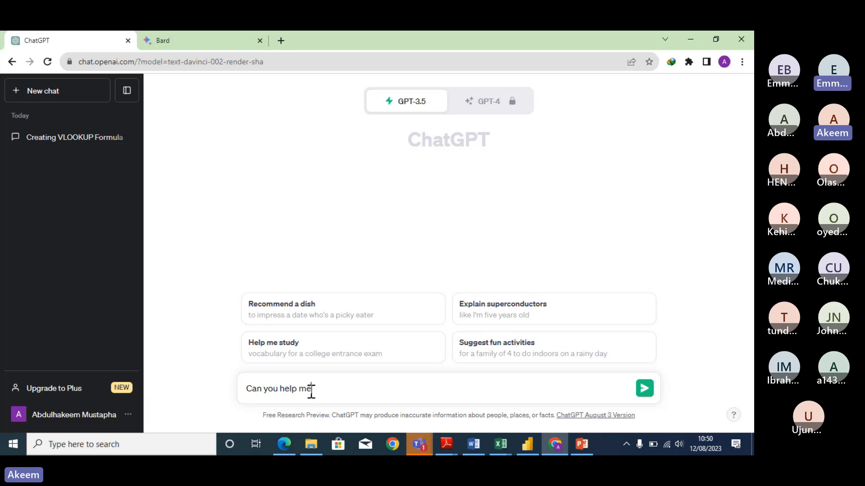
type(" with ")
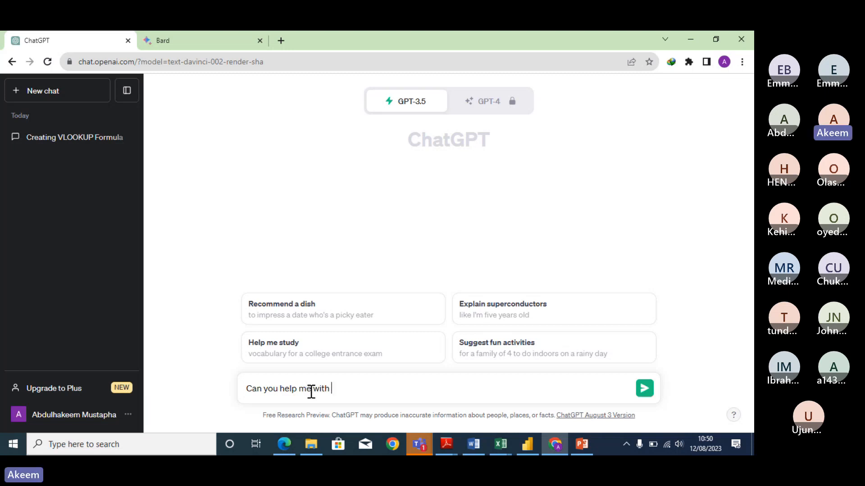
type("a Sumifs")
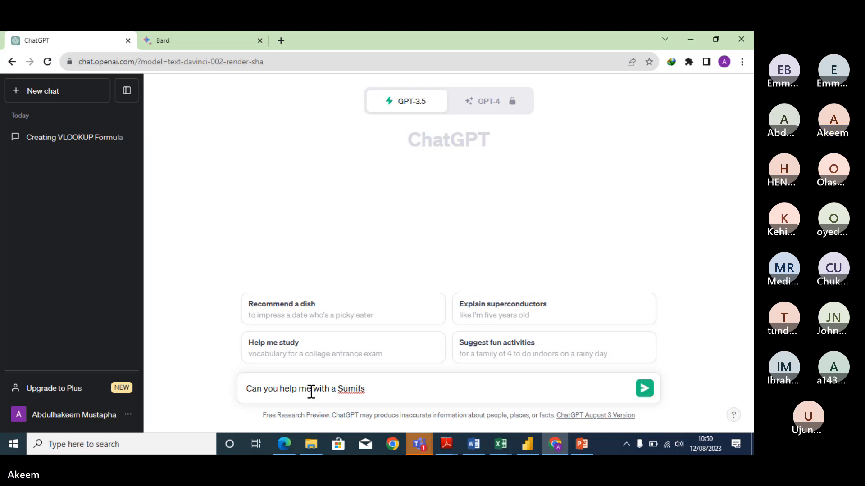
type("n")
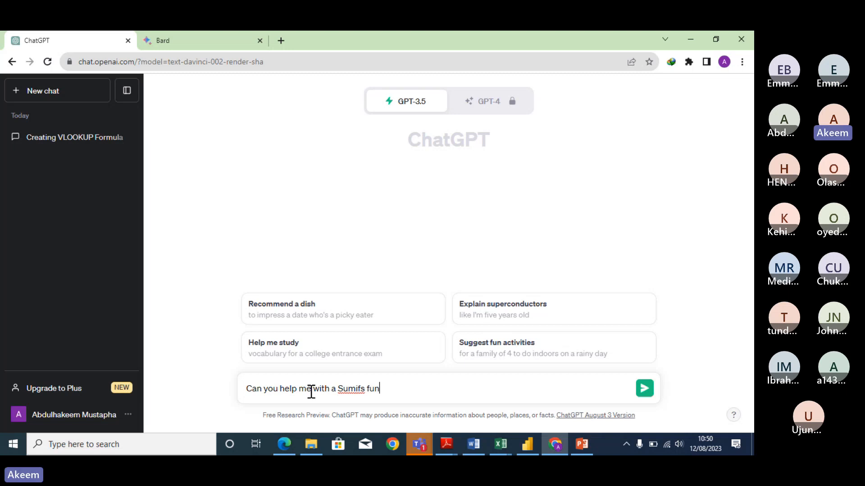
type("ction in ex")
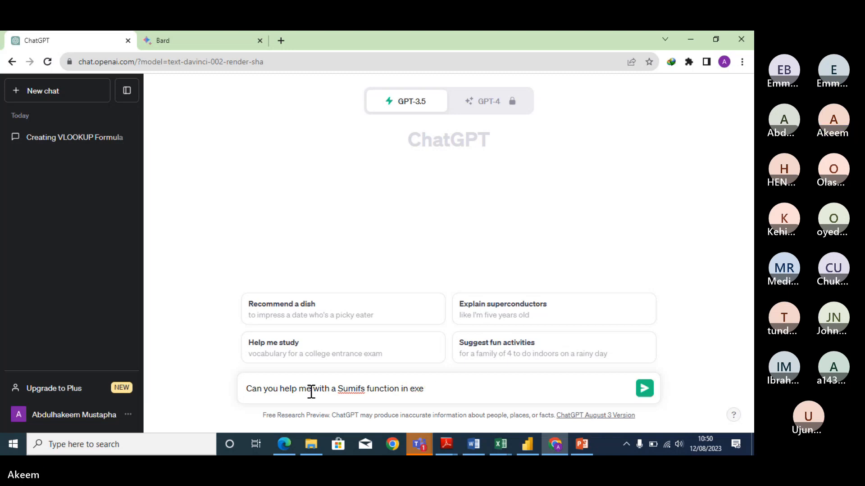
type("cel")
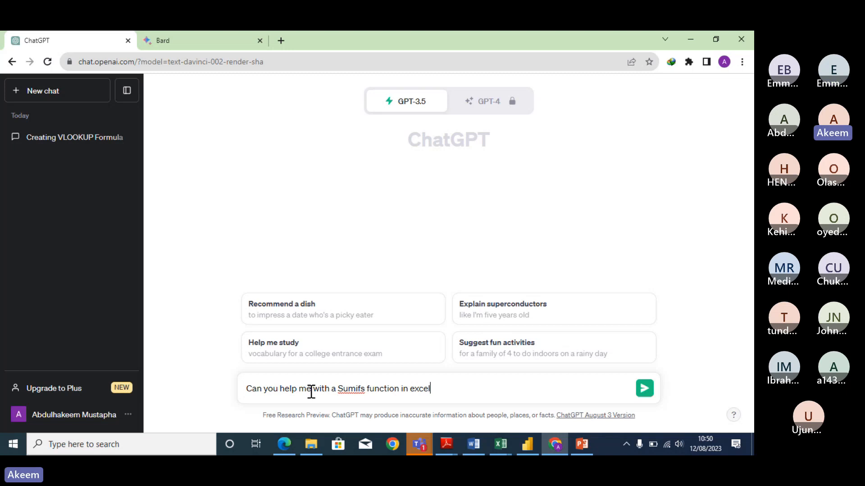
type("?")
key("Return")
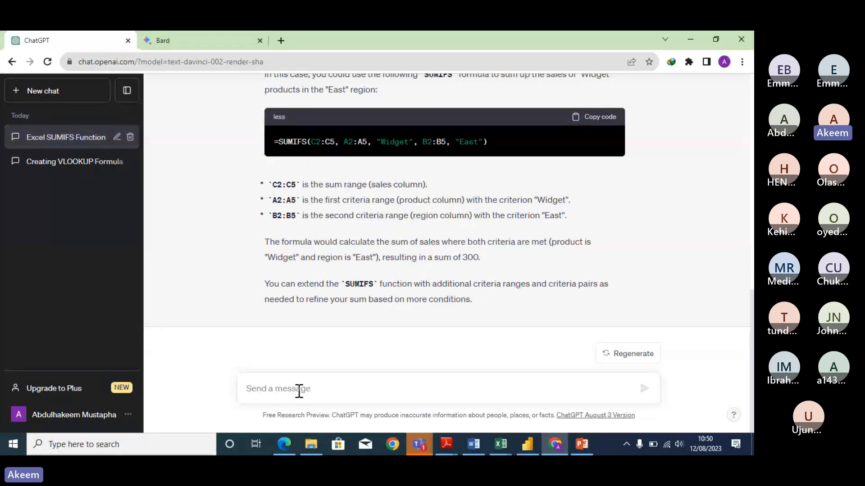
Step: Start a follow-up message with "here is my sample dataset" and an opening quotation mark, followed by the copied sales records
type("here i")
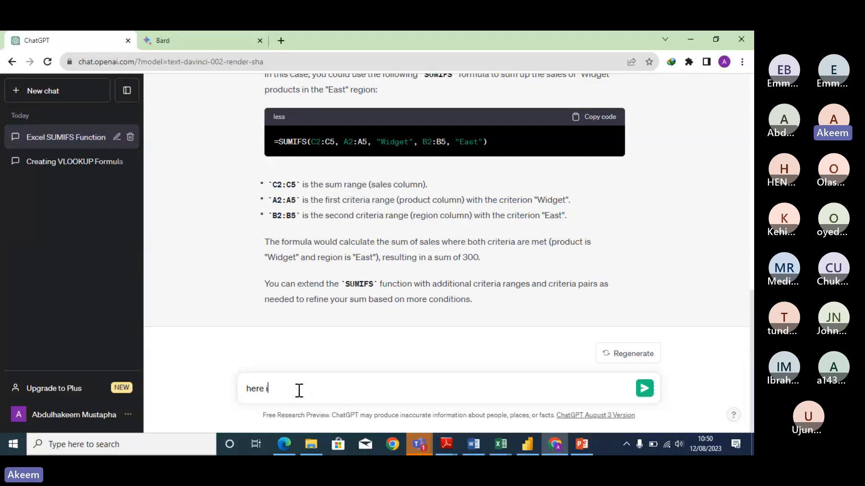
type("s my sample ")
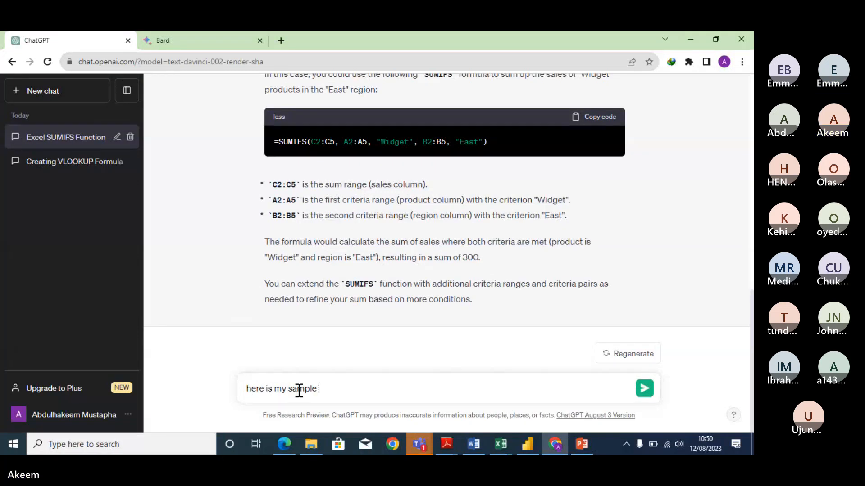
type("dataset \"")
key("ctrl+v")
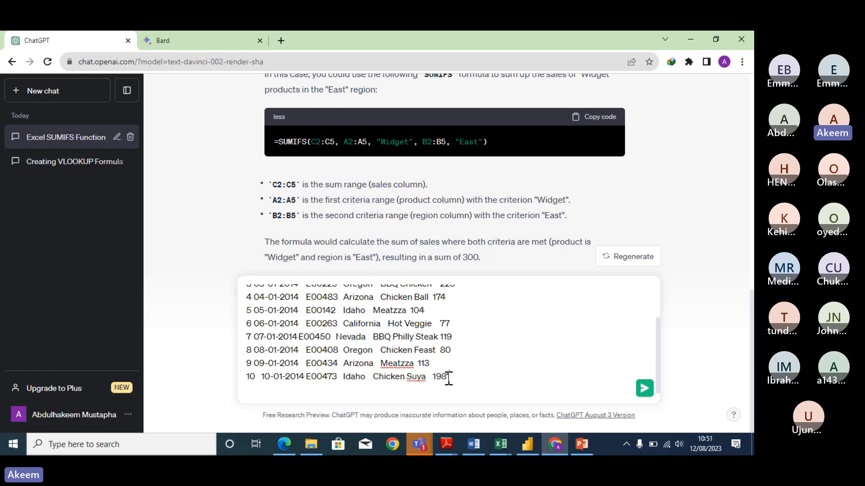
Step: Insert the request "i want to generate total quantity of meatza from california" between "here is my sample dataset" and the pasted records
key("Up")
key("Up")
key("Up")
key("Up")
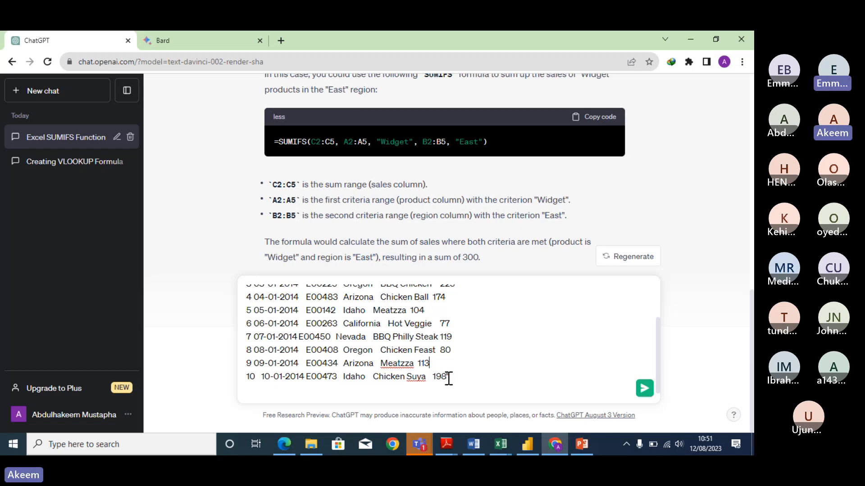
key("ctrl+Home")
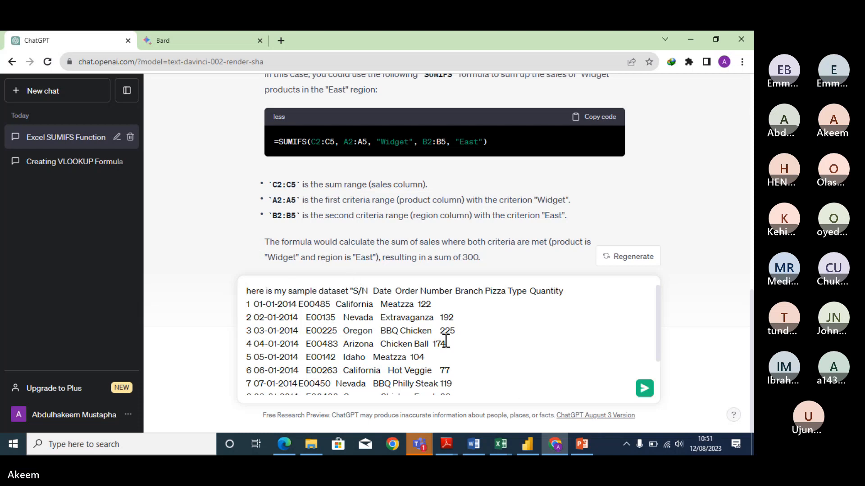
left_click(349, 290)
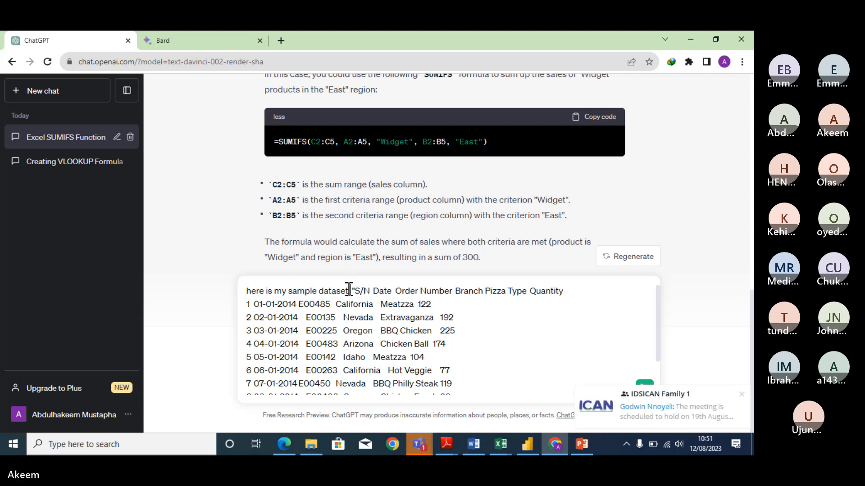
type("I want")
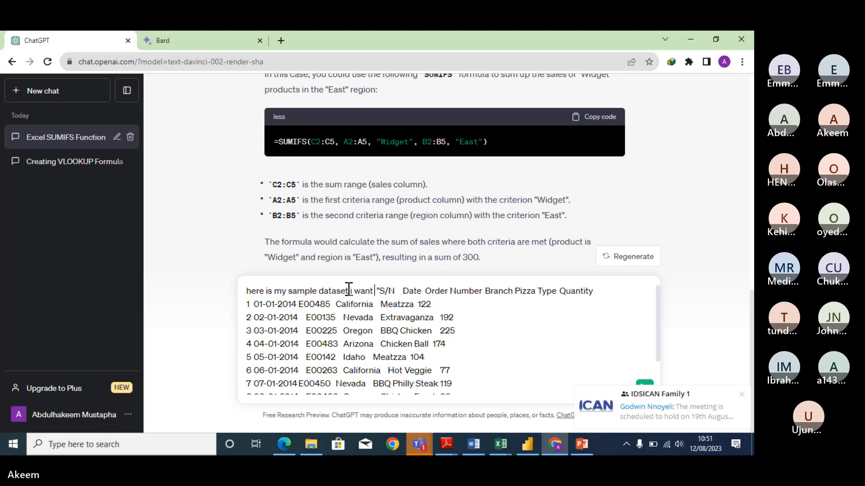
type(" to ge")
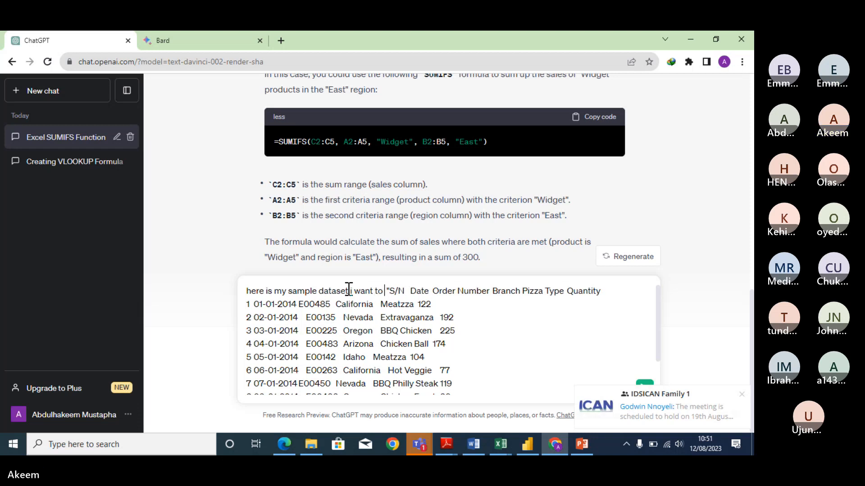
type("neratr")
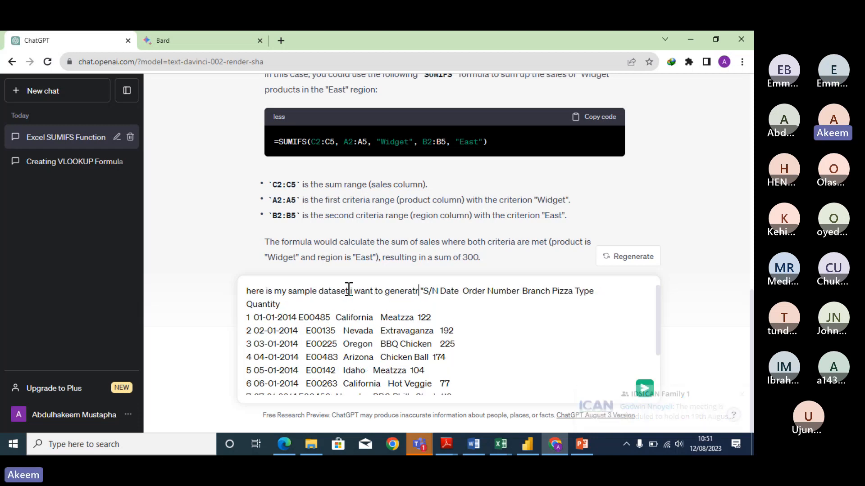
key("BackSpace")
type("e ")
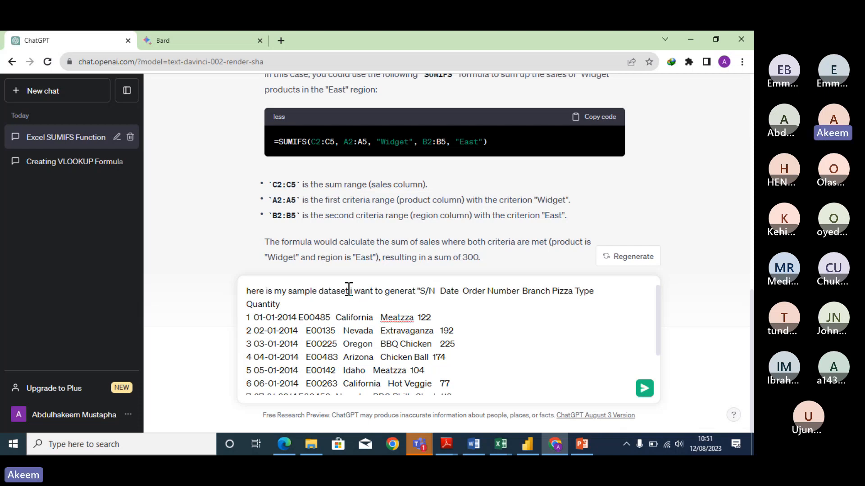
type("total")
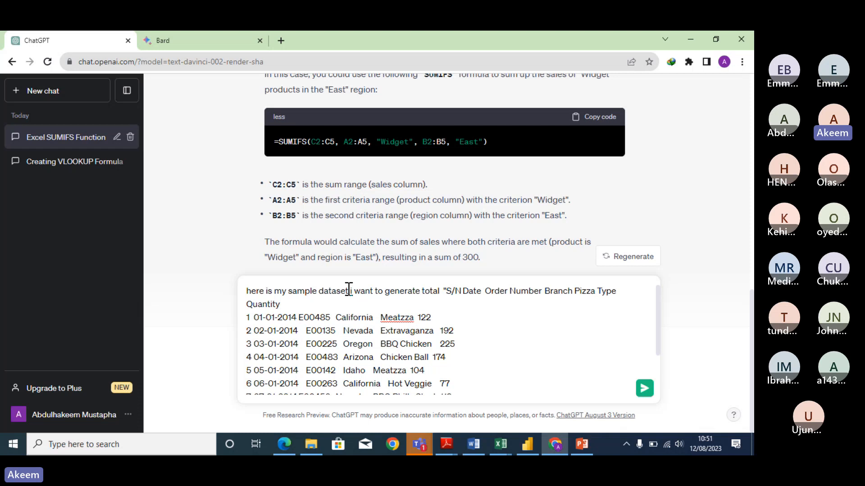
type(" quanti")
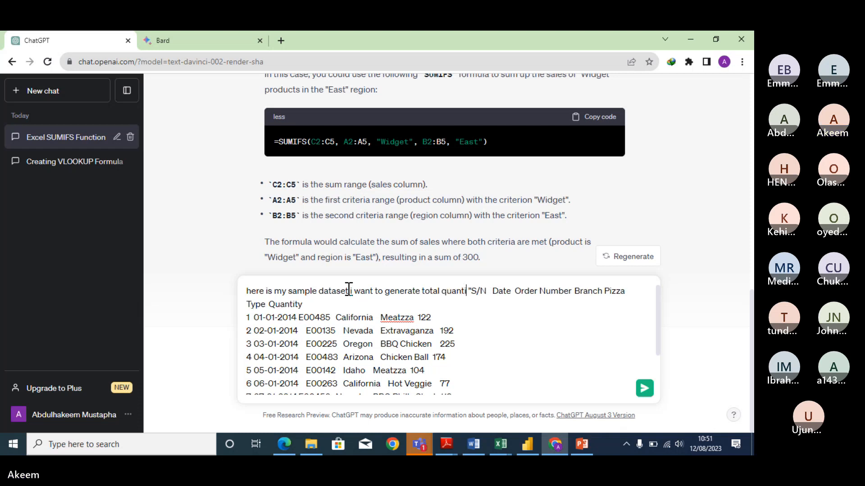
type("ti")
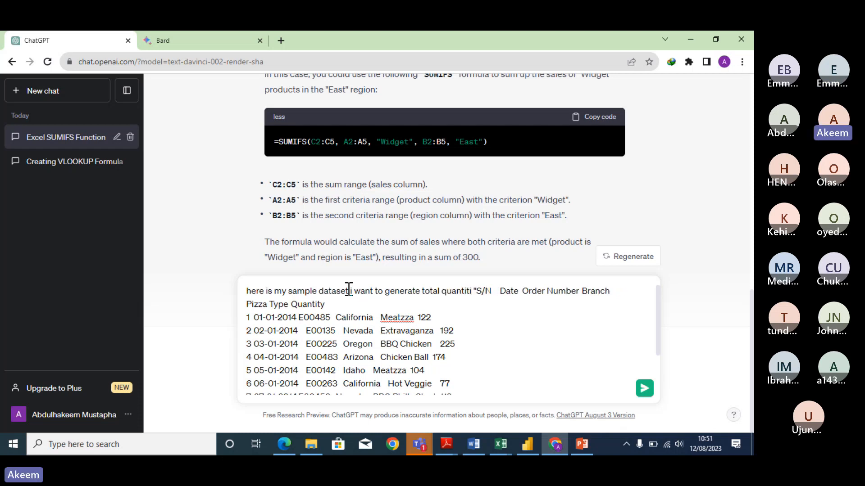
key("BackSpace")
key("BackSpace")
key("BackSpace")
type("ty")
type("from")
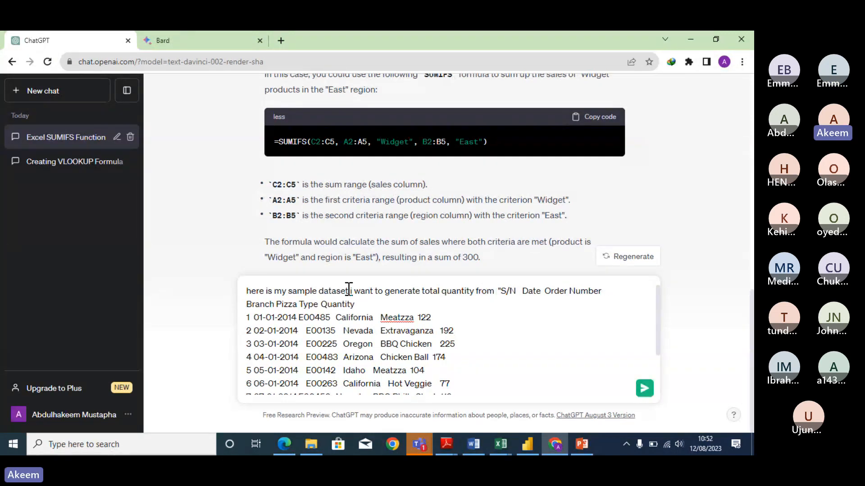
key("BackSpace")
key("BackSpace")
key("BackSpace")
key("BackSpace")
key("BackSpace")
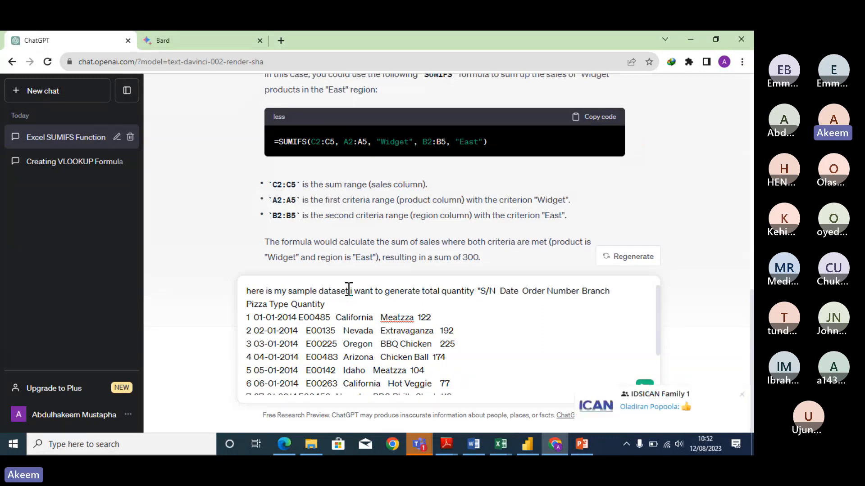
type("of mee")
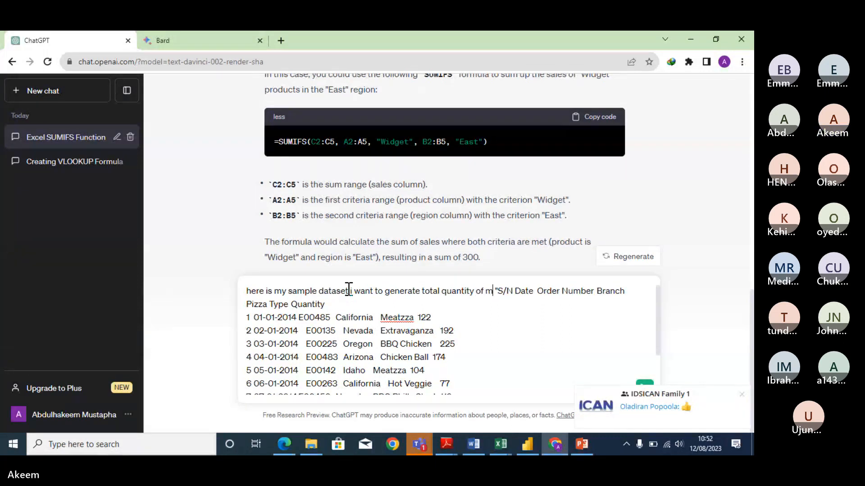
type("t")
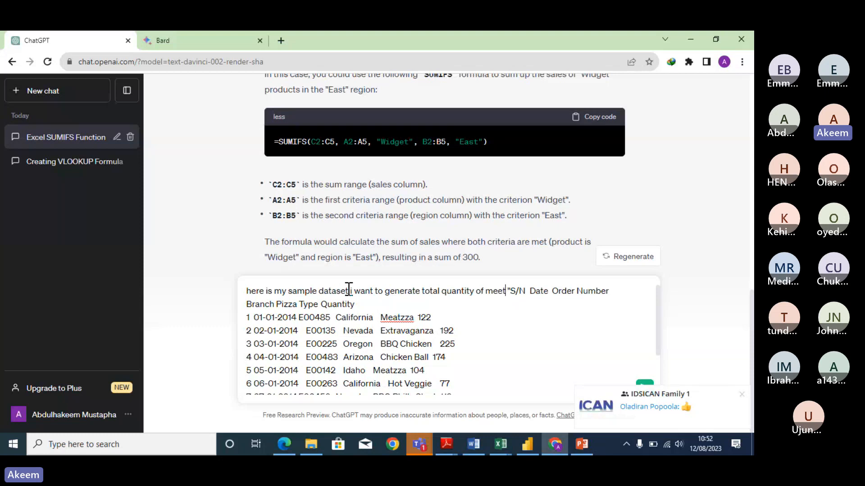
key("BackSpace")
key("BackSpace")
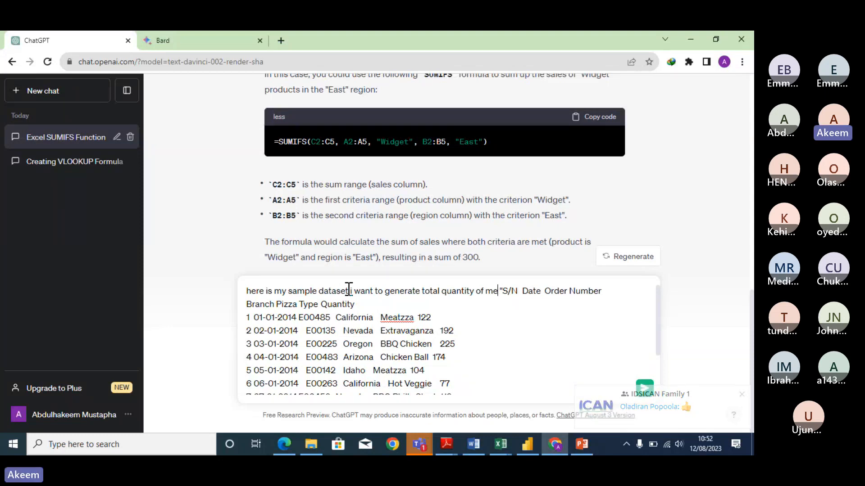
type("atza from ")
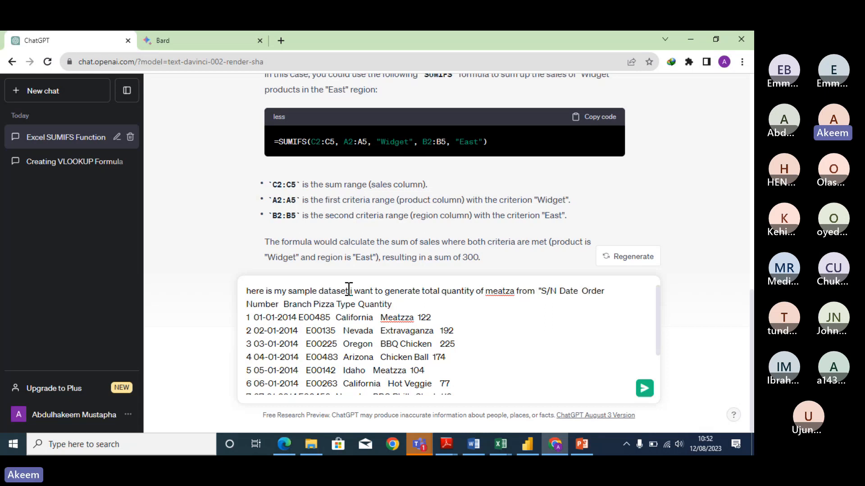
type("calif")
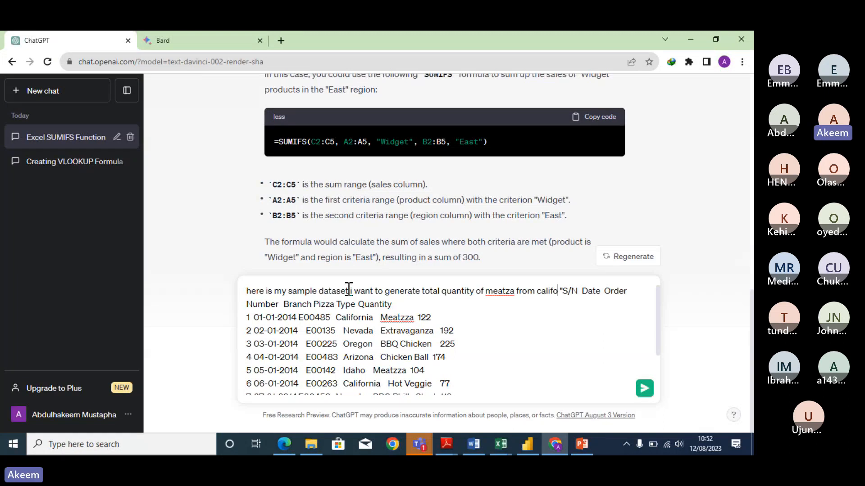
type("ornia")
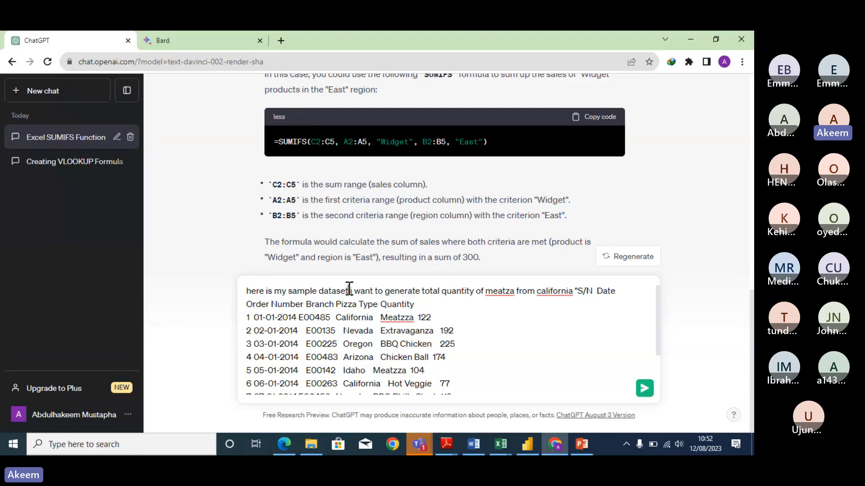
Step: Add "with arange A TO F" after "here is my sample dataset", checking the column range in the Sales+Data workbook in Excel
type("with")
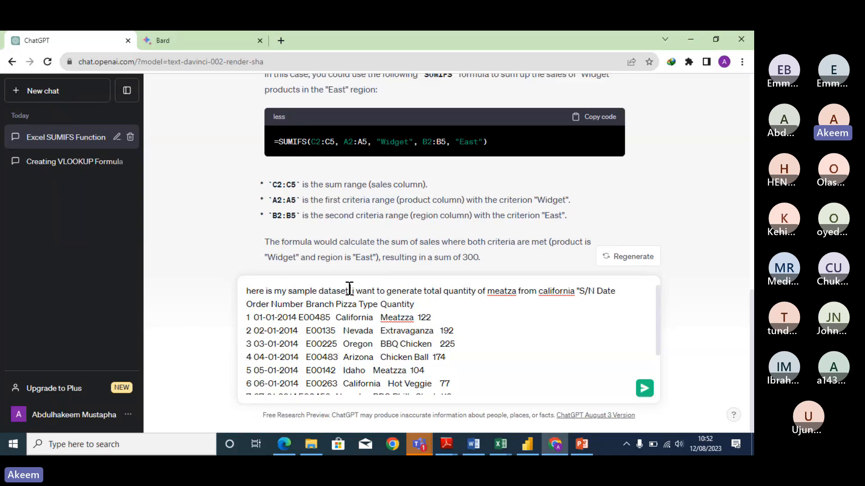
type(" arang")
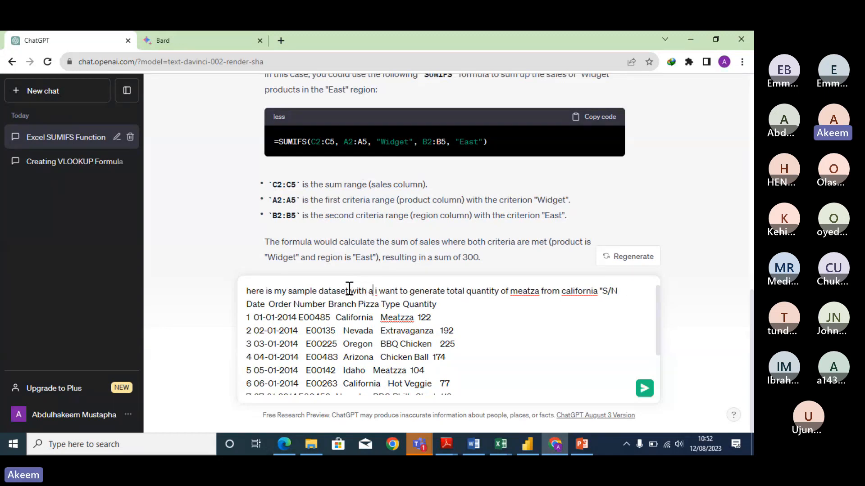
type("e")
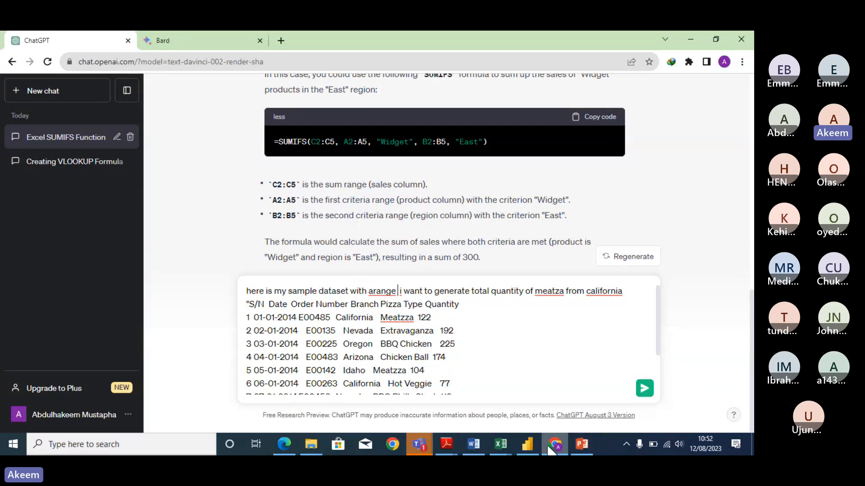
left_click(498, 447)
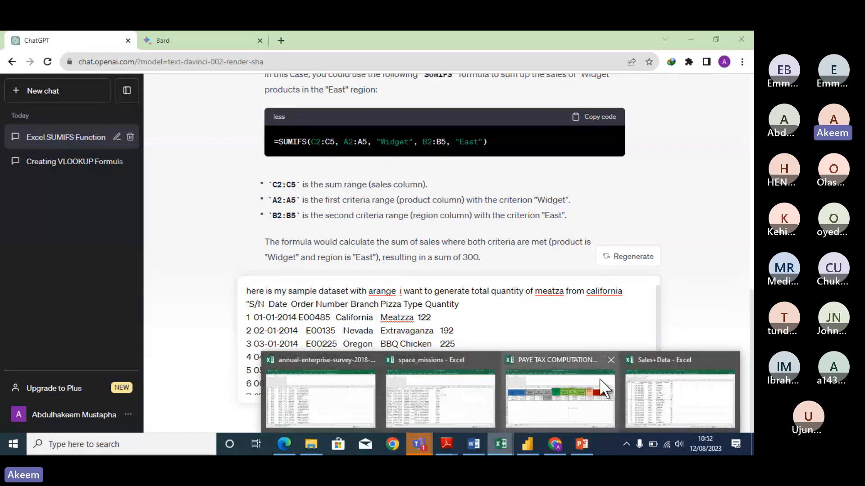
left_click(683, 410)
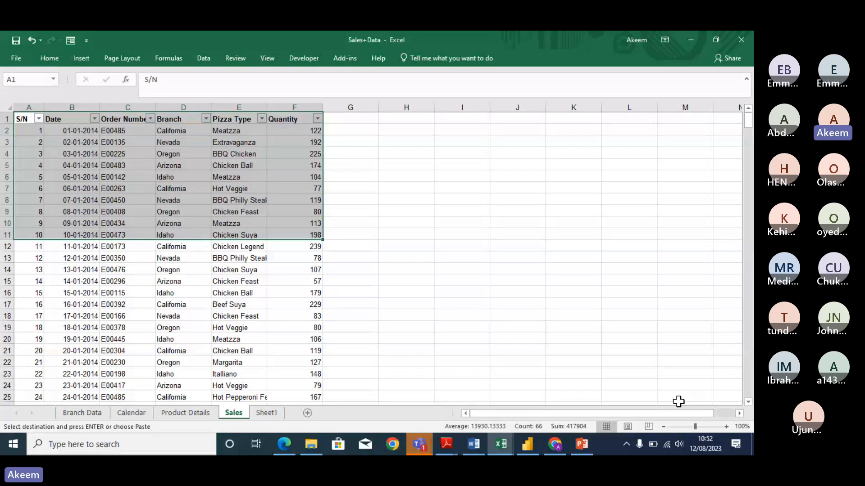
left_click(690, 39)
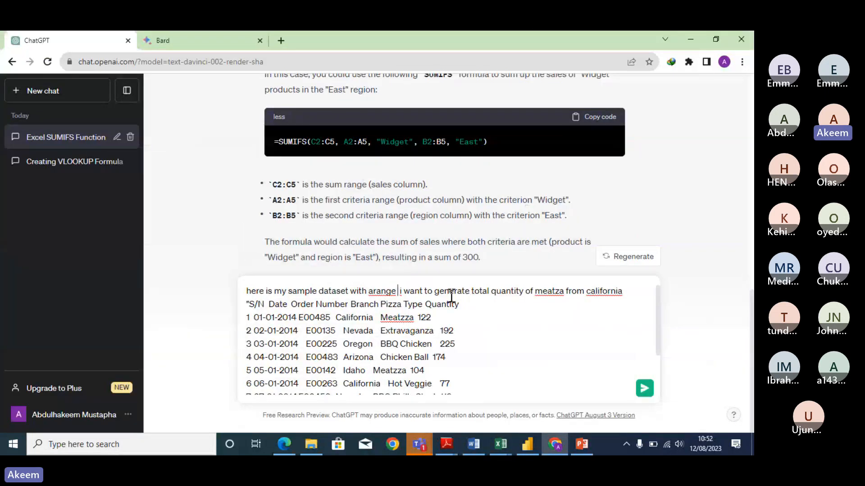
type("A")
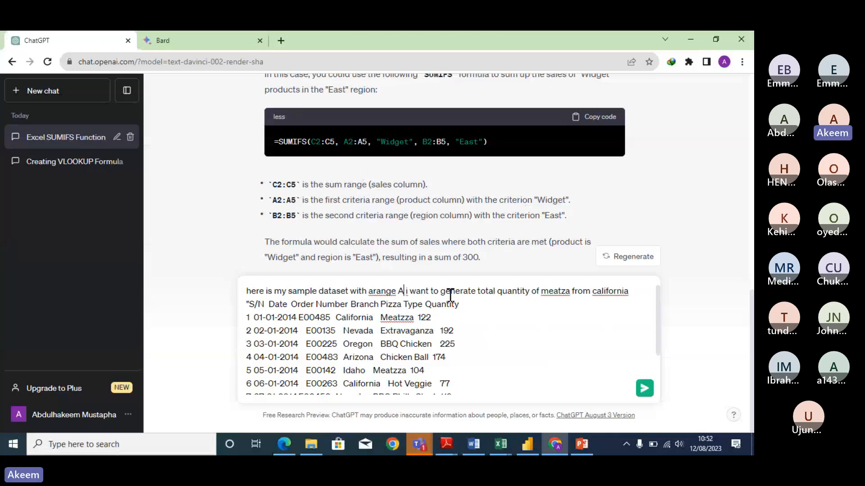
type(":")
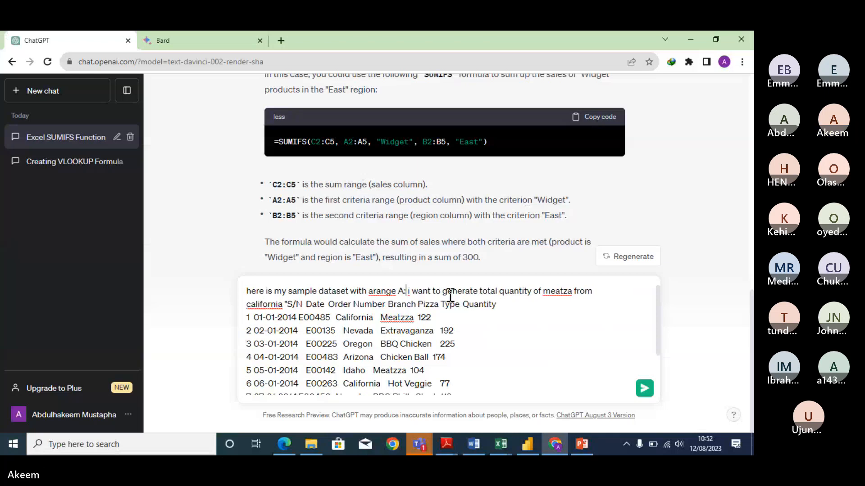
key("BackSpace")
type("TO F")
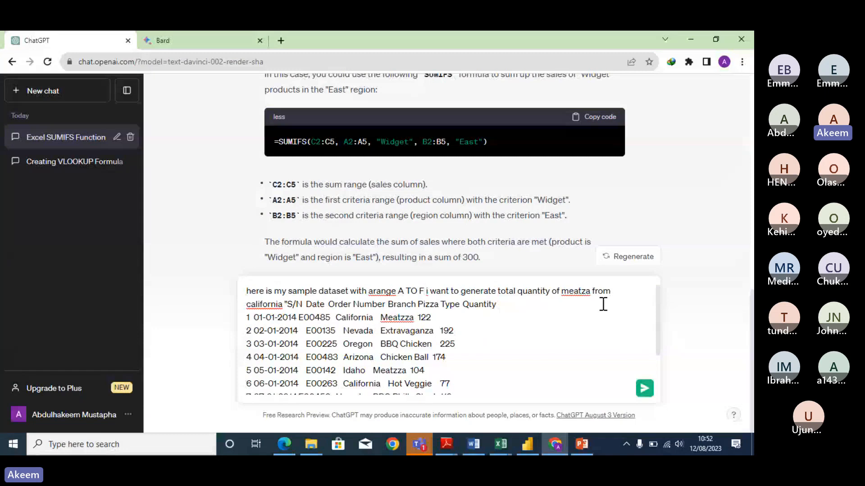
Step: Switch to the Microsoft Teams meeting, admit the guest waiting in the lobby, and return to ChatGPT
left_click(285, 304)
mouse_move(420, 444)
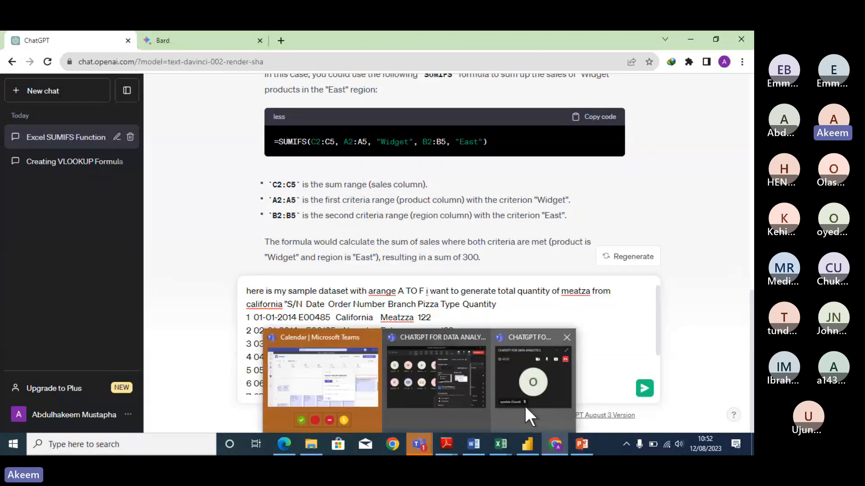
left_click(464, 392)
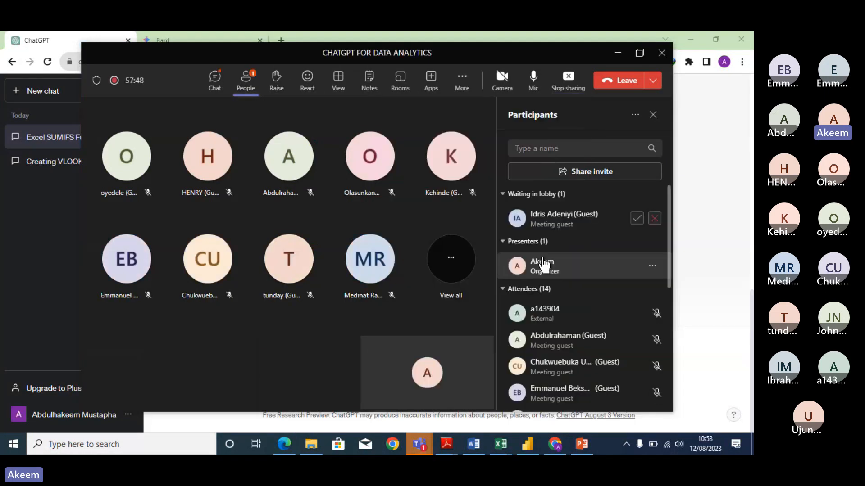
left_click(636, 219)
left_click(617, 52)
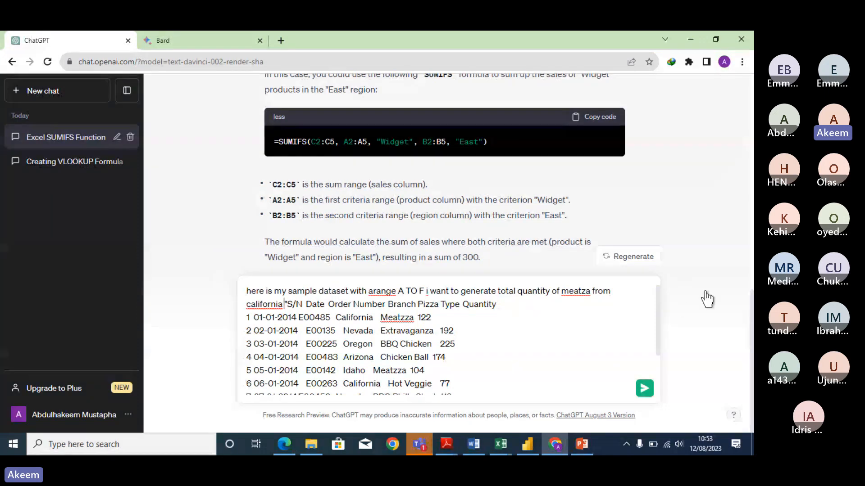
Step: Send the sample dataset prompt to ChatGPT and review the SUMIFS formula in its reply
left_click(644, 394)
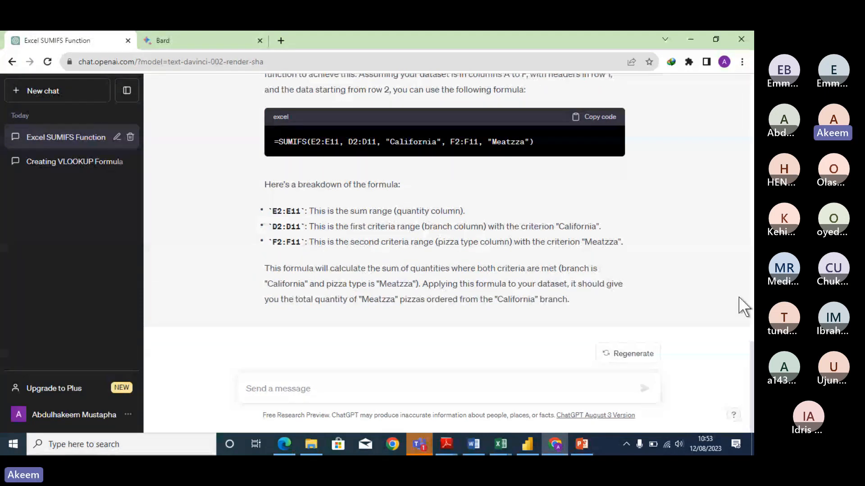
scroll(739, 297, "up", 4)
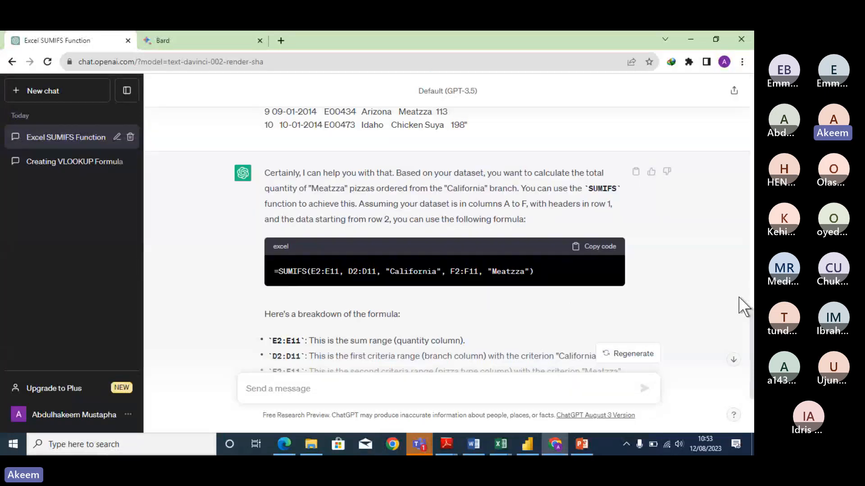
Step: Copy the SUMIFS formula from ChatGPT's reply and paste it into cell H2 of the Sales sheet in the Sales+Data Excel workbook
scroll(738, 296, "up", 3)
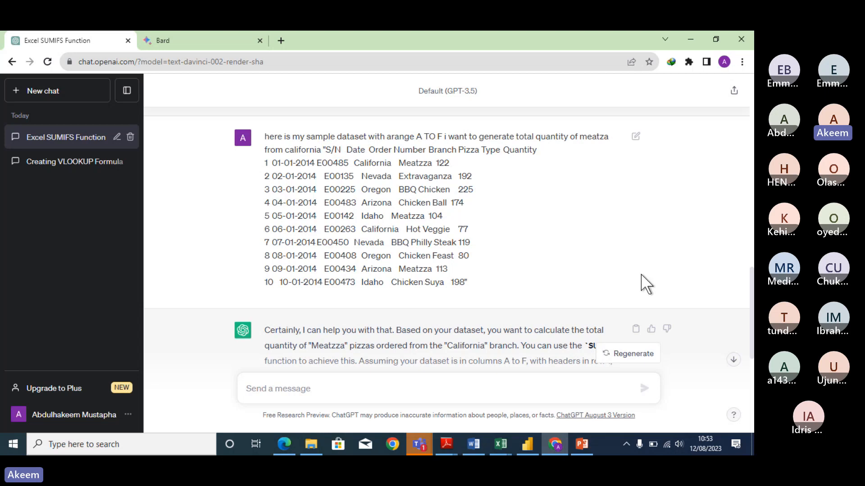
scroll(642, 282, "down", 3)
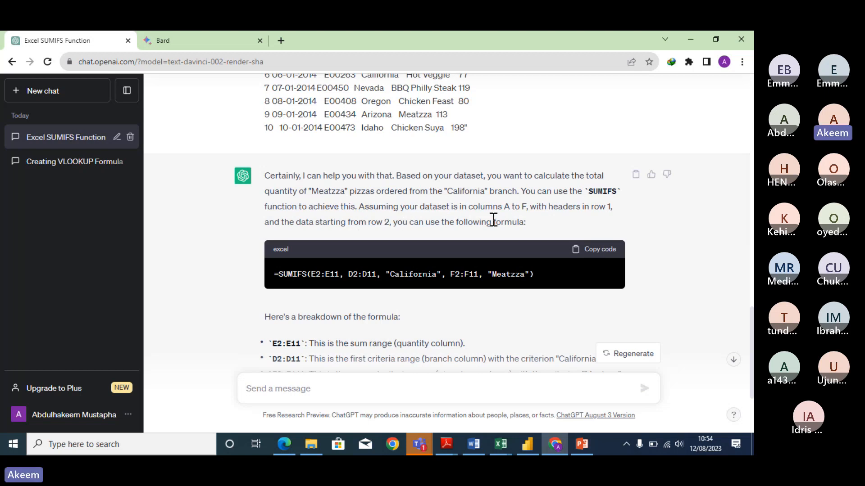
left_click(590, 255)
mouse_move(500, 445)
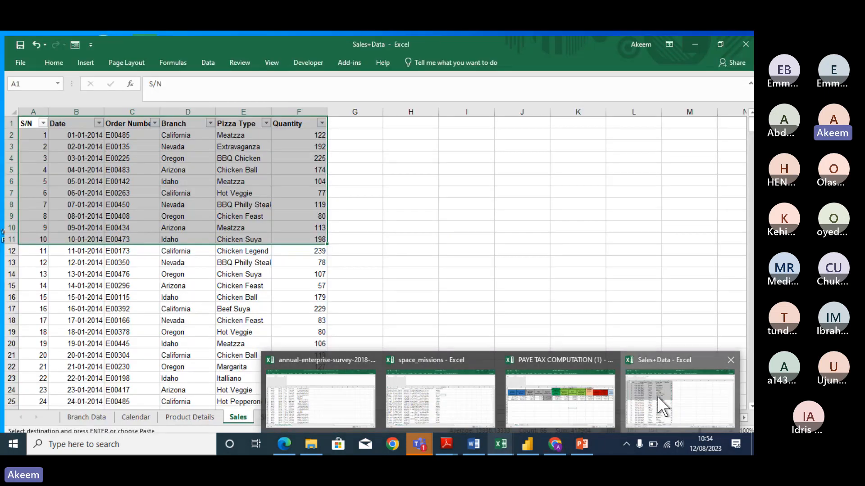
left_click(657, 396)
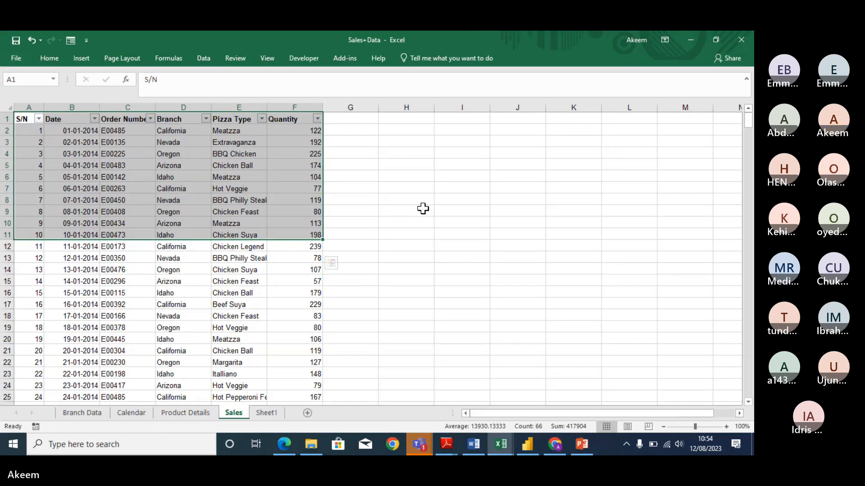
left_click(402, 130)
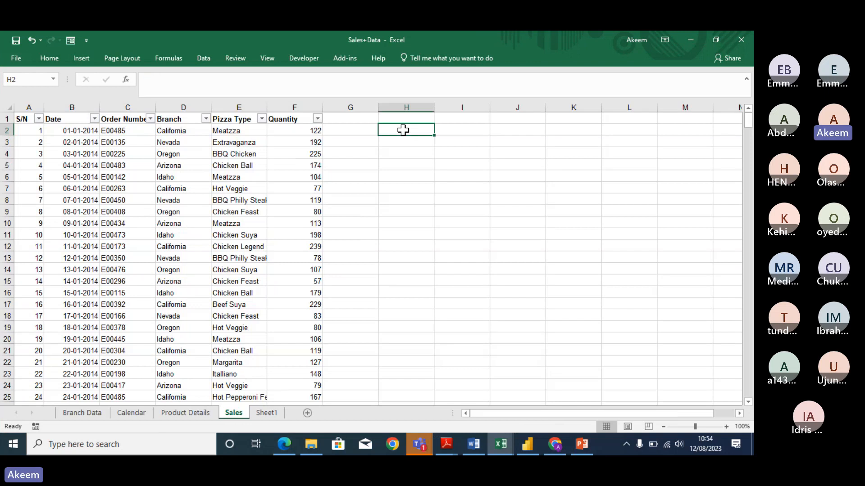
key("ctrl+v")
Step: Check the sum range, criteria ranges and criteria of the SUMIFS formula in H2 against the Branch, Pizza Type and Quantity columns
double_click(406, 129)
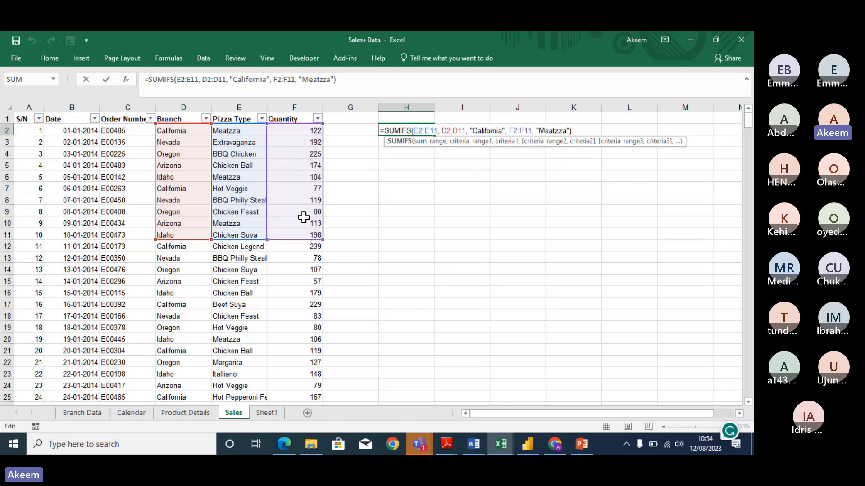
left_click(422, 129)
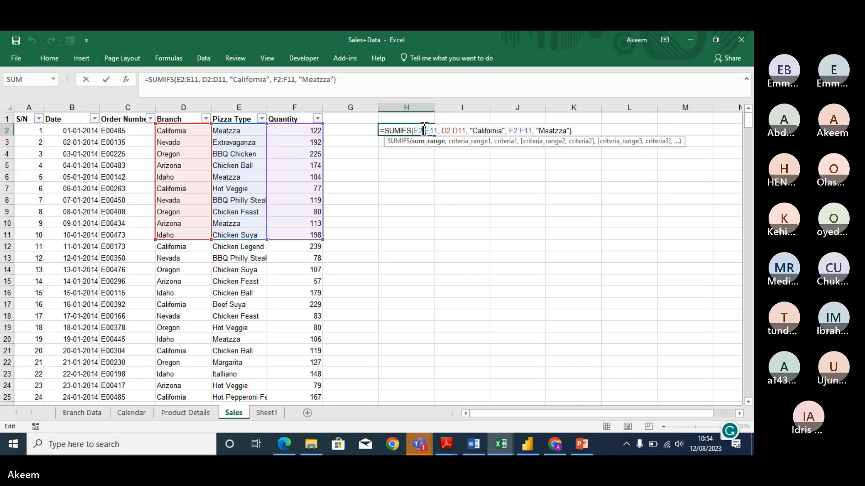
left_click(454, 130)
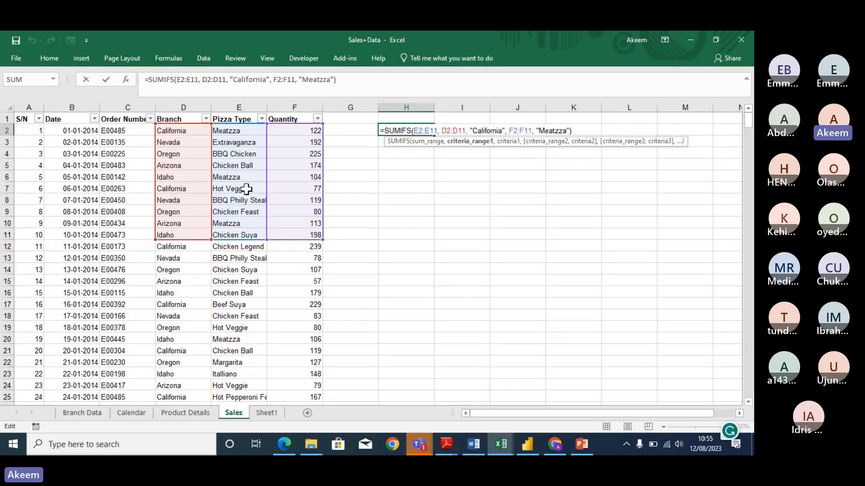
key("Return")
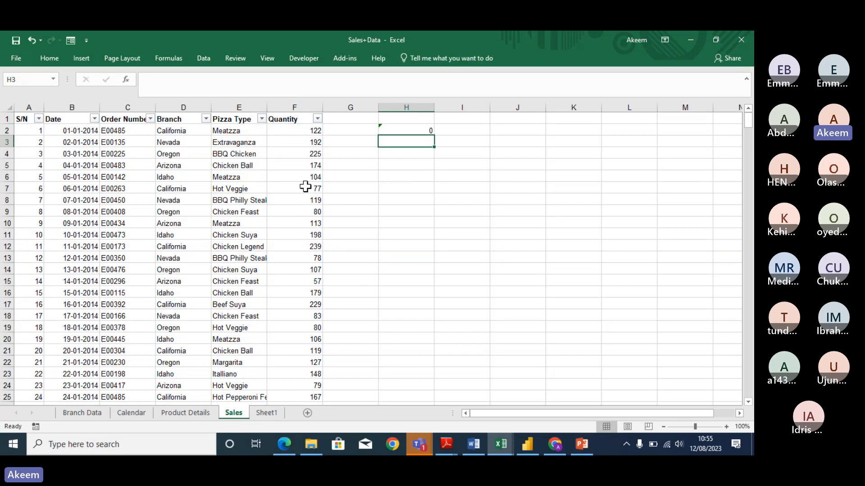
double_click(425, 130)
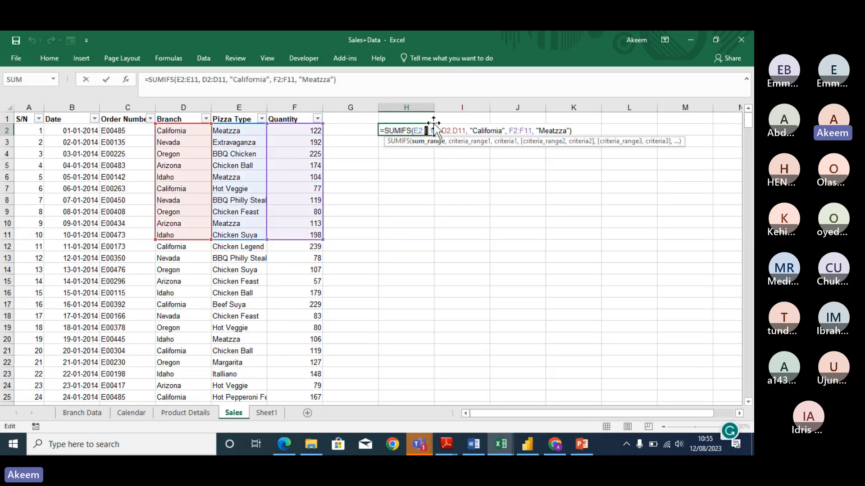
left_click(413, 131)
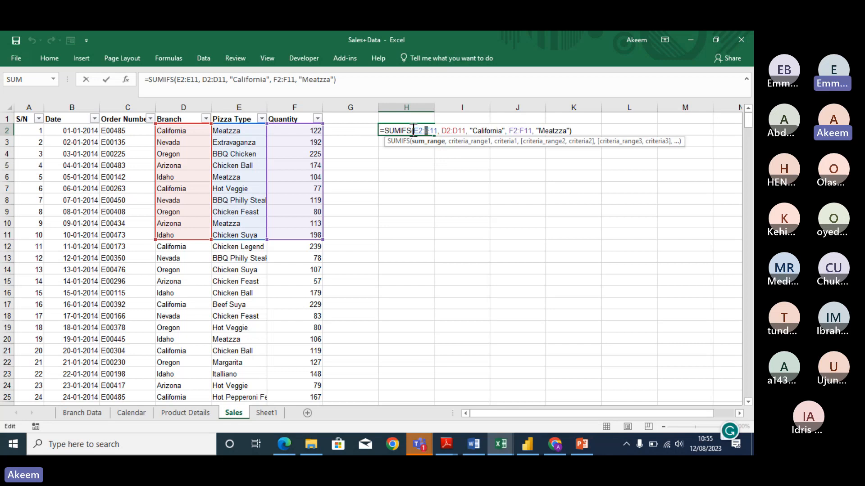
key("Right")
key("Right")
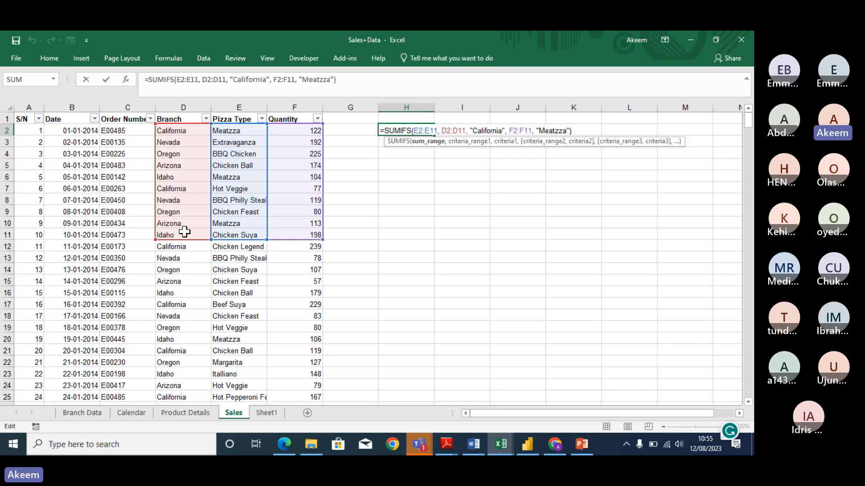
left_click(452, 130)
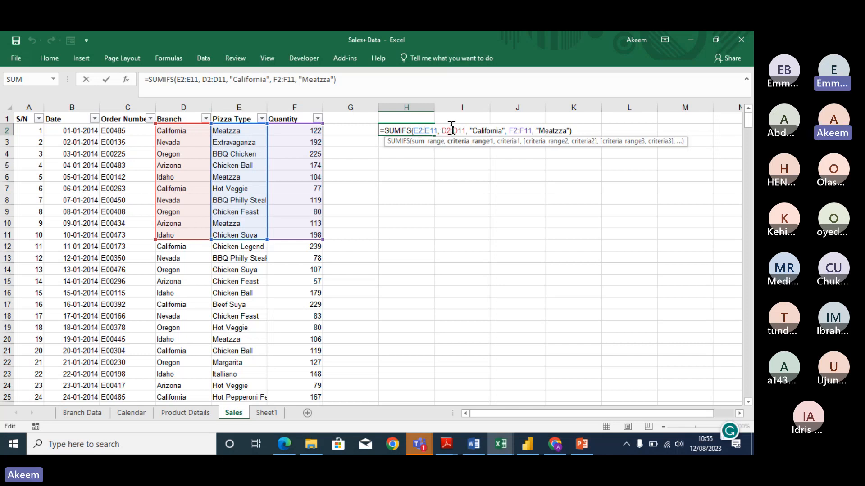
left_click(494, 130)
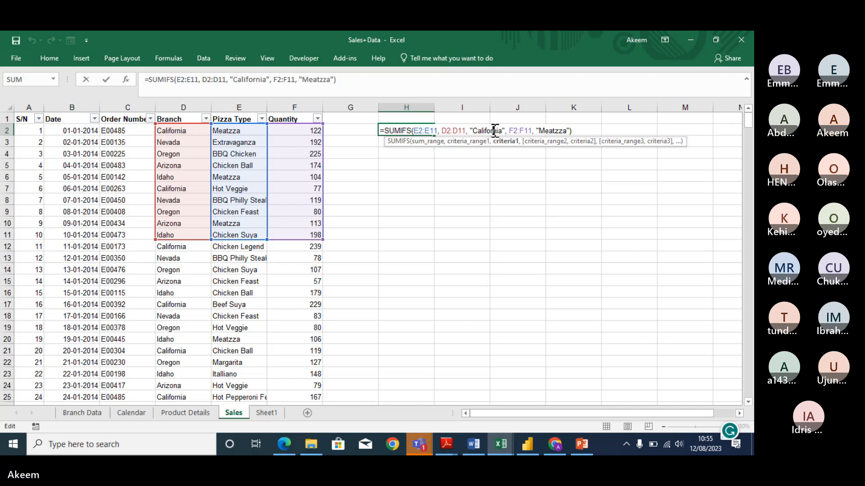
left_click(525, 131)
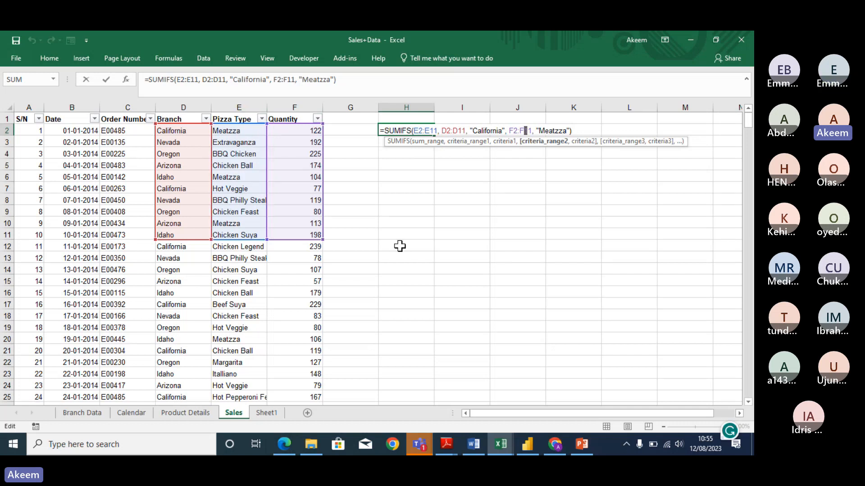
key("Return")
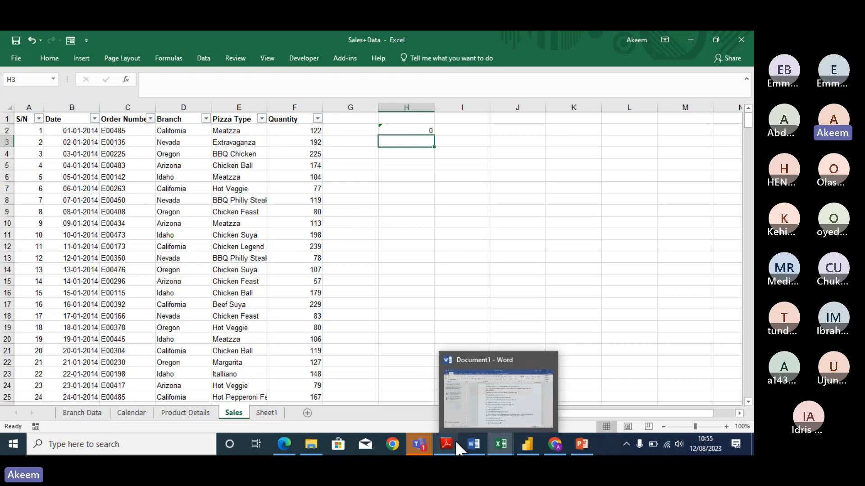
Step: Return to ChatGPT and send the correction "QUANTITY IS ON COLUMN F WHILE PRODUCT MEATZZA IS ON COLUMN E"
mouse_move(527, 448)
left_click(555, 445)
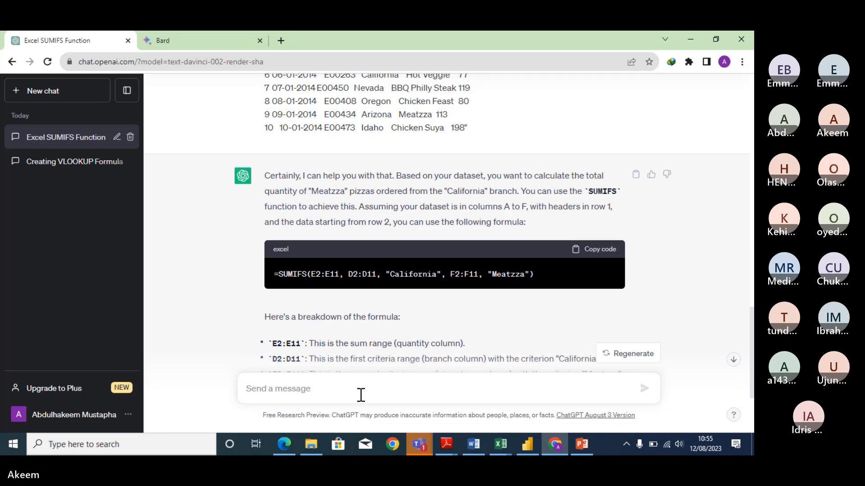
type("S")
key("BackSpace")
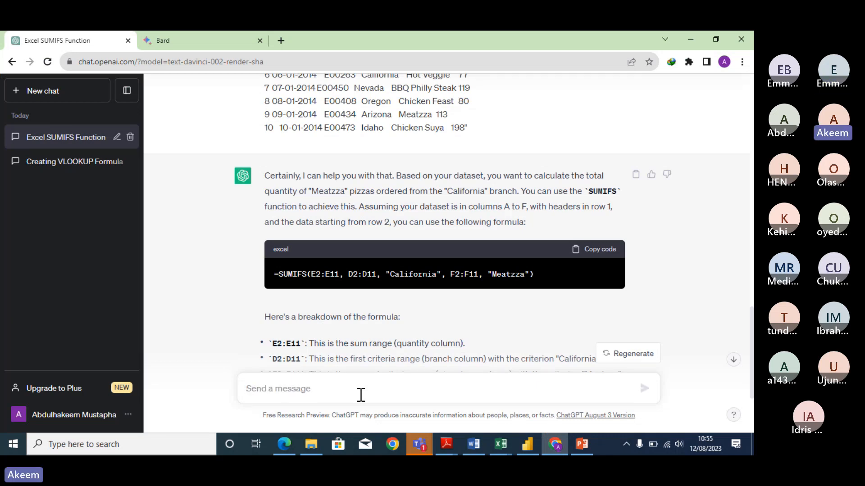
type("QUANT")
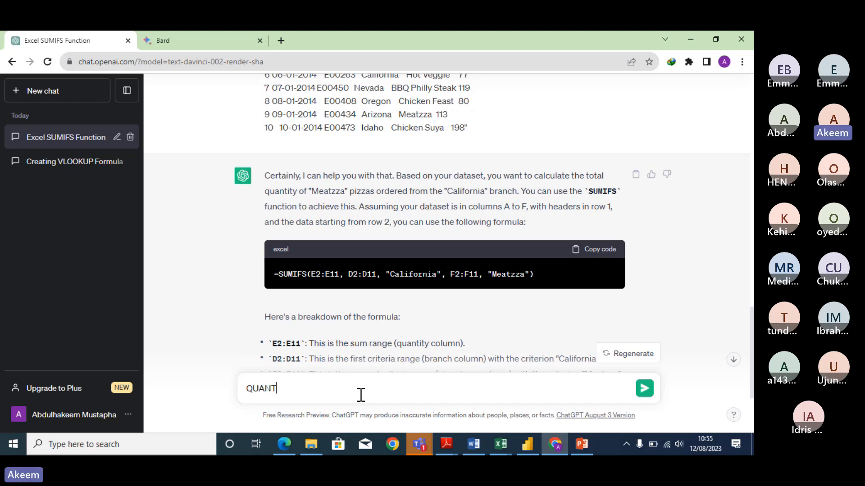
type("ITY IS ON")
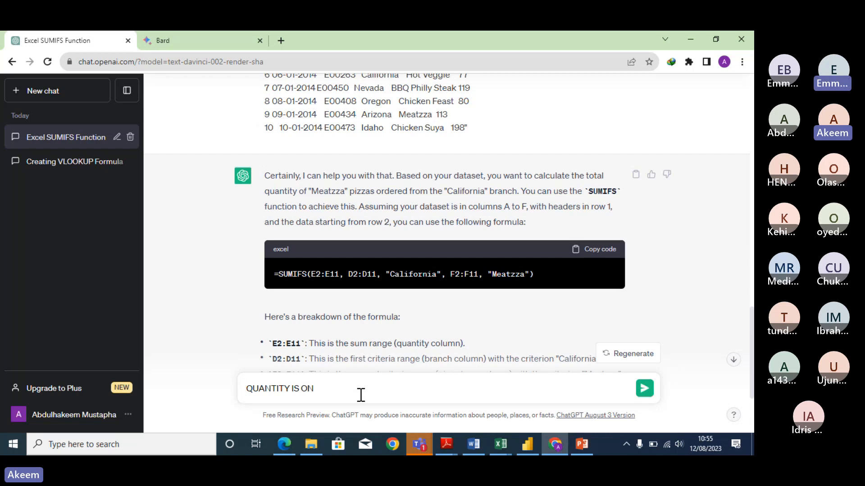
type(" F")
key("BackSpace")
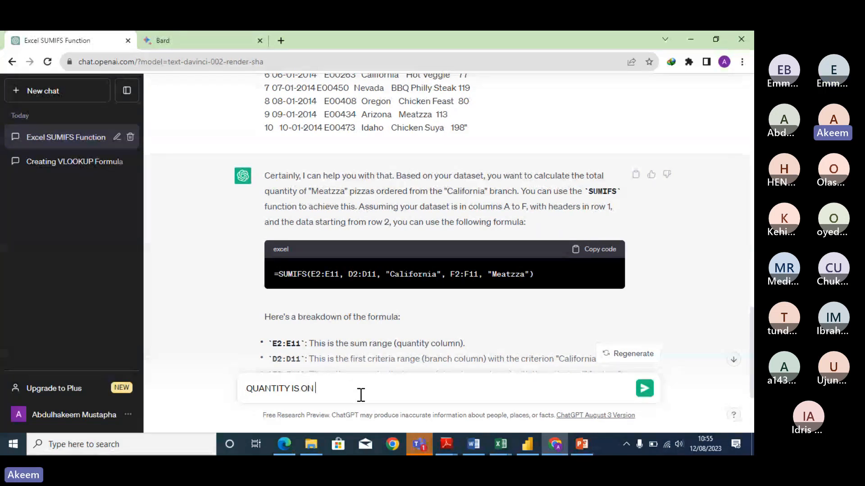
type("COLUMN F WHILE PRODUCT M")
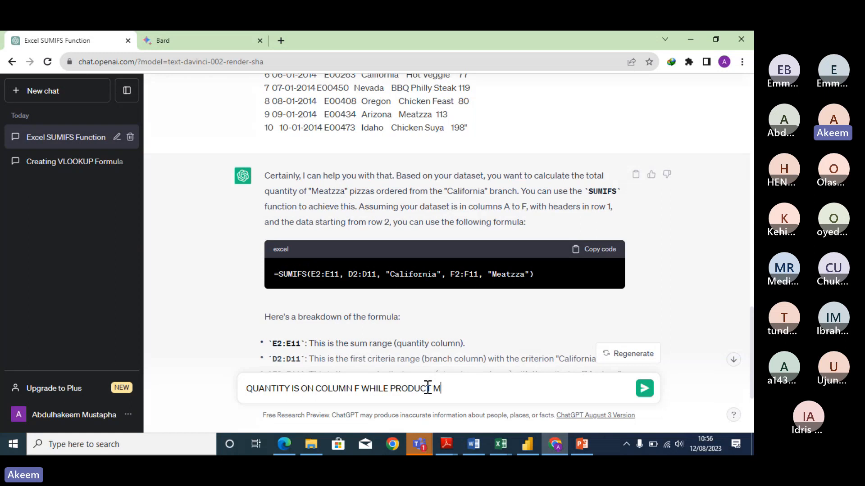
type("EATZA")
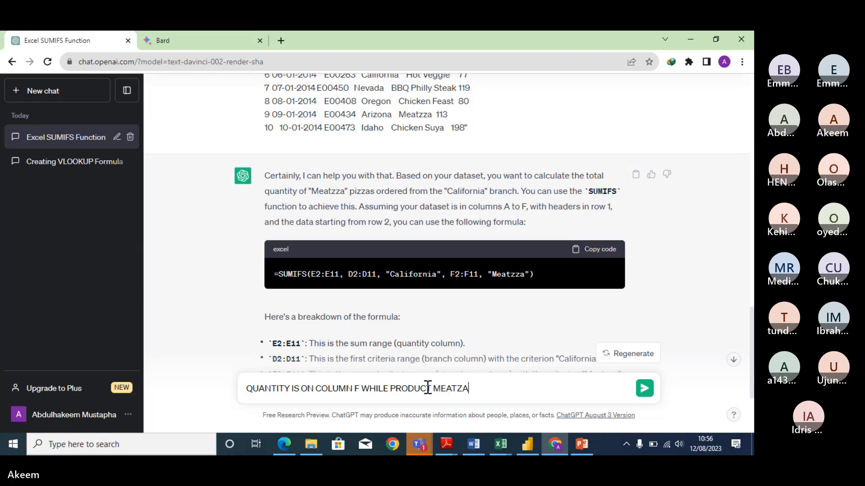
type("TZA")
key("BackSpace")
type("ZA IS O")
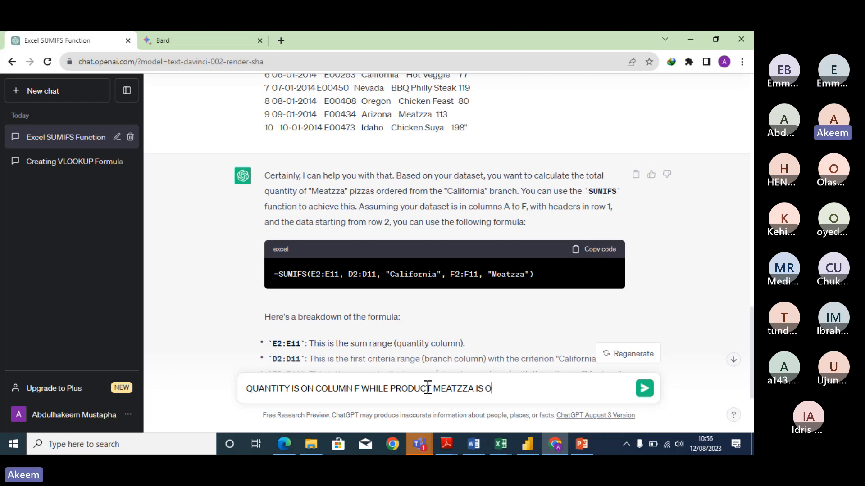
type("N COLUMN E")
left_click(645, 391)
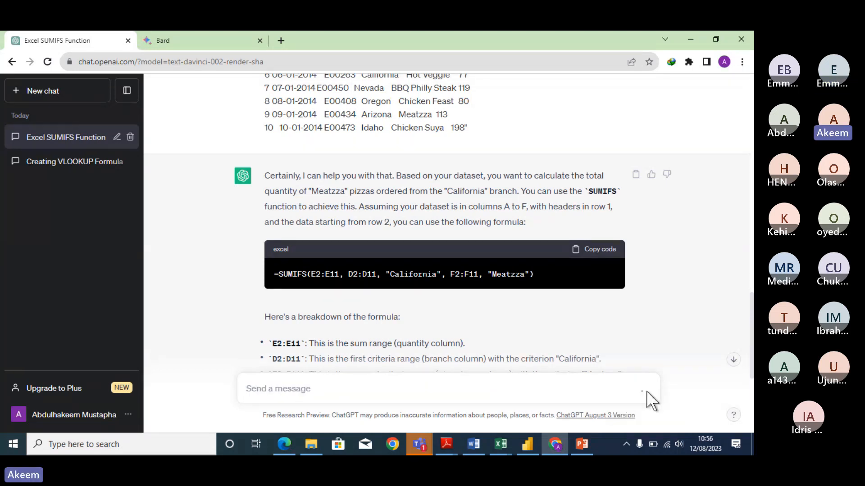
Step: Copy ChatGPT's revised formula =SUMIFS(F2:F11, D2:D11, "California", E2:E11, "Meatzza") into cell H2 of the Sales sheet in Excel, replacing the existing formula
left_click(734, 361)
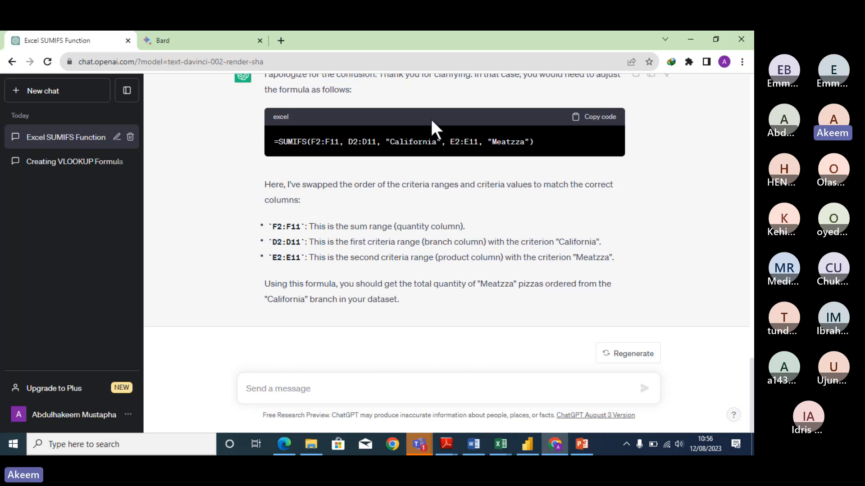
left_click(601, 119)
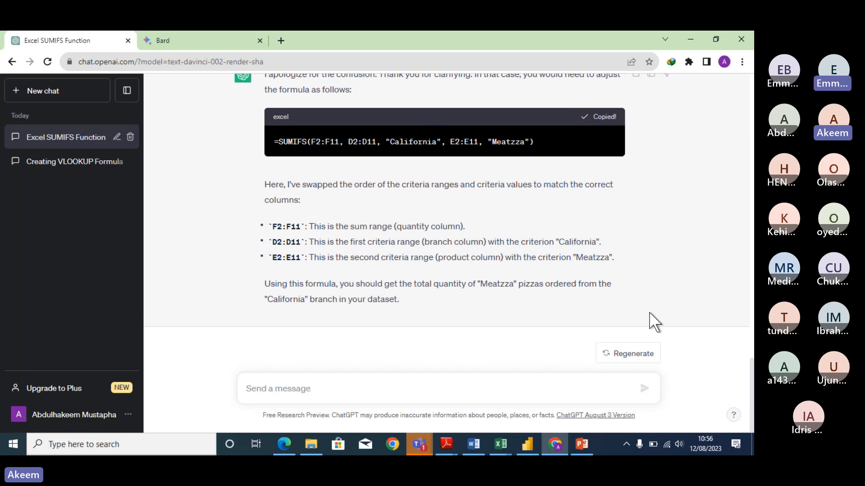
left_click(500, 446)
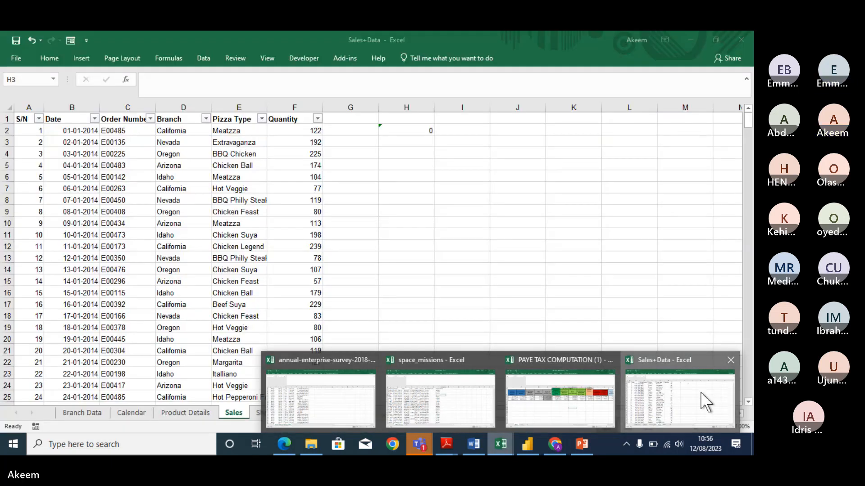
left_click(705, 400)
left_click(412, 130)
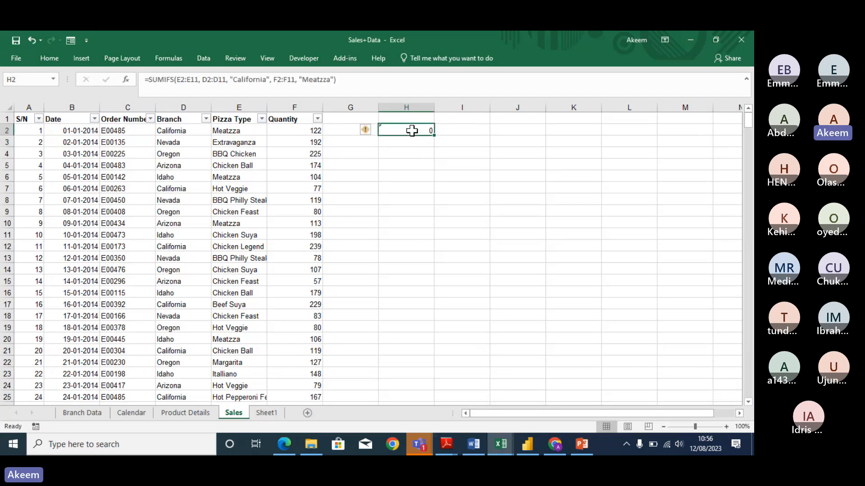
key("ctrl+v")
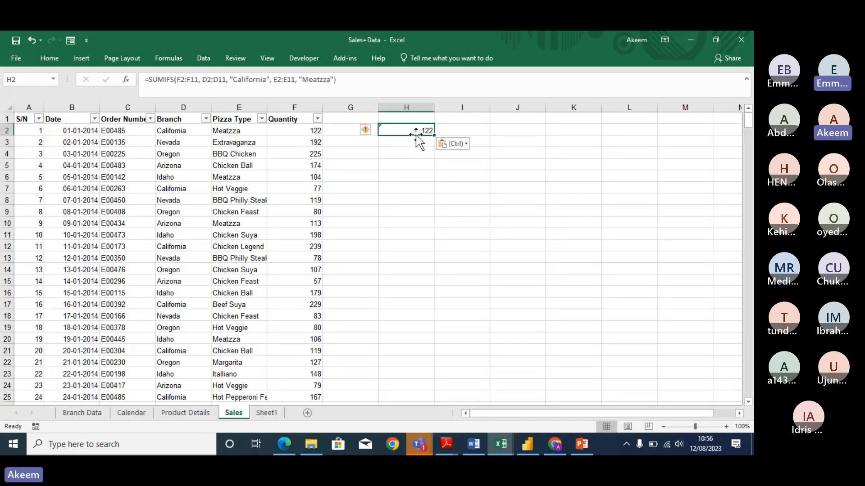
Step: Extend the sum range of the SUMIFS formula in H2 to F2:F456 and reselect the cell
double_click(415, 131)
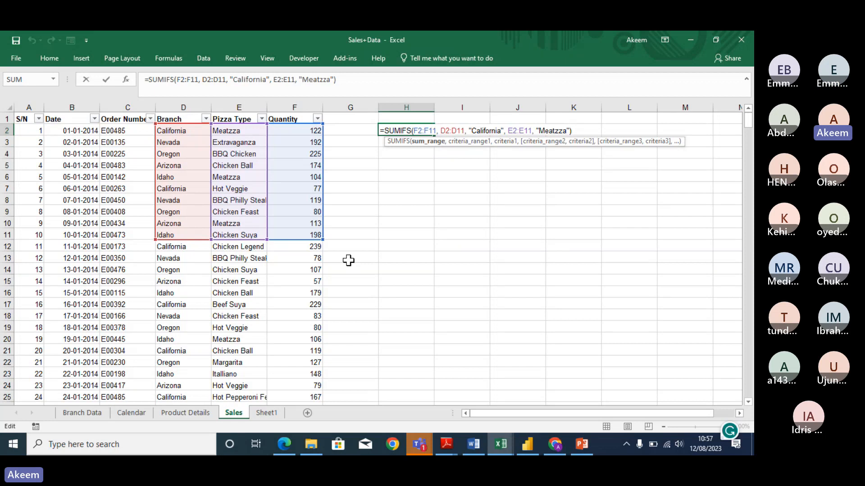
mouse_move(323, 239)
left_mouse_down()
mouse_move(336, 443)
mouse_move(314, 348)
mouse_move(331, 324)
mouse_move(325, 228)
left_mouse_up()
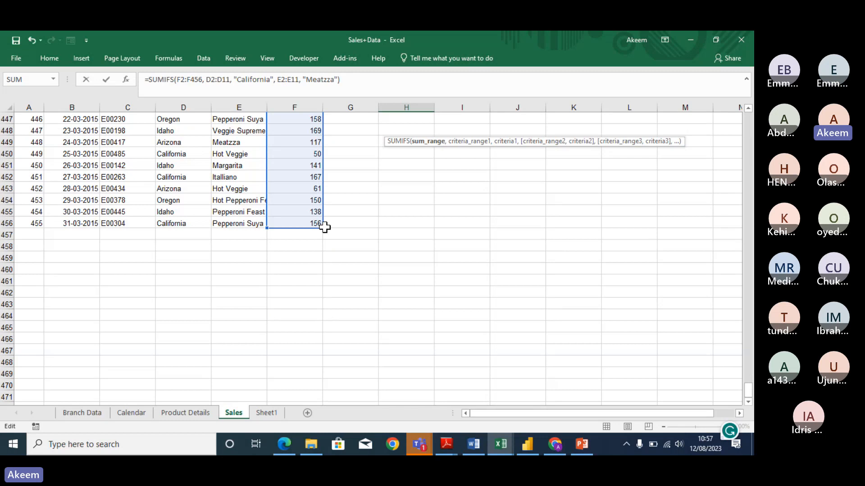
key("Return")
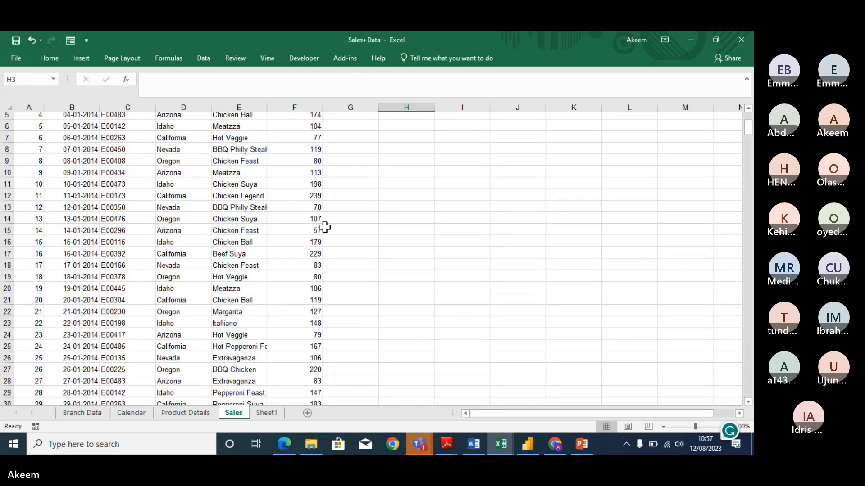
key("Up")
key("Up")
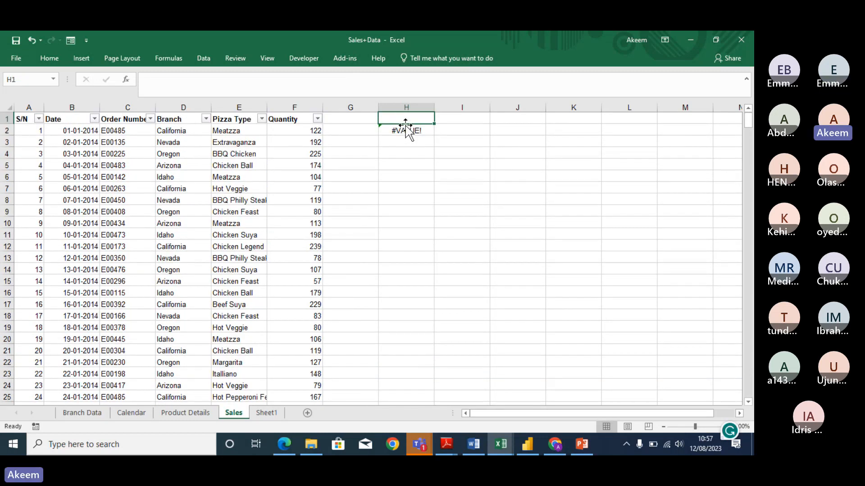
left_click(408, 132)
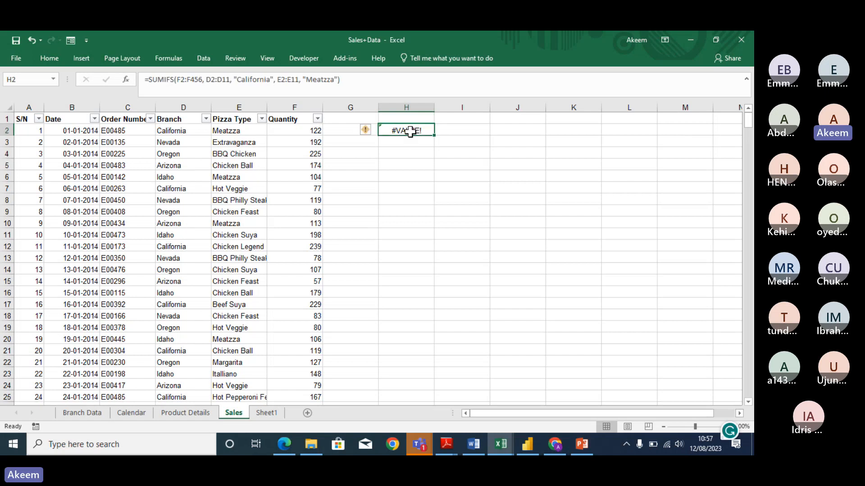
Step: Extend the criteria ranges of the SUMIFS formula in H2 to D2:D456 for the branch and E2:E456 for the pizza type
left_click(195, 83)
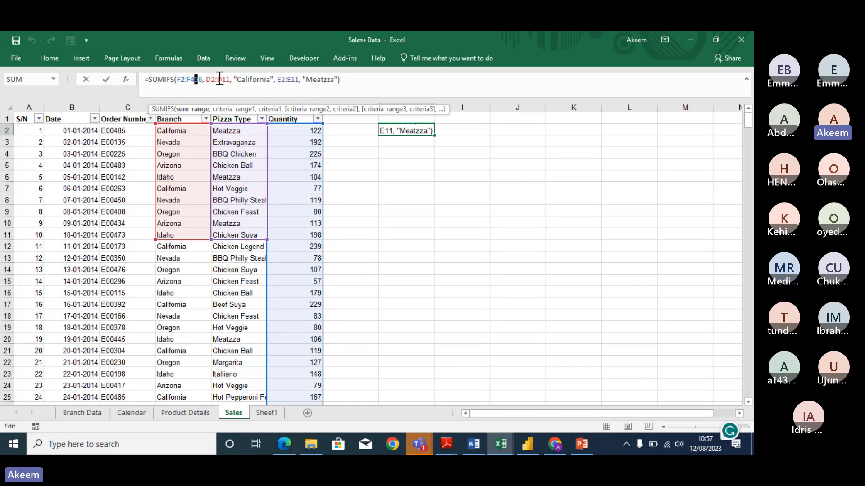
left_click(229, 79)
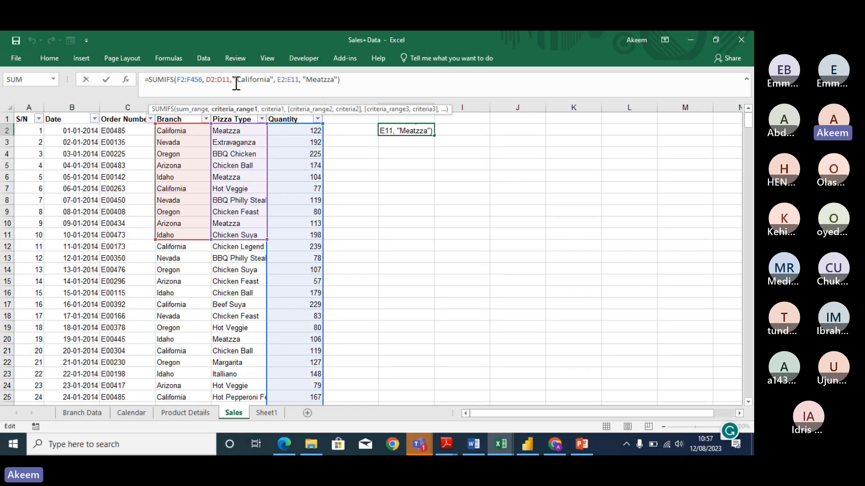
key("BackSpace")
key("BackSpace")
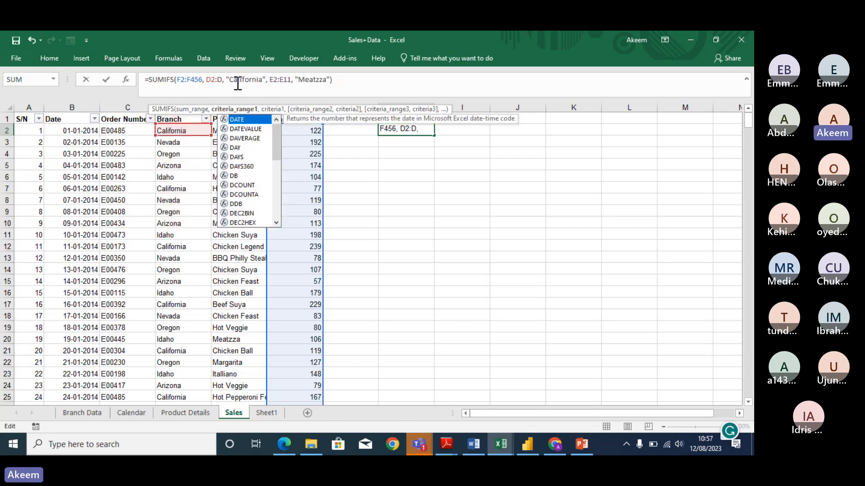
type("456")
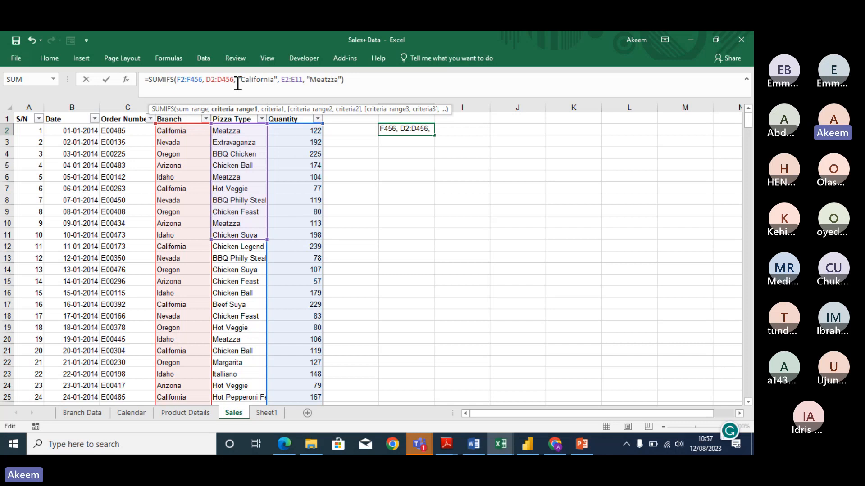
left_click(299, 79)
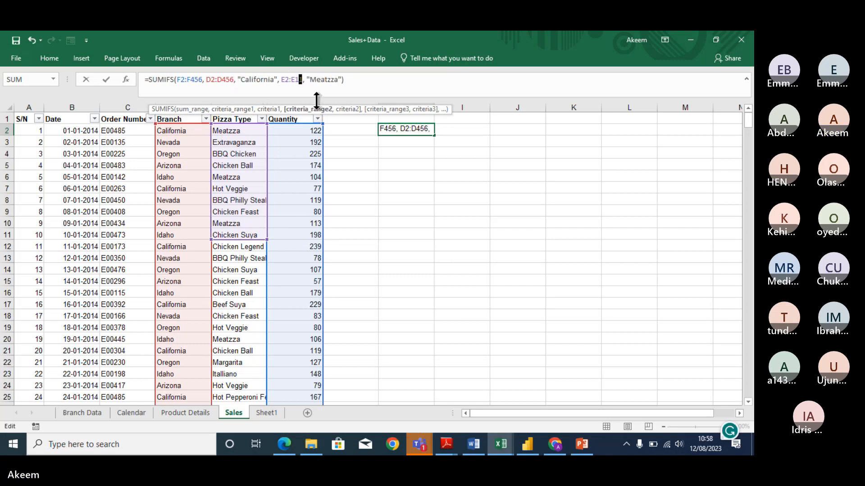
key("BackSpace")
key("BackSpace")
type("456")
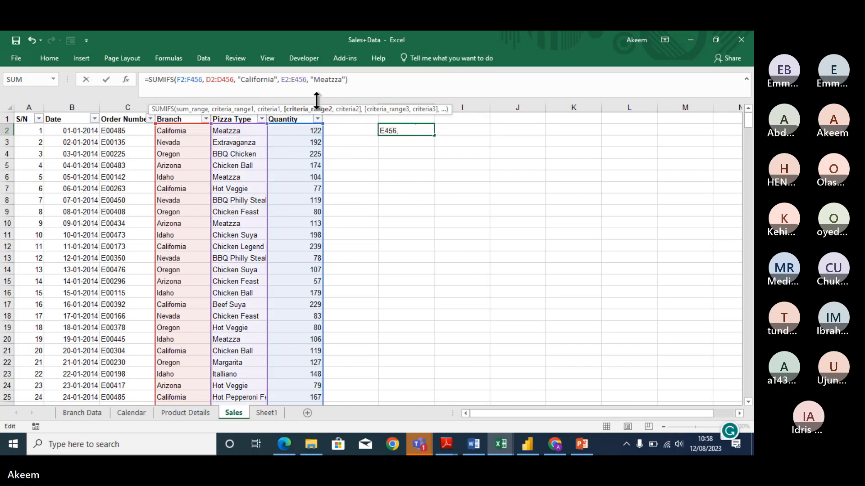
key("Return")
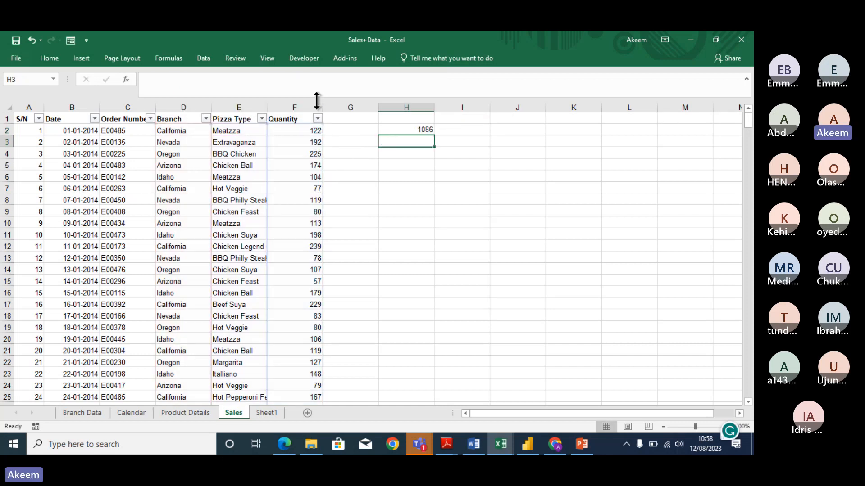
Step: Review the sum range, criteria ranges and criteria of the SUMIFS formula inside cell H2, leave it as is, and select H1
left_click(415, 130)
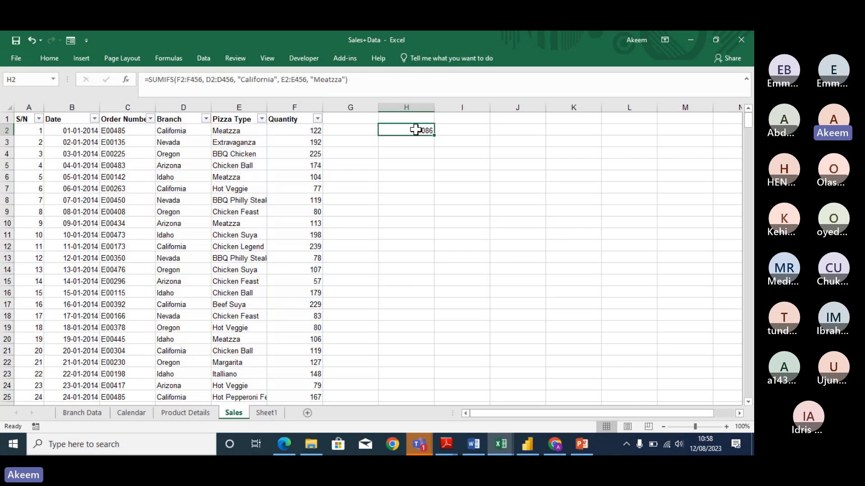
double_click(415, 131)
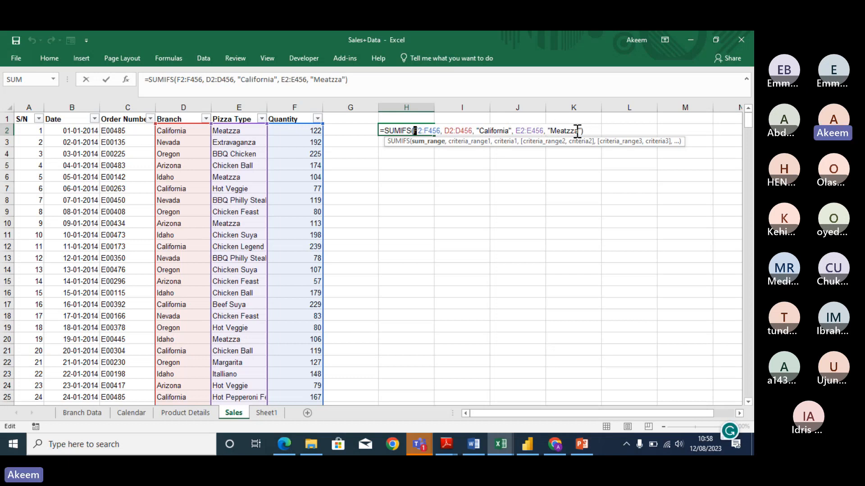
key("Return")
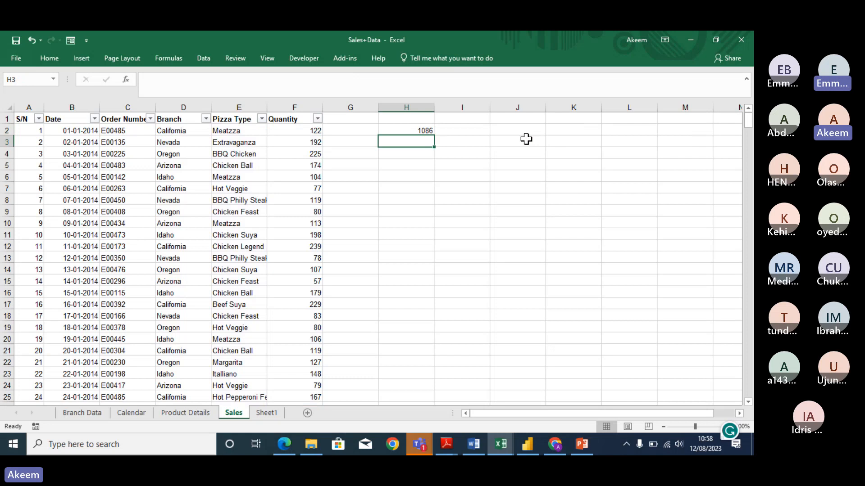
left_click(416, 129)
left_click(411, 117)
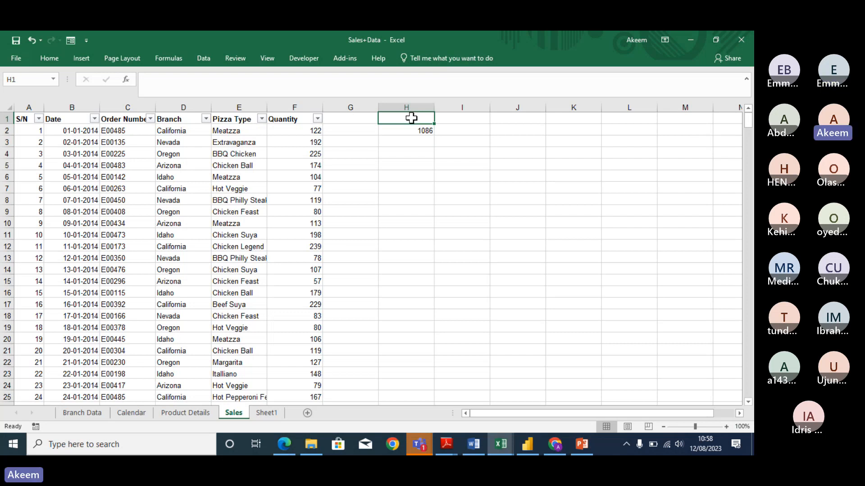
type("c")
key("BackSpace")
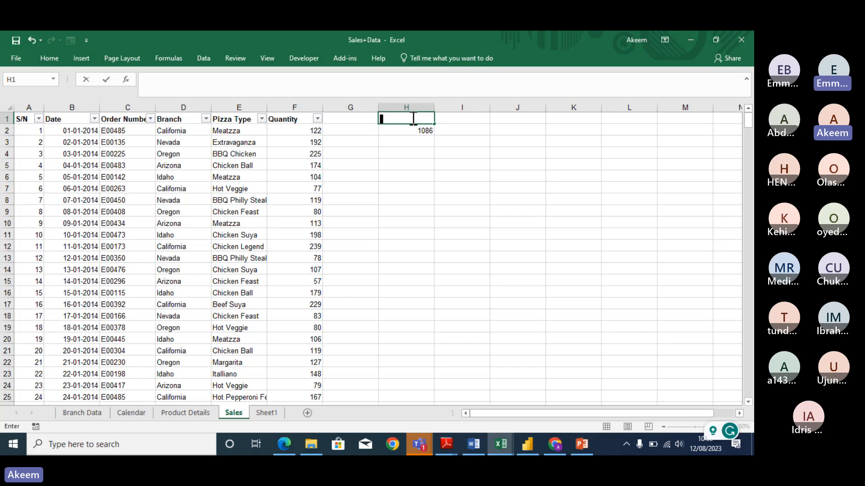
left_click(406, 154)
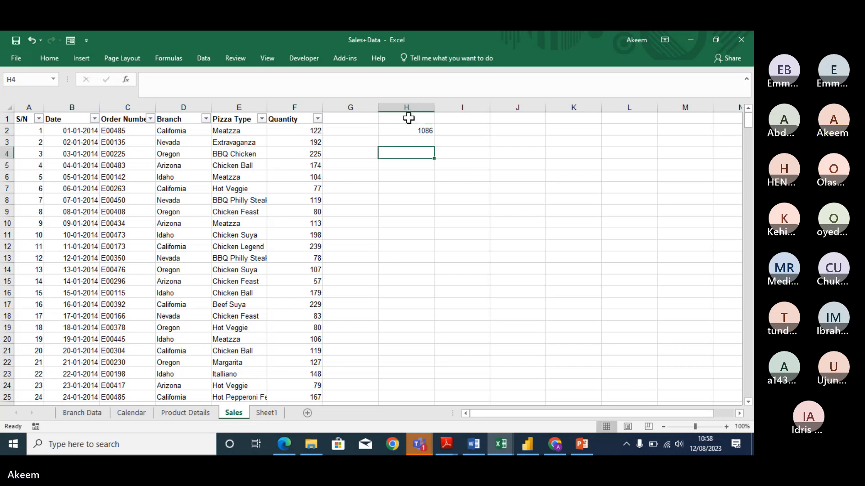
left_click(409, 117)
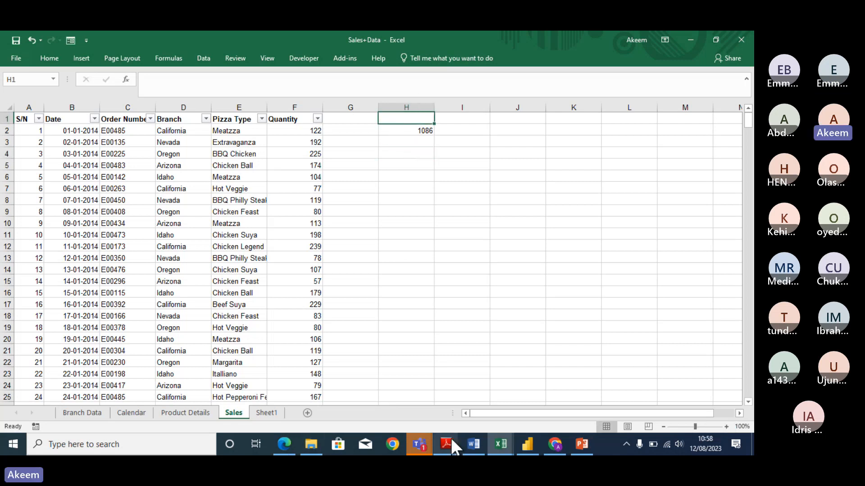
Step: Switch to ChatGPT in the browser and draft the message "i WANT TO RETURN THE FORMULA" in the SUMIFS chat
left_click(558, 448)
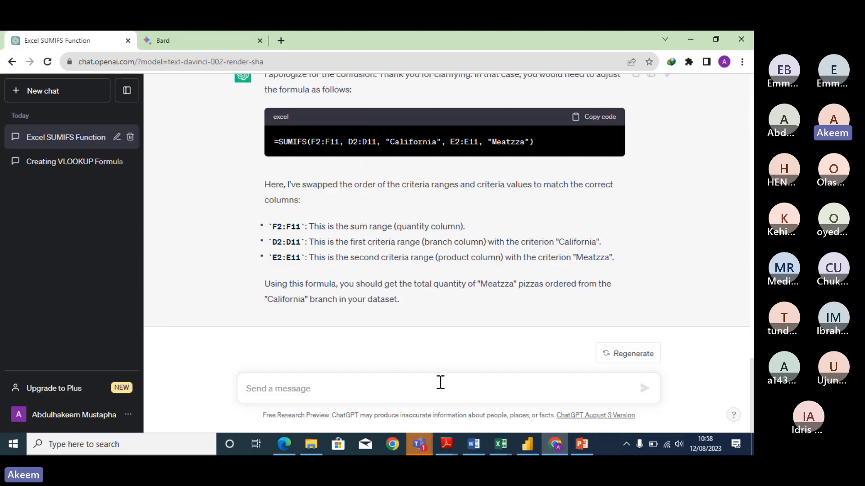
type("i")
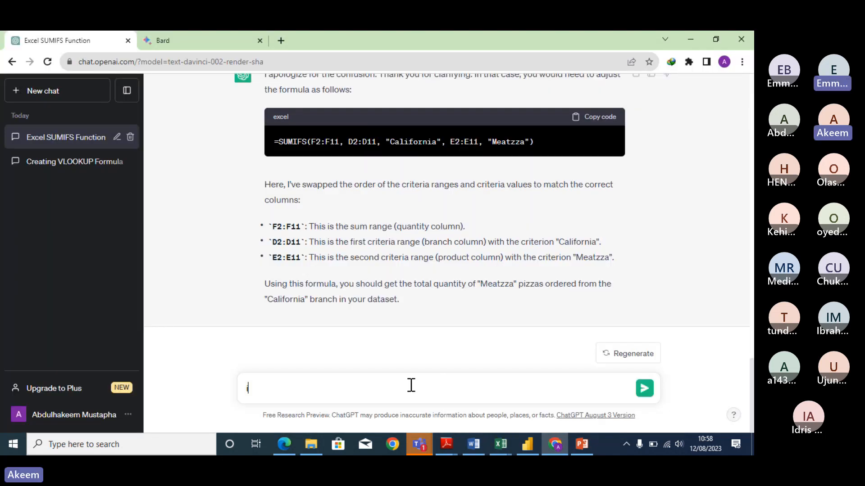
type(" WAN")
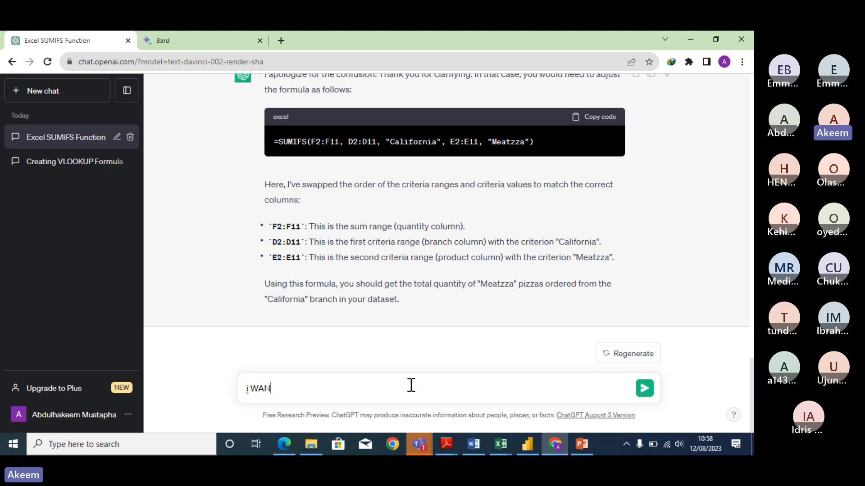
type("T TO RETURN THE")
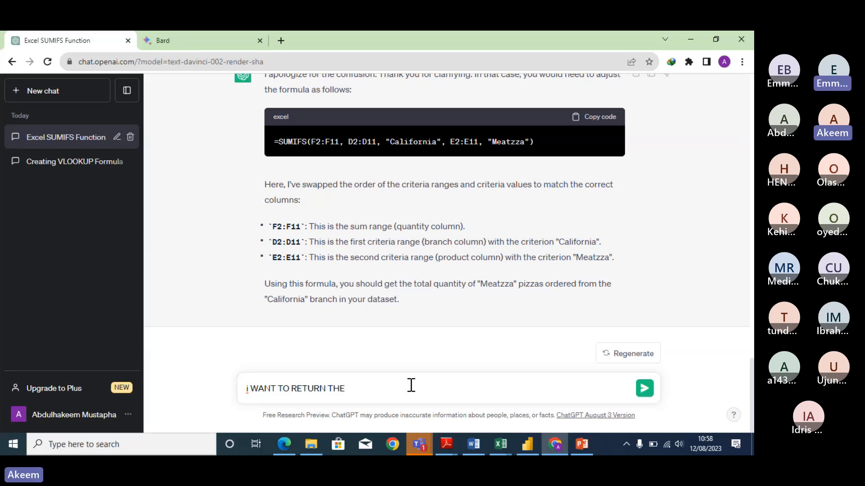
type(" FORM")
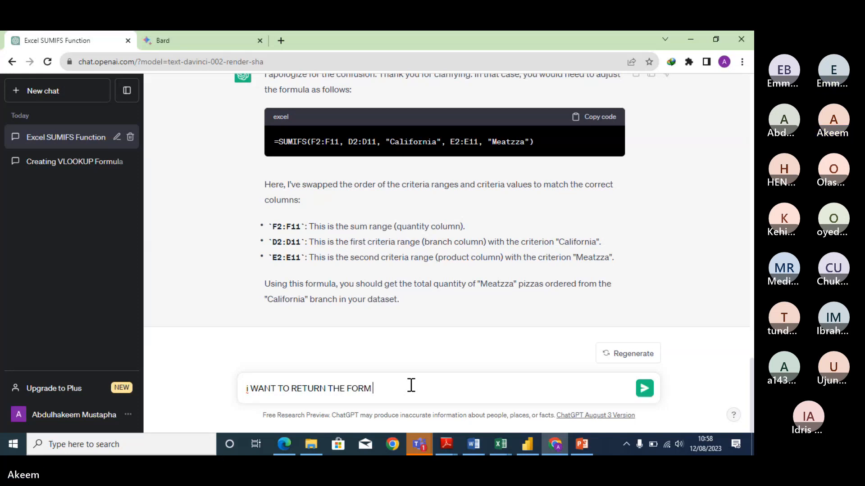
type("ULA")
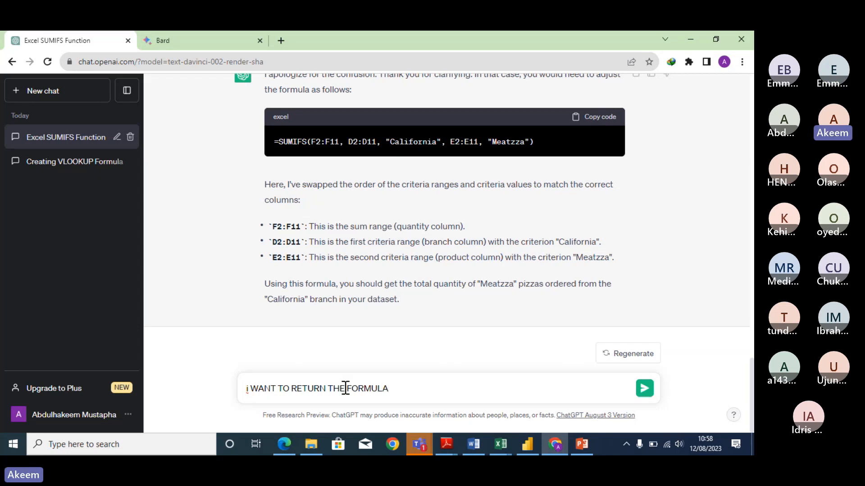
Step: Reword the draft message to read "i WANT THE FORMULA TO RETURN"
left_click_drag(345, 388, 327, 387)
left_click(402, 388)
left_click_drag(346, 388, 282, 388)
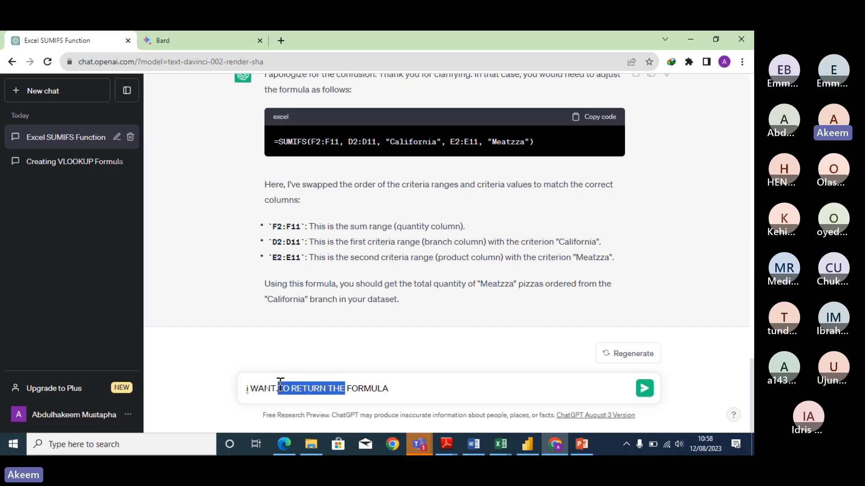
left_click(327, 388)
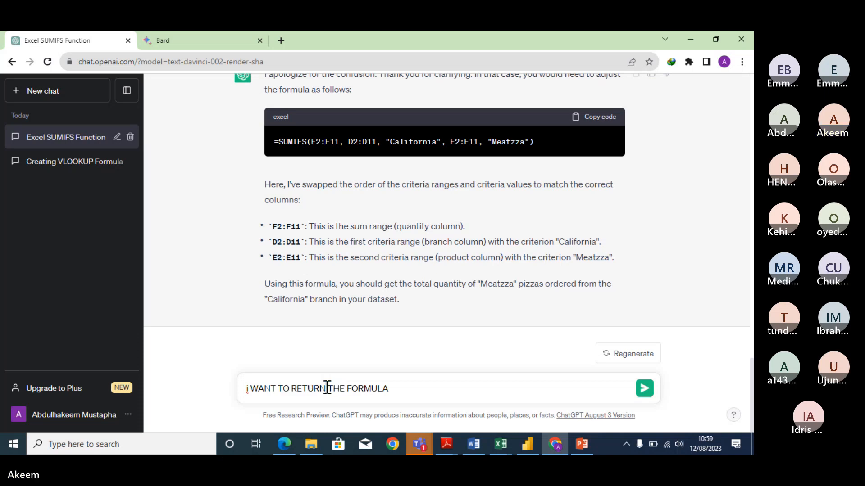
left_click_drag(327, 388, 280, 386)
key("BackSpace")
left_click(358, 390)
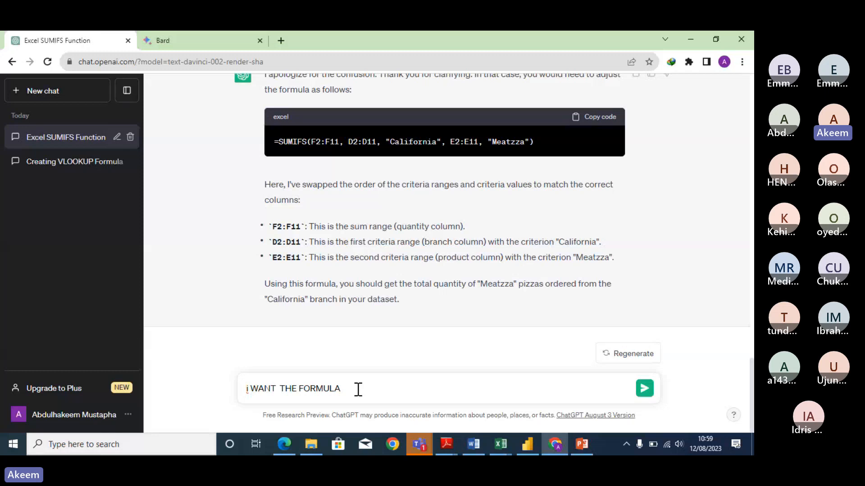
type("TO RETURN")
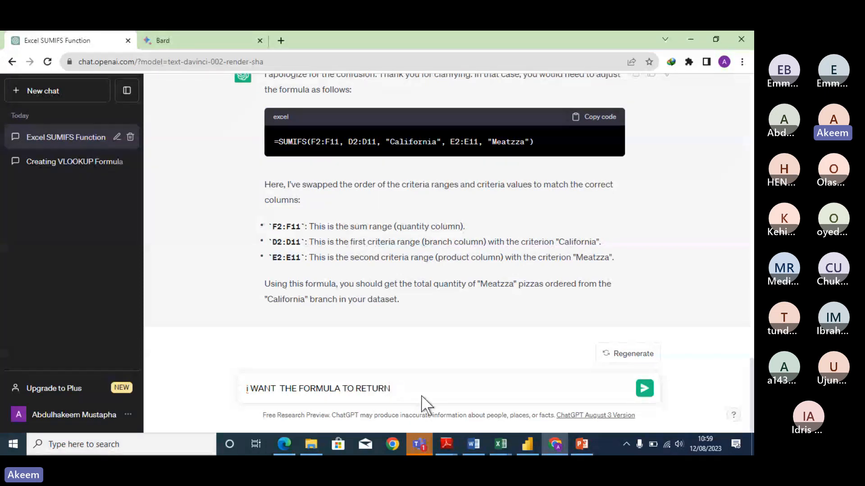
Step: Continue the draft message with "REGION FROM CELL H1 AND"
type(" RE")
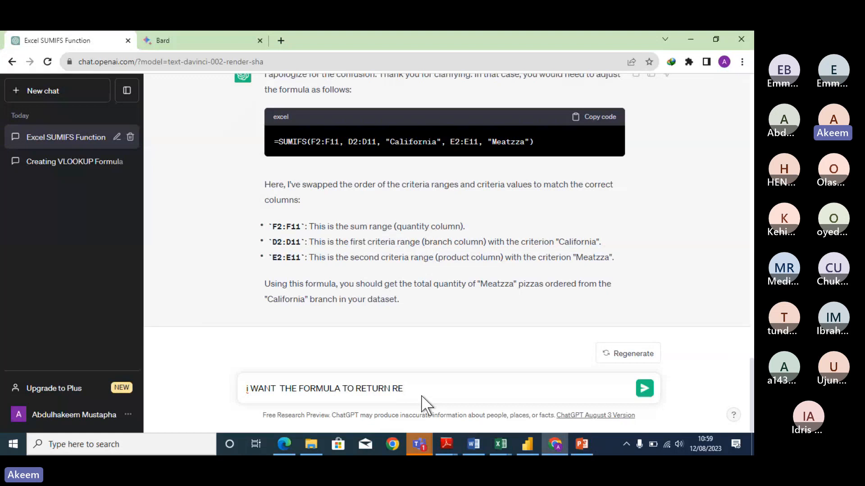
key("BackSpace")
key("BackSpace")
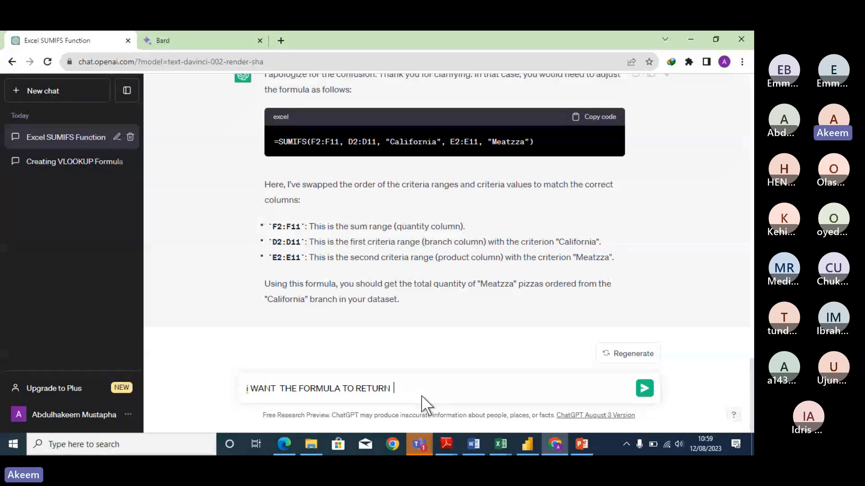
type("REG")
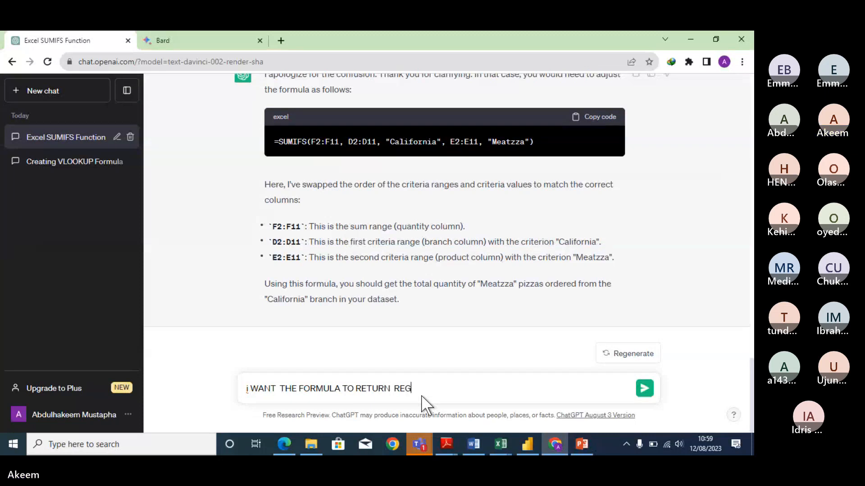
type("ION FROM CELL A")
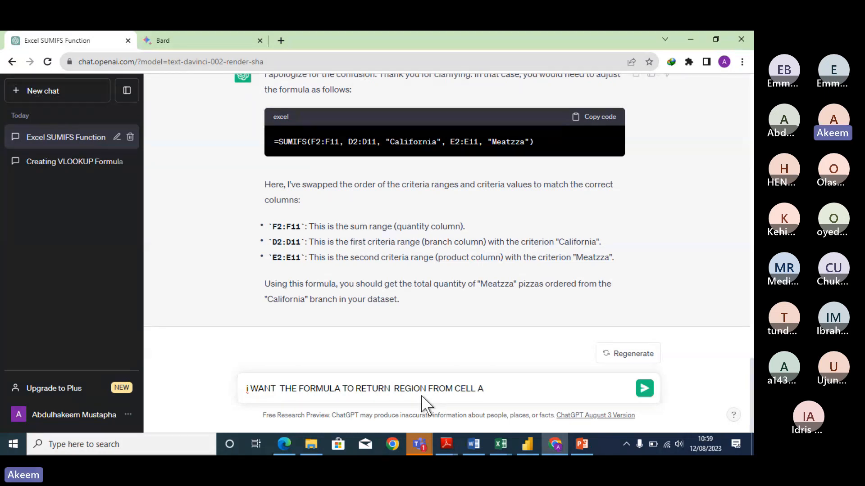
key("BackSpace")
type("HI")
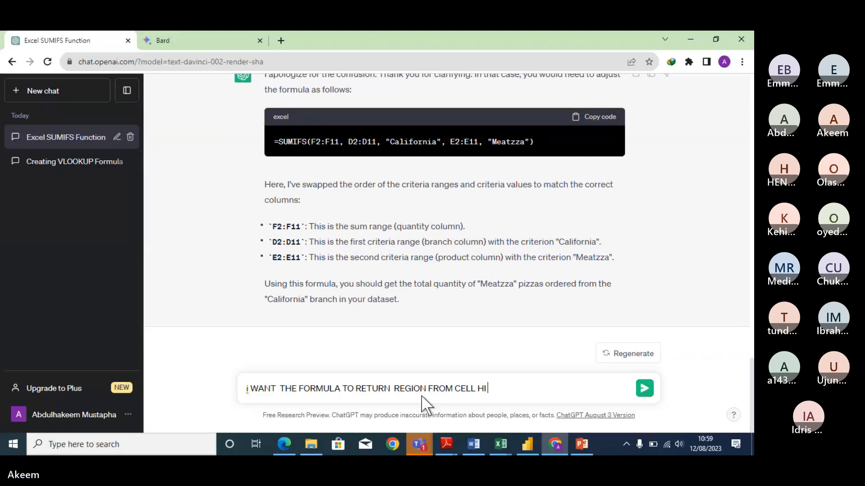
key("BackSpace")
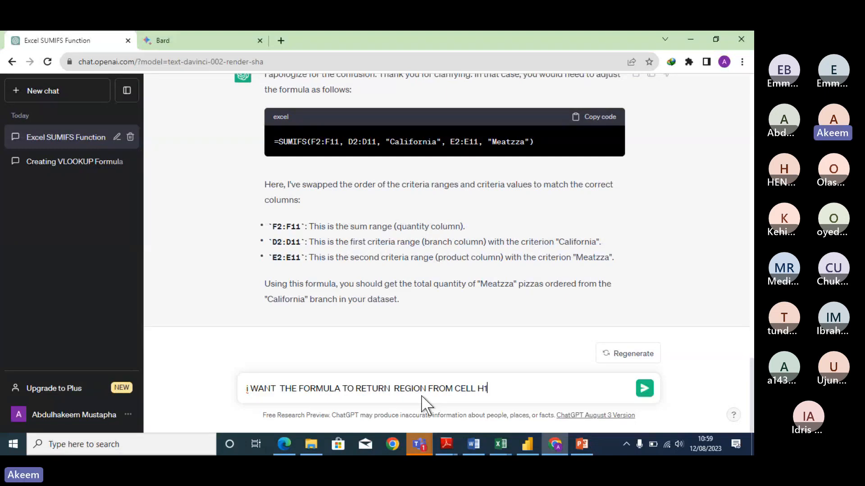
type("1 AND")
Step: Replace the word "REGION" in the draft message with "BRANCH"
left_click_drag(426, 387, 394, 388)
key("BackSpace")
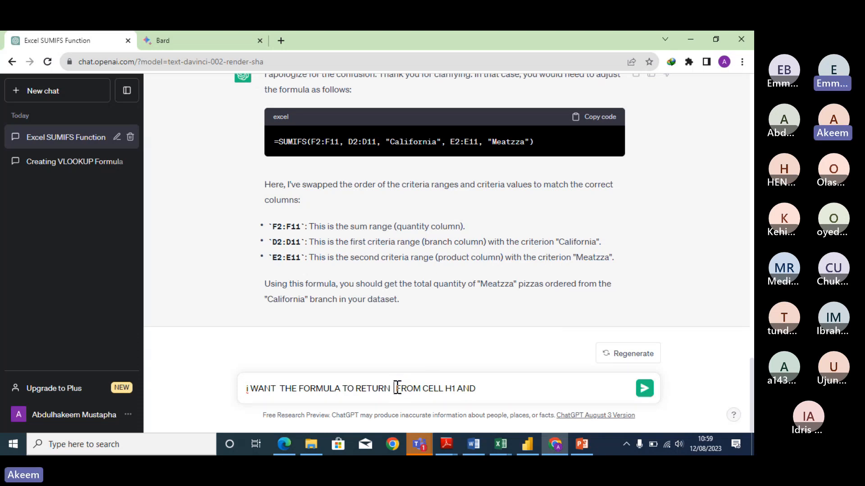
type("BRANCH")
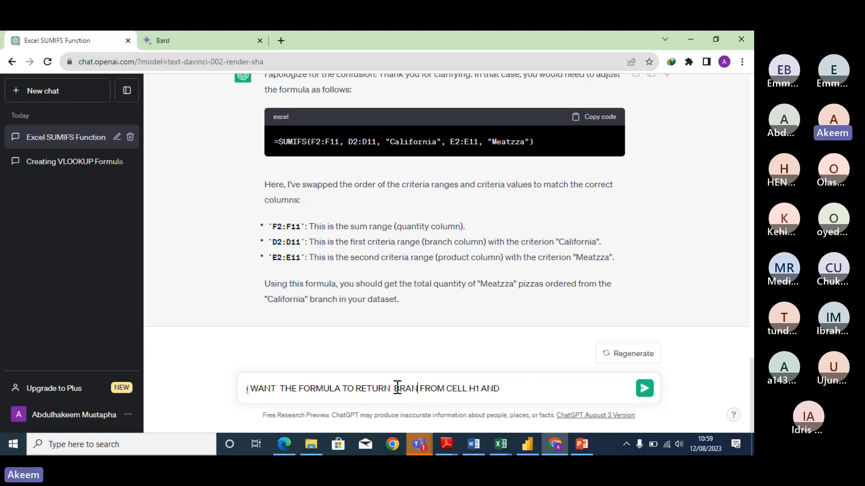
Step: Complete the message with "PRODUCT IN CELL I1" and send it to ChatGPT
left_click(525, 388)
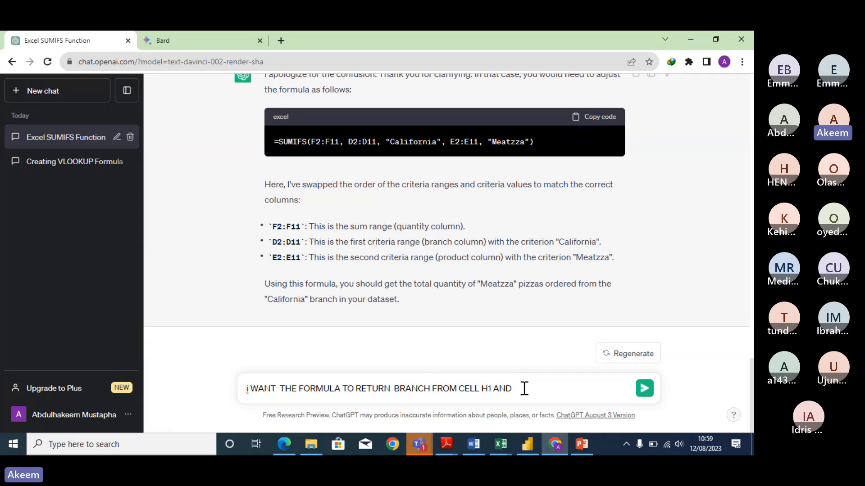
type("PRODU")
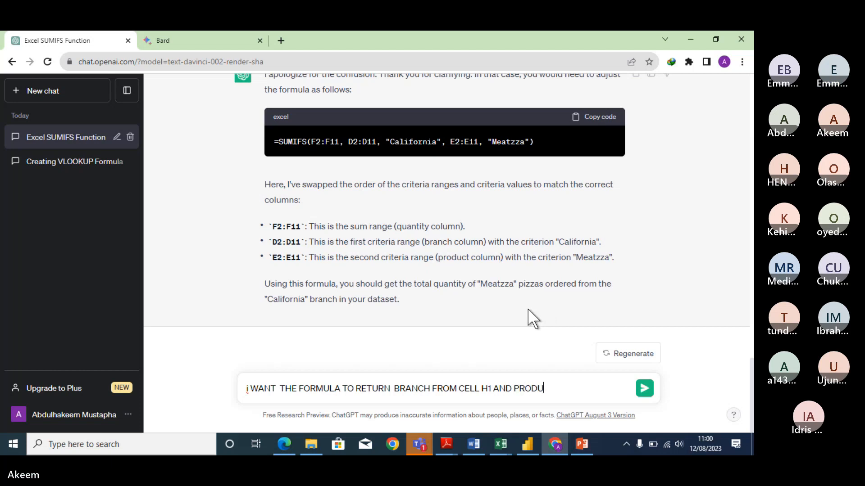
type("CT ")
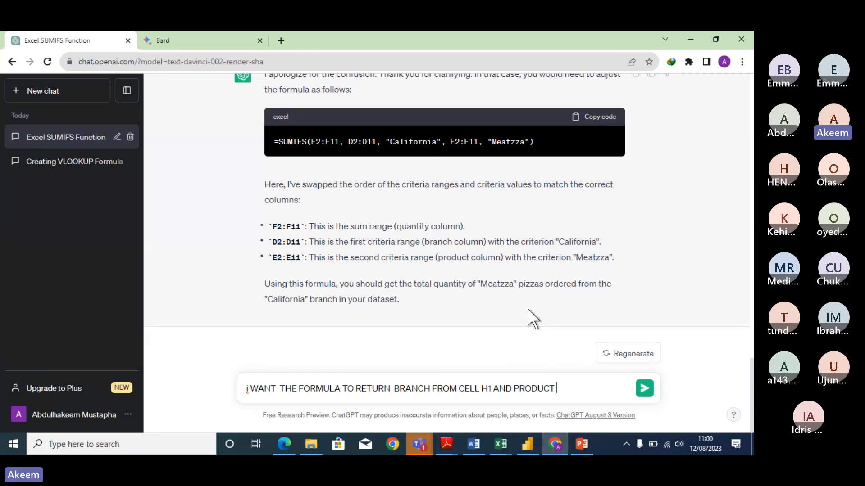
type("IN CELL I1")
left_click(645, 387)
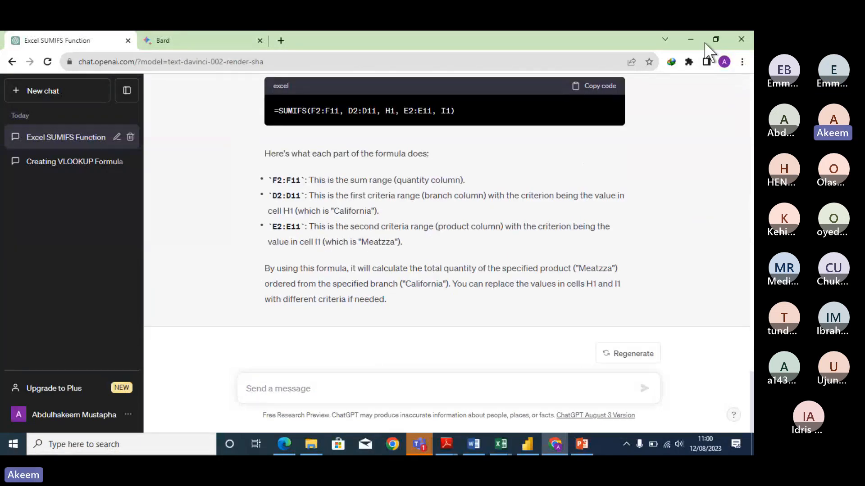
Step: Copy the new SUMIFS formula referencing H1 and I1 from the reply and paste it into cell H3 of the Sales sheet in Excel
left_click(595, 89)
left_click(690, 42)
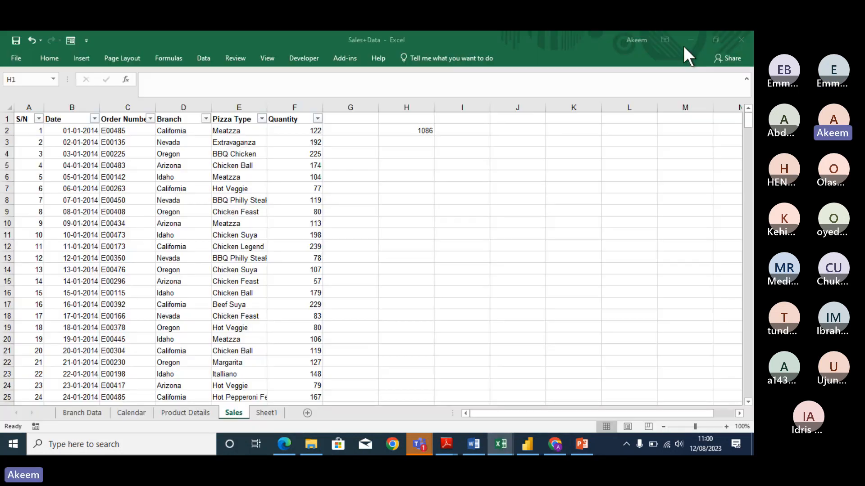
left_click(417, 131)
left_click(414, 155)
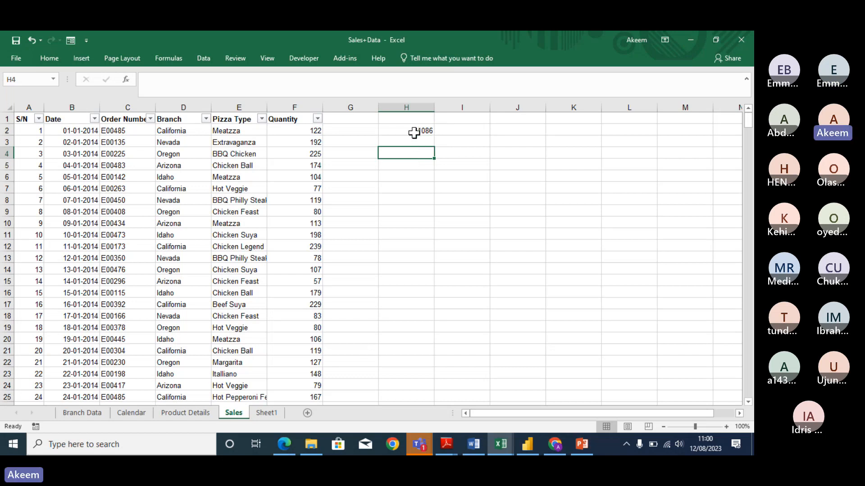
left_click(414, 143)
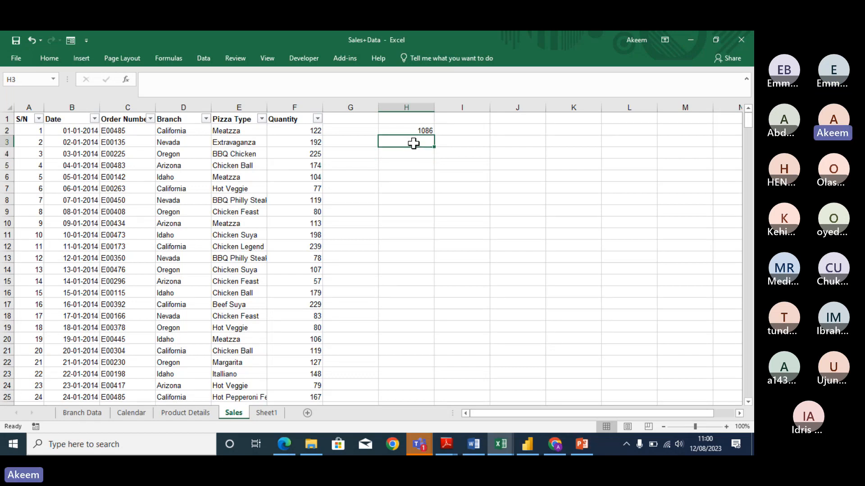
key("ctrl+v")
left_click(459, 142)
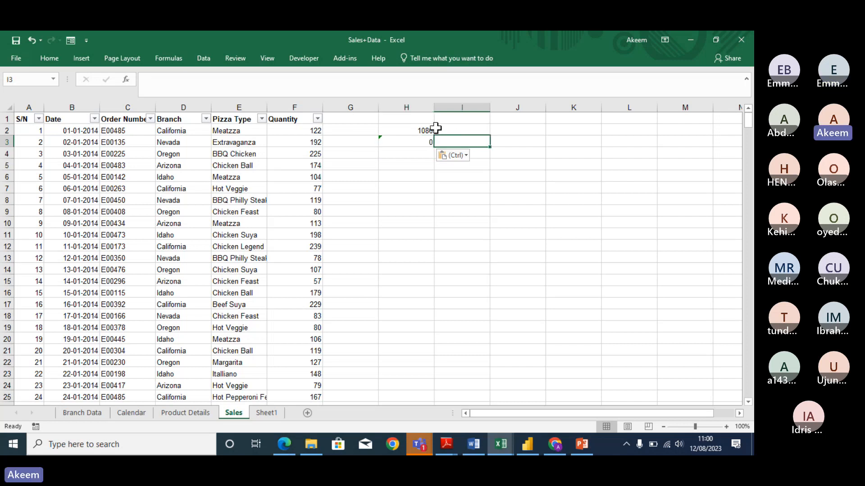
left_click(416, 119)
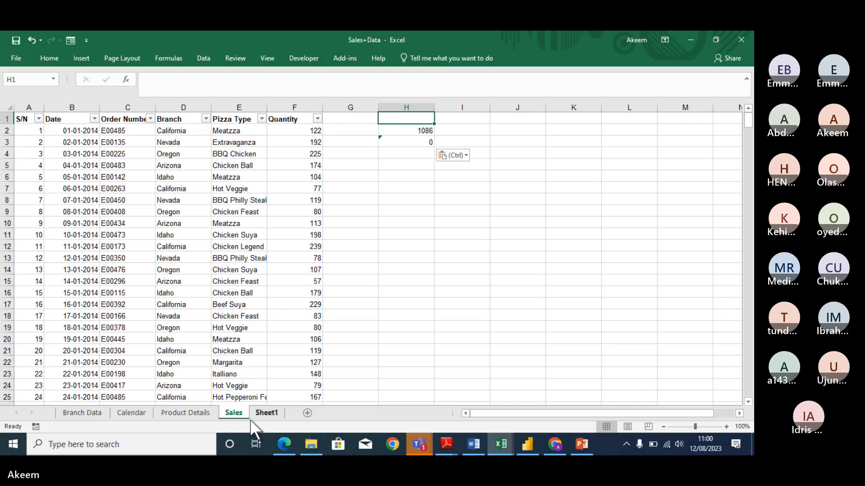
Step: Switch to ChatGPT and send the message "CAN YOU GUIDE ME ON HOW TO CREATE A DROP DOWN LIST IN CELL H1 AND I1"
left_click(555, 446)
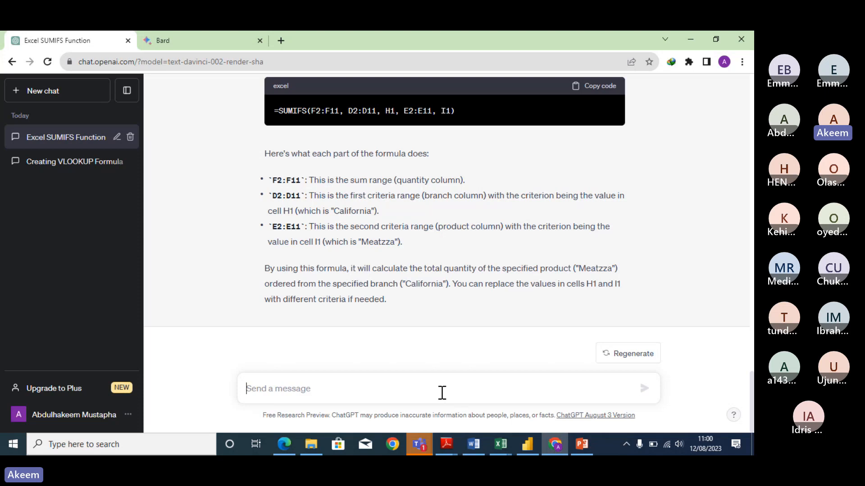
type("CAN YO")
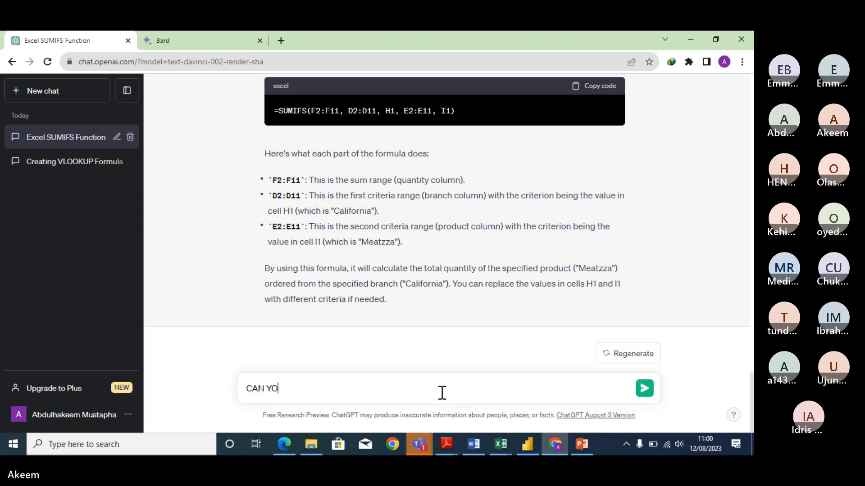
type("U GUIDE M")
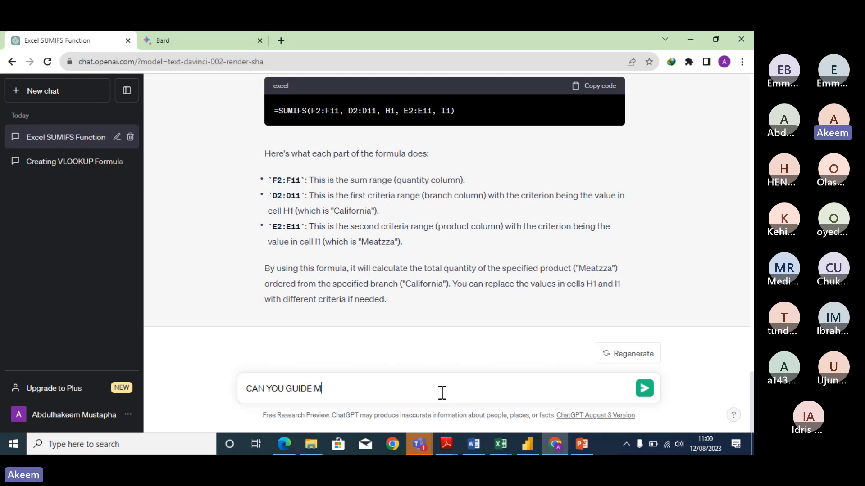
type("E ON HOW TO CREATE")
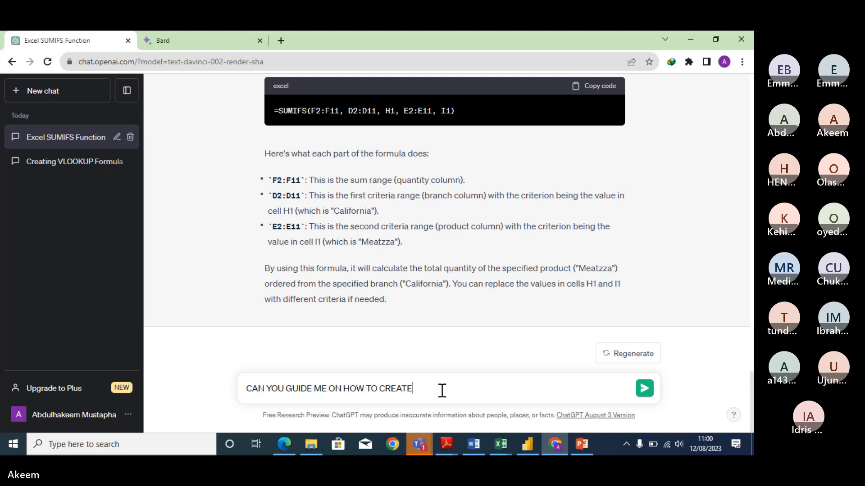
type(" A DROP DOWN L")
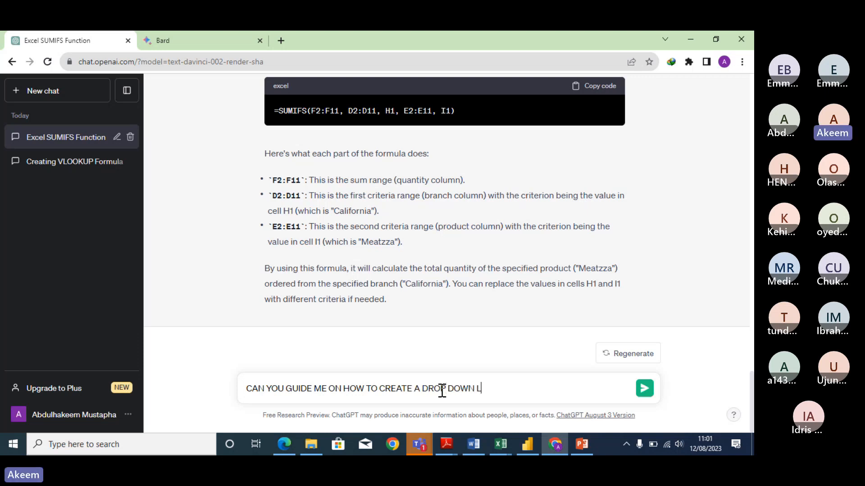
type("IST IN CELL H1 AND I1")
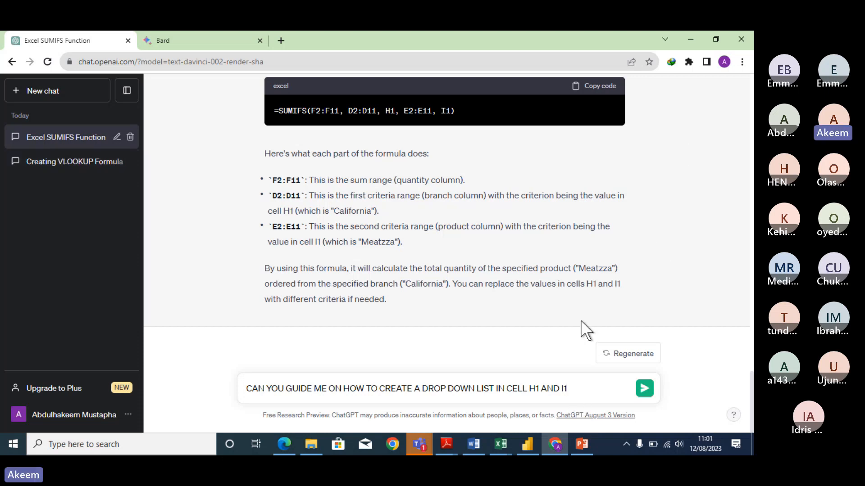
left_click(644, 390)
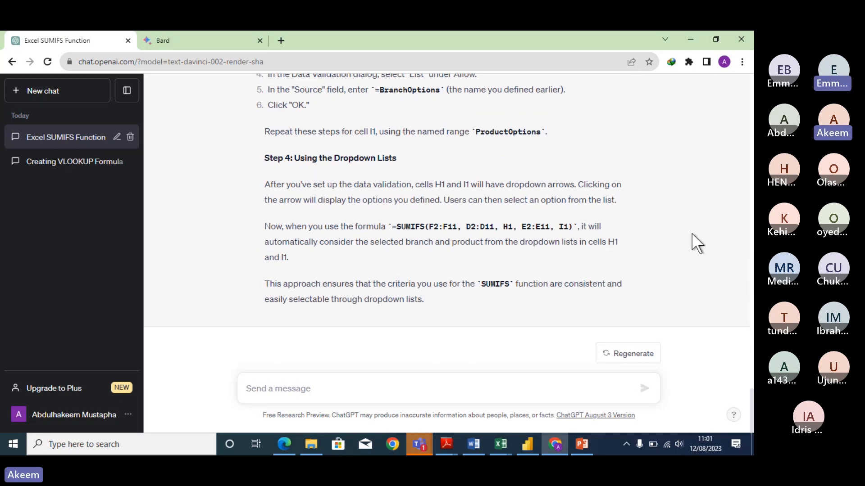
Step: Examine the beginning of ChatGPT's reply, covering how to create the list of options for the drop-down lists
scroll(691, 232, "up", 1)
scroll(690, 232, "up", 14)
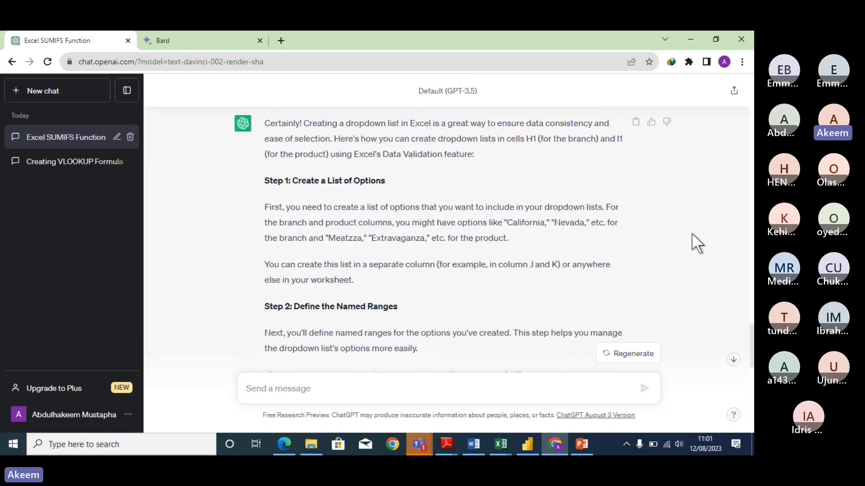
scroll(692, 234, "up", 2)
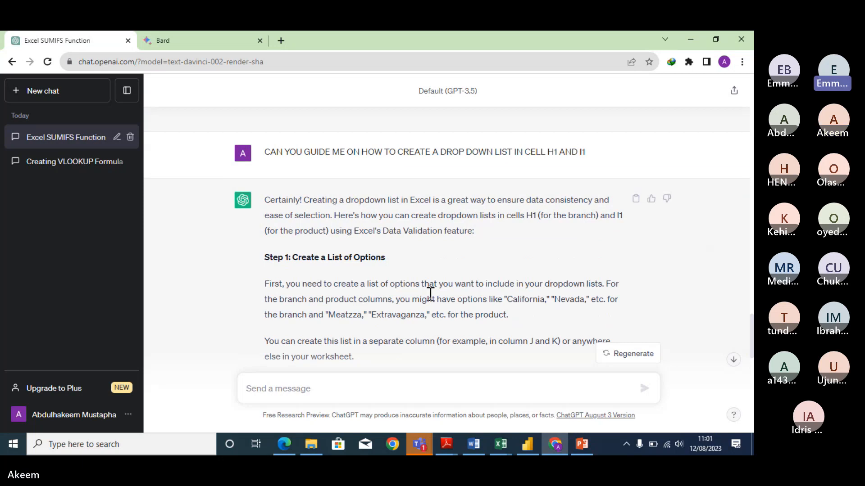
scroll(430, 294, "down", 2)
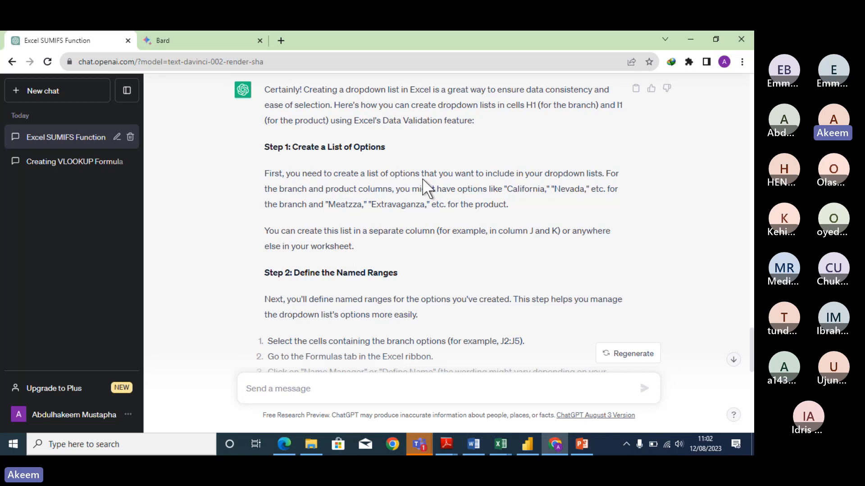
left_click_drag(423, 177, 491, 177)
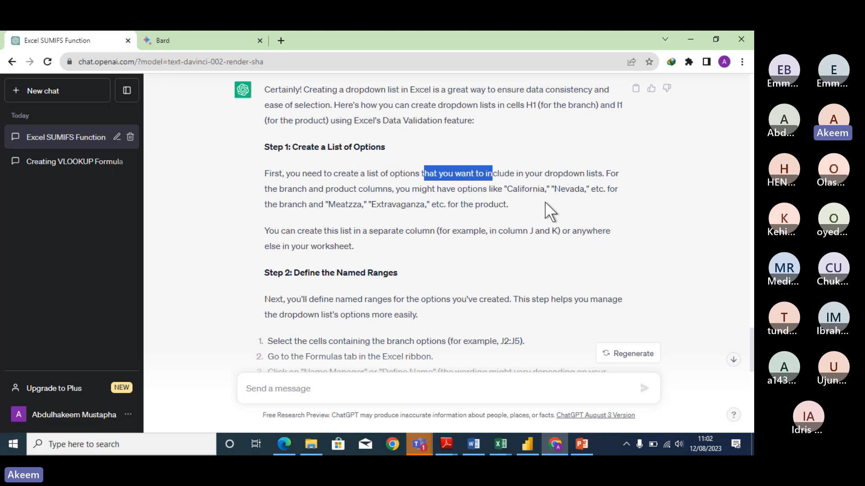
left_click(495, 207)
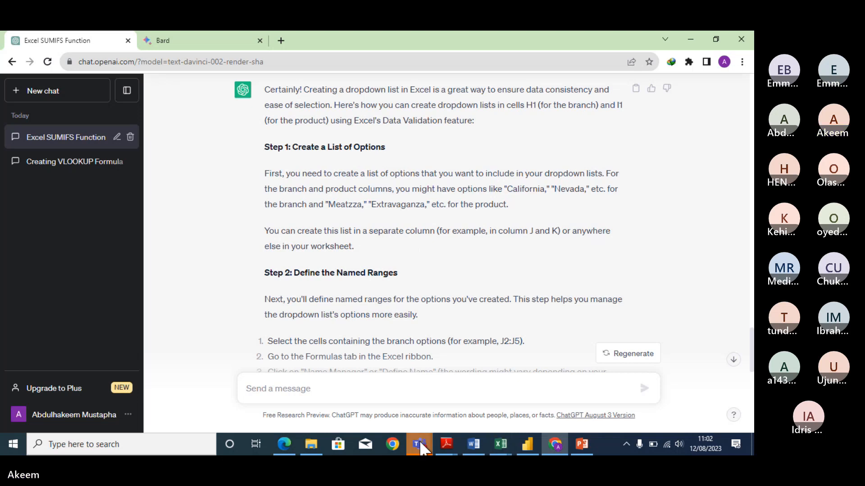
Step: Switch to the Teams meeting window, admit the guest waiting in the lobby, and minimize the window
mouse_move(421, 443)
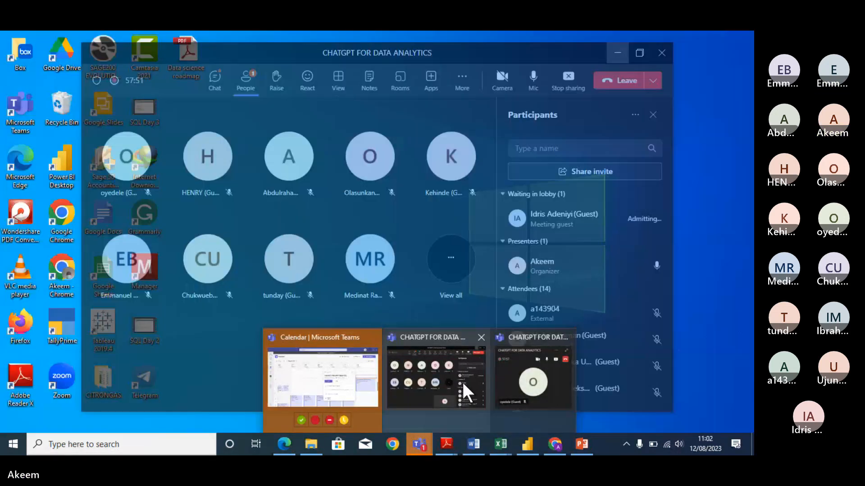
left_click(462, 381)
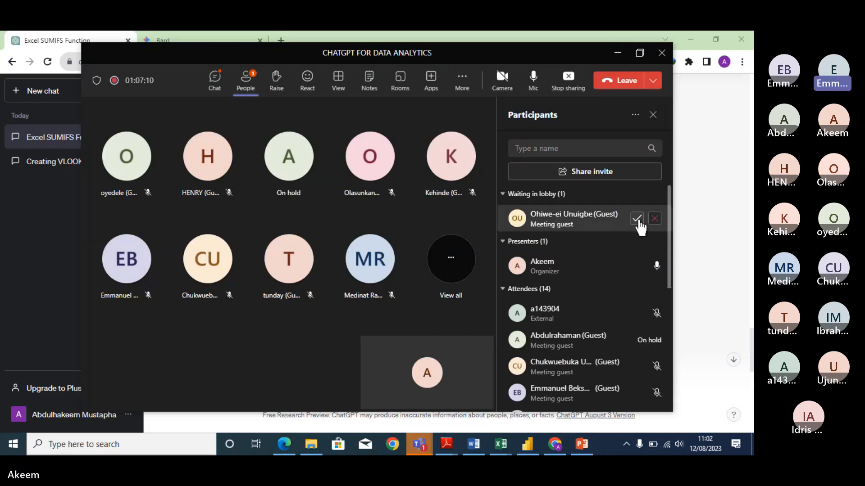
left_click(637, 219)
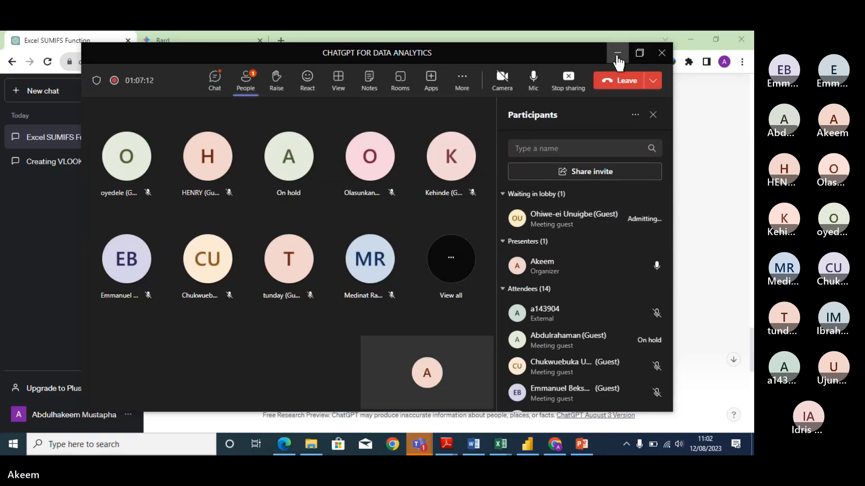
left_click(617, 56)
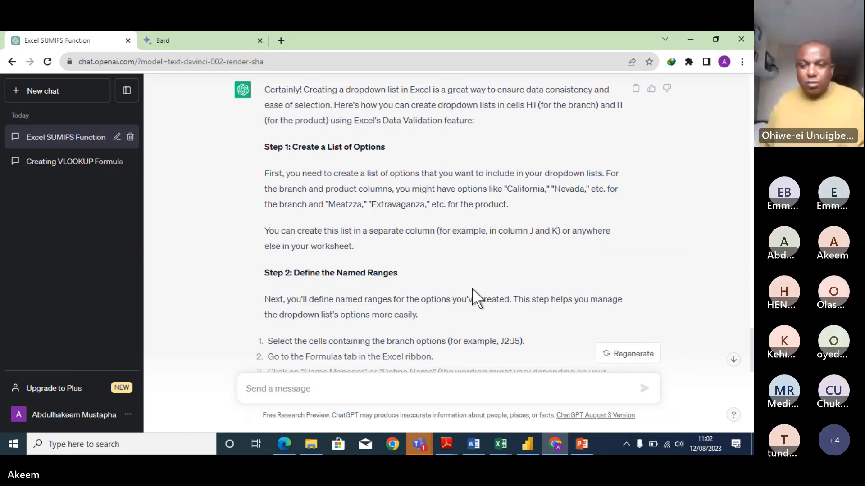
Step: Read the reply's instructions on defining named ranges and return to the Sales sheet in Excel
scroll(474, 297, "down", 3)
scroll(474, 298, "down", 3)
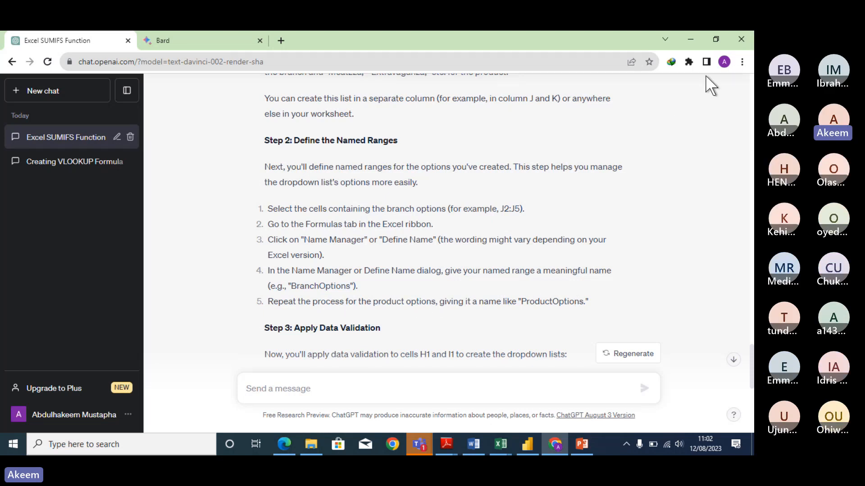
left_click(689, 38)
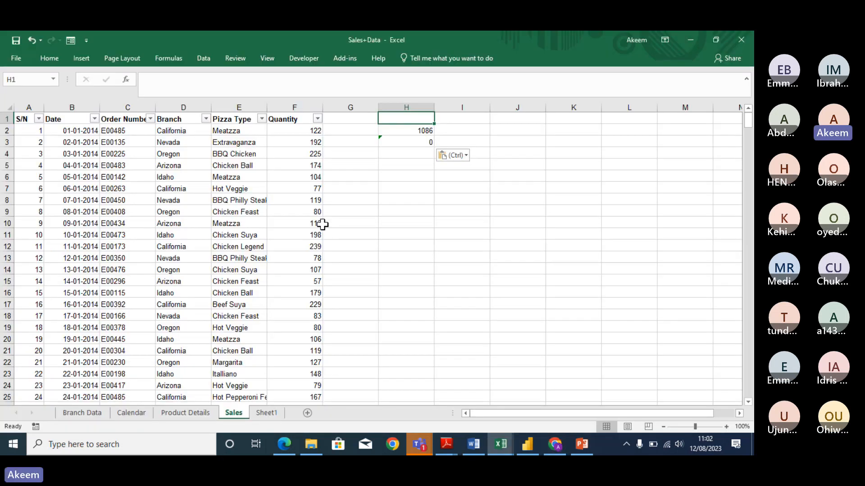
left_click(263, 165)
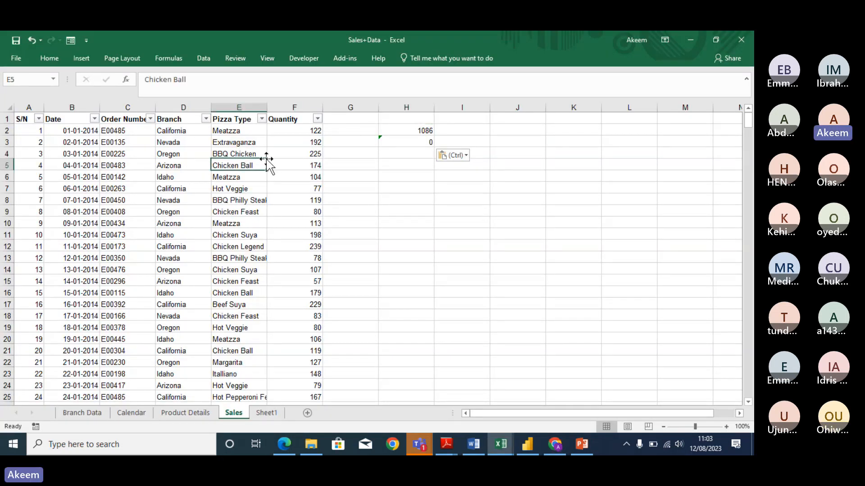
left_click(204, 59)
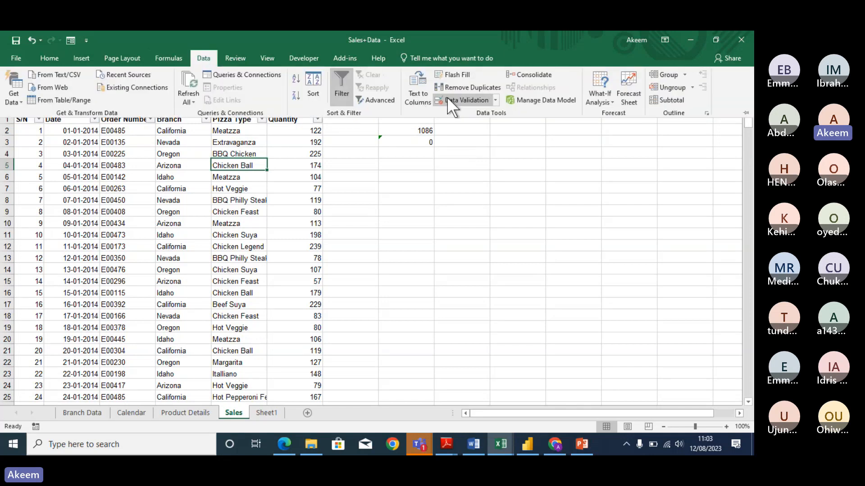
left_click(459, 100)
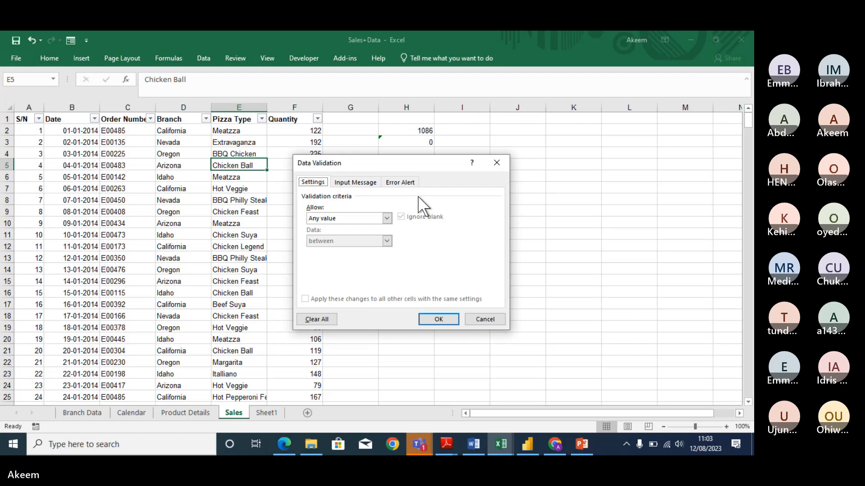
left_click_drag(401, 165, 434, 159)
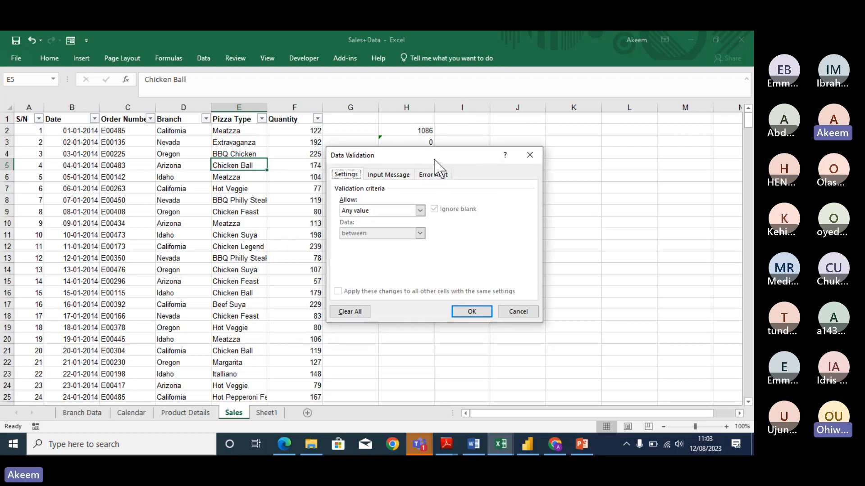
left_click(534, 156)
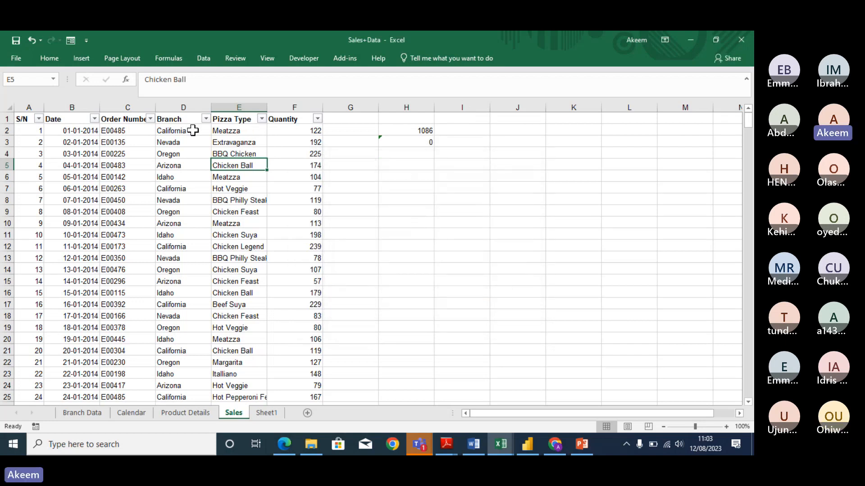
Step: Select all Branch values in D2:D456 of the Sales sheet and start a new name for them in the Name Manager
left_click(192, 130)
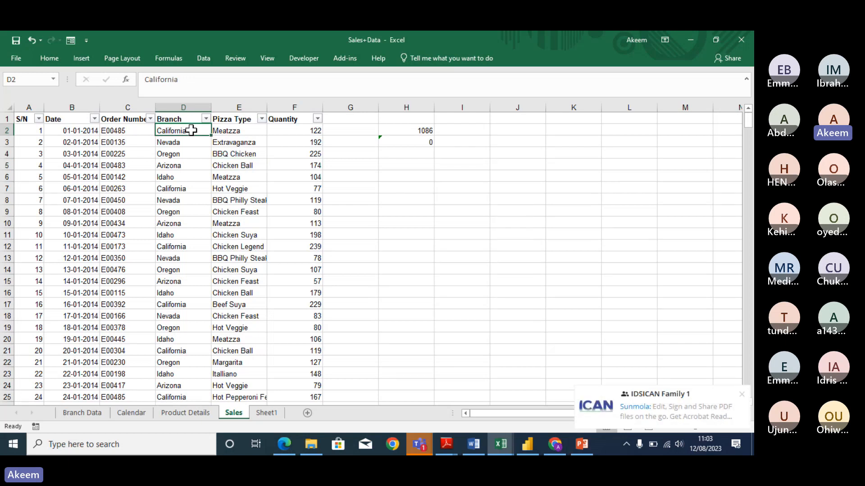
key("ctrl+shift+Down")
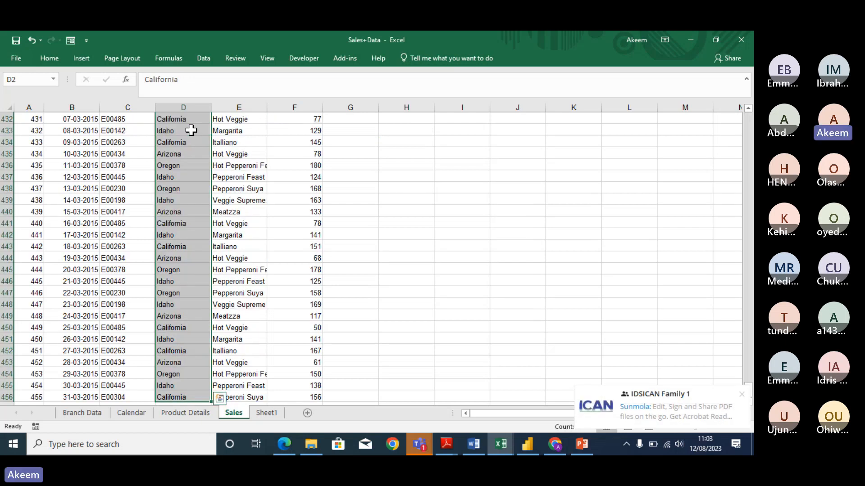
left_click(204, 57)
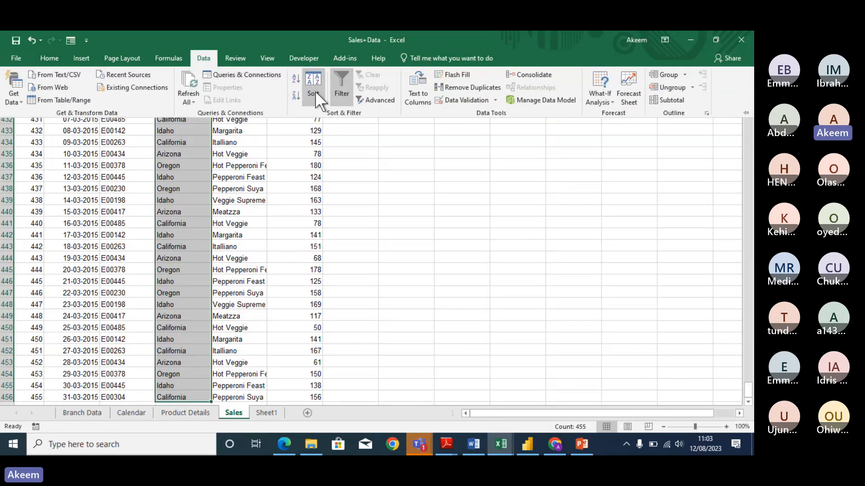
left_click(168, 57)
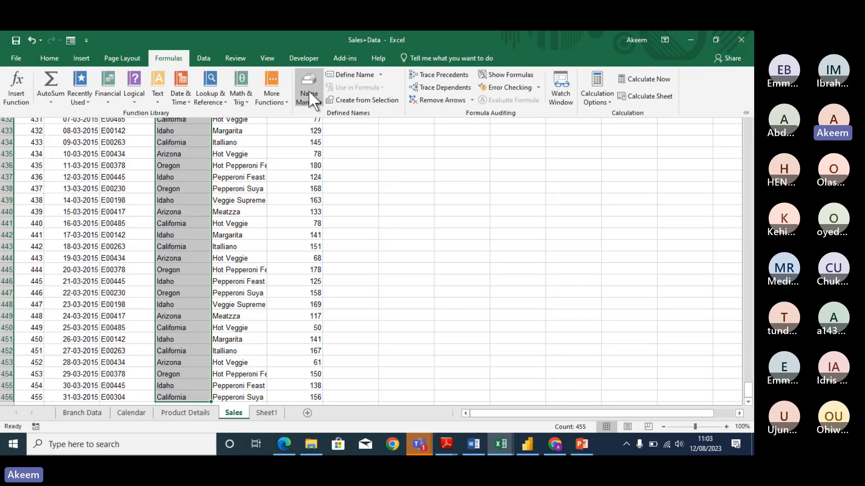
left_click(309, 90)
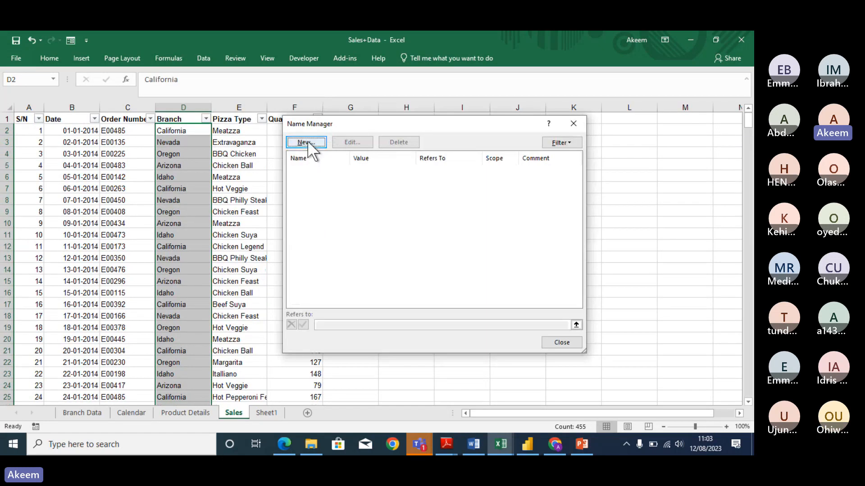
left_click(306, 141)
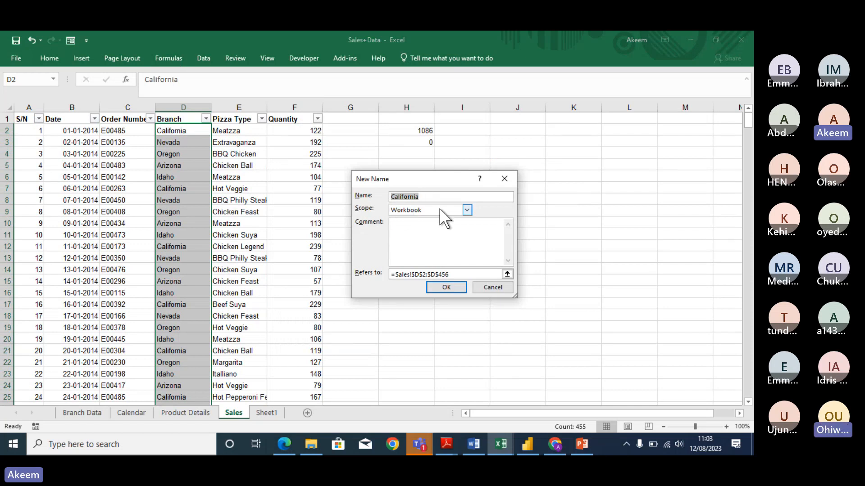
Step: Name the new range of Branch values BranchOption
type("bRA")
key("BackSpace")
key("BackSpace")
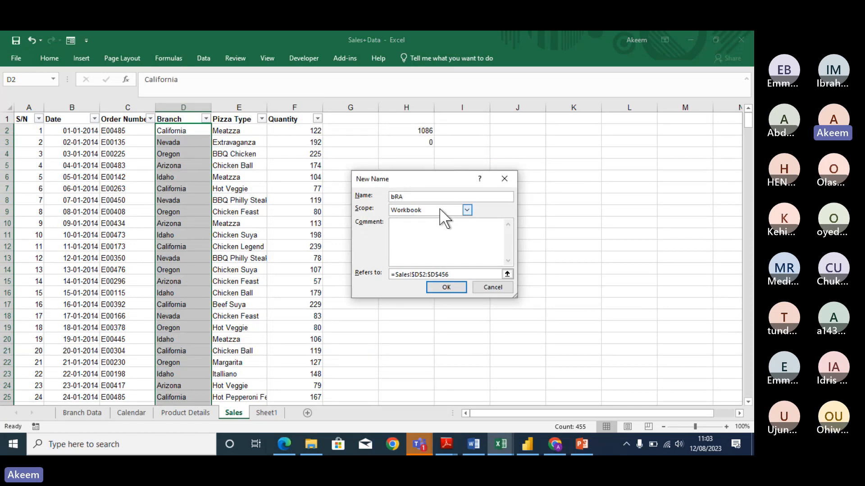
type("B")
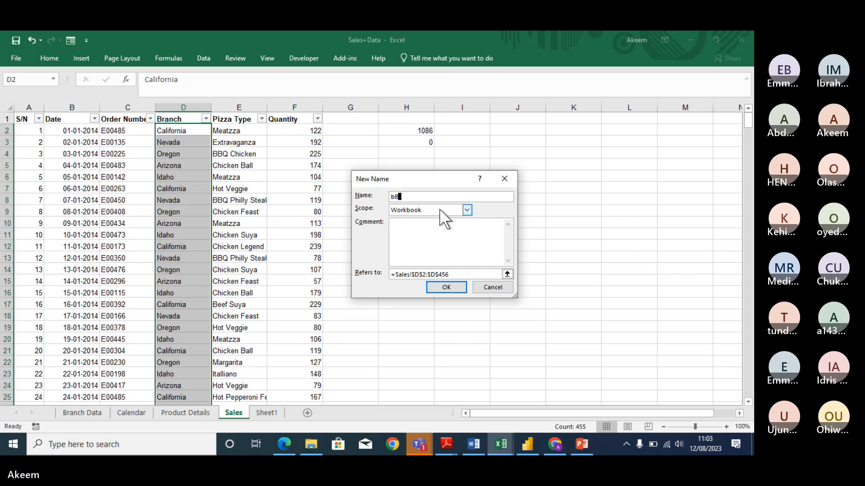
type("ranch")
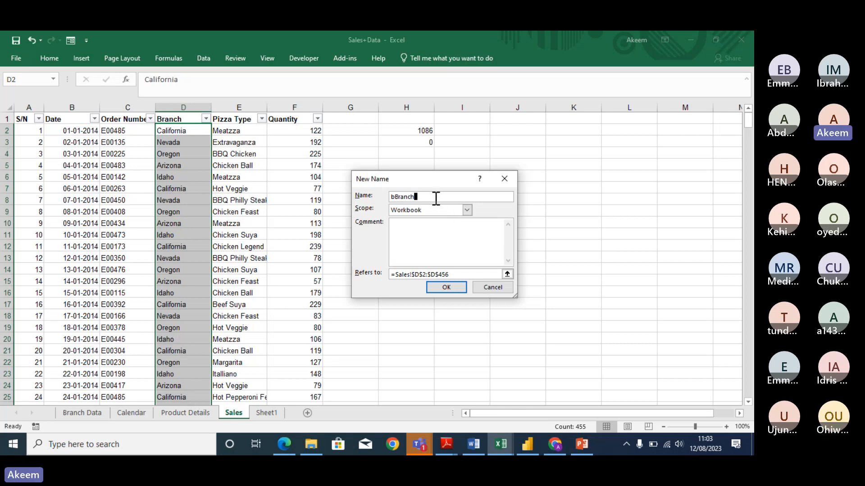
key("BackSpace")
key("BackSpace")
key("BackSpace")
key("BackSpace")
key("BackSpace")
key("BackSpace")
key("BackSpace")
type("B")
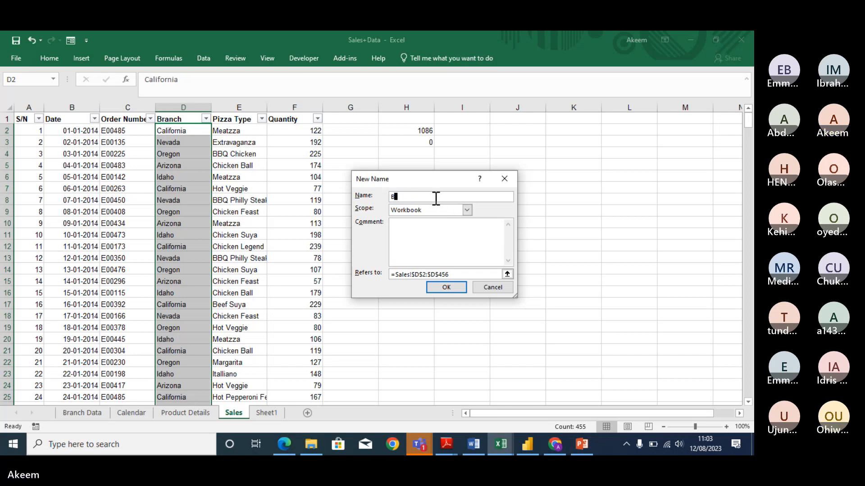
type("ranch")
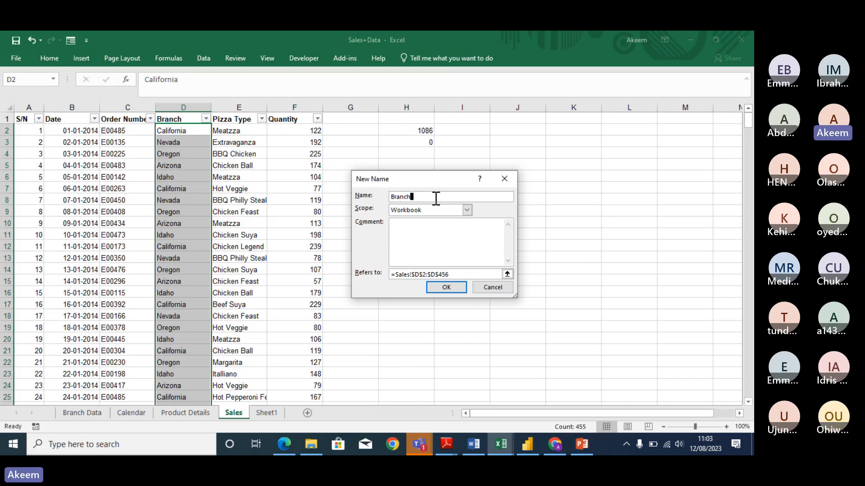
type("Option")
Step: Replace the BranchOption reference with cell H1 of the Sales sheet and save the name
left_click(460, 274)
scroll(459, 274, "down", 1)
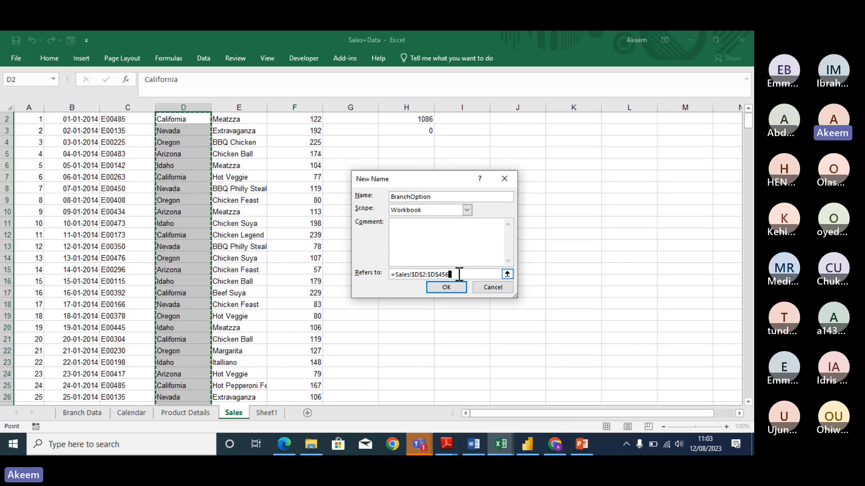
key("BackSpace")
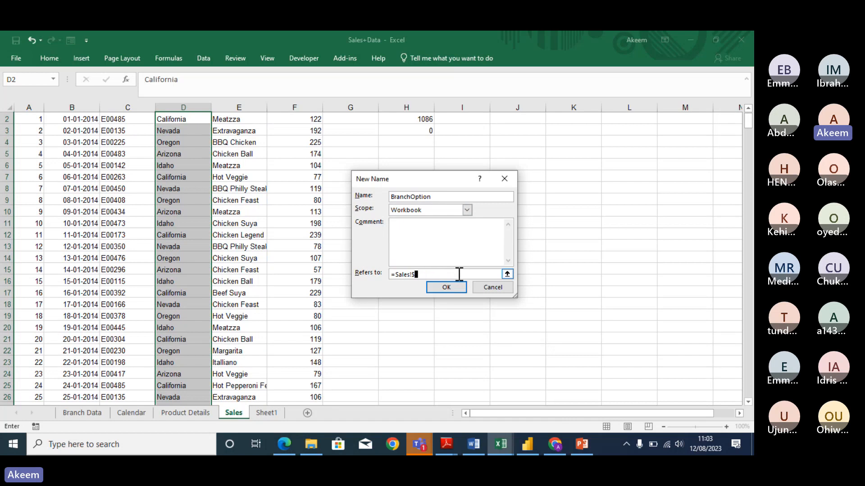
key("BackSpace")
key("BackSpace")
scroll(748, 119, "up", 1)
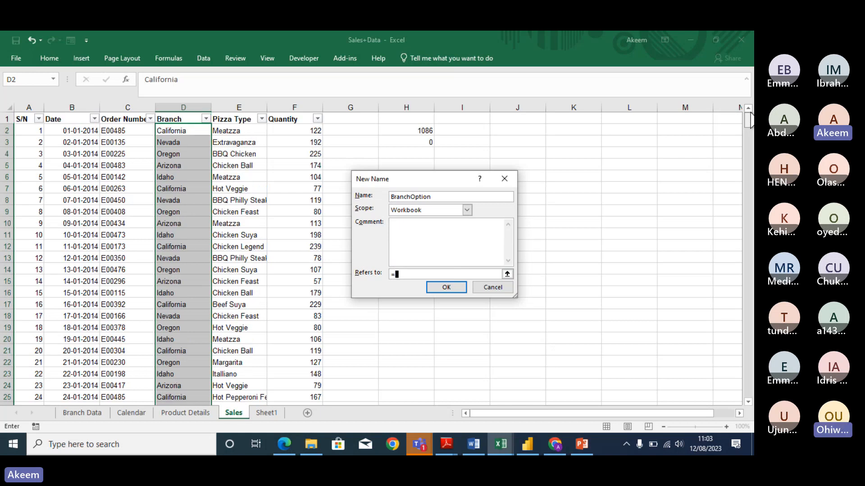
left_click(422, 118)
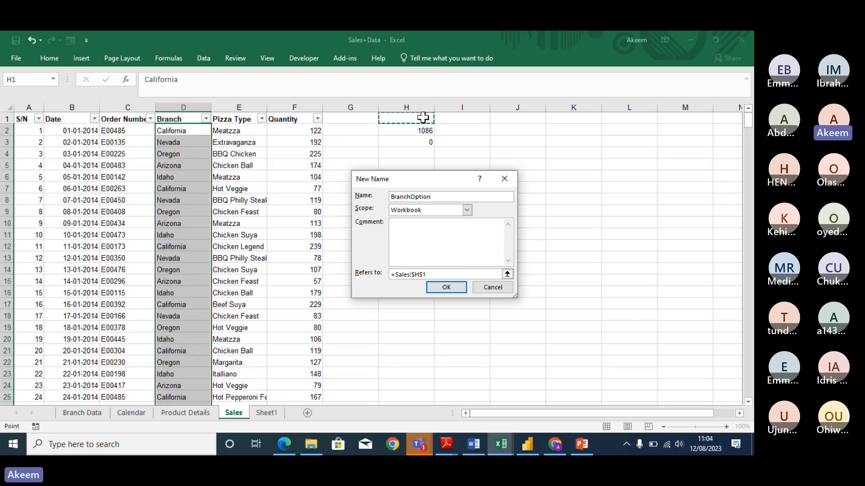
left_click(444, 286)
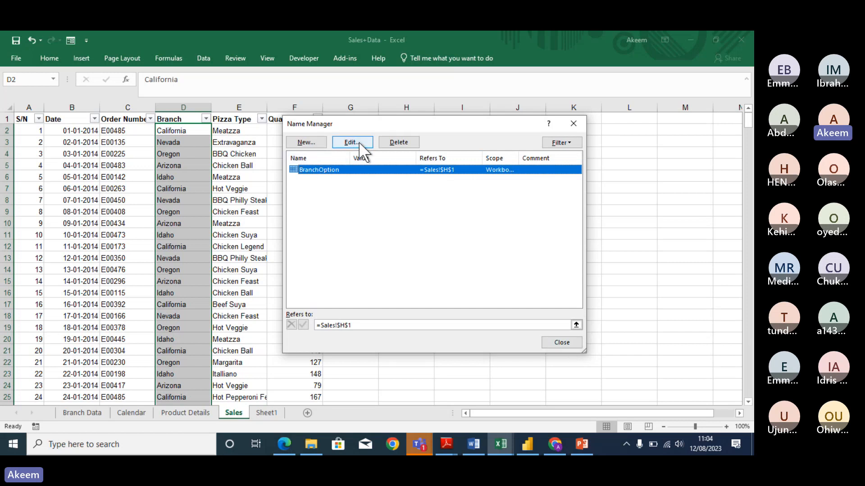
Step: Start another new name, check ChatGPT's suggested name for the product range, and enter ProductOption as its name
left_click(317, 141)
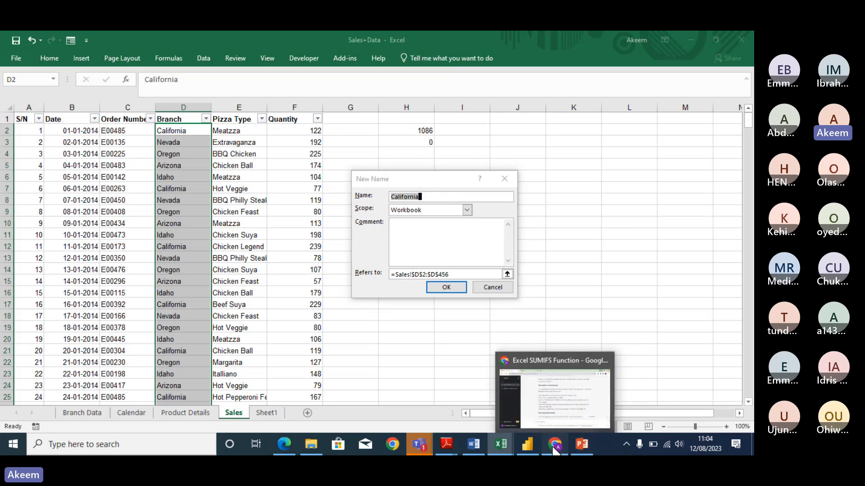
left_click(552, 383)
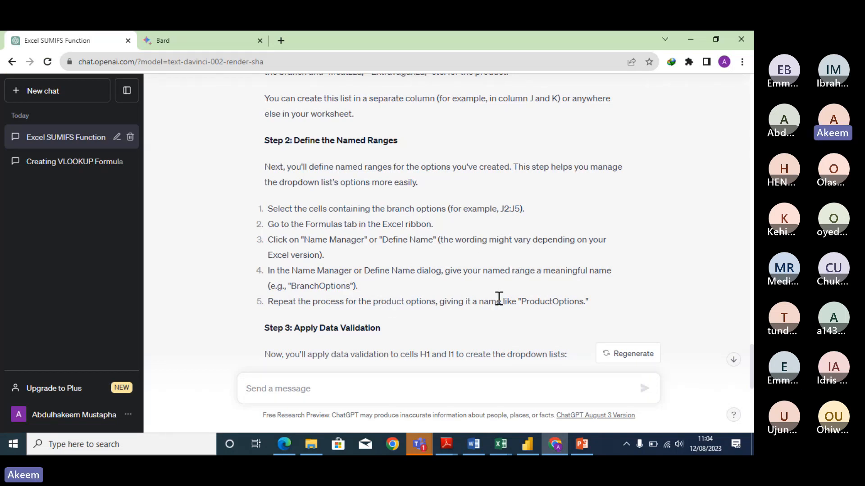
left_click(690, 39)
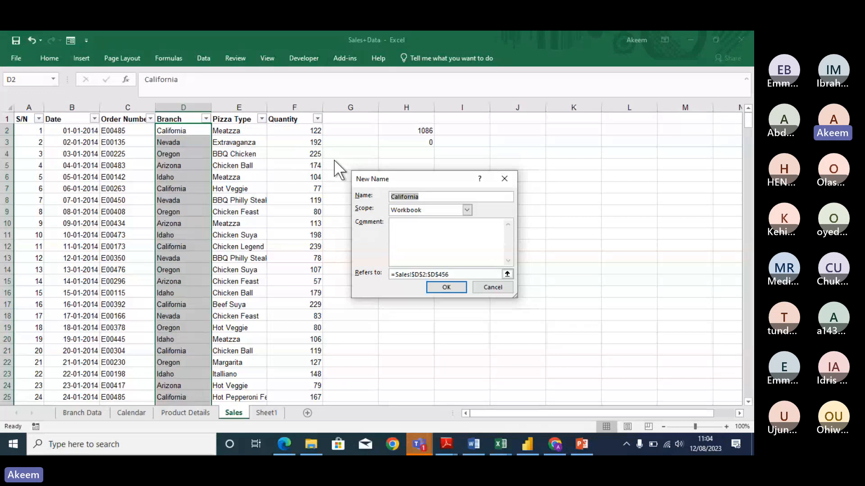
type("ProductOption")
Step: Set the ProductOption reference to the Pizza Type values in E2:E456 of the Sales sheet
left_click(457, 273)
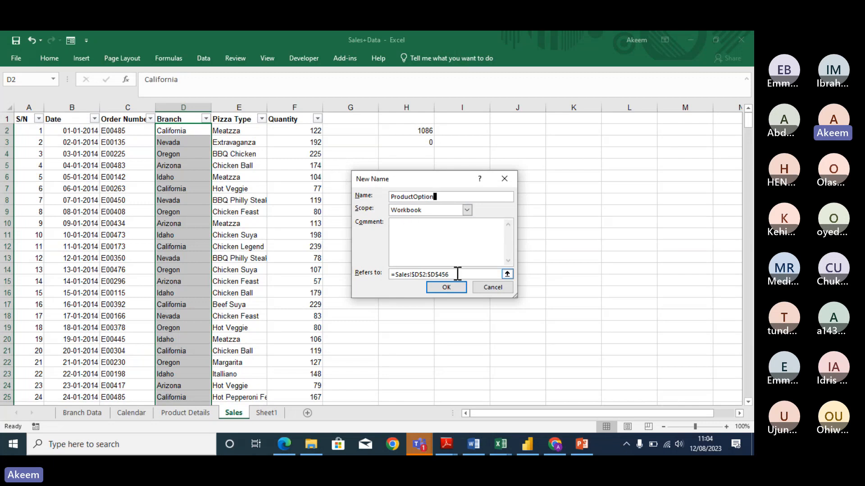
key("BackSpace")
key("BackSpace")
key("BackSpace")
key("BackSpace")
key("BackSpace")
key("BackSpace")
key("BackSpace")
key("BackSpace")
key("BackSpace")
key("BackSpace")
key("BackSpace")
key("BackSpace")
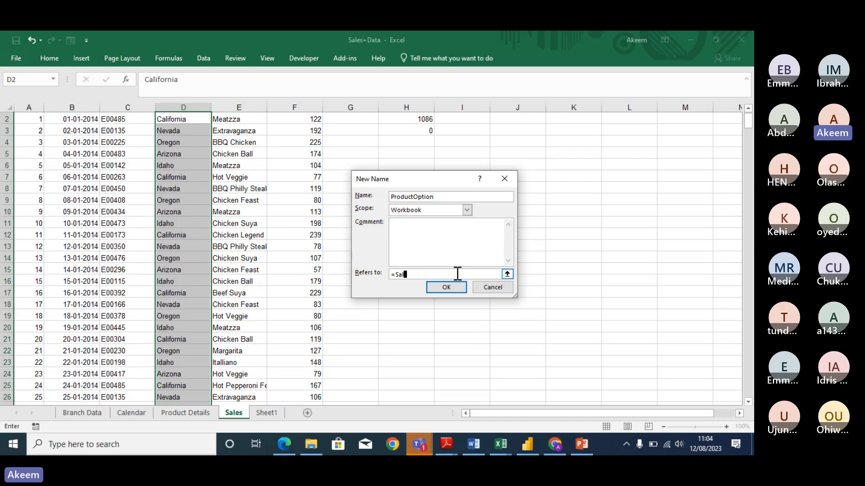
key("BackSpace")
key("BackSpace")
left_click(251, 118)
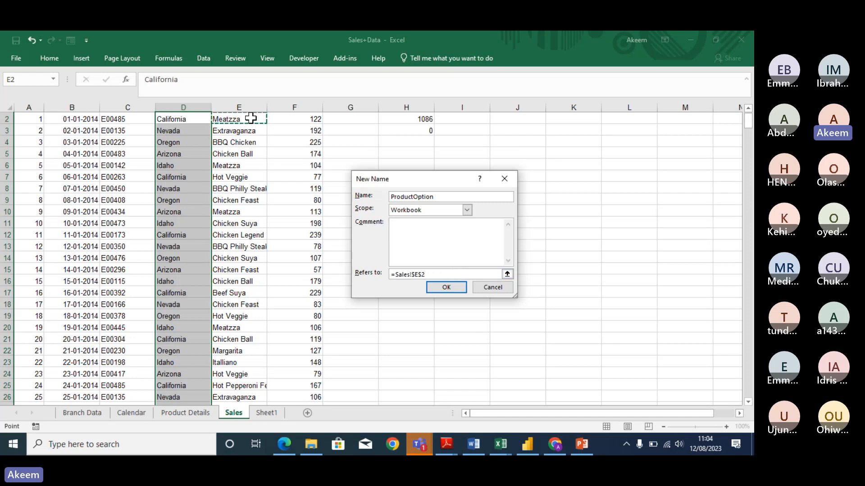
key("ctrl+shift+Down")
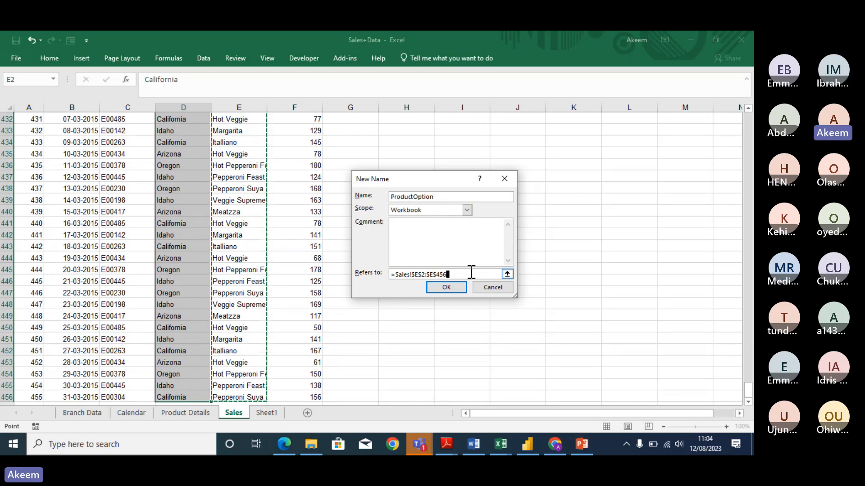
Step: Clear the ProductOption reference, reselect the Pizza Type values in E2:E456 for it, and save the name
key("BackSpace")
key("BackSpace")
key("BackSpace")
key("BackSpace")
key("BackSpace")
key("BackSpace")
key("BackSpace")
key("BackSpace")
key("BackSpace")
key("BackSpace")
key("BackSpace")
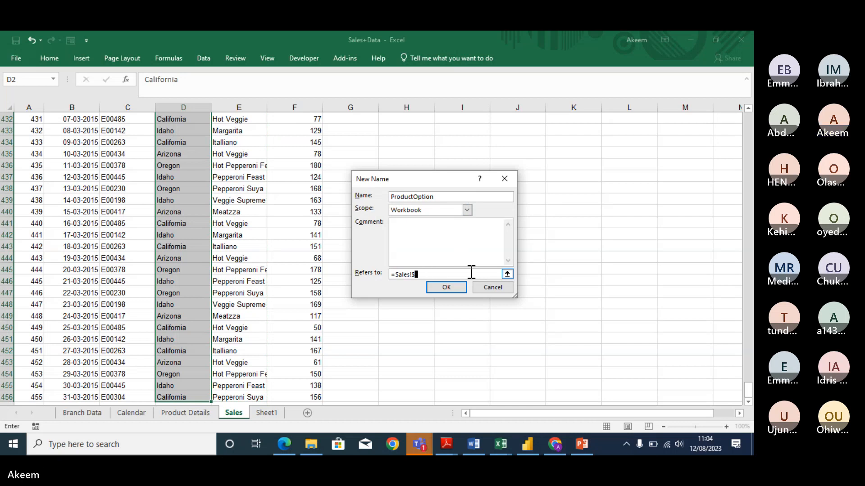
key("BackSpace")
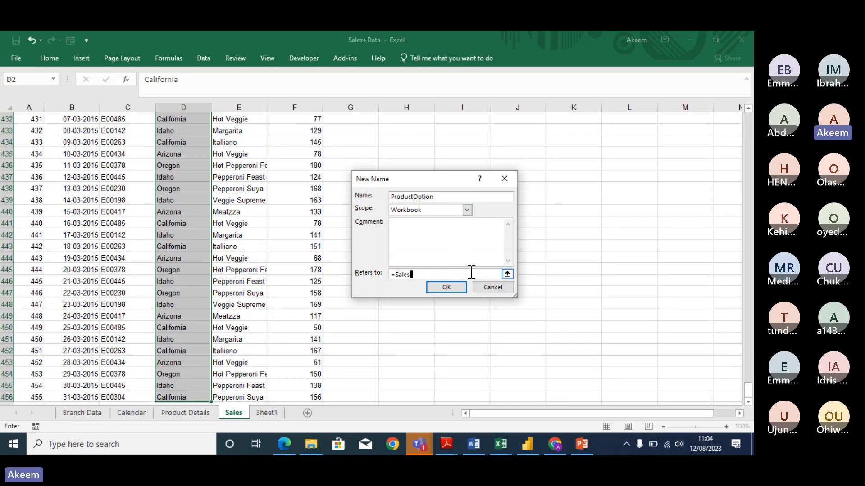
key("BackSpace")
key("BackSpace")
key("BackSpace")
key("BackSpace")
key("BackSpace")
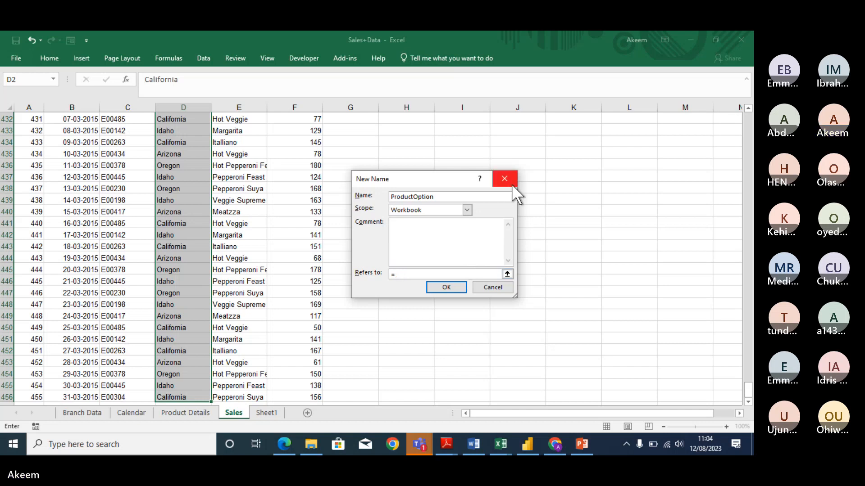
left_click(244, 154)
key("Up")
key("Up")
key("Up")
key("Up")
key("Up")
key("Up")
key("Up")
key("Up")
key("Up")
key("Up")
key("Up")
key("Up")
key("Up")
key("Up")
key("Up")
key("Up")
key("Up")
key("Up")
key("Up")
key("Up")
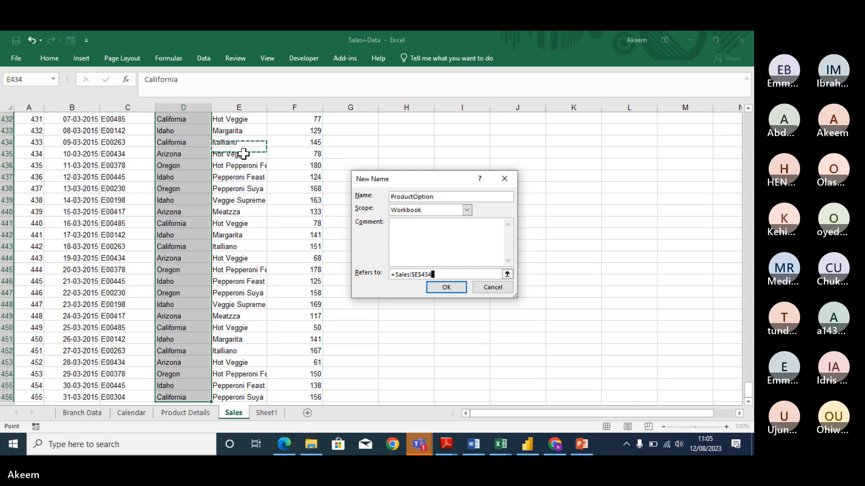
key("Up")
key("Up")
key("Up")
key("Up")
key("Up")
key("Up")
key("Up")
key("Up")
key("Up")
key("Up")
key("Up")
key("Up")
key("Up")
key("Up")
key("Up")
key("Up")
key("Up")
key("Up")
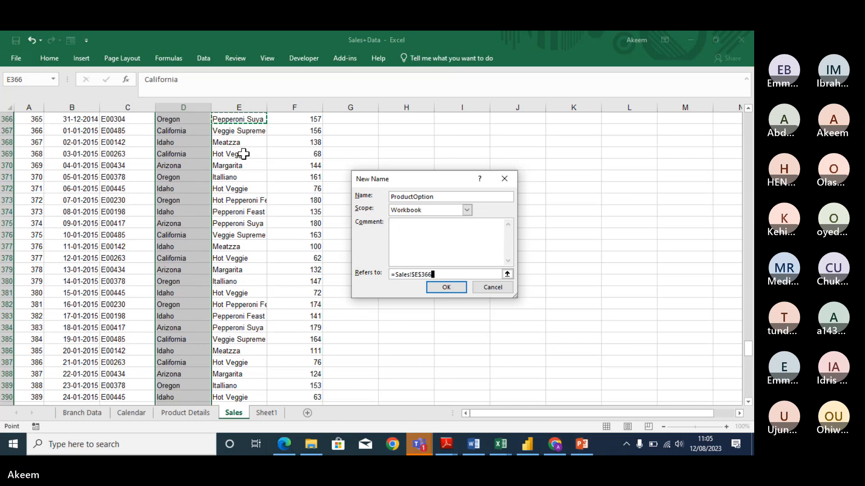
key("ctrl+Up")
left_click(236, 134)
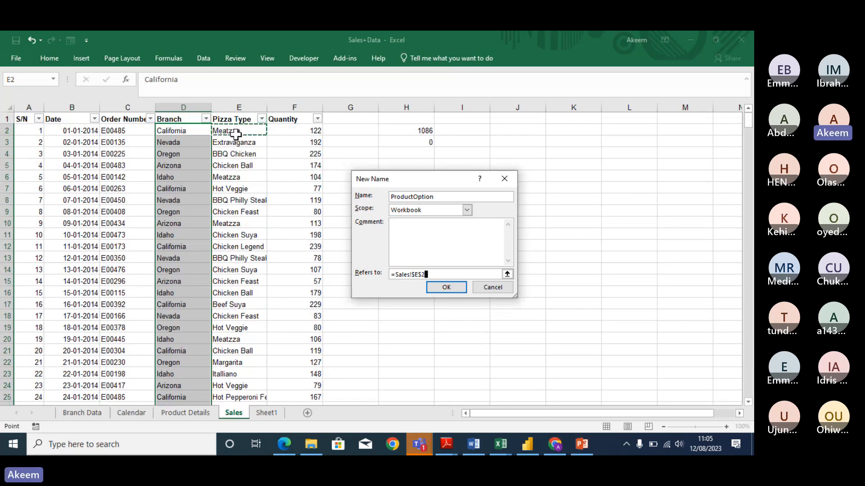
key("ctrl+shift+Down")
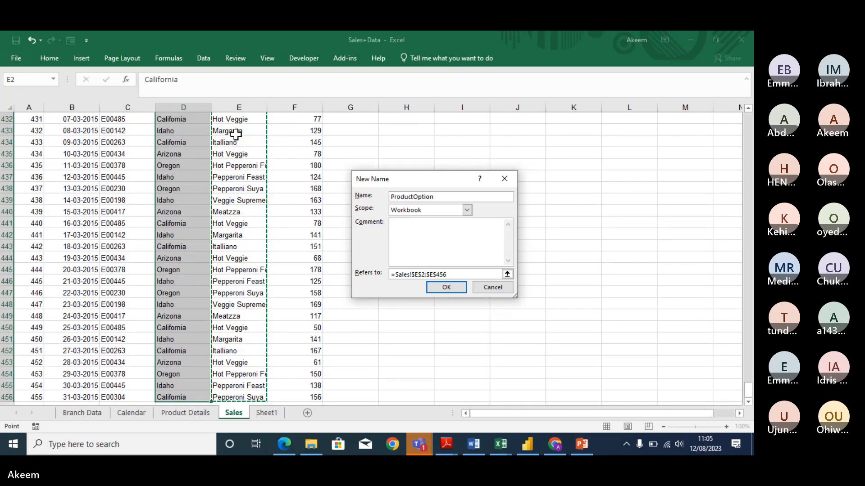
left_click(447, 286)
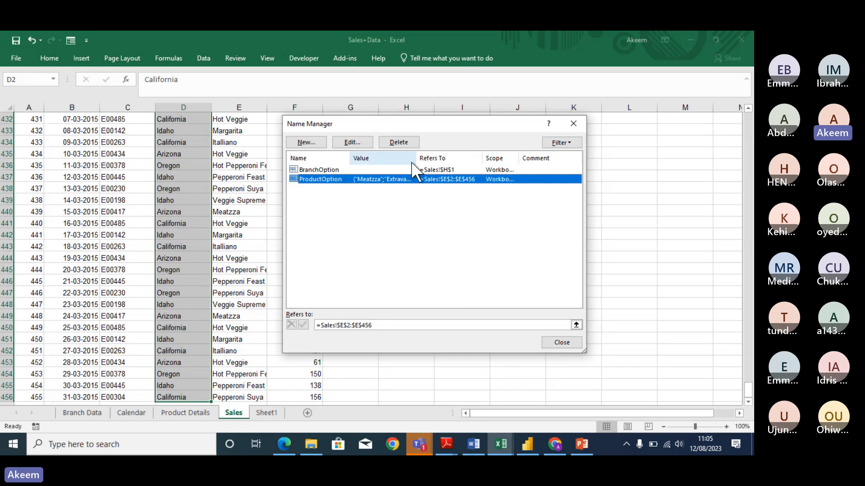
Step: Edit BranchOption to refer to the Branch values in D2:D456 of the Sales sheet, save it, and close the Name Manager
left_click(426, 167)
double_click(426, 169)
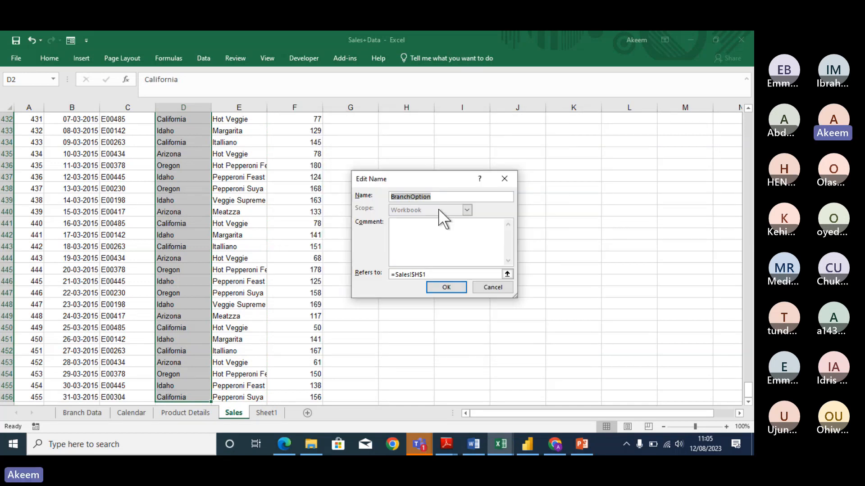
left_click(452, 273)
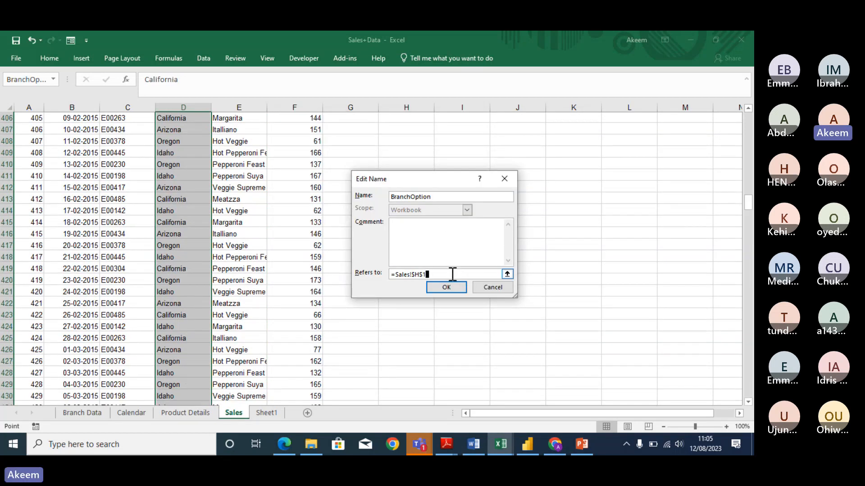
key("BackSpace")
key("BackSpace")
key("BackSpace")
key("BackSpace")
key("BackSpace")
key("BackSpace")
key("BackSpace")
key("BackSpace")
key("BackSpace")
key("BackSpace")
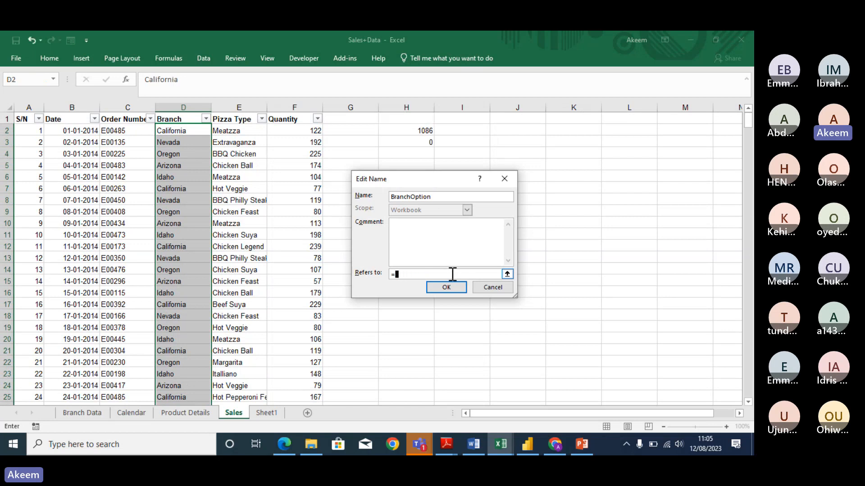
key("BackSpace")
left_click(180, 131)
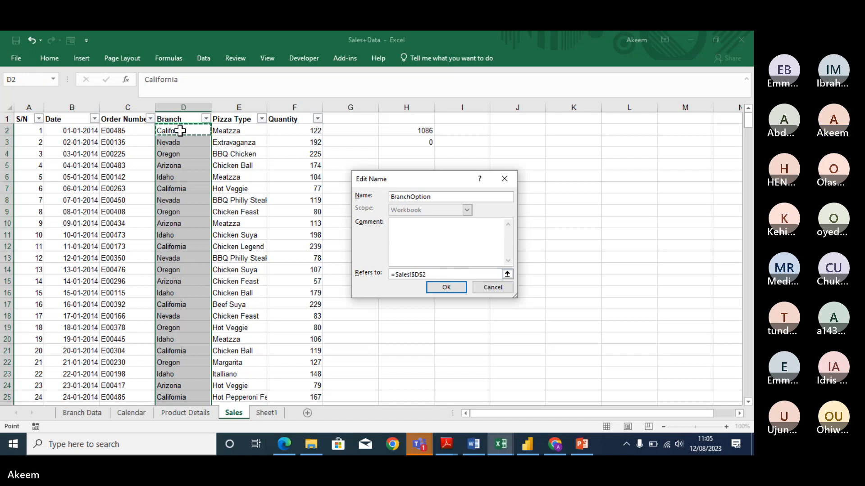
key("ctrl+shift+Down")
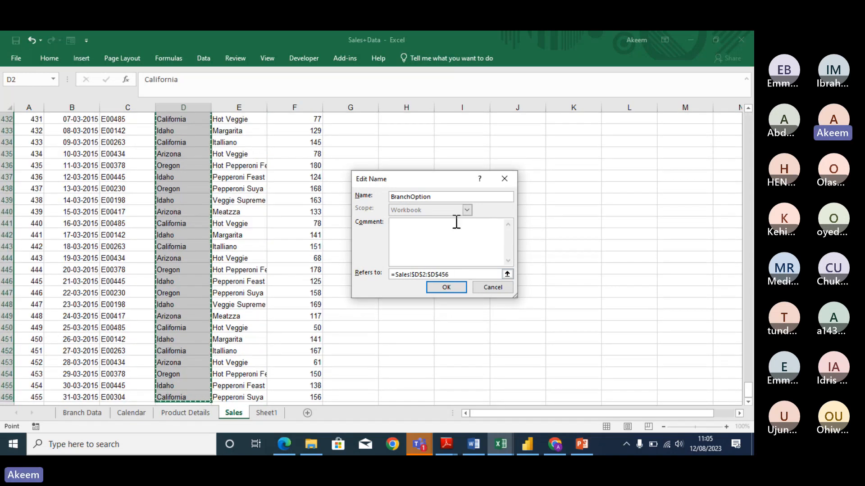
left_click(447, 287)
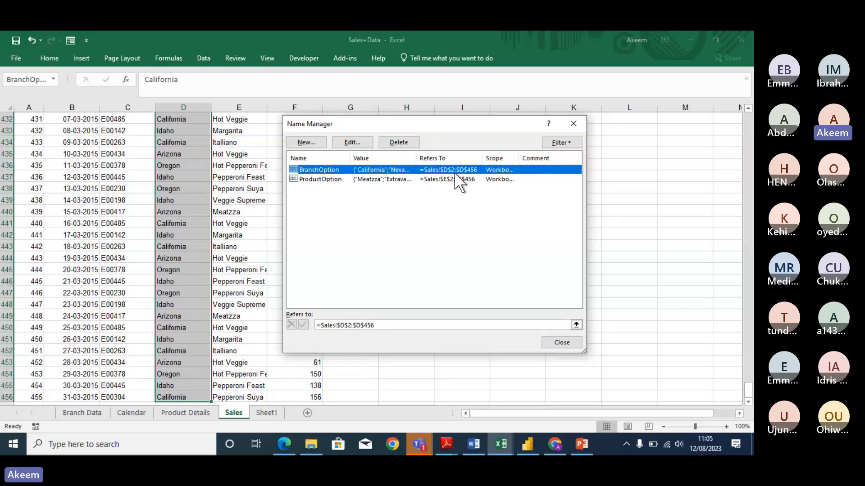
left_click(569, 344)
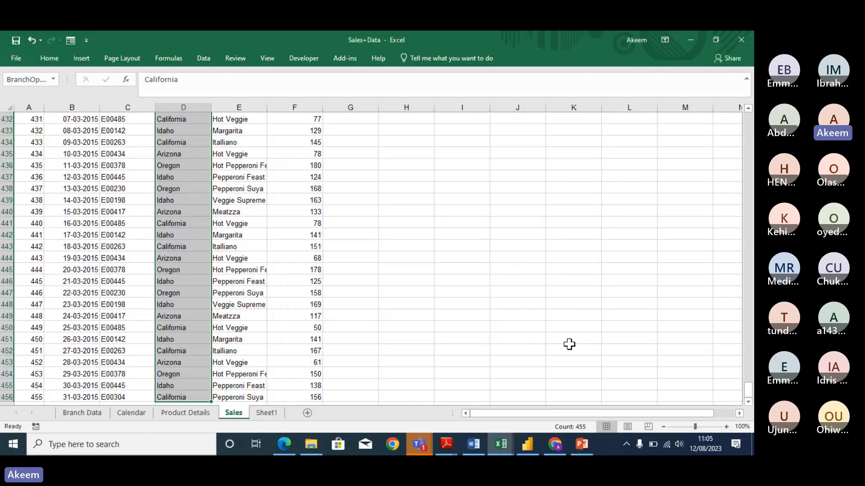
Step: Select cell H1 of the Sales sheet, the target cell for the branch drop-down list
left_click(423, 179)
key("Up")
key("Up")
key("Up")
key("Up")
key("Up")
key("Up")
key("Up")
key("Up")
key("Up")
key("Up")
key("Up")
key("Up")
key("Up")
key("Up")
key("Up")
key("Up")
key("Up")
key("Up")
key("Up")
key("Up")
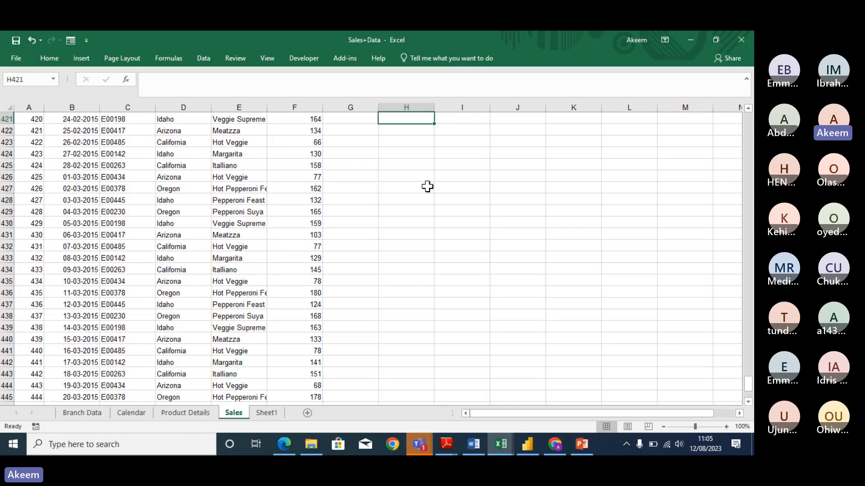
key("ctrl+Up")
key("ctrl+Up")
key("ctrl+Up")
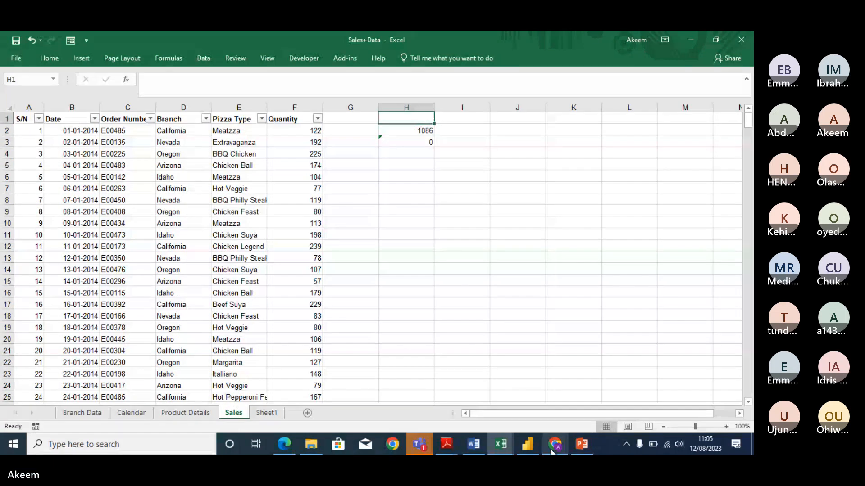
mouse_move(555, 451)
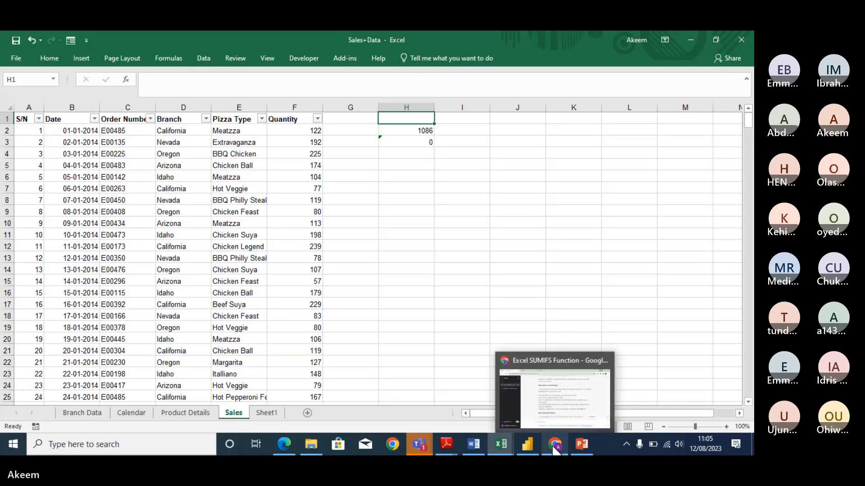
Step: Check the drop-down list instructions in ChatGPT, return to the Sales+Data workbook in Excel, and open Data Validation for cell H1
left_click(567, 398)
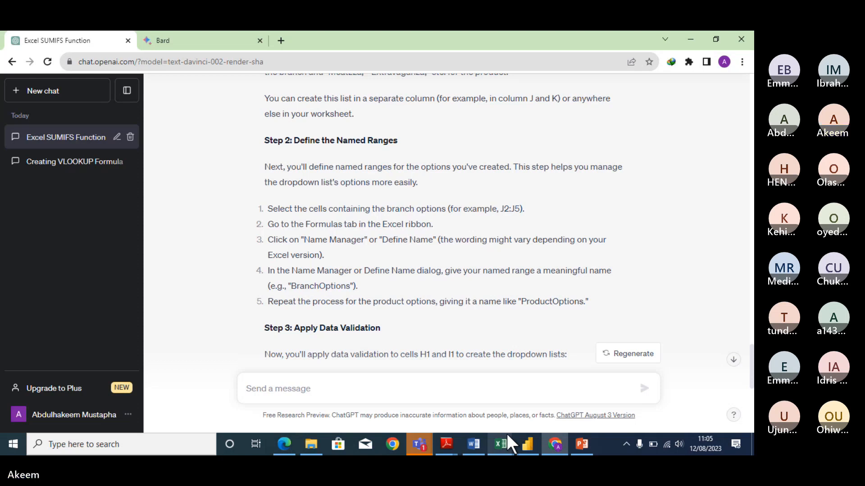
mouse_move(504, 436)
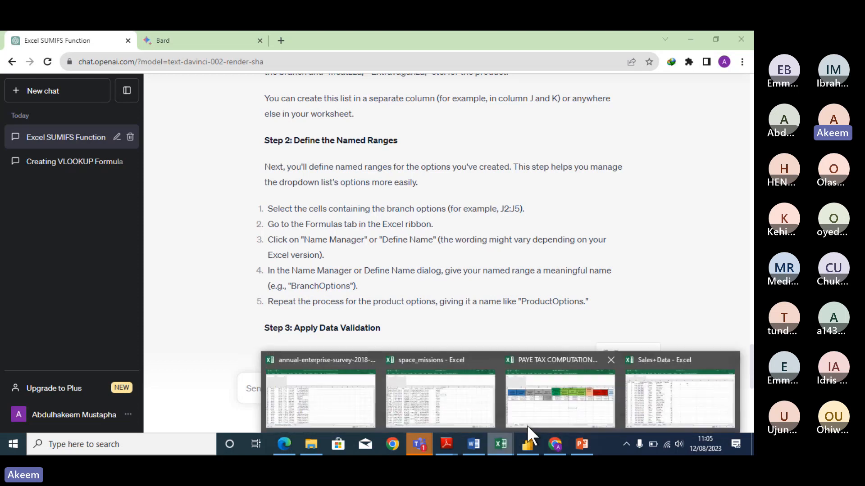
left_click(642, 402)
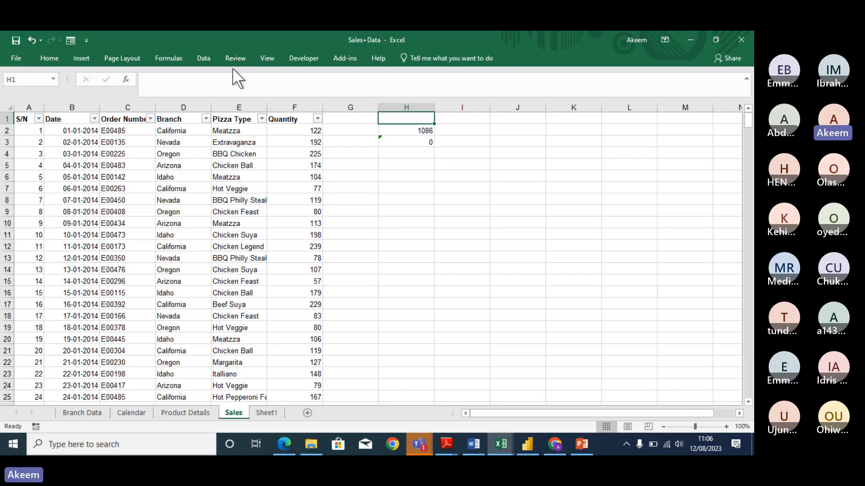
left_click(204, 58)
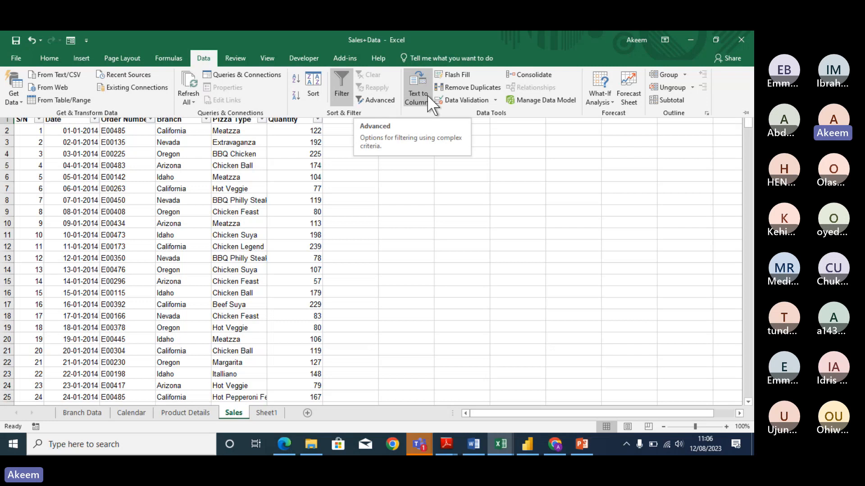
left_click(464, 100)
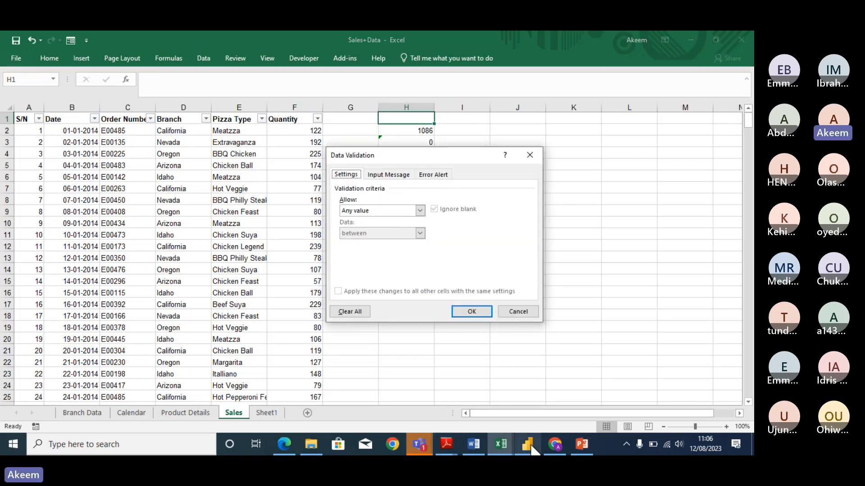
Step: Switch to ChatGPT to read "Step 3: Apply Data Validation" and return to the Sales+Data workbook in Excel
left_click(554, 445)
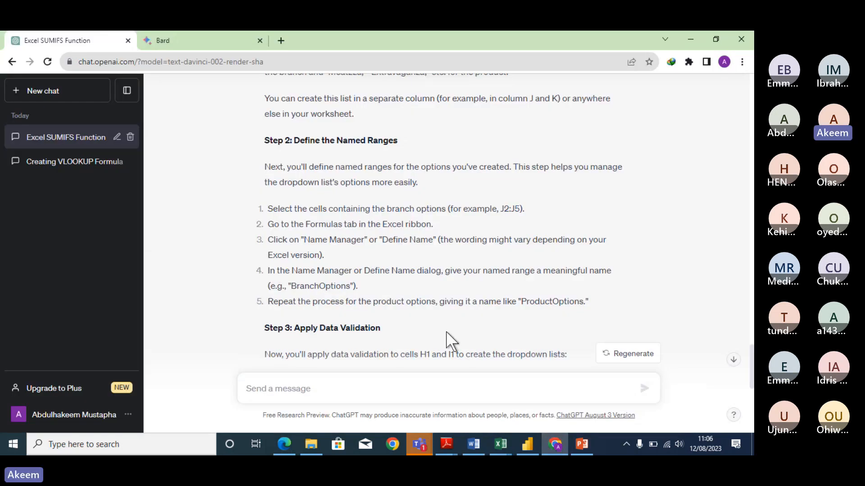
scroll(720, 247, "down", 5)
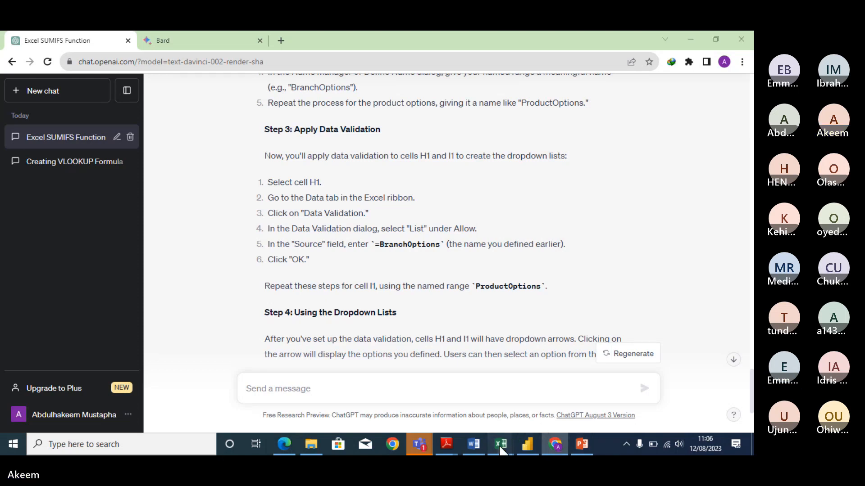
mouse_move(500, 450)
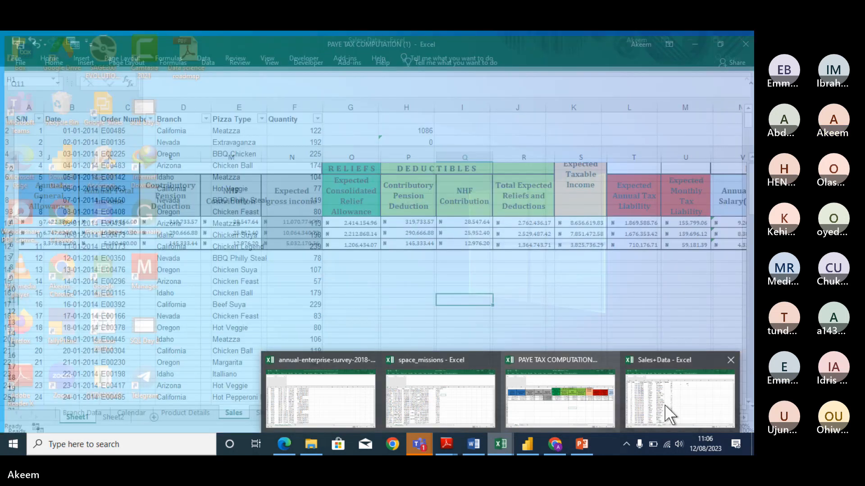
left_click(669, 405)
Step: Set H1's validation to allow a List with the source =BranchOption and apply it
left_click(418, 209)
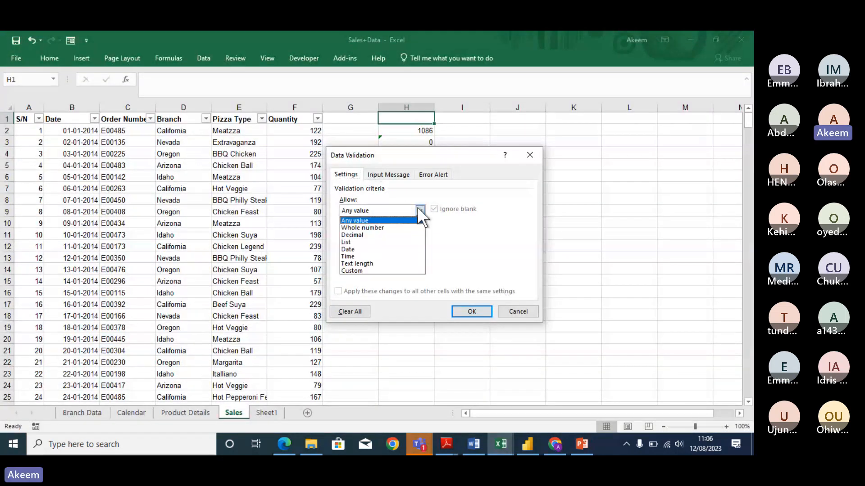
left_click(375, 241)
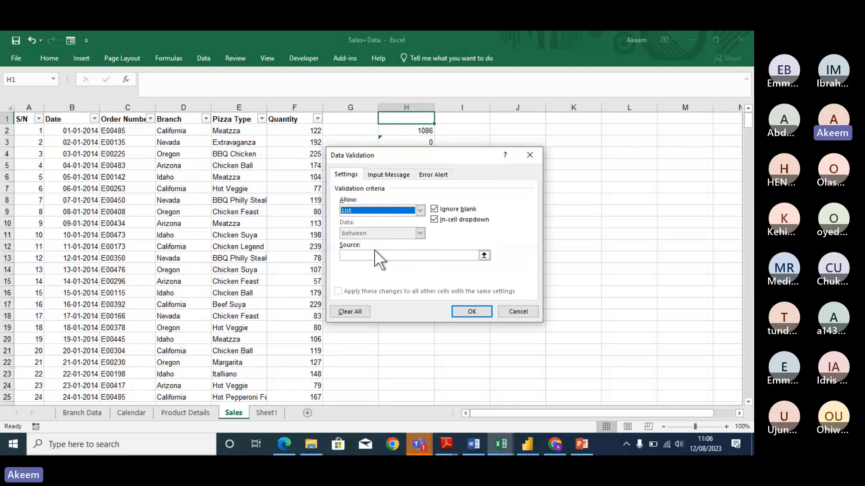
left_click(375, 256)
type("=Br")
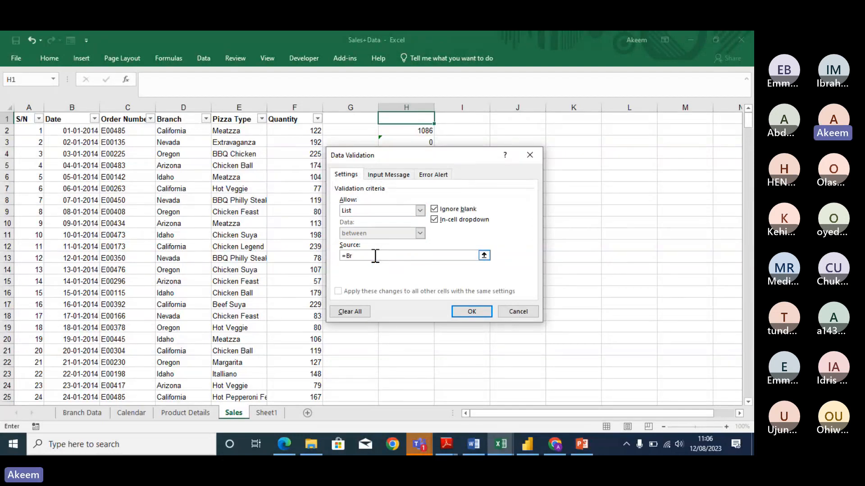
type("anchOption")
left_click(466, 311)
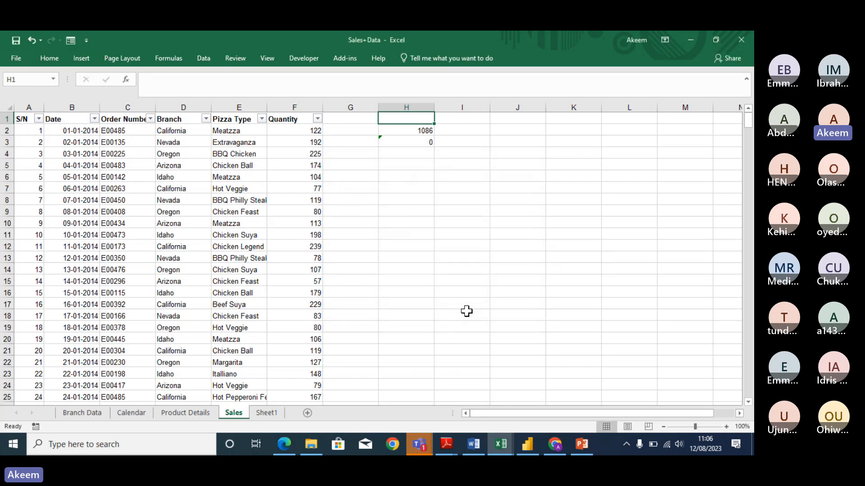
Step: Look through the branch names in H1's drop-down list and choose California
left_click(419, 120)
left_click(436, 120)
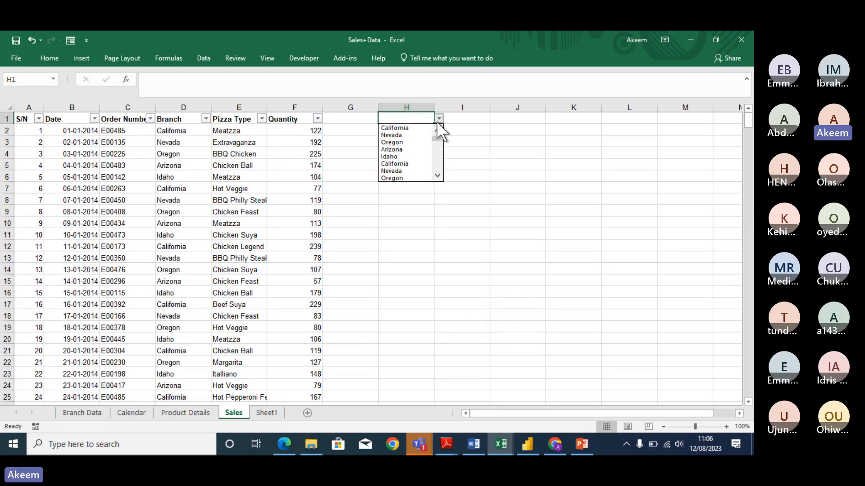
left_click(440, 172)
left_click(440, 172)
left_click(440, 172)
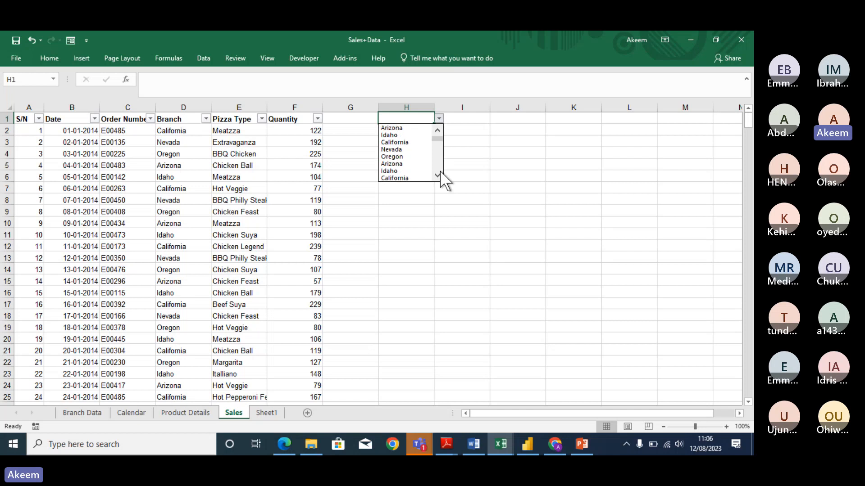
left_click(440, 172)
left_click(440, 172)
left_click(440, 172)
left_click(440, 172)
left_click(440, 172)
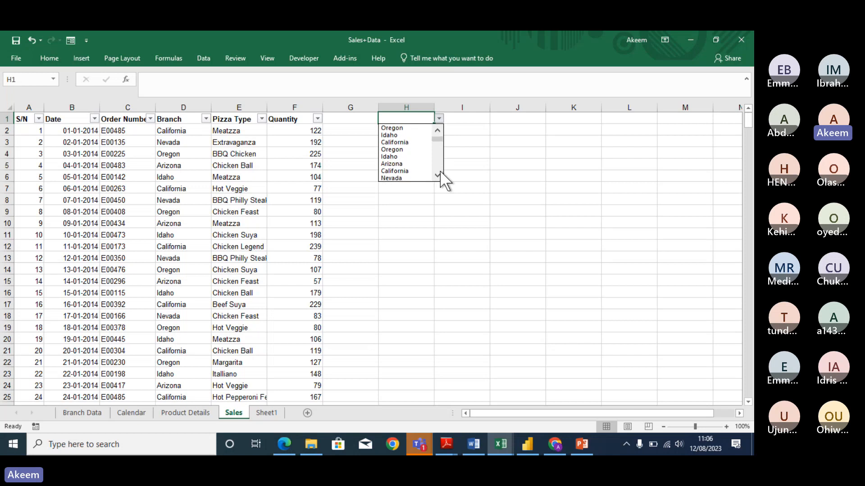
left_click(437, 175)
left_click(437, 175)
left_click(437, 175)
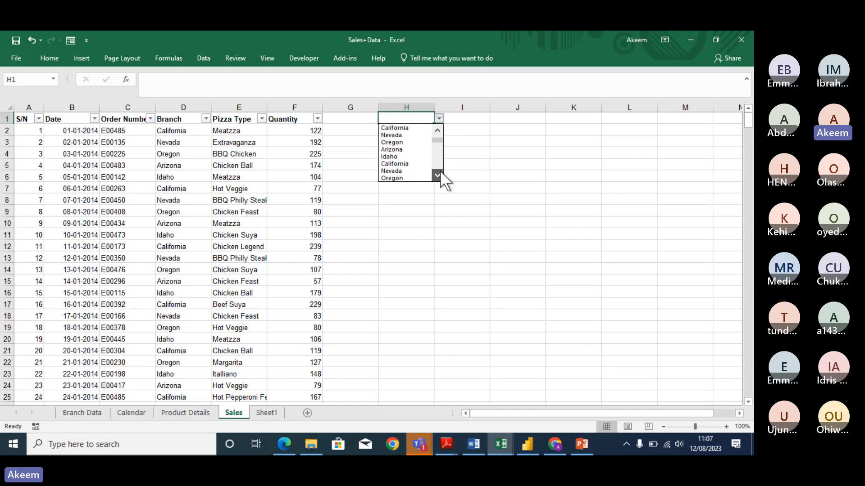
left_click(437, 174)
left_click(438, 174)
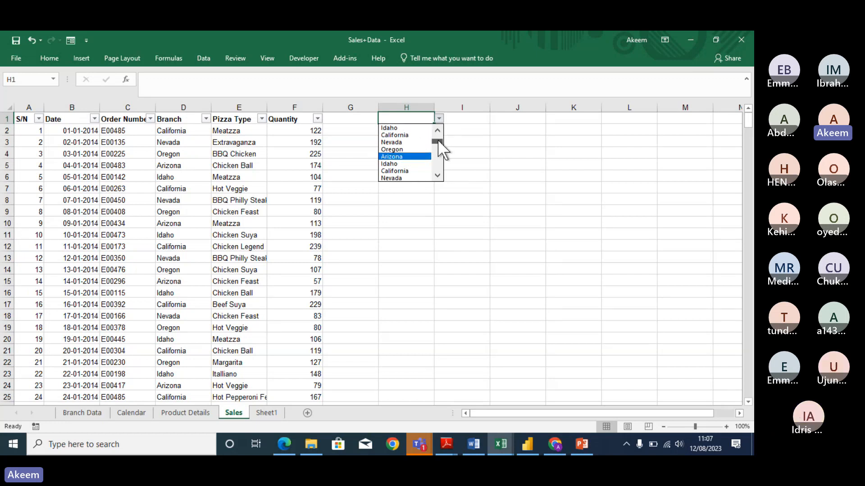
left_click_drag(437, 140, 437, 118)
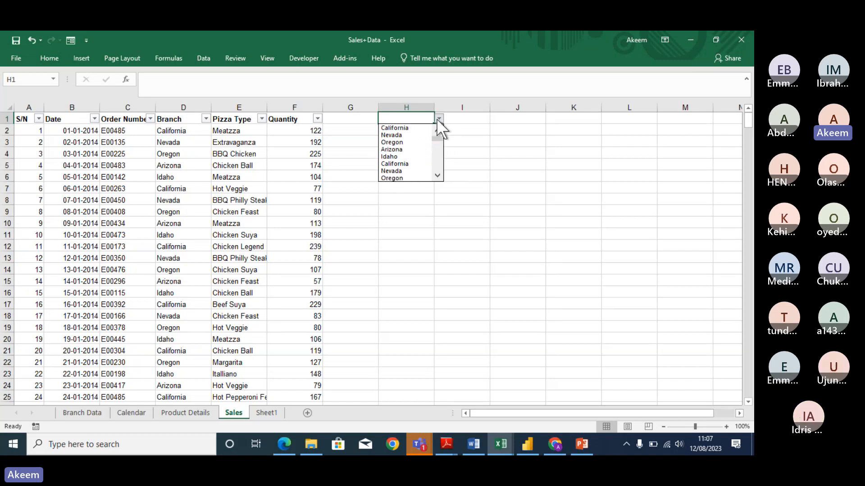
left_click(409, 128)
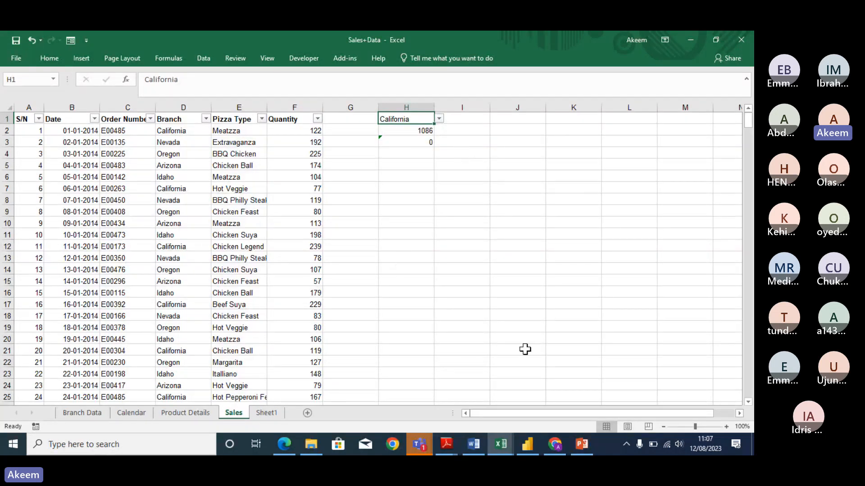
Step: Apply data validation to cell I1, allowing a List with the source =ProductOption
left_click(464, 120)
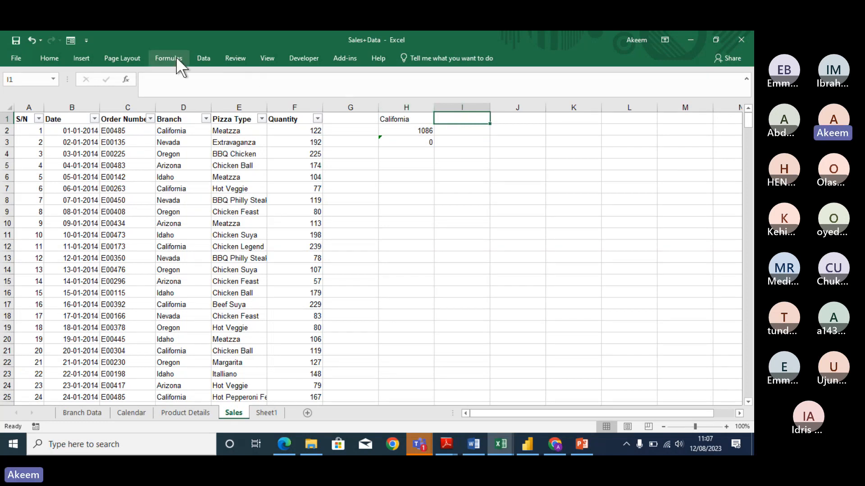
left_click(209, 57)
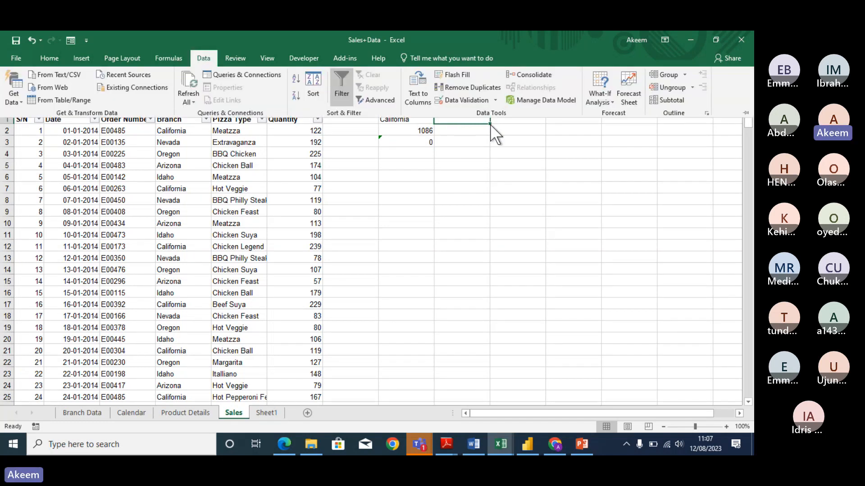
left_click(465, 103)
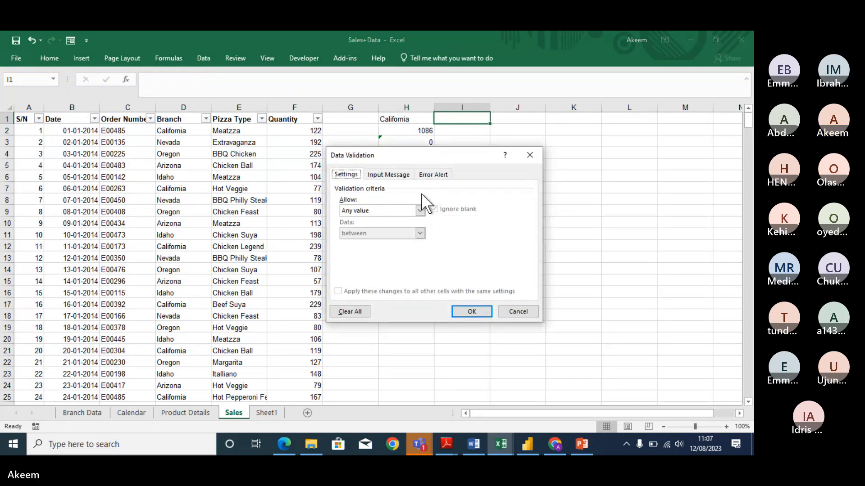
left_click(419, 211)
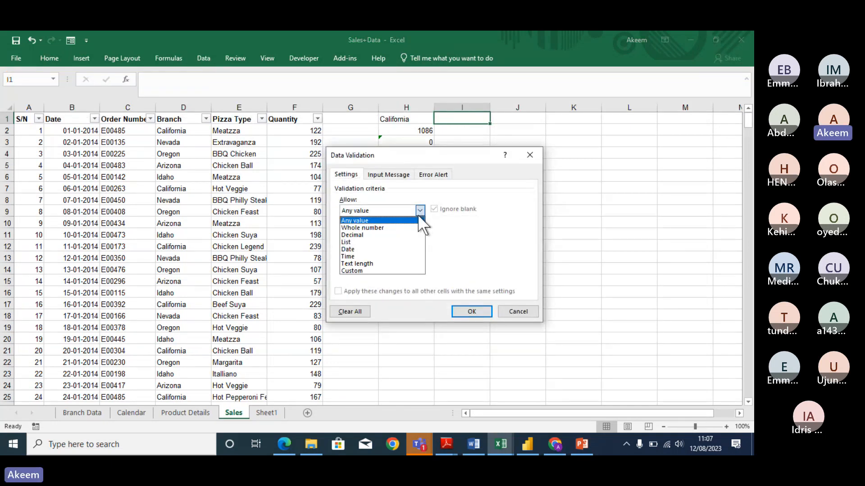
left_click(392, 242)
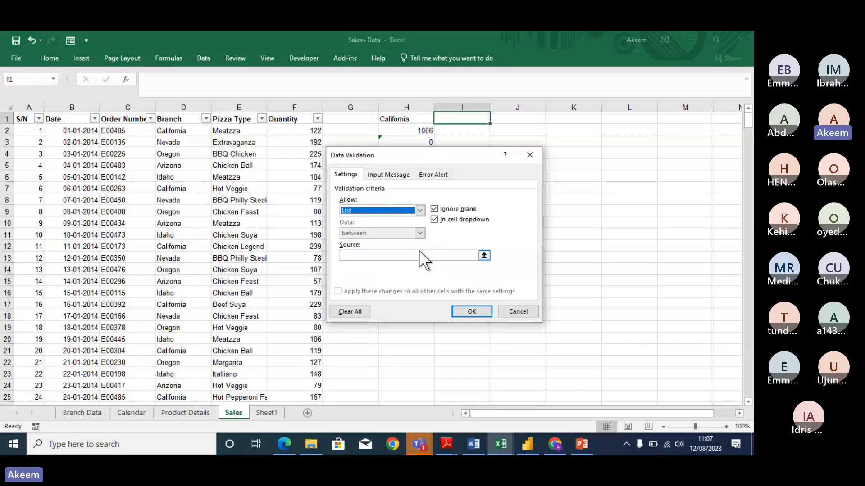
left_click(421, 254)
type("=P")
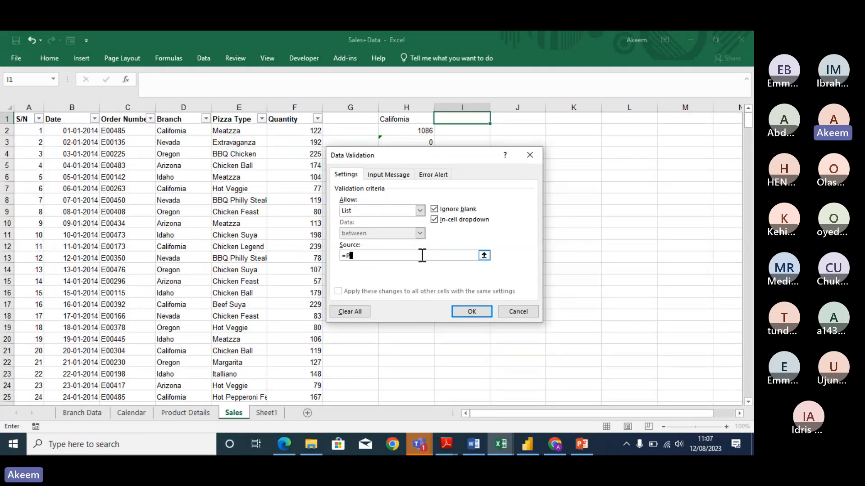
type("roductOptio")
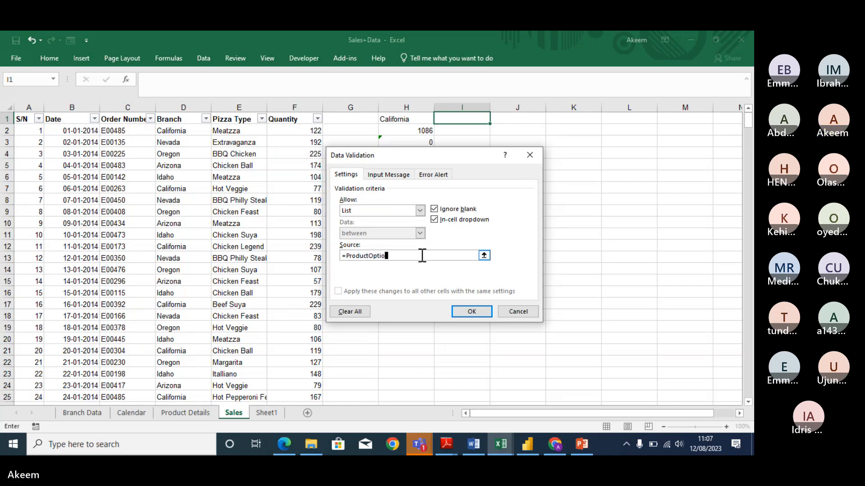
type("n")
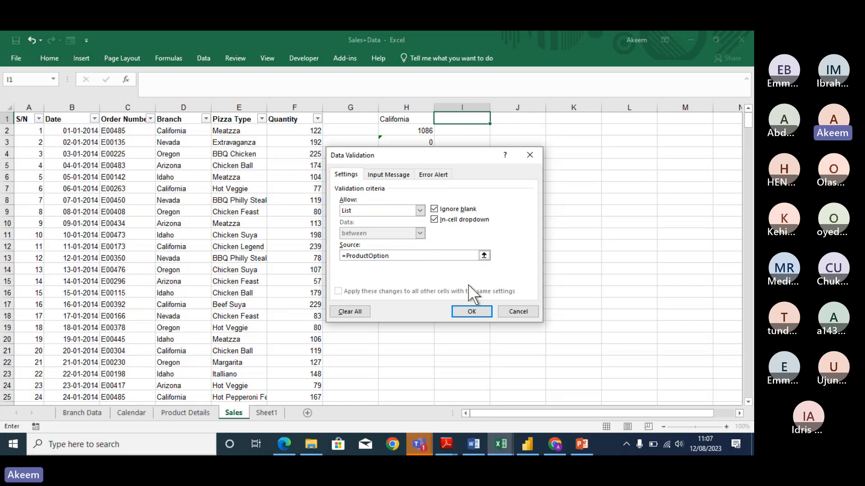
left_click(470, 312)
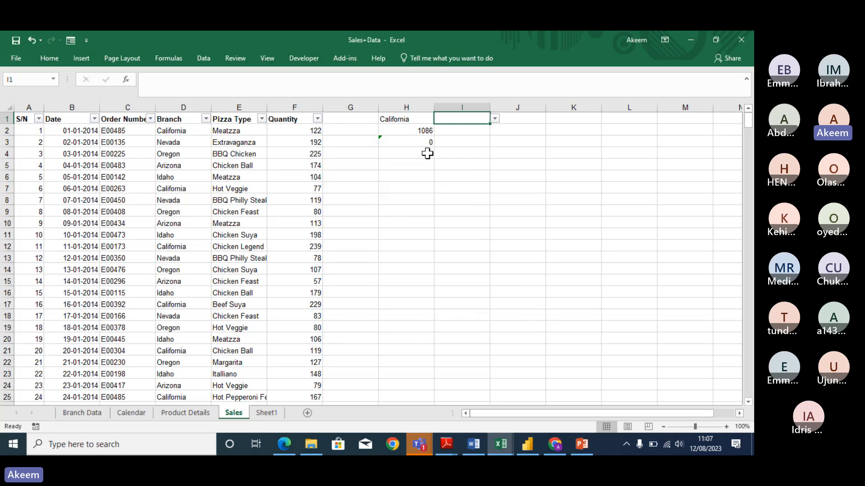
Step: Examine the sum range, criteria ranges and criteria of the SUMIFS formula in H3, leaving the formula as is
left_click(419, 140)
double_click(419, 142)
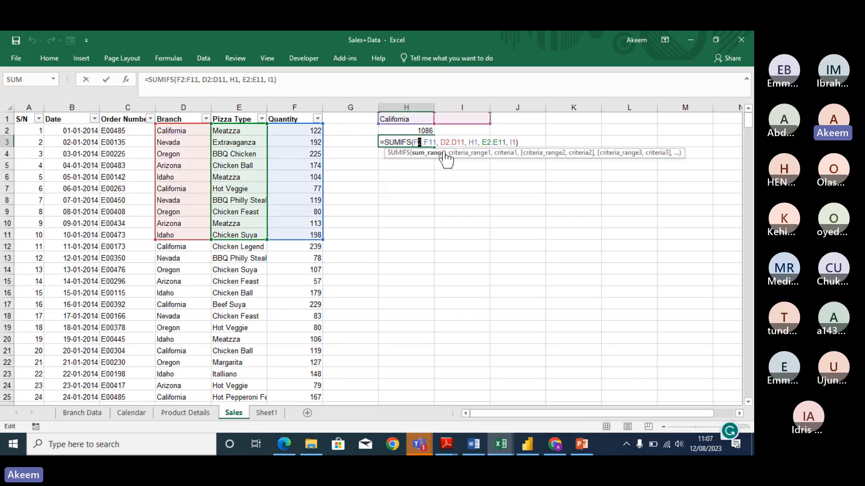
left_click(437, 142)
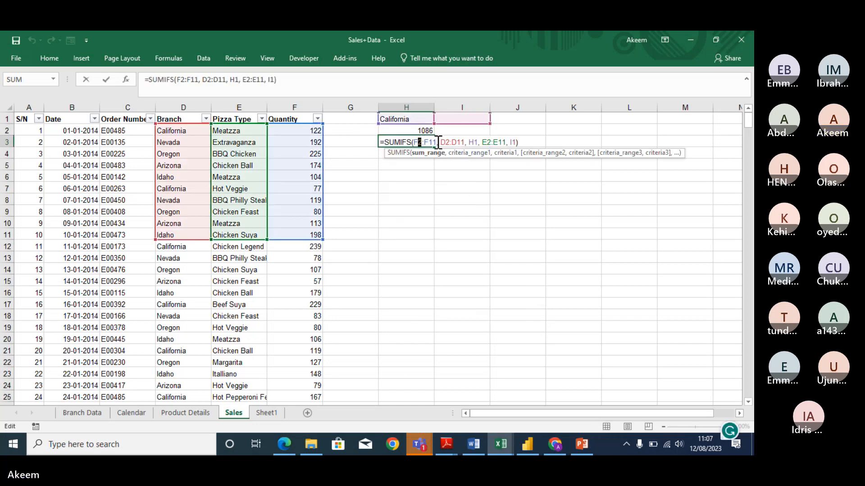
key("shift+Right")
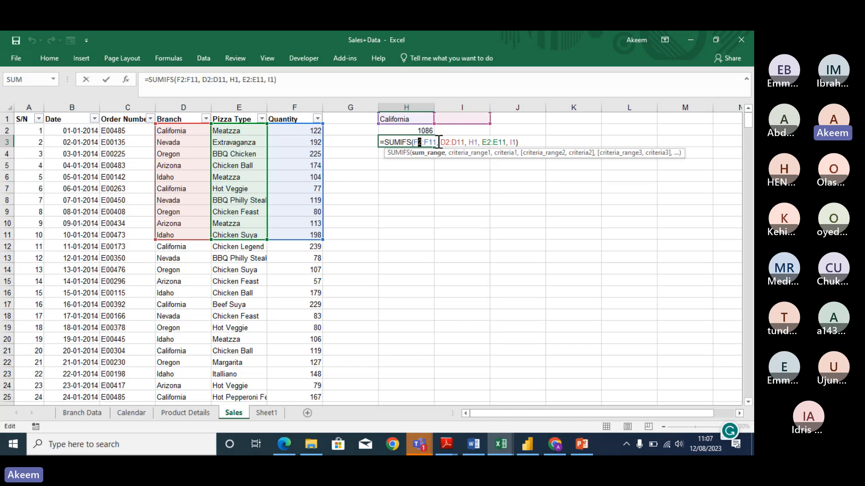
left_click(455, 142)
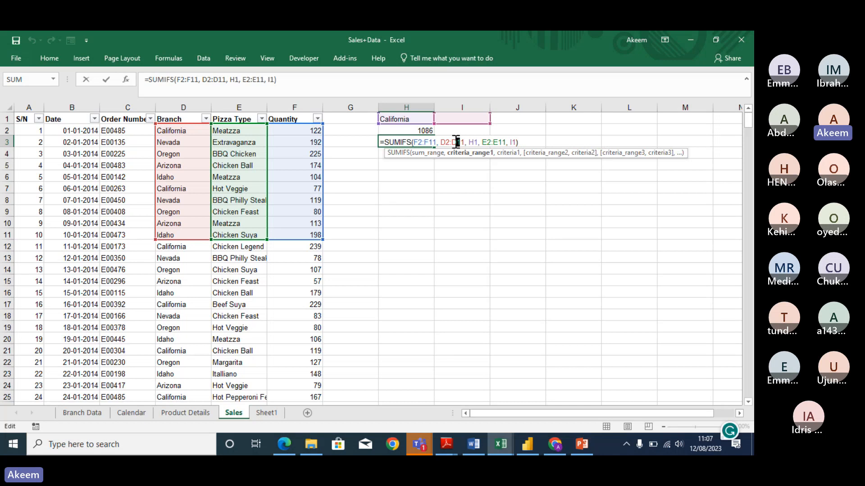
left_click(475, 143)
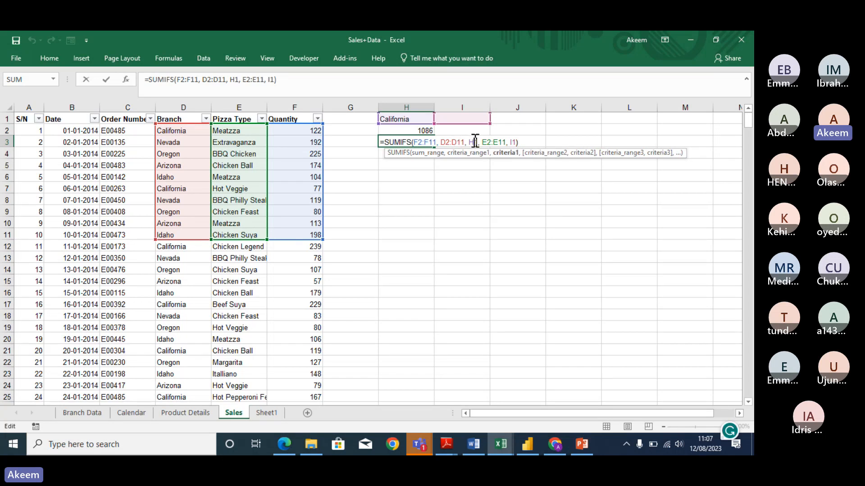
left_click(511, 142)
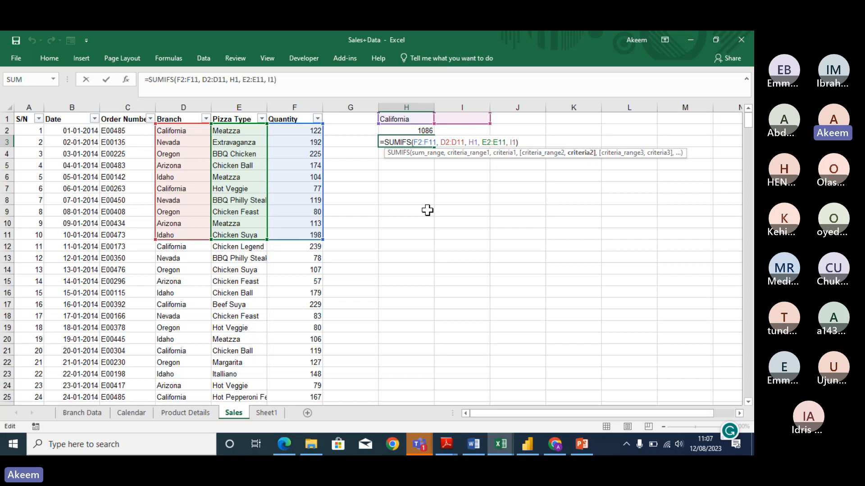
key("Return")
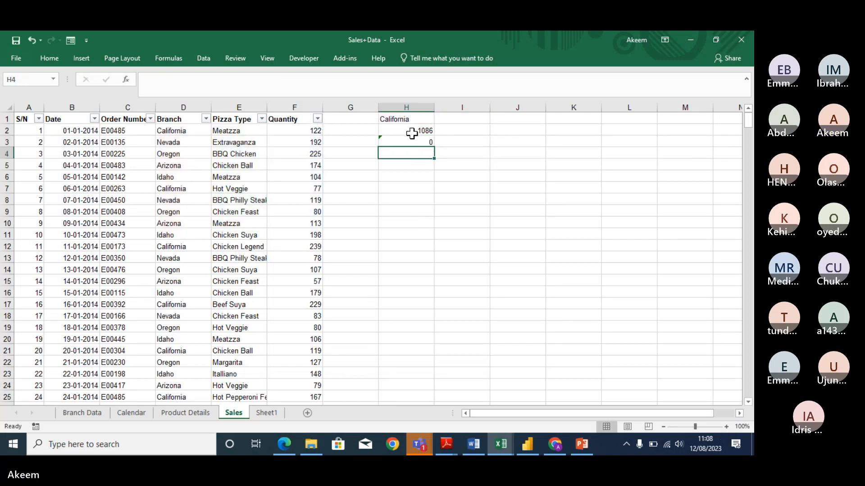
Step: Copy the sum range F2:F456 from H2's SUMIFS formula and replace the sum range in H3's formula with it
left_click(412, 132)
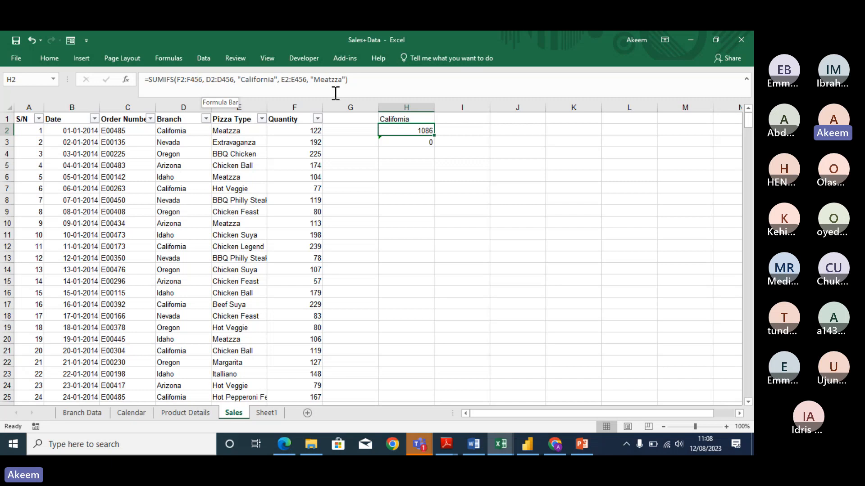
left_click(204, 80)
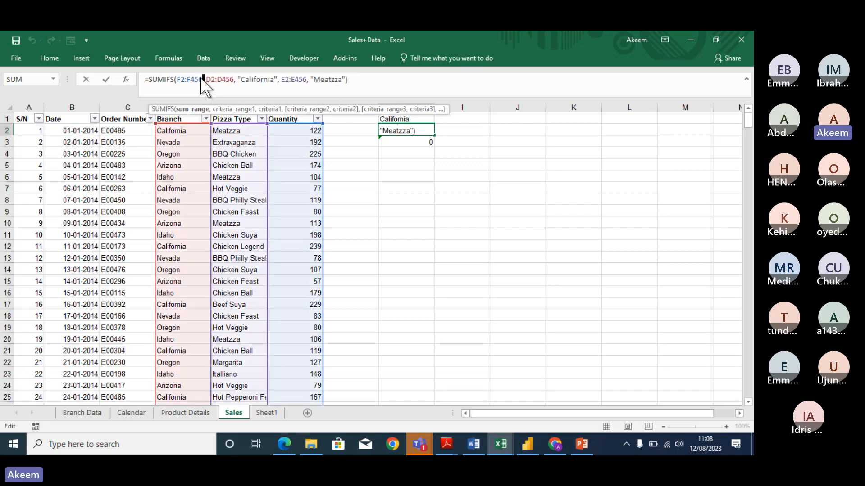
left_click_drag(203, 80, 178, 80)
key("ctrl+c")
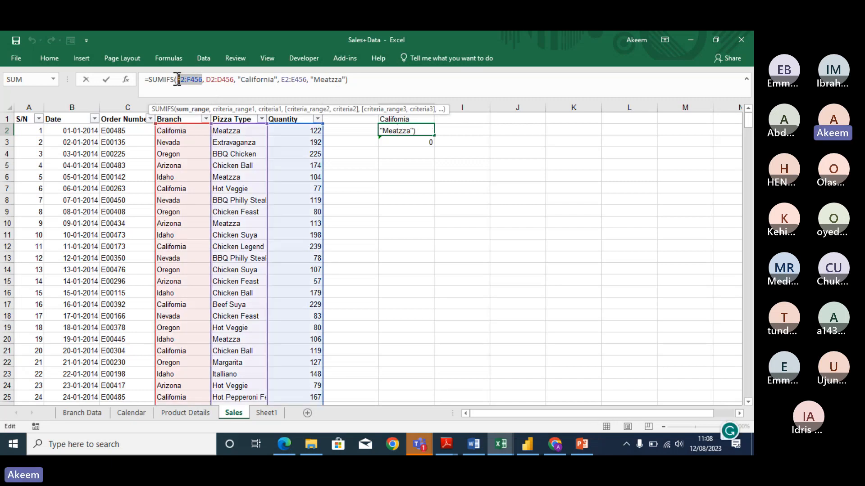
left_click(402, 139)
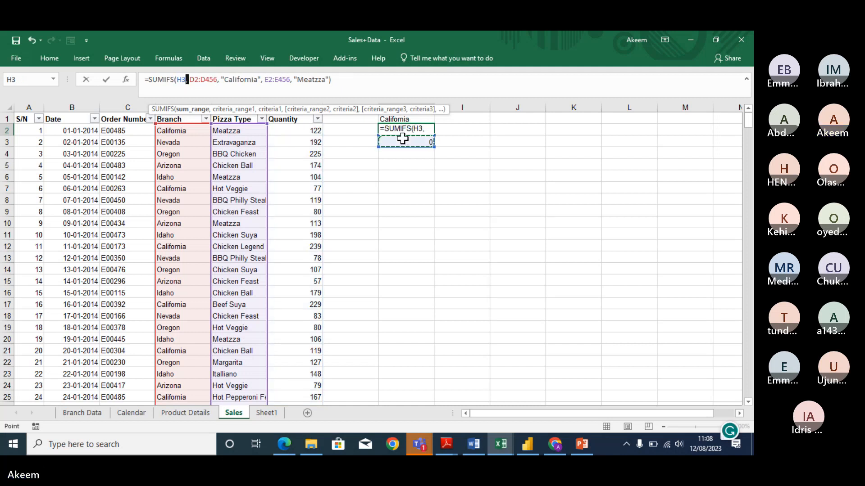
key("ctrl+z")
key("Return")
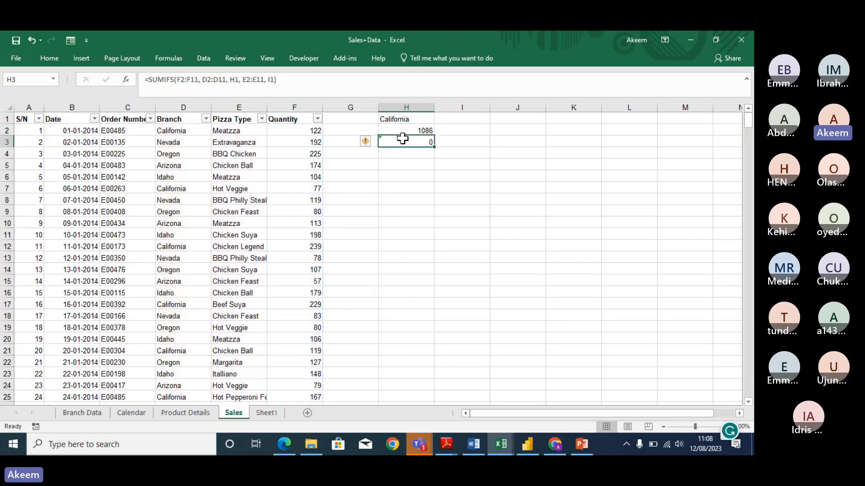
left_click(201, 80)
left_click_drag(199, 80, 178, 80)
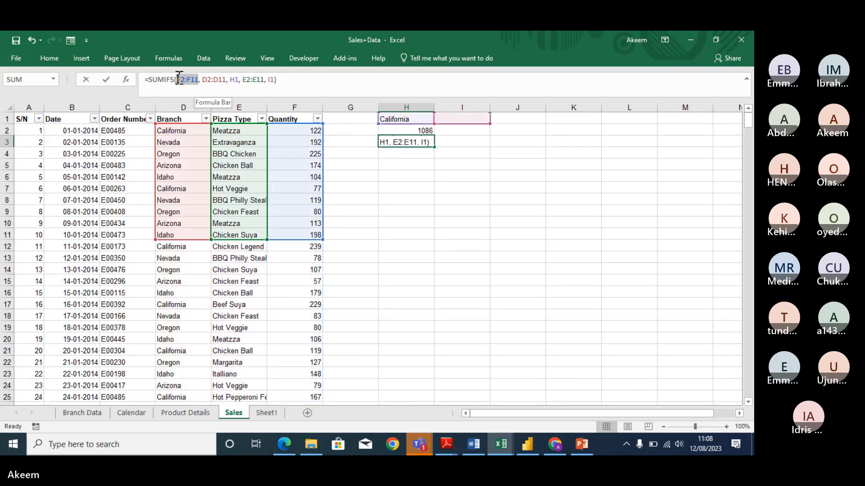
key("ctrl+v")
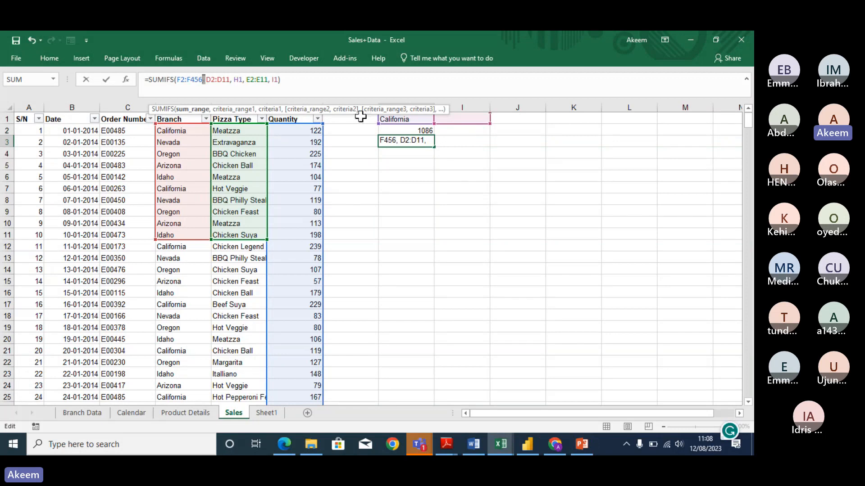
Step: Change the first criteria range in H3's SUMIFS formula to D2:D456
left_click(230, 79)
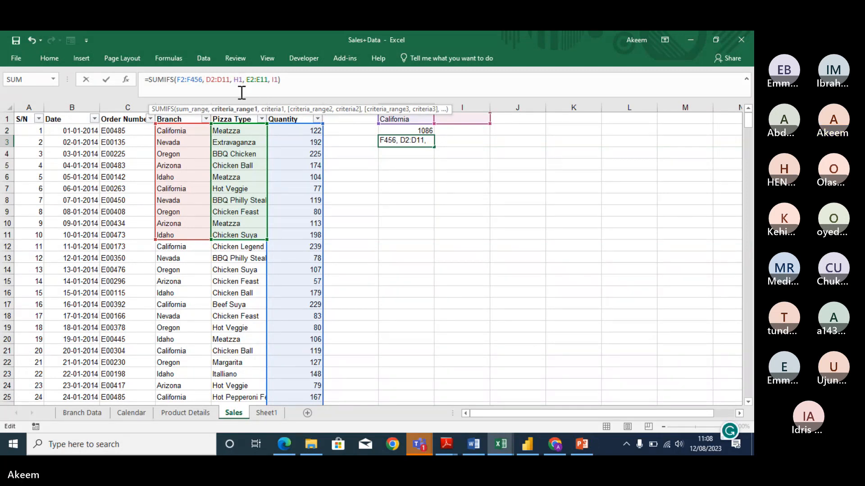
key("BackSpace")
key("BackSpace")
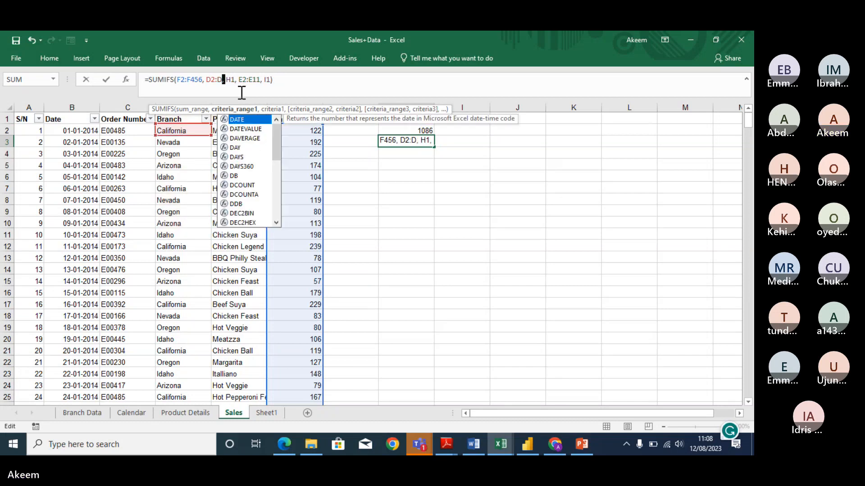
type("456")
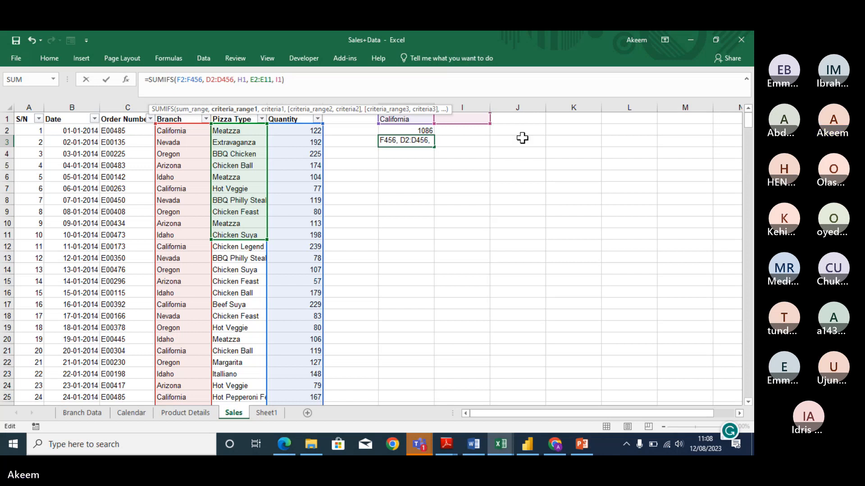
Step: Remove the end row number from the second criteria range in H3's formula, leaving E2:E, and commit it
left_click(272, 80)
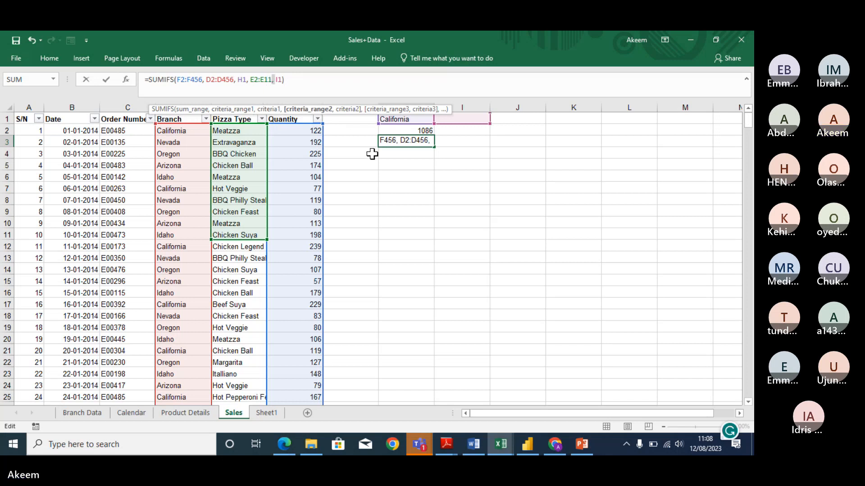
key("BackSpace")
key("BackSpace")
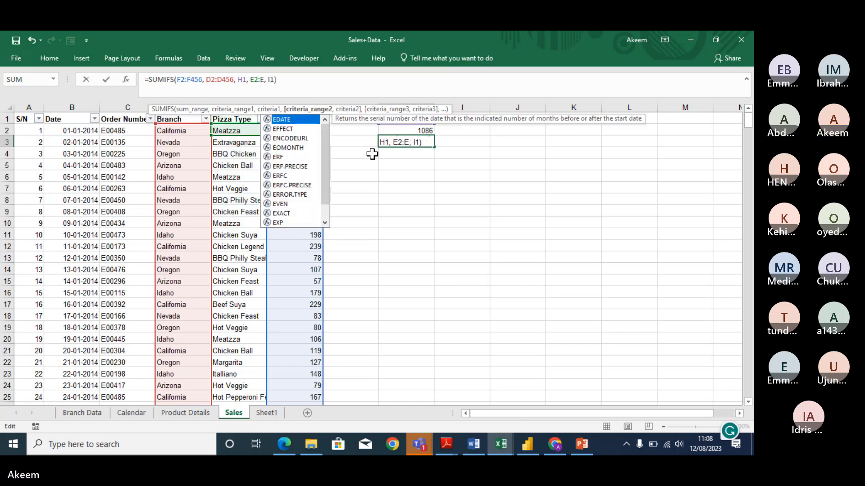
key("Return")
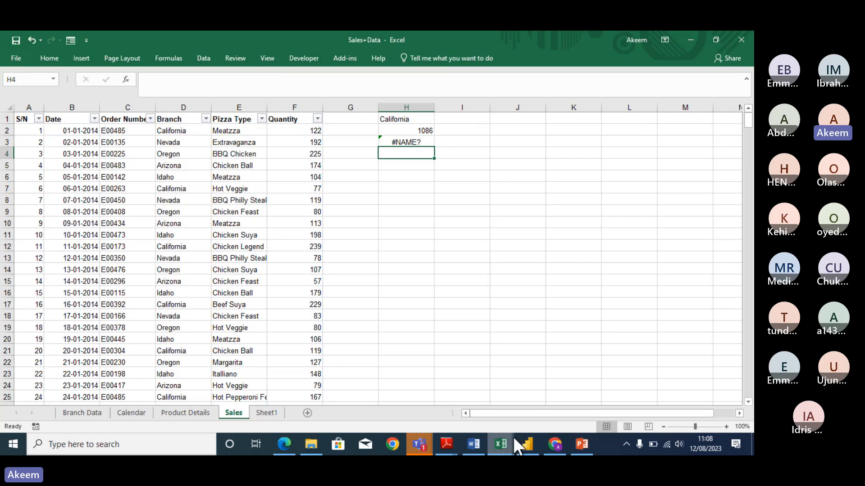
Step: Check the Step 4 formula in the ChatGPT answer, and complete the second criteria range in Excel's cell H3 as E2:E456
left_click(554, 446)
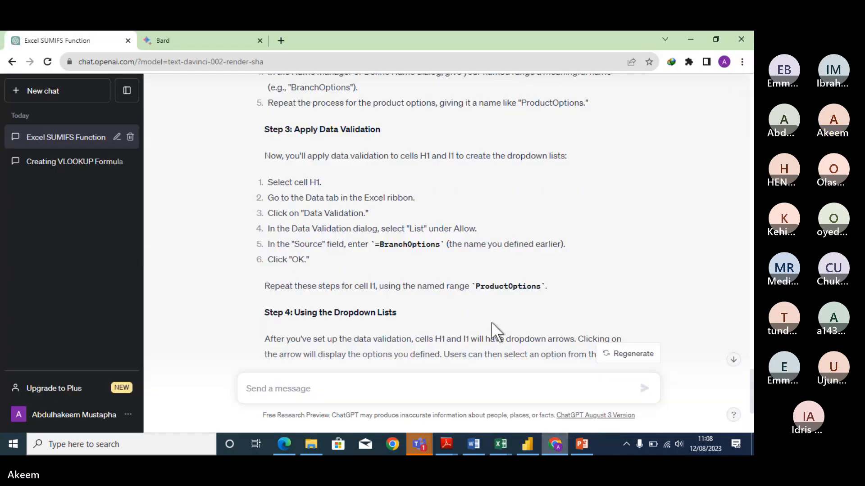
scroll(529, 310, "down", 2)
scroll(529, 310, "down", 3)
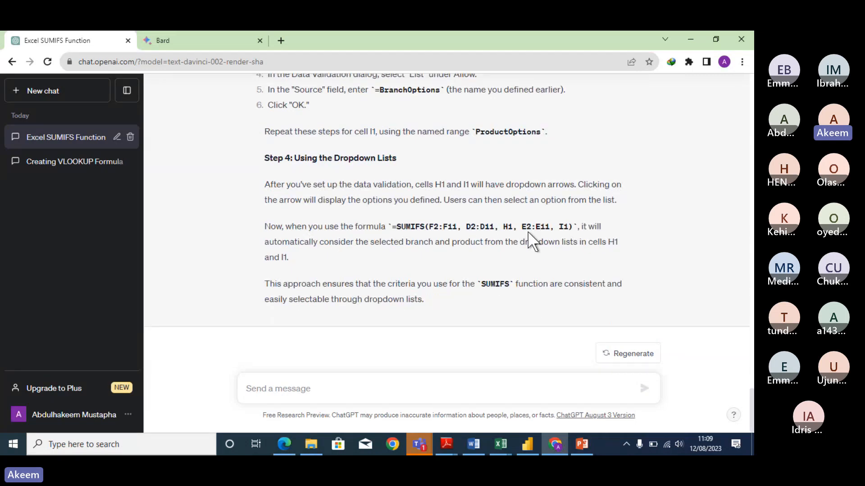
left_click(687, 39)
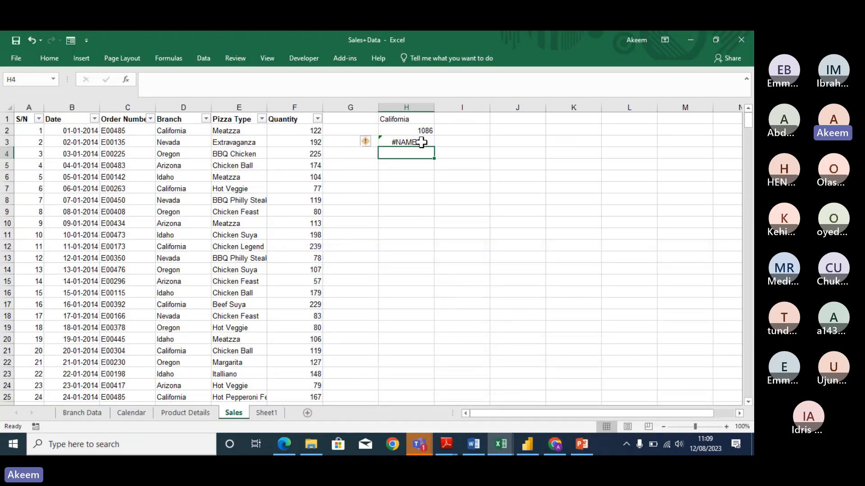
left_click(421, 143)
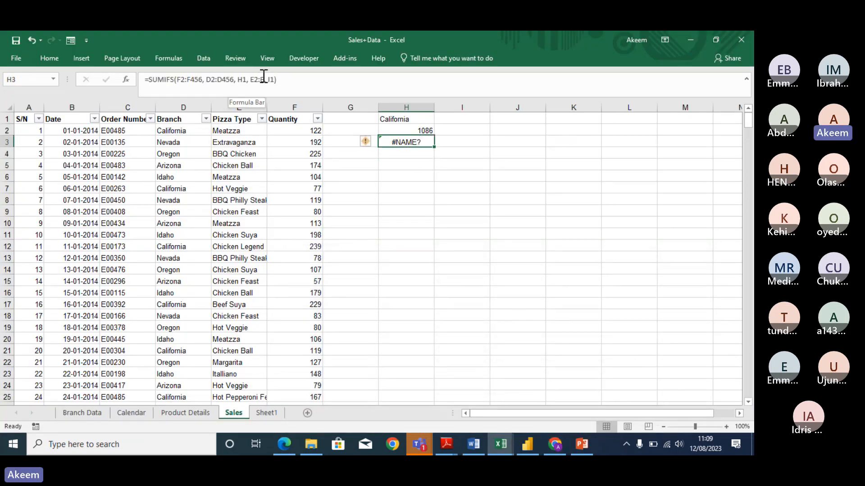
left_click(265, 78)
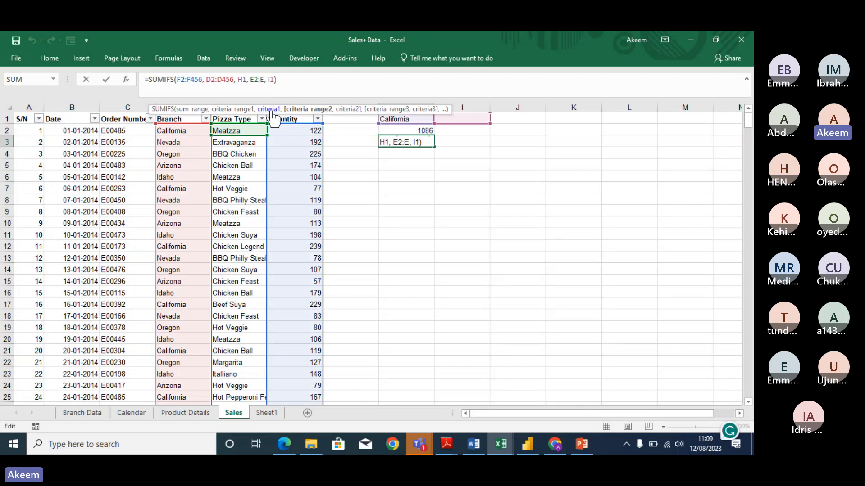
type("456")
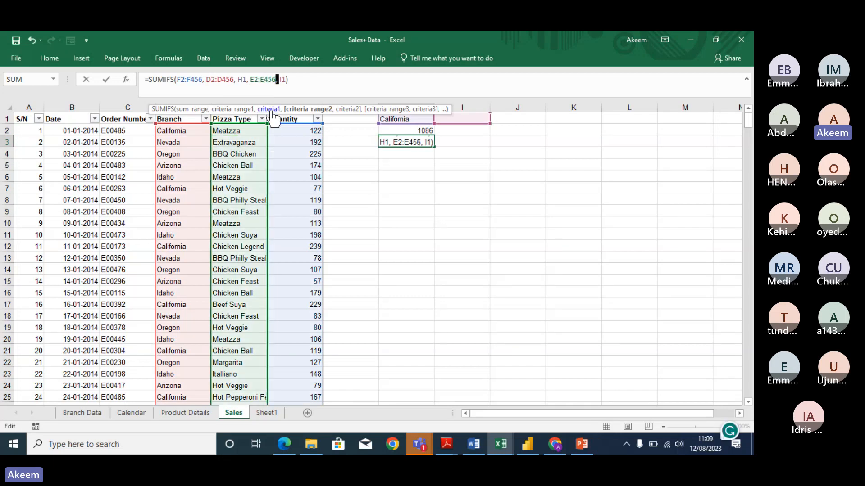
key("ctrl+Return")
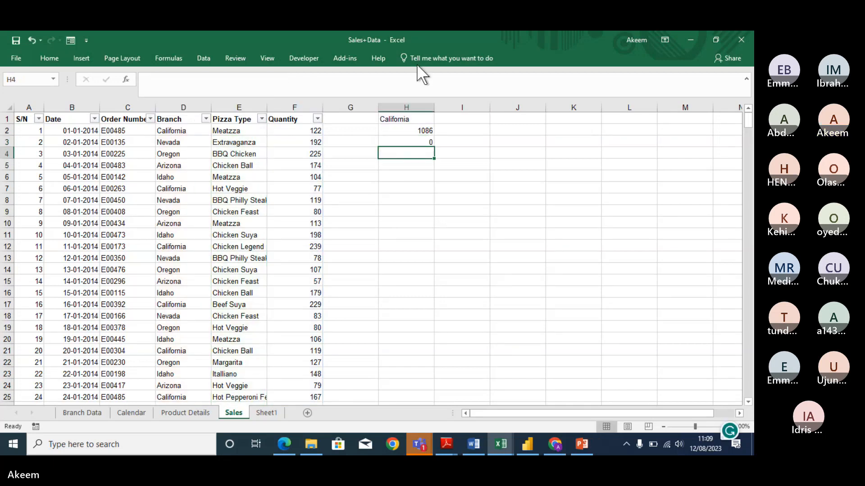
Step: Choose Extravaganza from the product drop-down list in cell I1
double_click(420, 140)
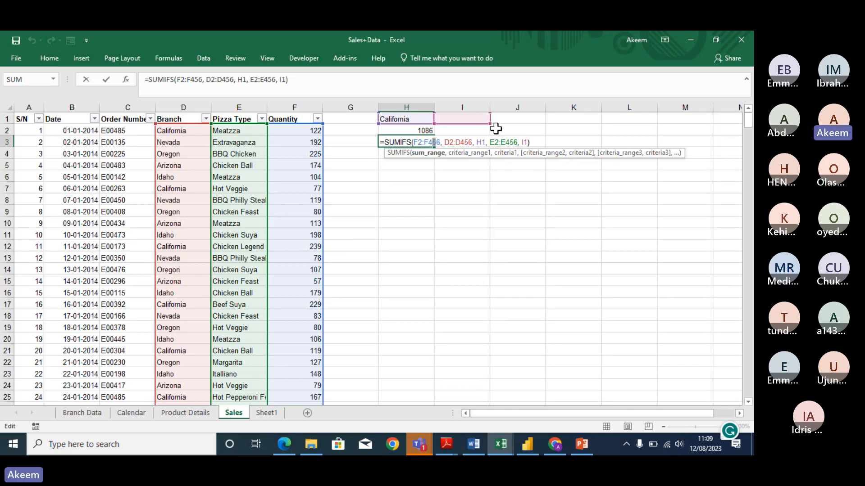
left_click(483, 121)
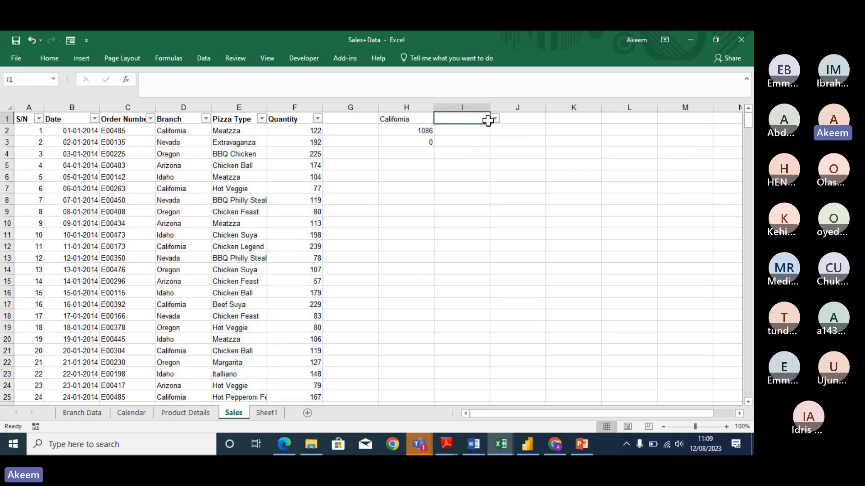
left_click(495, 119)
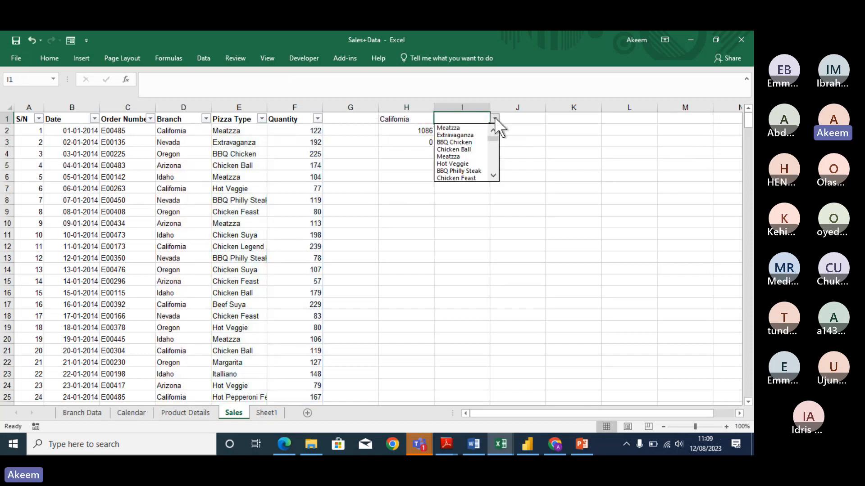
left_click(462, 134)
Step: Check each argument of H3's SUMIFS formula against its ranges and criteria cells, leaving the formula as is
left_click(413, 141)
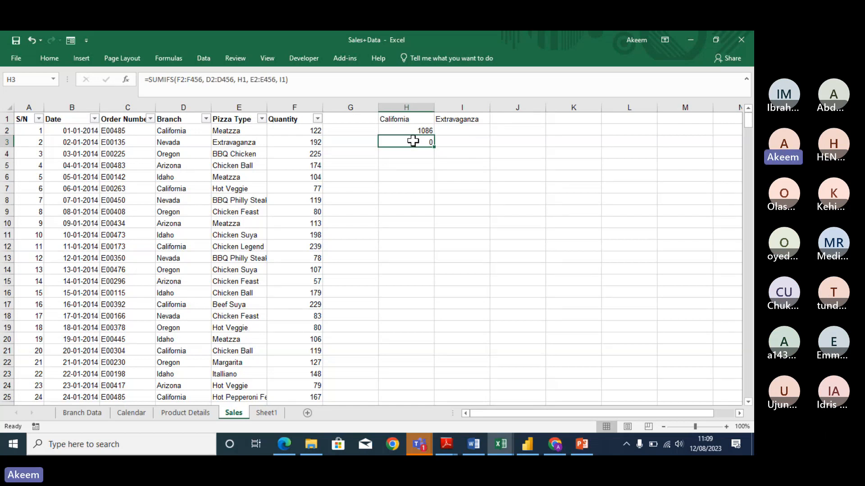
double_click(413, 142)
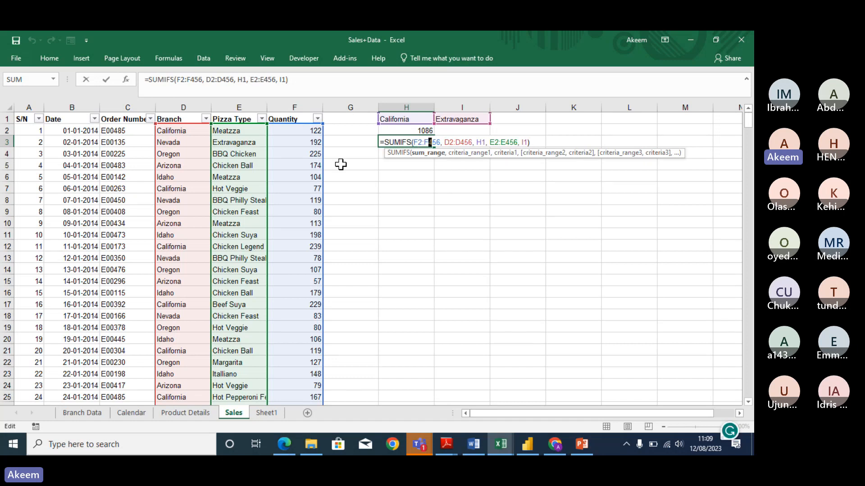
left_click(461, 141)
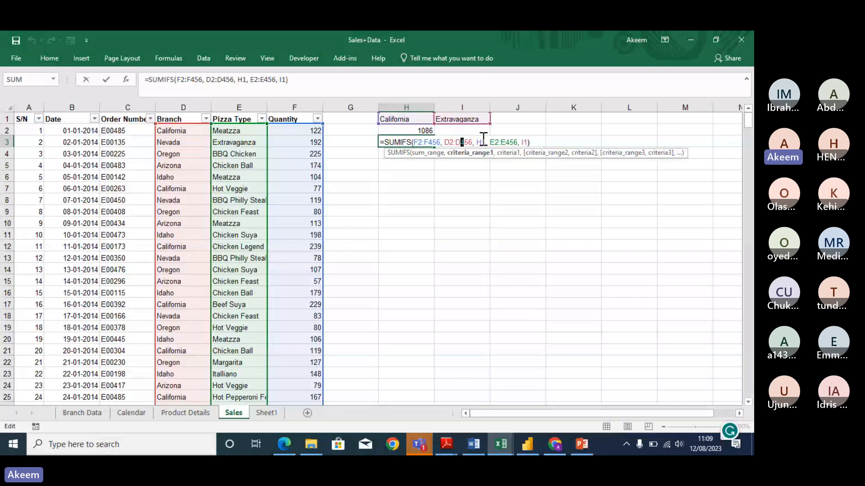
left_click(480, 141)
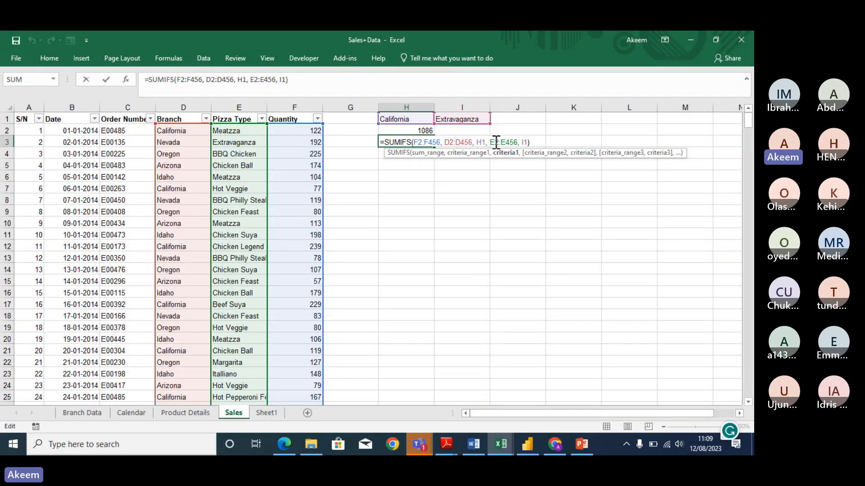
left_click(511, 142)
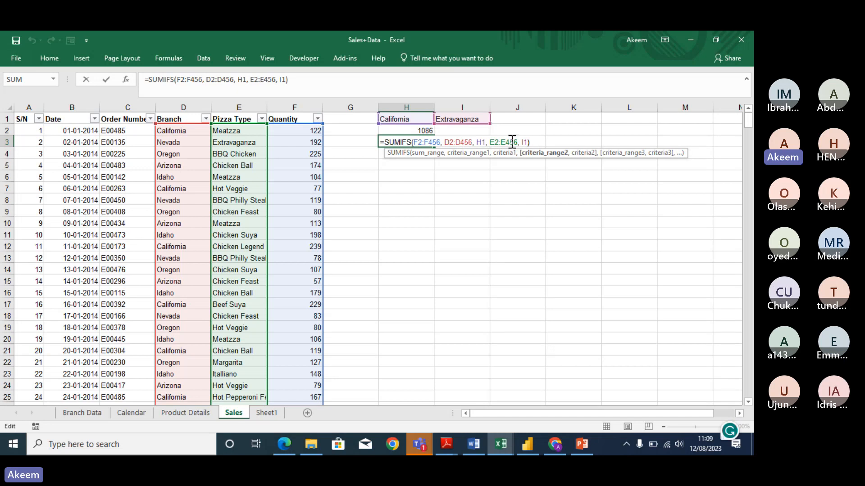
left_click(525, 143)
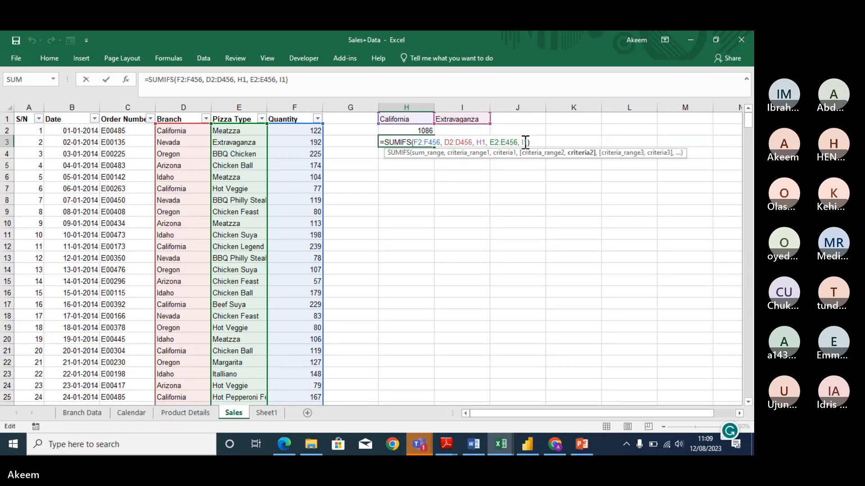
key("Return")
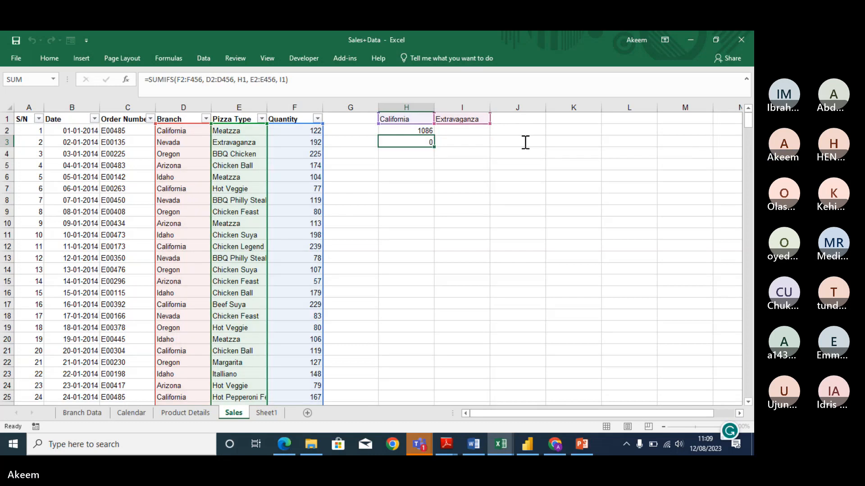
Step: Copy the full SUMIFS formula from cell H3, leaving the cell unchanged
left_click(430, 142)
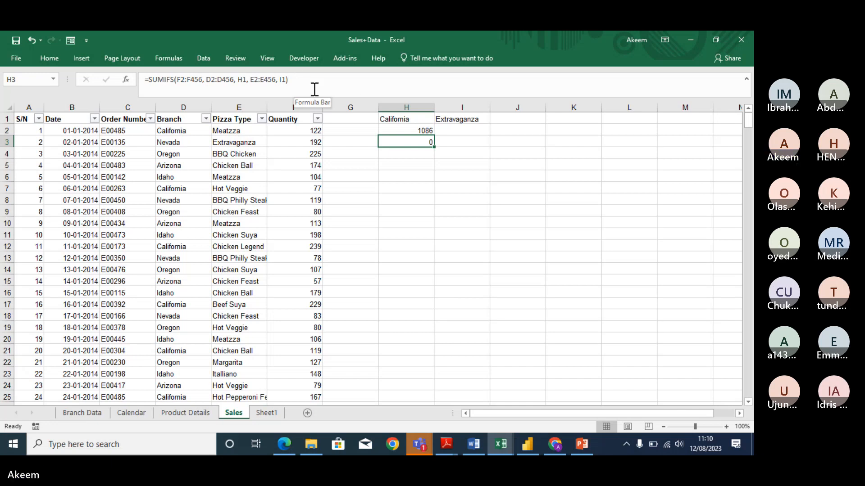
left_click(142, 79)
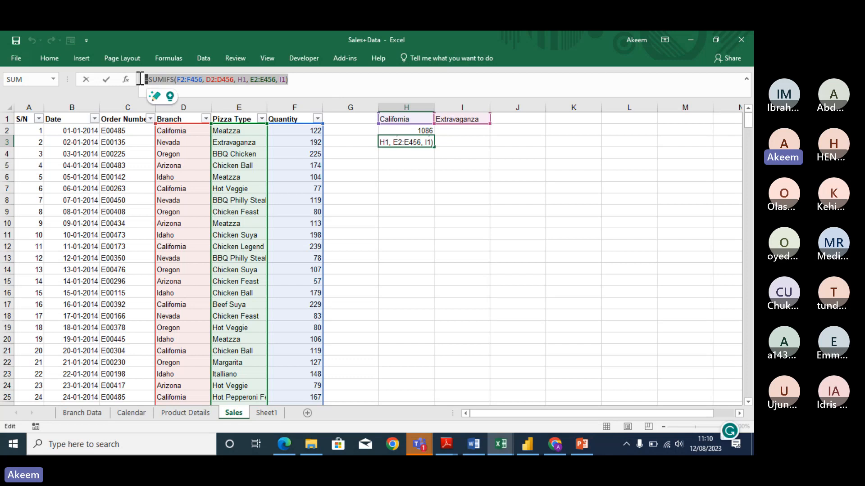
key("Return")
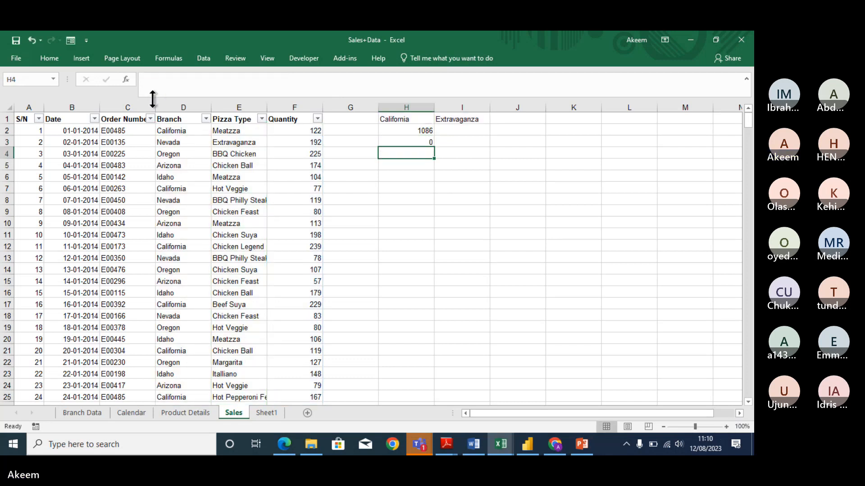
Step: Switch to ChatGPT and ask "what can be wrong with this formula =SUMIFS(F2:F456, D2:D456, H1, E2:E456, I1)"
mouse_move(555, 445)
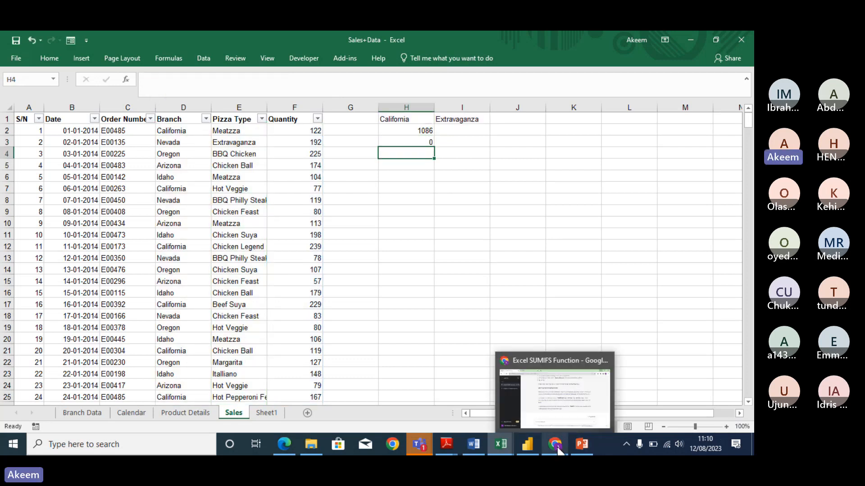
left_click(553, 414)
left_click(331, 390)
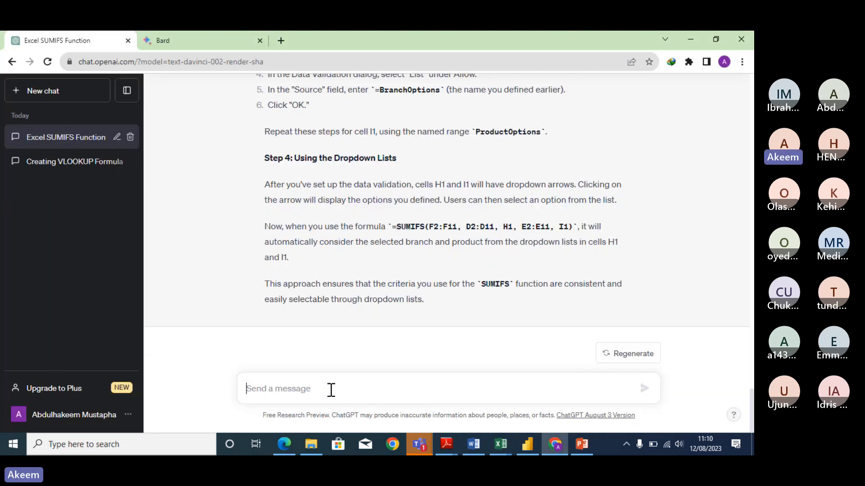
type("what")
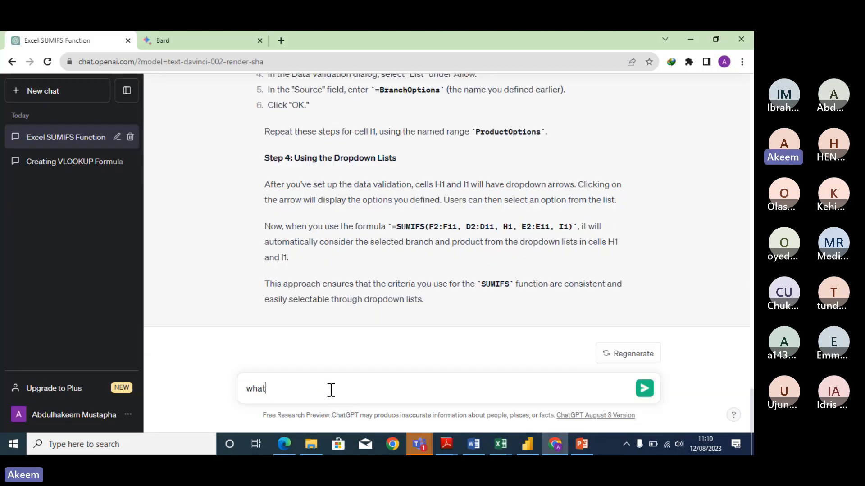
type(" can be wron")
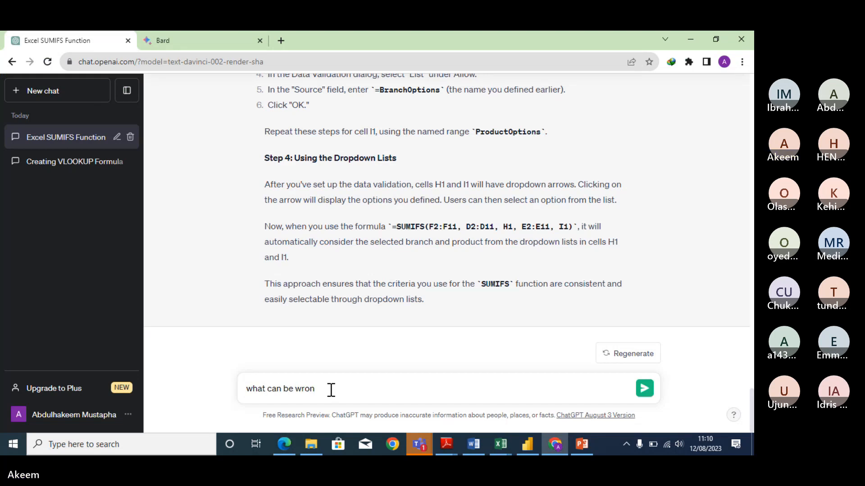
type("g with this")
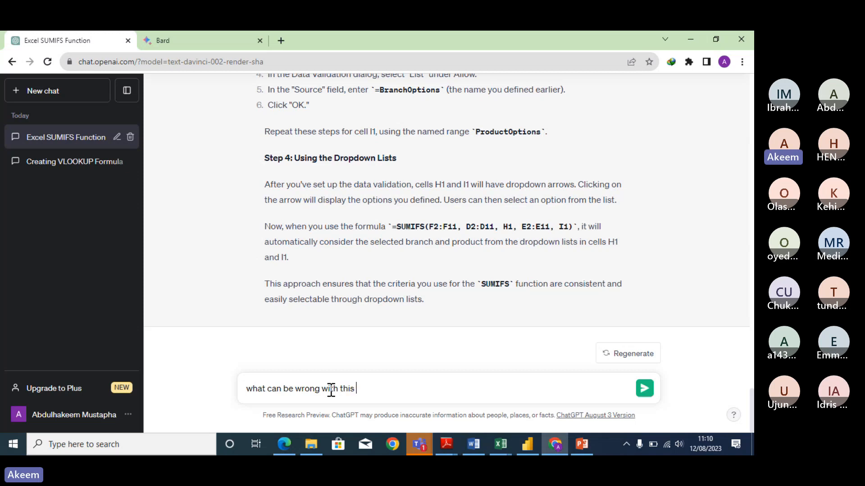
type(" formula")
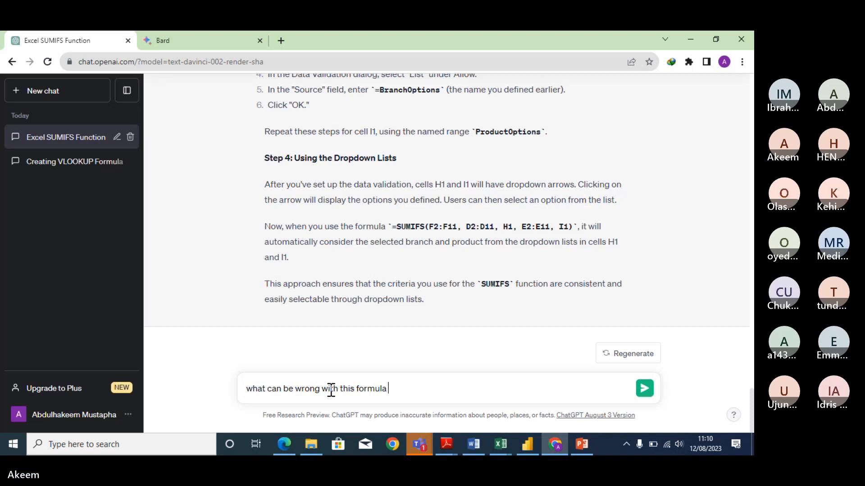
type("=SUMIFS(F2:F456, D2:D456, H1, E2:E456, I1)")
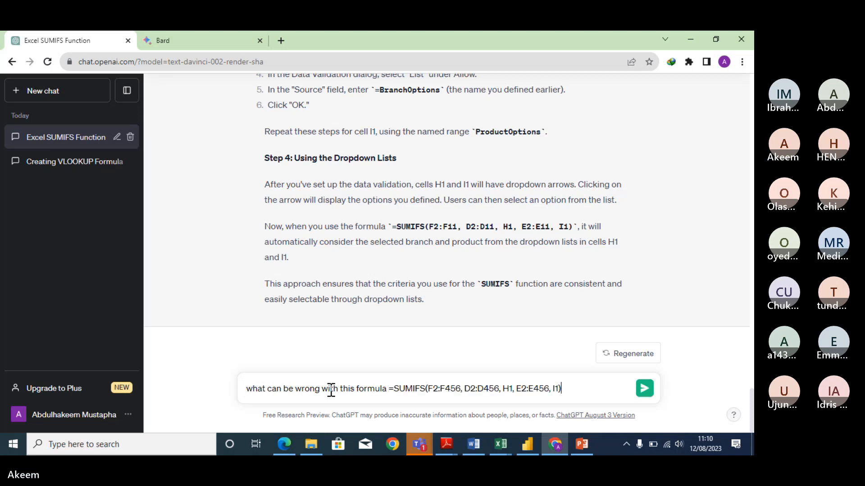
key("Return")
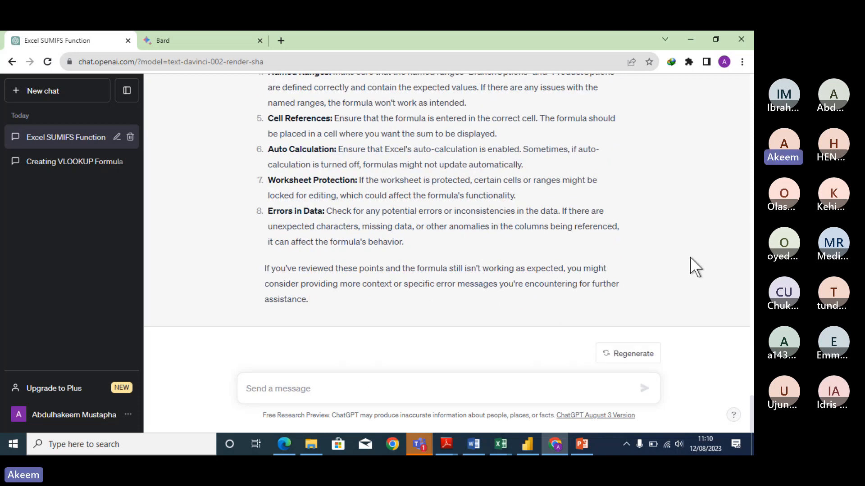
Step: Review the possible causes ChatGPT lists for the formula problem, from incorrect data in H1 or I1 to errors in data
scroll(693, 268, "up", 1)
scroll(694, 268, "up", 5)
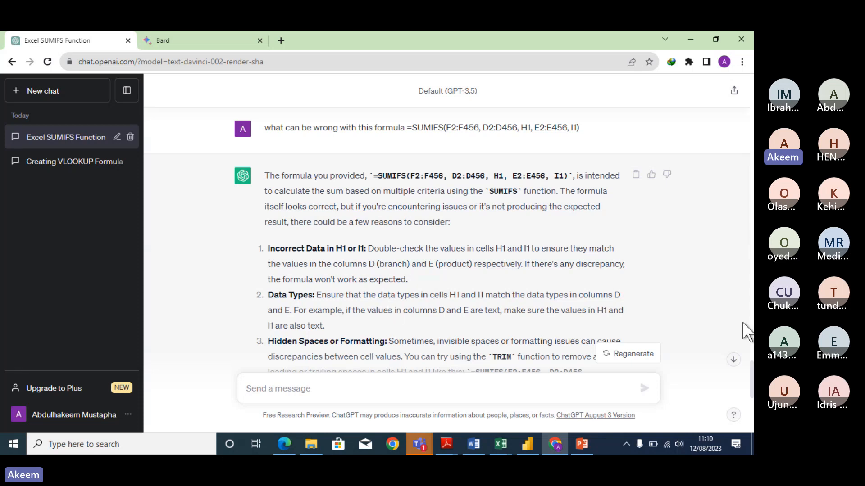
left_click(735, 360)
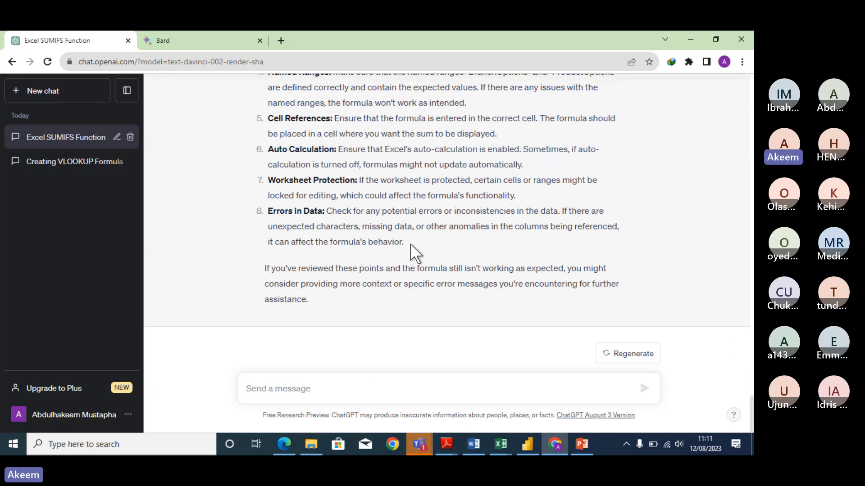
scroll(410, 243, "up", 2)
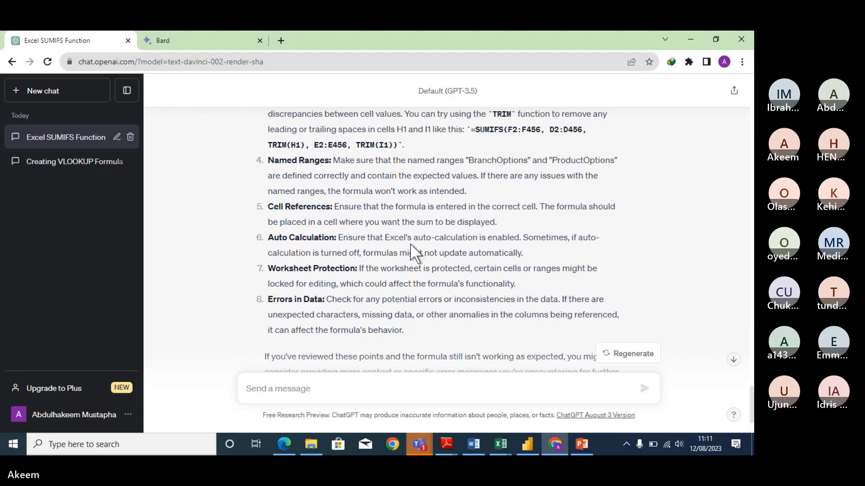
scroll(409, 243, "up", 2)
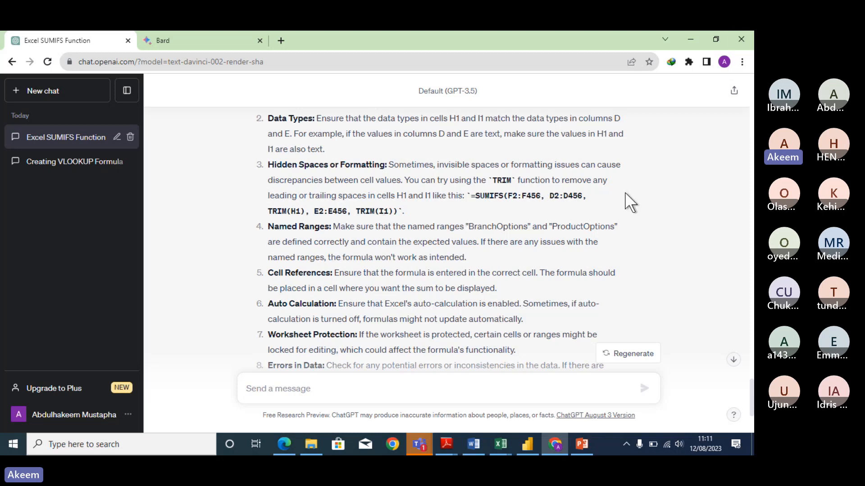
Step: Switch back to Excel and enter =D2 in cell H1 so that it references the first branch
left_click(690, 40)
left_click(410, 119)
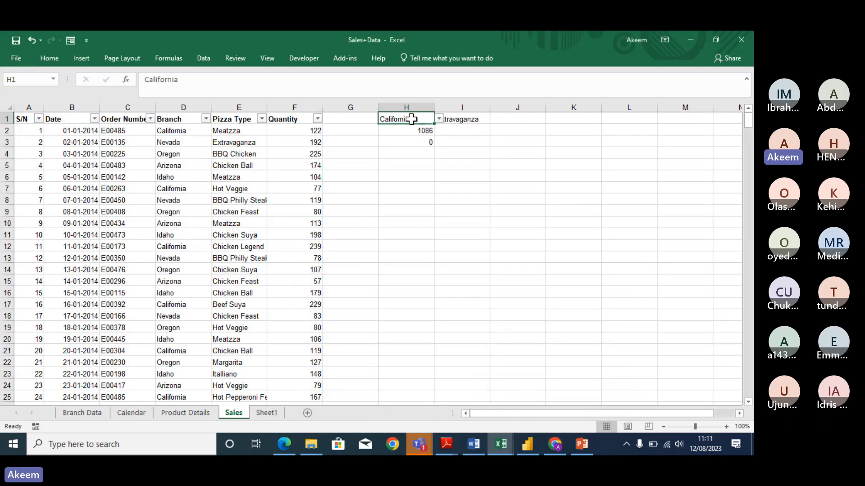
type("=")
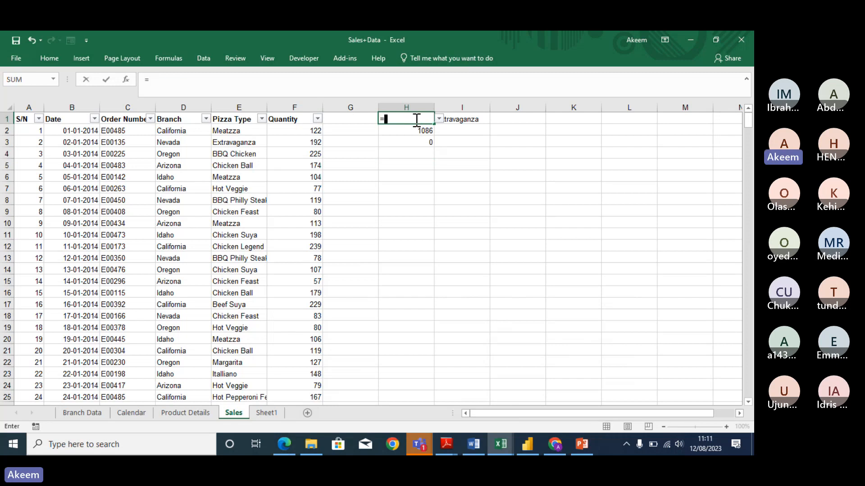
left_click(193, 130)
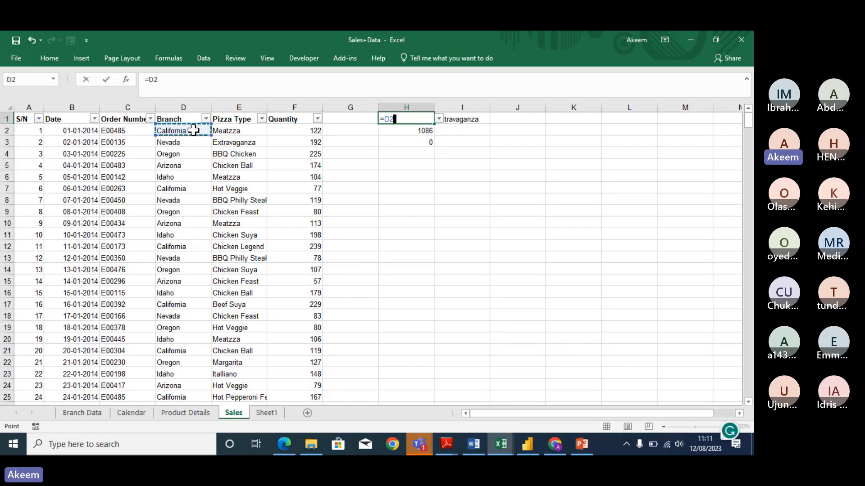
key("Return")
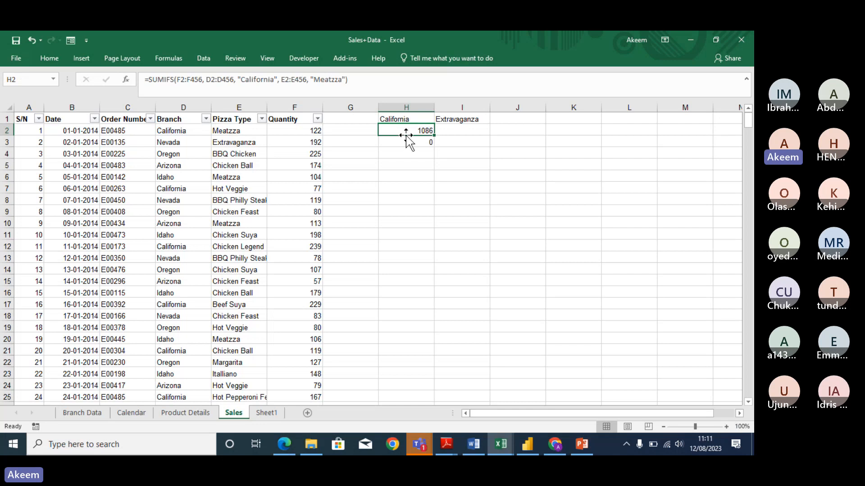
Step: Replace the "California" criterion in cell H2's SUMIFS formula with a reference to H1
left_click(422, 142)
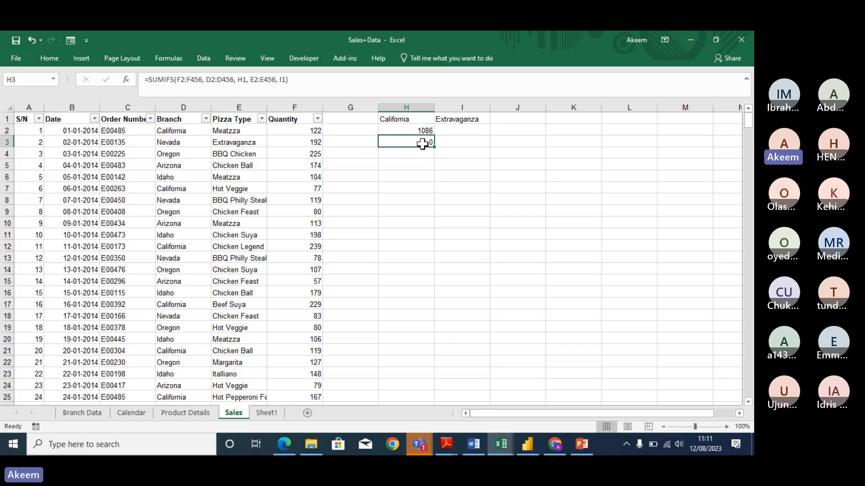
left_click(415, 131)
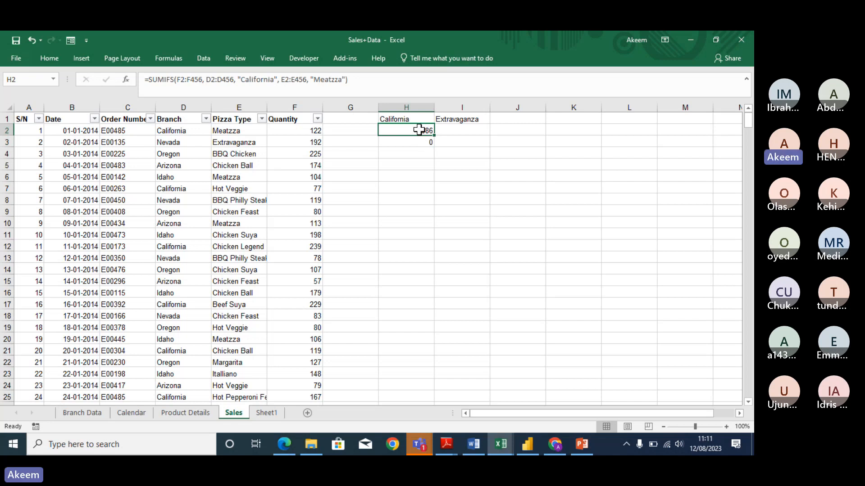
double_click(419, 130)
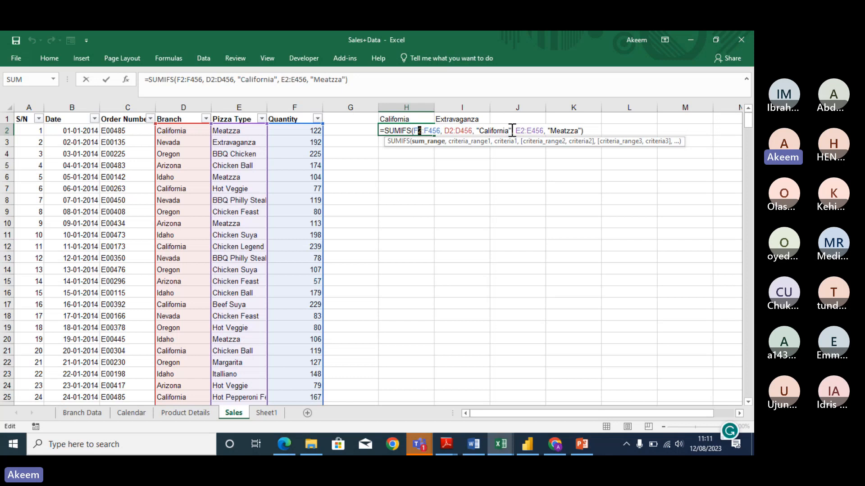
left_click_drag(511, 130, 476, 131)
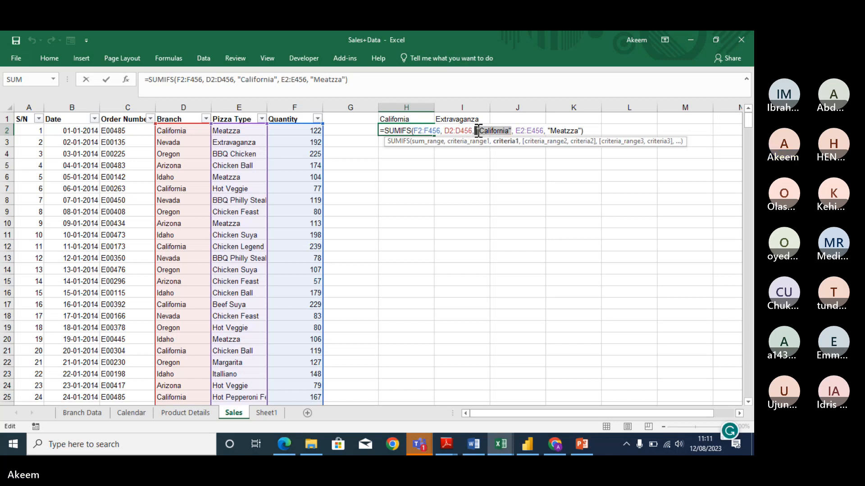
key("BackSpace")
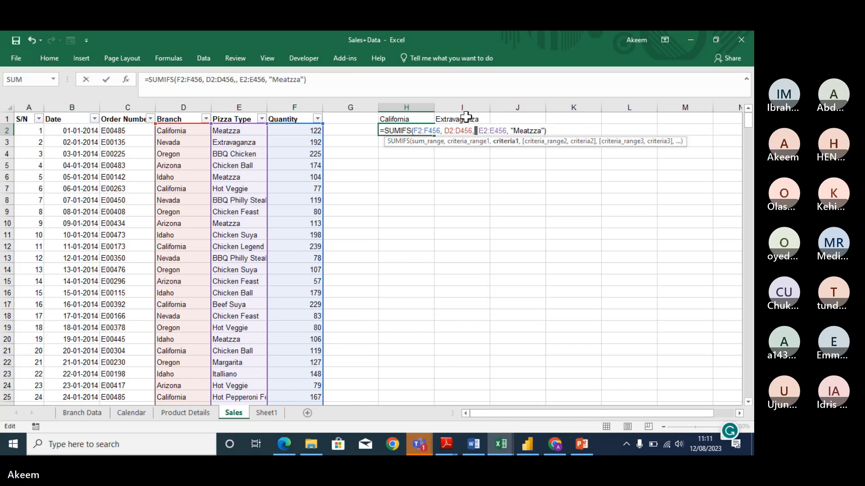
left_click(411, 118)
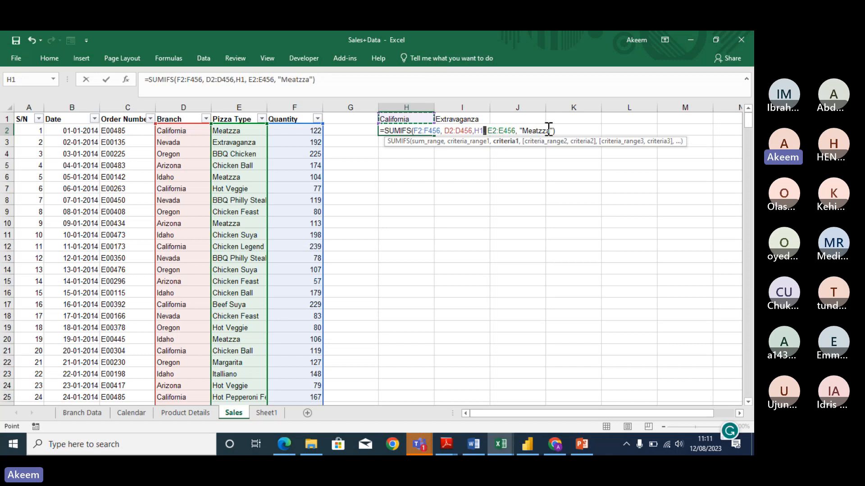
Step: Delete Meatzza from the second criterion of H2's SUMIFS formula, leaving only the empty quotes, and commit it
left_click_drag(550, 130, 521, 130)
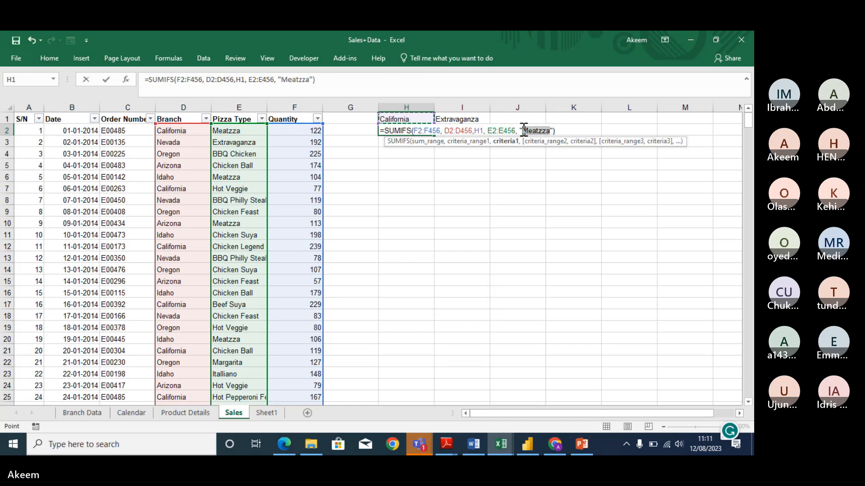
left_click(444, 119)
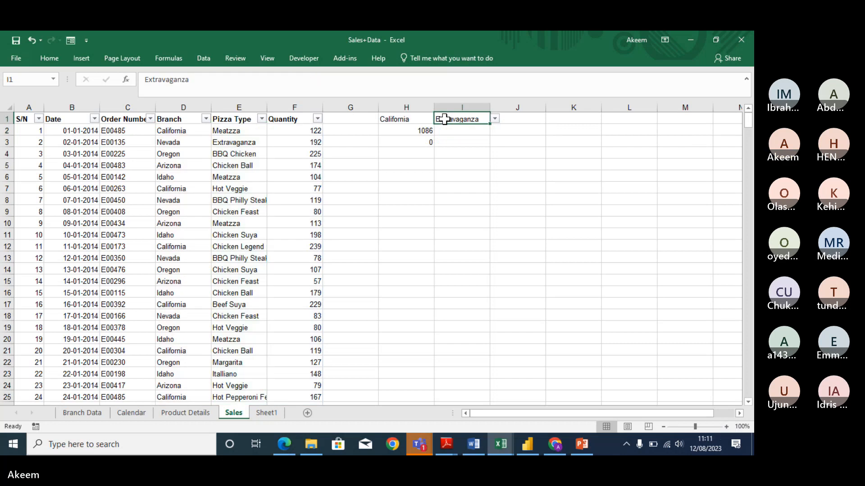
left_click(419, 130)
double_click(419, 130)
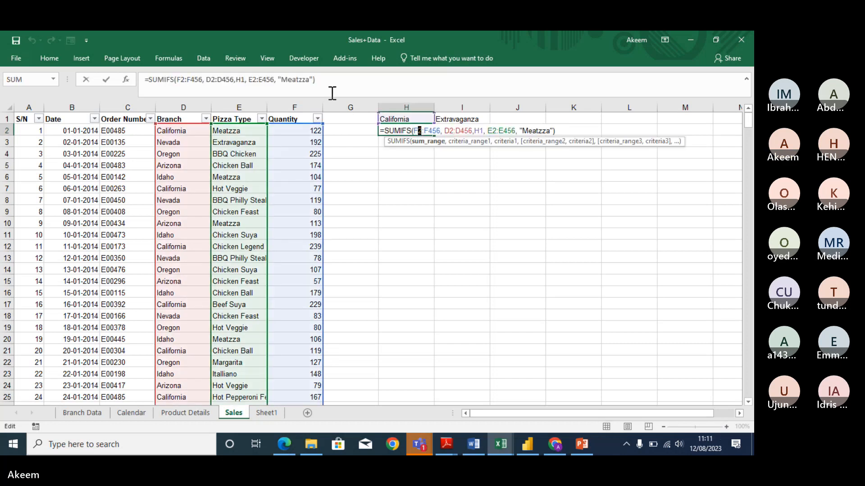
left_click(311, 80)
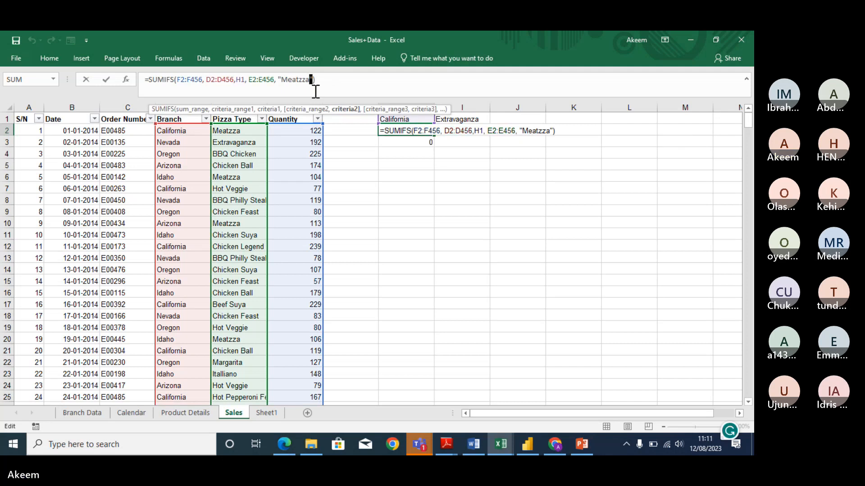
key("BackSpace")
key("BackSpace")
key("BackSpace")
key("BackSpace")
key("BackSpace")
key("BackSpace")
key("BackSpace")
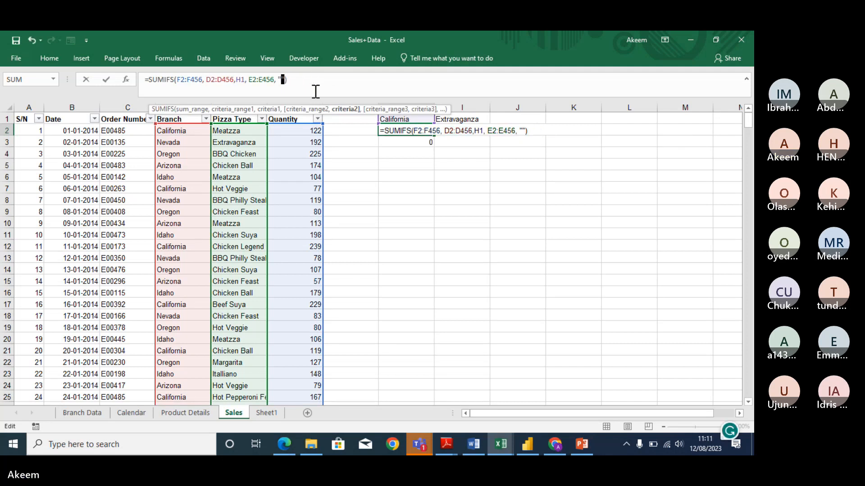
left_click(471, 120)
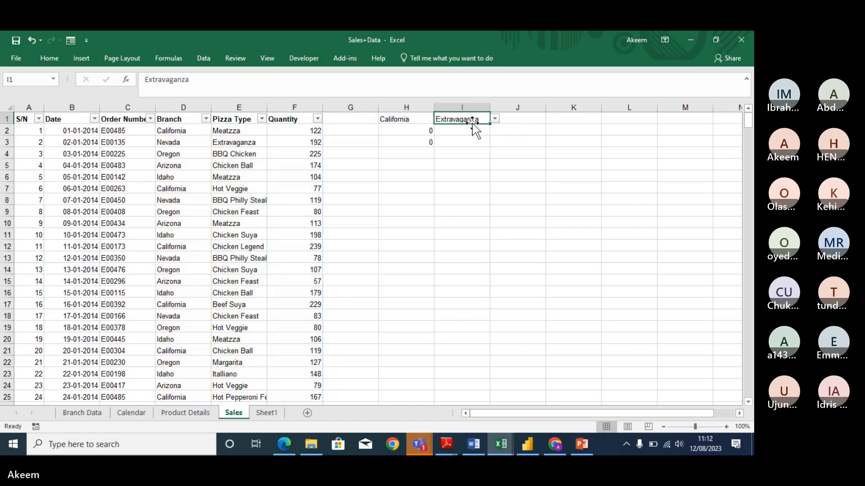
Step: Try to insert a reference to I1 between the empty quotes of H2's second criterion
left_click(389, 122)
double_click(421, 131)
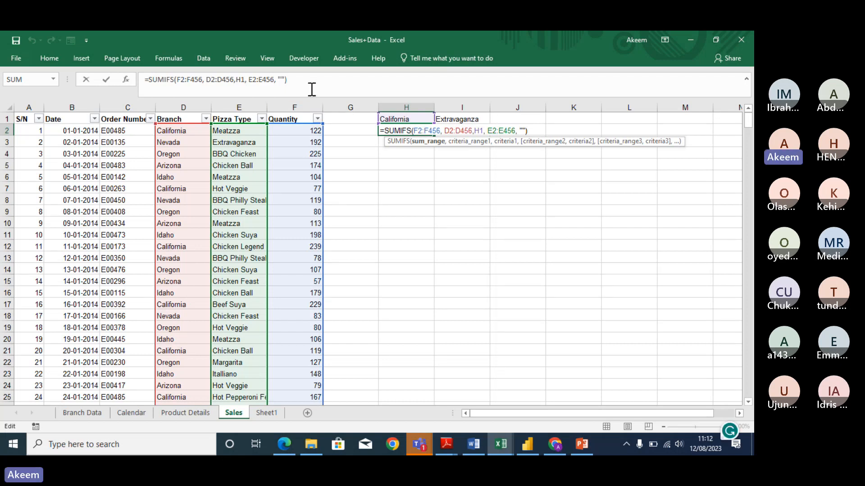
left_click(283, 79)
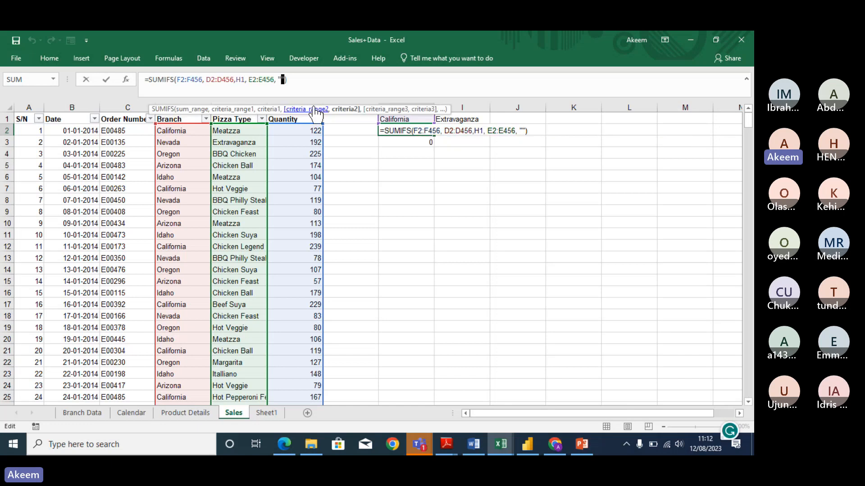
left_click(463, 121)
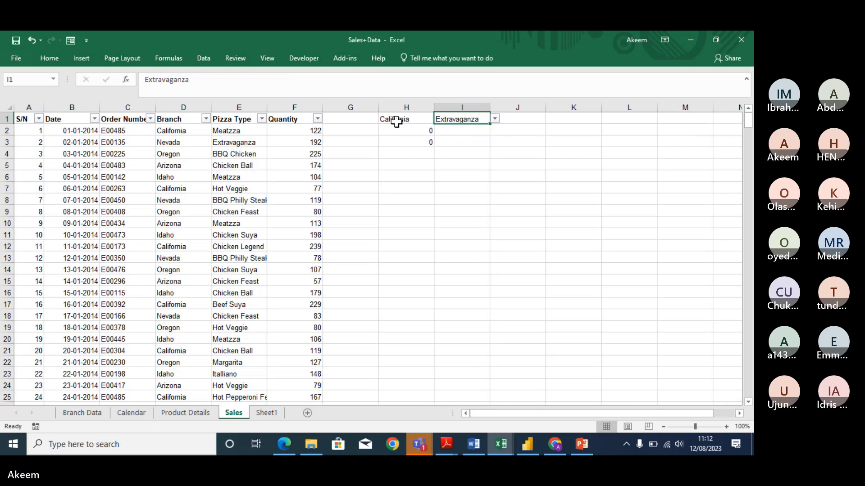
left_click(409, 133)
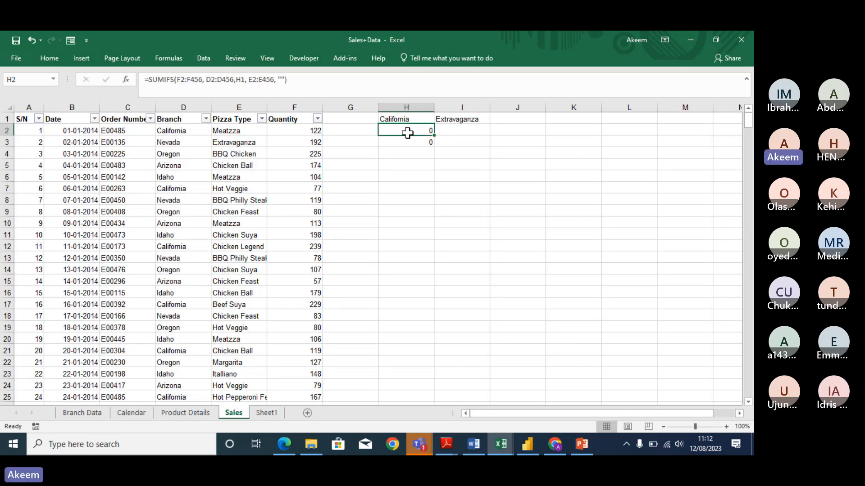
Step: Enter I1 between the empty quotes of the second criterion in H2's SUMIFS formula and commit it
double_click(408, 132)
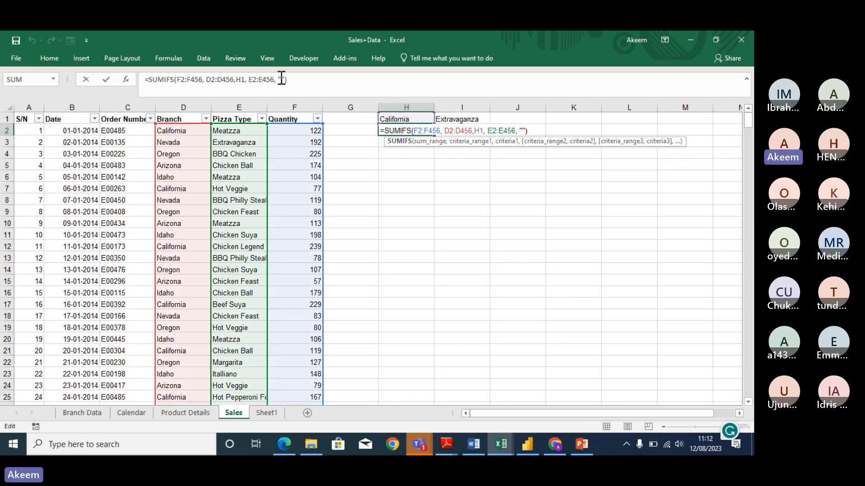
left_click(288, 90)
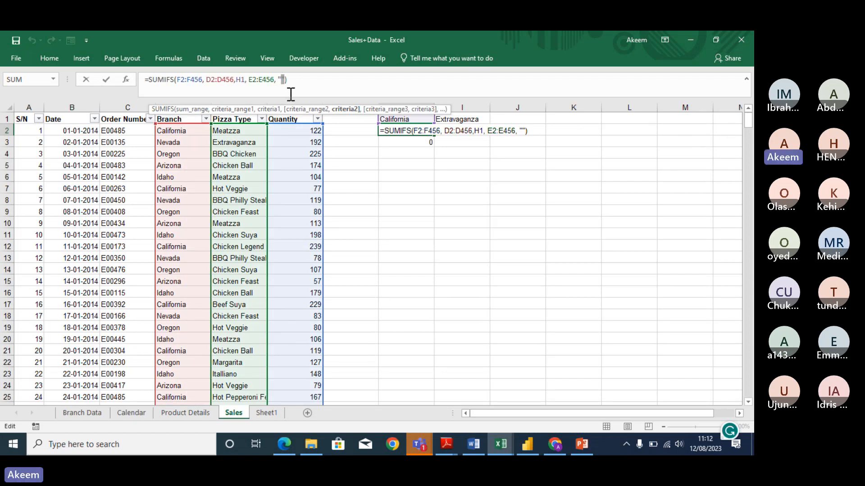
type("I1")
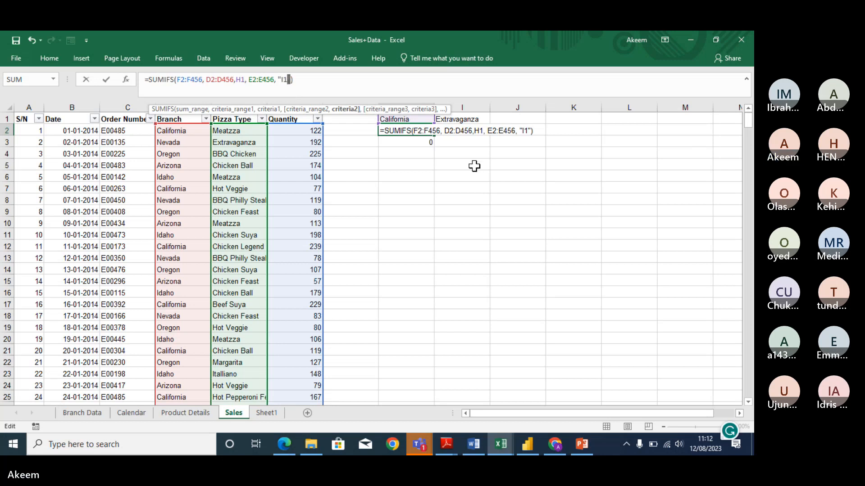
key("Return")
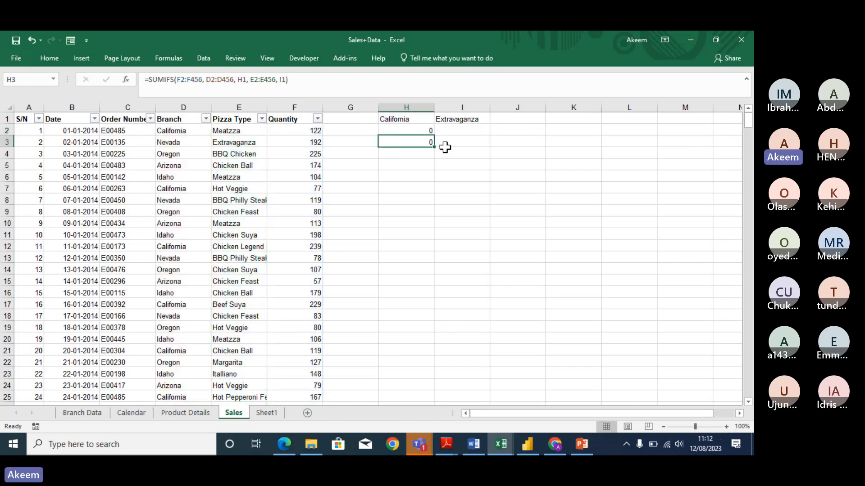
Step: Choose Meatzza as the product in cell I1 and compare the formulas in H3 and H2
left_click(455, 119)
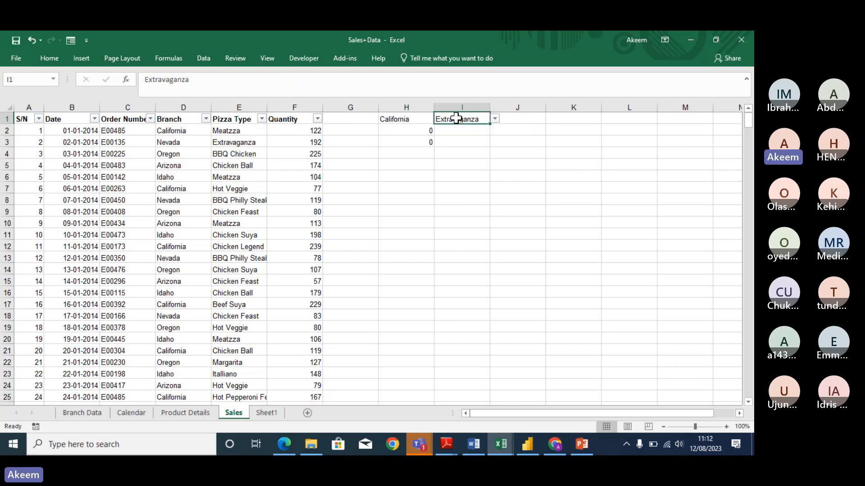
left_click(495, 119)
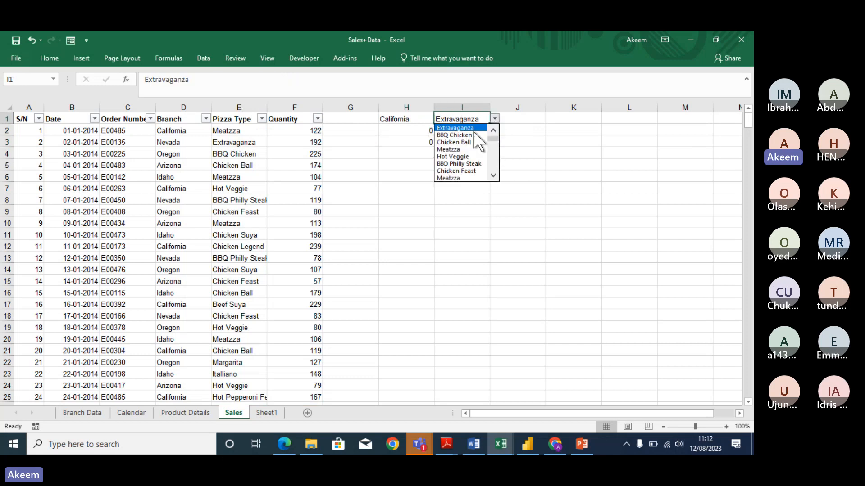
left_click(461, 149)
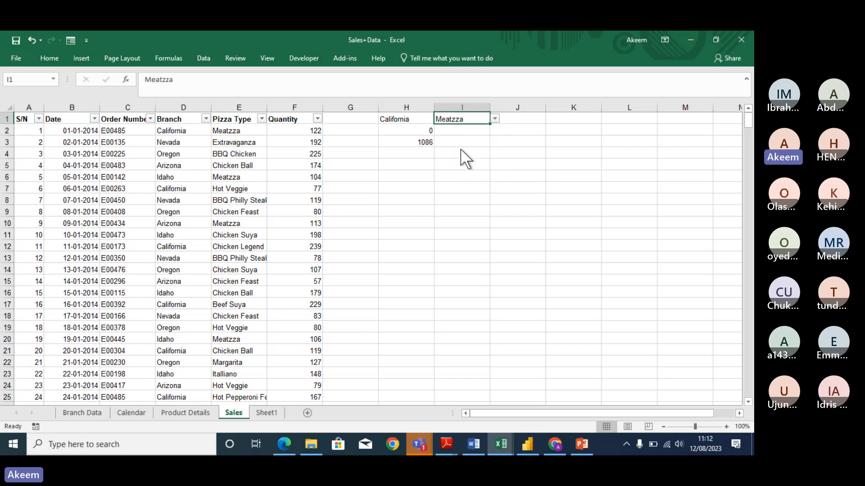
left_click(424, 142)
left_click(424, 130)
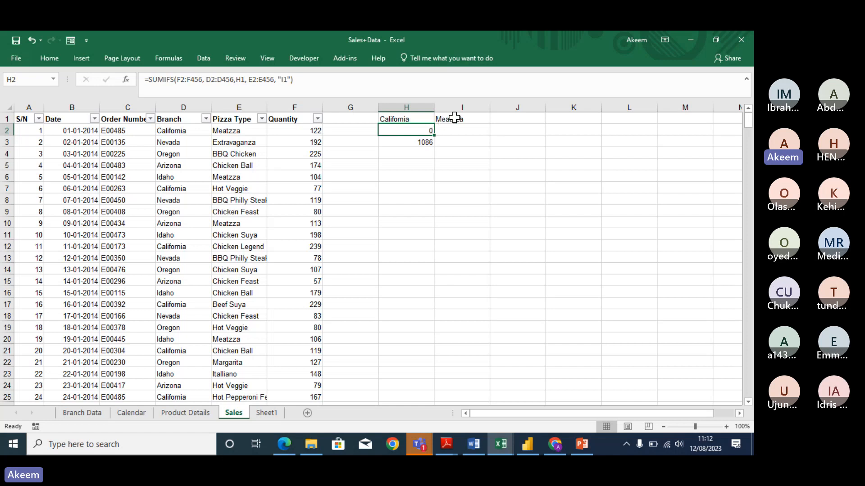
Step: Delete I1 from inside the quotes of H2's second SUMIFS criterion, leaving the quotes empty
double_click(419, 130)
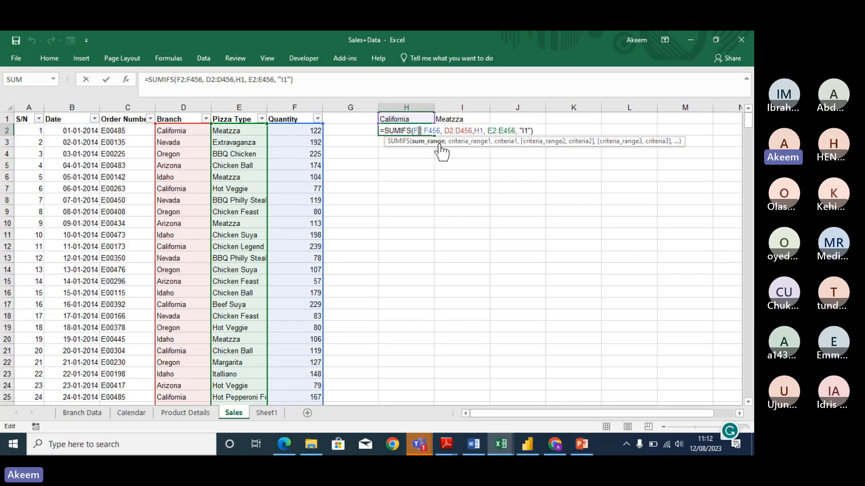
left_click(527, 130)
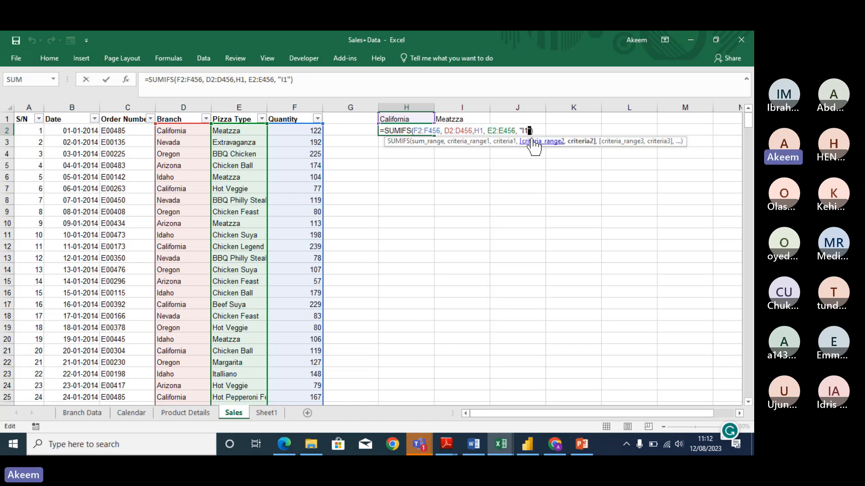
key("BackSpace")
key("BackSpace")
left_click(462, 119)
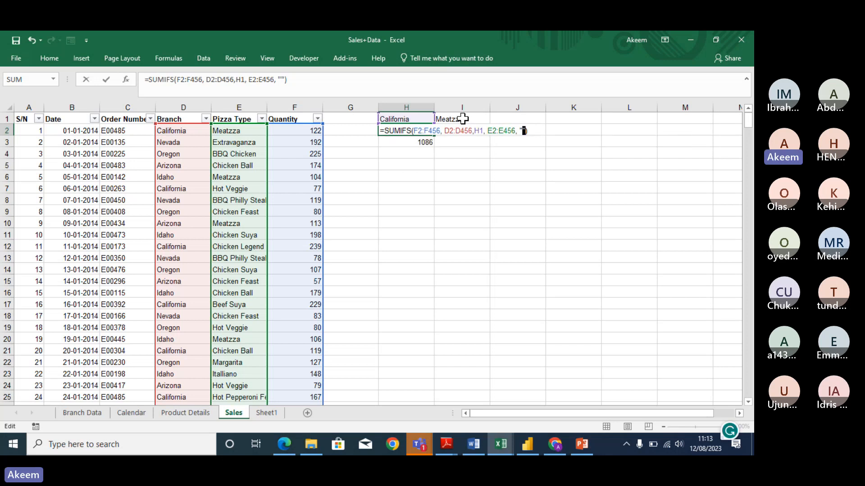
left_click(462, 119)
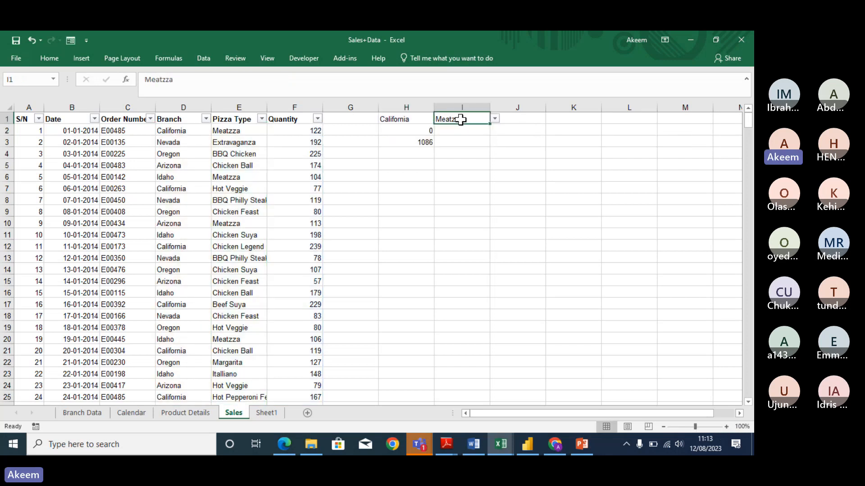
Step: Examine how H2 and H3 each write the second criterion of their SUMIFS formulas
left_click(424, 130)
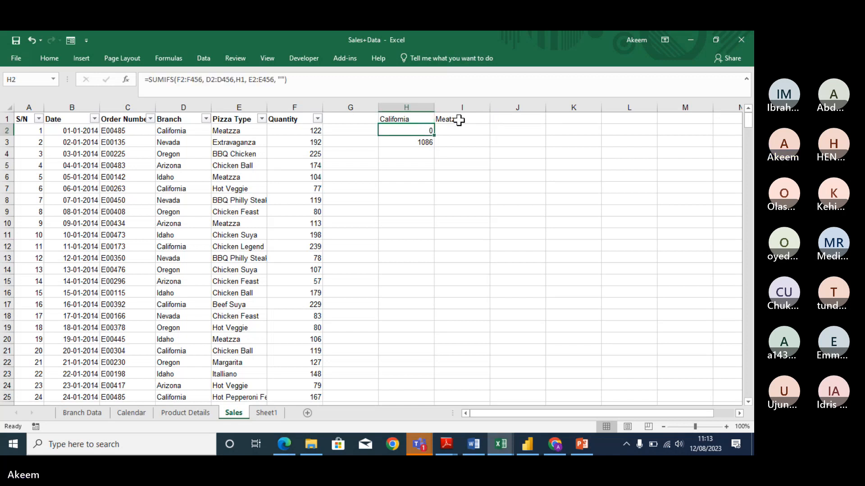
left_click(418, 142)
double_click(419, 143)
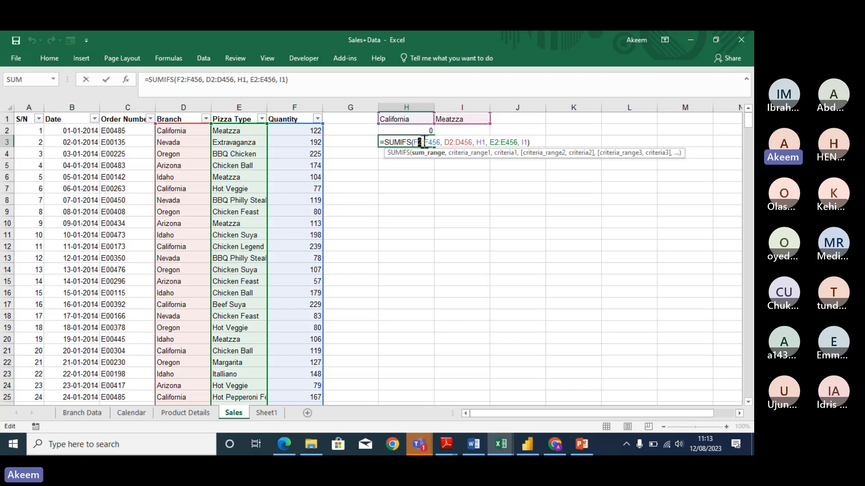
key("Return")
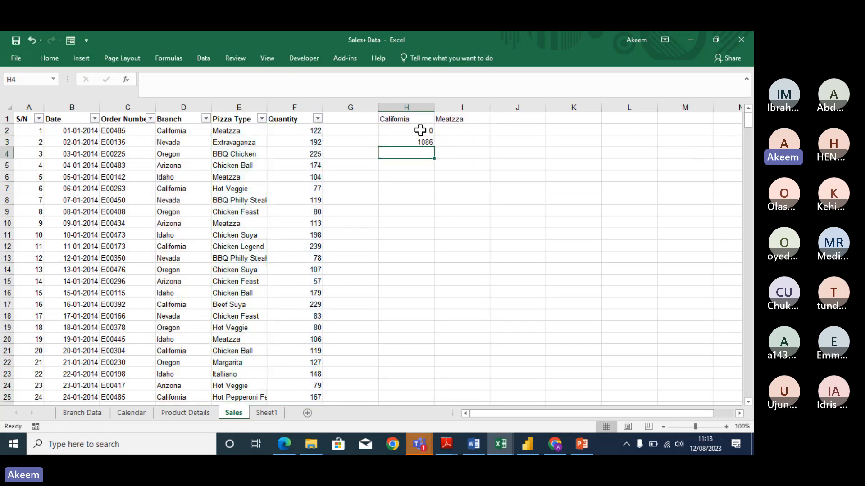
Step: Replace the empty quotes in H2's second SUMIFS criterion with an unquoted reference to cell I1 and commit the formula
left_click(422, 131)
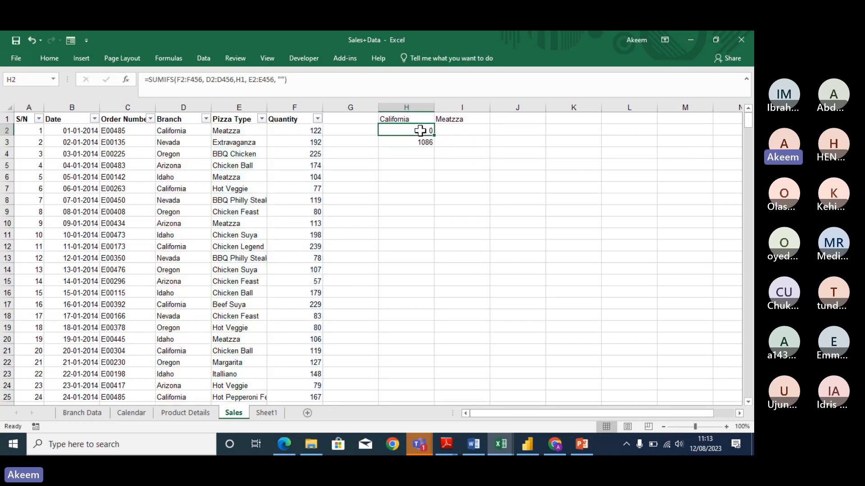
left_click(282, 81)
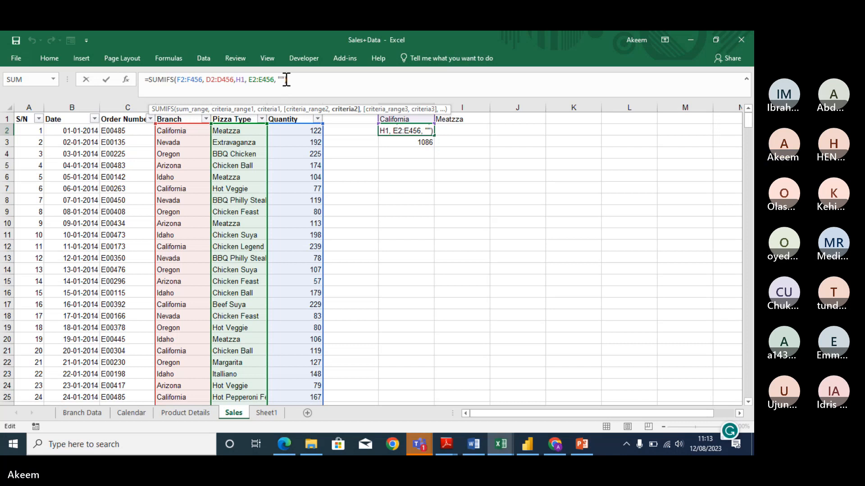
key("BackSpace")
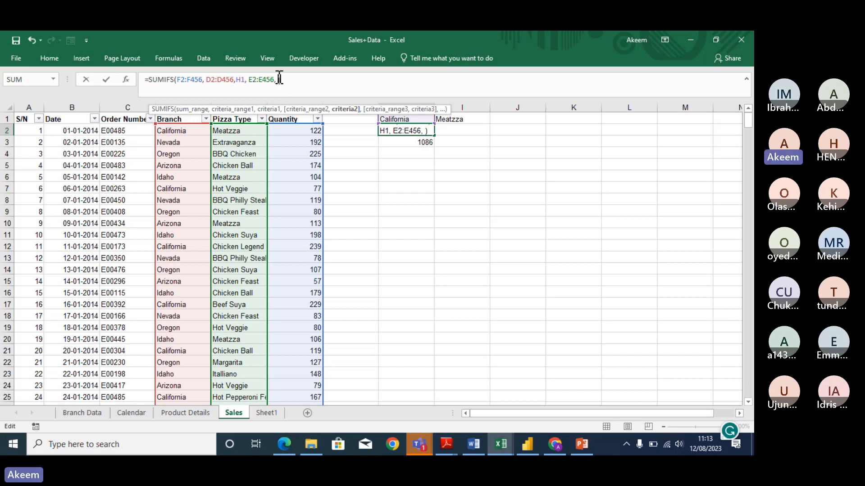
left_click(469, 118)
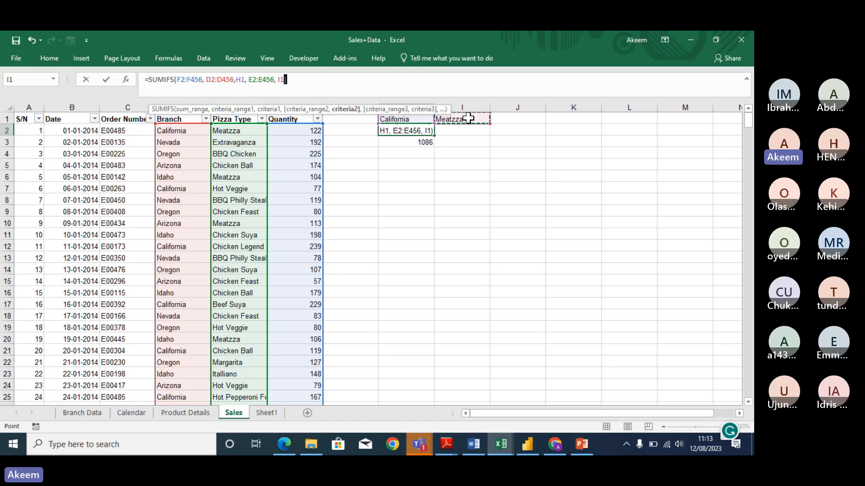
key("Return")
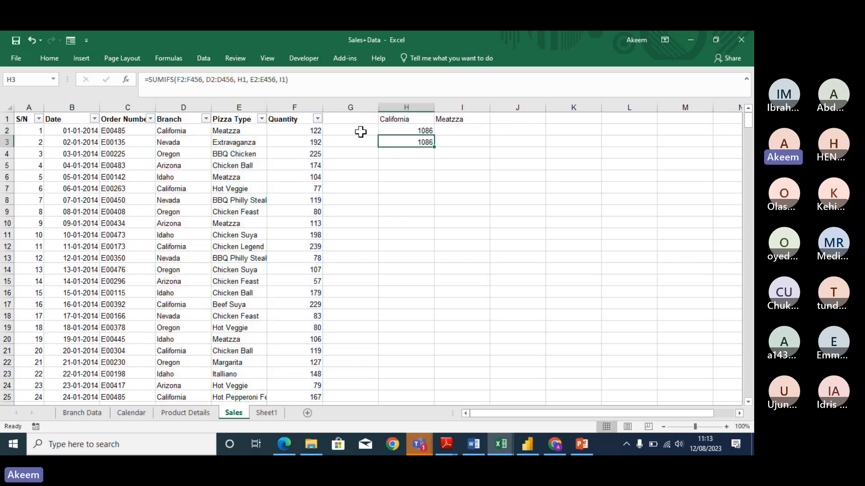
left_click(425, 129)
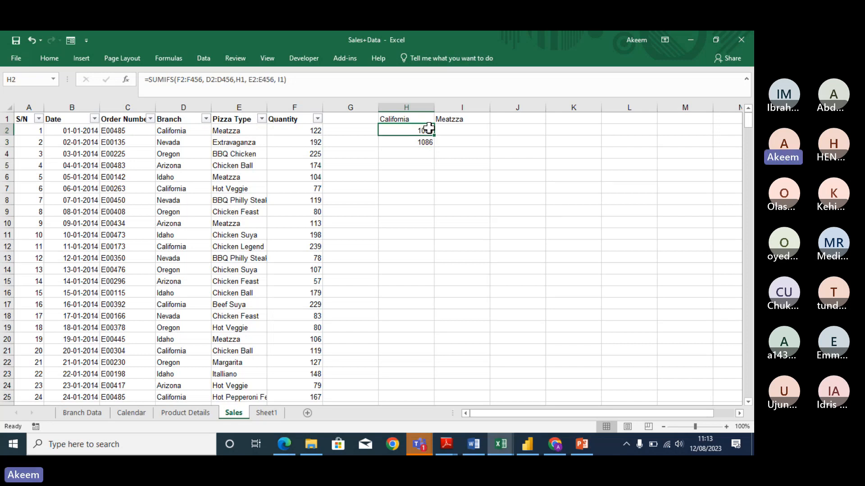
Step: Choose Extravaganza as the product in I1 and check it against the Pizza Type data and the branch in H1
left_click(464, 119)
left_click(495, 119)
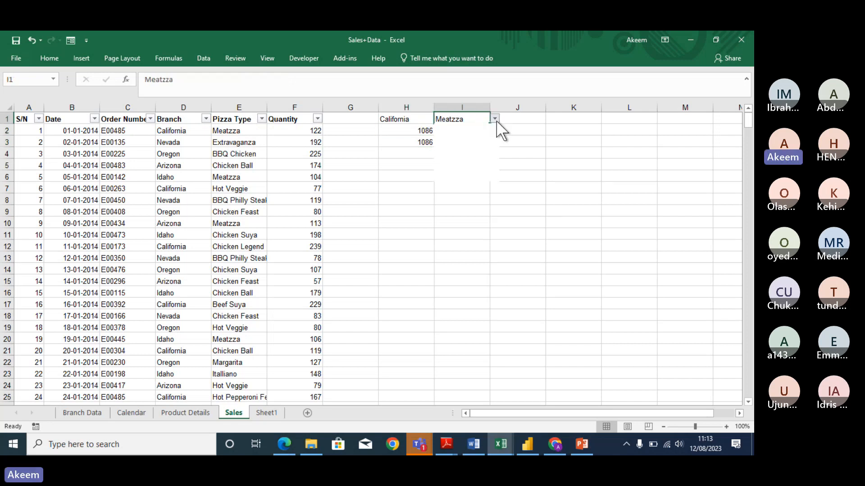
left_click(472, 133)
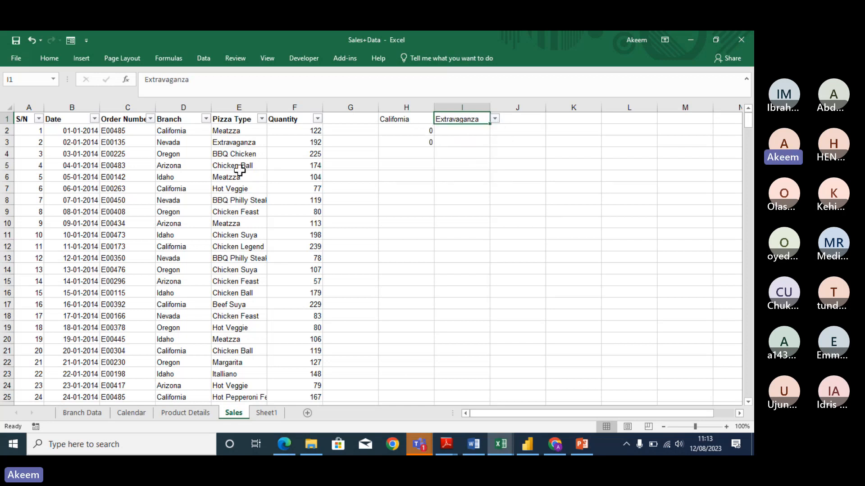
left_click(239, 144)
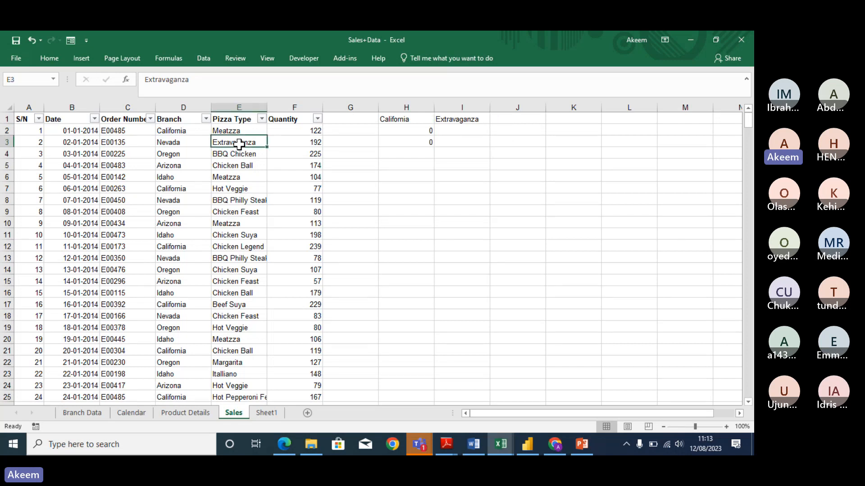
left_click(397, 119)
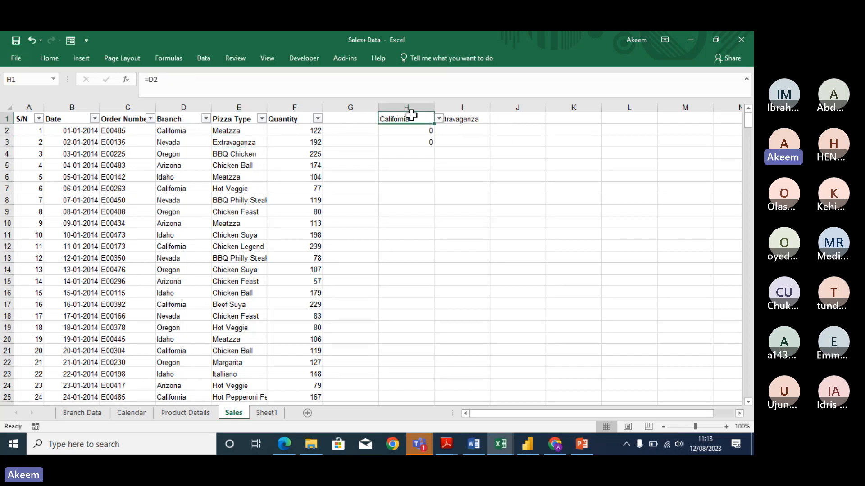
Step: Test the formulas with another product by setting I1 to Chicken Ball, and finally to Chicken Suya
left_click(467, 120)
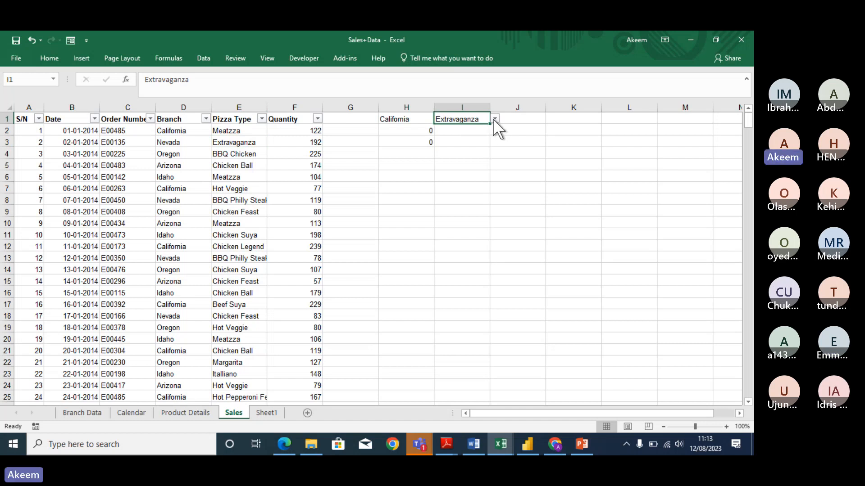
left_click(494, 119)
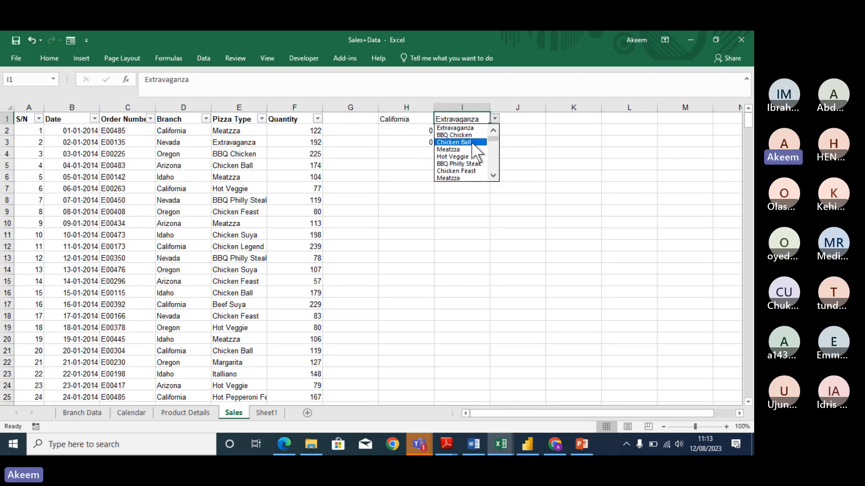
left_click(455, 142)
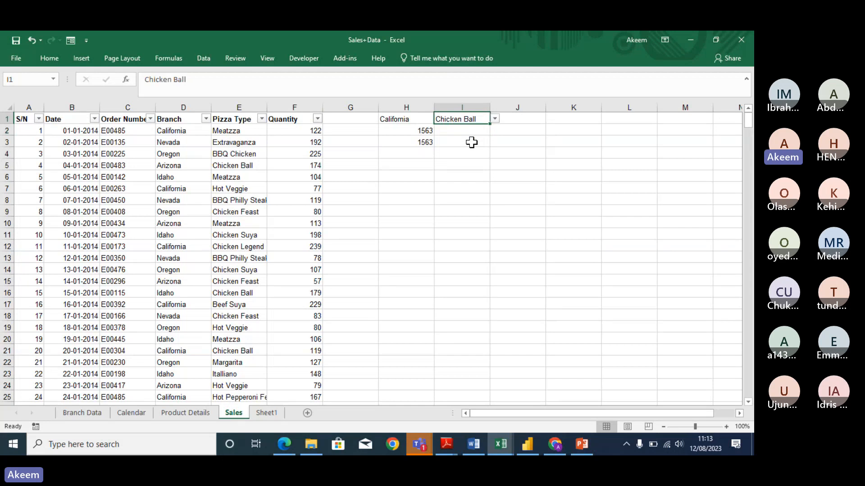
left_click(495, 119)
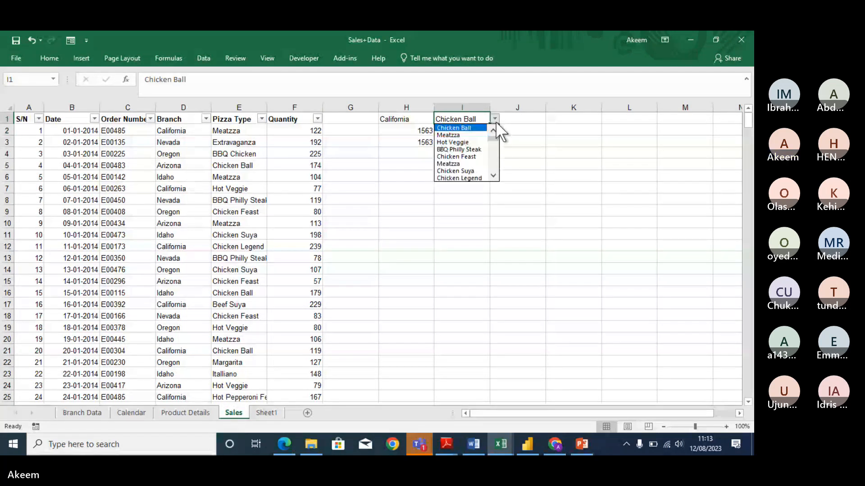
left_click(468, 171)
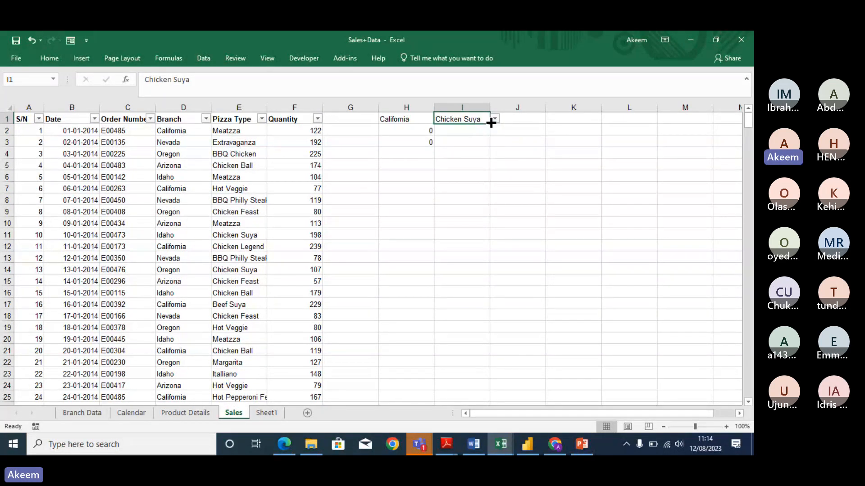
Step: Change the branch in H1 to Nevada and finally to Oregon, and check H2's SUMIFS formula
left_click(427, 119)
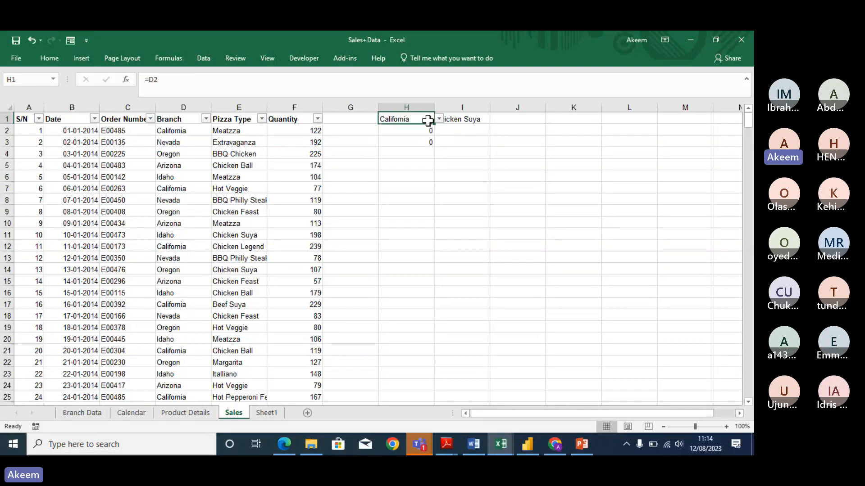
left_click(437, 119)
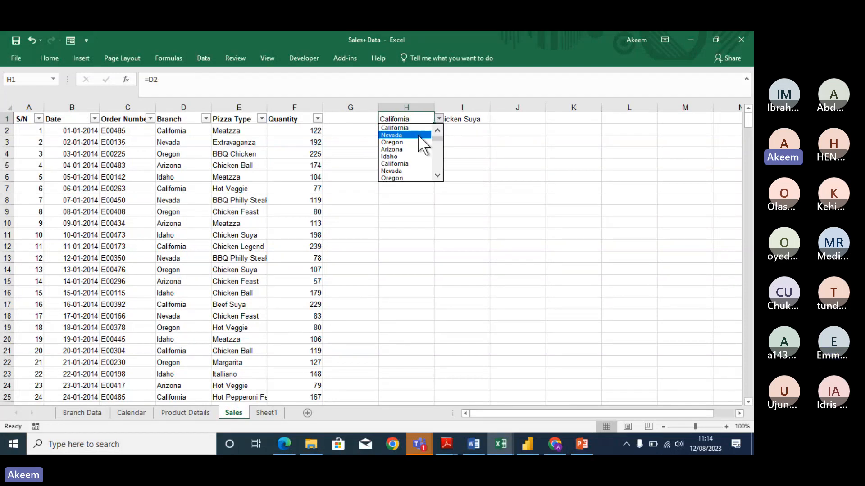
left_click(406, 135)
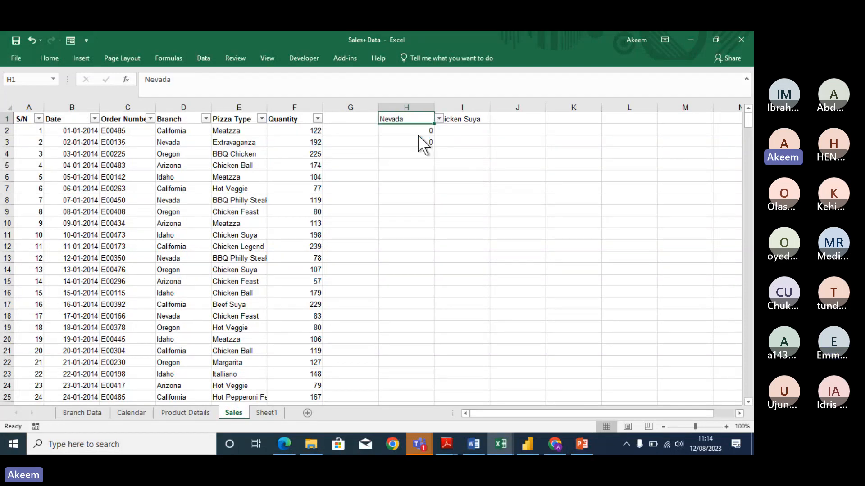
left_click(438, 120)
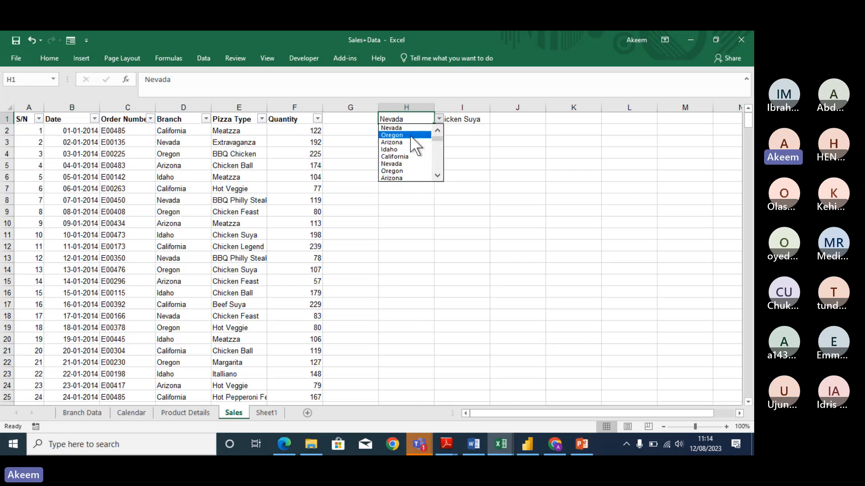
left_click(410, 134)
left_click(423, 130)
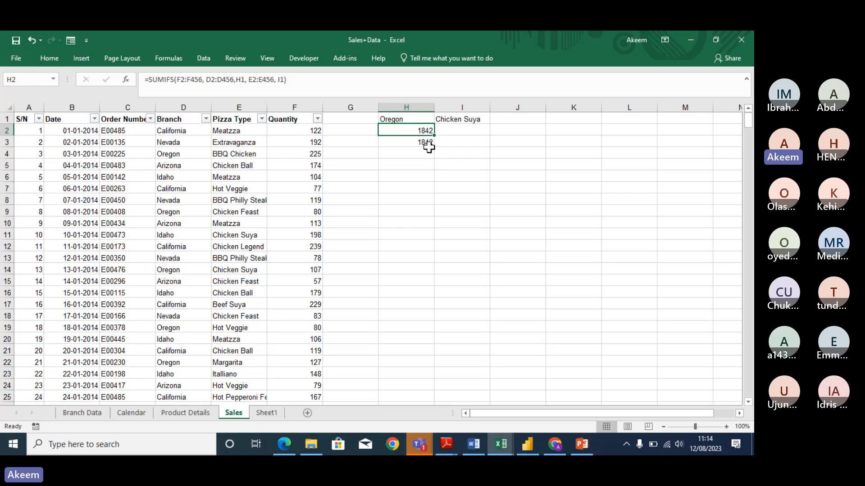
Step: Check the Common Use Cases slide in PowerPoint, switch to ChatGPT in Chrome, and start a new chat
left_click(448, 196)
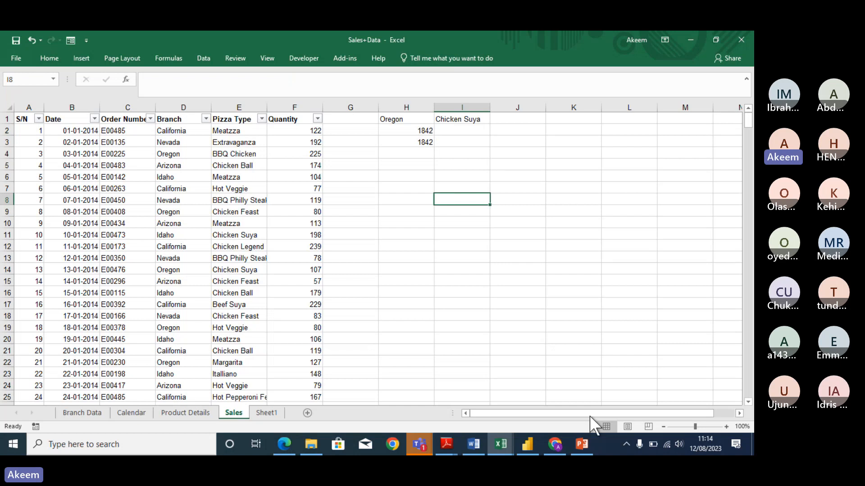
left_click(583, 442)
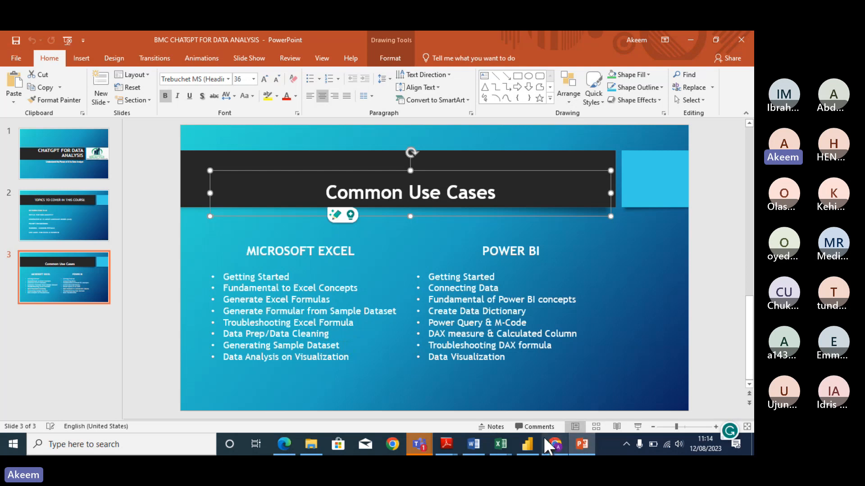
mouse_move(552, 442)
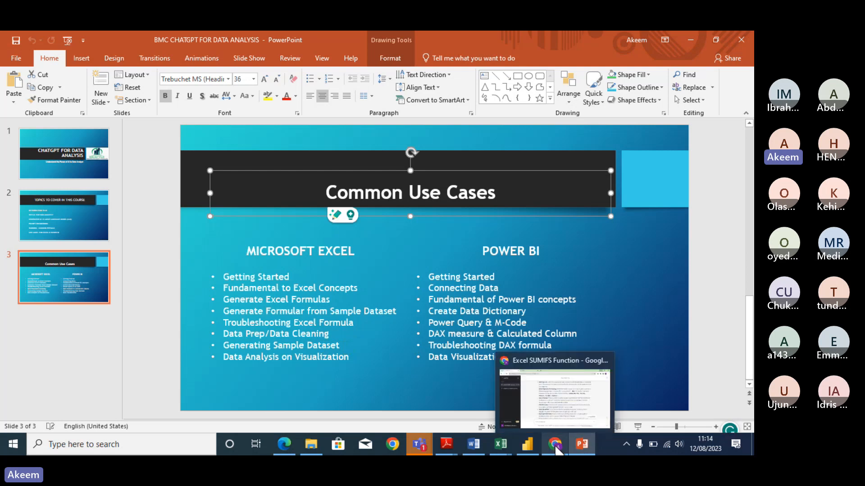
left_click(561, 401)
left_click(44, 101)
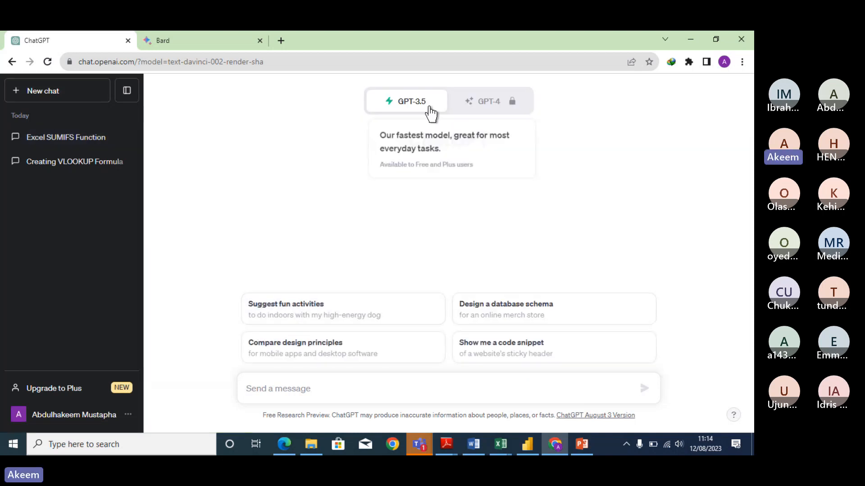
left_click(490, 111)
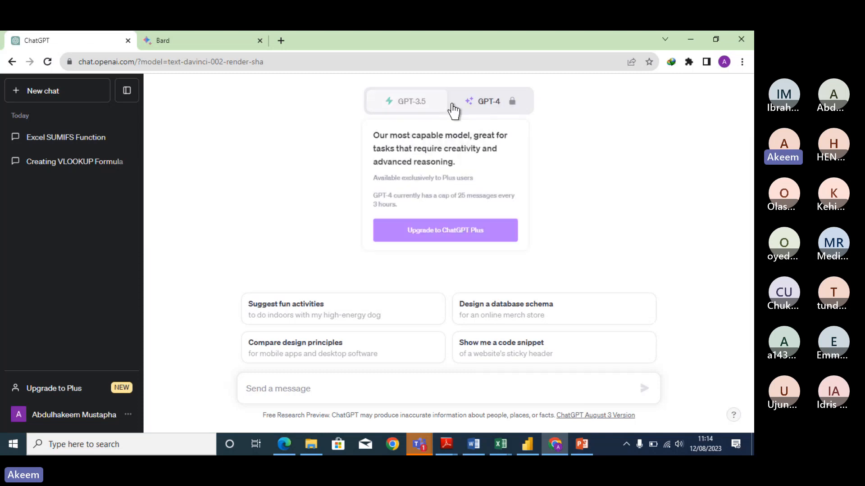
Step: Begin a ChatGPT prompt with the words "i AM NEW TO DATA ANALYSIS"
left_click(316, 392)
type("w")
key("BackSpace")
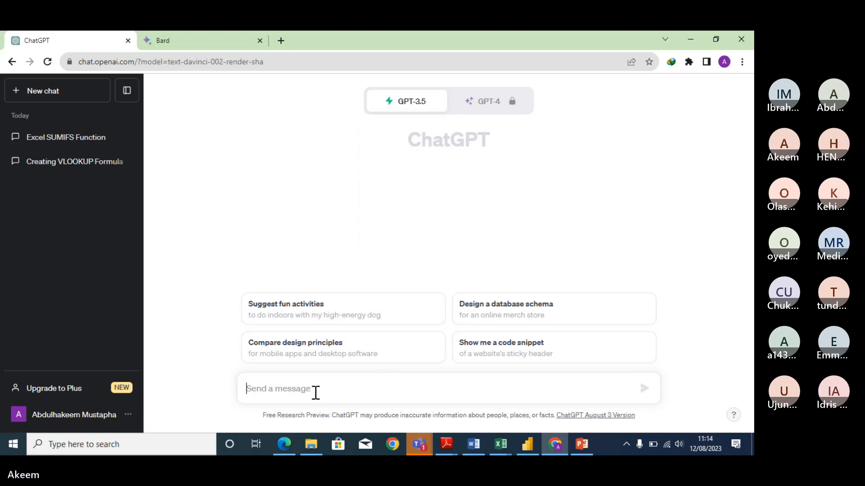
type("i AM")
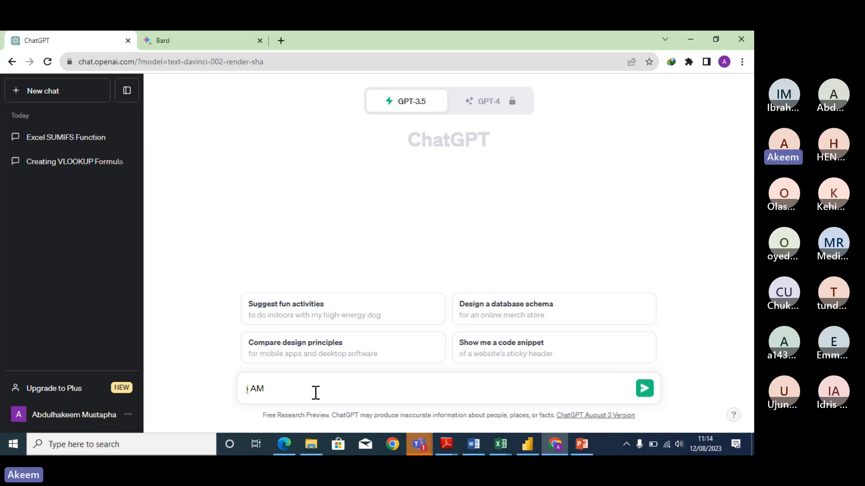
type(" A H")
key("BackSpace")
key("BackSpace")
key("BackSpace")
type("NEW TO DATA")
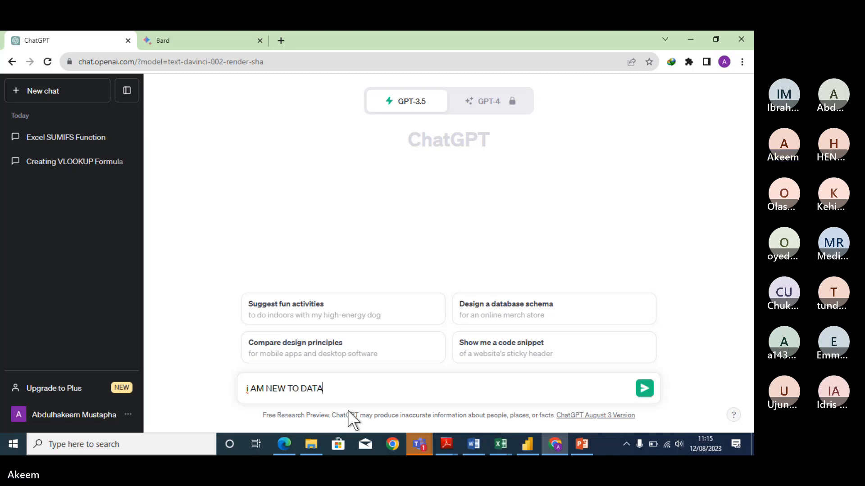
type(" ANALYSIS")
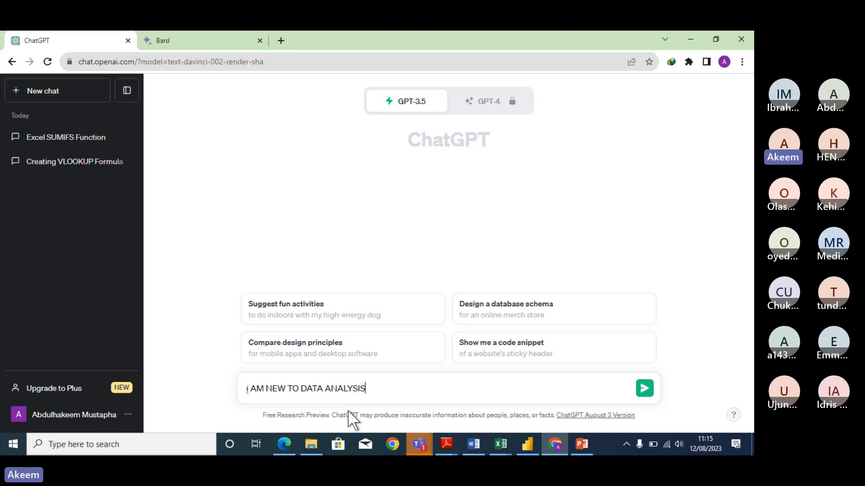
Step: Complete the prompt with ", CAN YOU GENERATE A 100 ROWS DATA SET FOR HR ANALYSIS" and send it
type(", CAN YOU")
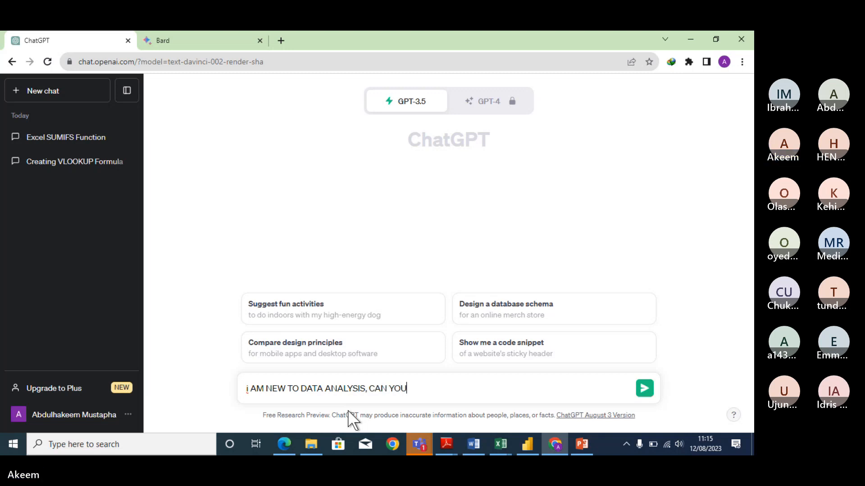
type(" GENET")
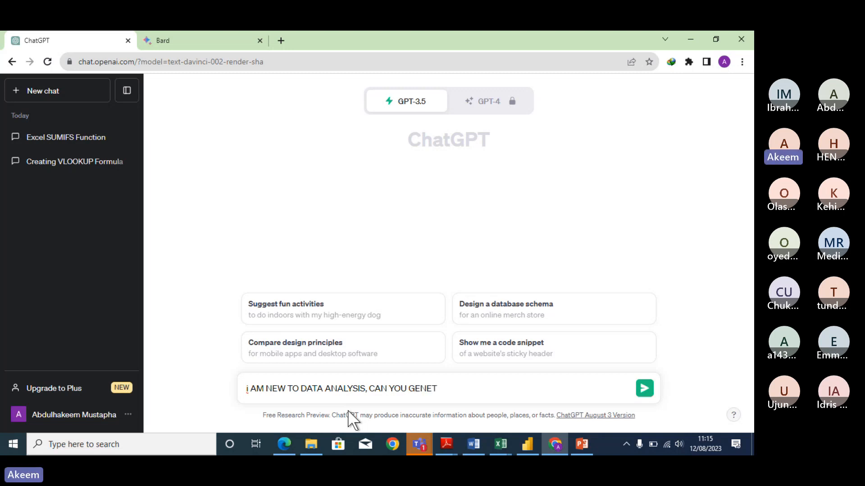
type("AT")
type("E ")
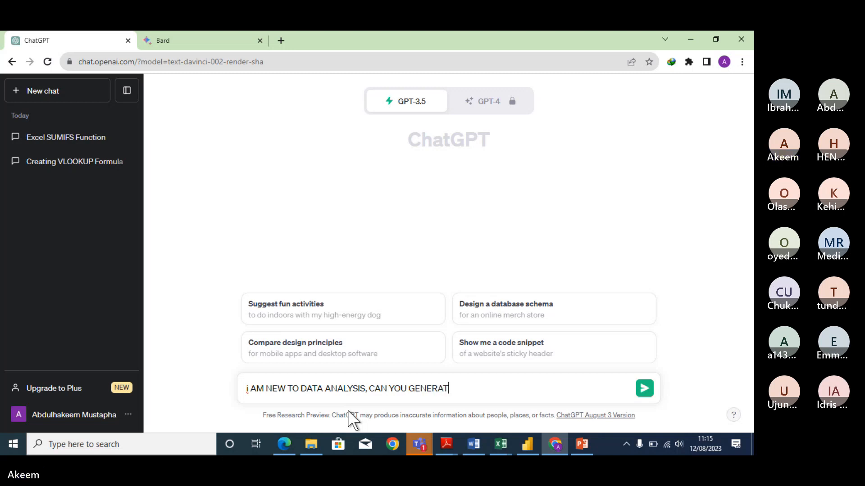
type("A")
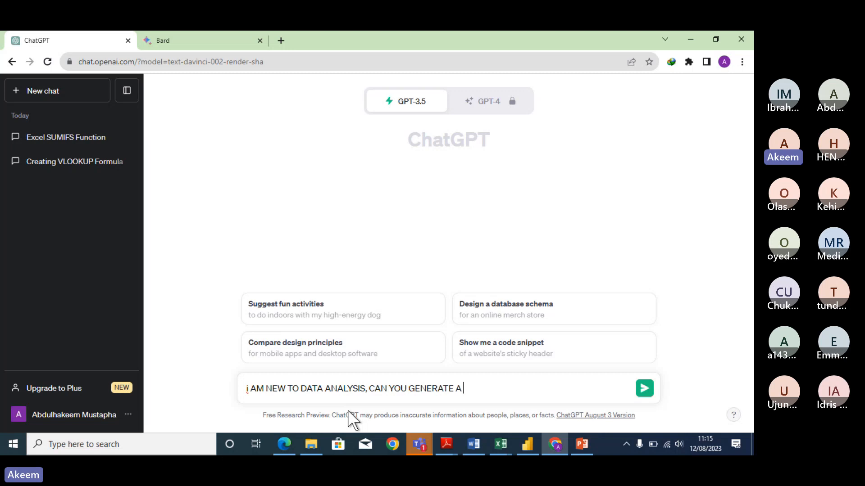
type(" 100 ROWS DATA SET H")
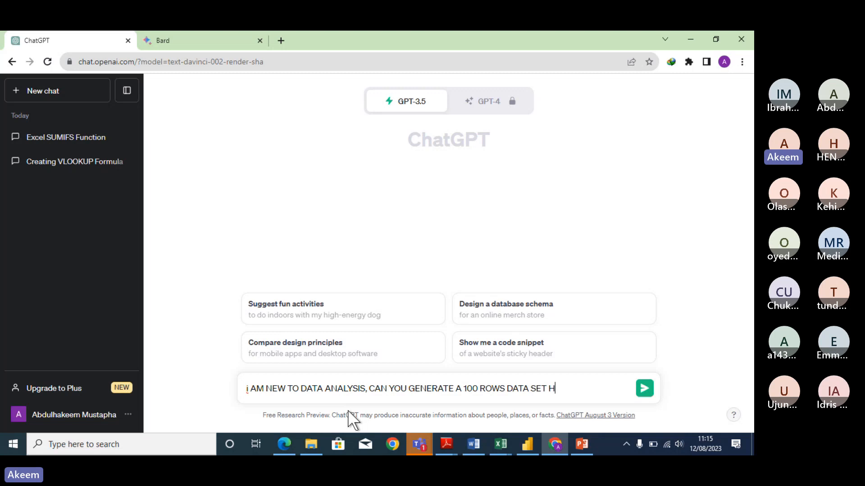
key("BackSpace")
type("FOR HR ANALYSIS")
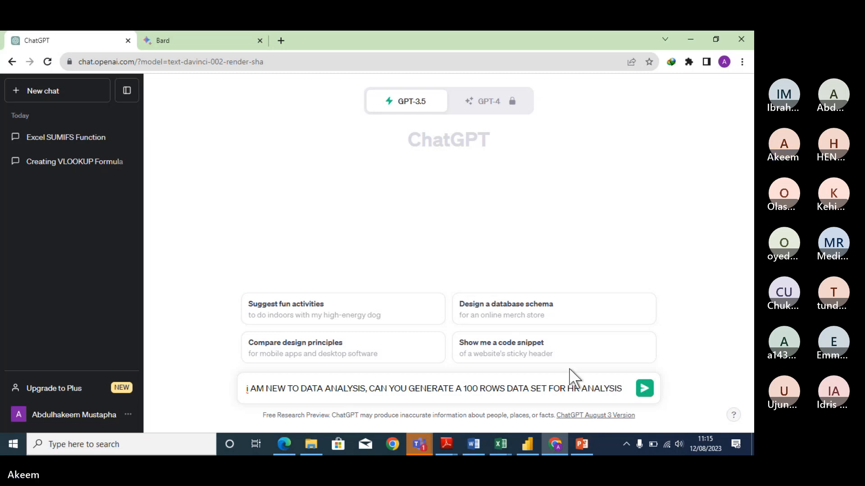
left_click(643, 395)
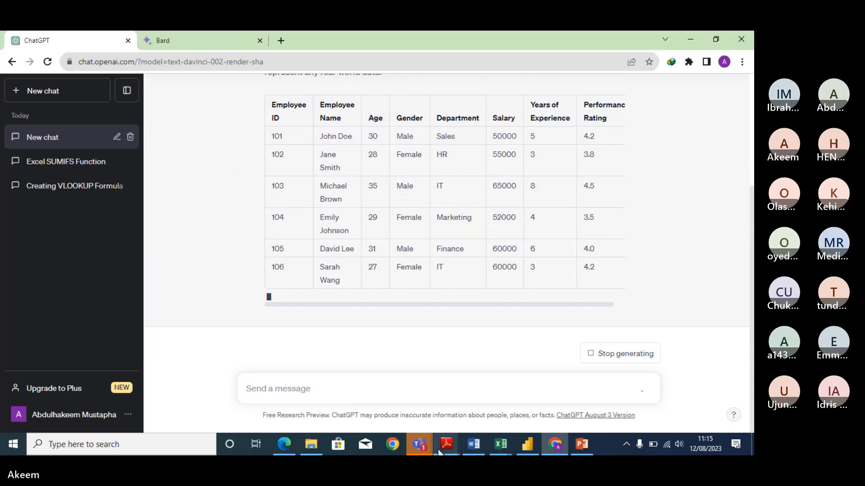
Step: Switch to the Teams meeting, admit the participant waiting in the lobby, and minimize the meeting window
mouse_move(423, 450)
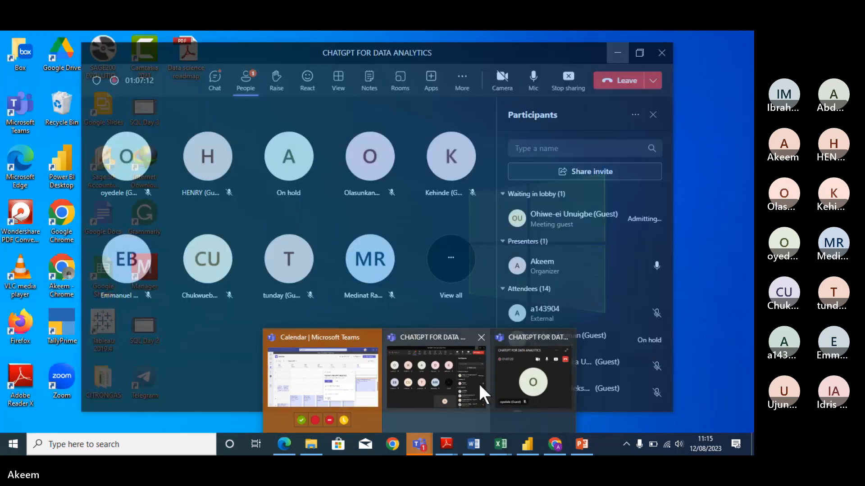
left_click(479, 384)
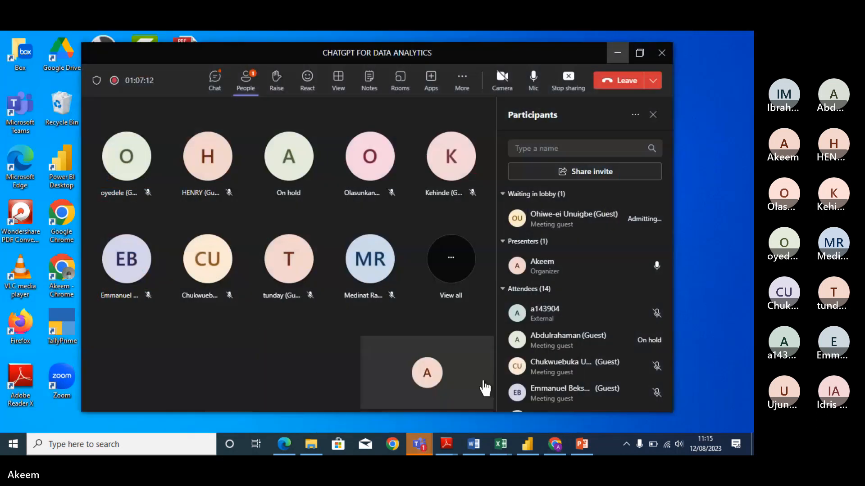
left_click(636, 218)
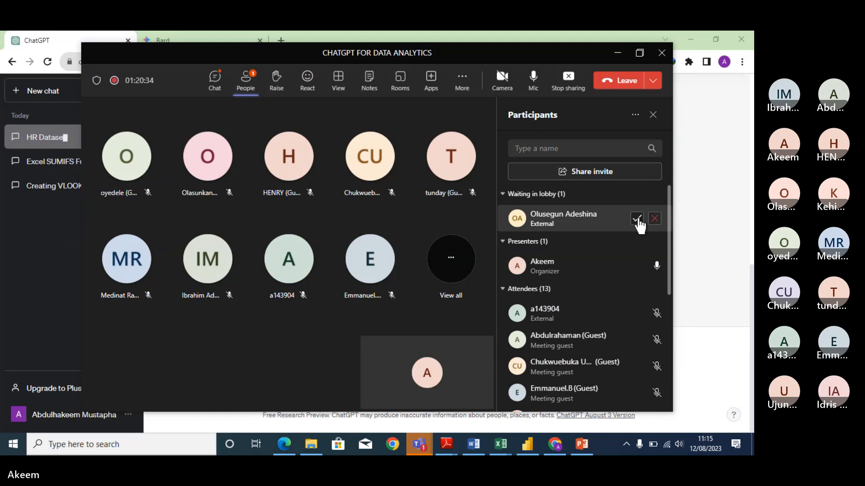
left_click(618, 53)
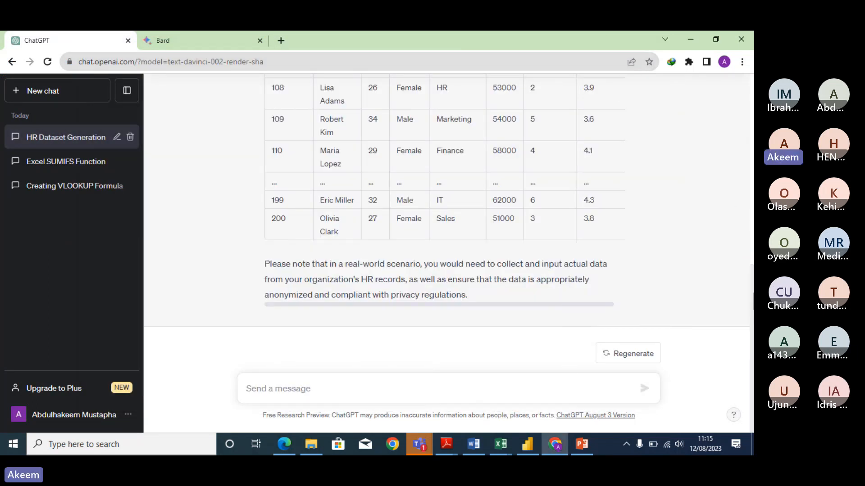
Step: Examine the generated HR table from its headers to the closing note, checking whether all 100 rows are listed
scroll(746, 205, "up", 4)
scroll(744, 189, "up", 2)
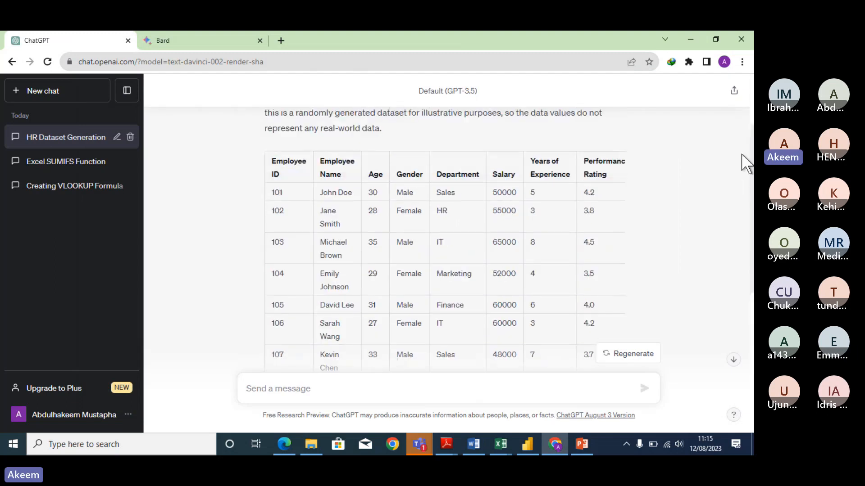
scroll(744, 189, "down", 3)
scroll(446, 223, "down", 1)
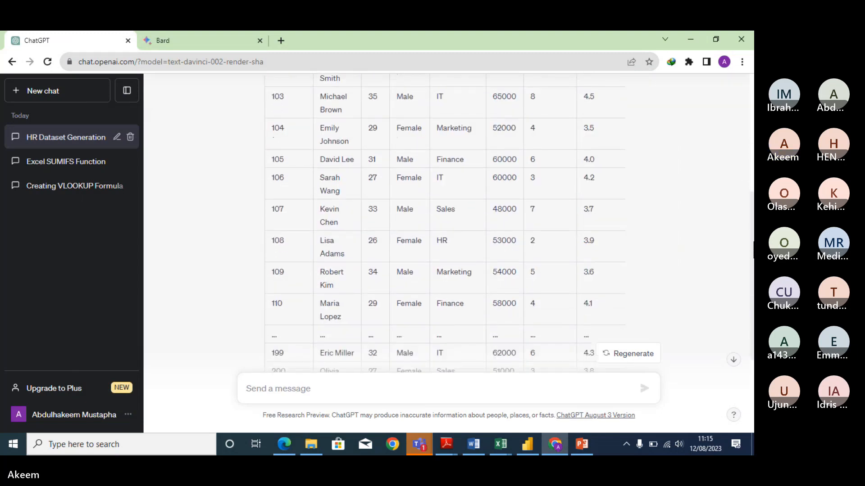
scroll(446, 223, "down", 3)
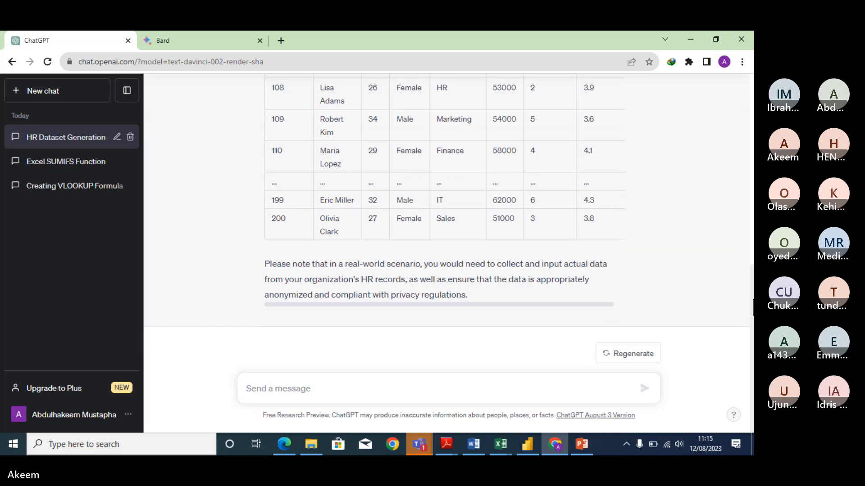
scroll(749, 202, "up", 5)
scroll(749, 198, "up", 3)
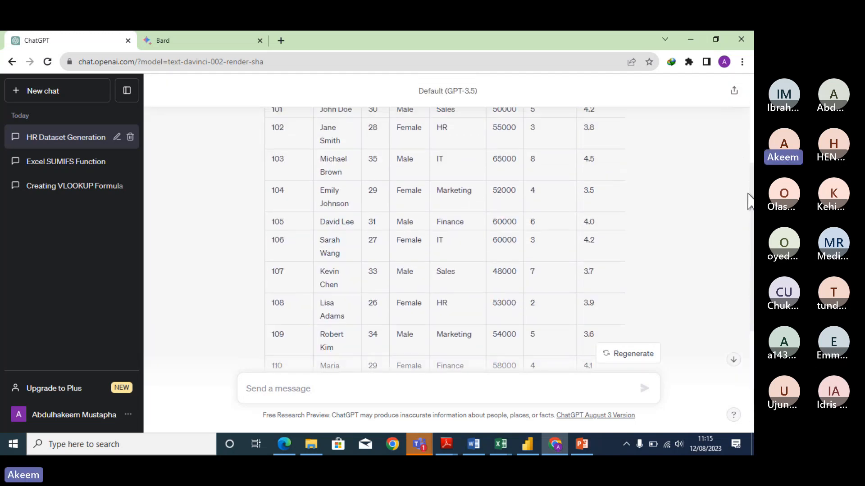
scroll(748, 154, "up", 1)
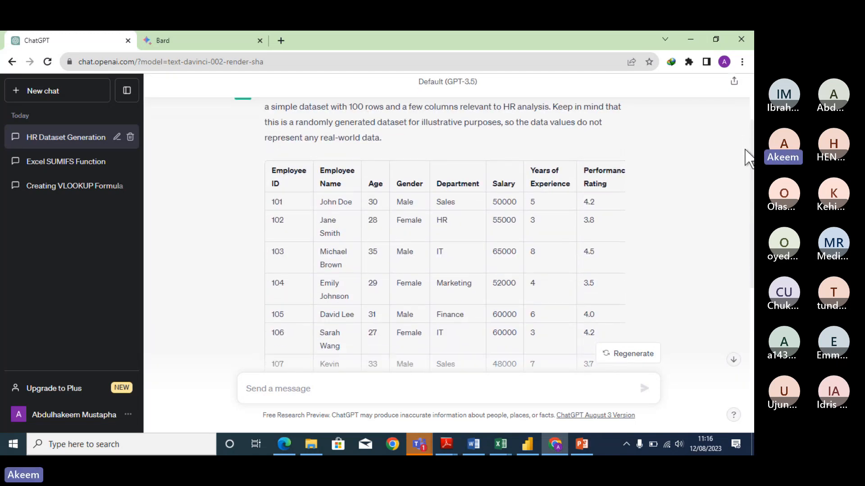
scroll(747, 154, "down", 8)
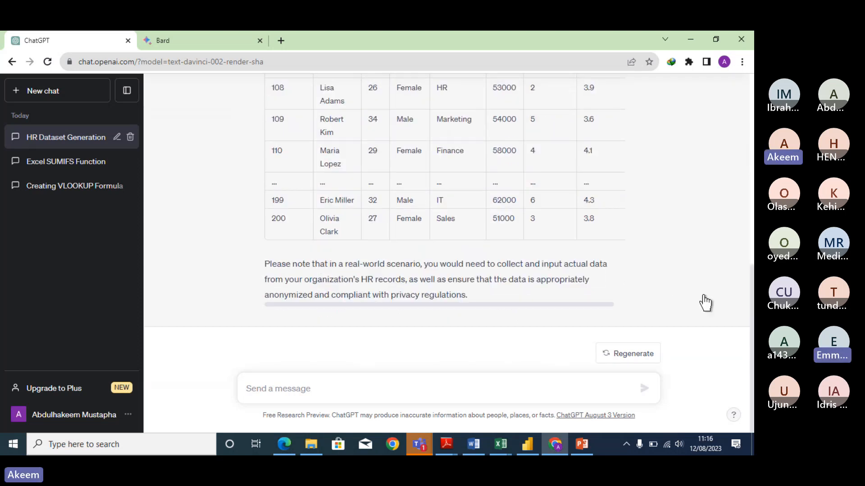
Step: Regenerate the HR dataset response, follow its rows to the end, and dismiss the response-comparison question
left_click(633, 355)
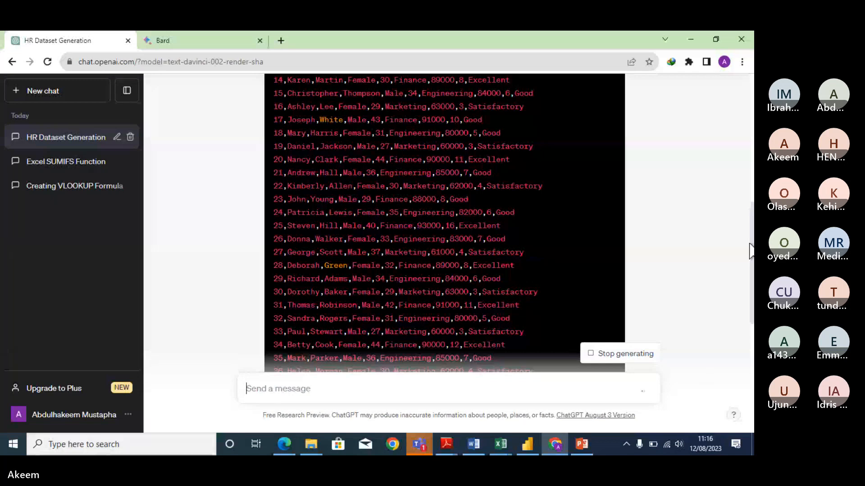
left_click_drag(752, 244, 753, 376)
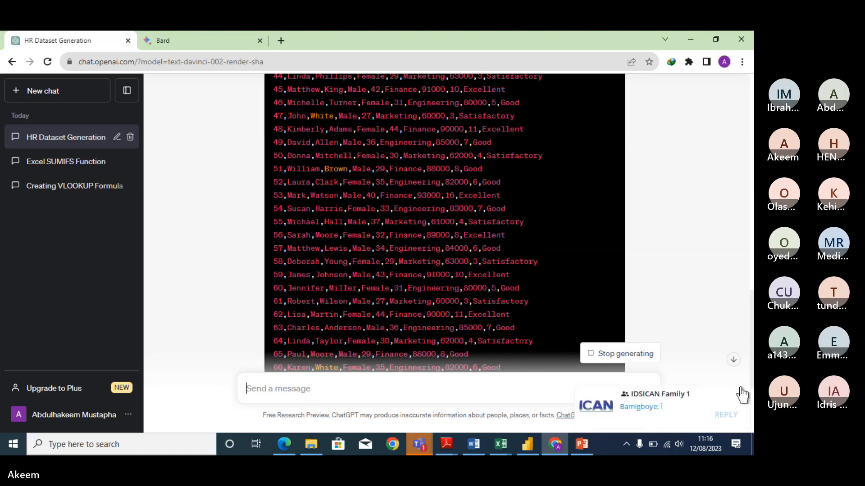
left_click(732, 360)
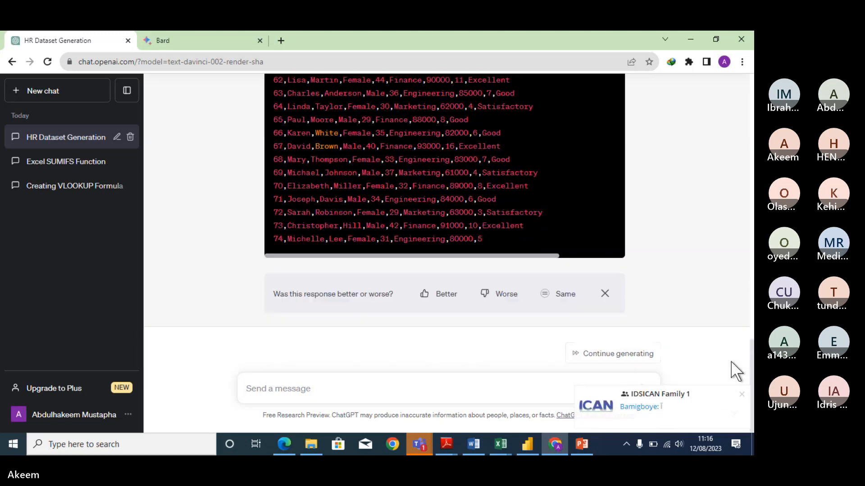
left_click(605, 293)
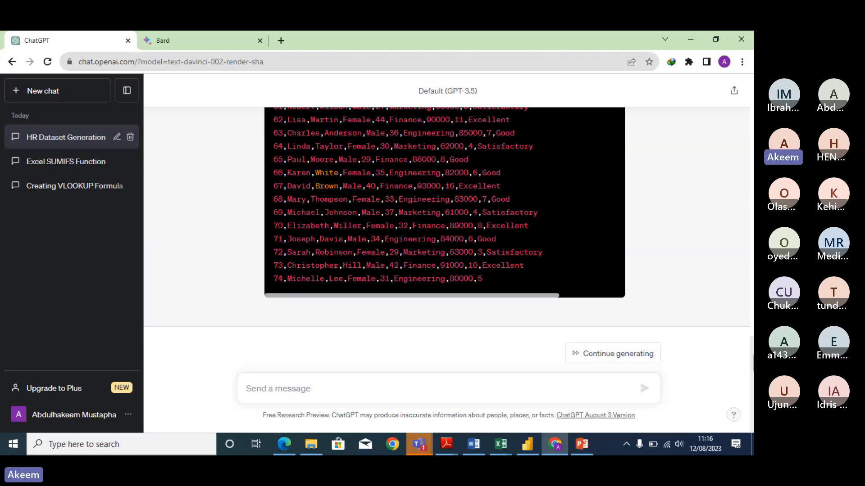
Step: Review the regenerated CSV rows back to the header, continue generating the remaining rows, and go to the newest output
left_click_drag(752, 360, 748, 260)
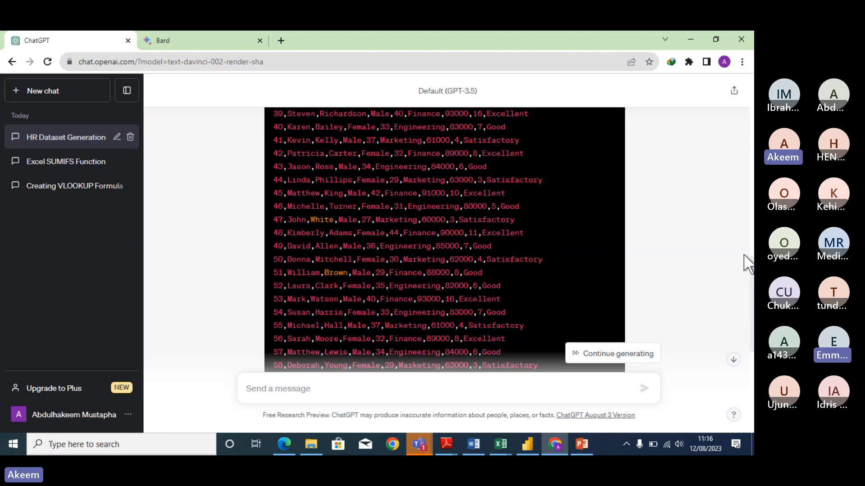
scroll(745, 264, "up", 5)
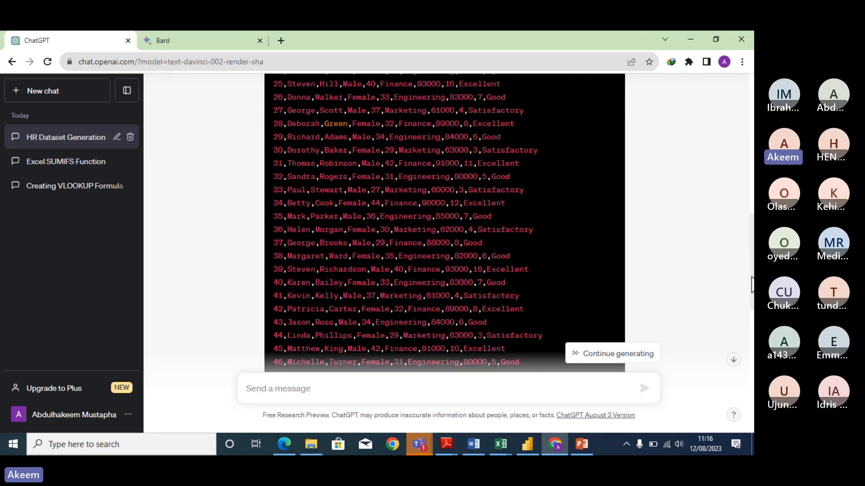
left_click_drag(751, 284, 751, 135)
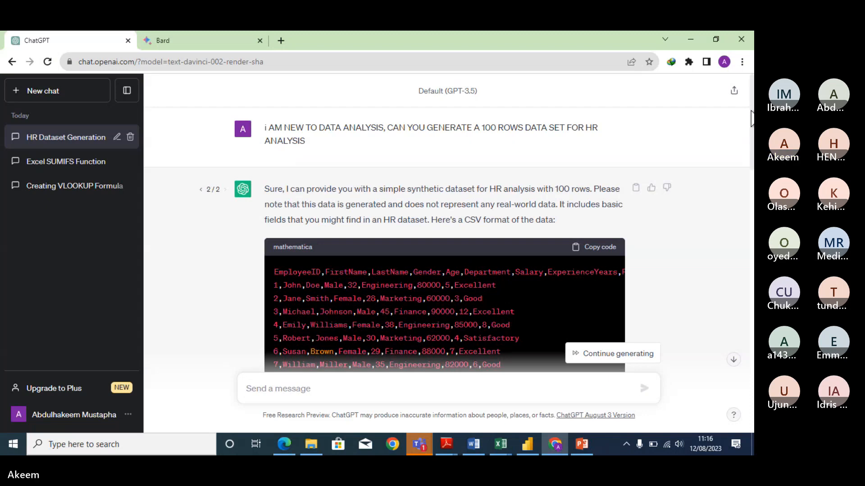
left_click(613, 357)
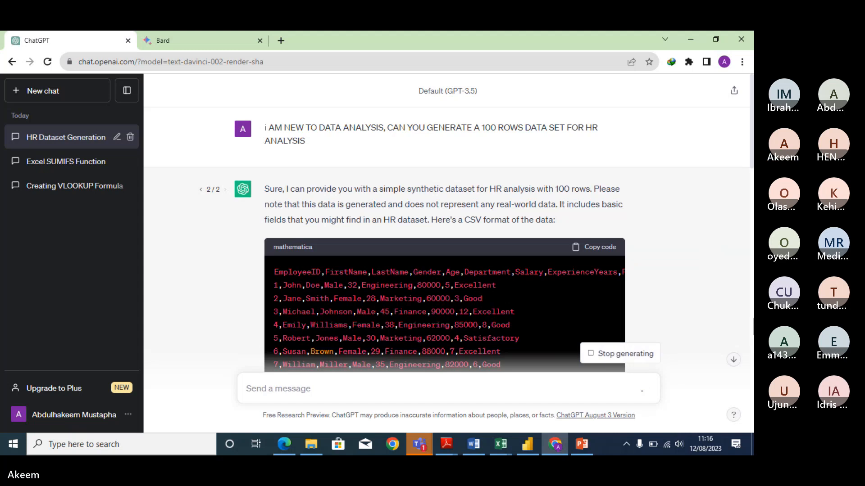
left_click(737, 359)
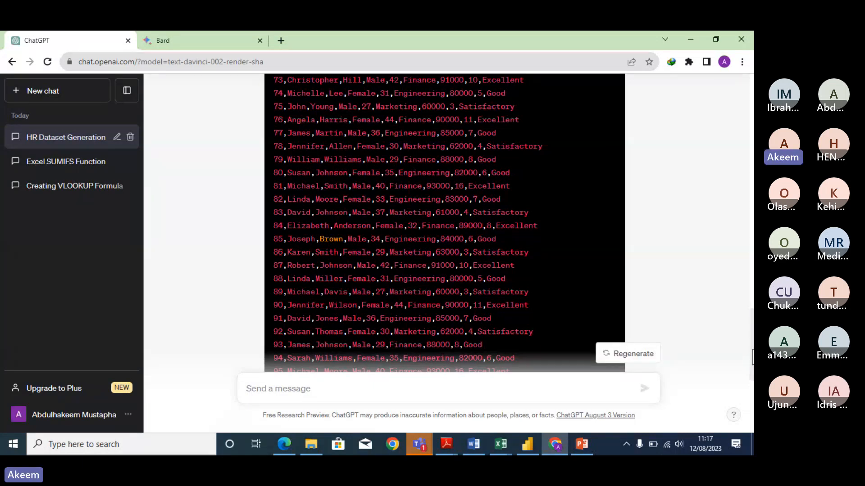
Step: Review the generated HR rows back towards the beginning, and check the Common Use Cases slide in PowerPoint
left_click_drag(752, 350, 751, 275)
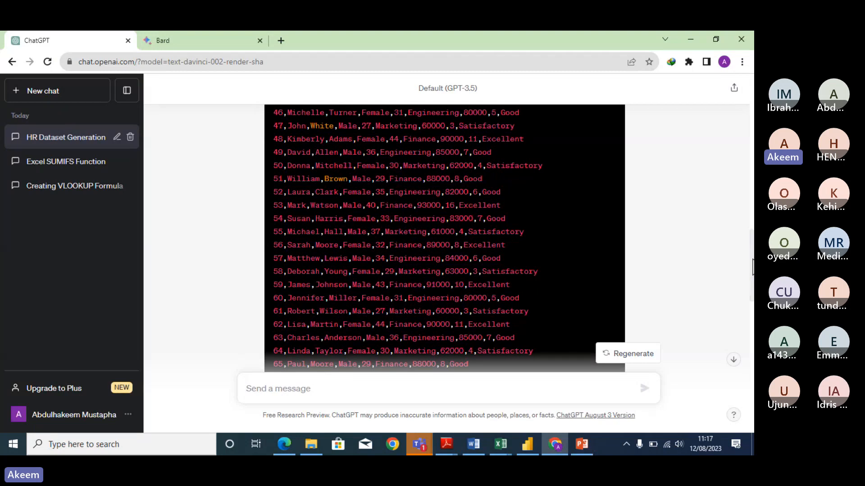
left_click_drag(752, 267, 750, 164)
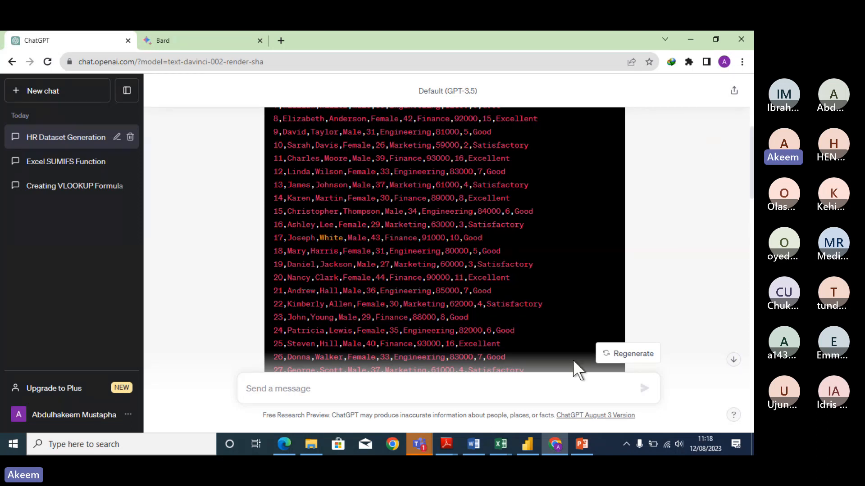
left_click(587, 439)
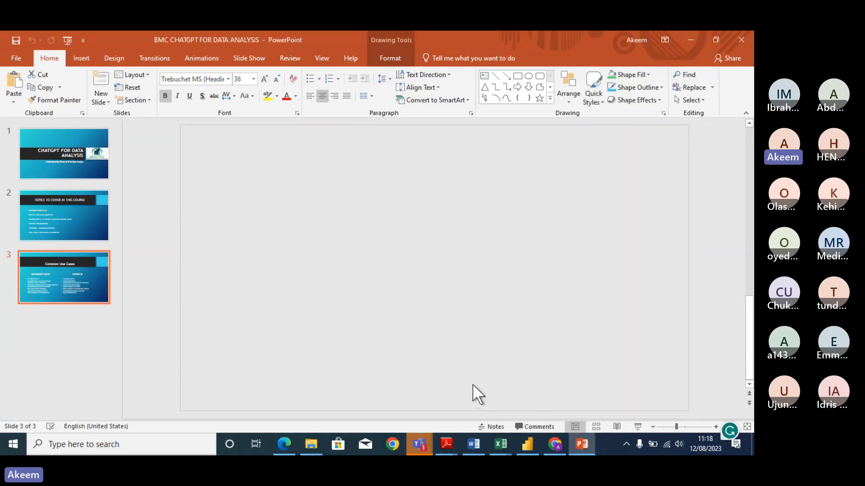
left_click(92, 279)
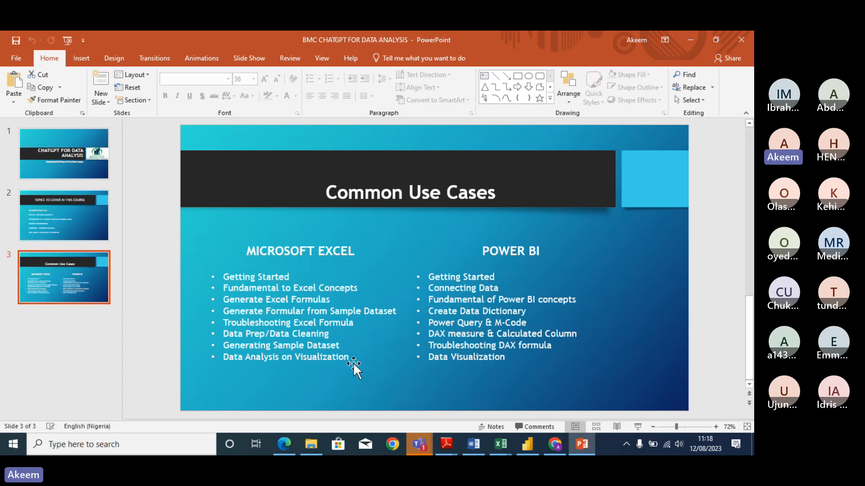
left_click(690, 40)
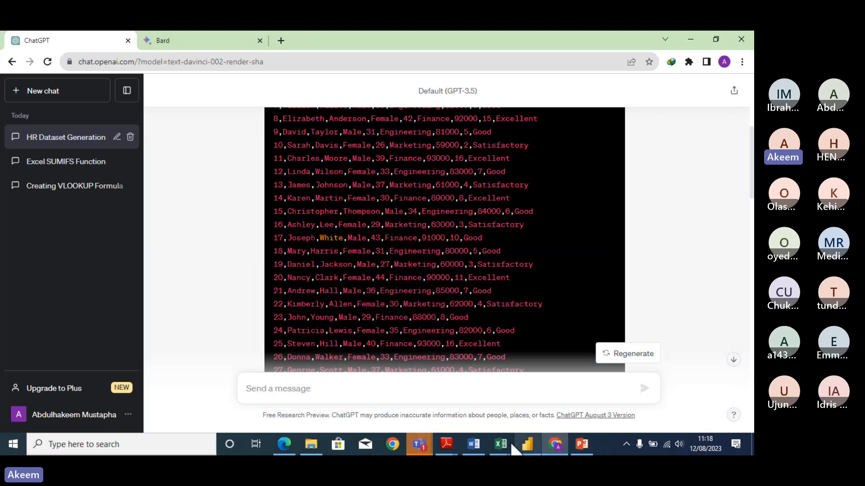
Step: Switch to the space_missions workbook in Excel and highlight its data from the Company header through MissionStatus down to row 22, then clear the selection
mouse_move(502, 448)
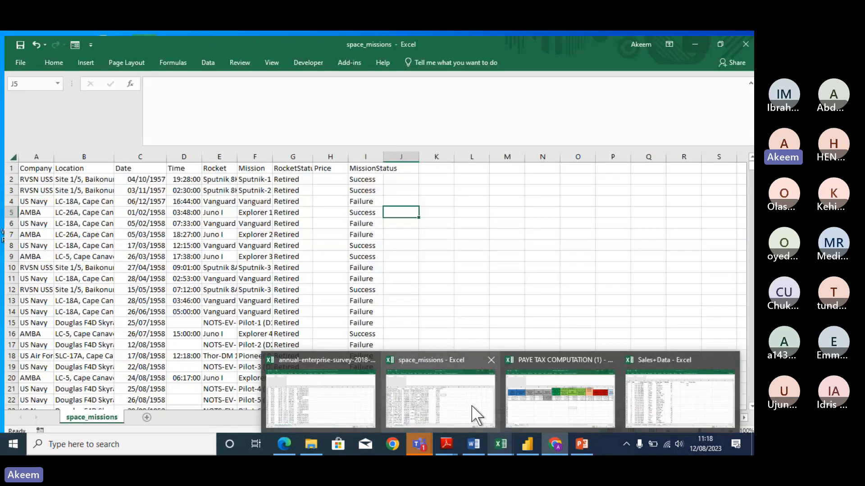
left_click(471, 405)
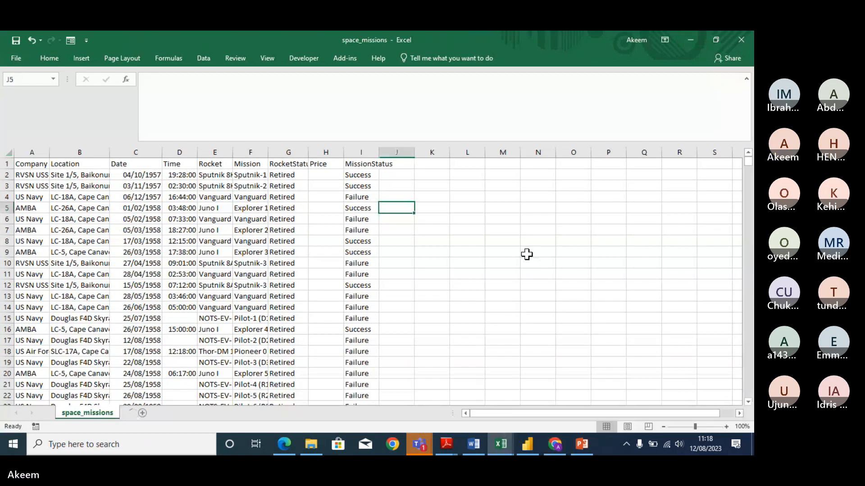
left_click(527, 254)
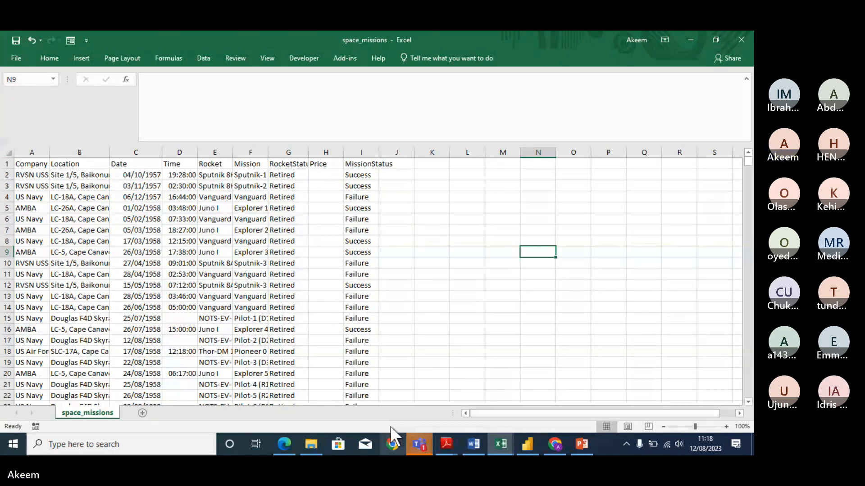
left_click(23, 167)
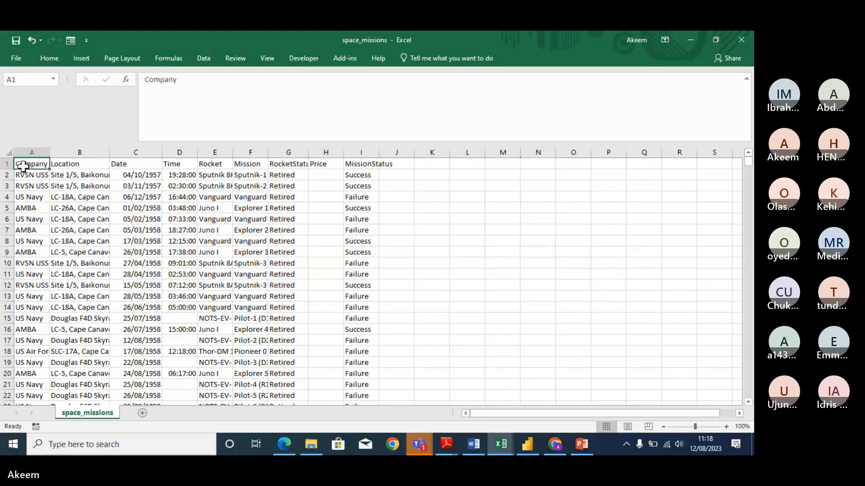
key("shift+Right")
key("shift+Right")
key("shift+Right")
key("shift+Right")
key("shift+Right")
key("shift+Right")
key("shift+Right")
key("shift+Right")
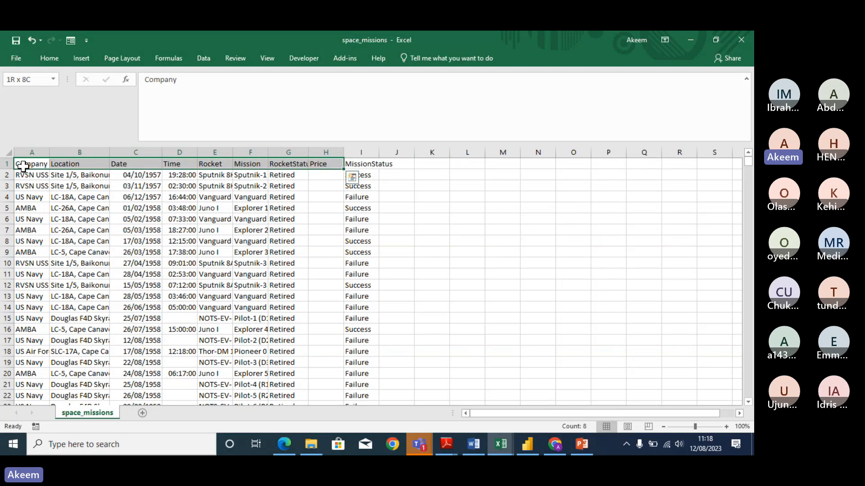
key("shift+Down")
key("shift+Down")
key("shift+Down")
key("shift+Down")
key("shift+Down")
key("shift+Down")
key("shift+Down")
key("shift+Down")
key("shift+Down")
key("shift+Down")
key("shift+Down")
key("shift+Down")
key("shift+Down")
key("shift+Down")
key("shift+Down")
key("shift+Down")
key("shift+Down")
key("shift+Down")
key("shift+Down")
key("shift+Down")
key("shift+Down")
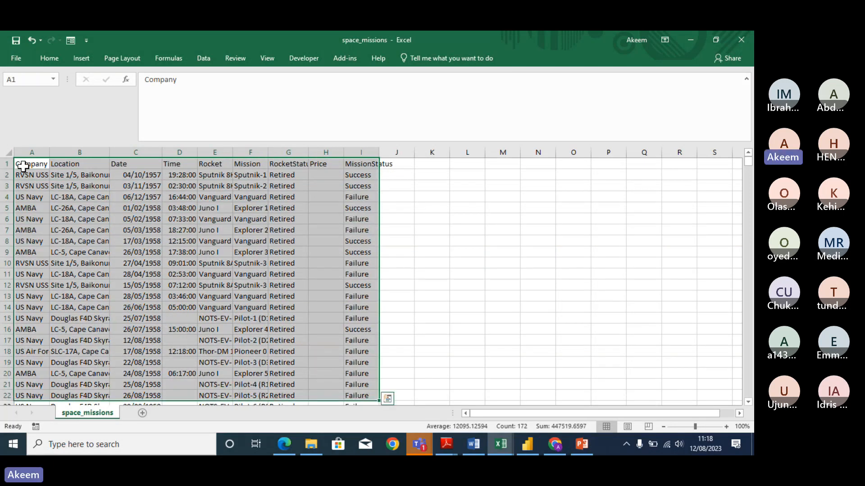
left_click(550, 286)
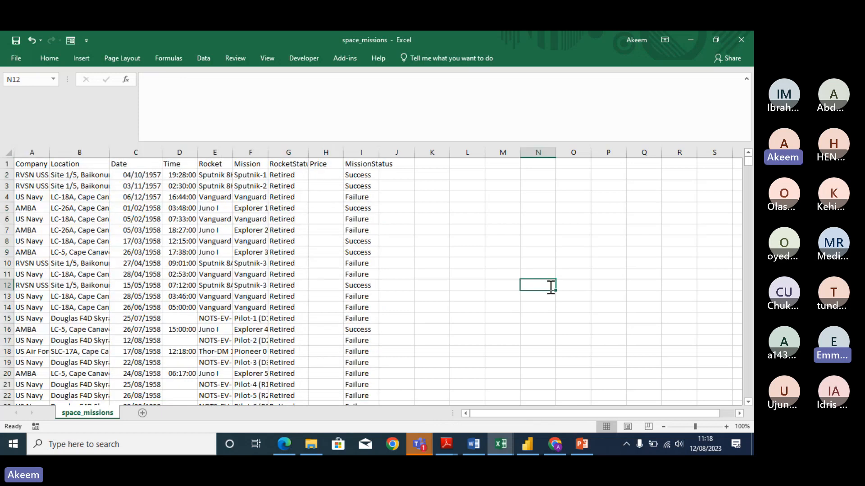
Step: Revisit the Common Use Cases slide in PowerPoint and open the Space Missions.pdf document in Adobe Reader
left_click(582, 444)
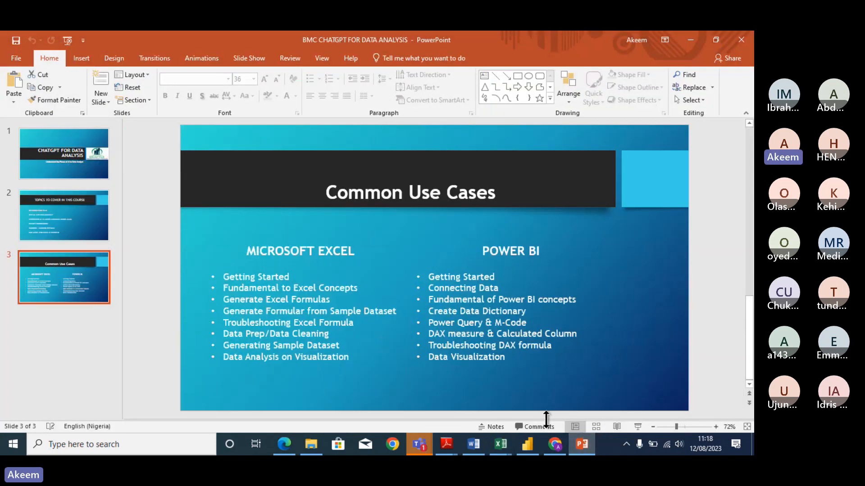
mouse_move(452, 434)
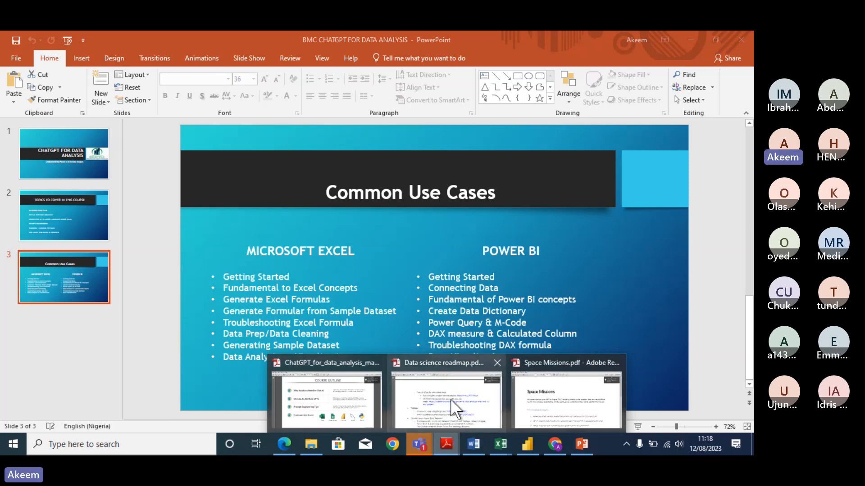
mouse_move(500, 407)
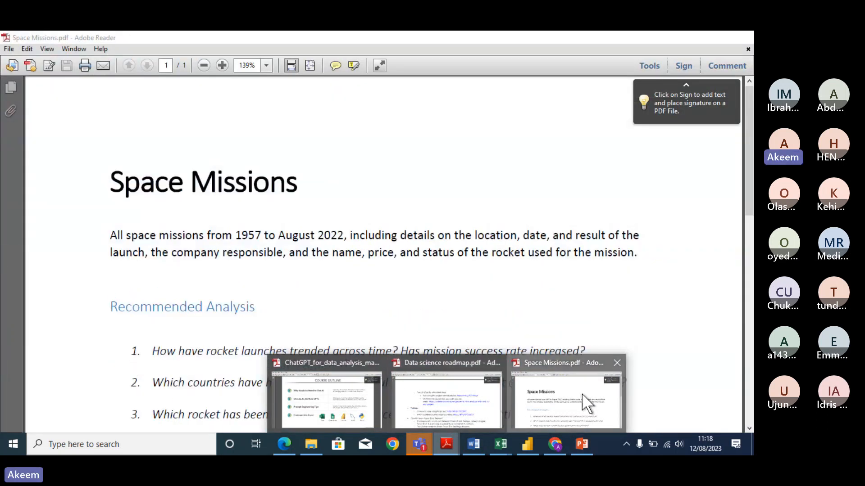
left_click(581, 397)
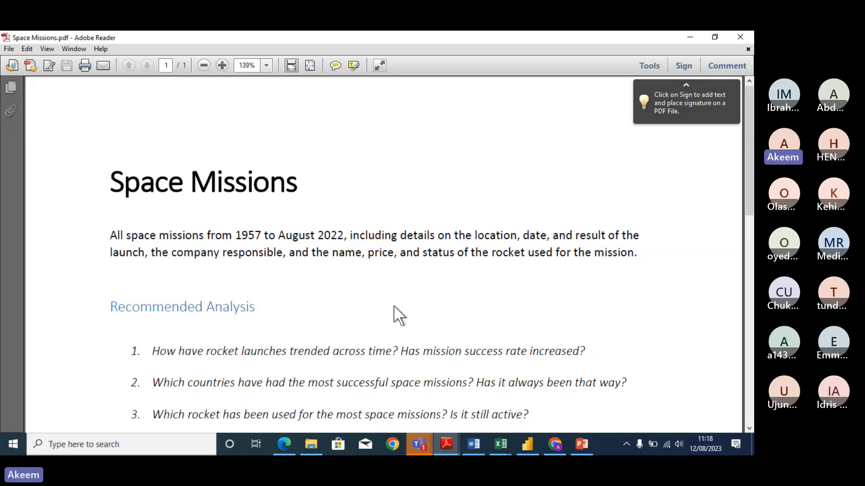
scroll(395, 316, "down", 1)
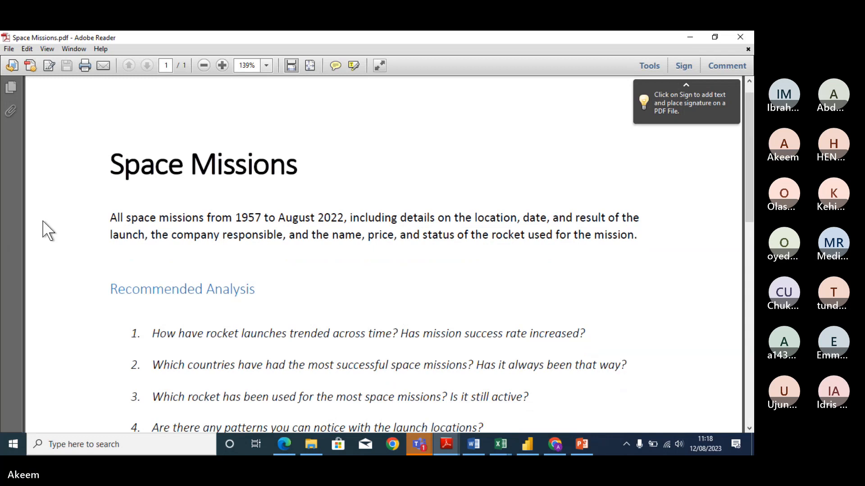
Step: Copy the Space Missions description together with the Recommended Analysis heading and its four questions
left_click_drag(110, 217, 370, 337)
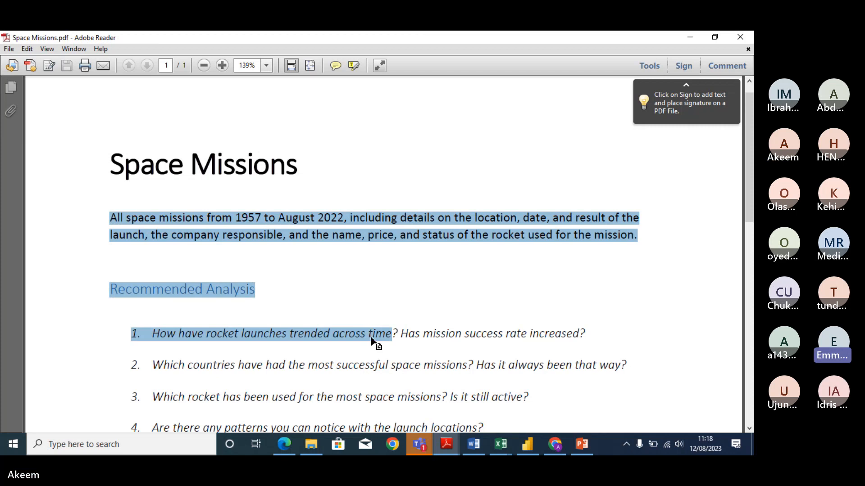
key("ctrl+a")
key("shift+Up")
key("shift+Up")
key("shift+Up")
key("shift+Up")
key("shift+Up")
key("shift+Up")
key("shift+Up")
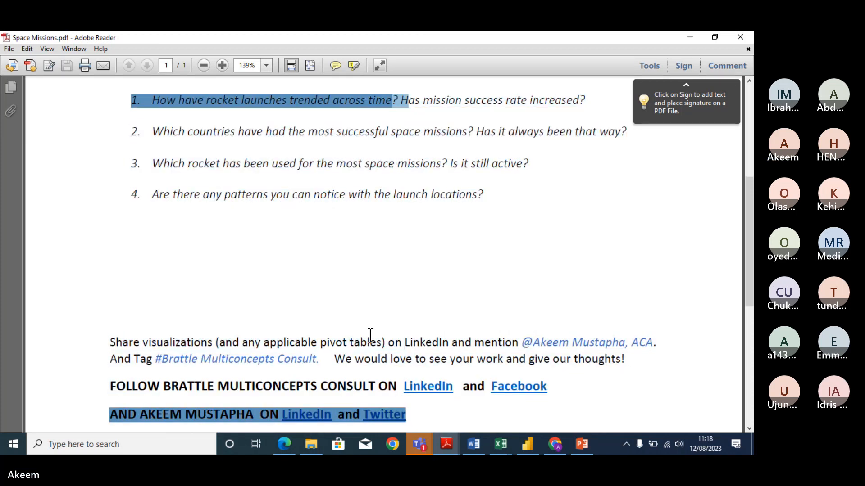
key("shift+Up")
key("shift+Up")
key("shift+Up")
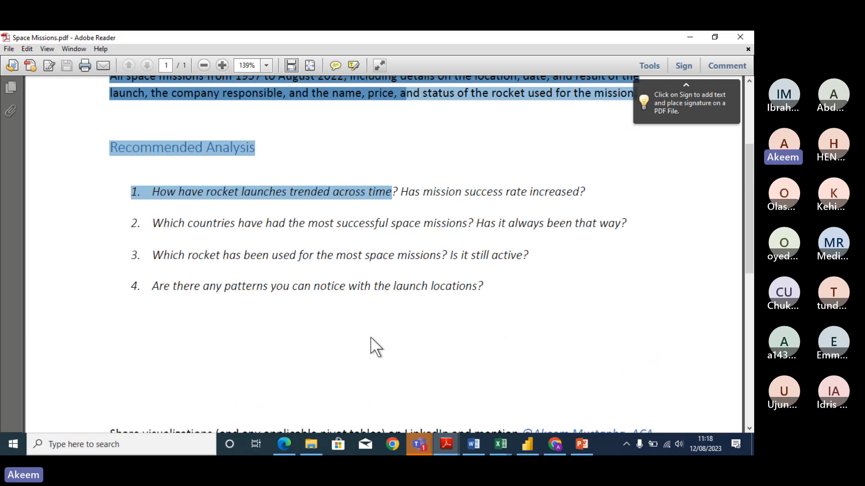
key("shift+Down")
key("shift+Down")
key("shift+Down")
key("shift+Down")
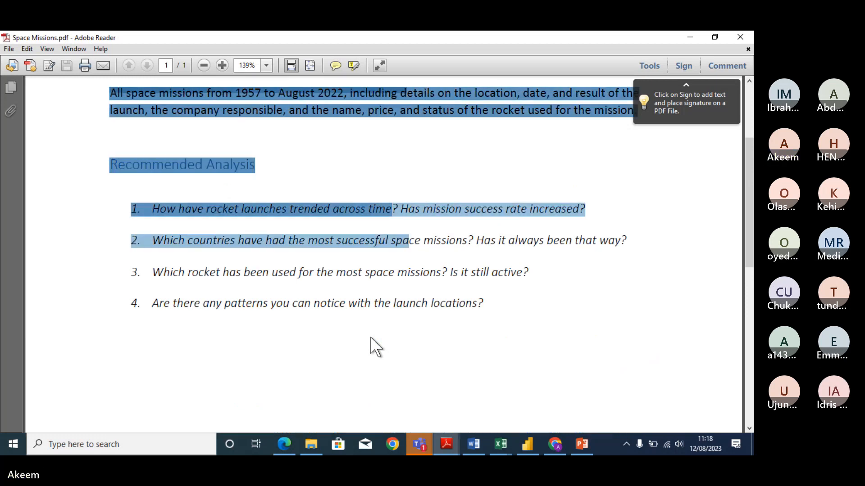
key("shift+Right")
key("shift+Right")
key("shift+Right")
key("shift+Right")
key("shift+Right")
key("shift+Right")
key("shift+Right")
key("shift+Right")
key("shift+Right")
key("shift+Right")
key("shift+Right")
key("shift+Right")
key("shift+Right")
key("shift+Right")
key("shift+Right")
key("shift+Right")
key("shift+Right")
key("shift+Right")
key("shift+Right")
key("shift+Right")
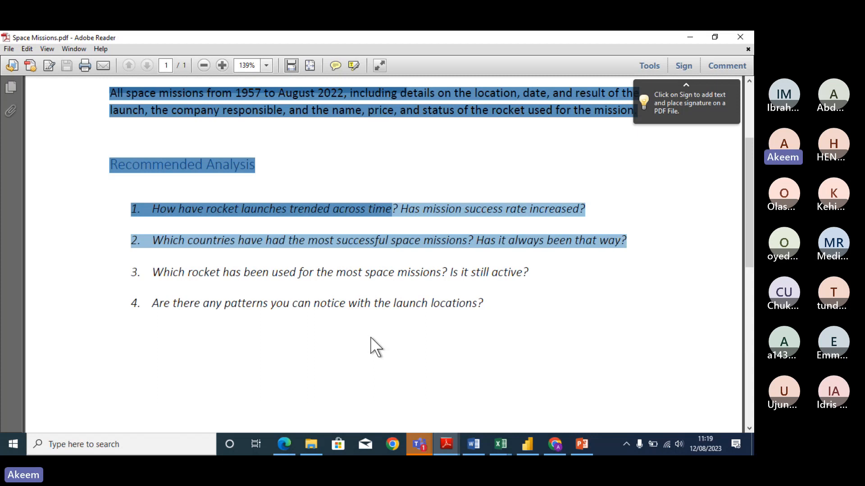
key("shift+Down")
key("shift+Down")
key("shift+Down")
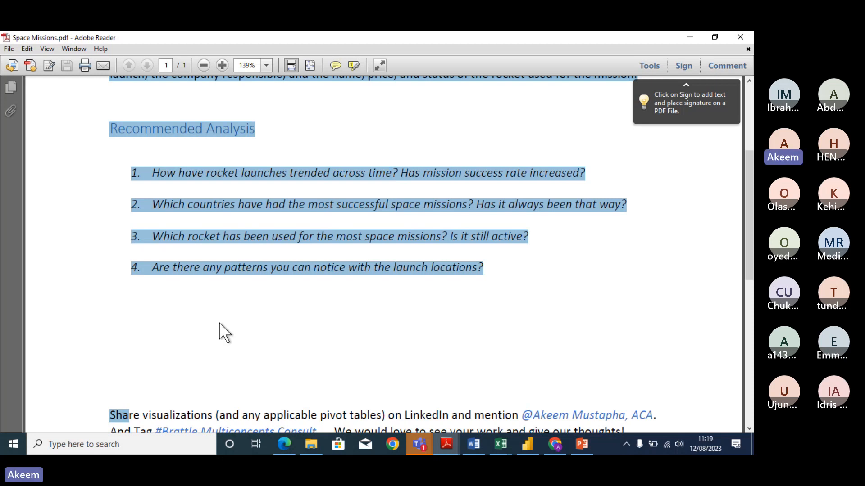
right_click(232, 266)
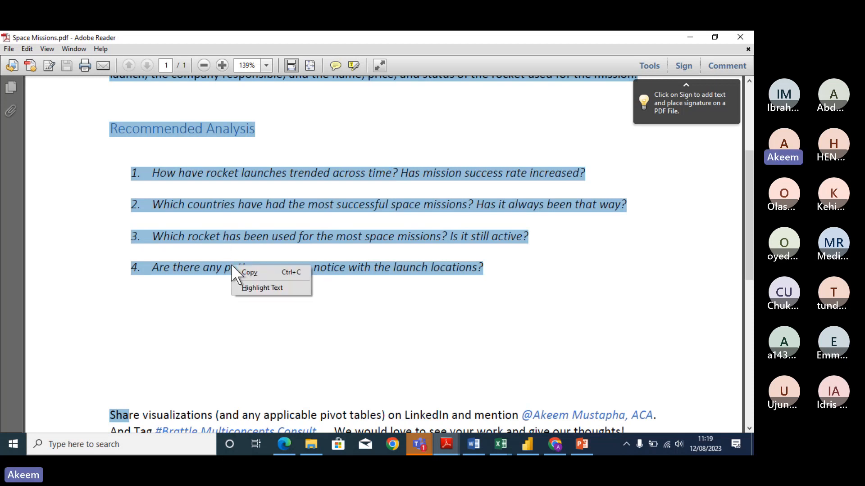
left_click(254, 271)
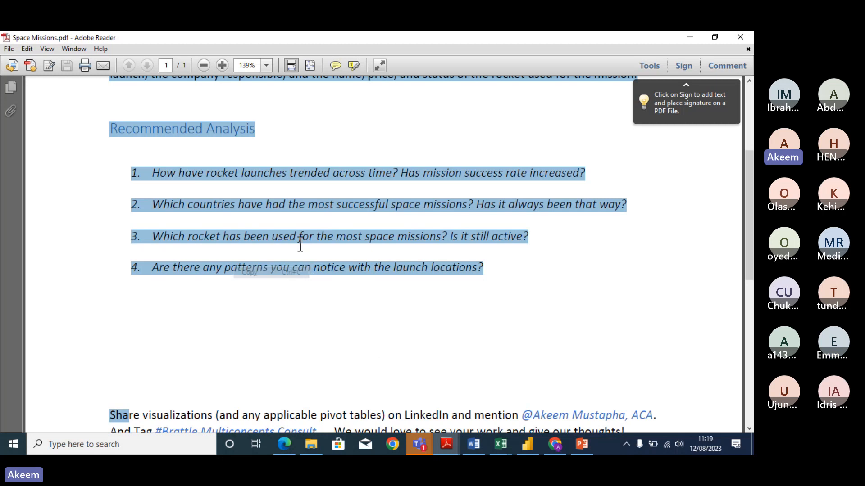
Step: Minimize the PDF, point out the Common Use Cases slide in PowerPoint again, and return to ChatGPT in the browser
left_click(689, 37)
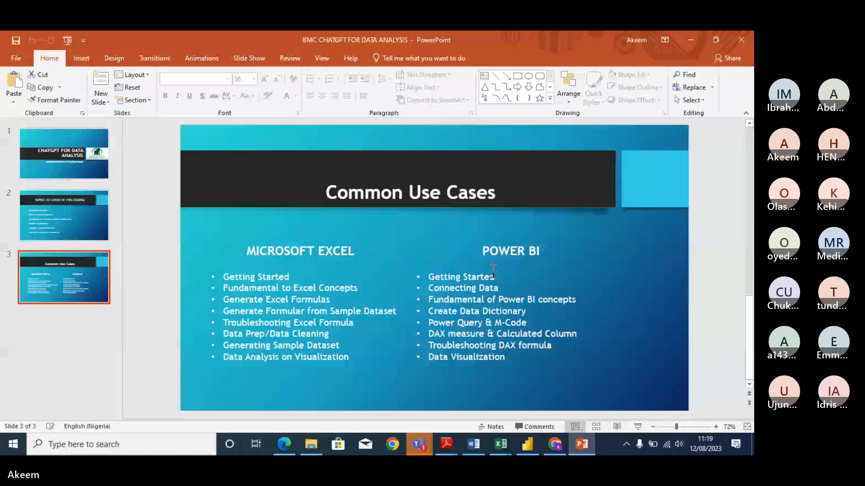
left_click(554, 443)
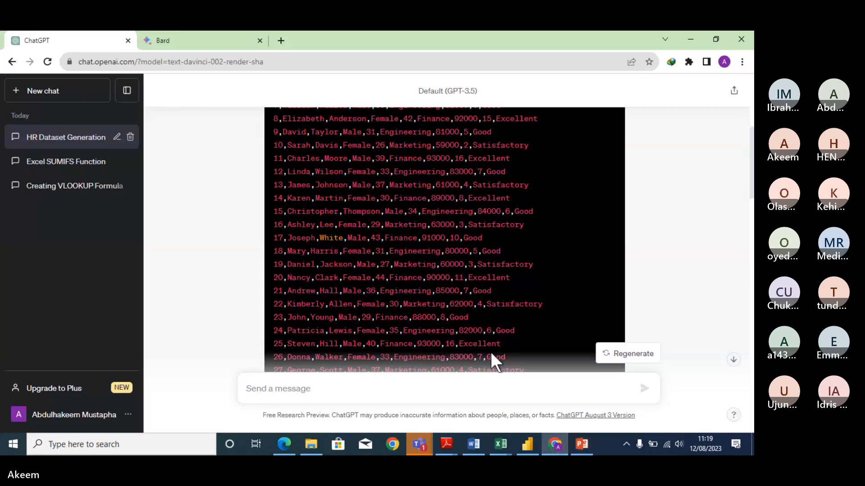
left_click(582, 449)
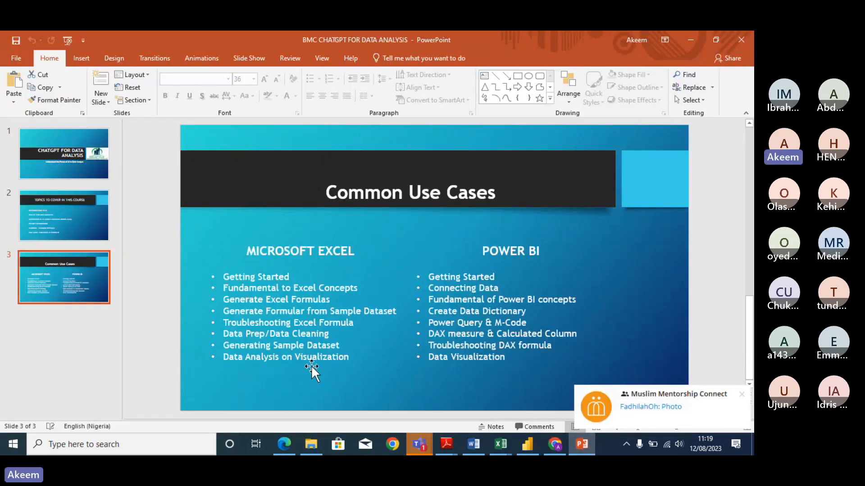
left_click(690, 39)
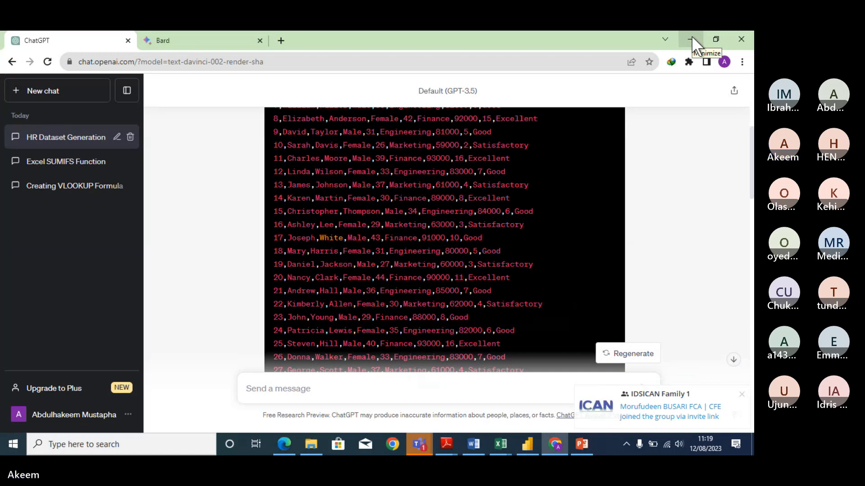
Step: Start a new chat and begin the message with "I WANT TO"
left_click(46, 96)
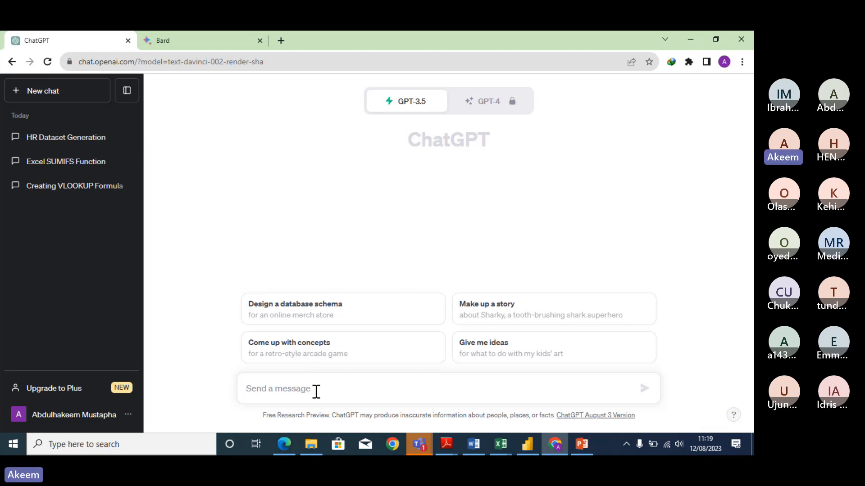
type("I")
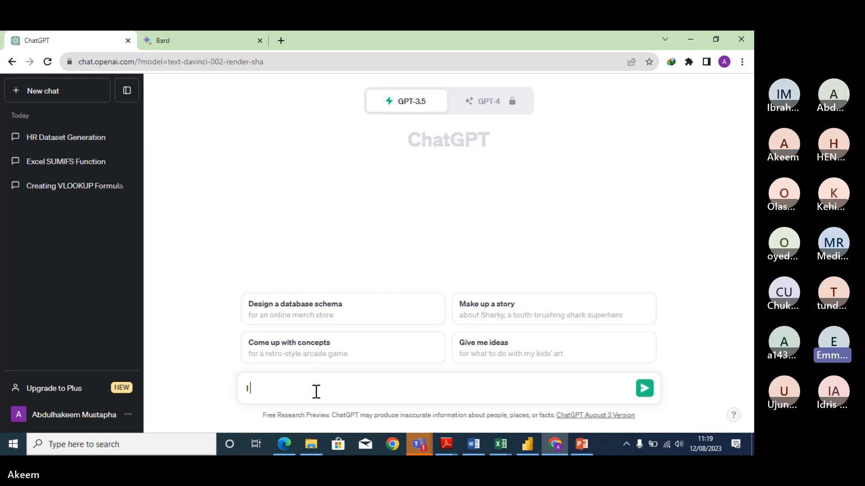
type(" WANT TO")
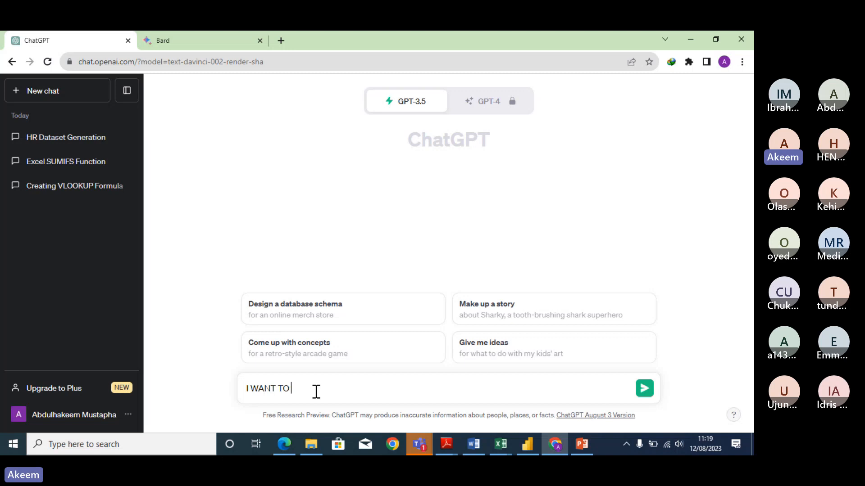
type(" ANALYSE")
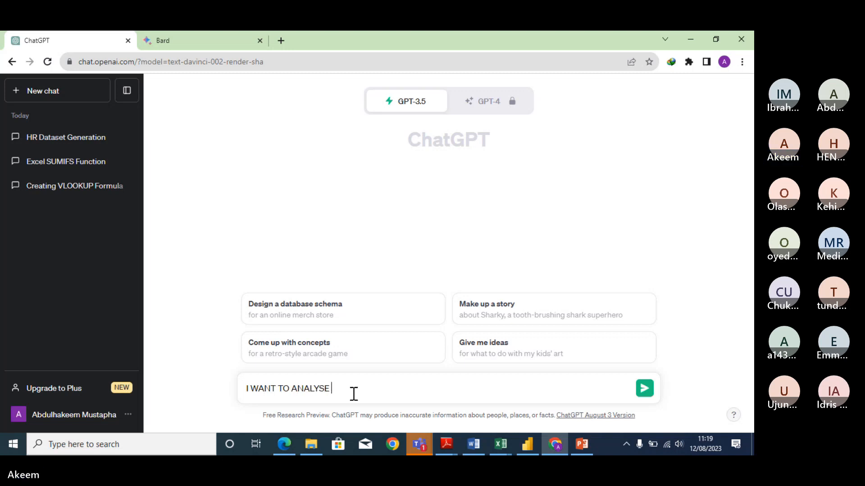
key("BackSpace")
key("BackSpace")
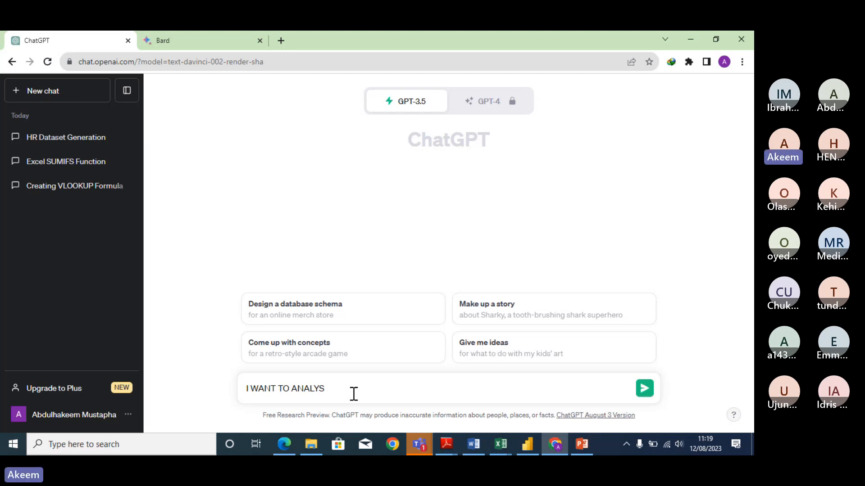
key("BackSpace")
key("BackSpace")
key("BackSpace")
key("BackSpace")
key("BackSpace")
key("BackSpace")
key("BackSpace")
key("BackSpace")
key("BackSpace")
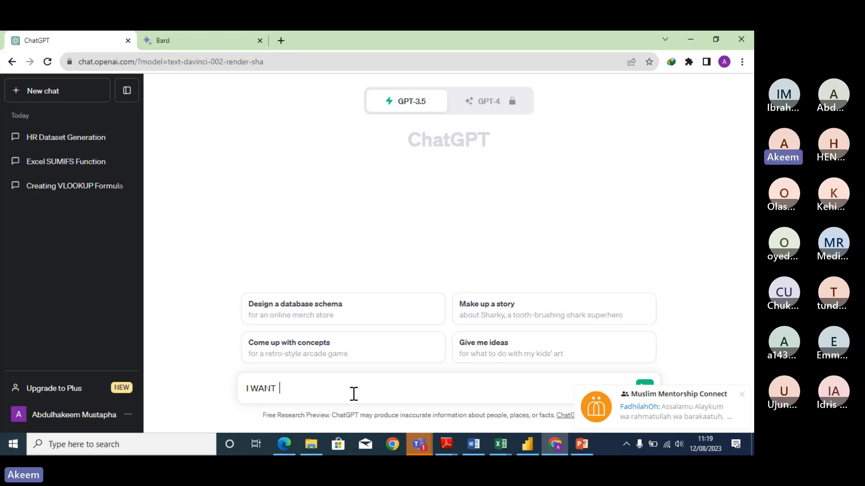
Step: Continue the message with "CREATE ANAYSIS FOR THE FOLOWING IN EXCEL" and paste the copied space missions description and recommended analysis questions after it
type("CREATE ANALKY")
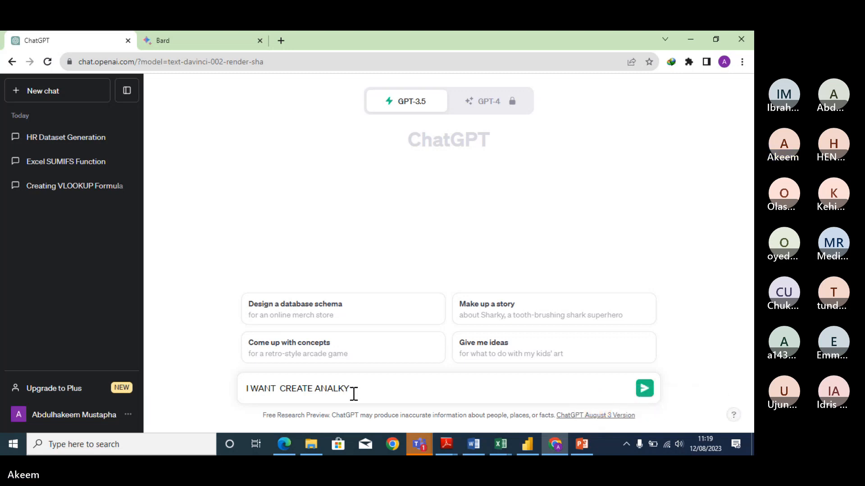
key("BackSpace")
key("BackSpace")
key("BackSpace")
type("YS")
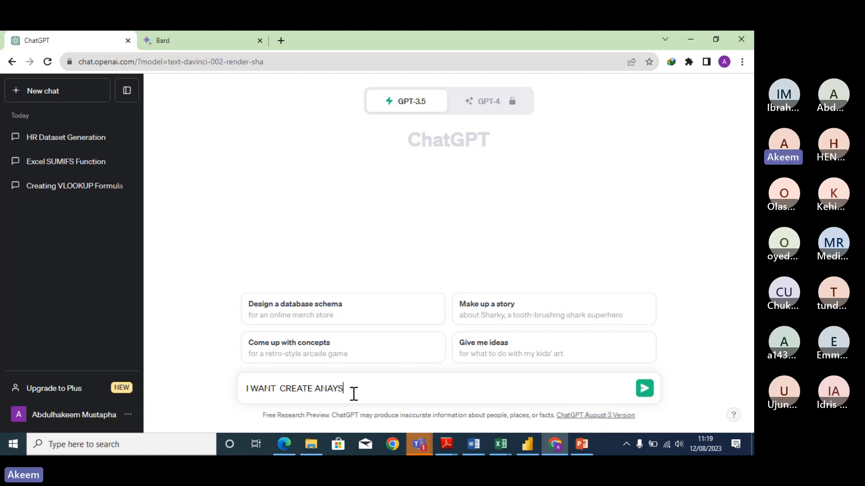
type("IS FOR")
key("BackSpace")
type("THE FOLOWI")
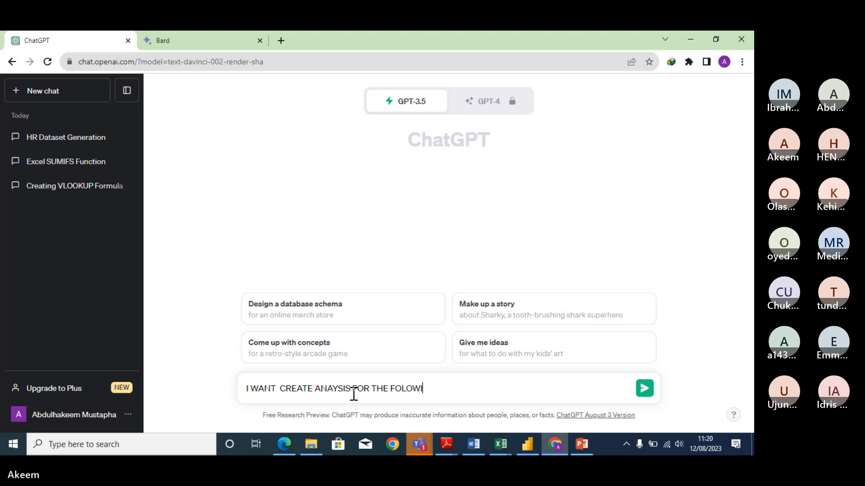
type("NG IN EXCEL")
type("All space missions from 1957 to August 2022, including details on the location, date, and result of the launch, the company responsible, and the name, price, and status of the rocket used for the mission. Recommended Analysis 1. How have rocket launches trended across time? Has mission success rate increased? 2. Which countries have had the most successful space missions? Has it always been that way? 3. Which rocket has been used for the most space missions? Is it still active? 4. Are there any patterns you can notice with the launch locations? Sha")
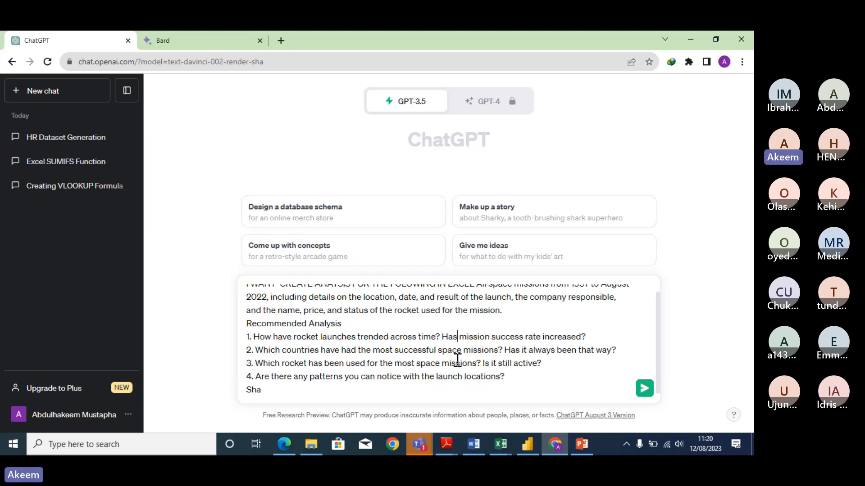
Step: Insert "I WILL PROVIDE THE SAMPLE DATASET THEREAF" between "IN EXCEL" and the pasted space missions description
scroll(457, 360, "up", 1)
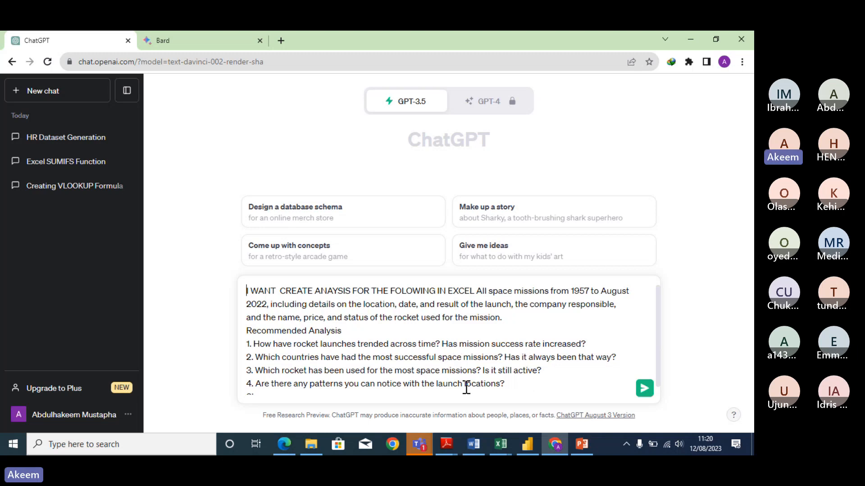
left_click(475, 292)
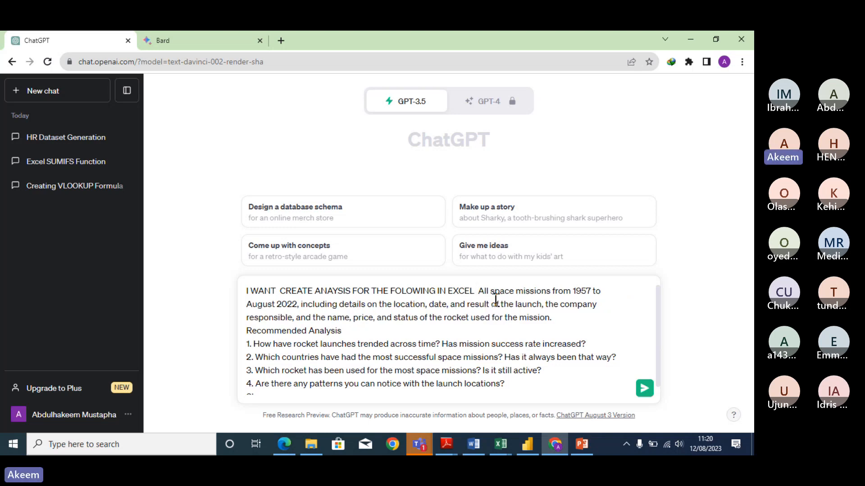
type("I W")
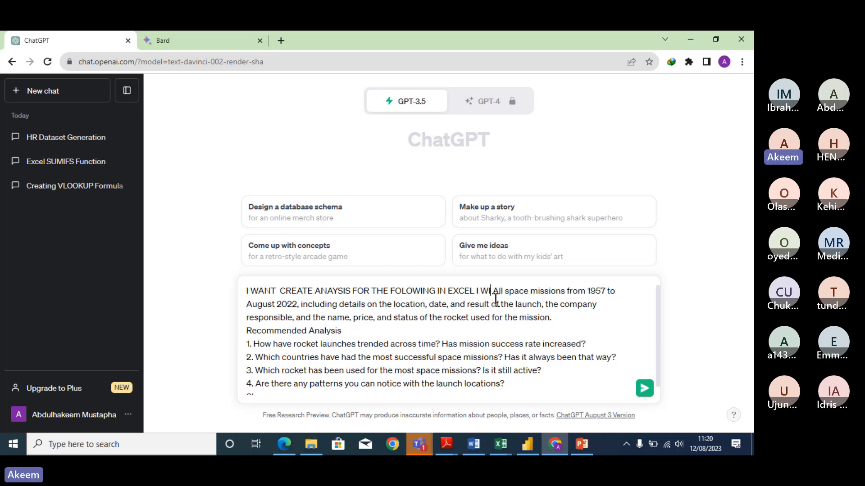
type("ILL PROV")
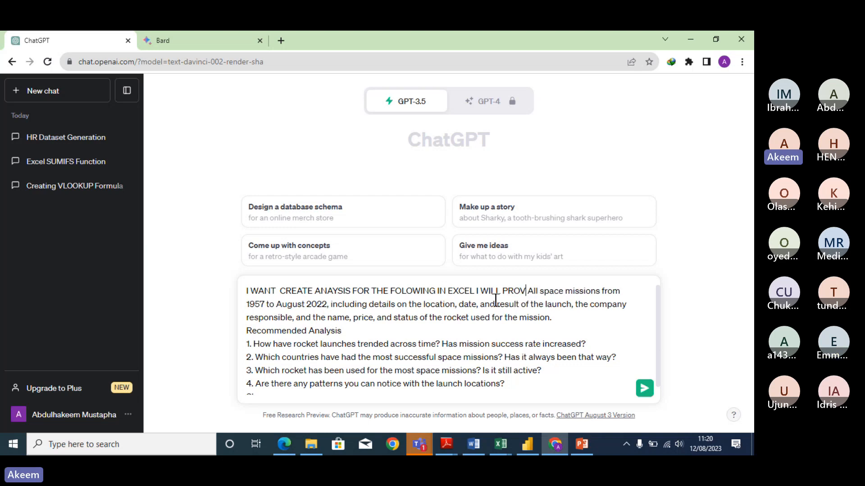
type("IDE THE S")
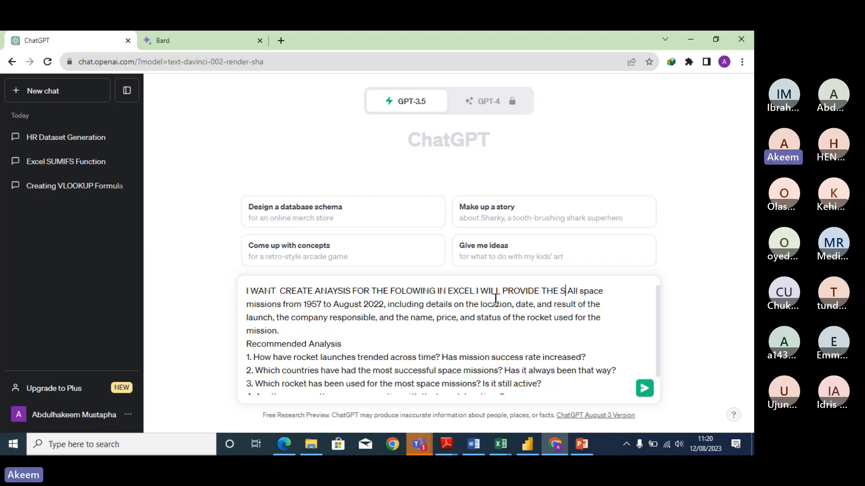
type("AMPLE ")
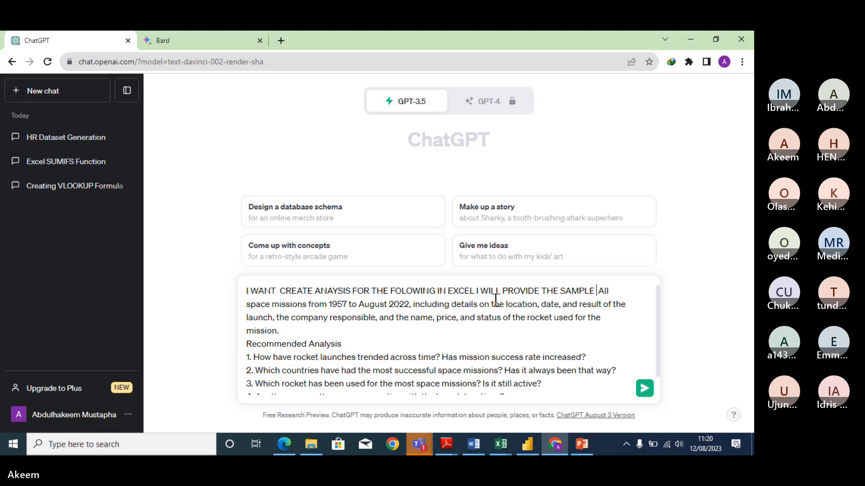
type("DATASET ")
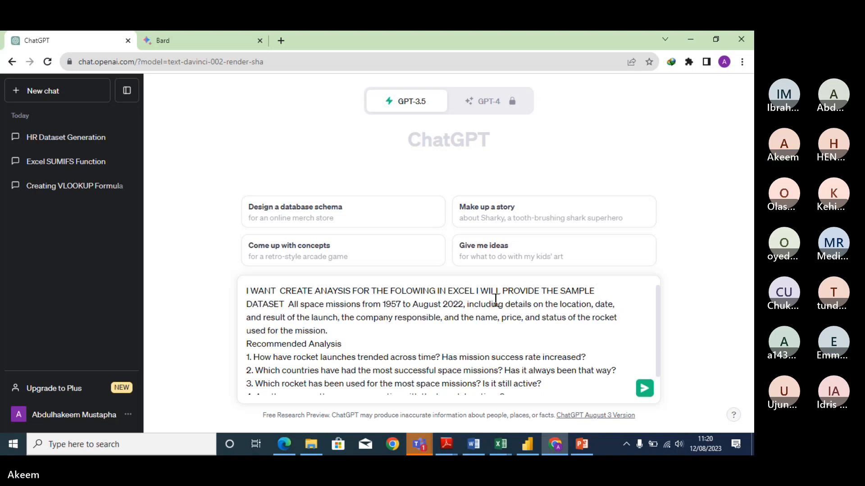
type("THEREAF")
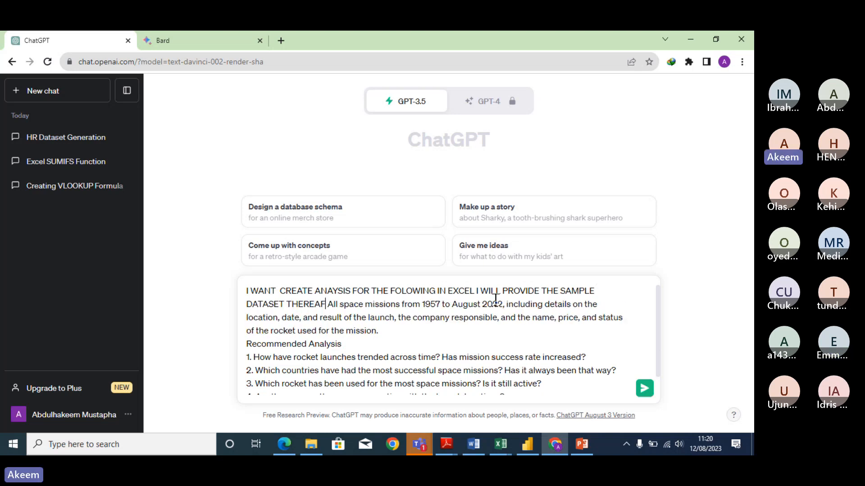
Step: Complete the prompt's introduction with THEREAFTER, enclose the space missions brief in quotation marks and remove the leftover text at its end
type("TER")
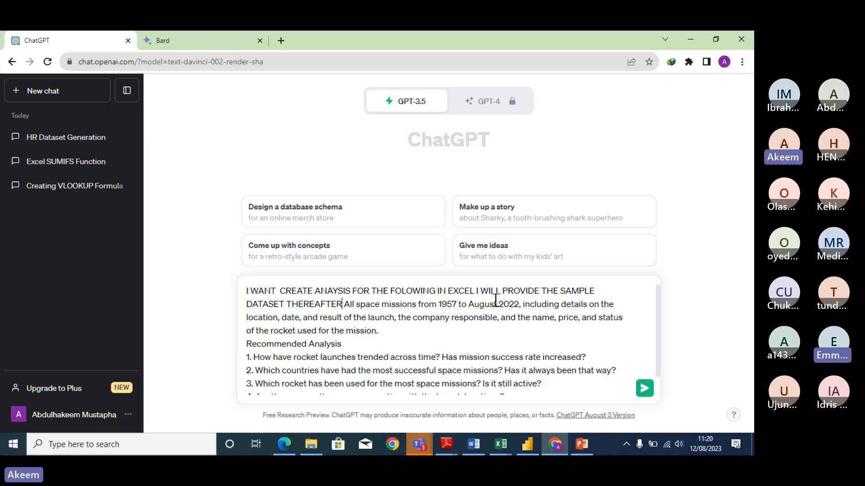
type("  \"")
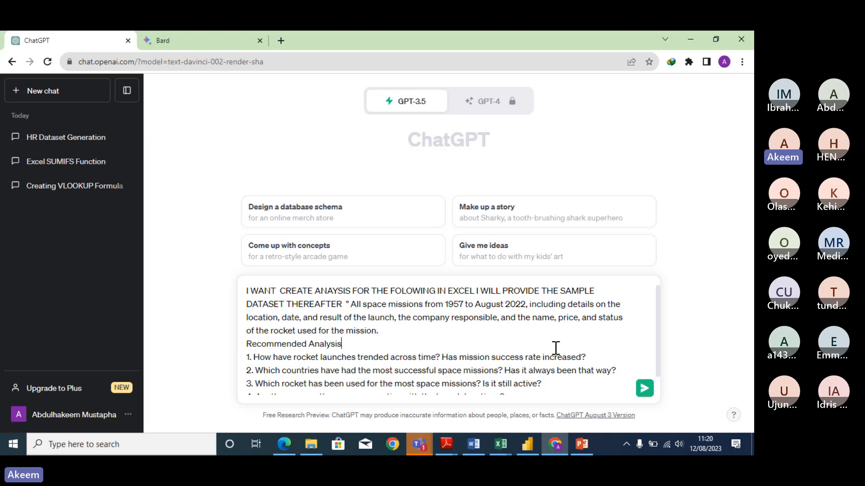
key("Return")
type("Sha")
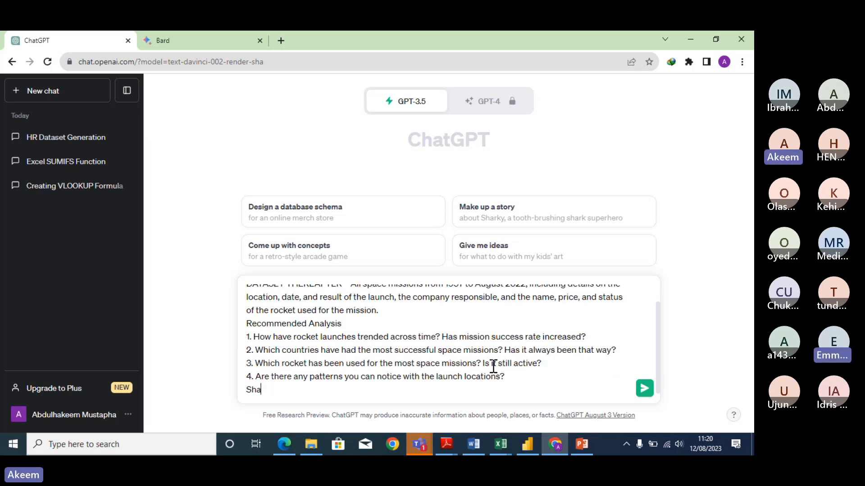
key("BackSpace")
key("BackSpace")
key("BackSpace")
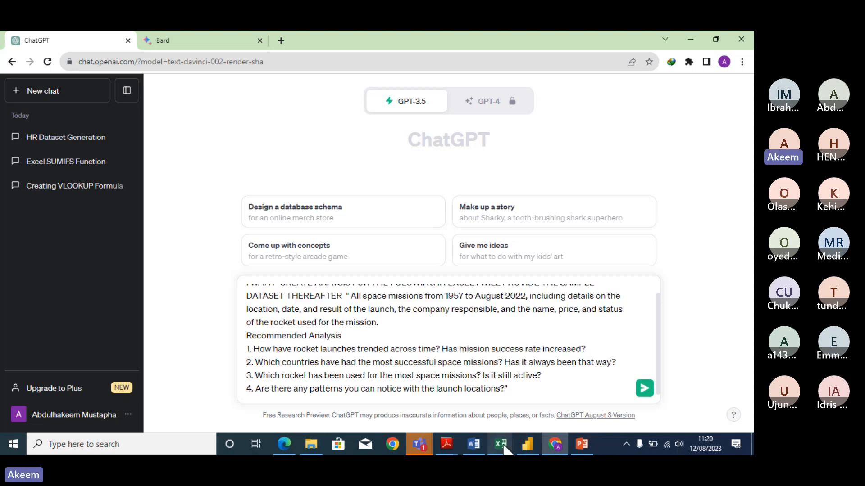
Step: Switch to the space_missions workbook in Excel and copy the sample data in A1:I28, including the header row
mouse_move(500, 445)
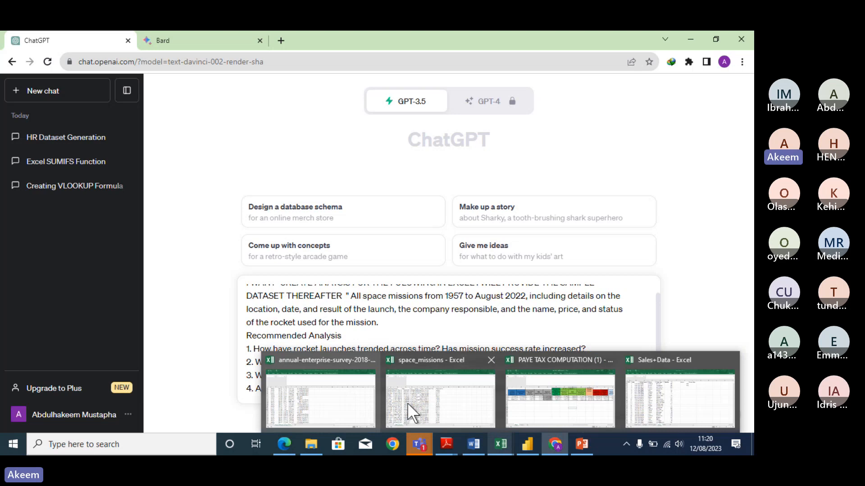
left_click(425, 405)
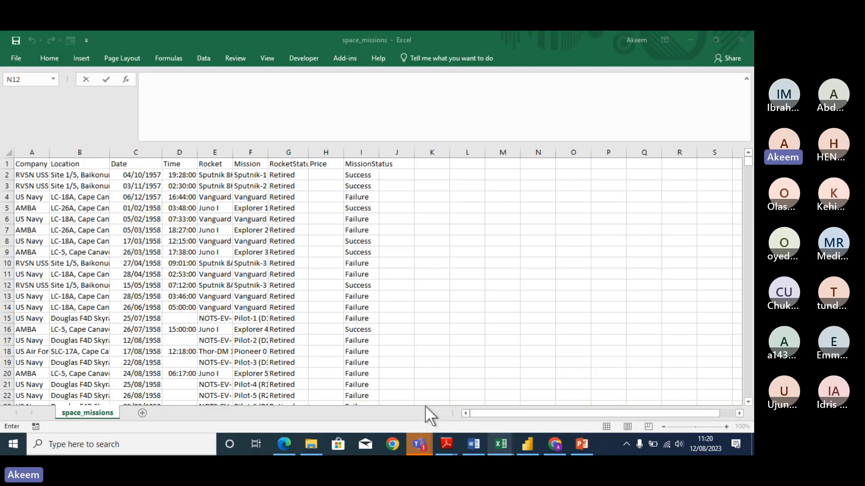
left_click(35, 166)
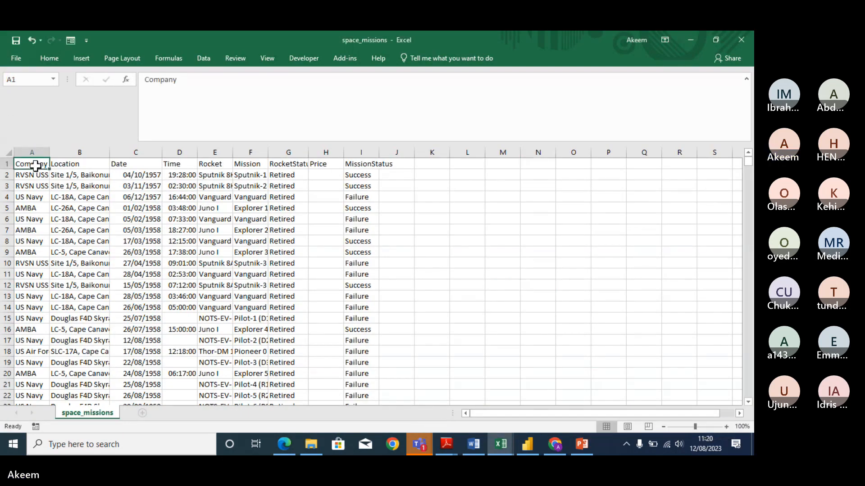
key("shift+Right")
key("shift+Right")
key("shift+Right")
key("shift+Right")
key("shift+Right")
key("shift+Right")
key("shift+Right")
key("shift+Right")
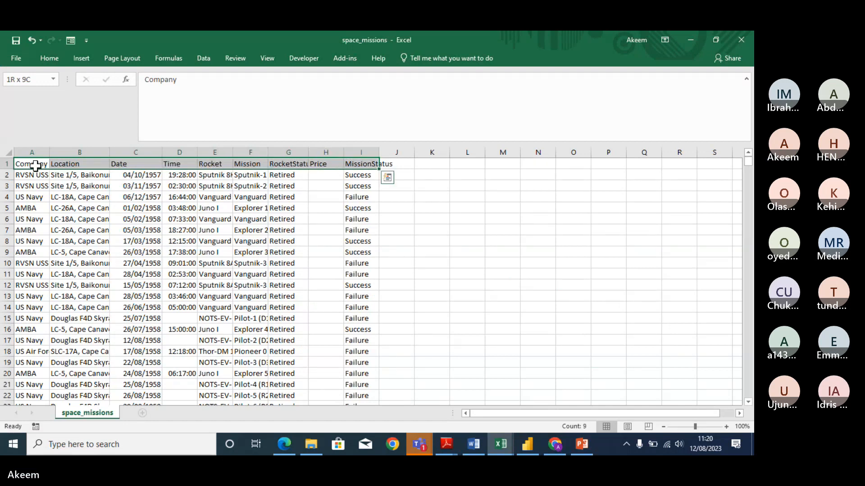
key("shift+Down")
key("shift+Down")
key("shift+Down")
key("shift+Down")
key("shift+Down")
key("shift+Down")
key("shift+Down")
key("shift+Down")
key("shift+Down")
key("shift+Down")
key("shift+Down")
key("shift+Down")
key("shift+Down")
key("shift+Down")
key("shift+Down")
key("shift+Down")
key("shift+Down")
key("shift+Down")
key("shift+Down")
key("shift+Down")
key("shift+Down")
key("shift+Down")
key("shift+Down")
key("shift+Down")
key("shift+Down")
key("shift+Down")
key("shift+Down")
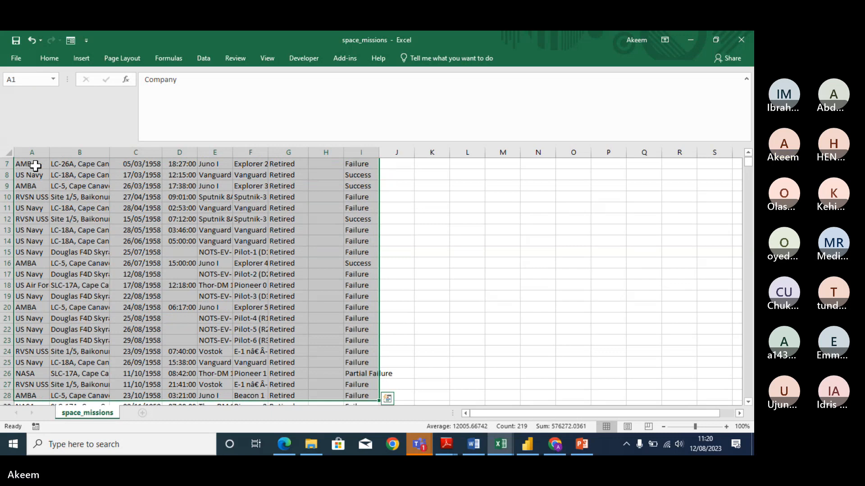
key("ctrl+c")
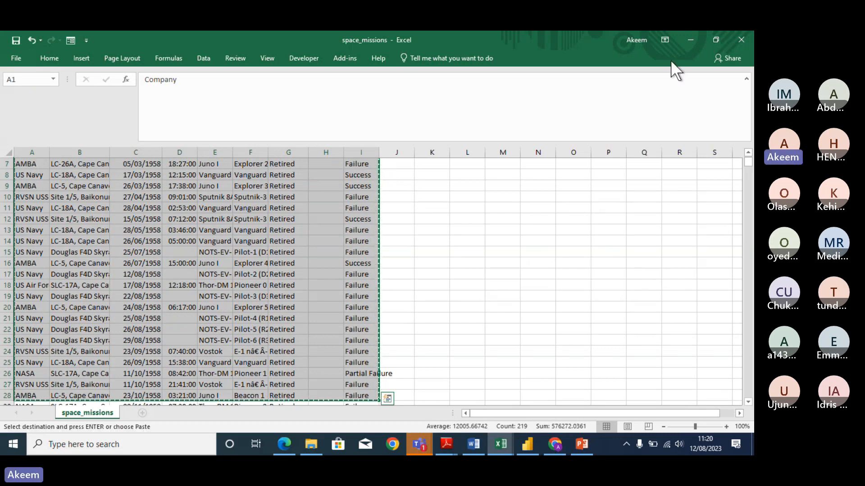
Step: Return to ChatGPT, send the analysis request and paste the copied space mission rows into a new message
left_click(690, 40)
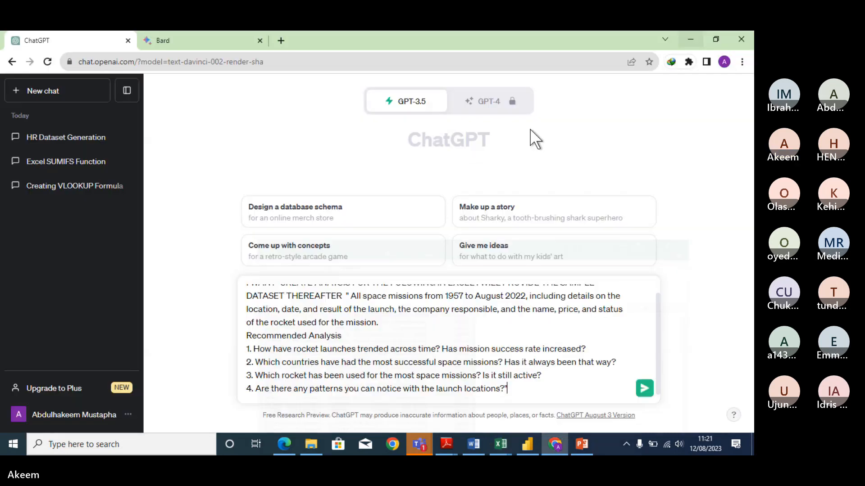
key("Return")
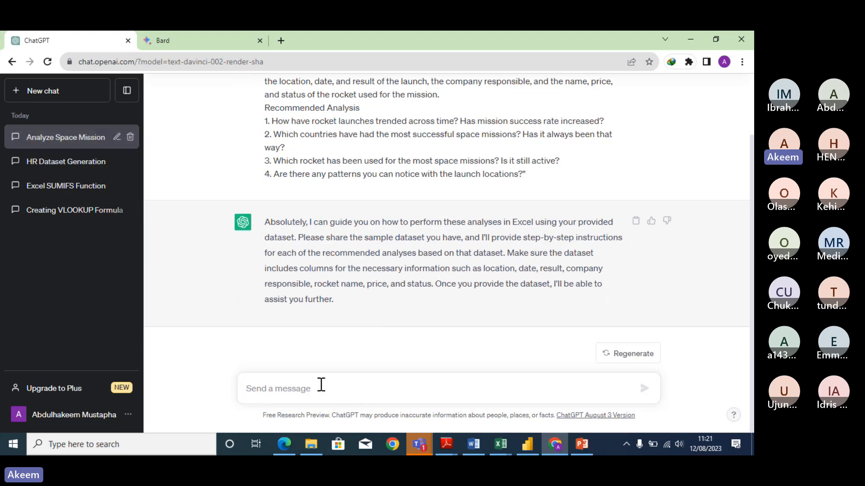
key("ctrl+v")
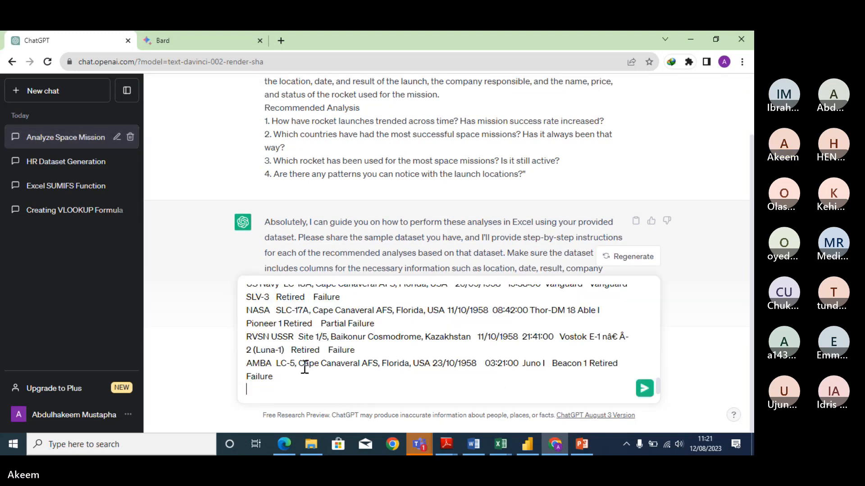
scroll(304, 368, "up", 15)
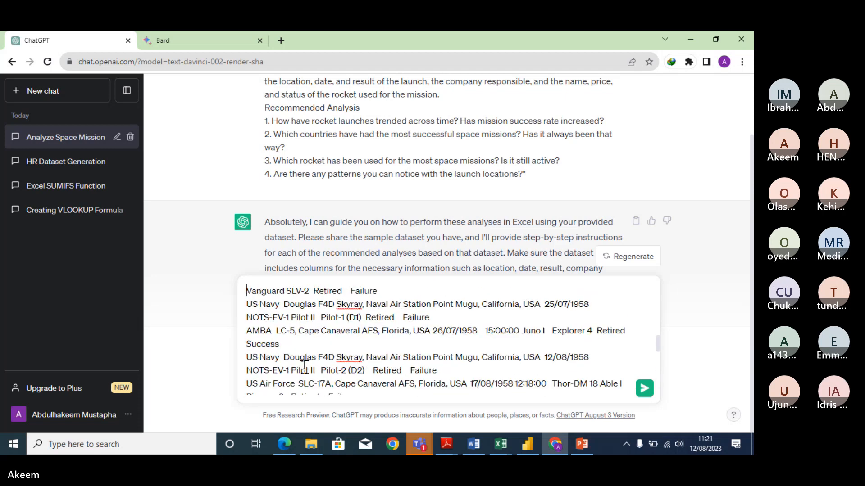
scroll(304, 368, "up", 5)
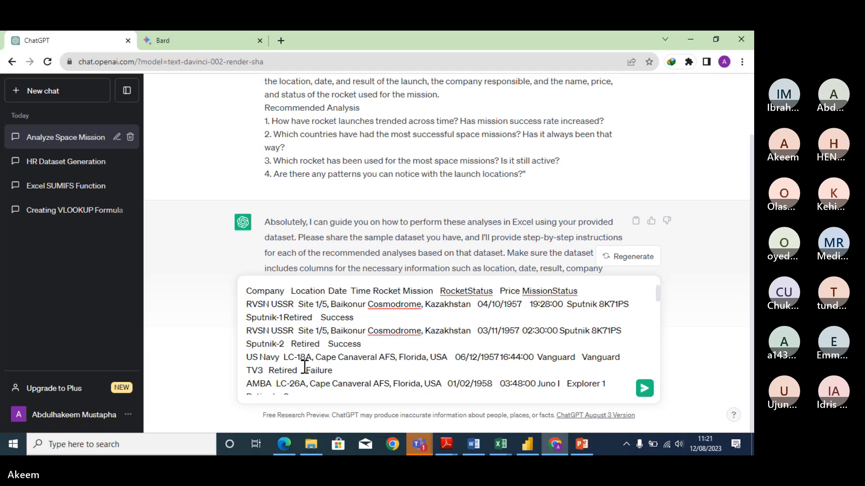
Step: Add the line FROM COLUMN A TO above the pasted column headers and send the dataset message
type("FR")
type("OM ")
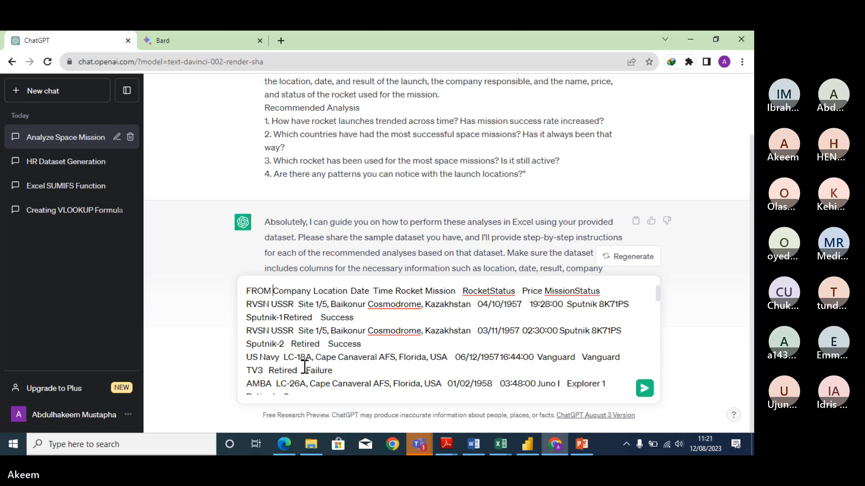
type("COLUMN")
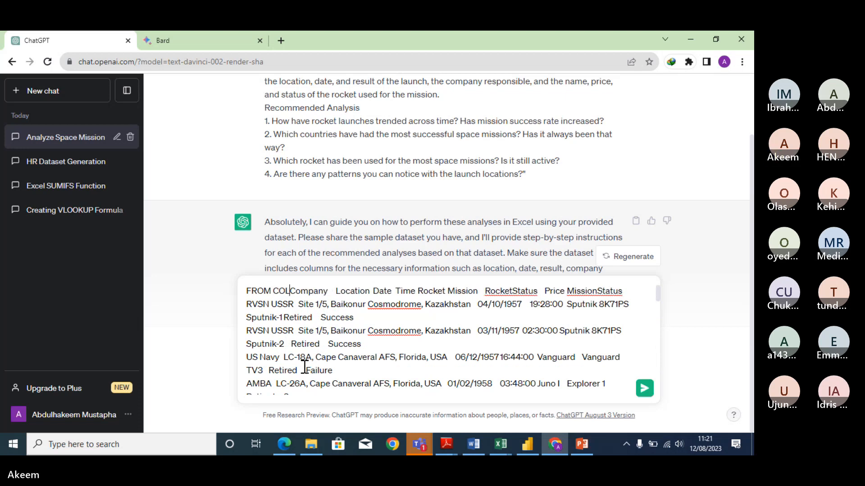
type(" A TO")
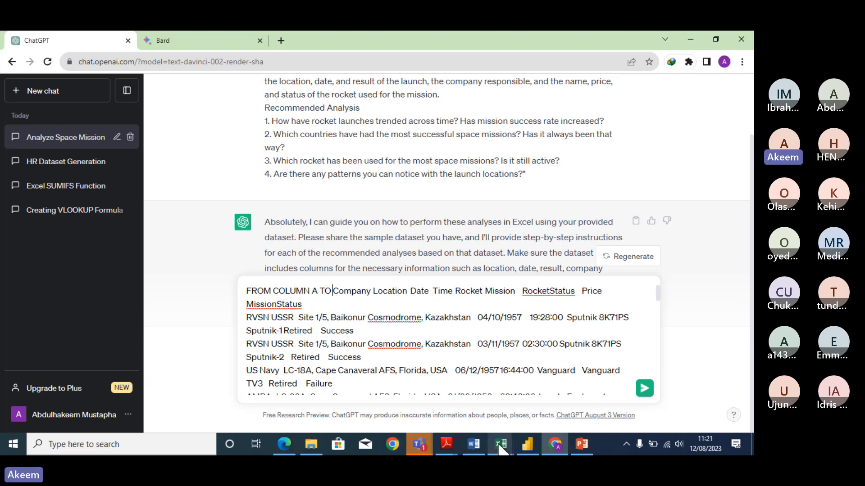
mouse_move(500, 444)
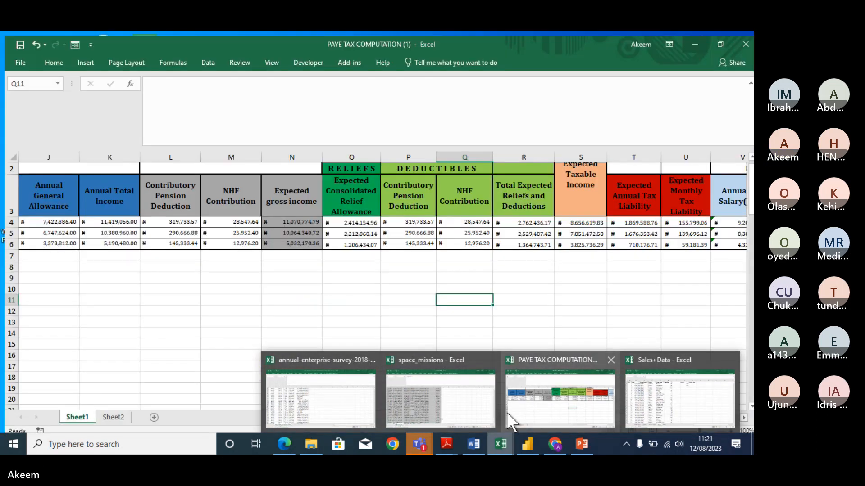
mouse_move(450, 409)
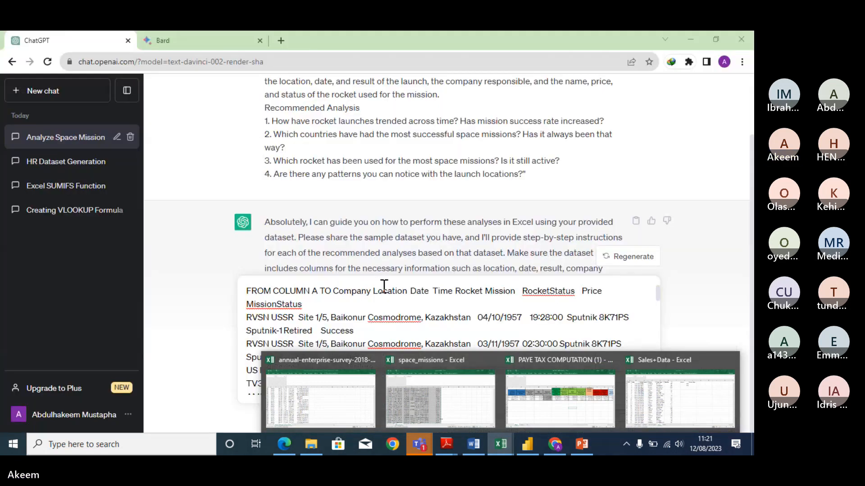
left_click(332, 292)
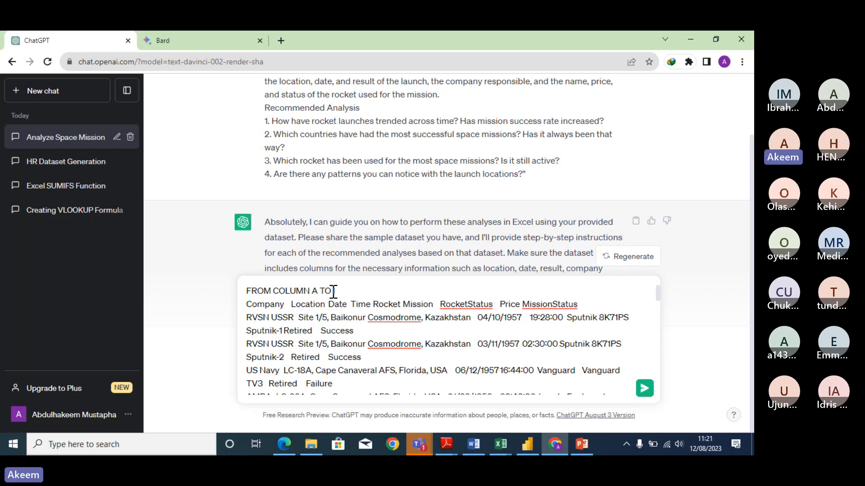
left_click(645, 391)
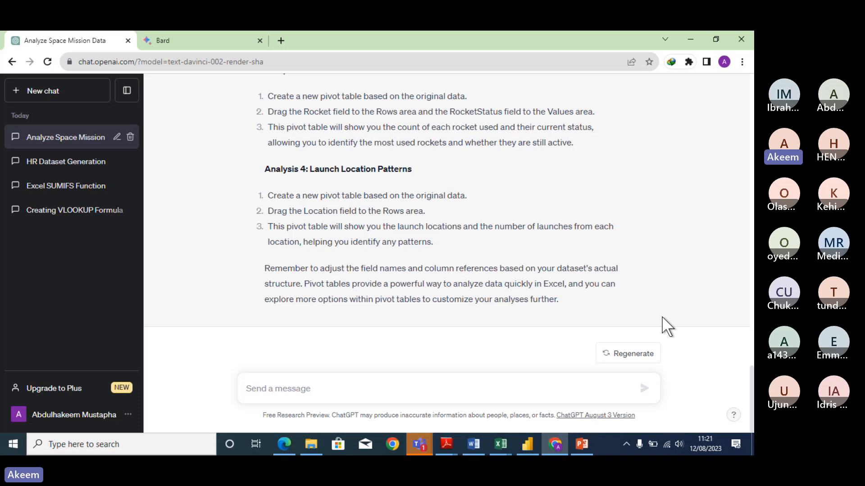
left_click(211, 41)
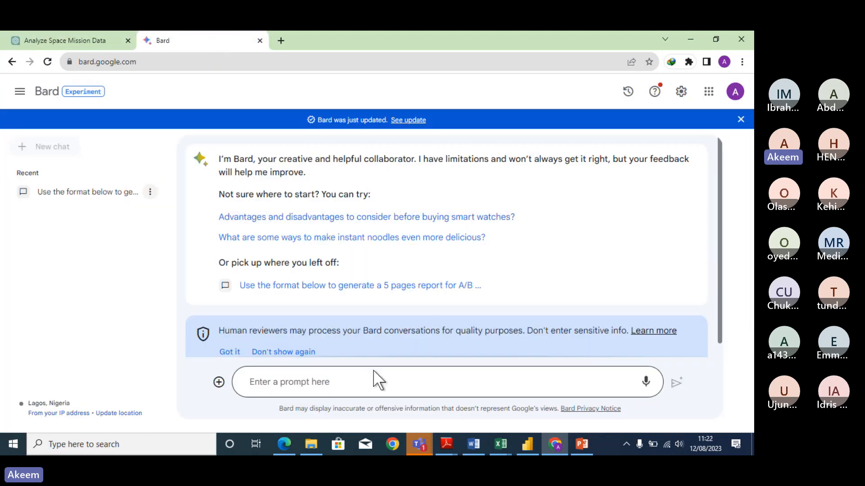
left_click(81, 39)
left_click(236, 39)
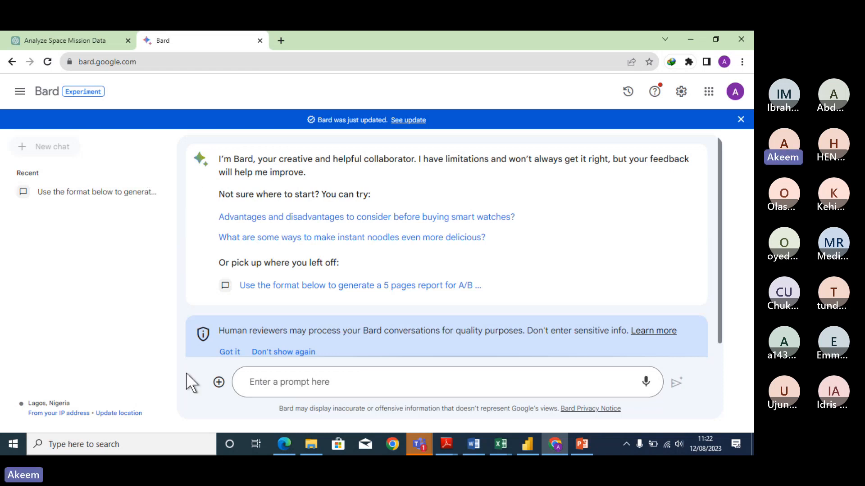
left_click(80, 37)
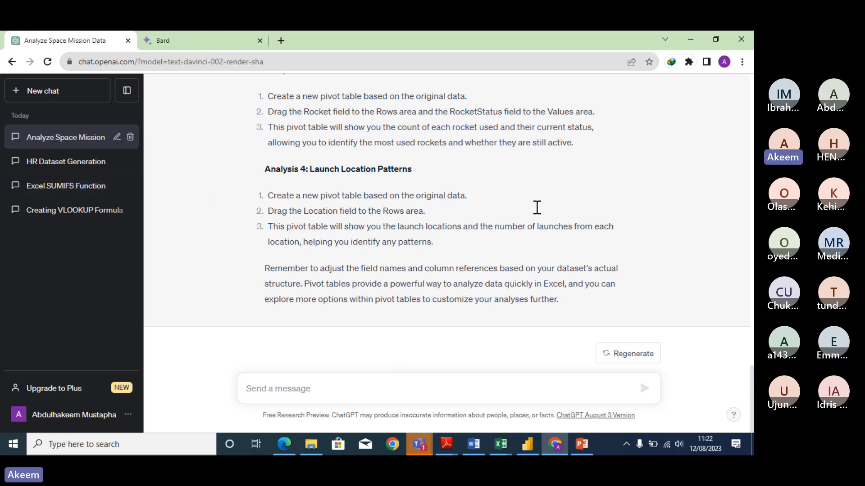
left_click(228, 44)
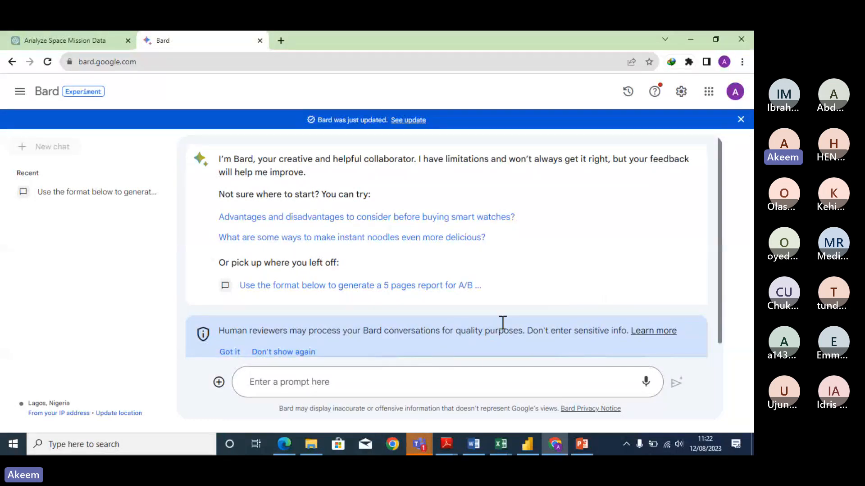
left_click(98, 41)
Step: Review the Analysis 1 instructions in ChatGPT's reply and switch to the space_missions workbook in Excel
scroll(650, 211, "up", 15)
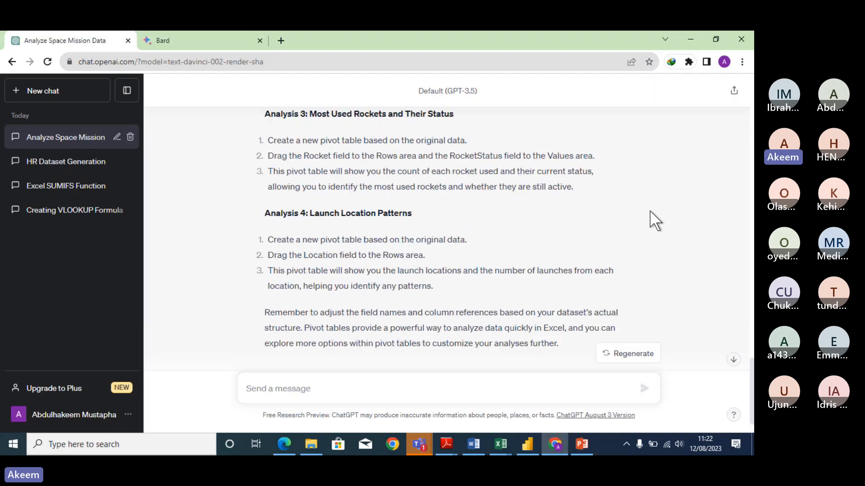
scroll(650, 212, "up", 1)
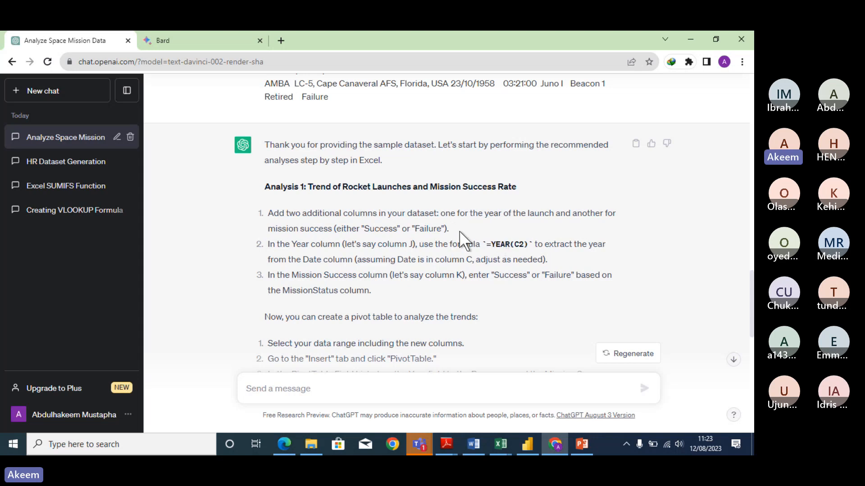
left_click(498, 441)
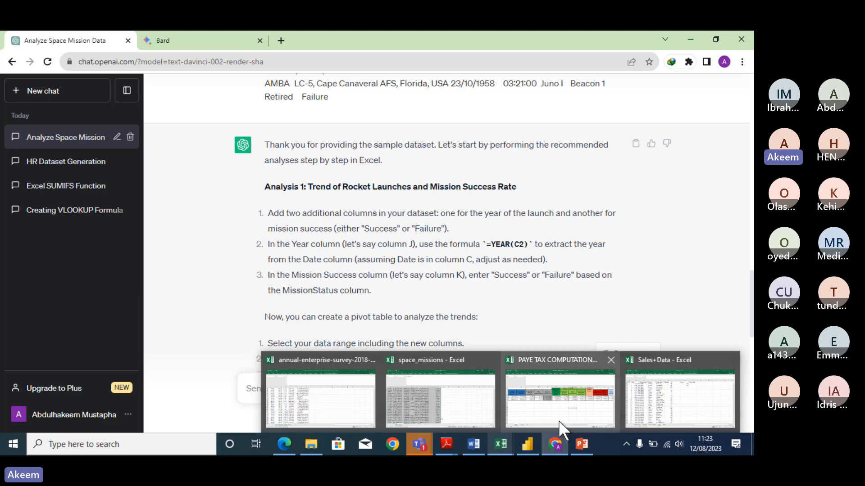
left_click(452, 414)
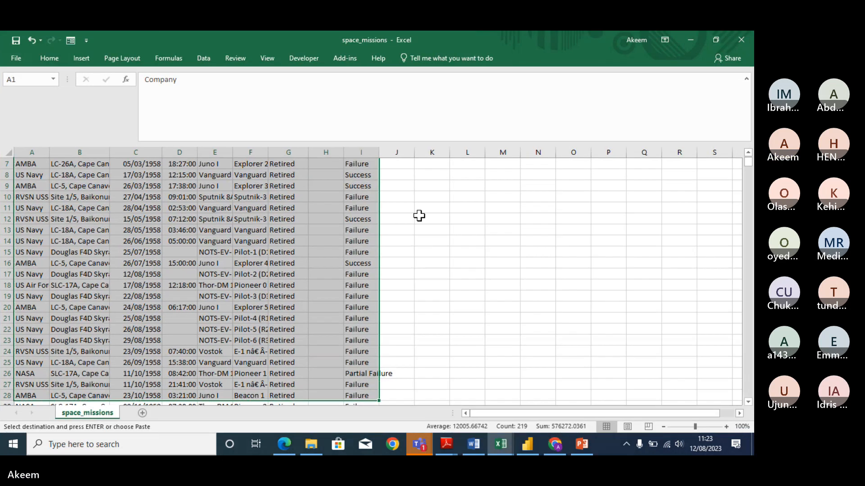
Step: Add the column header Year in cell J1, beside the MissionStatus column
left_click(402, 163)
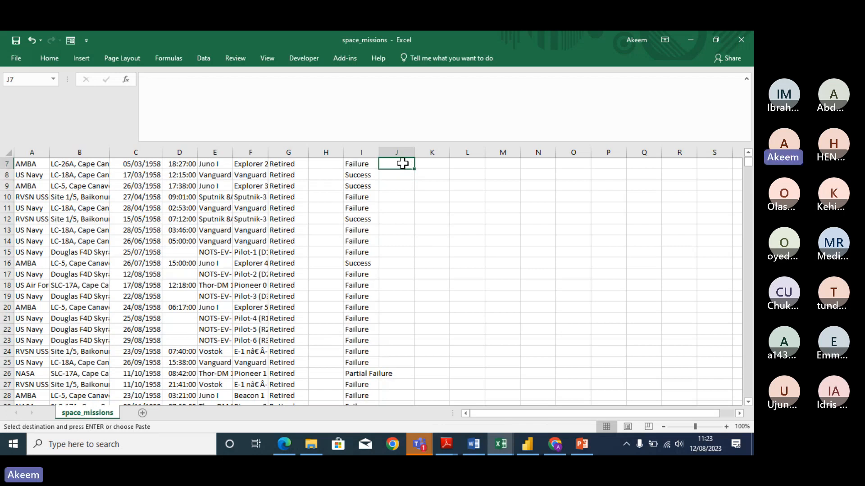
key("Up")
key("Up")
key("Up")
key("Up")
key("Up")
key("Up")
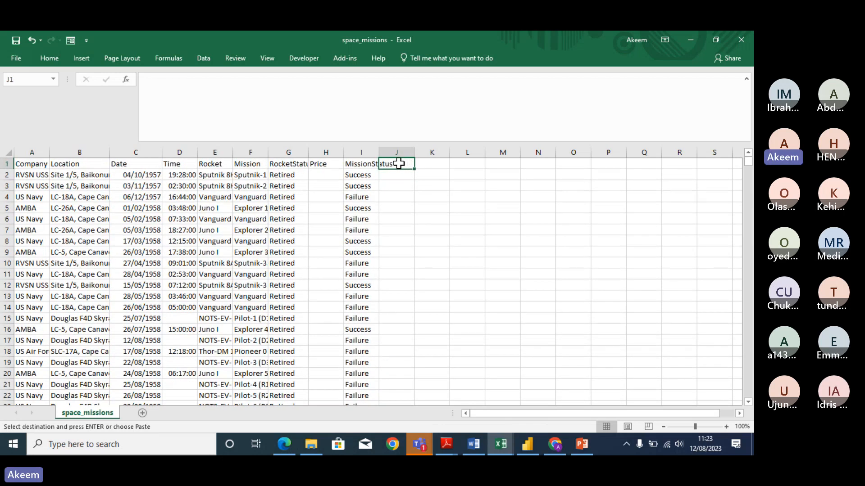
left_click(367, 164)
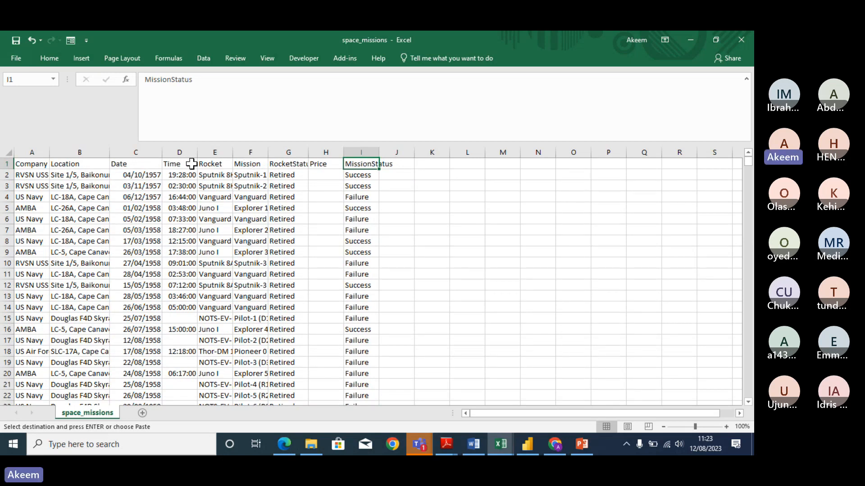
left_click(147, 165)
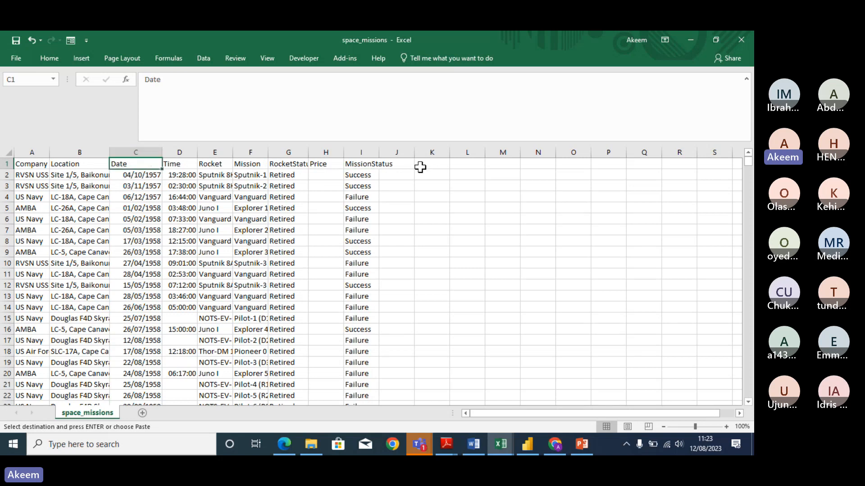
left_click(401, 164)
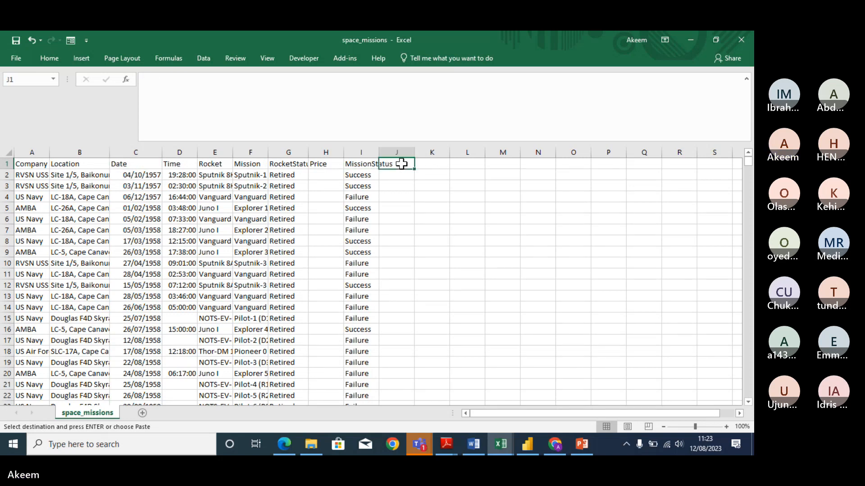
type("yEAR")
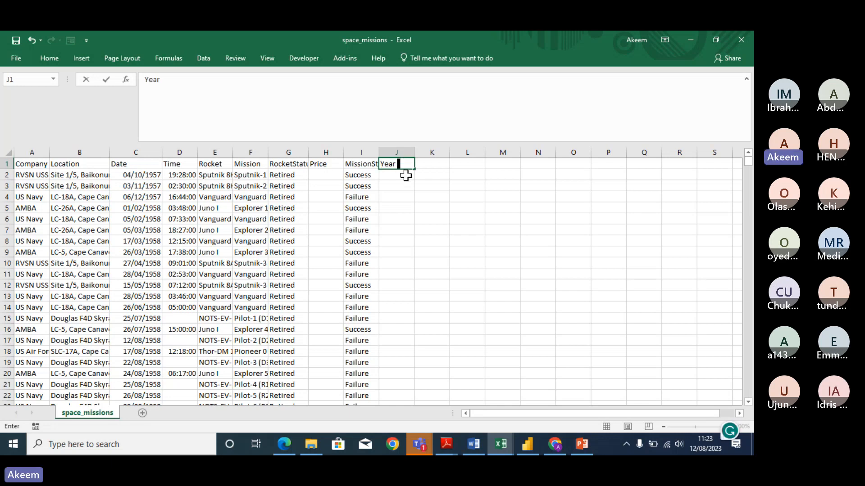
Step: Enter =YEAR(C2) in J2 to extract the launch year and fill the formula down the whole Year column
left_click(407, 175)
type("=")
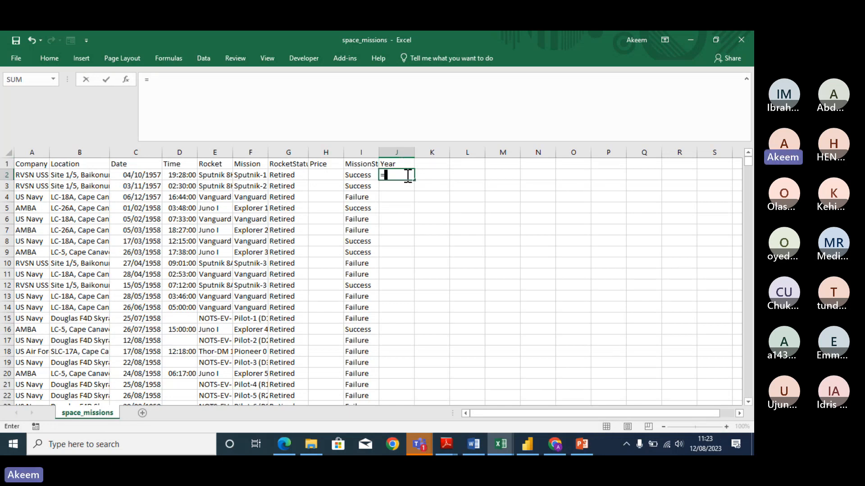
type("year")
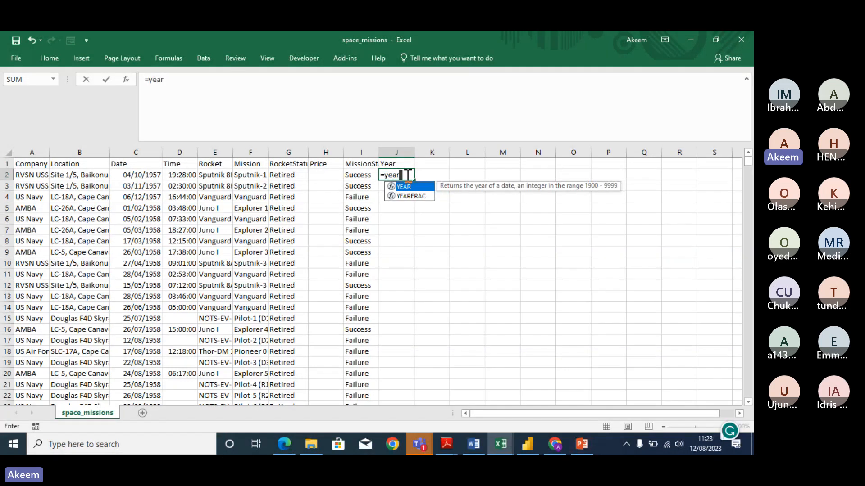
key("Tab")
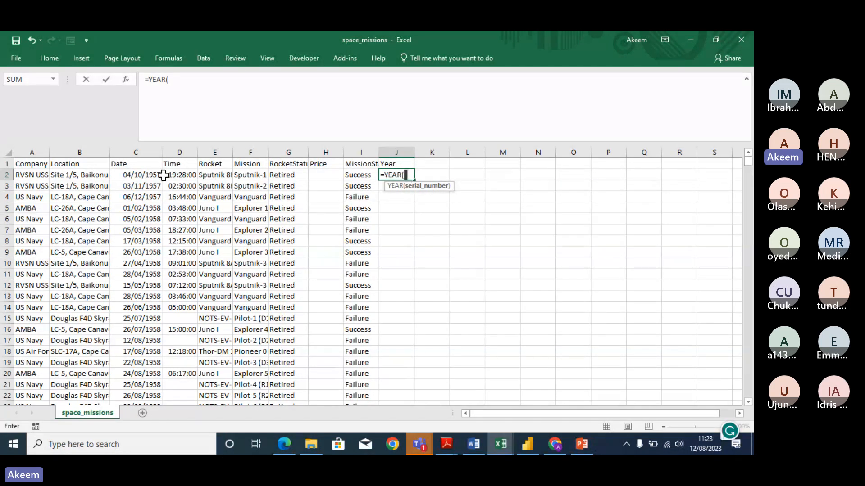
left_click(148, 175)
type(")")
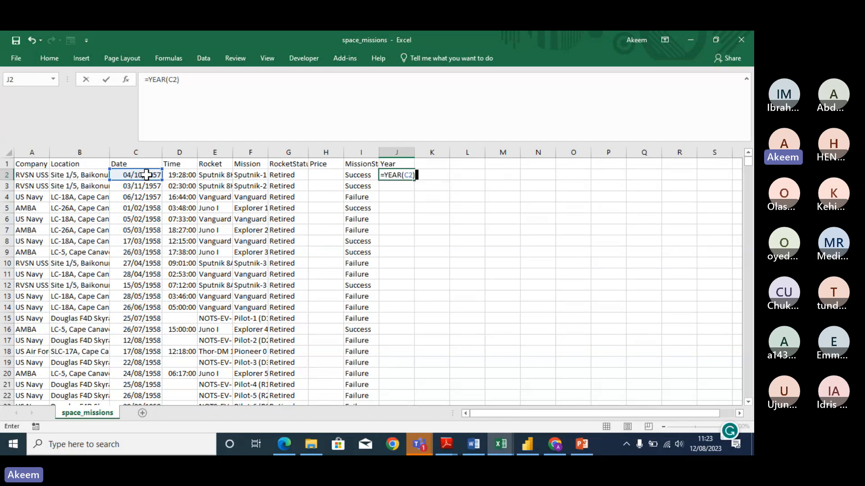
key("Return")
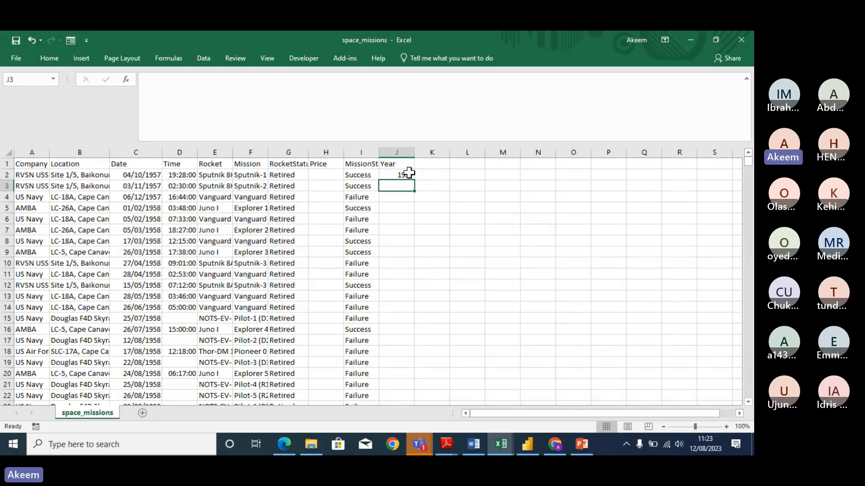
left_click(406, 175)
double_click(414, 180)
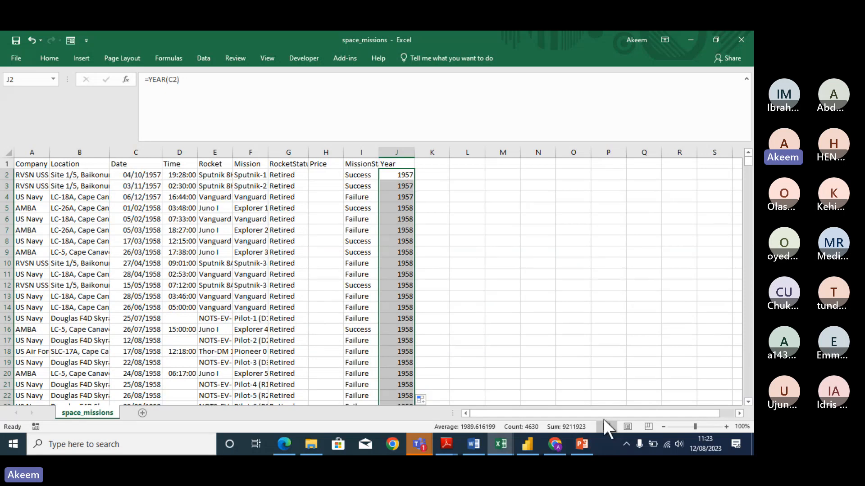
Step: Switch to ChatGPT, read the pivot table instructions for Analysis 1 and return to the space_missions workbook
left_click(558, 439)
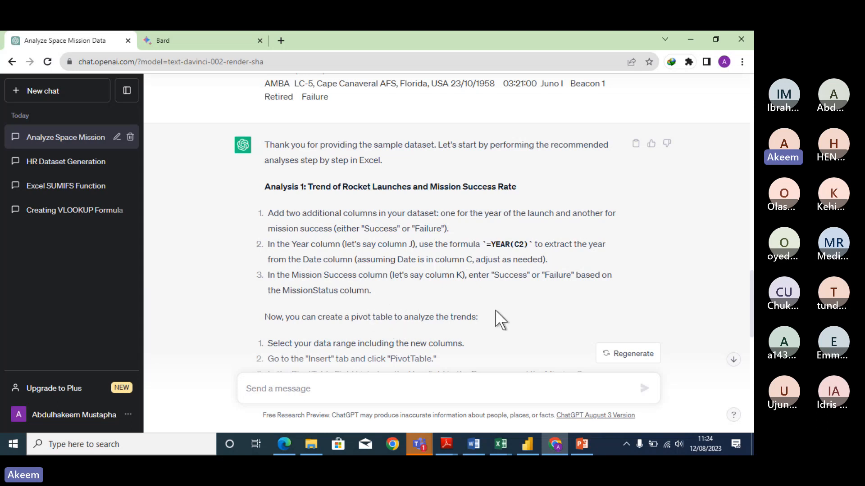
left_click_drag(753, 289, 753, 319)
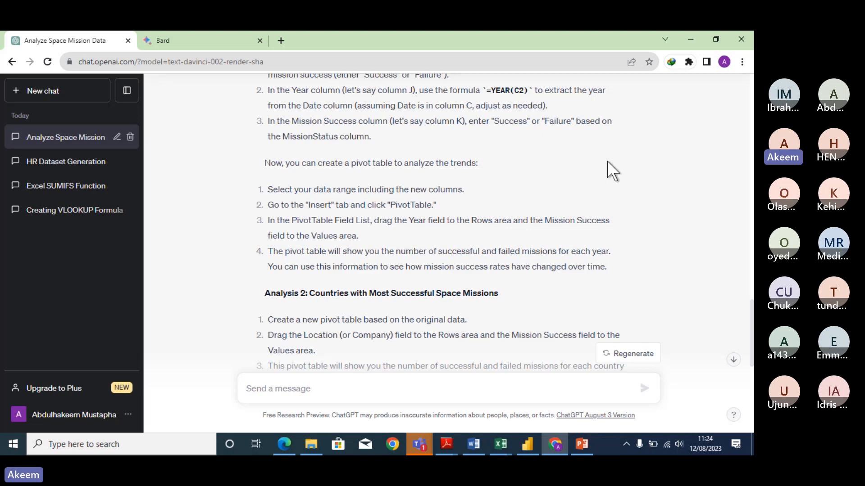
left_click(689, 40)
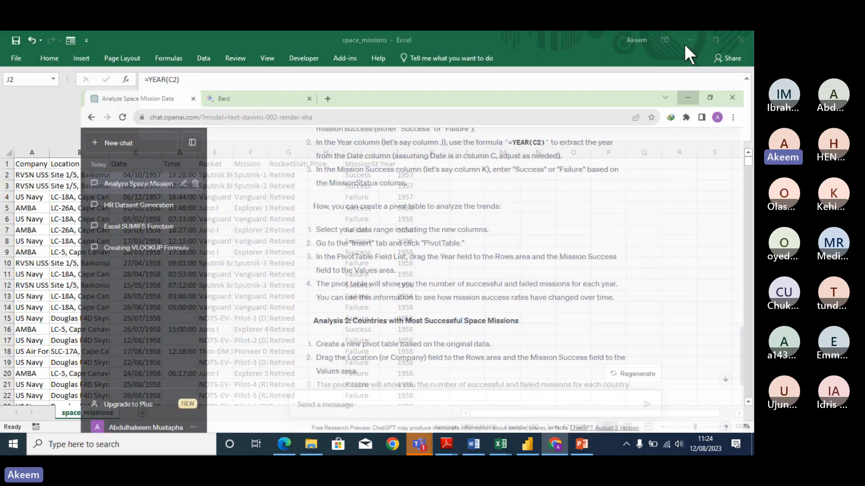
Step: Create a pivot table from the range A1:J4631, placed on the existing space_missions worksheet at cell L7
left_click(100, 306)
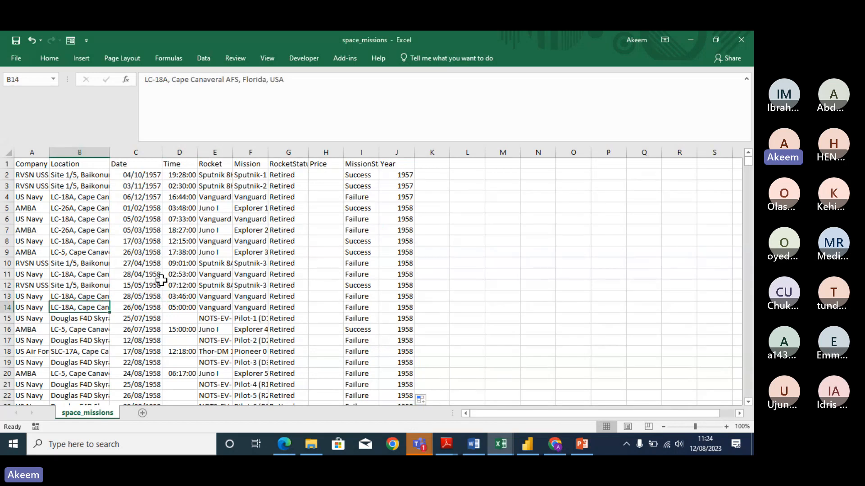
left_click(151, 242)
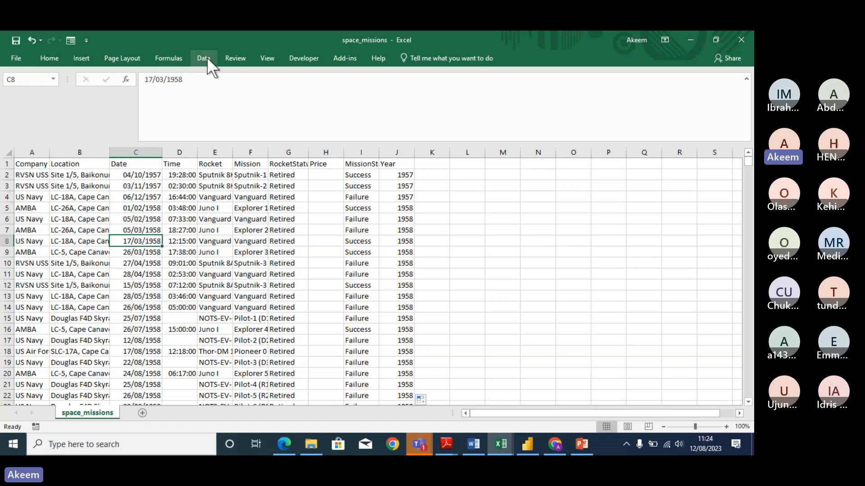
left_click(78, 58)
left_click(20, 85)
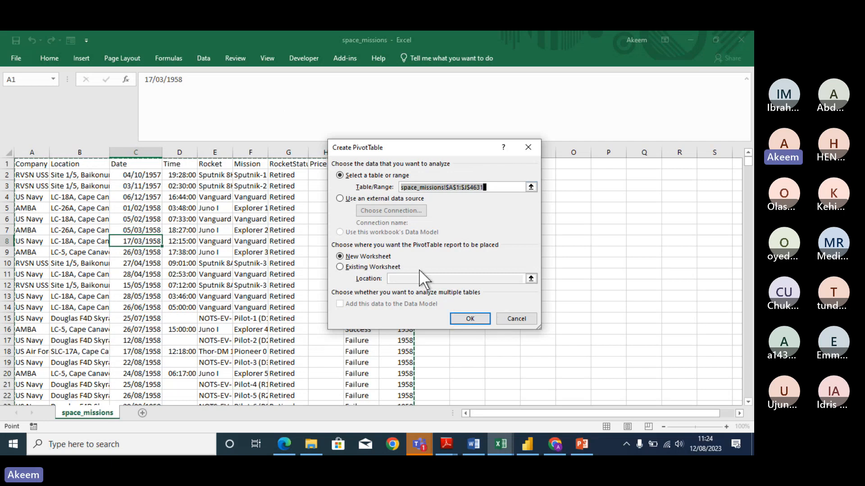
left_click(355, 269)
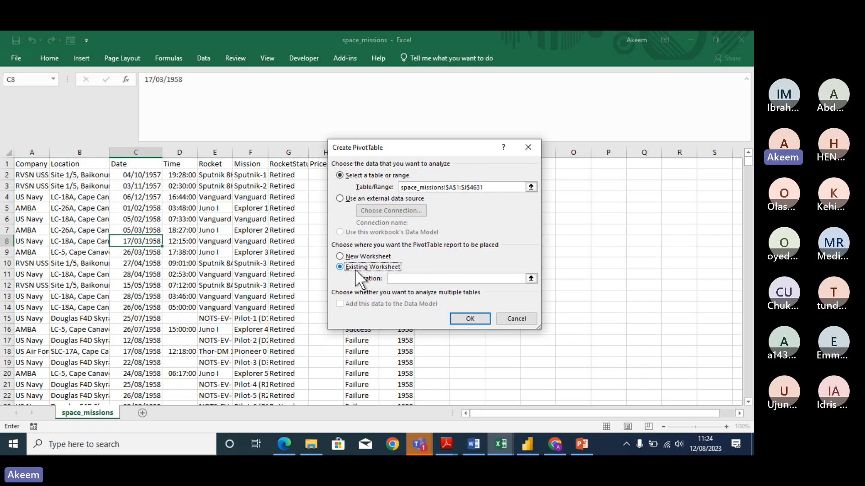
left_click(549, 234)
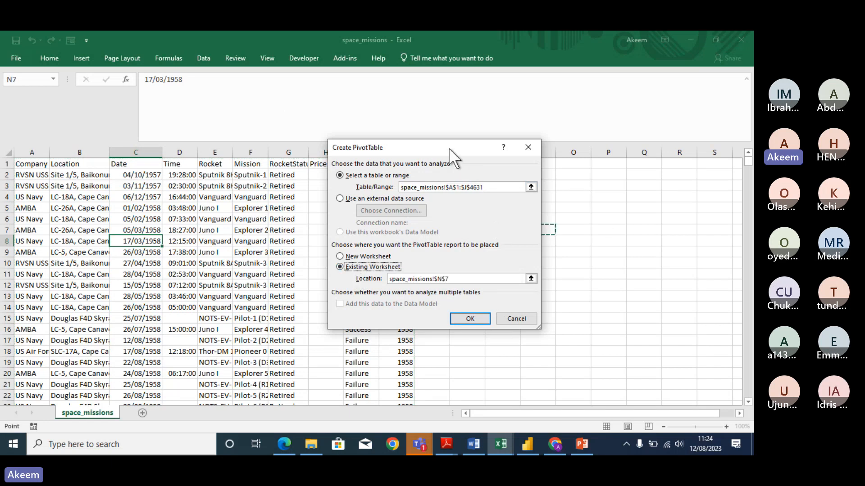
left_click_drag(449, 148, 330, 144)
left_click(474, 228)
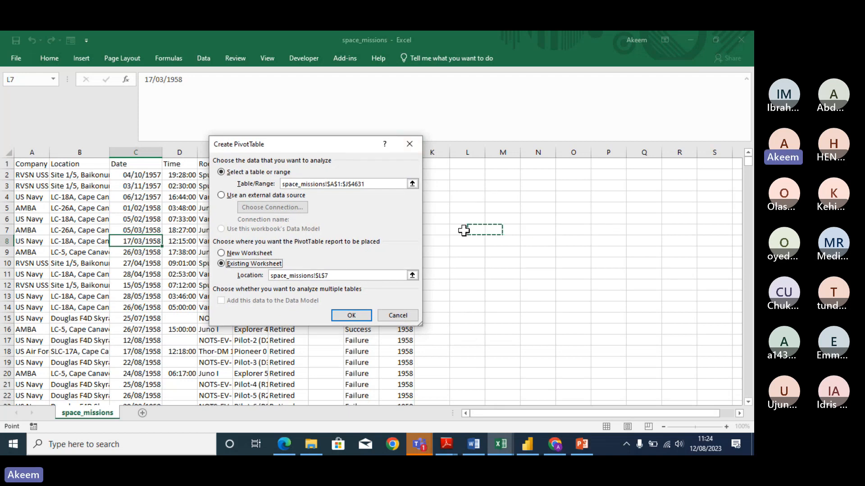
left_click(351, 316)
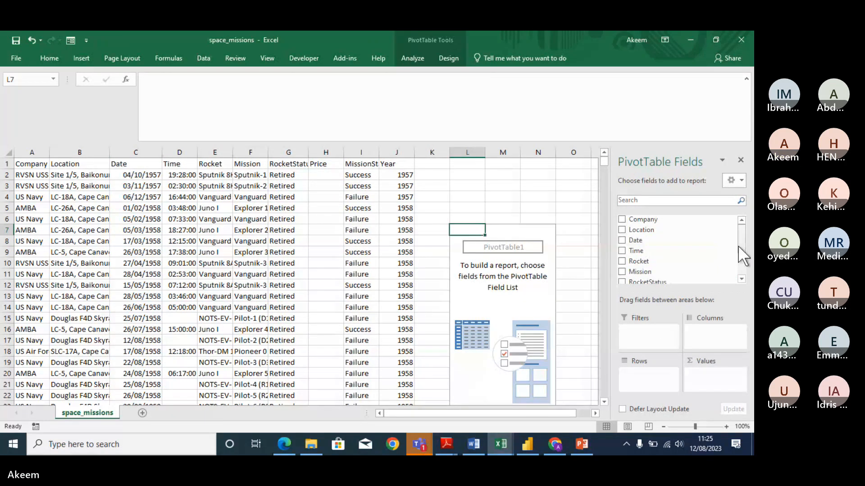
Step: Set Year as the pivot table's row field and summarize MissionStatus by count as its values
left_click_drag(739, 246, 743, 272)
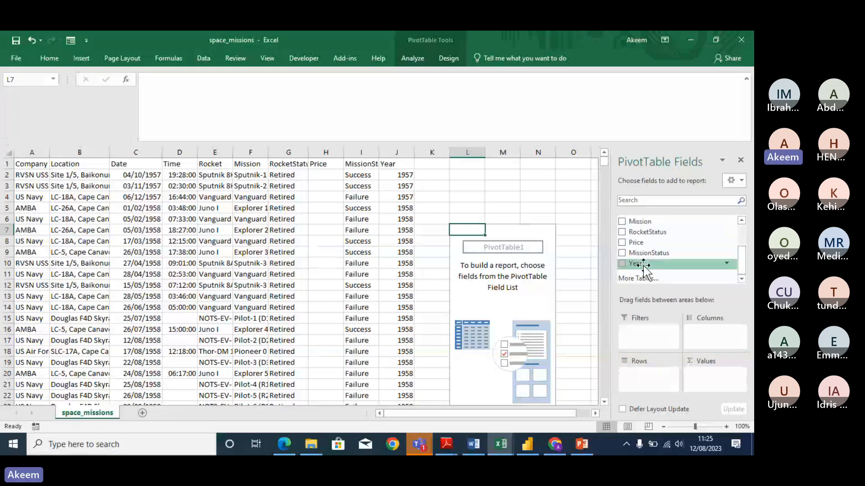
left_click_drag(640, 265, 648, 373)
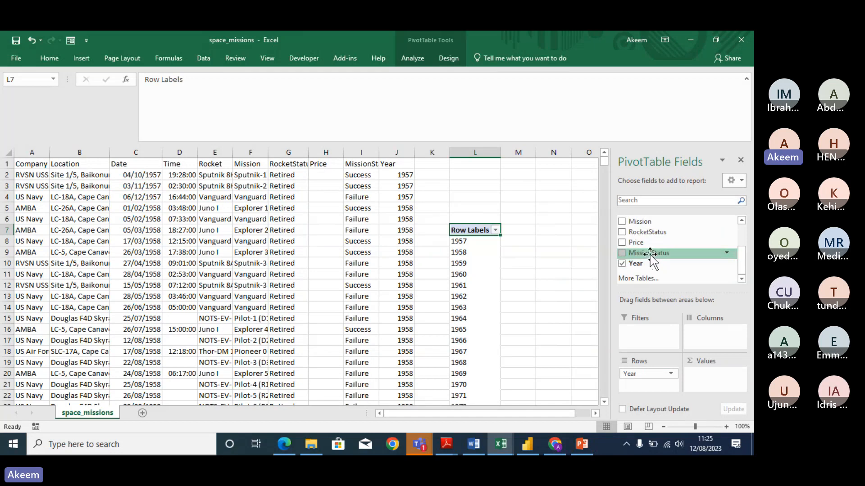
left_click_drag(652, 253, 716, 382)
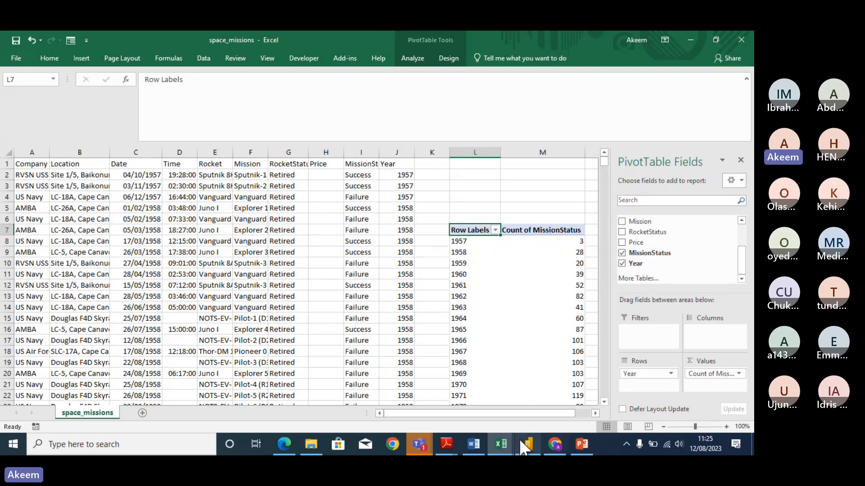
Step: Switch to ChatGPT and reread the Analysis 1 steps on the Mission Success column and the yearly pivot table
left_click(556, 444)
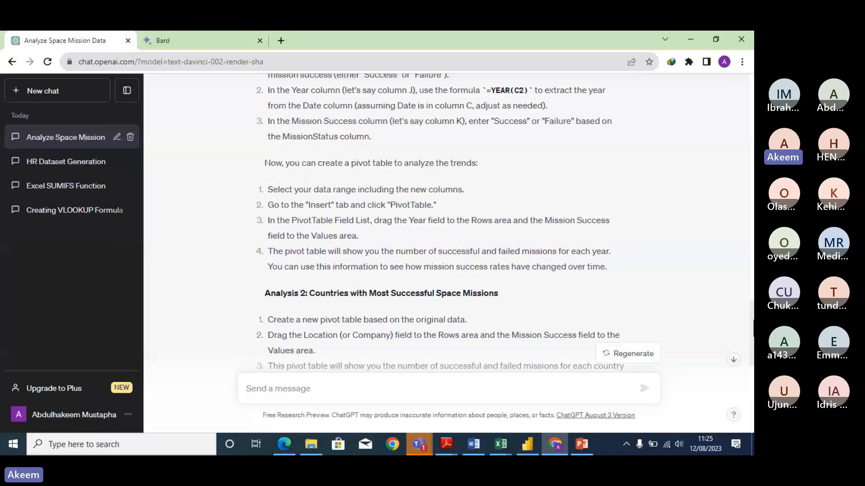
scroll(749, 316, "up", 5)
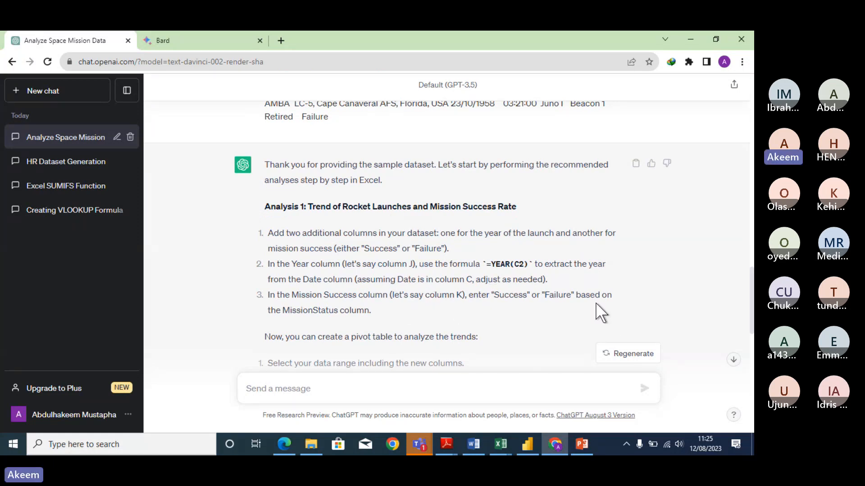
scroll(595, 302, "down", 3)
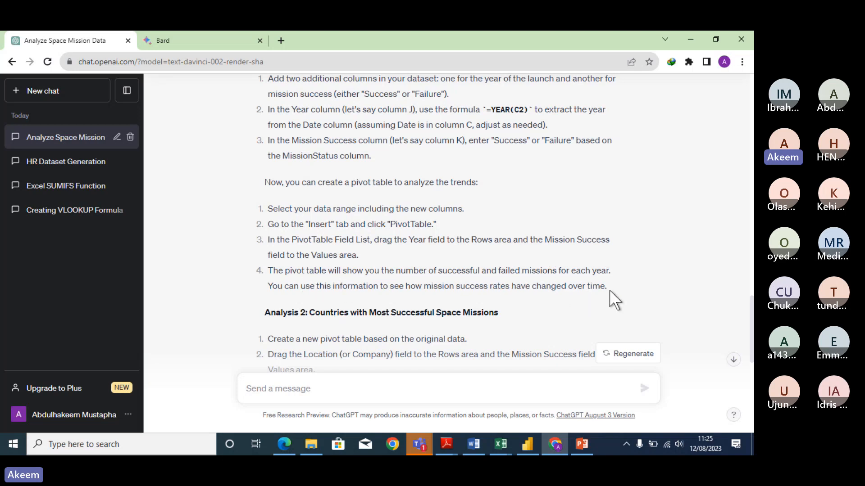
Step: Return to the space_missions workbook and hide the PivotTable field list
left_click(692, 39)
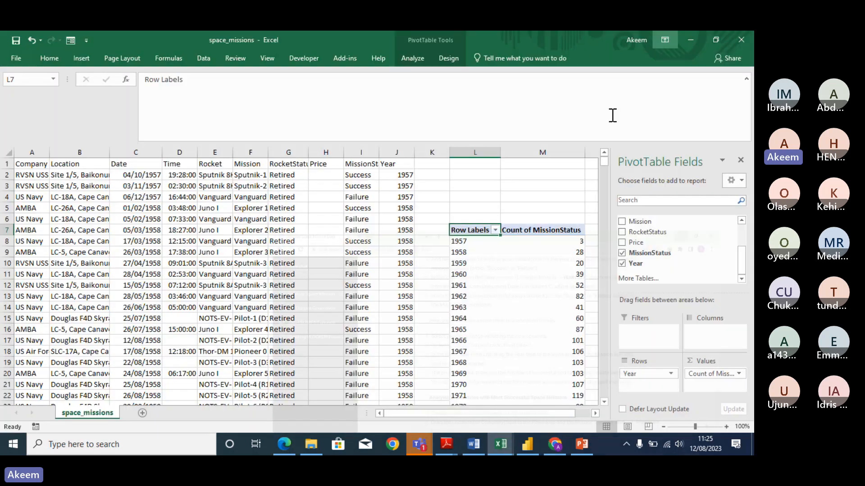
left_click(549, 307)
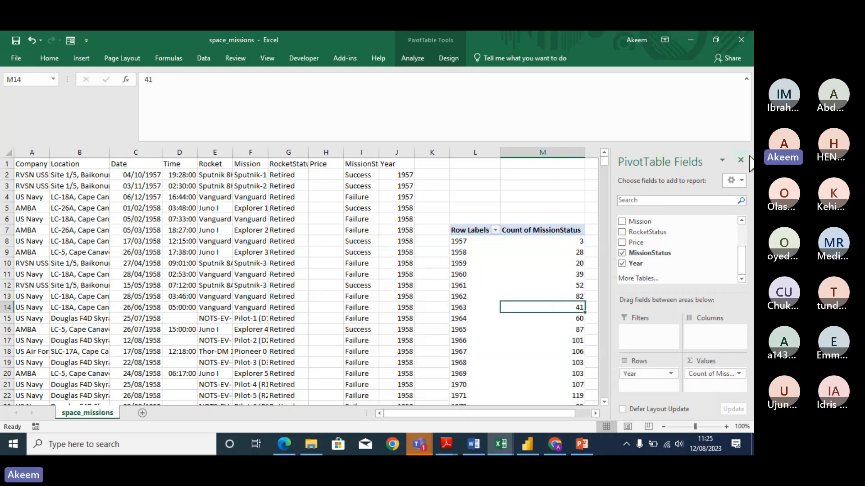
left_click(740, 160)
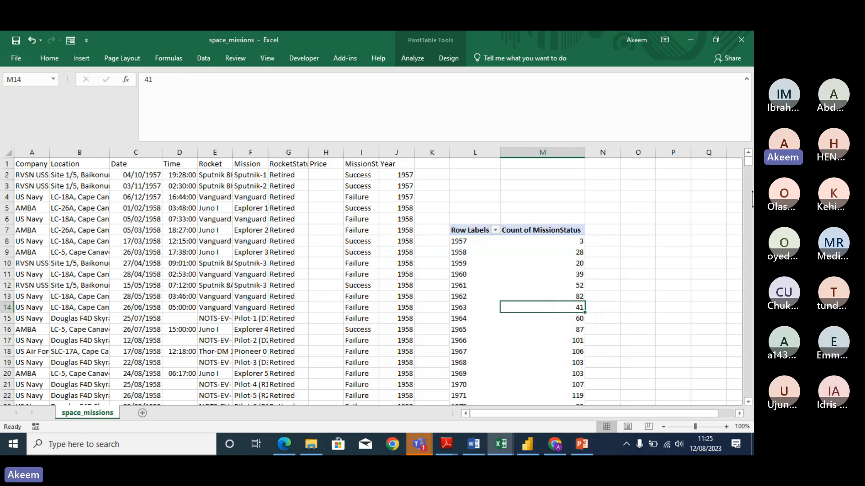
Step: Insert a Line PivotChart based on the yearly MissionStatus count pivot table
mouse_move(748, 158)
left_mouse_down()
mouse_move(750, 166)
mouse_move(750, 157)
left_mouse_up()
left_click(527, 273)
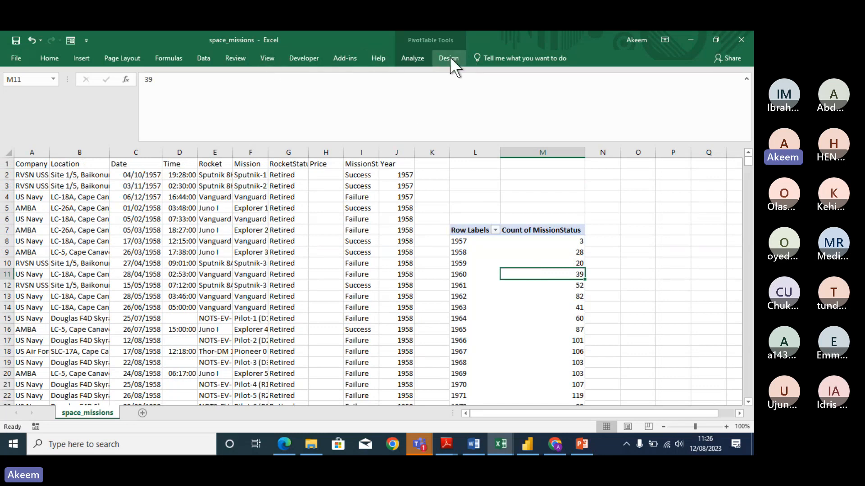
left_click(413, 59)
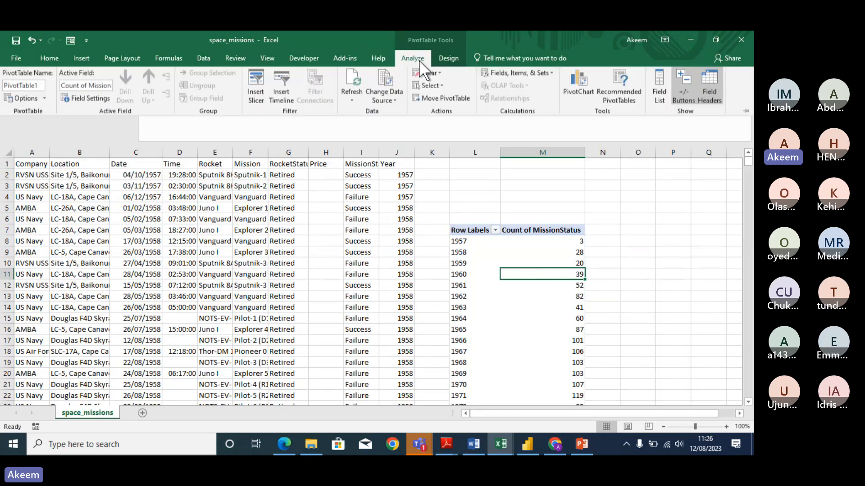
left_click(582, 91)
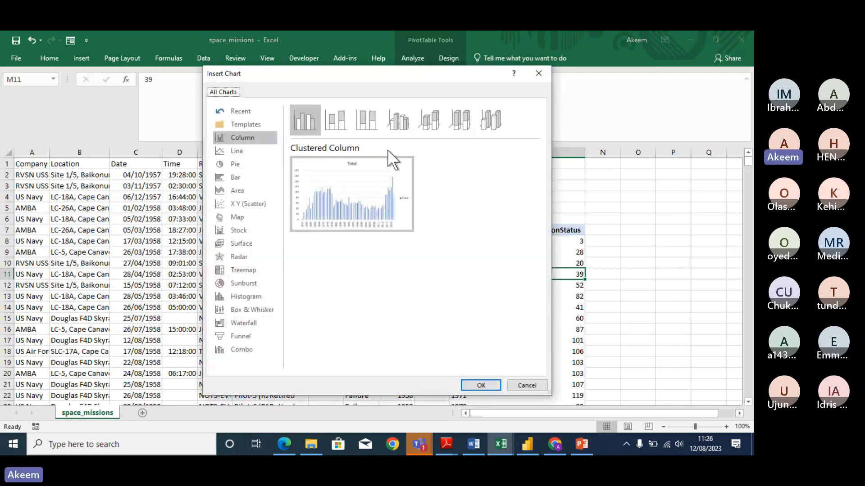
mouse_move(357, 187)
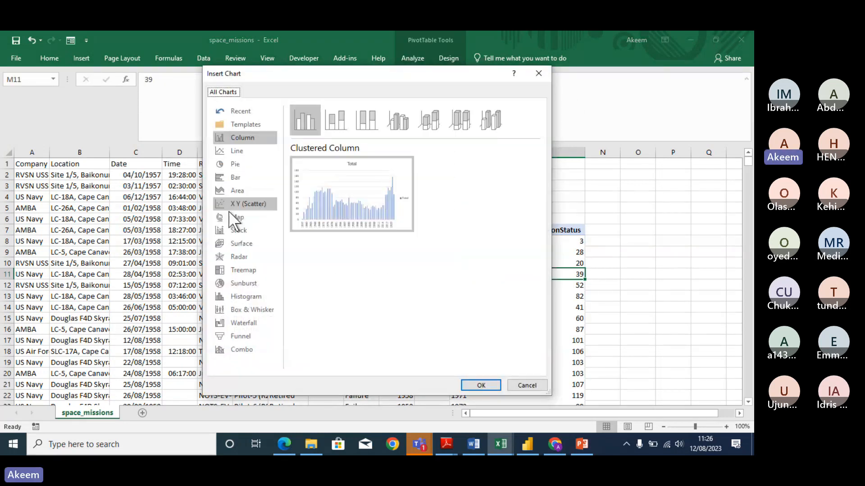
left_click(237, 151)
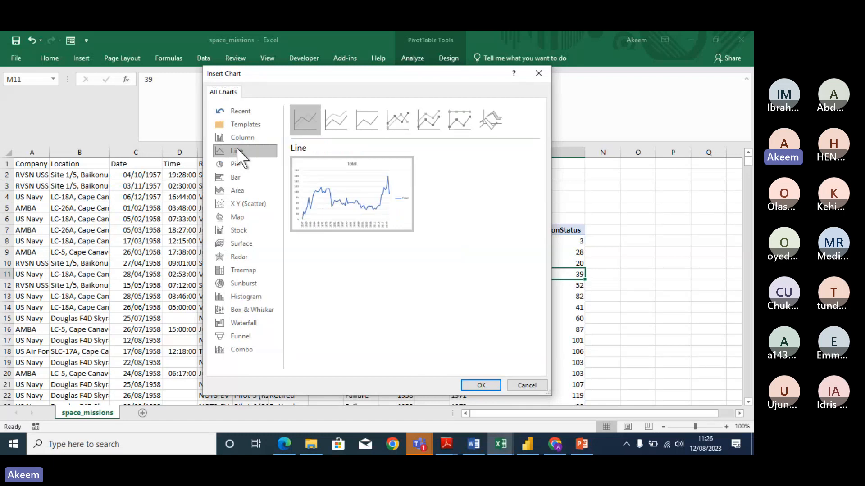
left_click(484, 384)
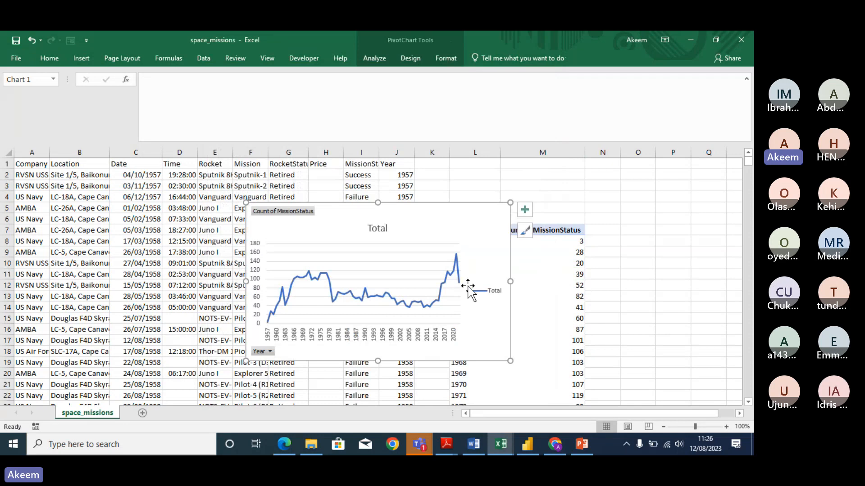
Step: Enlarge the line PivotChart and position it over columns I to O, with its upper edge in row 2
left_click_drag(432, 228, 567, 160)
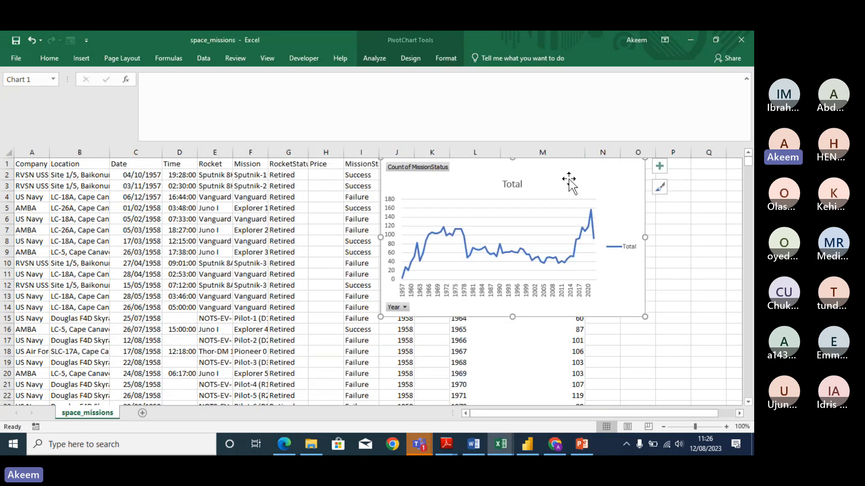
left_click_drag(646, 234, 667, 235)
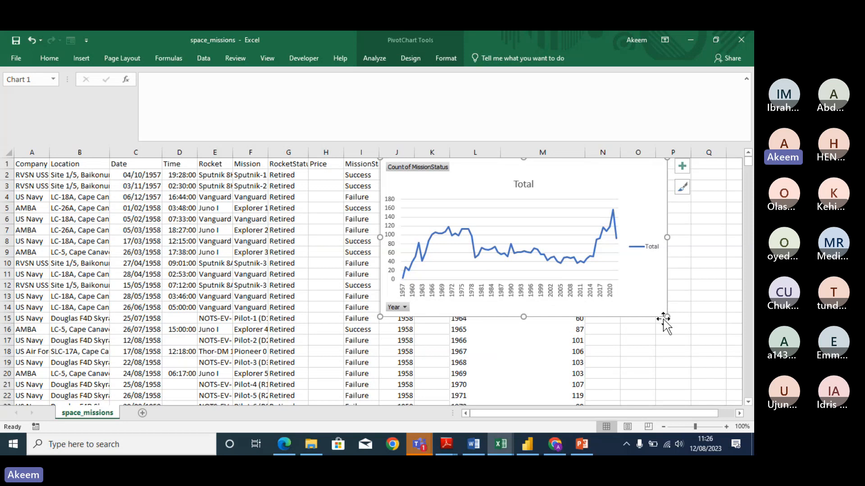
mouse_move(666, 316)
left_mouse_down()
mouse_move(693, 344)
mouse_move(680, 291)
mouse_move(682, 340)
left_mouse_up()
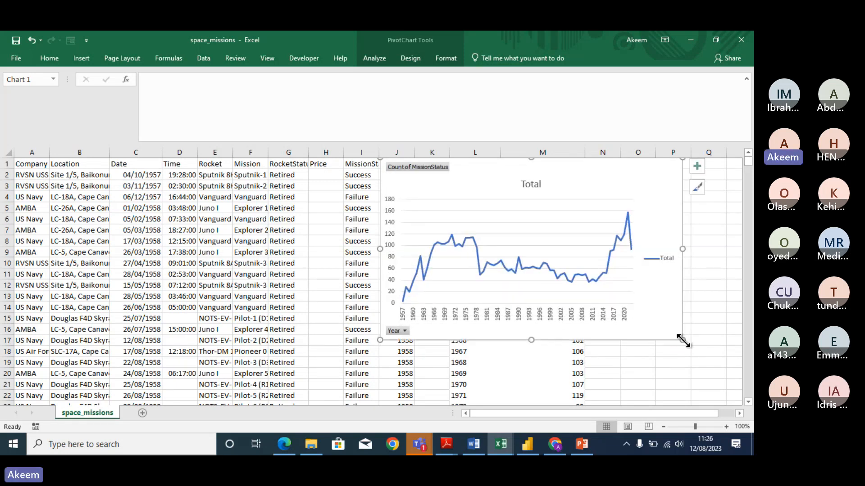
left_click_drag(635, 176, 617, 198)
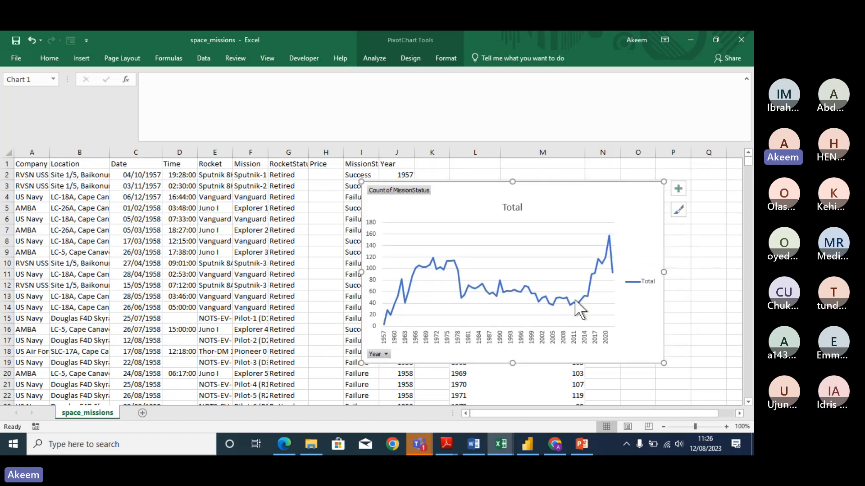
mouse_move(575, 300)
Step: Switch to the Teams meeting window to check on the attendees, and return to the space_missions workbook
mouse_move(419, 445)
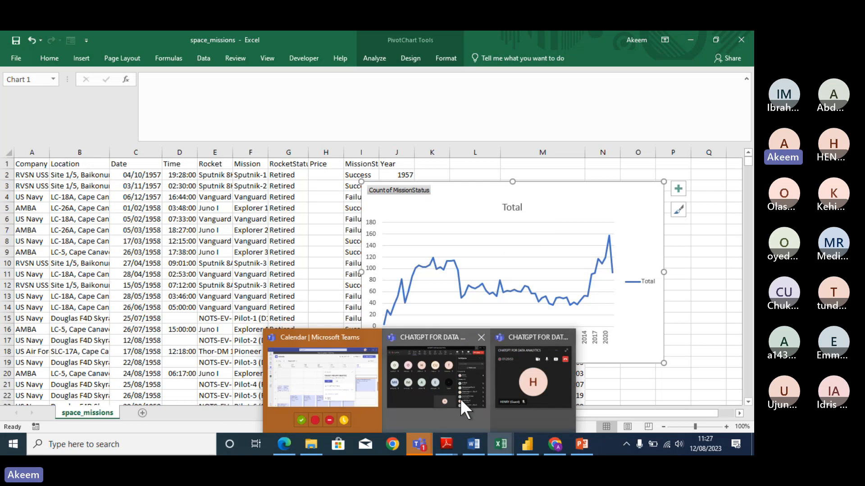
mouse_move(430, 396)
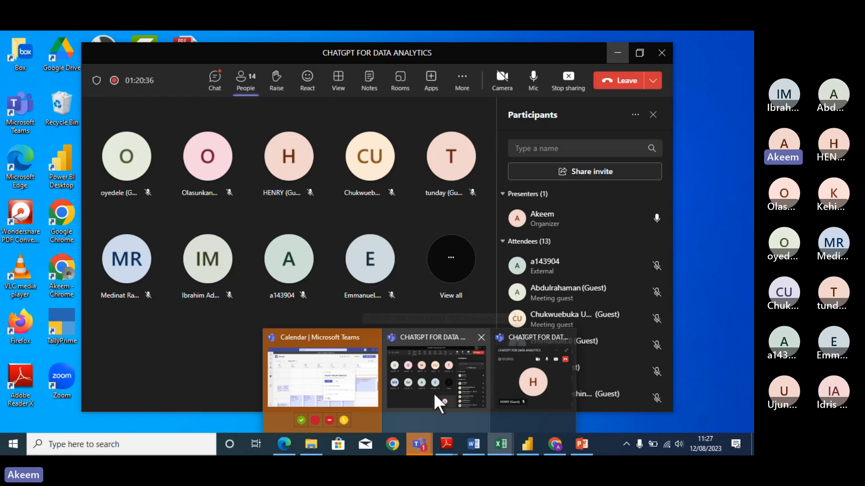
left_click(433, 395)
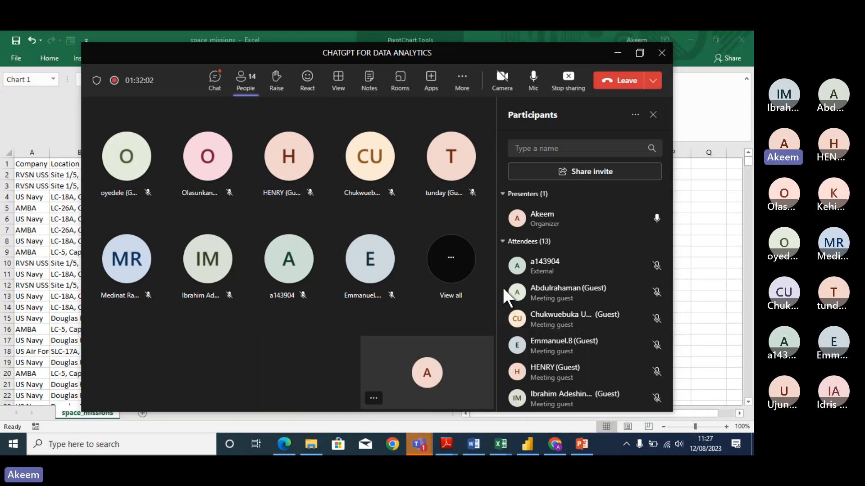
left_click(616, 53)
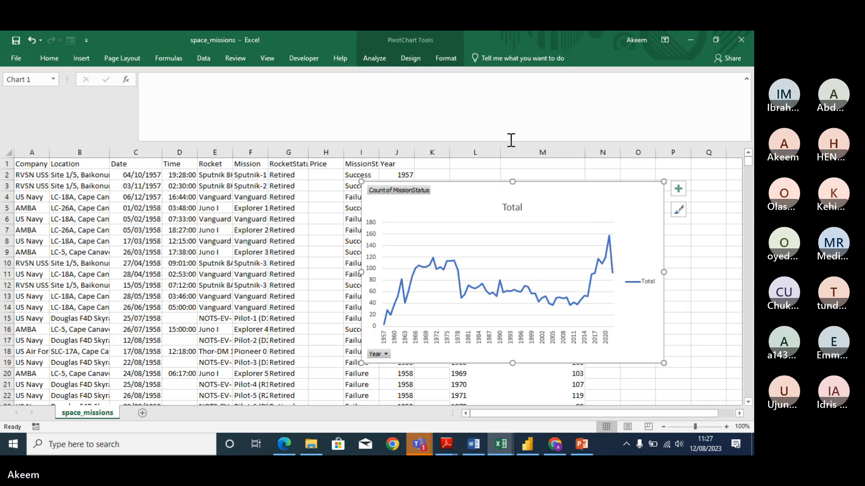
Step: Shrink the expanded formula bar to a single line so more worksheet rows fit
left_click(479, 133)
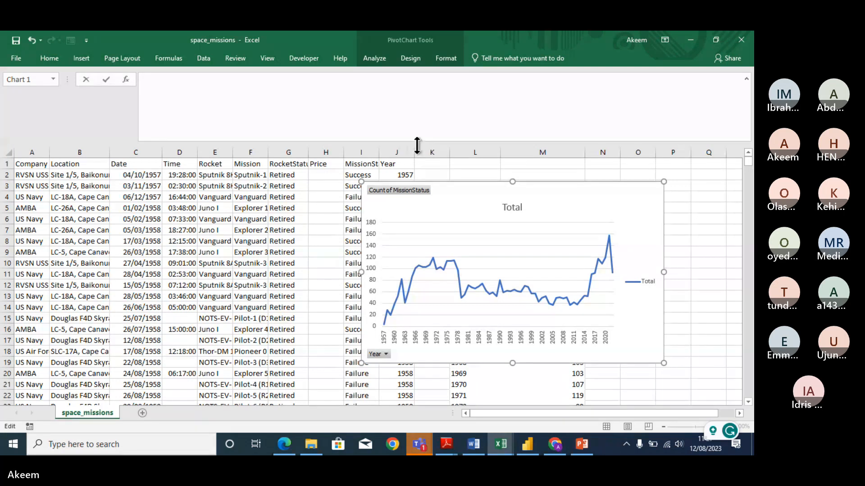
left_click_drag(417, 146, 413, 90)
left_click(578, 166)
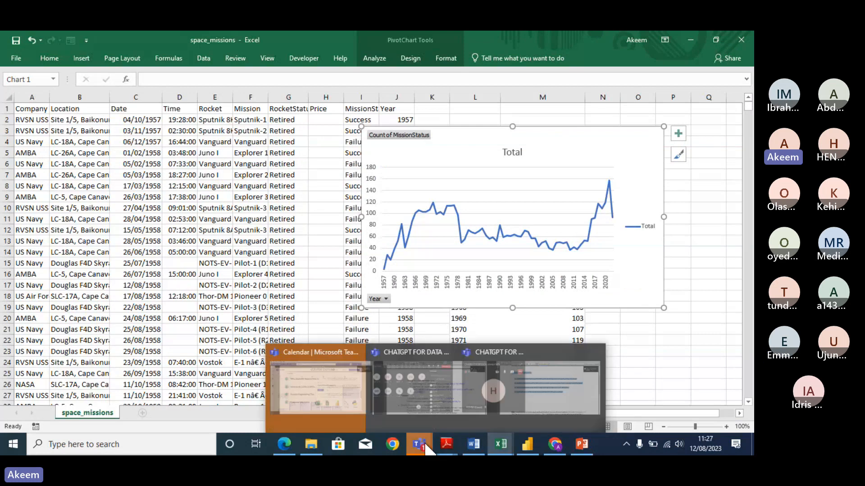
Step: Bring up the Teams meeting, look through the participants list for open microphones, and return to the workbook
left_click(540, 393)
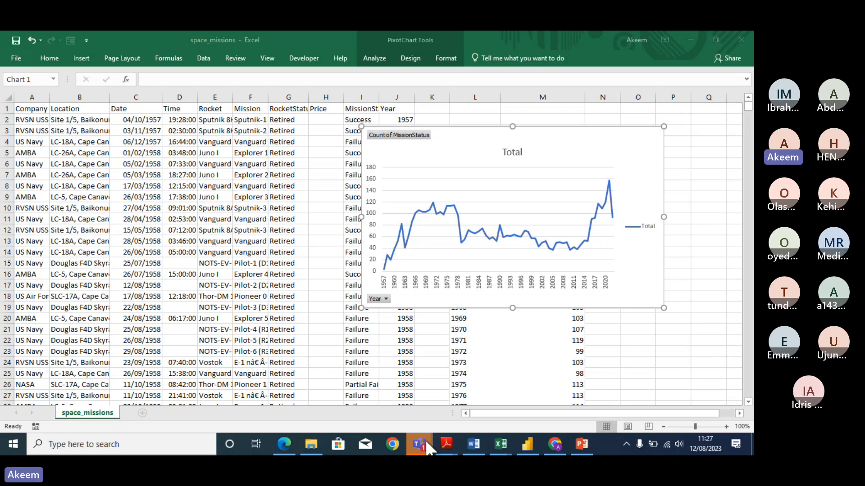
mouse_move(425, 439)
left_click(476, 408)
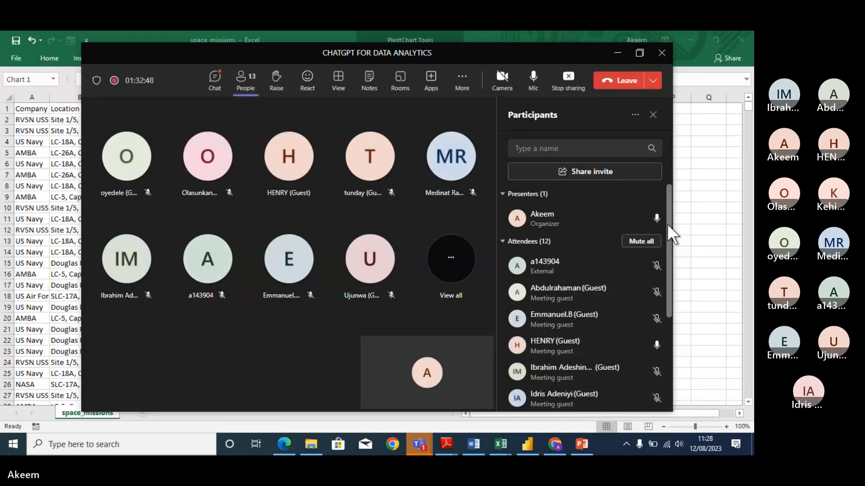
scroll(667, 225, "down", 1)
left_click_drag(669, 239, 669, 290)
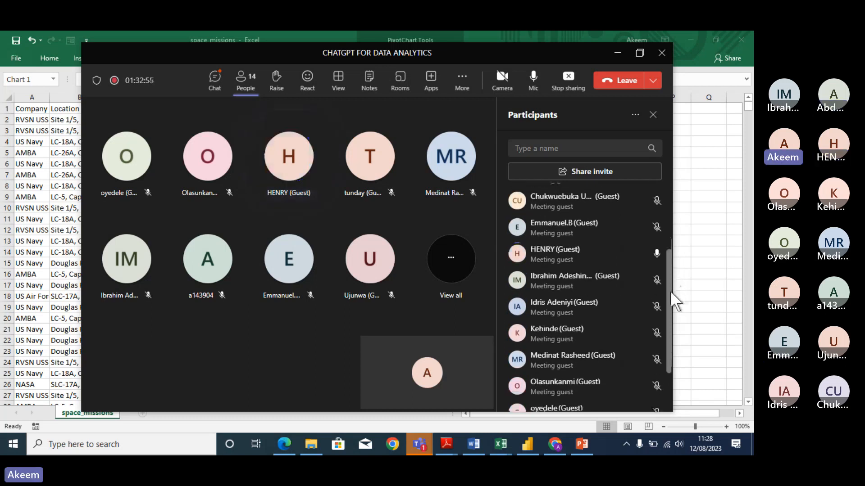
left_click_drag(669, 291, 668, 245)
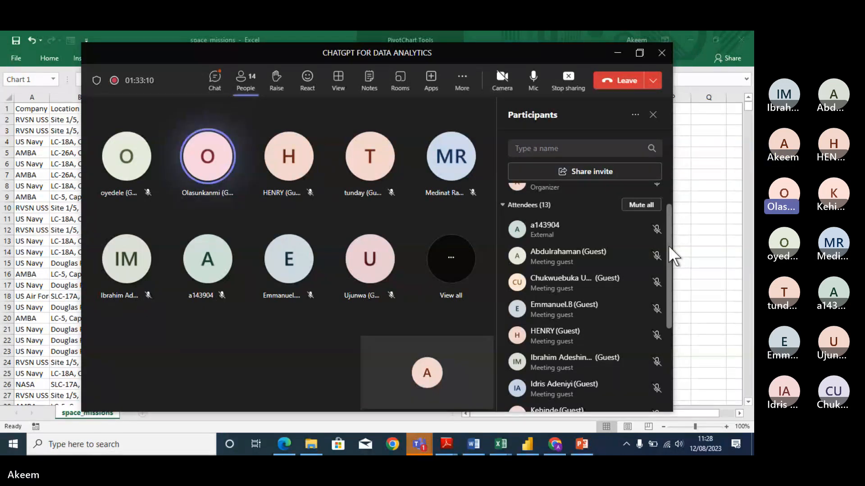
left_click_drag(666, 245, 672, 315)
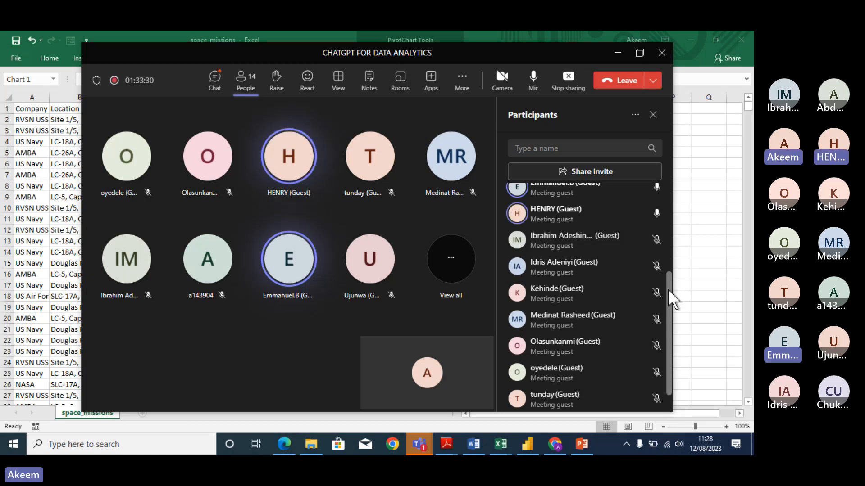
left_click_drag(669, 288, 669, 206)
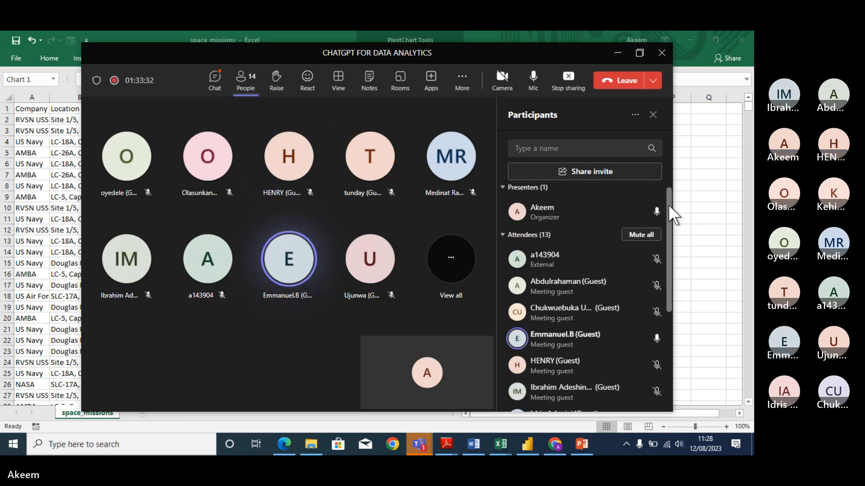
left_click(616, 54)
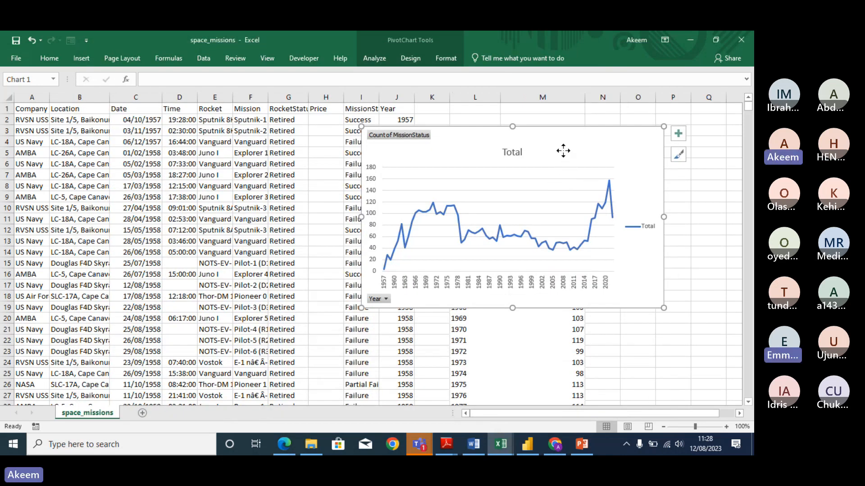
Step: Shift the line PivotChart slightly toward column H
left_click_drag(563, 151, 544, 149)
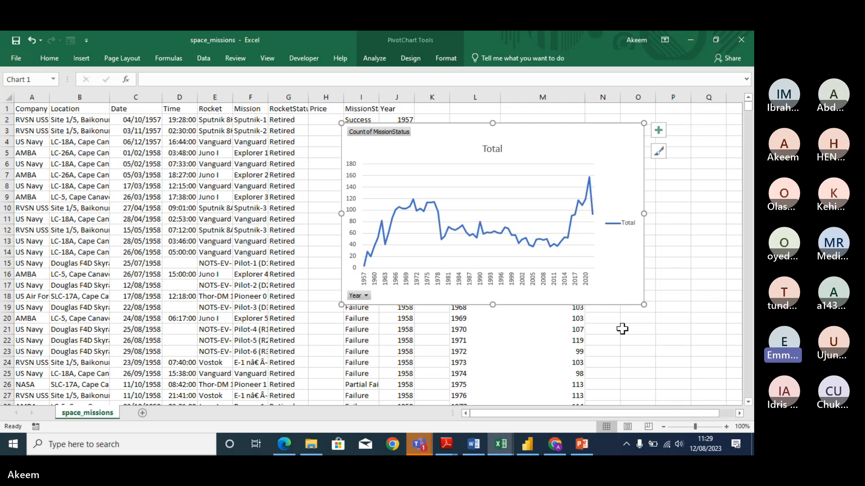
Step: View the Teams meeting again to see which attendee is speaking, and minimize it
mouse_move(420, 451)
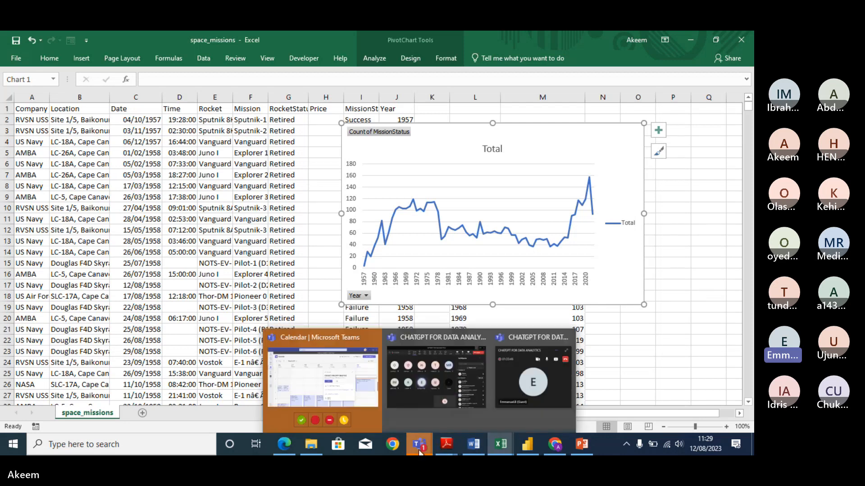
left_click(435, 380)
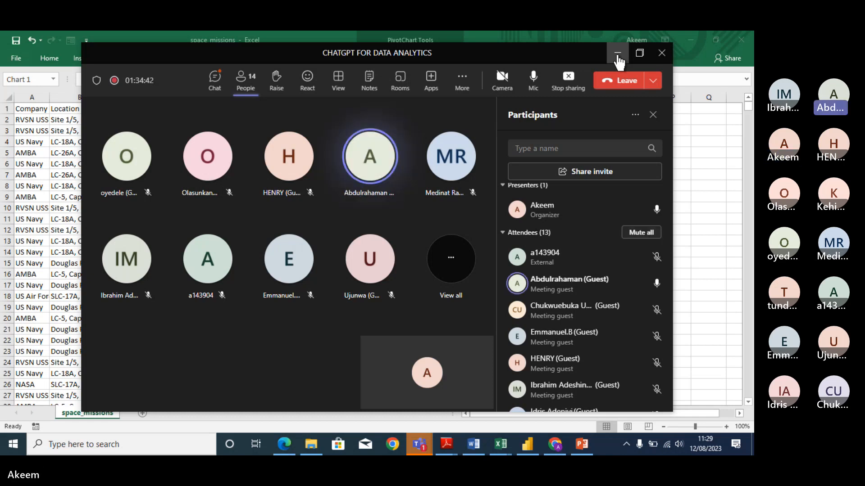
left_click(618, 55)
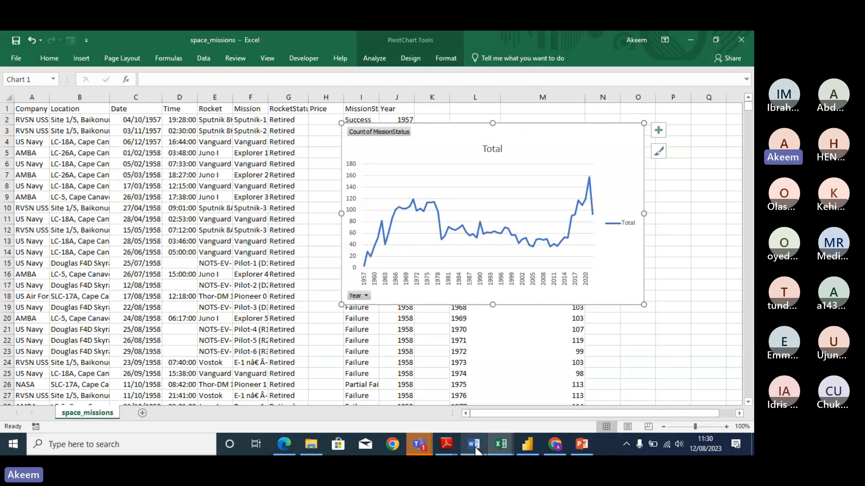
Step: Switch to ChatGPT and reread the original prompt listing the four recommended space mission analyses
left_click(555, 449)
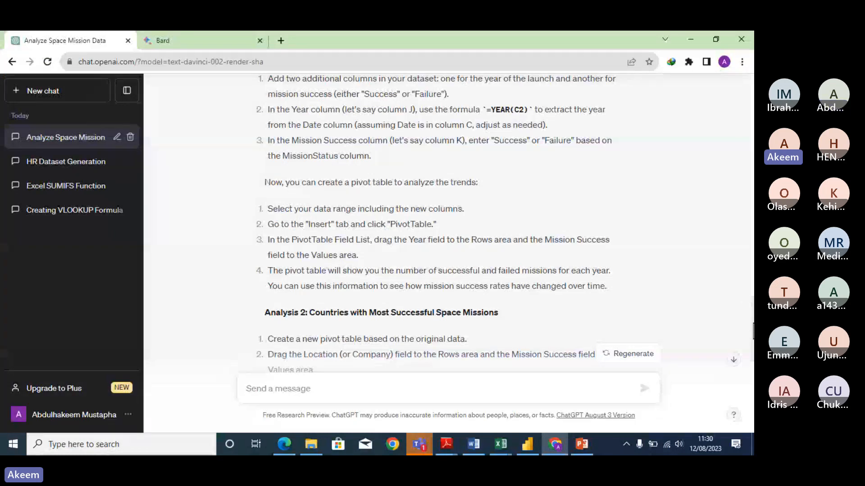
left_click_drag(753, 323, 752, 141)
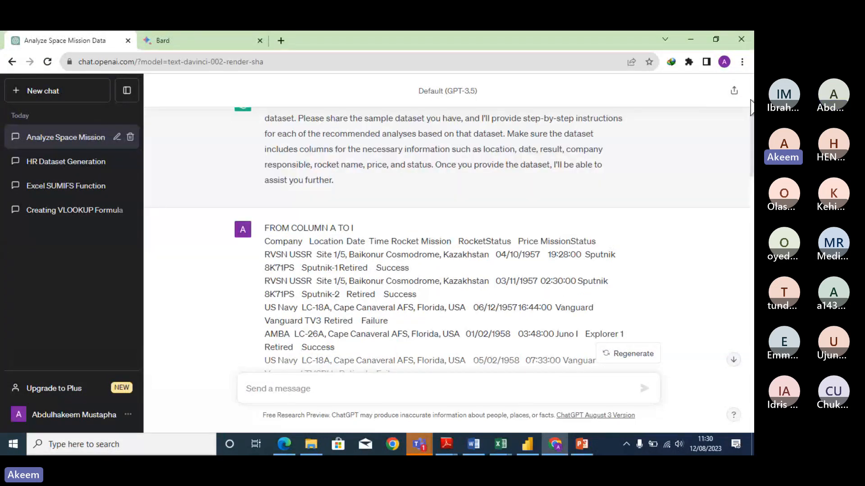
scroll(292, 110, "up", 4)
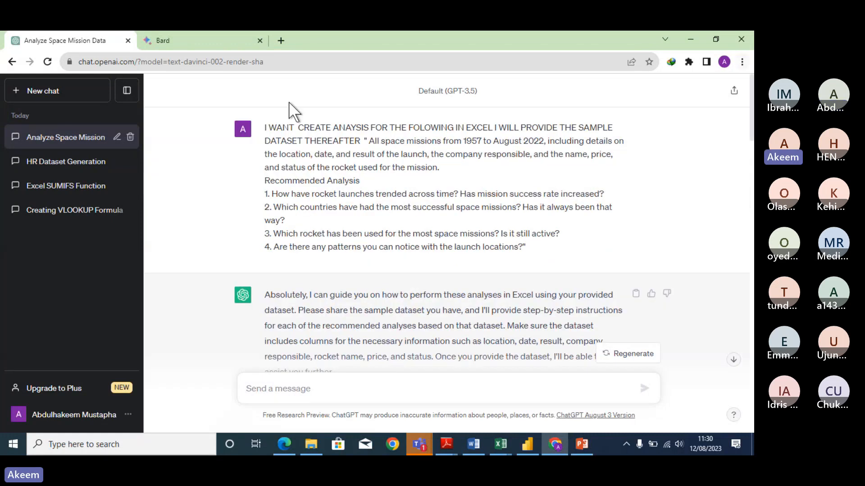
Step: Start a new ChatGPT chat, view the Free and Plus plan comparison, and close it
left_click(73, 93)
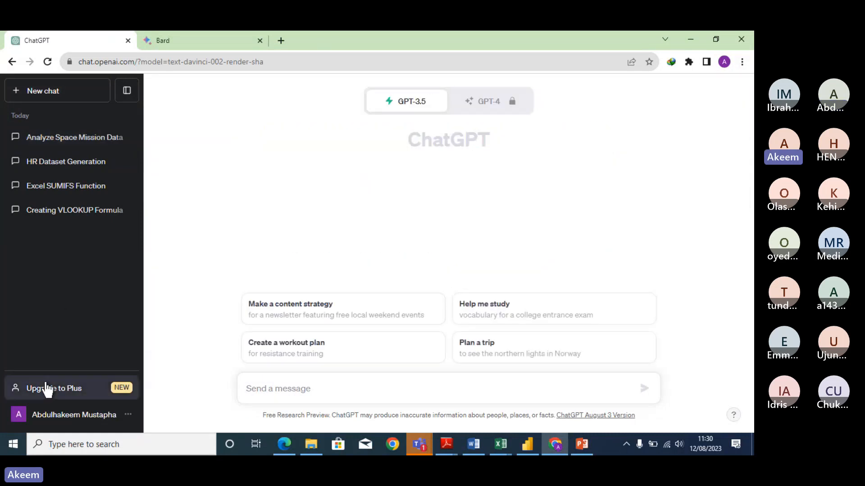
left_click(53, 390)
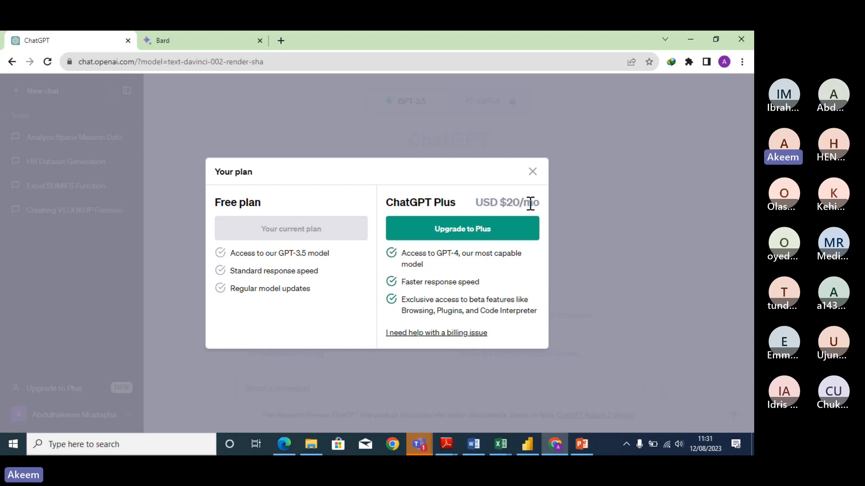
left_click(533, 173)
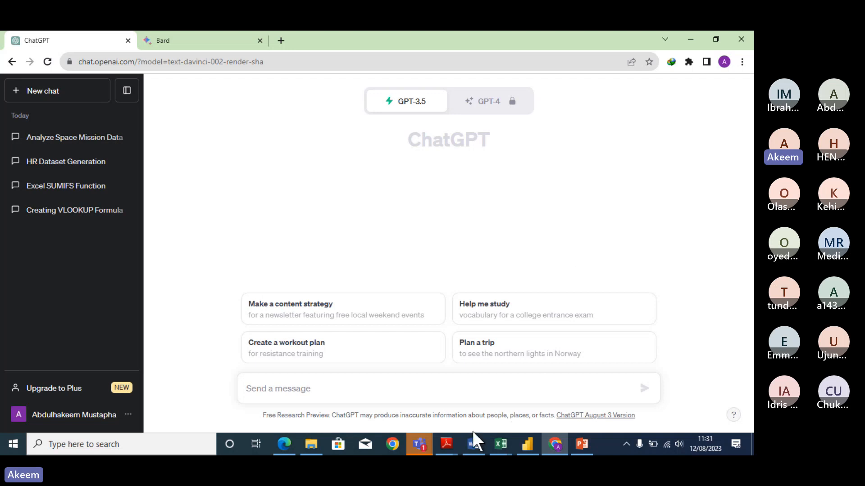
Step: Switch to the space_missions workbook in Excel, and view the blank report in Power BI Desktop
mouse_move(503, 437)
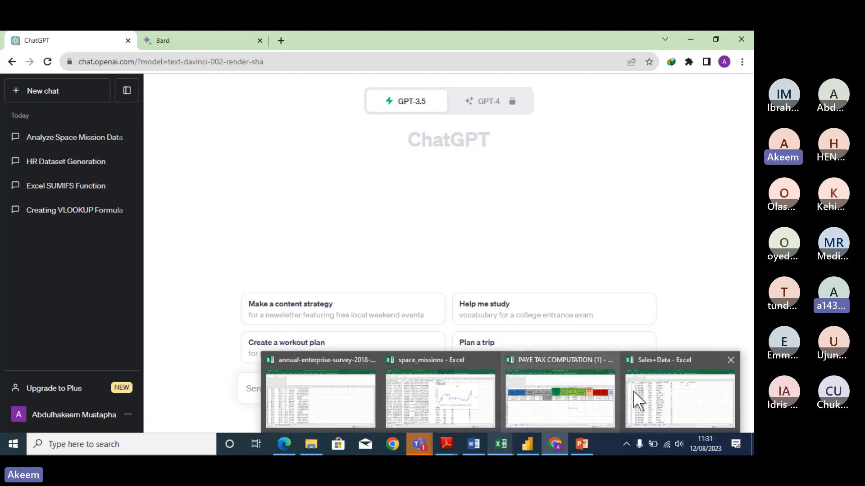
mouse_move(640, 391)
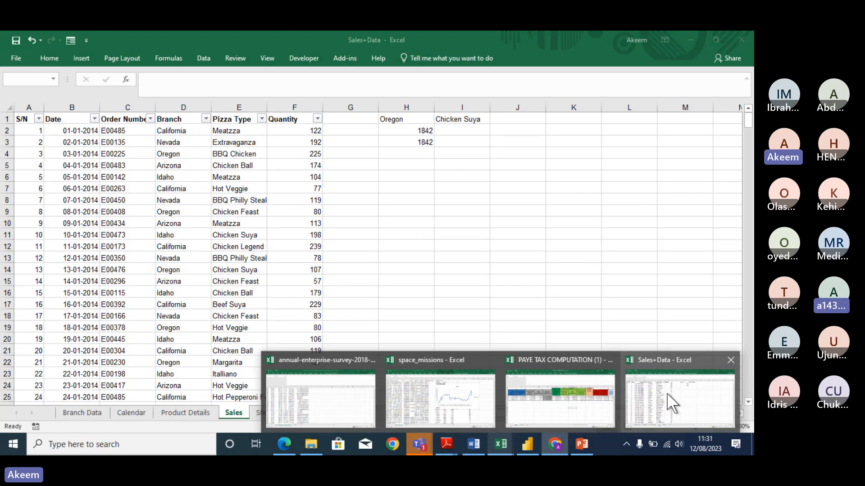
left_click(446, 408)
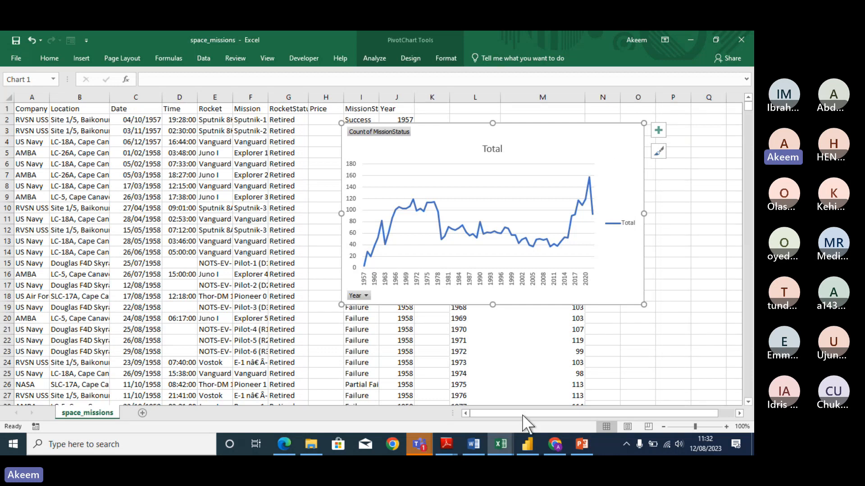
left_click(527, 445)
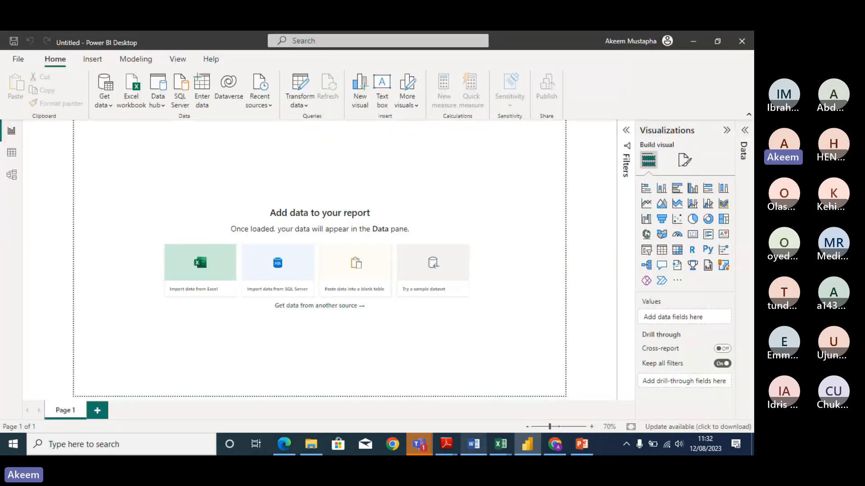
Step: Switch to the PAYE TAX COMPUTATION workbook in Excel and examine the row 4 formulas across the tax liability, net salary and taxable income columns
mouse_move(498, 452)
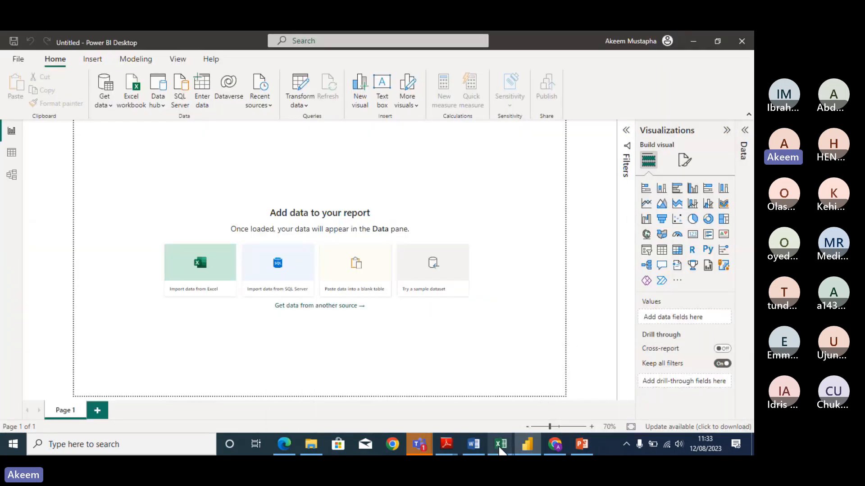
left_click(554, 417)
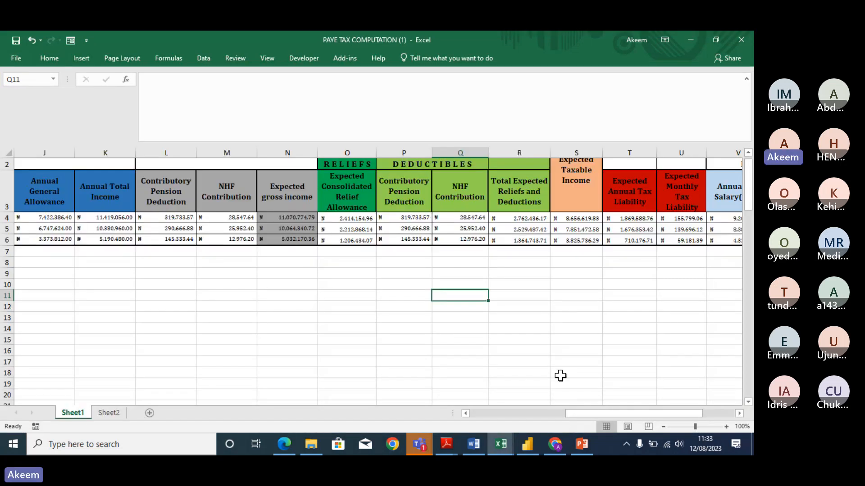
left_click(666, 219)
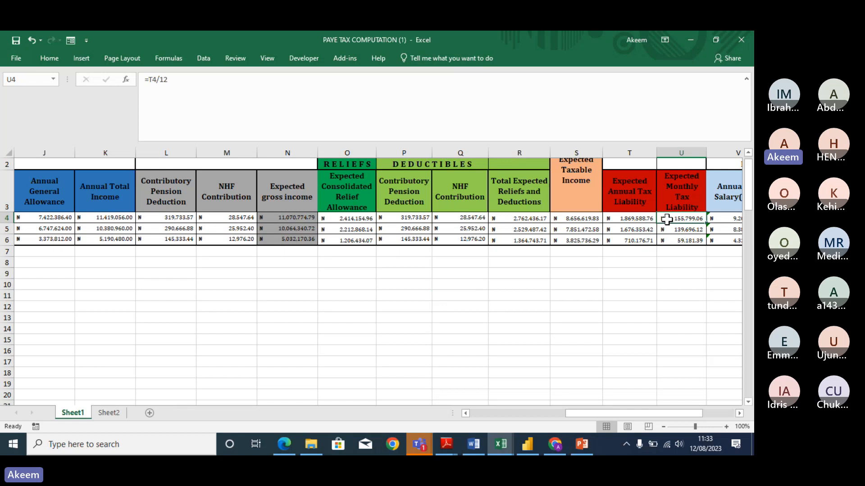
key("Right")
key("Right")
key("Right")
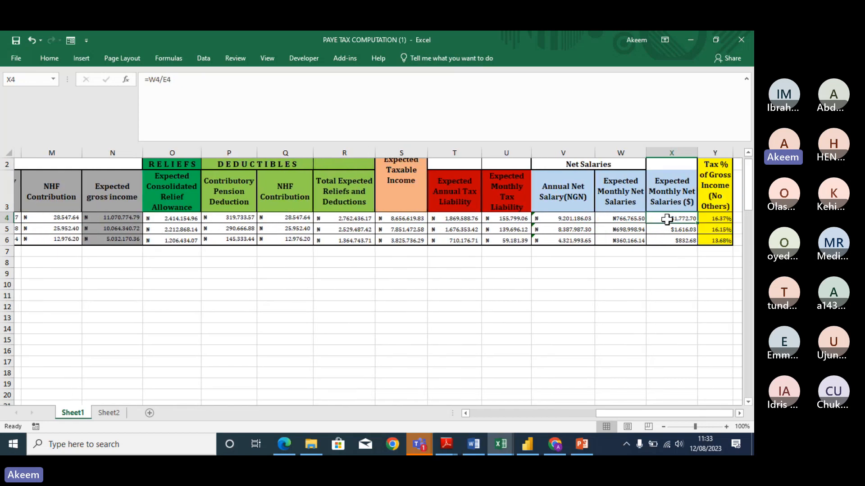
key("Right")
key("Right")
key("Left")
key("Left")
key("Left")
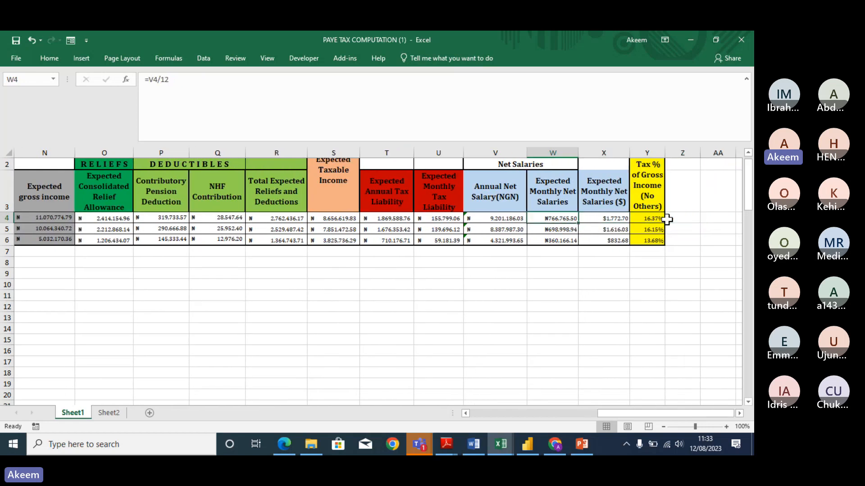
key("Left")
key("Left")
key("Left")
key("Left")
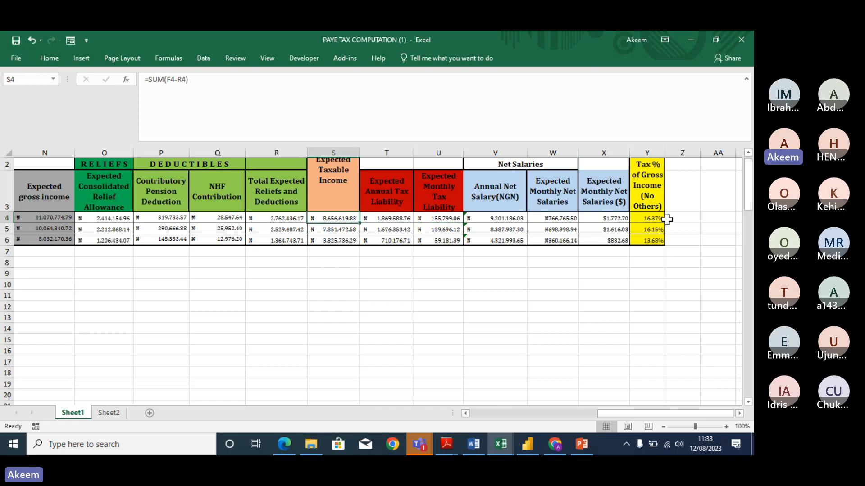
Step: Copy the full Expected Annual Tax Liability formula from cell T4
key("Right")
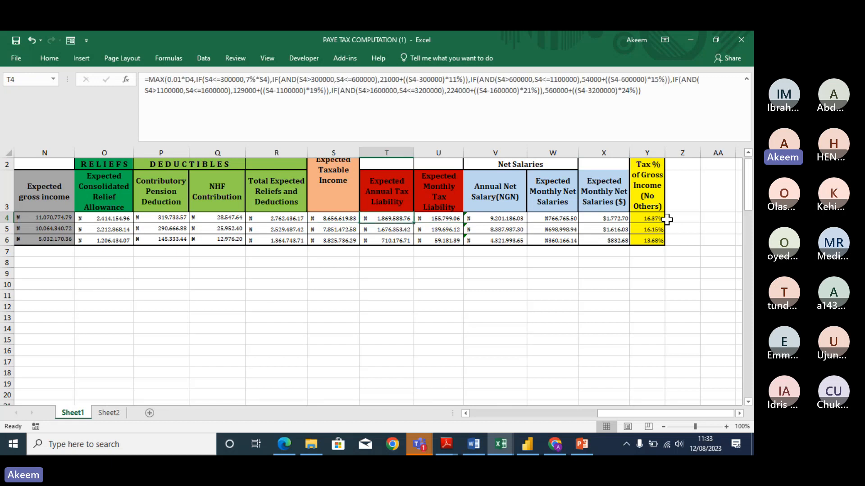
left_click(545, 113)
key("ctrl+a")
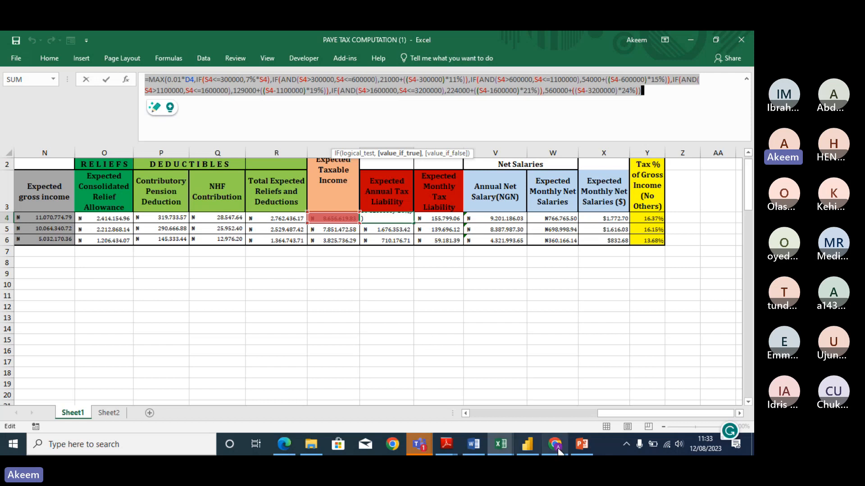
Step: Switch to ChatGPT in Chrome and send the message "can you help me to simplifi" in the new chat
mouse_move(552, 436)
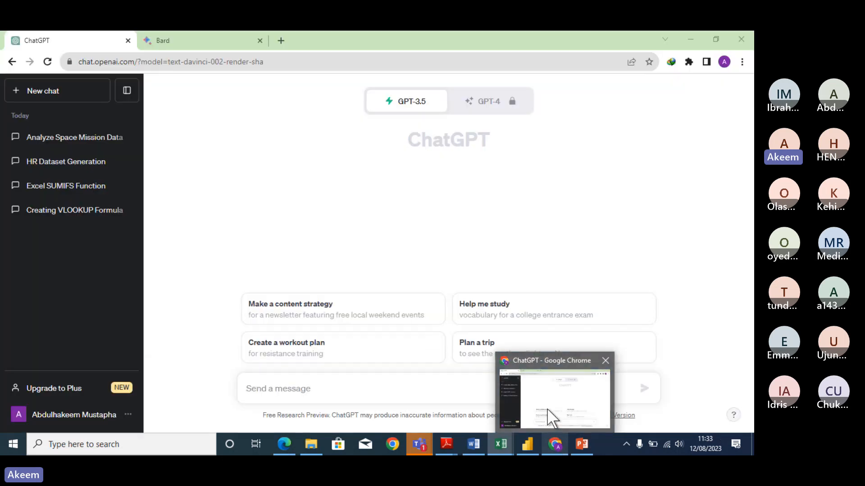
left_click(547, 408)
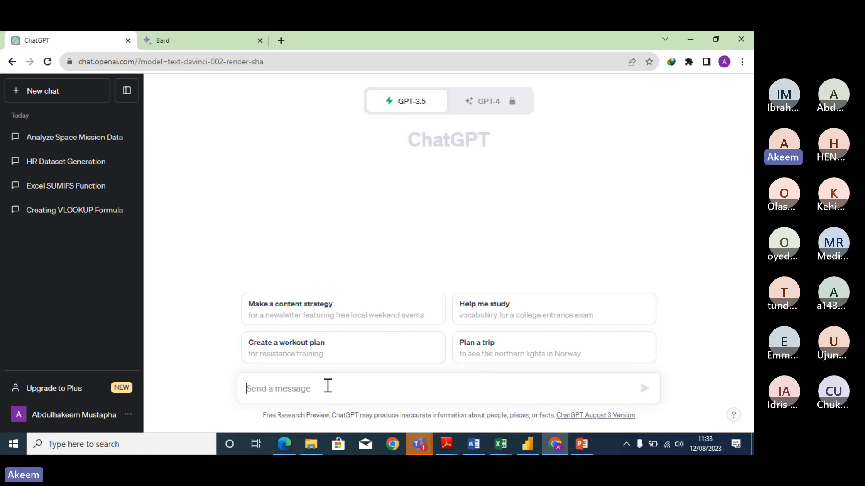
type("c")
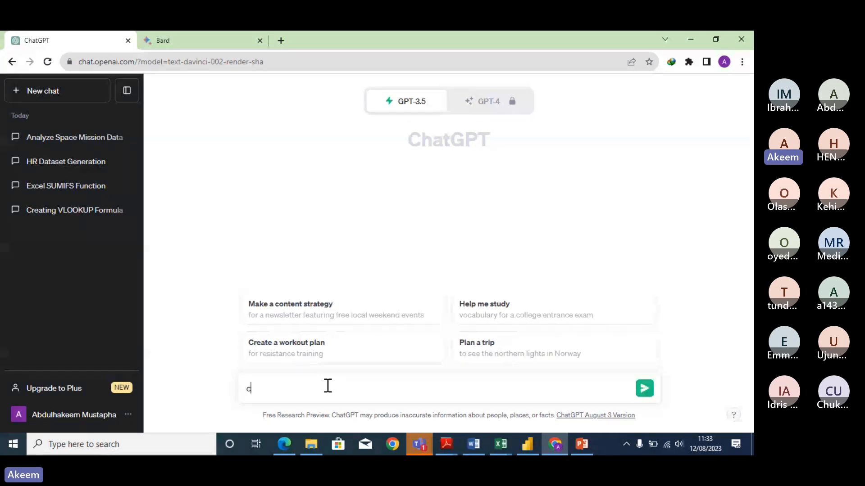
type("an yo")
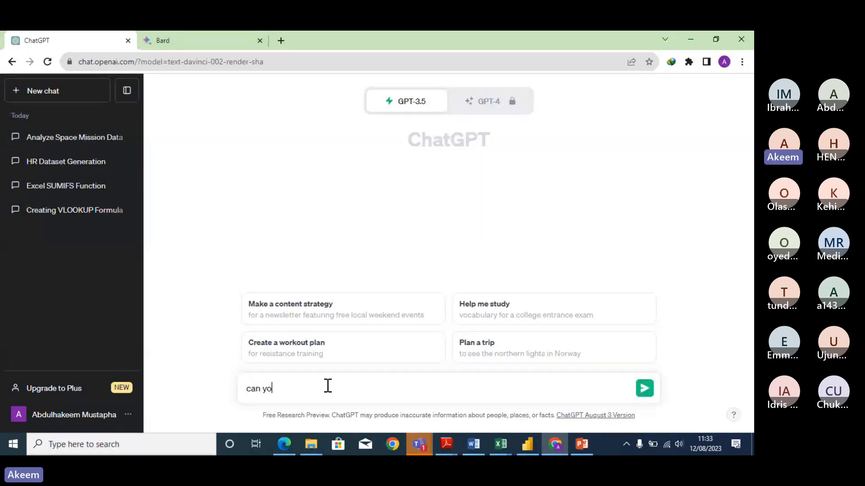
type("u help me to simplifi")
key("Return")
Step: Send ChatGPT the request "ycan you help me to simpliy or explain this formula" followed by the copied MAX/IF tax formula
type("y")
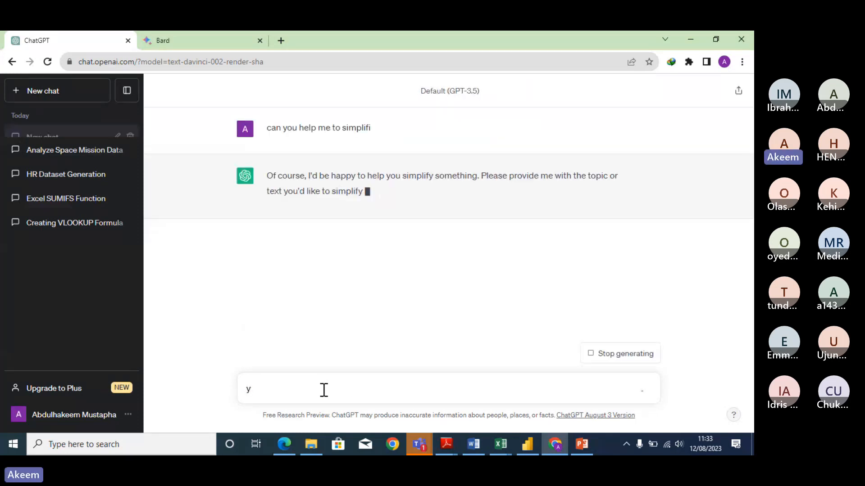
type("can y")
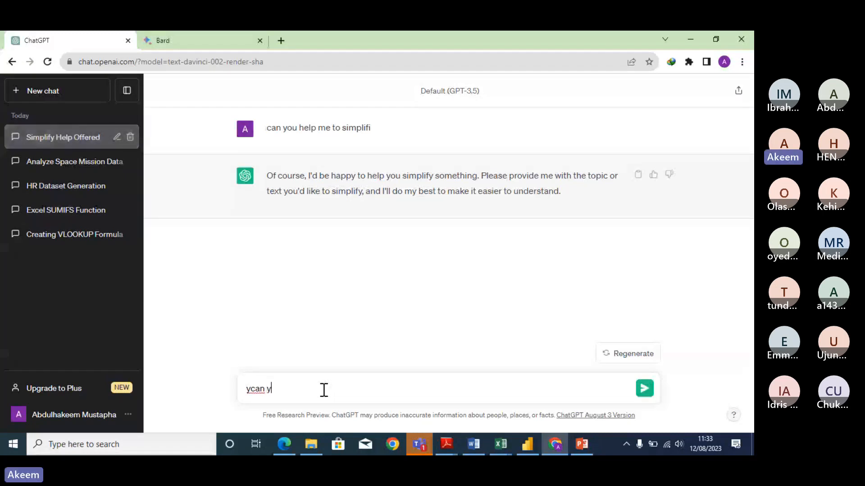
type("ou he")
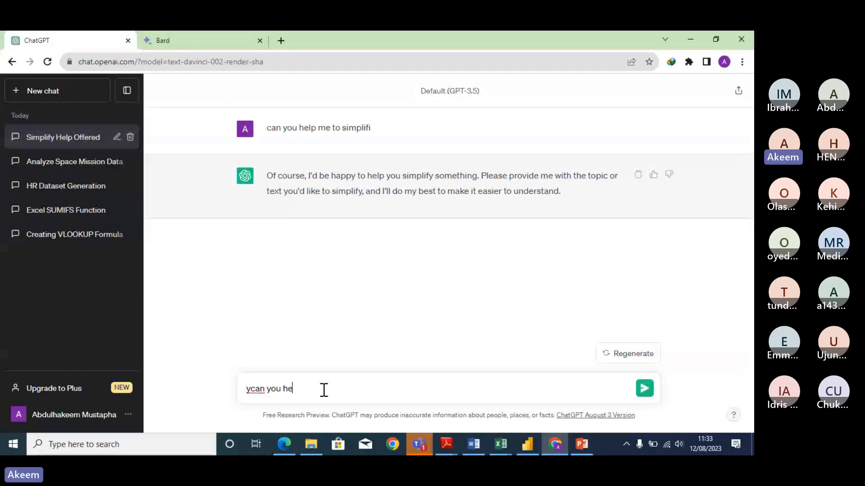
type("lp me to simpliy or explain th")
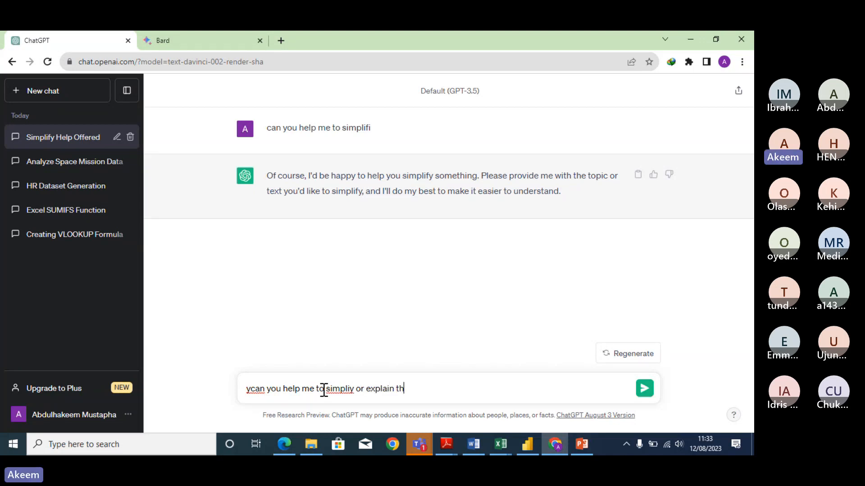
type("is formula")
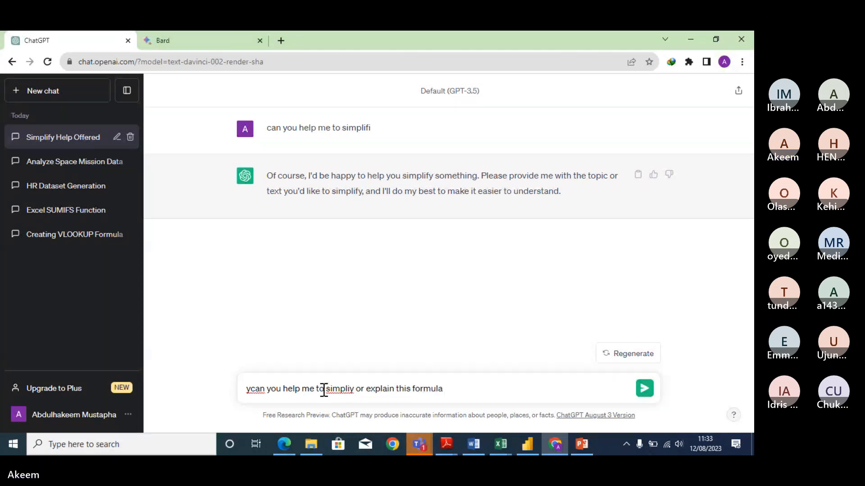
type("=MAX(0.01*D4,IF(S4<=300000,7%*S4),IF(AND(S4>300000,S4<=600000),21000+((S4-300000)*11%)),IF(AND(S4>600000,S4<=1100000),54000+((S4-600000)*15%)),IF(AND(S4>1100000,S4<=1600000),129000+((S4-1100000)*19%)),IF(AND(S4>1600000,S4<=3200000),224000+((S4-1600000)*21%)),560000+((S4-3200000)*24%))")
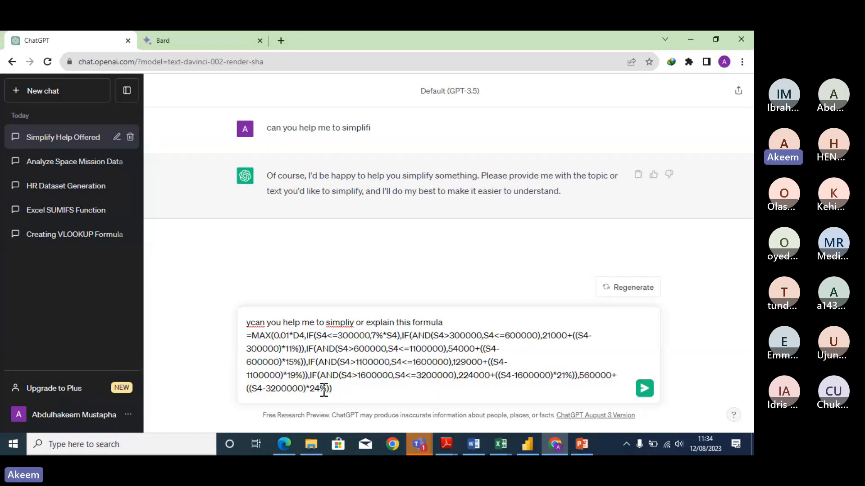
key("Return")
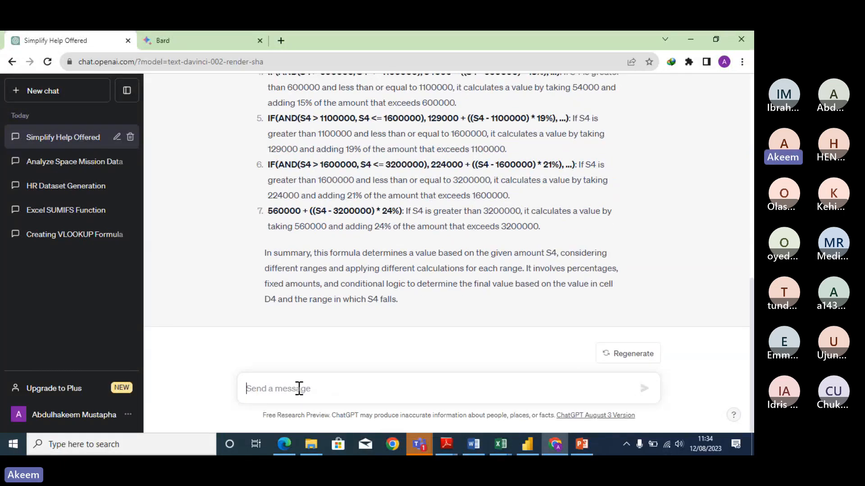
type("s4")
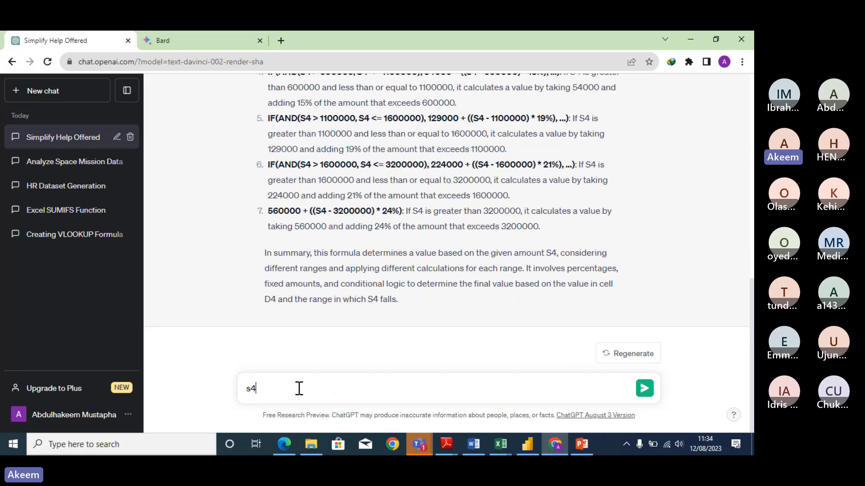
type(" is Taxab")
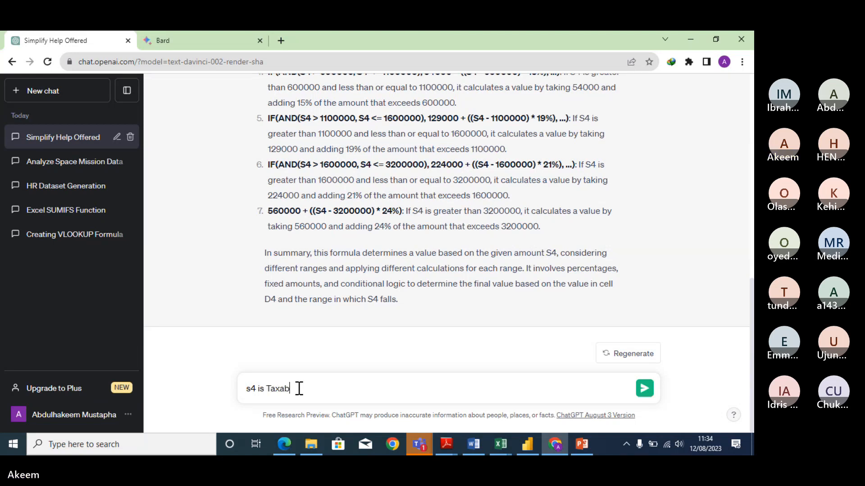
key("BackSpace")
key("BackSpace")
key("BackSpace")
key("BackSpace")
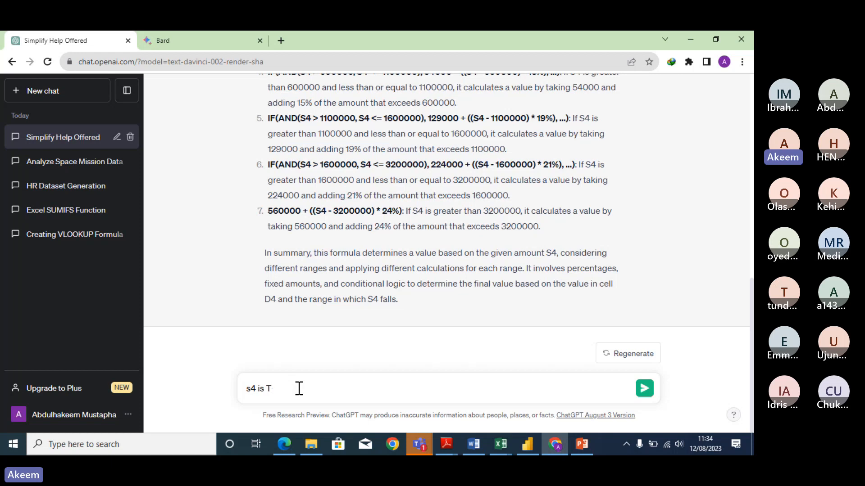
key("BackSpace")
key("BackSpace")
key("BackSpace")
key("BackSpace")
key("BackSpace")
key("BackSpace")
key("BackSpace")
Step: Send the follow-up "CELL S4 REPRESENT TAXABLE INCOME" to ChatGPT, checking the column S heading in the PAYE TAX COMPUTATION workbook before sending
type("CELL S4")
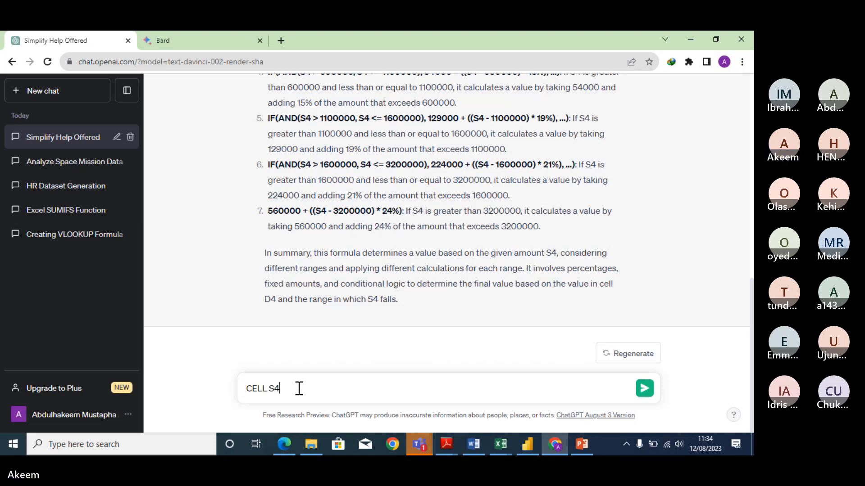
type(" REPRESENT")
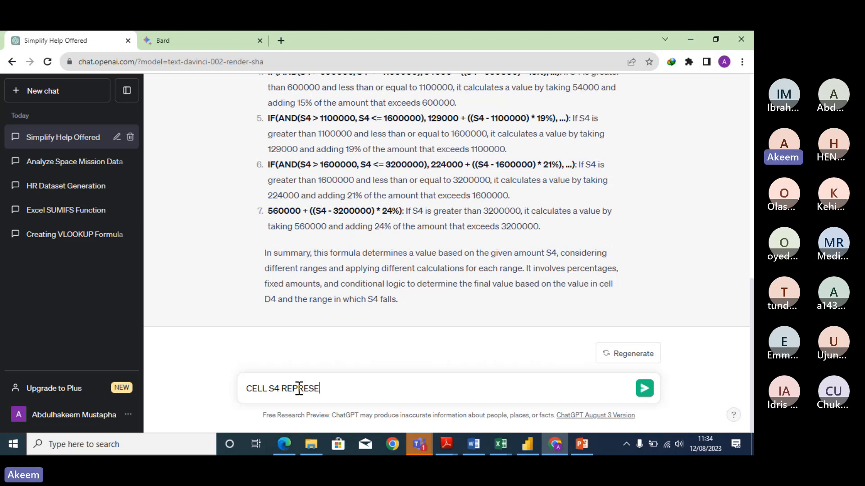
type("AXABLE INCOME")
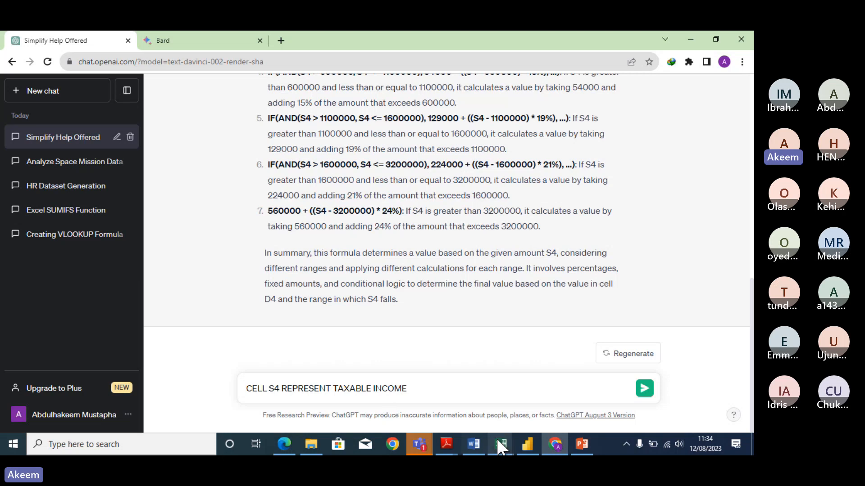
mouse_move(503, 437)
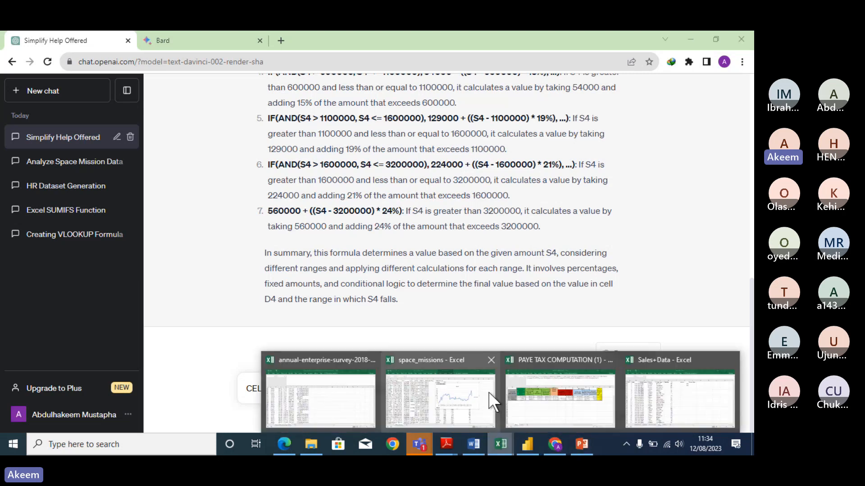
left_click(595, 404)
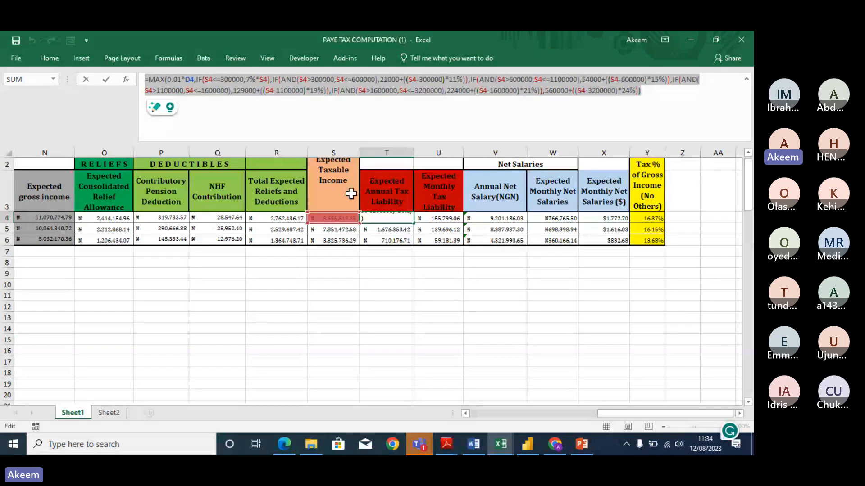
left_click(556, 445)
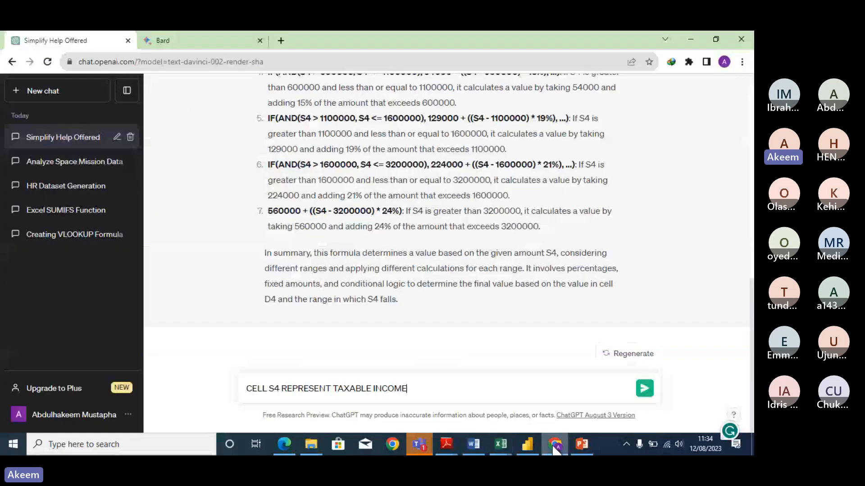
key("Return")
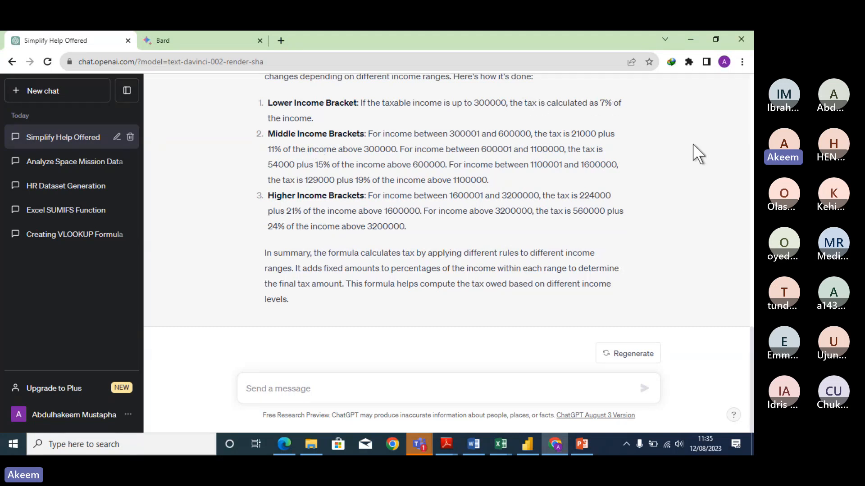
Step: Review ChatGPT's income bracket explanation and its earlier part-by-part breakdown of the tax formula
scroll(697, 160, "up", 1)
scroll(697, 160, "up", 10)
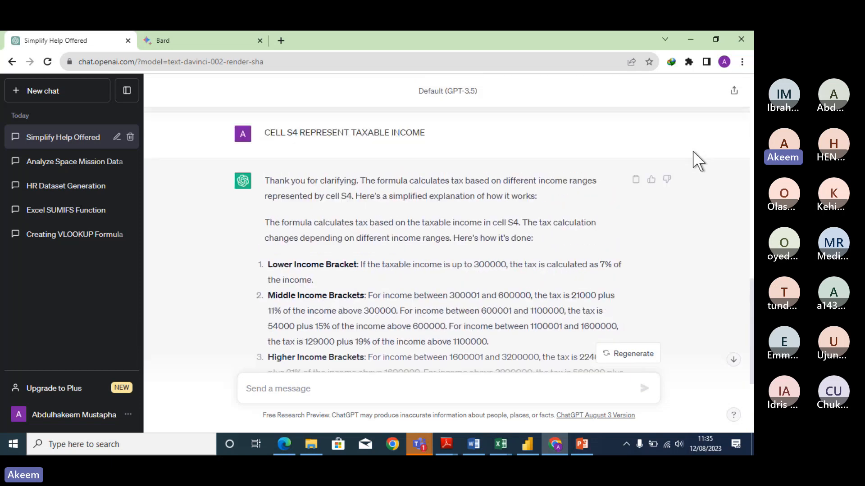
scroll(697, 160, "up", 4)
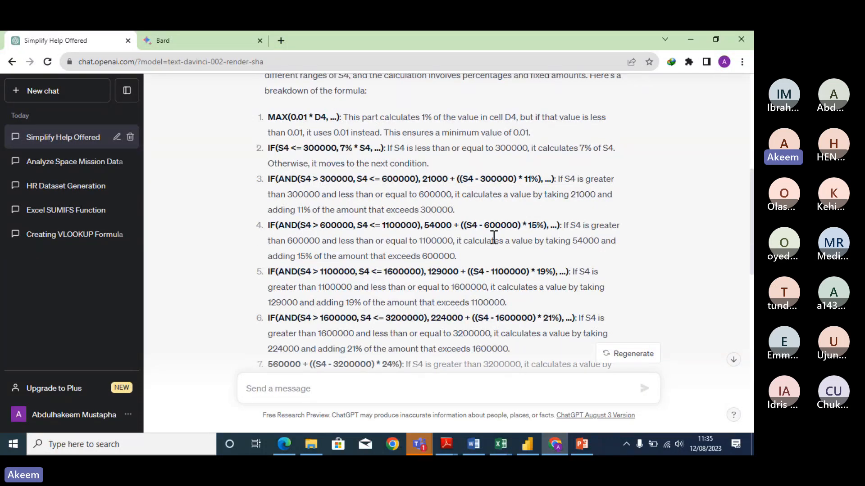
Step: Start a new ChatGPT chat and check the Common Use Cases slide in the BMC CHATGPT FOR DATA ANALYSIS presentation in PowerPoint
scroll(658, 247, "down", 4)
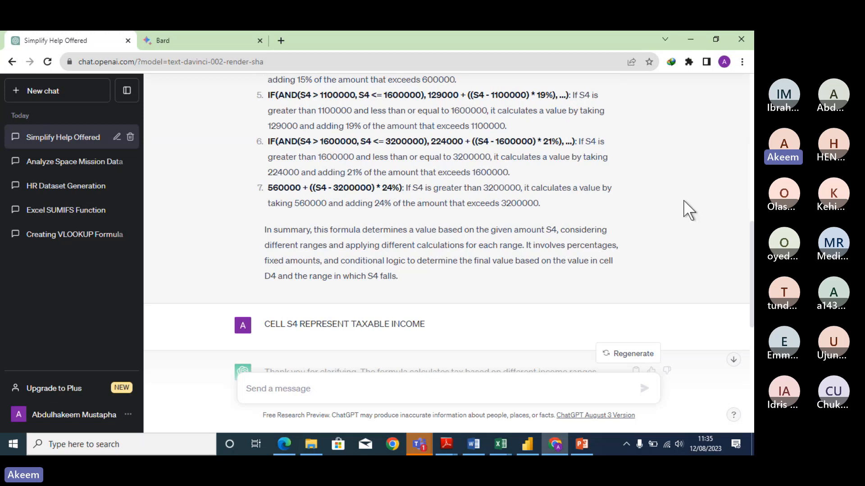
left_click(37, 94)
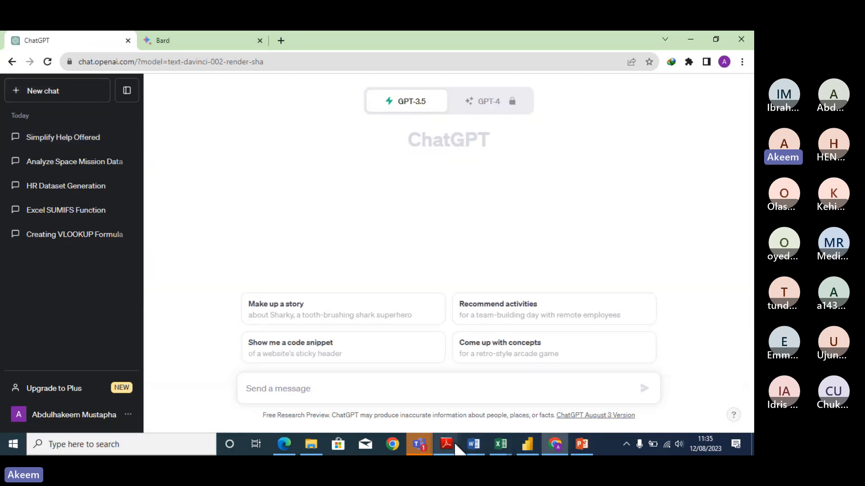
mouse_move(581, 444)
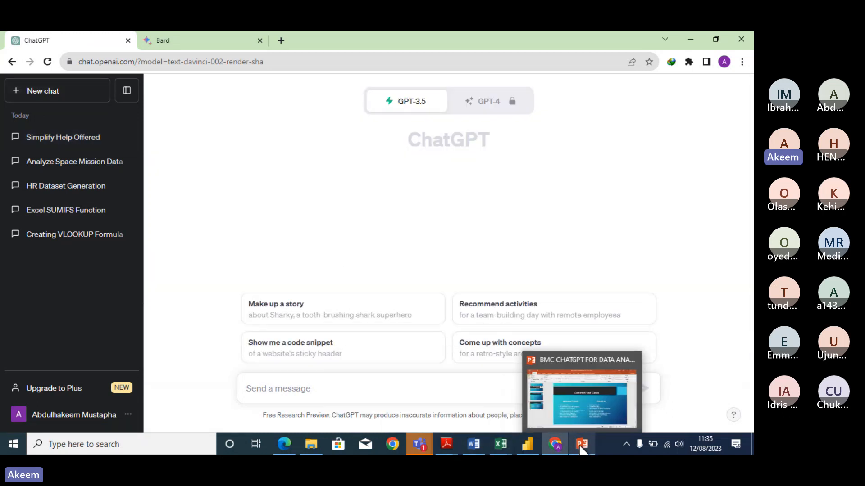
left_click(577, 411)
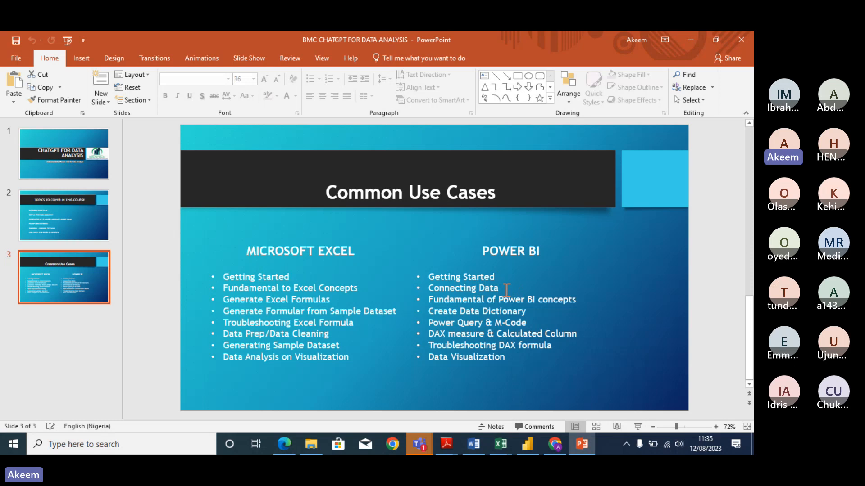
left_click(689, 41)
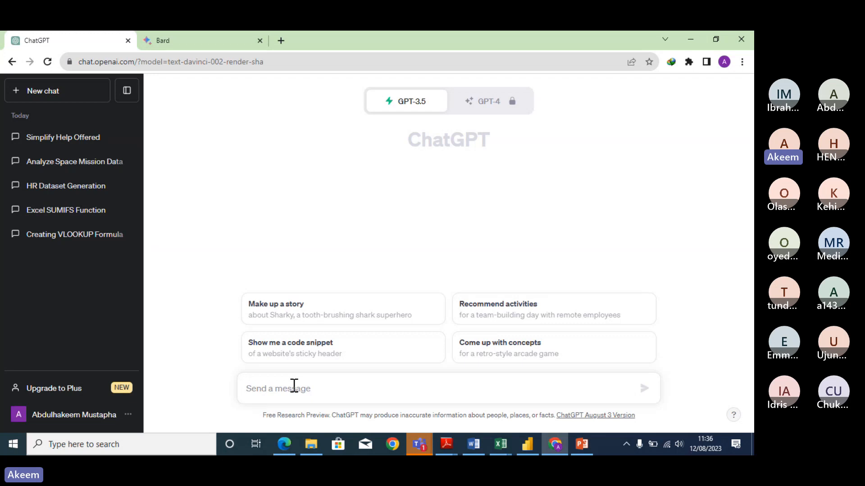
Step: Send ChatGPT the question "HOW CAN I CONNECT MY DATA TO POWER BI" in the new chat
type("HOW ")
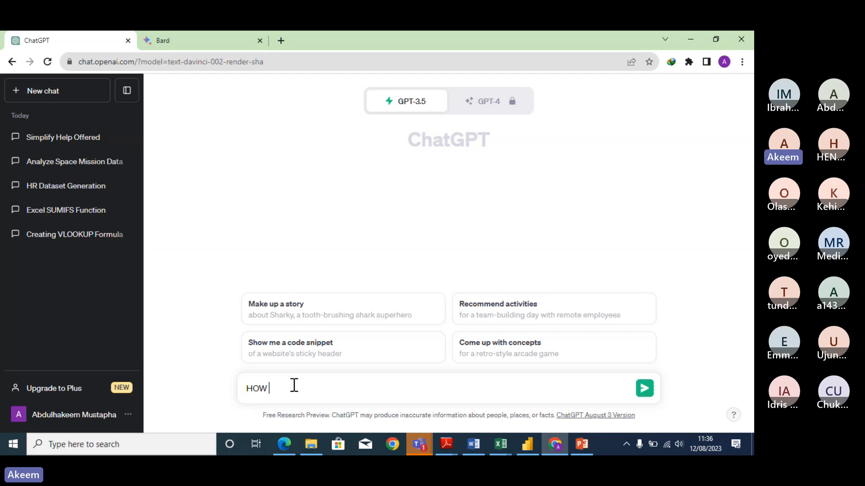
type("CAN I CONNECT MY DATA ")
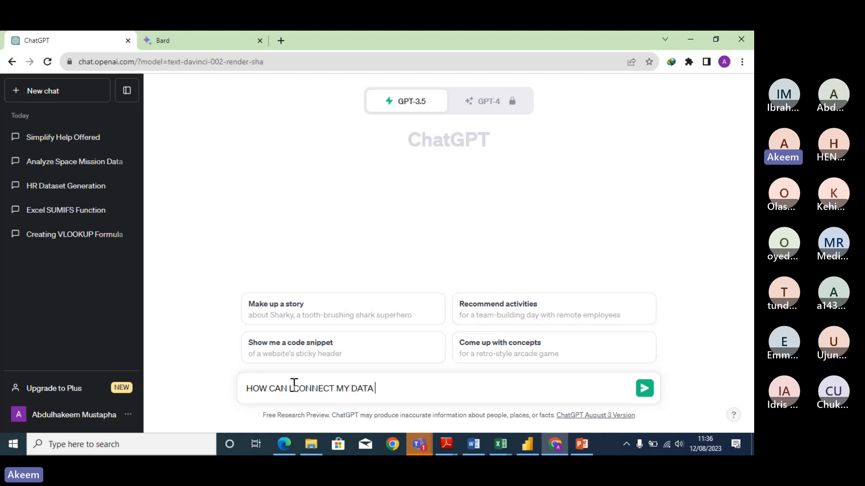
type("TO POWER BI")
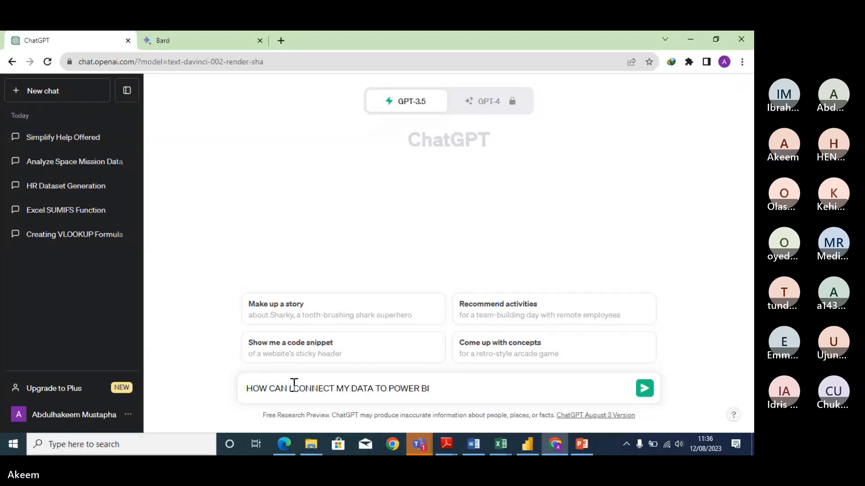
key("Return")
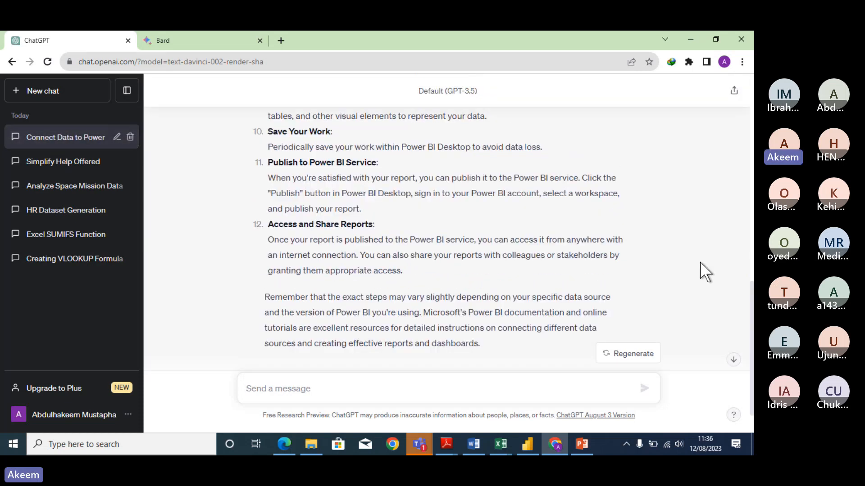
Step: Review ChatGPT's step-by-step outline for connecting data to Power BI, from preparing the data through sharing reports
scroll(705, 272, "up", 15)
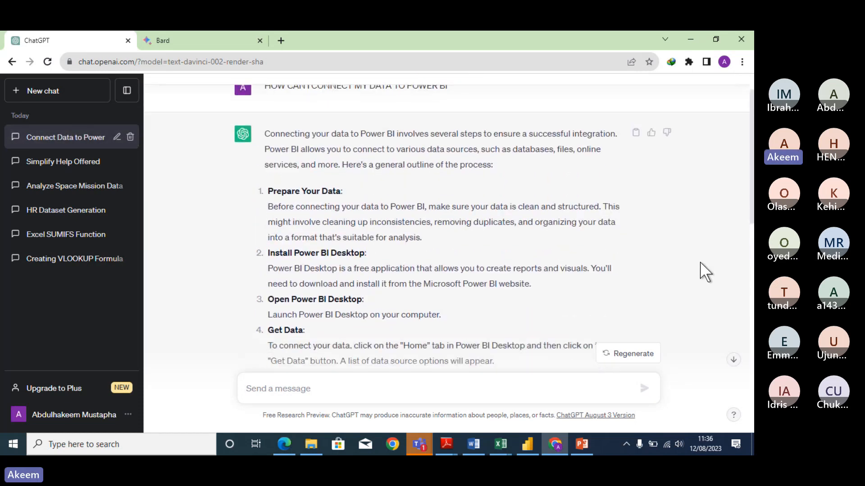
scroll(705, 271, "down", 3)
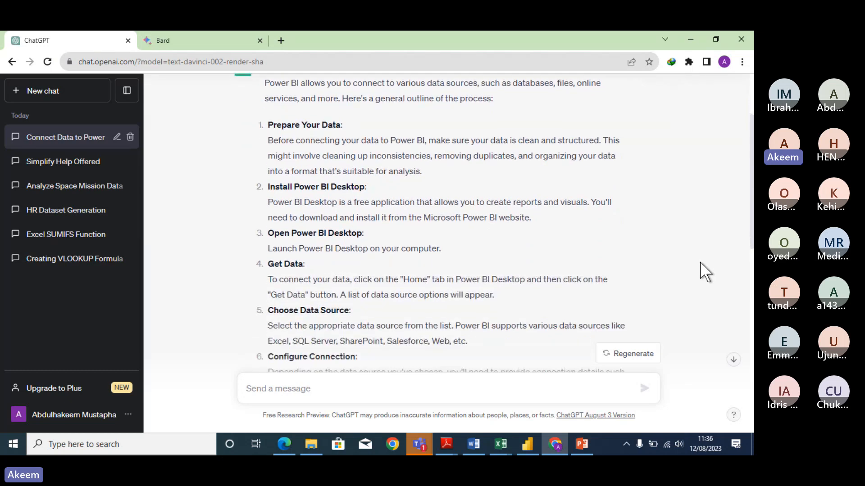
scroll(705, 272, "down", 5)
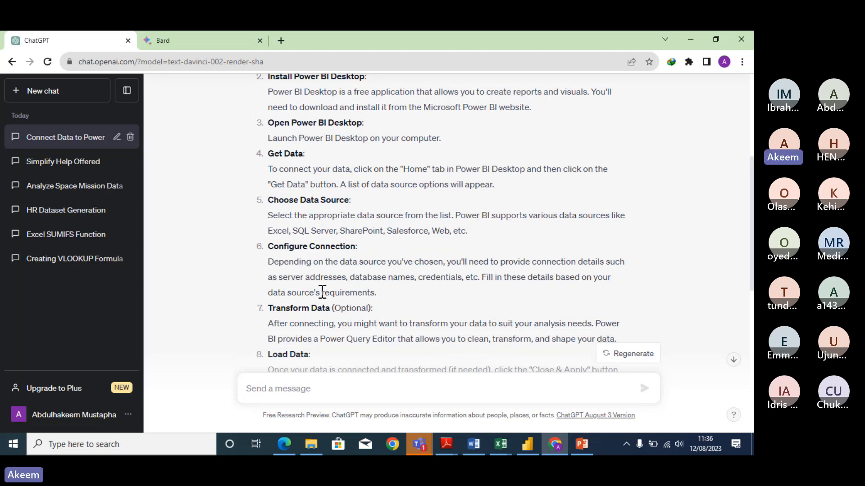
scroll(411, 320, "down", 3)
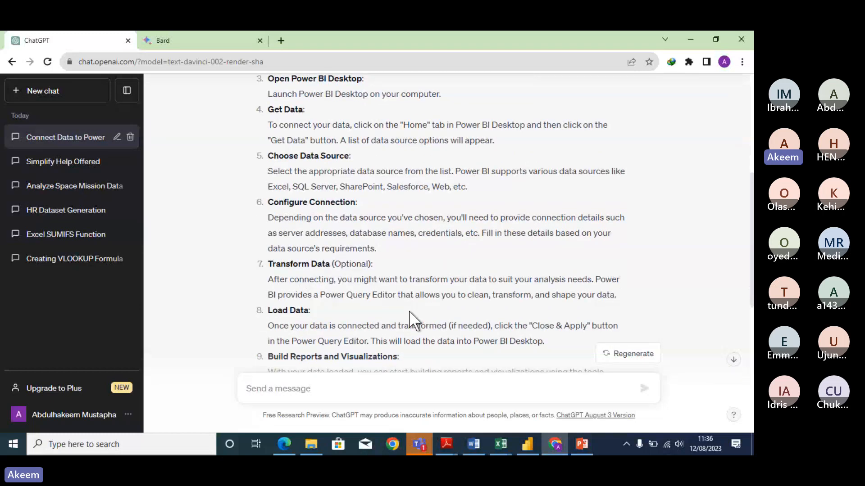
scroll(410, 316, "down", 1)
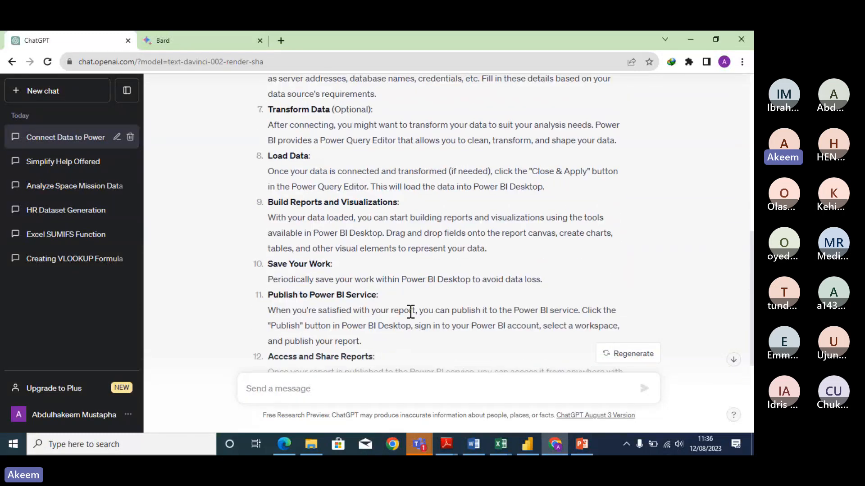
scroll(411, 310, "down", 3)
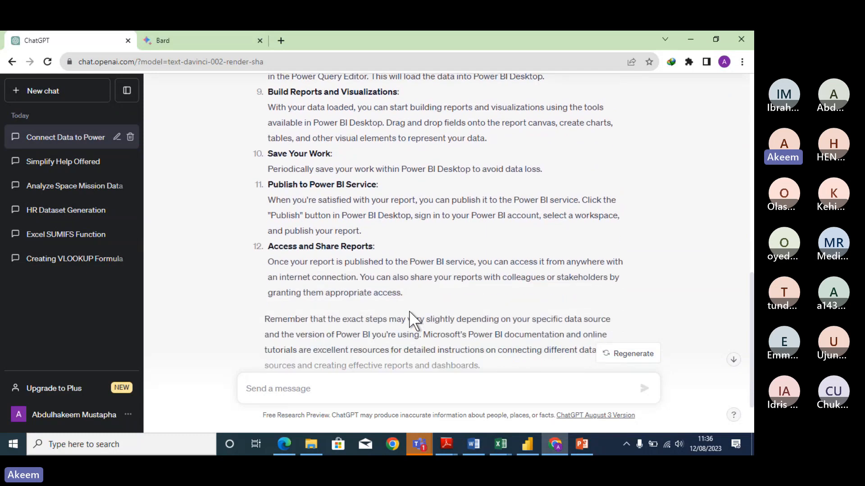
scroll(410, 311, "up", 9)
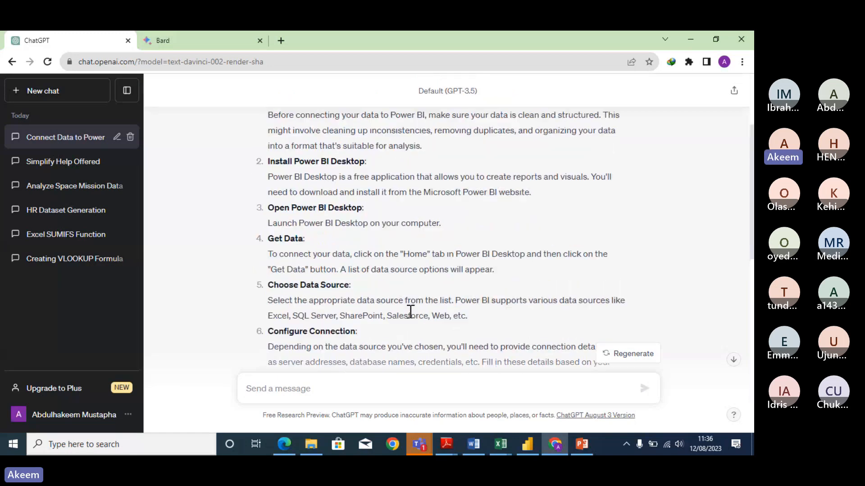
scroll(411, 310, "up", 2)
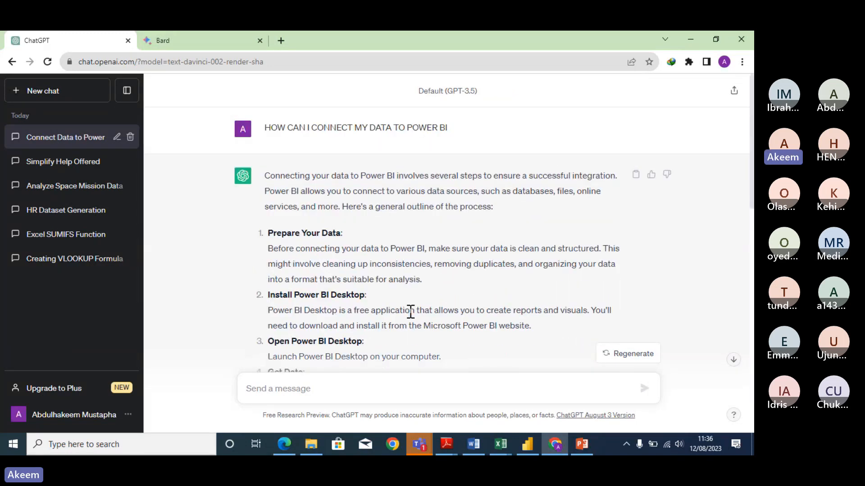
scroll(411, 311, "down", 6)
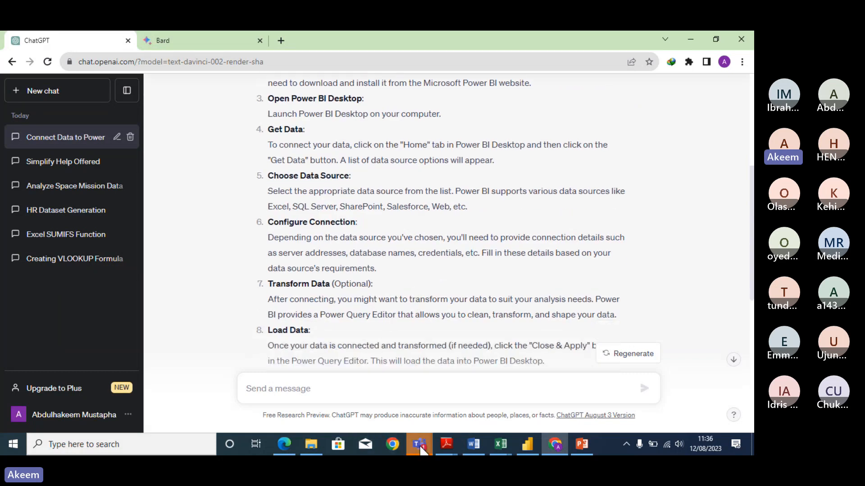
Step: Switch to the space_missions workbook in Excel and save it to the Desktop as space_missions in CSV (Comma delimited) format
mouse_move(502, 447)
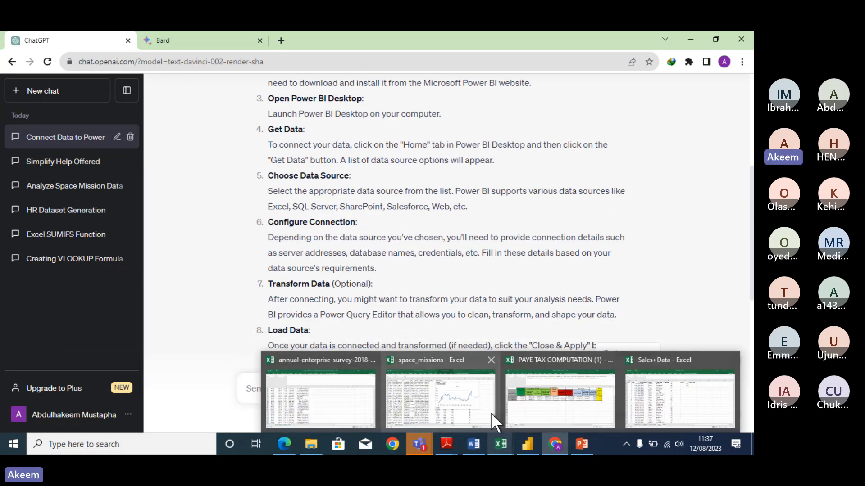
mouse_move(466, 400)
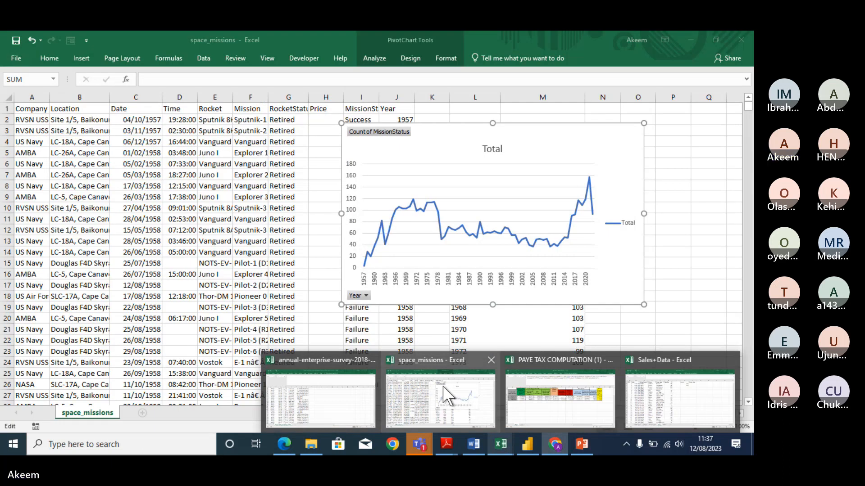
left_click(444, 389)
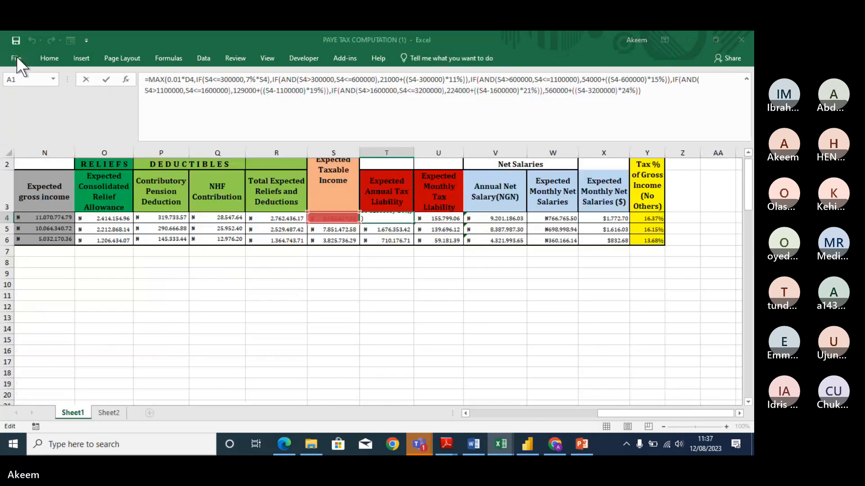
left_click(16, 57)
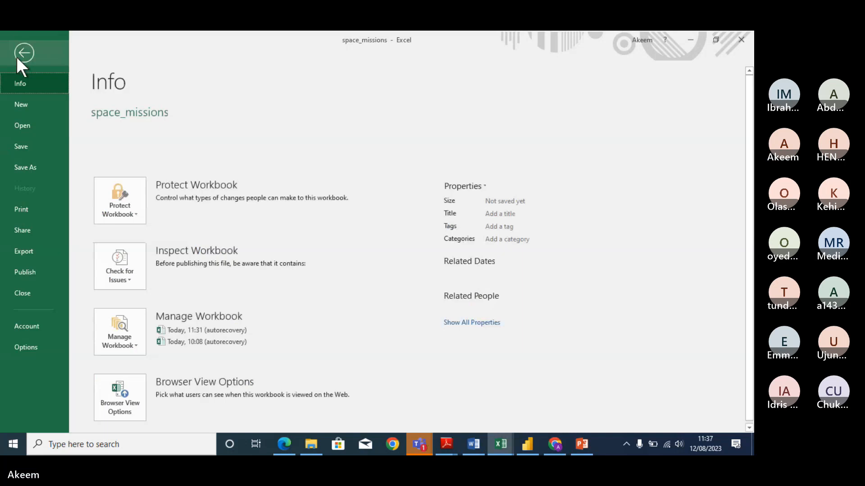
left_click(27, 166)
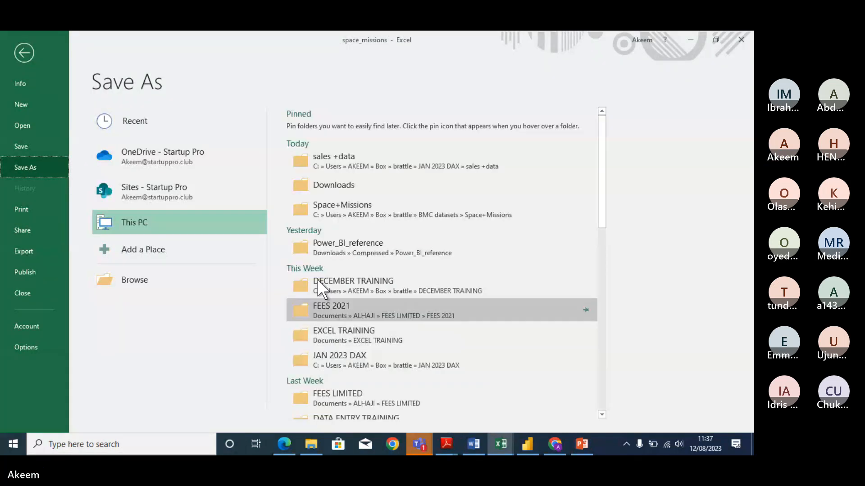
left_click(169, 276)
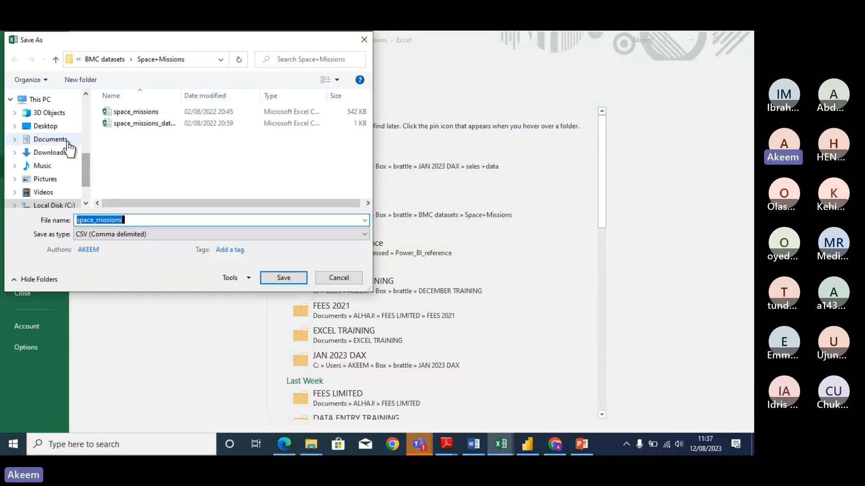
left_click(45, 127)
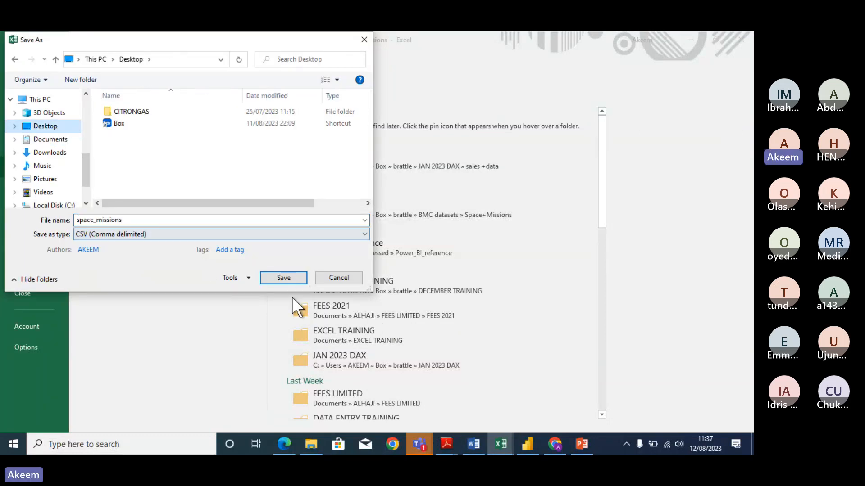
left_click(285, 278)
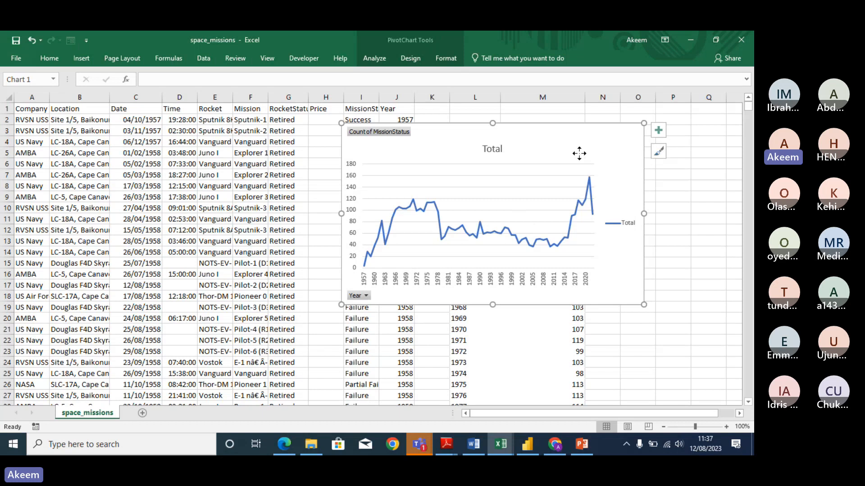
Step: Delete the line chart and the pivot table counting MissionStatus by year from the space_missions sheet
key("Delete")
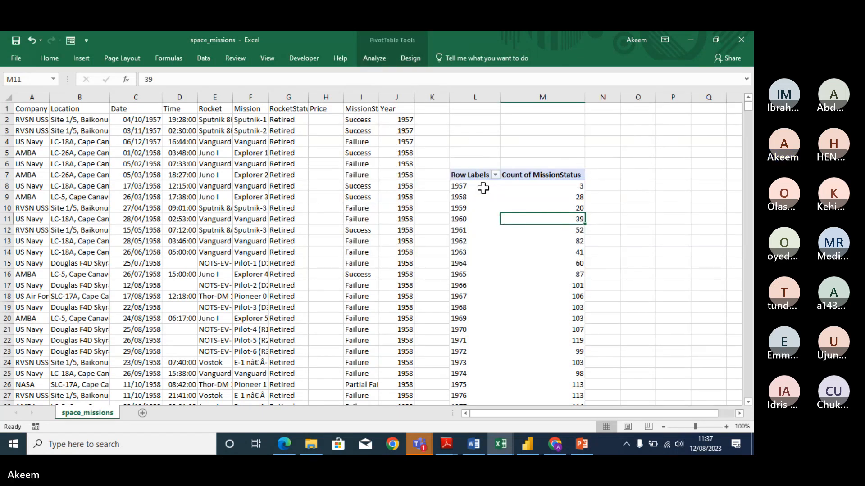
left_click(480, 186)
left_click(470, 174)
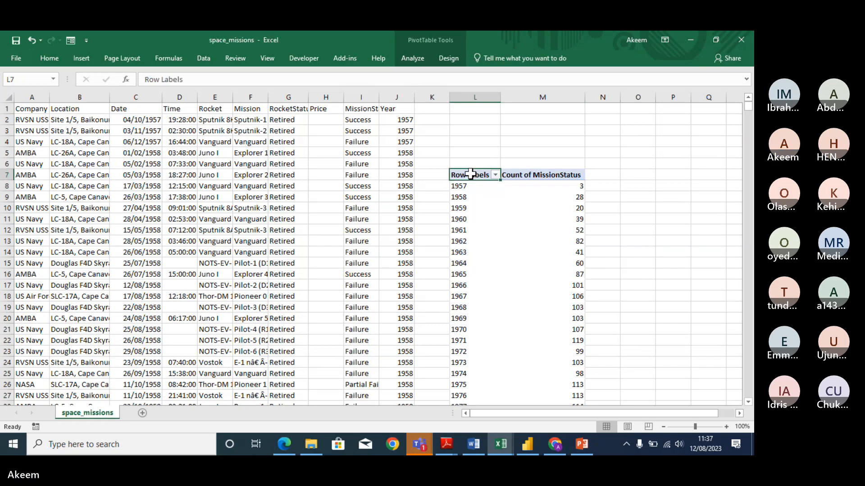
key("shift+Right")
key("ctrl+shift+Down")
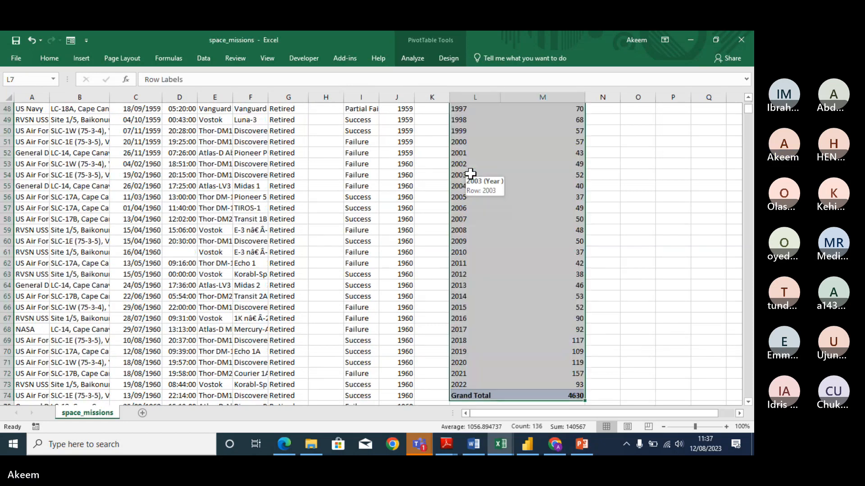
scroll(470, 174, "up", 15)
key("ctrl+c")
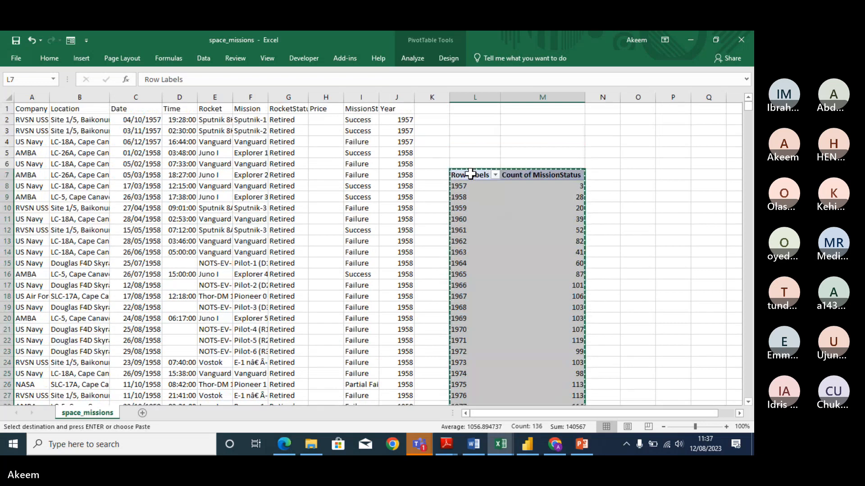
key("Delete")
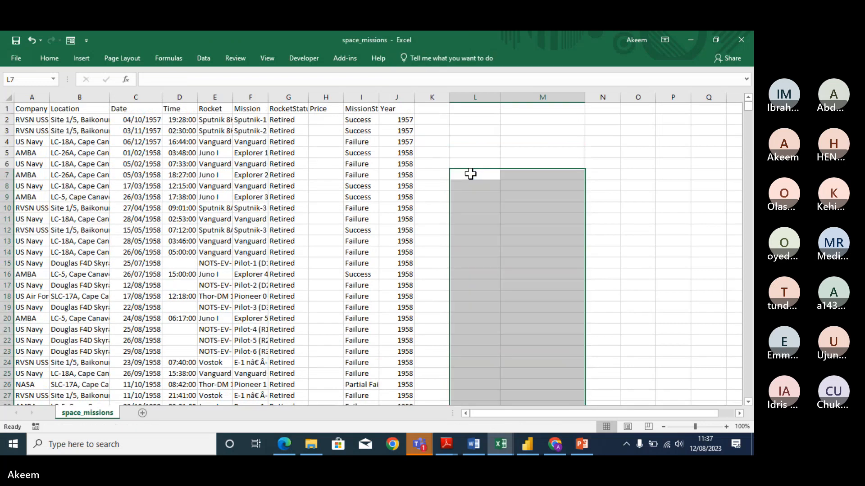
left_click(470, 174)
left_click(481, 206)
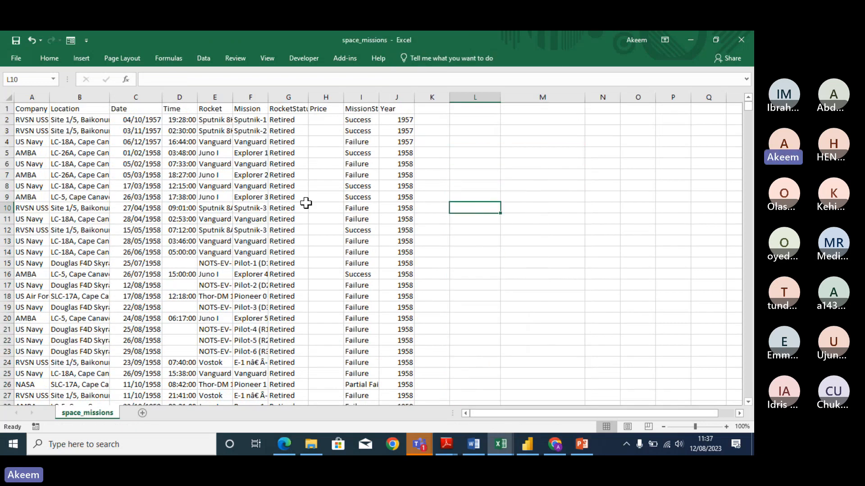
Step: Close the space_missions workbook without saving changes and minimize the PAYE TAX COMPUTATION workbook to return to ChatGPT in Chrome
left_click(742, 39)
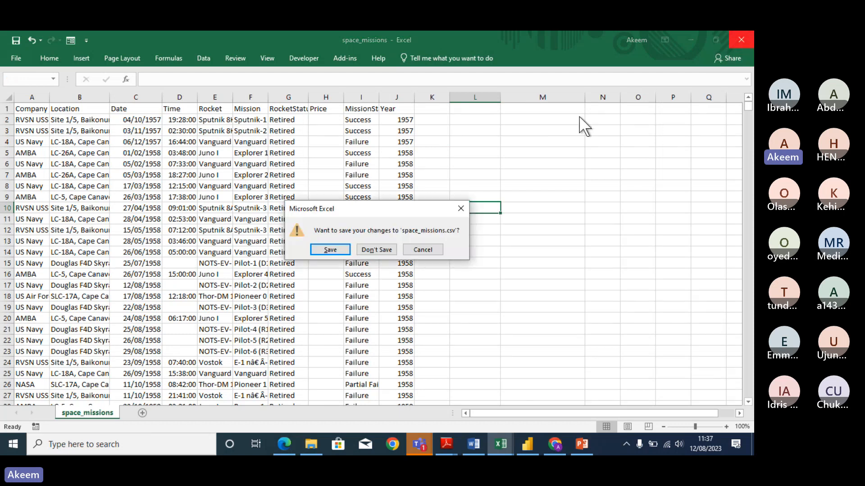
left_click(376, 250)
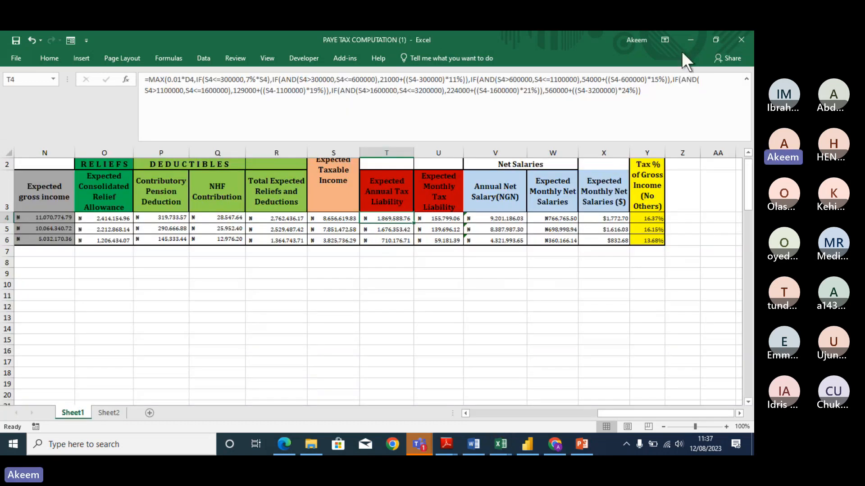
left_click(689, 40)
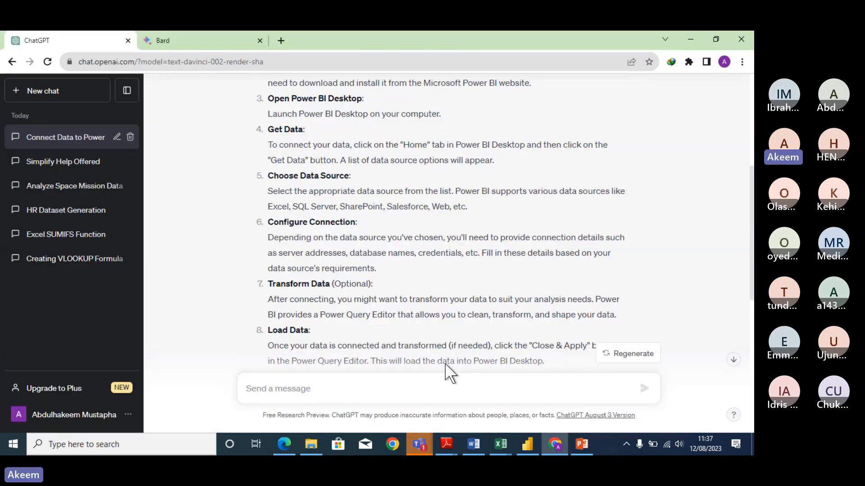
Step: Send ChatGPT the message "I HAVE A DATASET IN CSV ON MY DESKTOP THE NAME OF THE FILE IS sPACE mISSION" and review its reply
type("I HAVE")
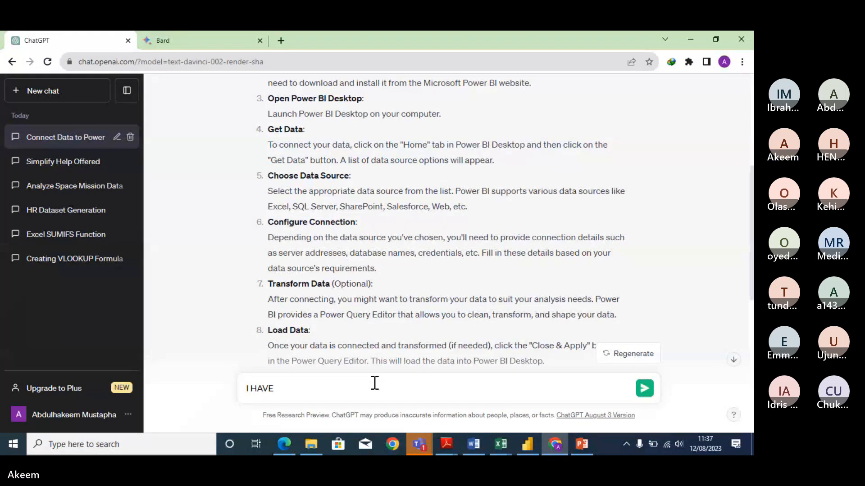
type(" A")
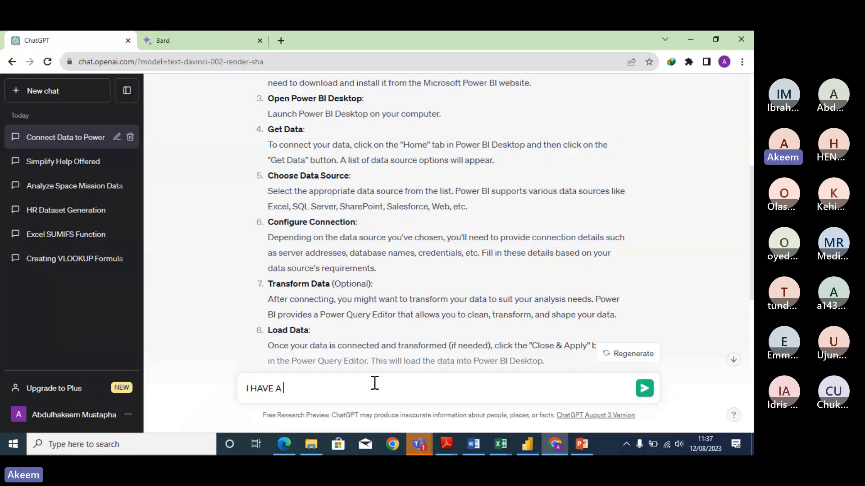
type("DATASET IN CSV ON MY DES")
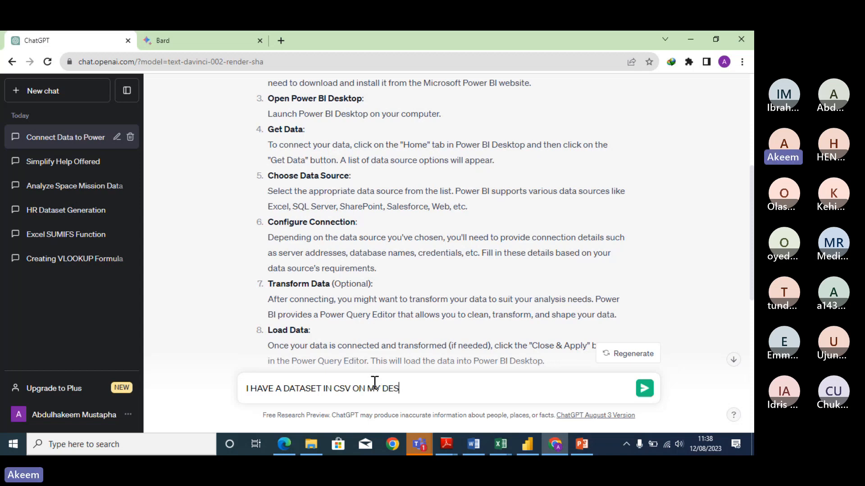
type("KTOP THE NAME O")
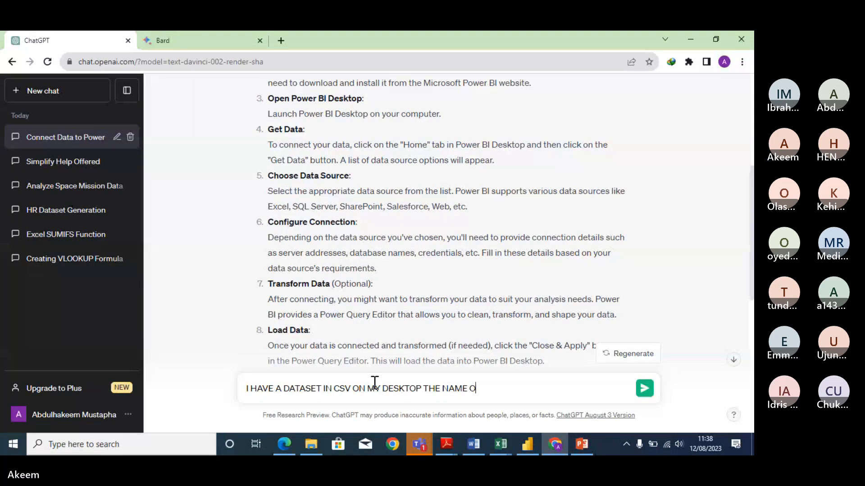
type("F THE FILE IS sPACE mISSION")
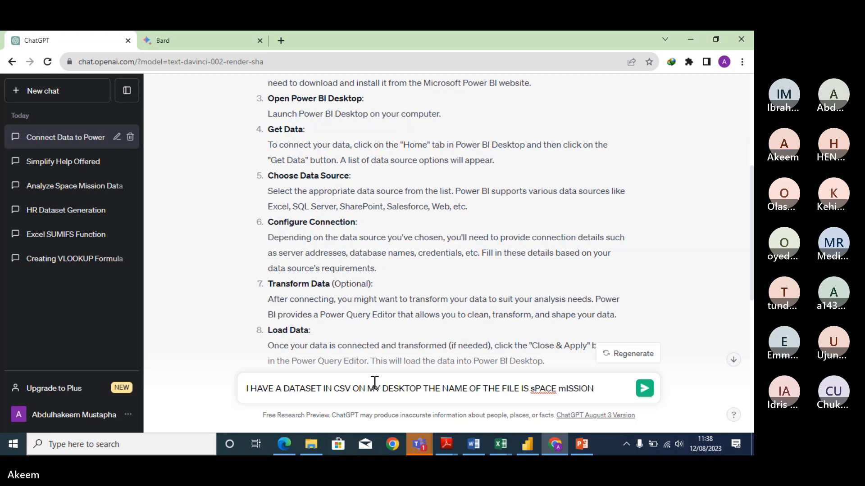
left_click(645, 389)
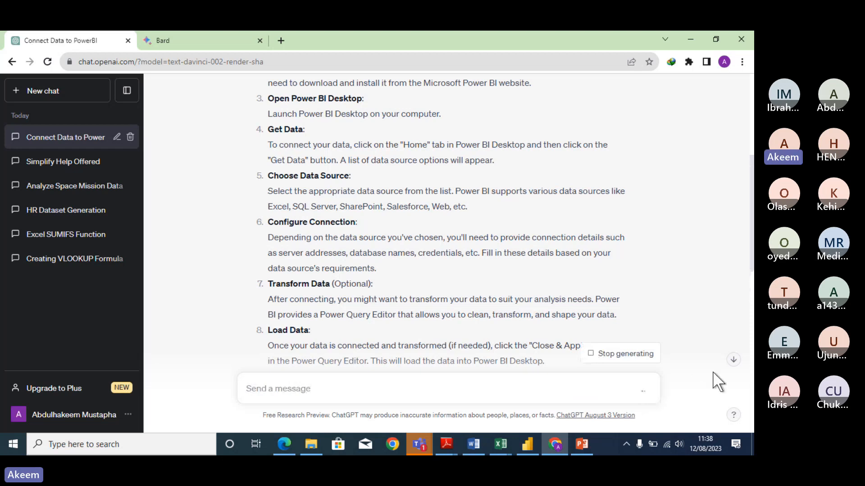
left_click(733, 360)
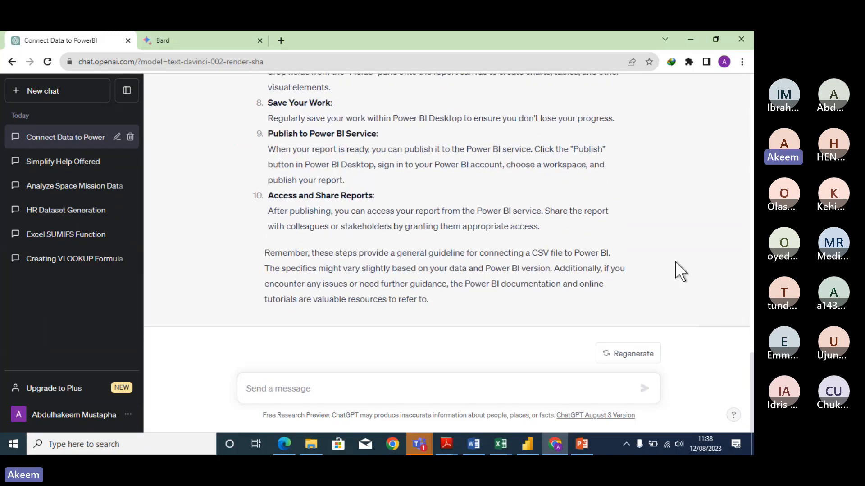
scroll(680, 270, "up", 3)
scroll(680, 270, "up", 7)
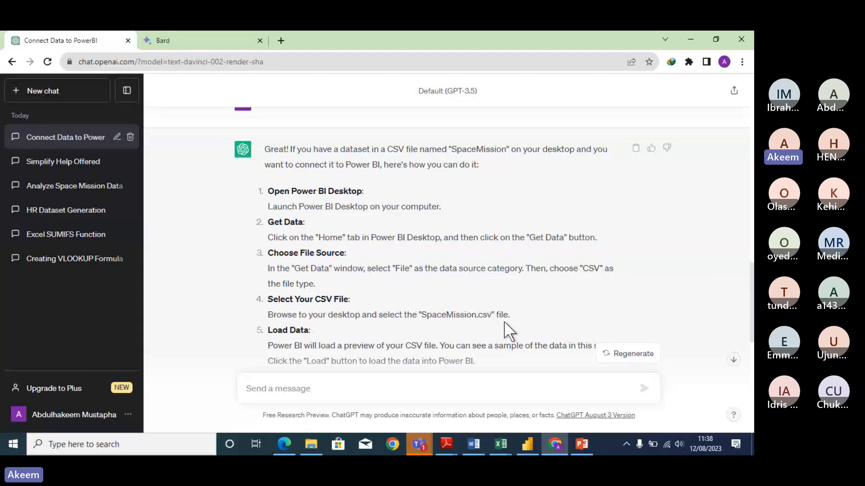
Step: Switch to Power BI Desktop, import space_missions.csv from the Desktop as Text/CSV data and open it for transformation in Power Query Editor
left_click(527, 446)
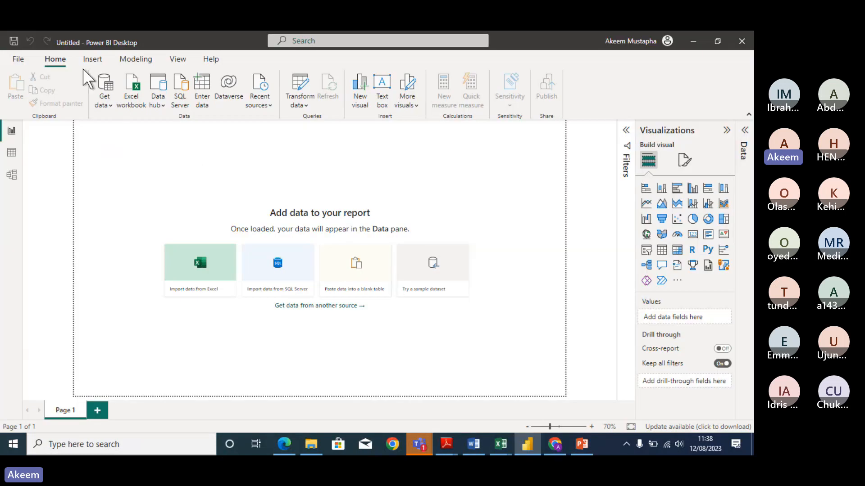
left_click(105, 98)
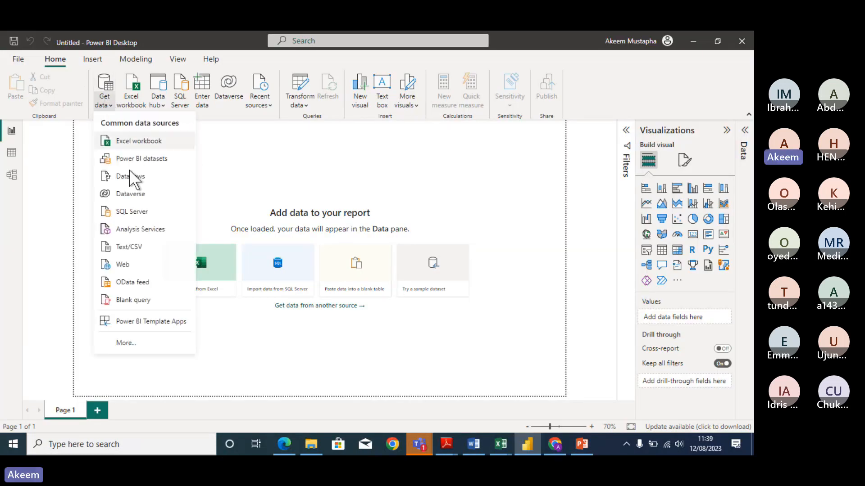
left_click(137, 245)
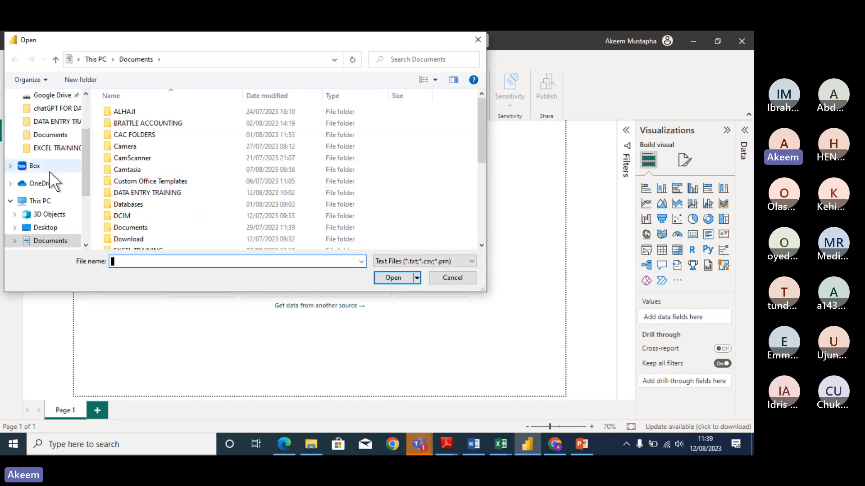
left_click(54, 228)
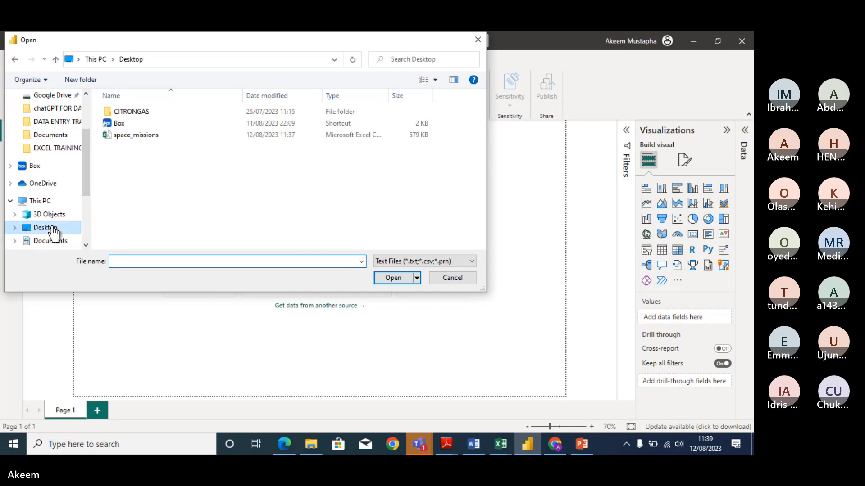
double_click(143, 137)
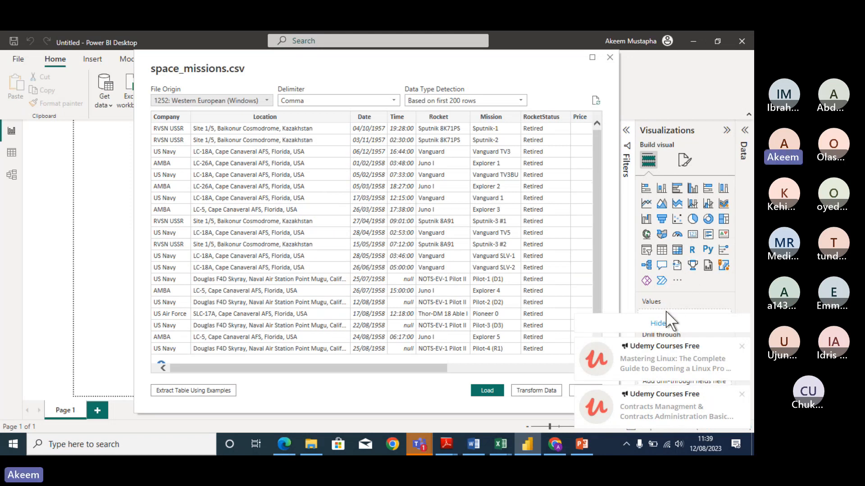
left_click(671, 323)
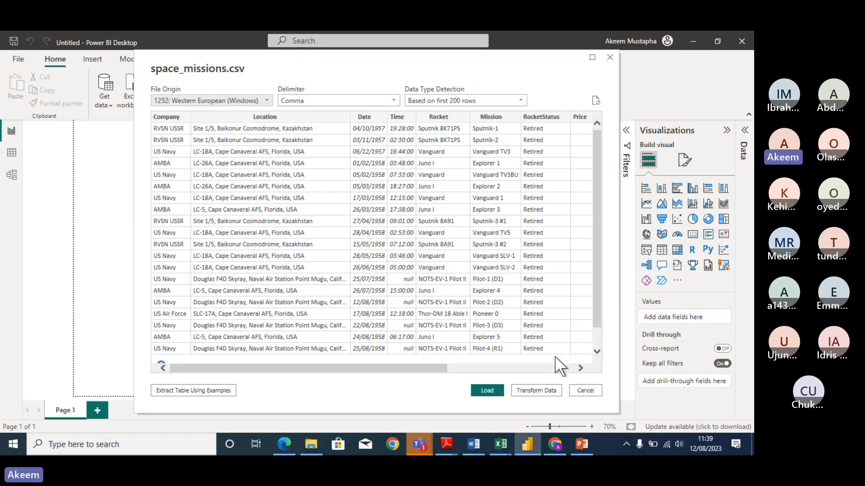
left_click(533, 391)
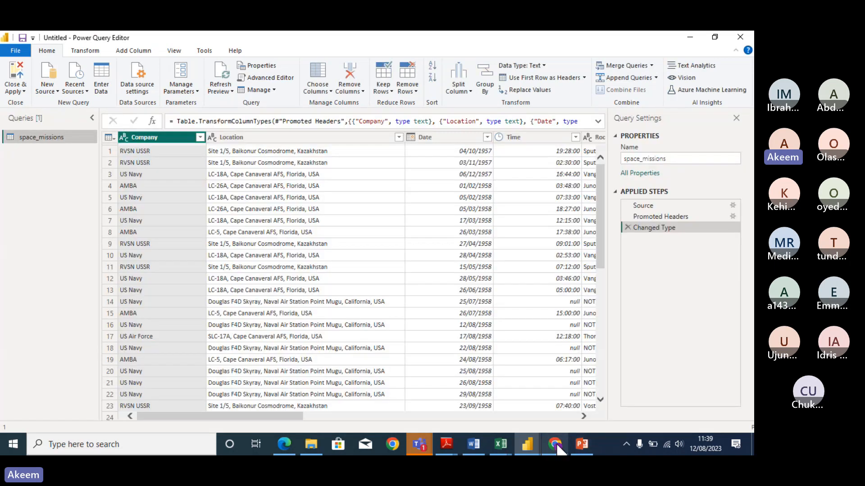
Step: Check the Power BI topics on the Common Use Cases slide in PowerPoint and return to ChatGPT in Chrome
left_click(577, 455)
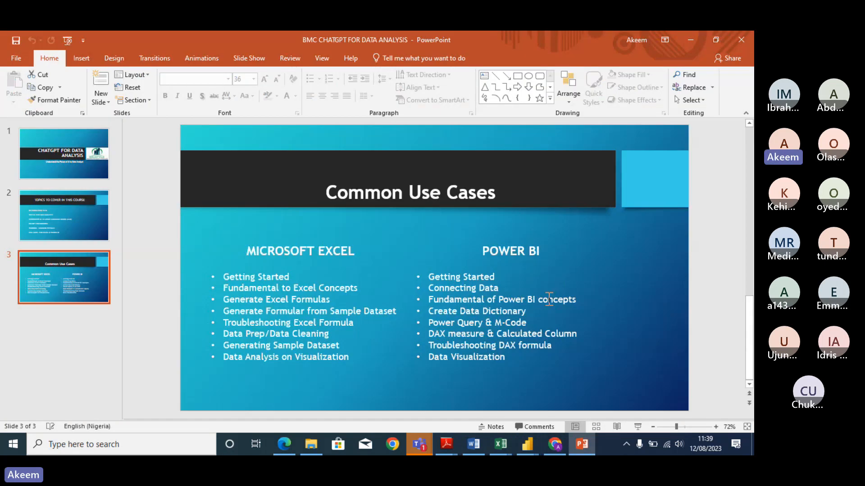
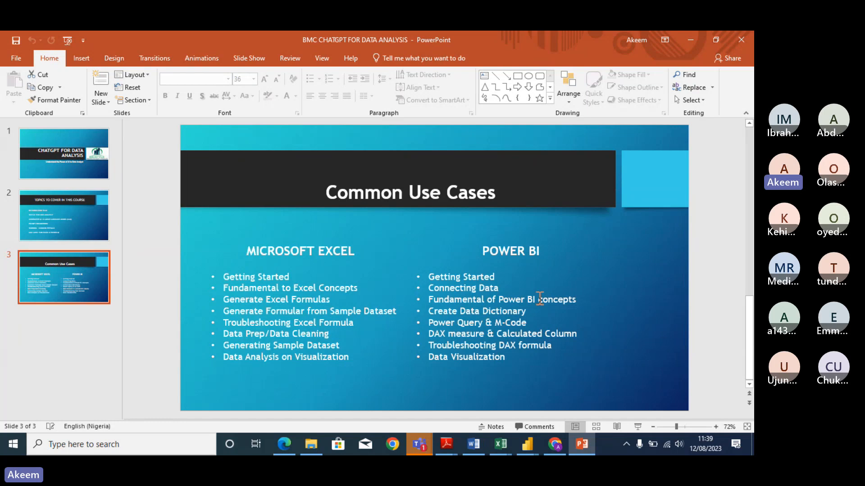
left_click(688, 39)
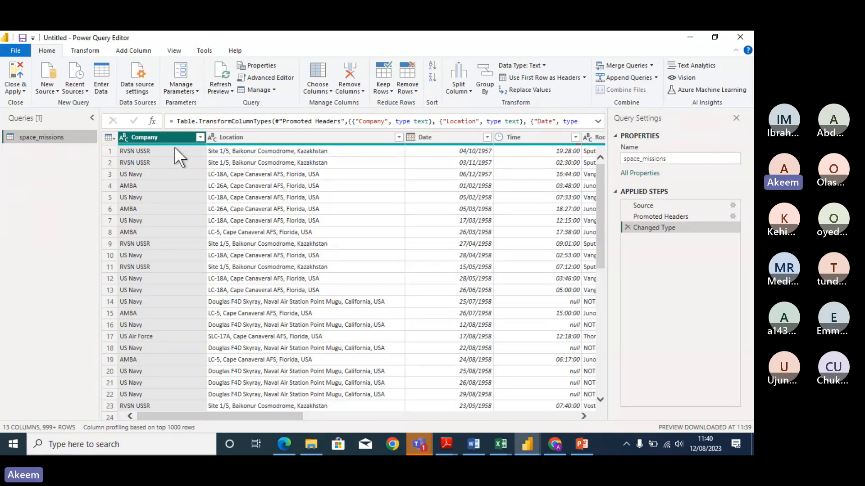
left_click(556, 446)
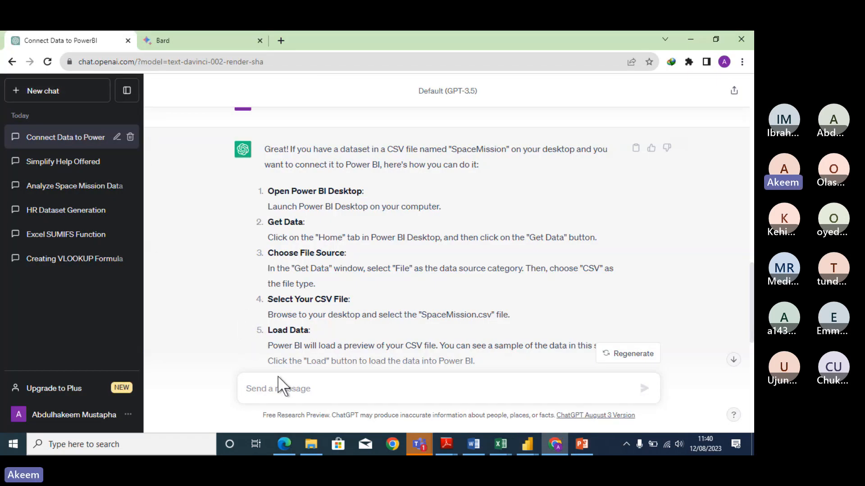
Step: Ask ChatGPT "CAN YOU CREATE A DATA DICTIONARY FOR ME?" and review the field table in its reply
type("CAN YOU C")
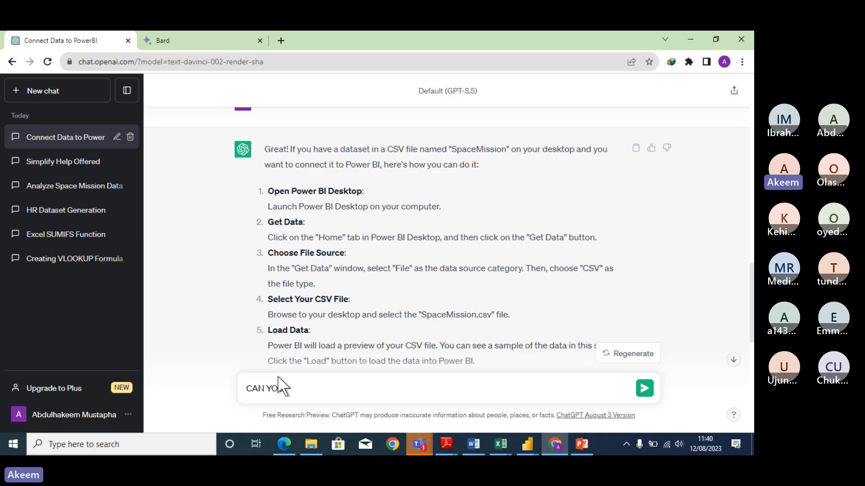
type("REATE A DATA DIC")
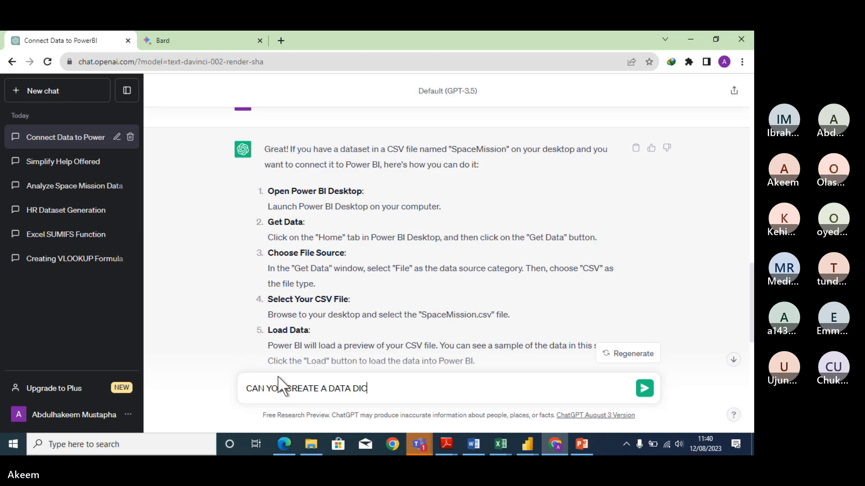
type("TIONARY ")
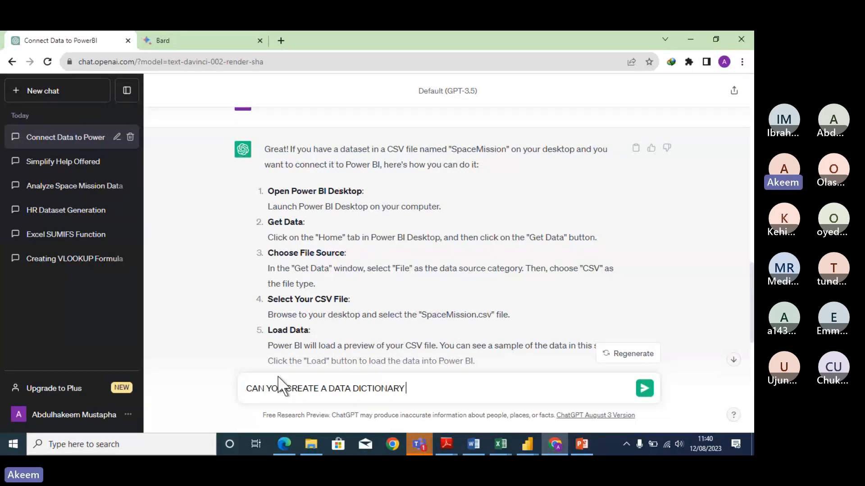
type("FOR ME?")
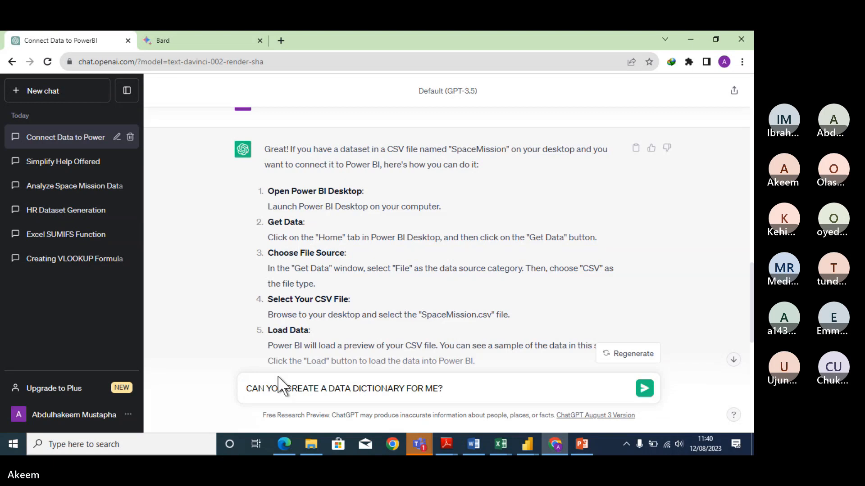
key("Return")
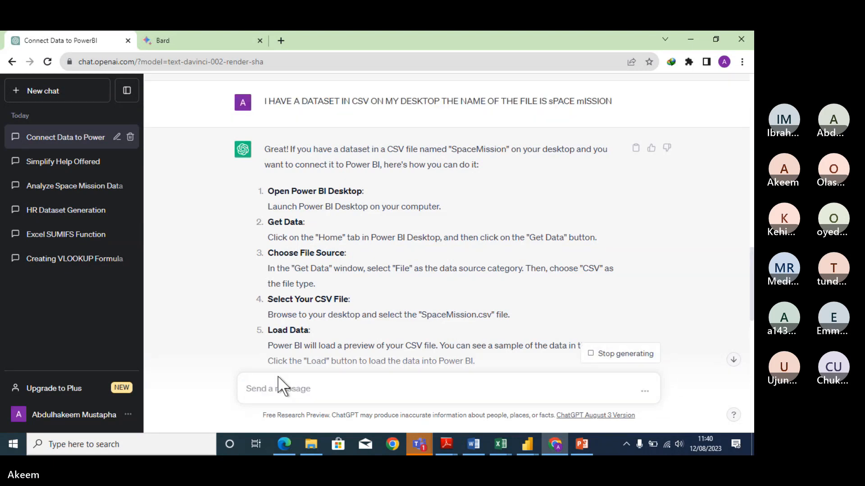
left_click(734, 363)
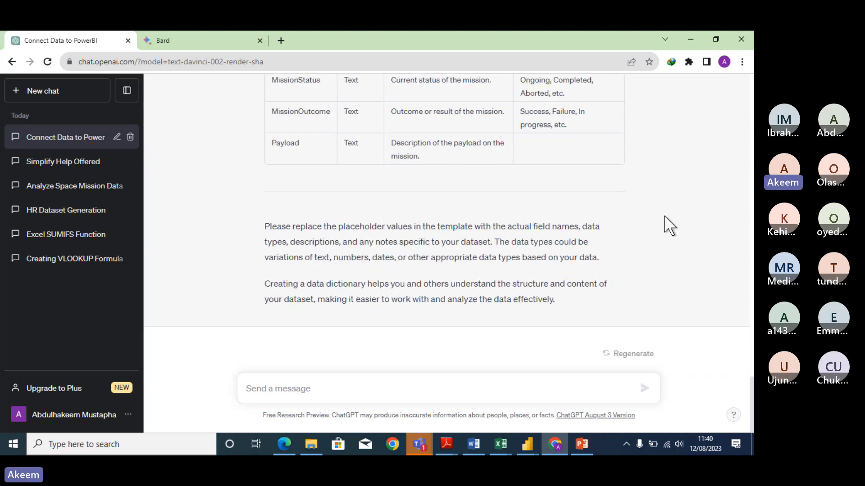
scroll(674, 174, "up", 1)
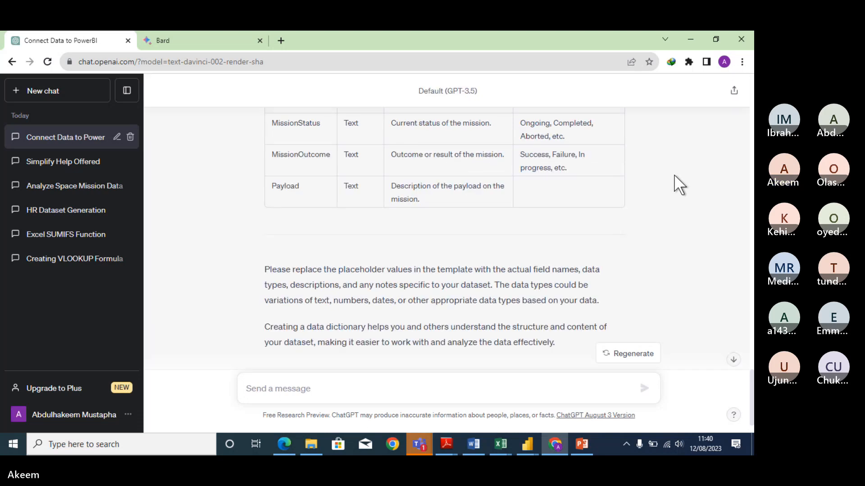
scroll(674, 175, "up", 5)
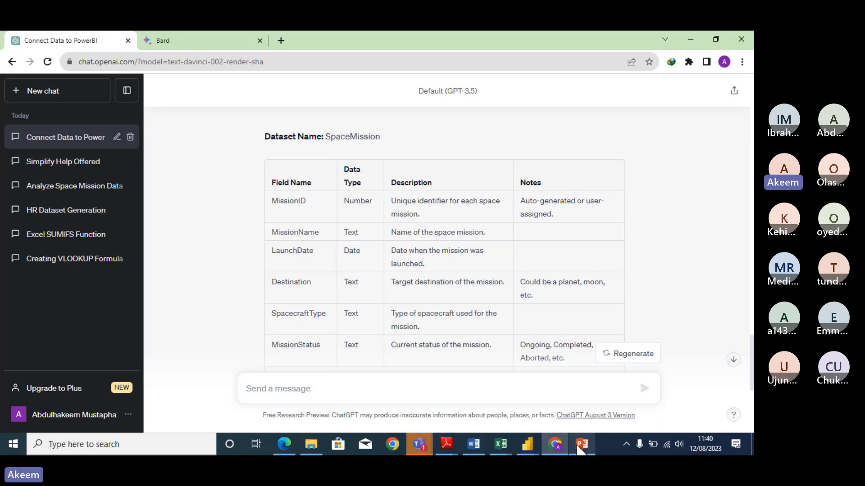
Step: Switch to Power Query Editor and remove the unnamed, _1, _2 and Year columns from the space_missions query
left_click(526, 444)
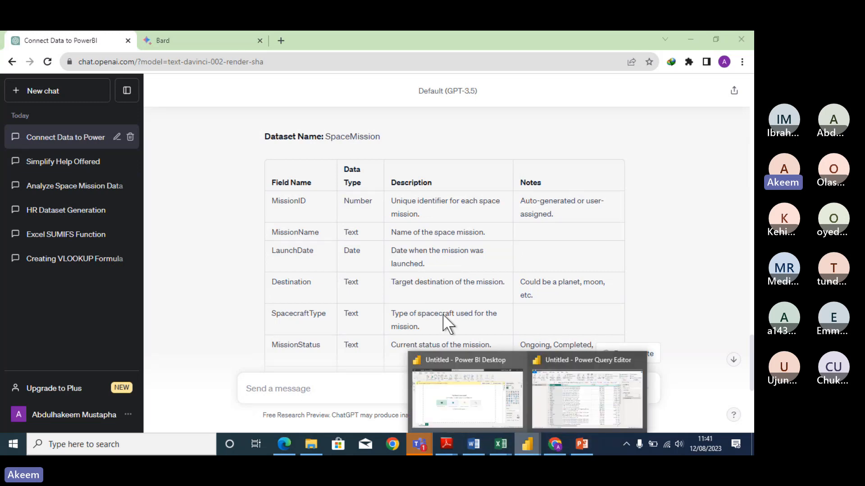
left_click(554, 387)
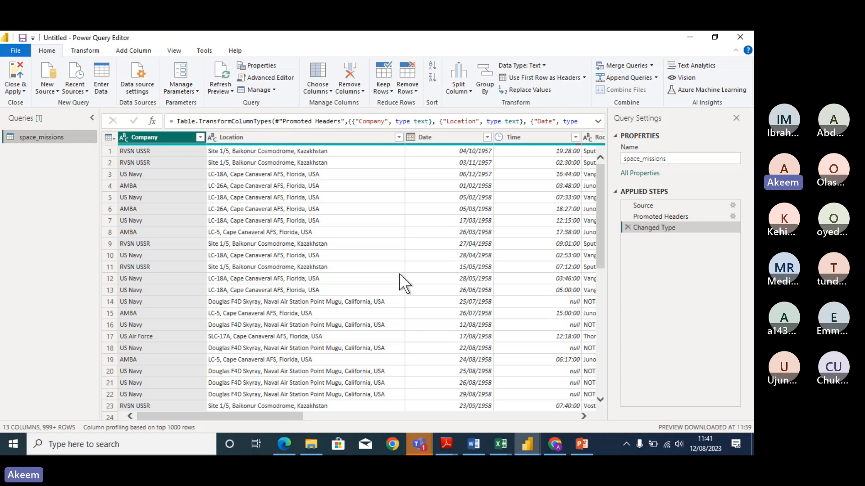
left_click_drag(276, 412, 569, 389)
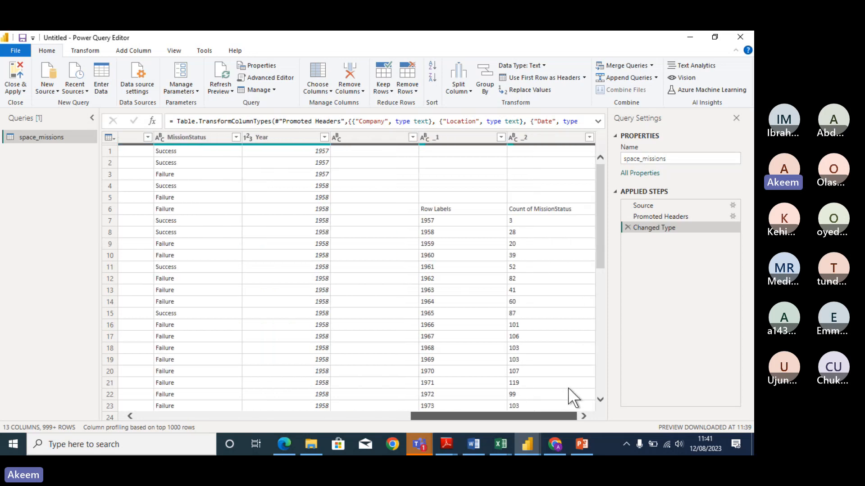
left_click(438, 139)
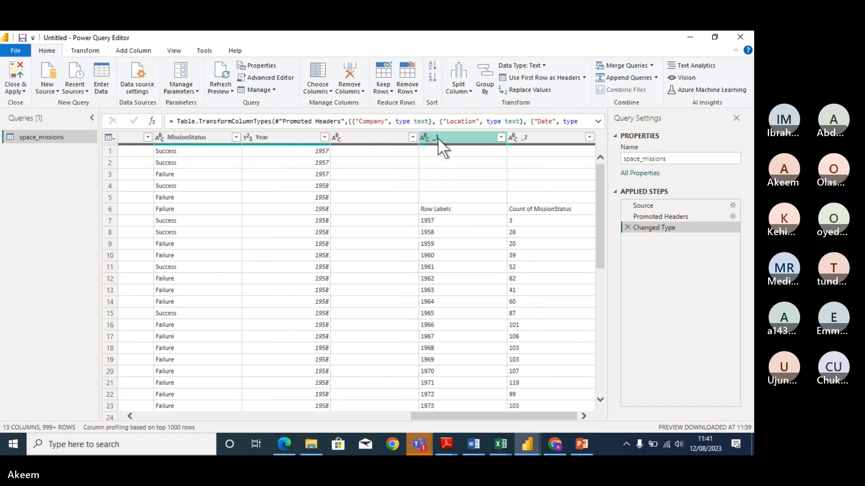
left_click(376, 137)
left_click(376, 137)
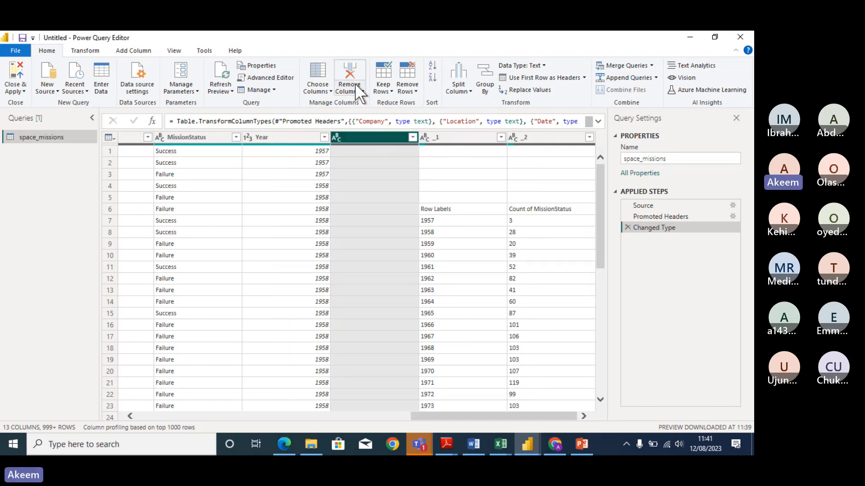
left_click(444, 138, "shift")
left_click(574, 133, "shift")
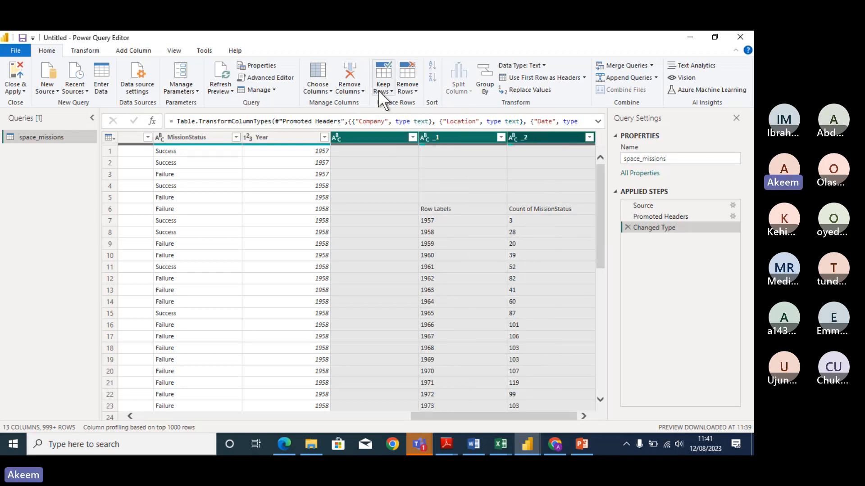
left_click(350, 72)
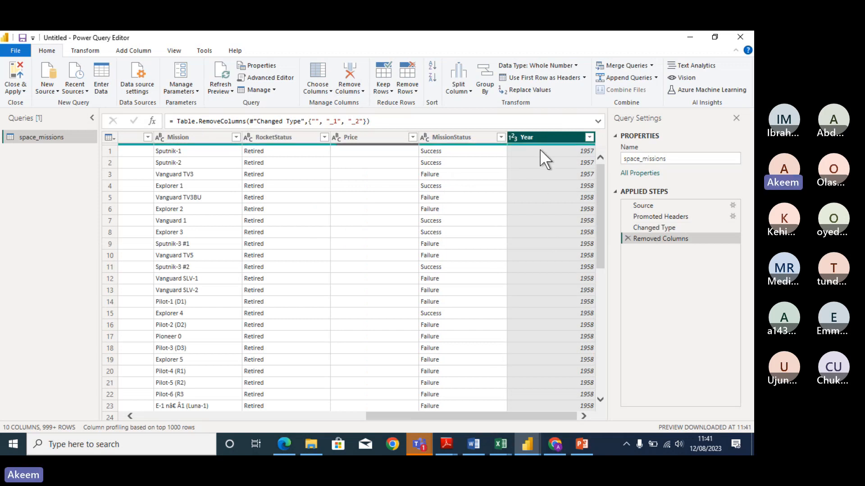
left_click(352, 71)
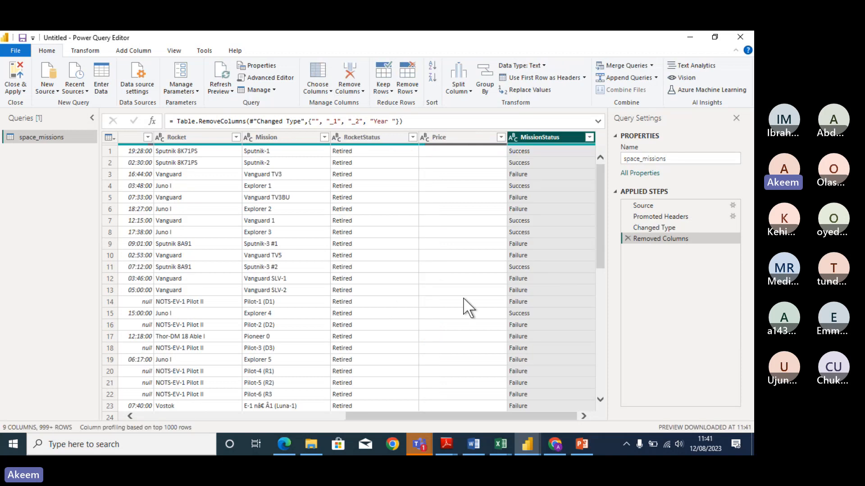
left_click(463, 300)
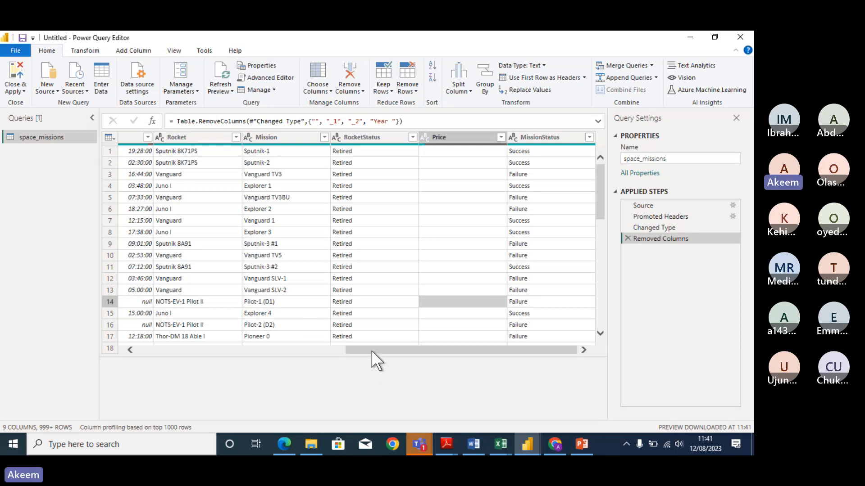
left_click_drag(371, 350, 119, 355)
left_click(130, 140)
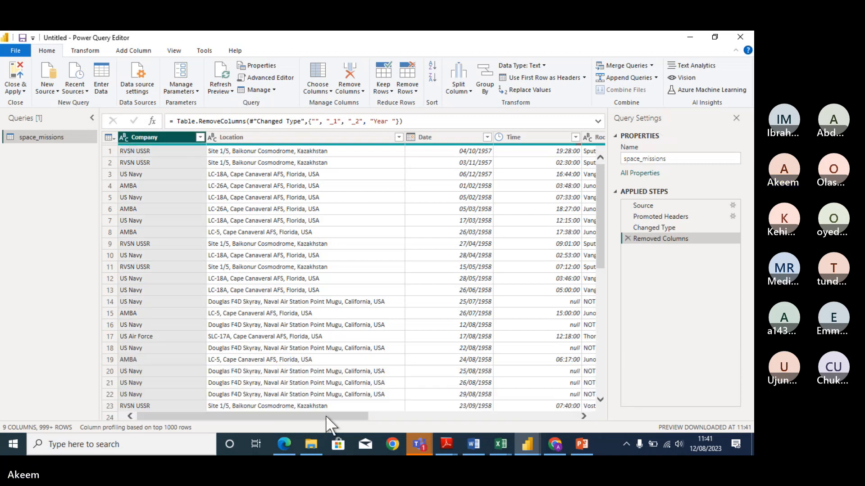
mouse_move(325, 416)
left_mouse_down()
mouse_move(553, 402)
mouse_move(596, 390)
left_mouse_up()
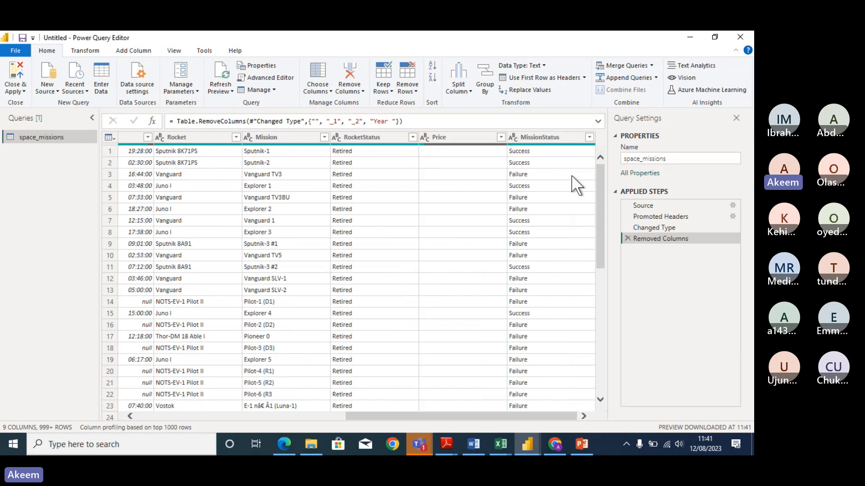
left_click(553, 137)
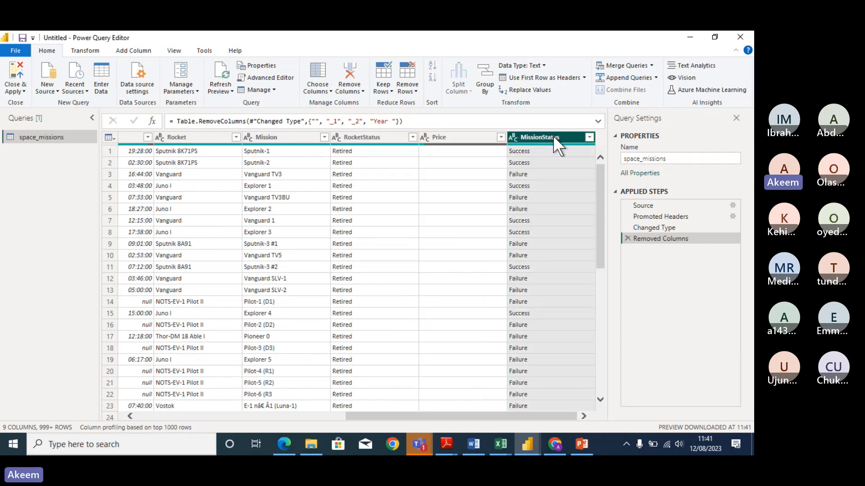
left_click(482, 137, "ctrl")
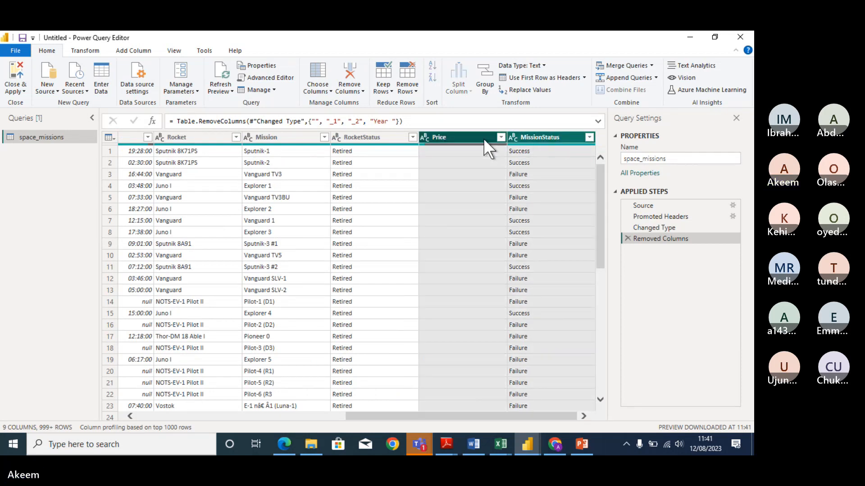
left_click(302, 139)
key("Left")
key("Left")
key("Left")
key("Left")
key("Left")
key("Left")
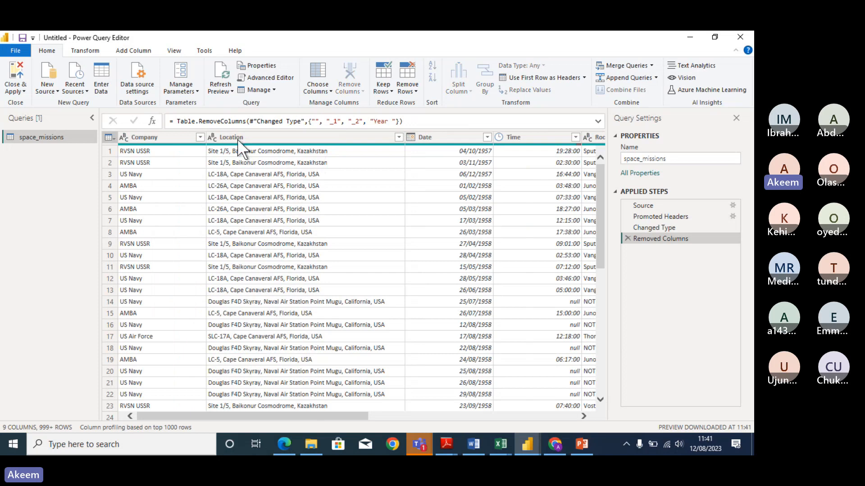
left_click(180, 136)
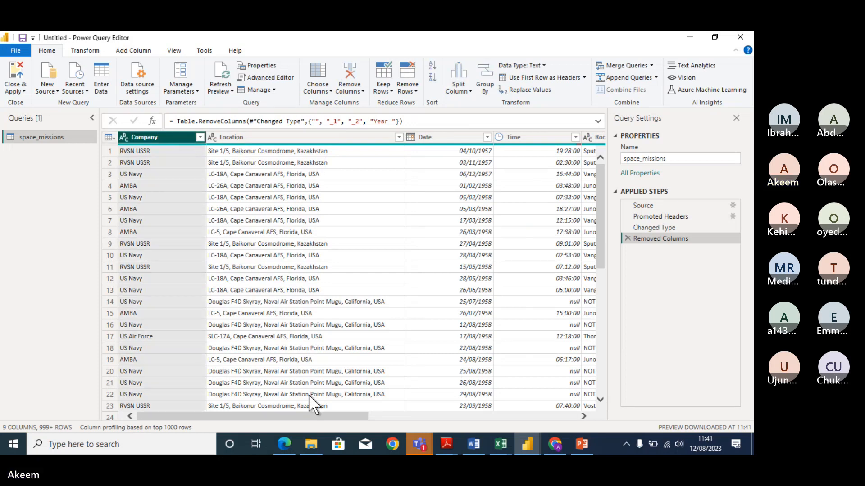
left_click_drag(315, 416, 612, 367)
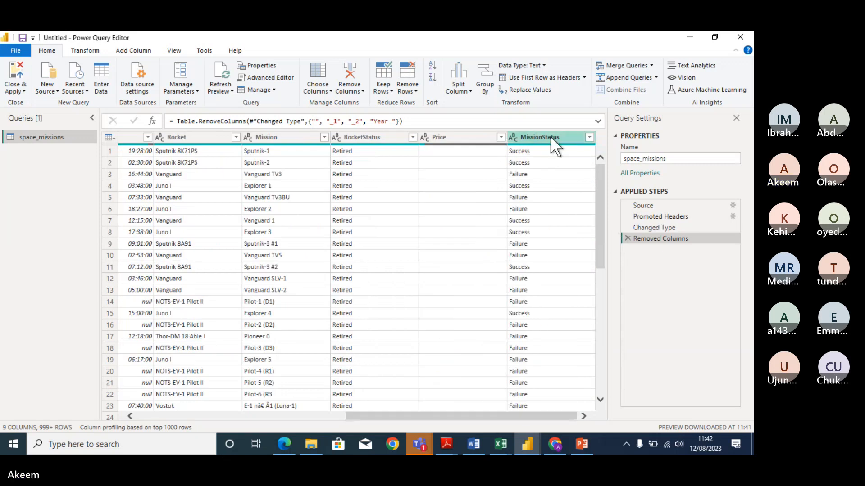
Step: Copy all columns of the full space_missions query and try submitting the pasted rows to ChatGPT in Chrome
key("ctrl+a")
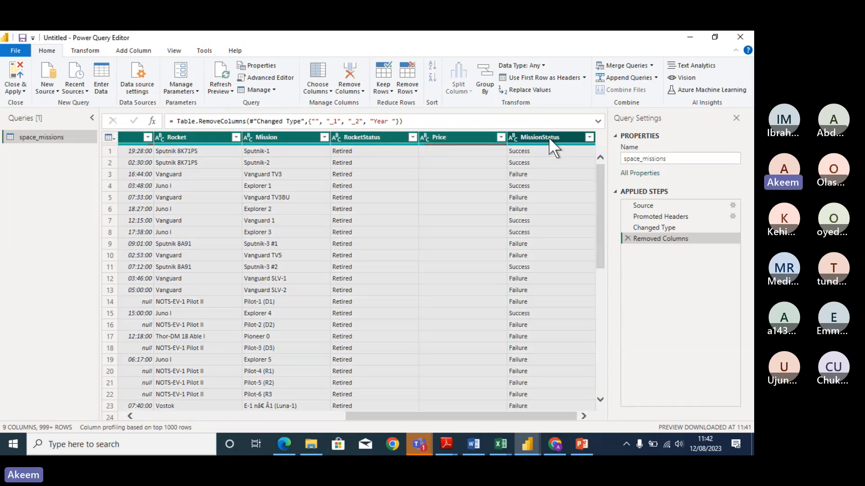
right_click(549, 138)
left_click(571, 144)
left_click(556, 445)
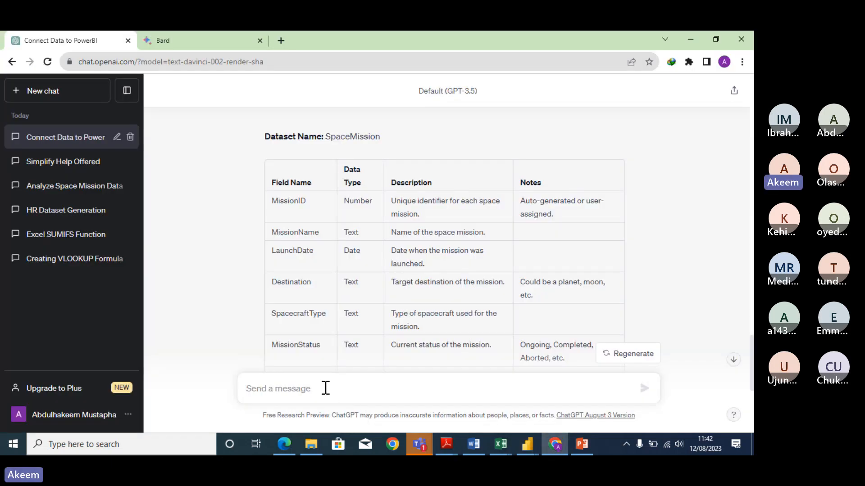
key("ctrl+v")
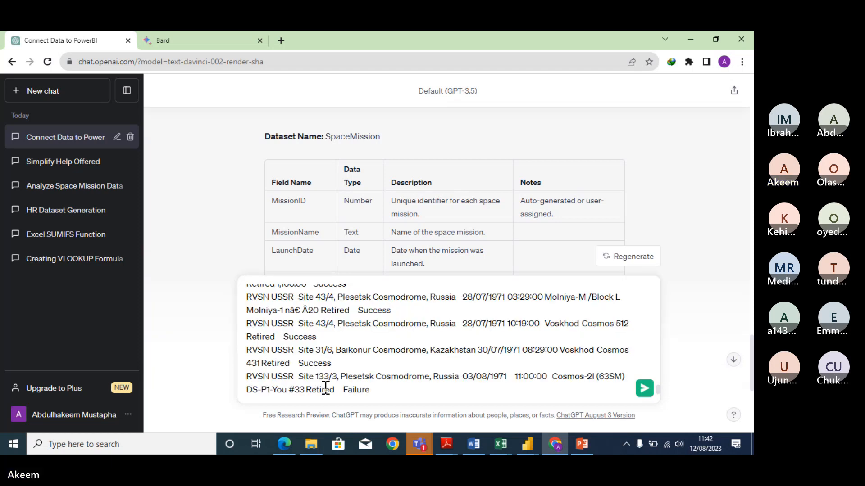
key("Return")
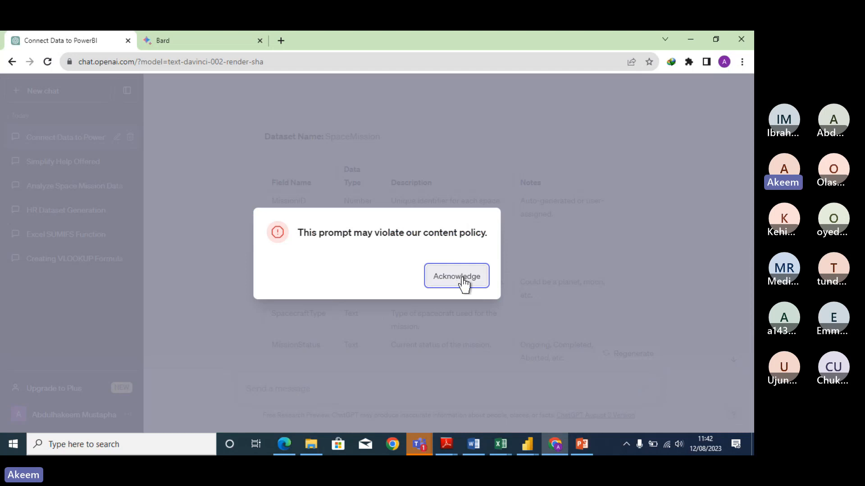
left_click(438, 284)
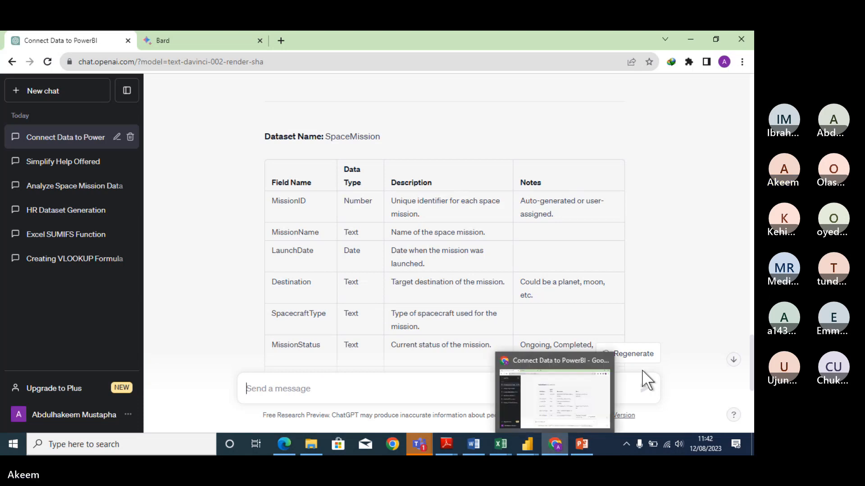
scroll(739, 367, "down", 5)
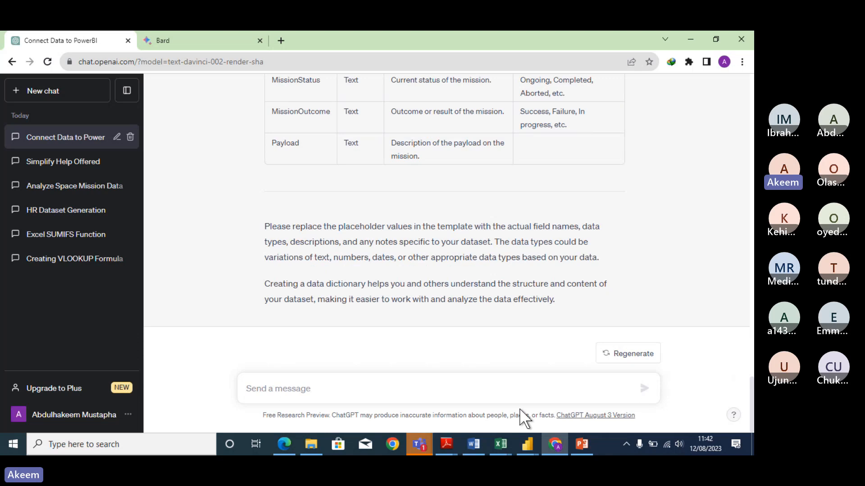
Step: Switch to Power Query Editor, keep only the top 10 rows of the space_missions query and copy the reduced table
mouse_move(557, 443)
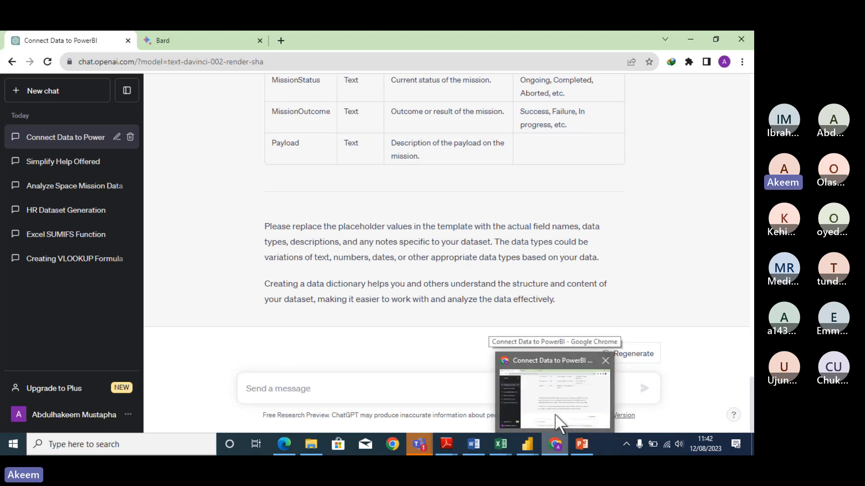
mouse_move(532, 440)
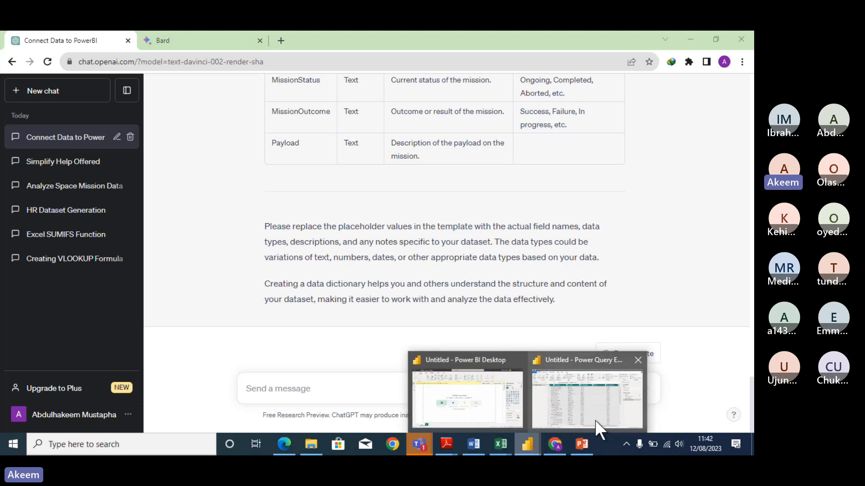
left_click(600, 420)
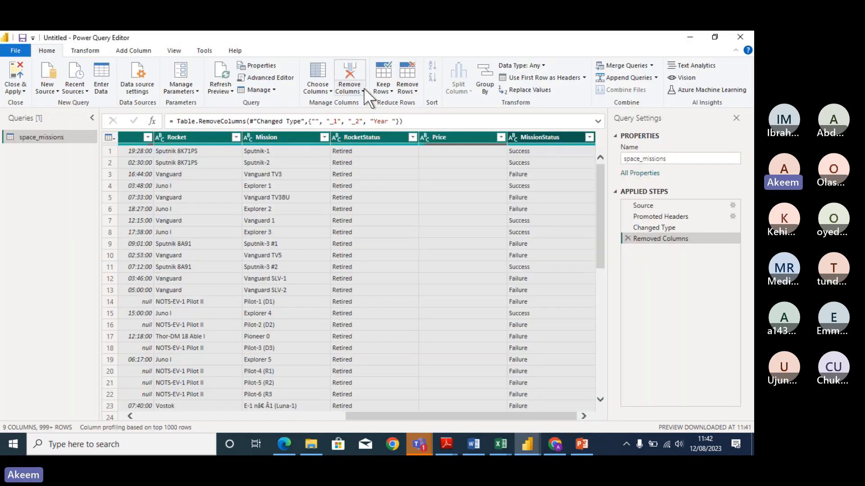
left_click(388, 90)
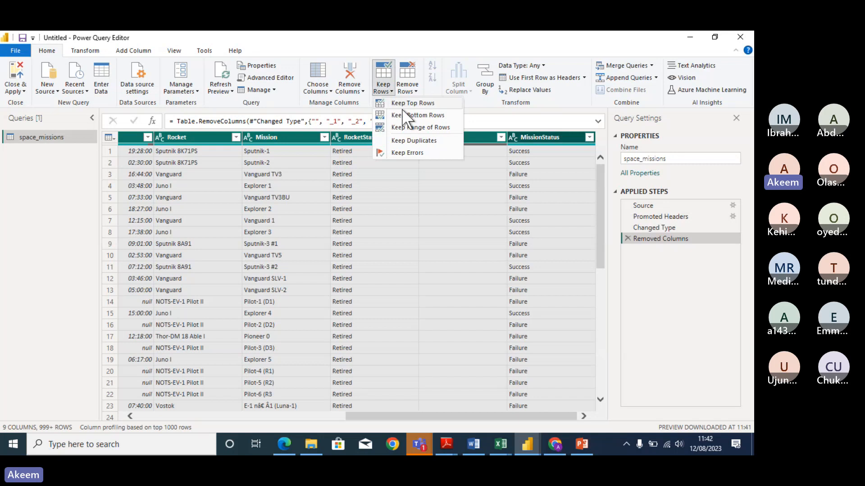
left_click(406, 104)
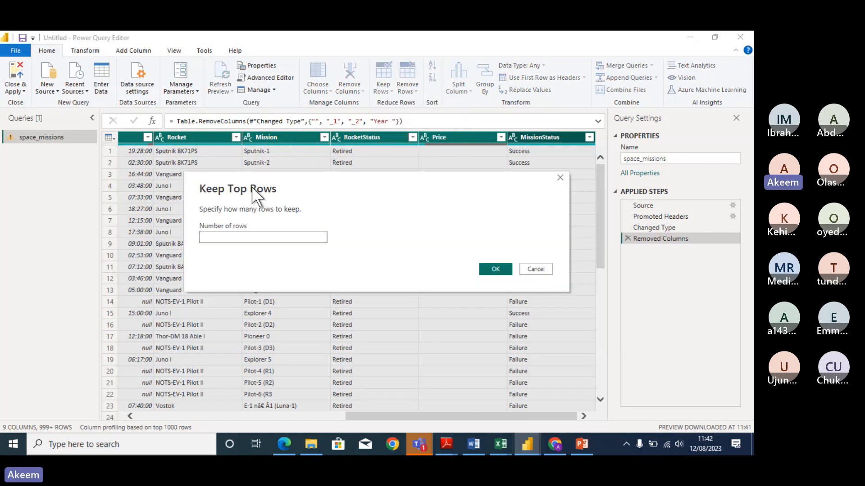
type("10")
left_click(503, 267)
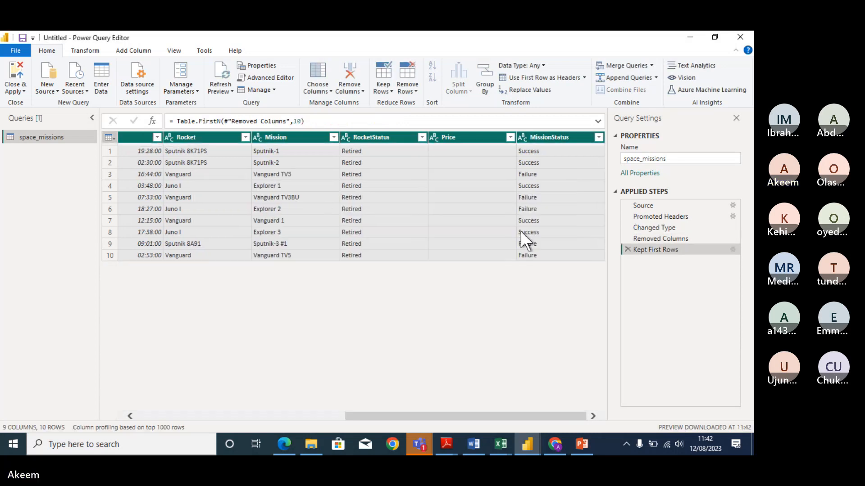
right_click(573, 135)
left_click(613, 143)
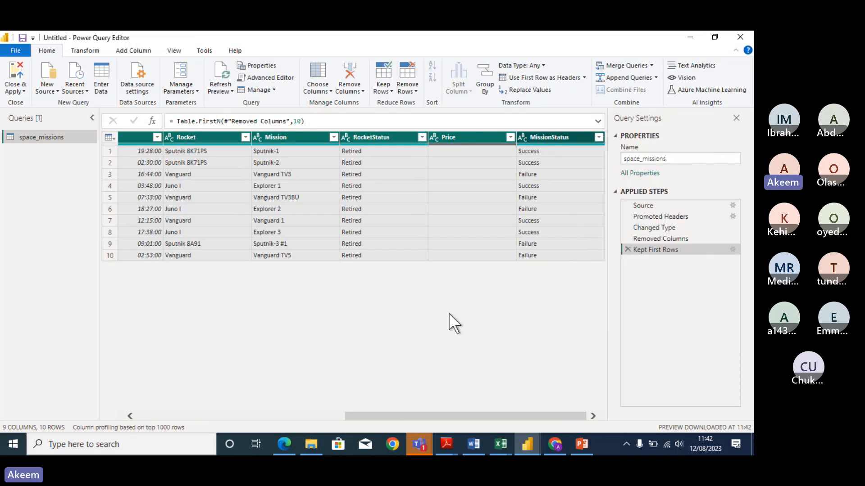
Step: Switch to ChatGPT in Chrome and send the prompt "CREATE DATA DICTIONARY FOR THE DATASET BELOW" followed by the copied rows
left_click(556, 446)
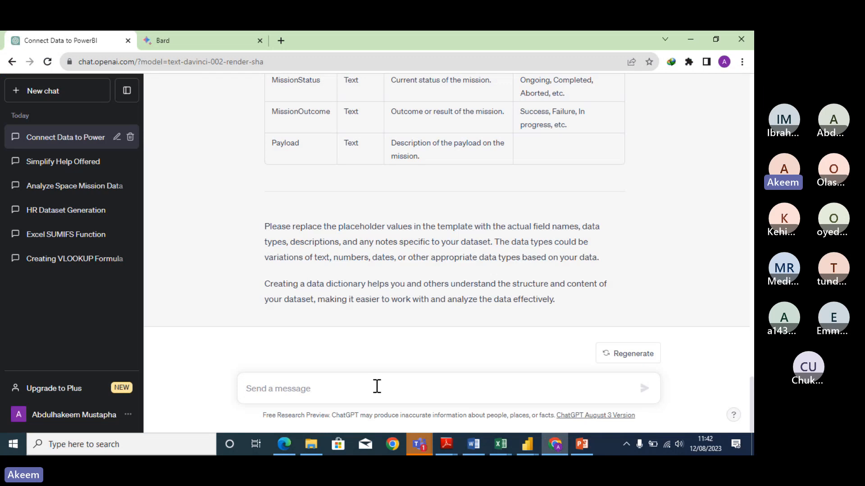
type("CR")
key("ctrl+a")
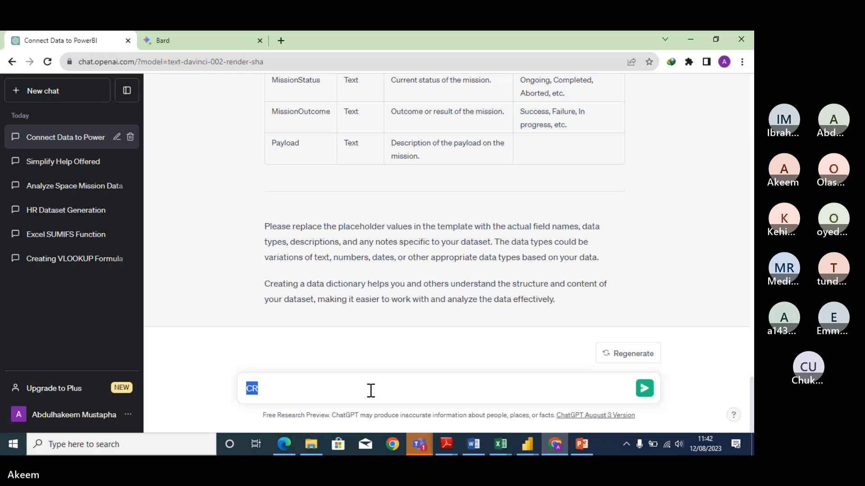
left_click(343, 387)
type("EATE DA")
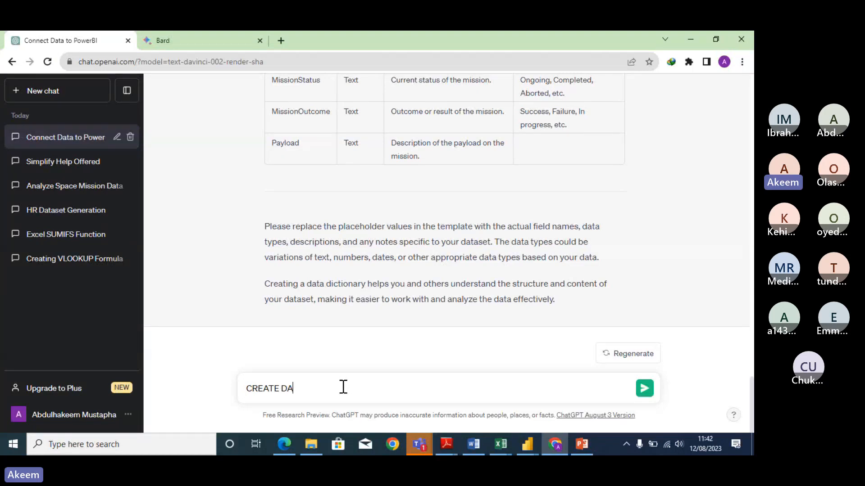
type("TA DICTIONA")
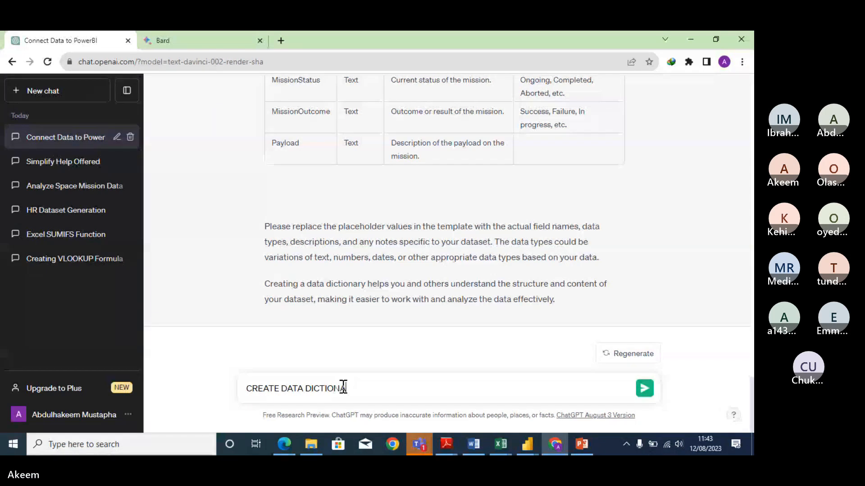
type("RY F")
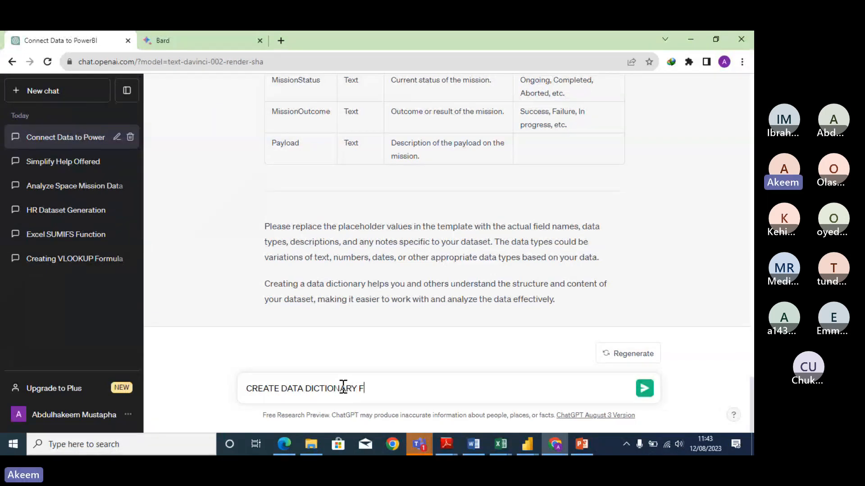
type("OR THE DATASET BELOW")
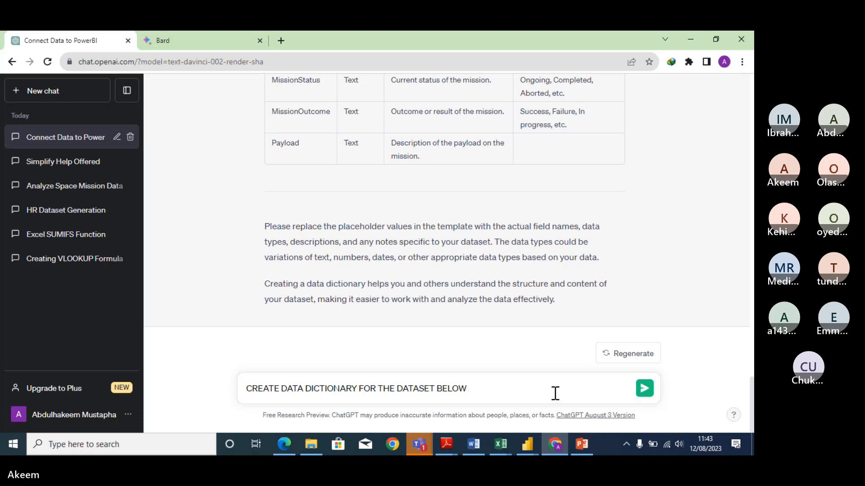
key("ctrl+v")
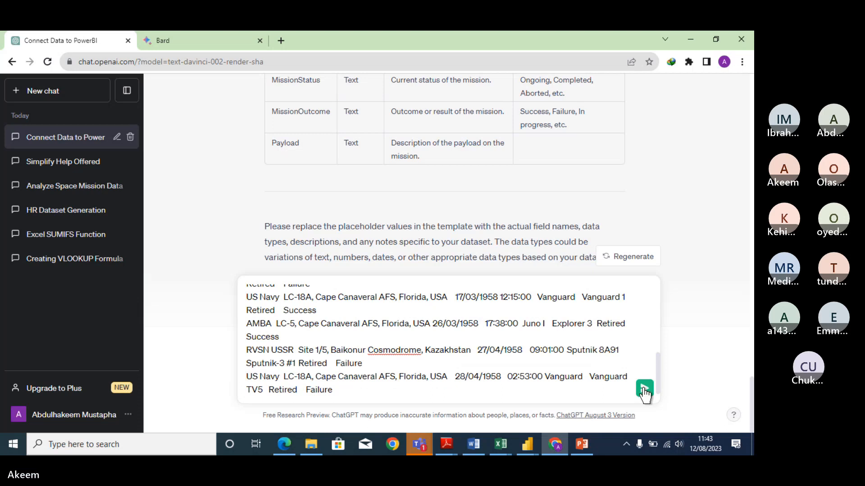
left_click(644, 389)
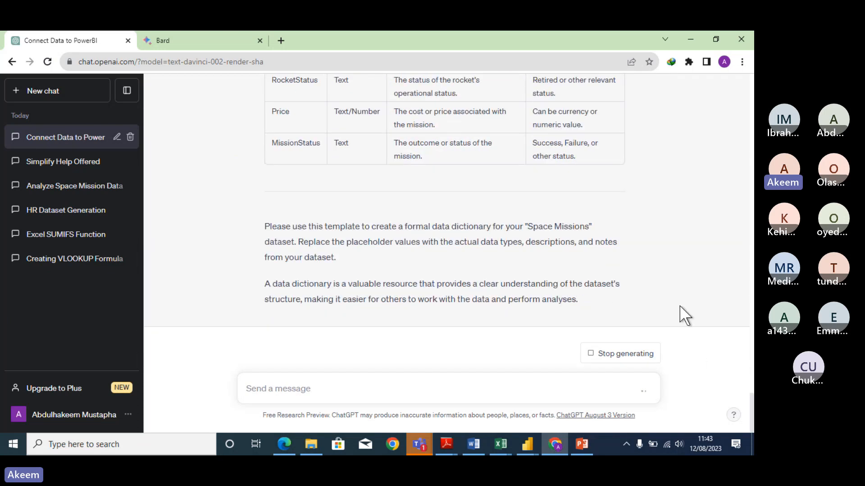
Step: Review the Space Missions field table in ChatGPT's reply and switch to the Common Use Cases slide in PowerPoint
scroll(679, 304, "up", 5)
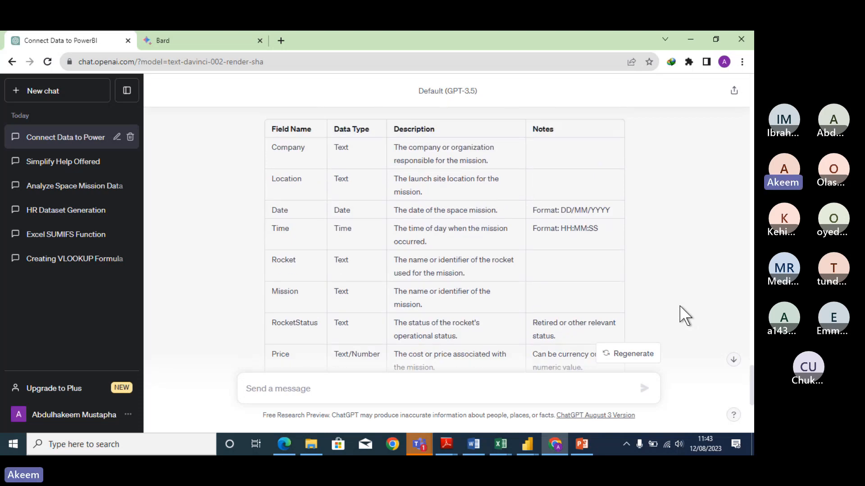
scroll(680, 307, "down", 1)
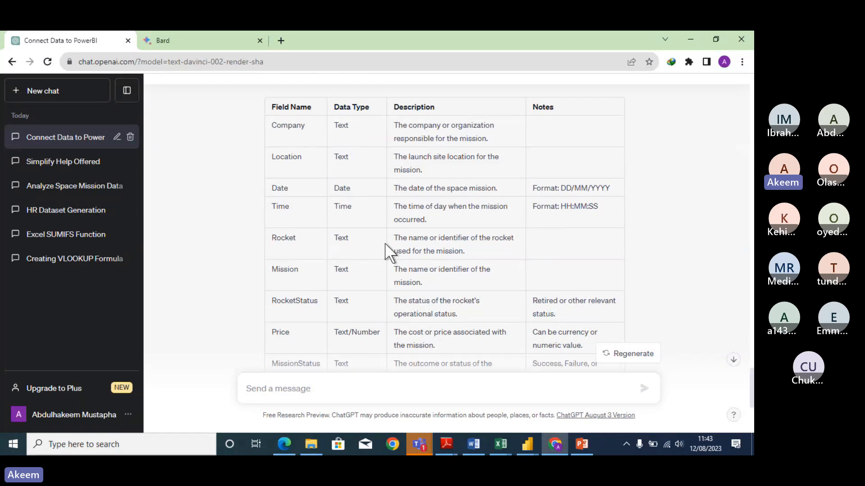
scroll(377, 283, "down", 2)
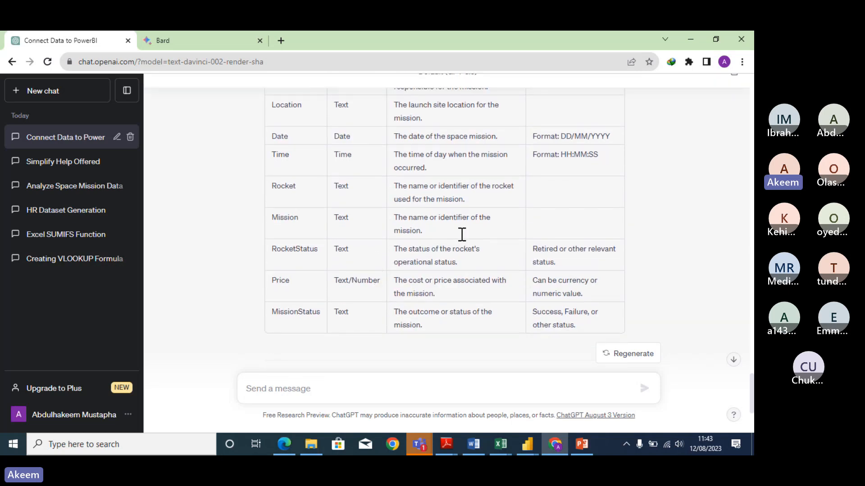
scroll(460, 235, "up", 3)
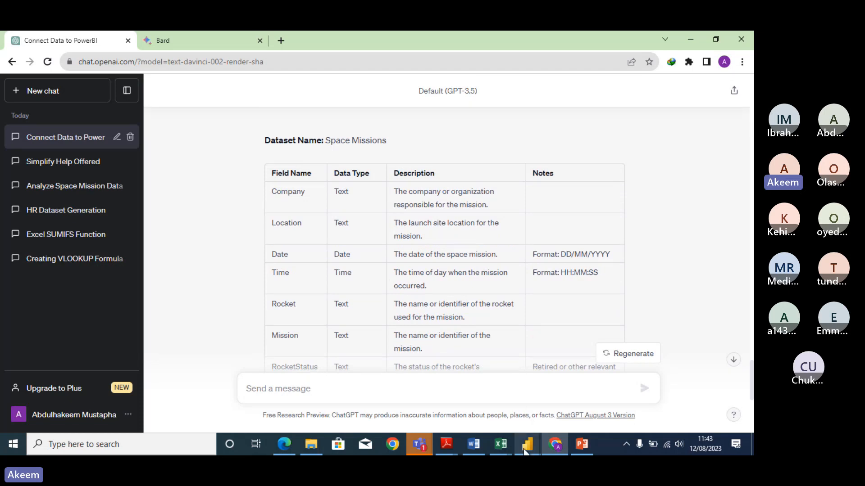
mouse_move(525, 450)
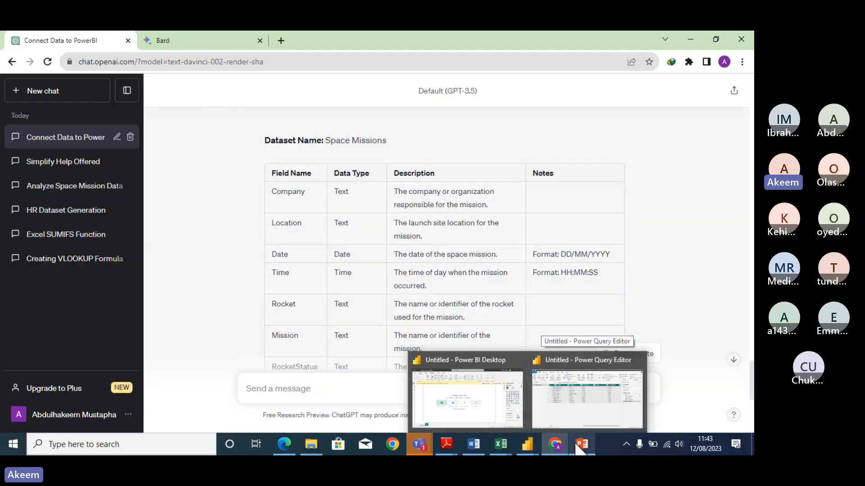
left_click(582, 446)
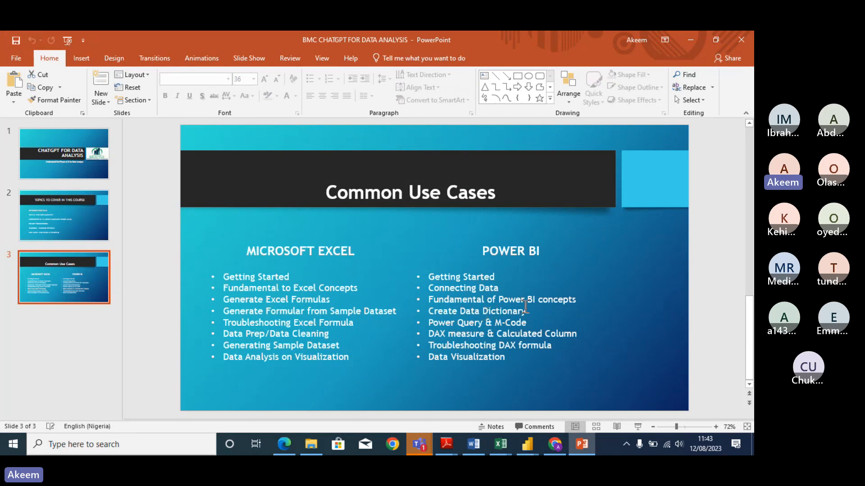
Step: Switch from the Common Use Cases slide to the space_missions query in Power Query Editor
left_click(689, 41)
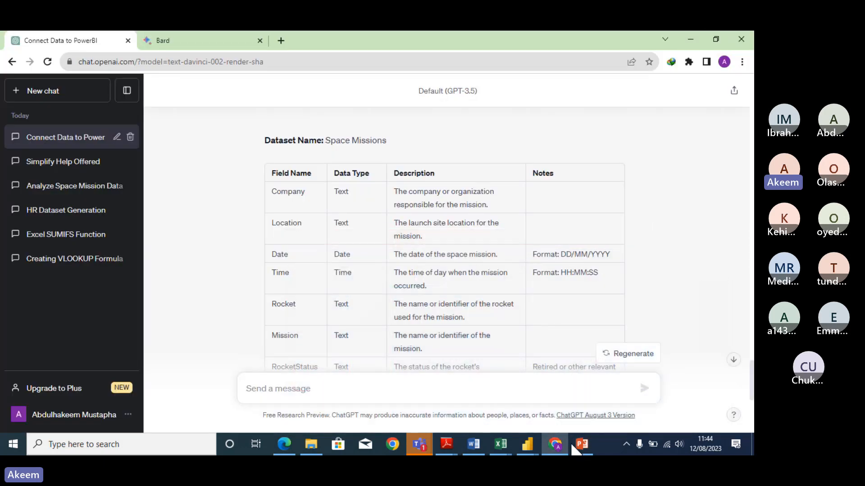
mouse_move(527, 444)
mouse_move(576, 414)
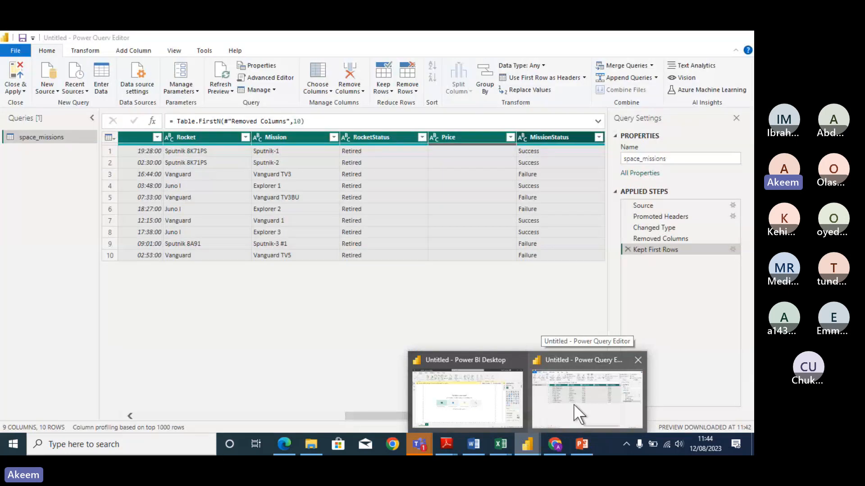
left_click(574, 403)
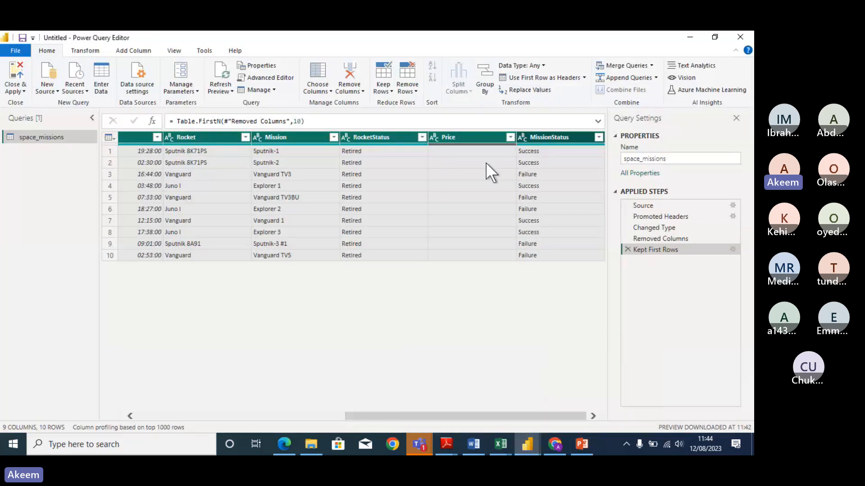
left_click(364, 87)
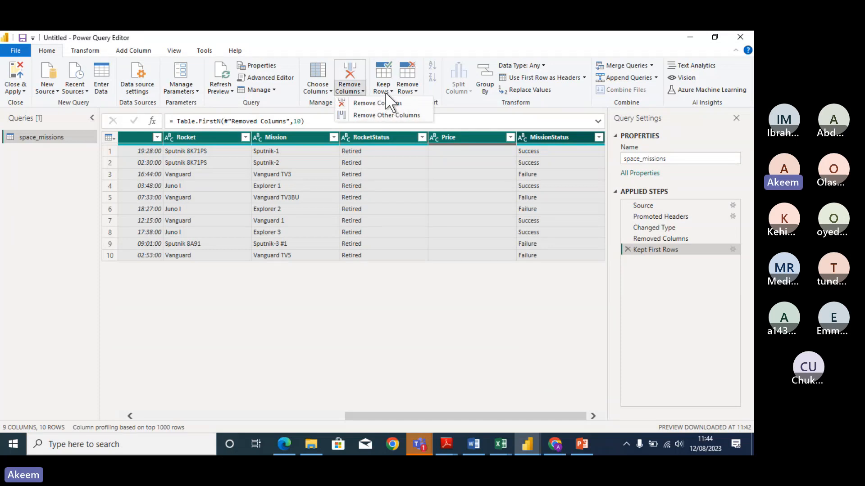
left_click(385, 92)
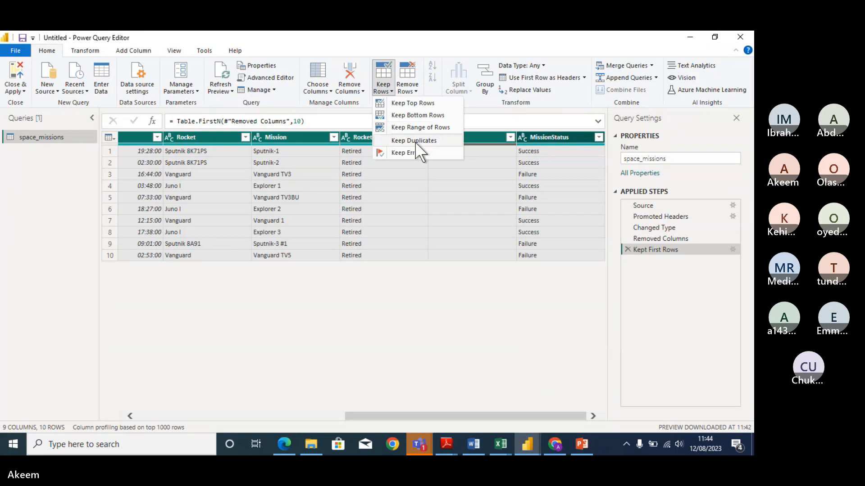
left_click(412, 106)
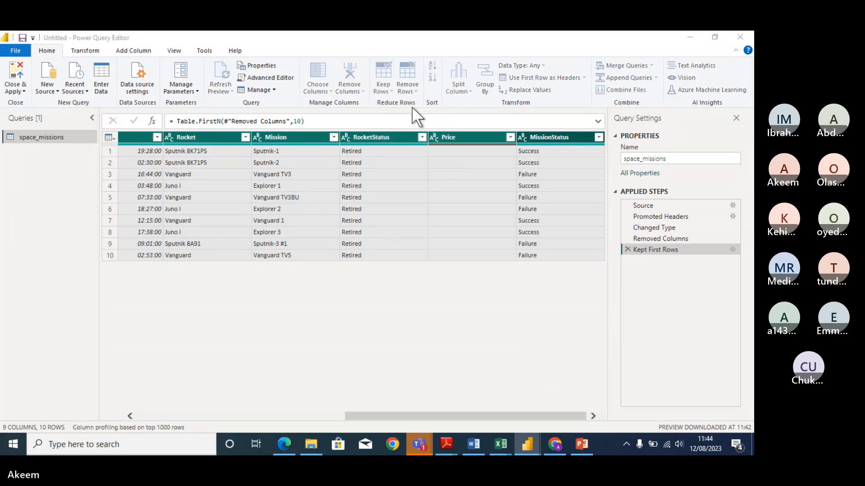
type("10")
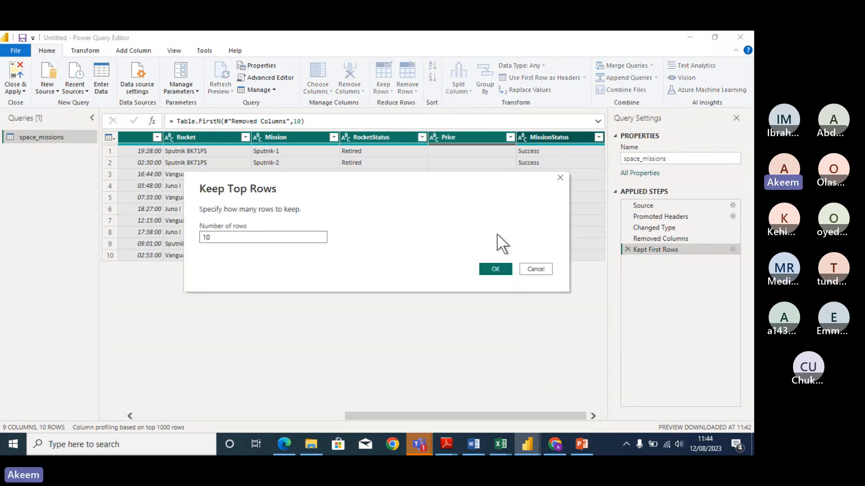
left_click(540, 268)
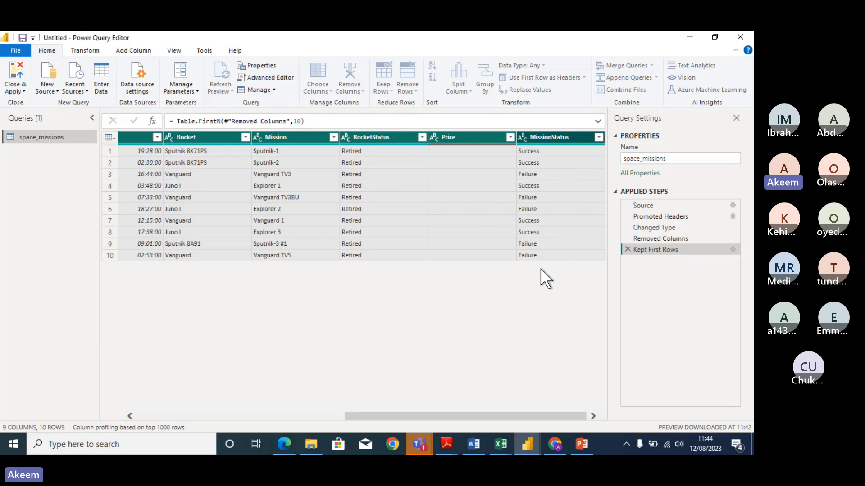
Step: Delete the Kept First Rows applied step from the space_missions query
left_click(390, 90)
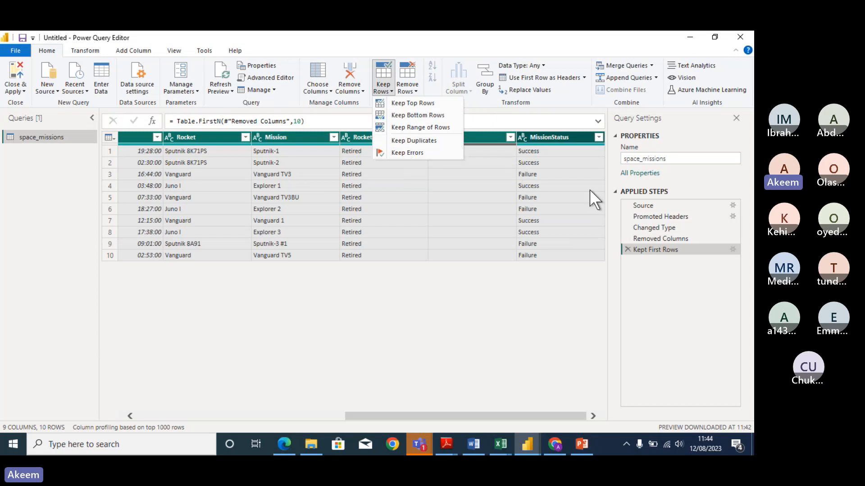
left_click(627, 248)
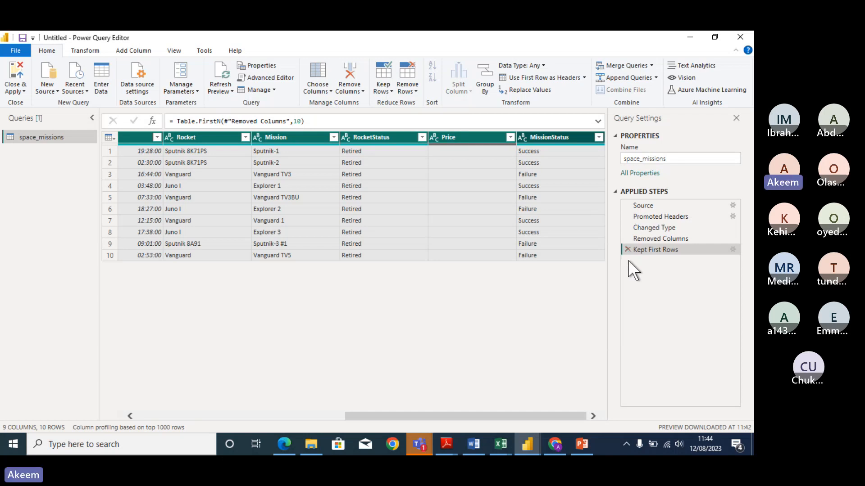
left_click(626, 250)
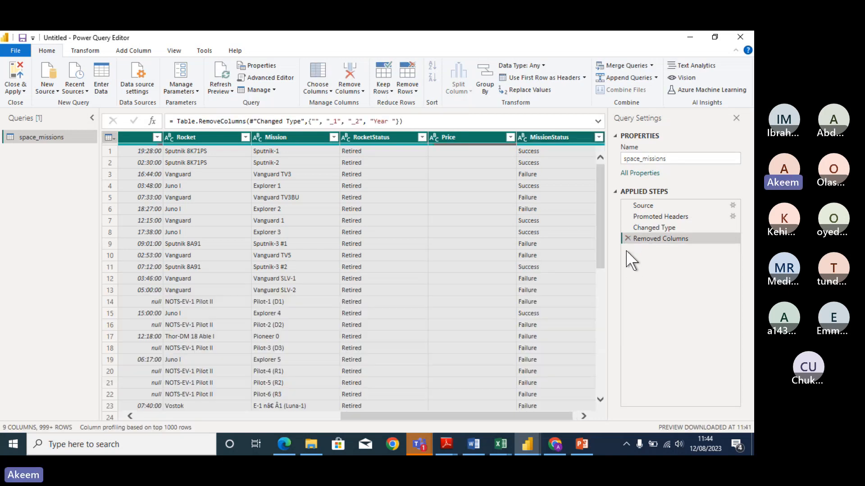
left_click(15, 50)
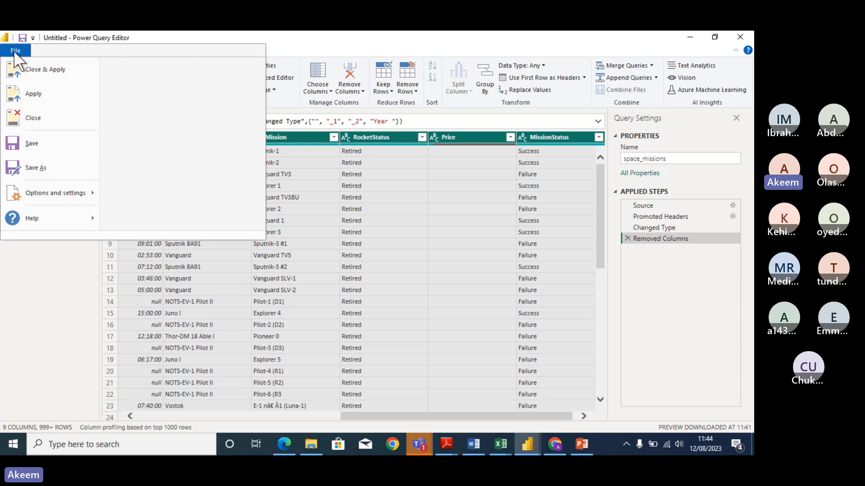
left_click(96, 258)
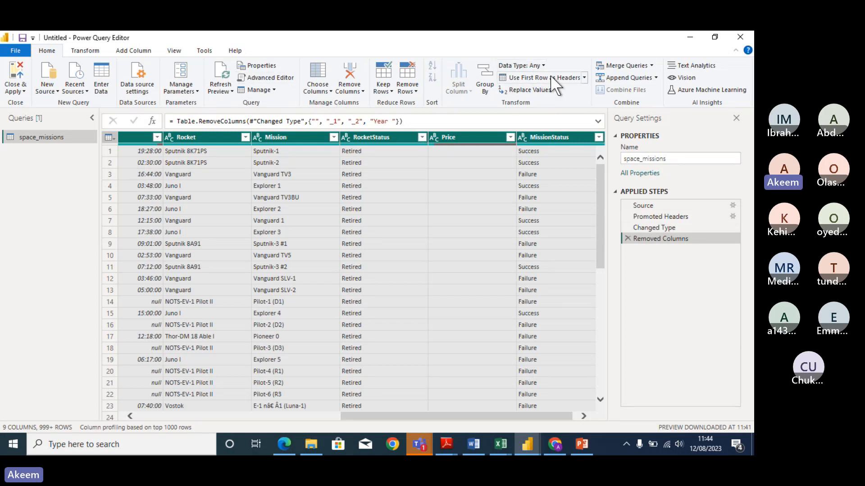
Step: Add a new column to space_missions that extracts the year from the Date column
left_click(218, 133)
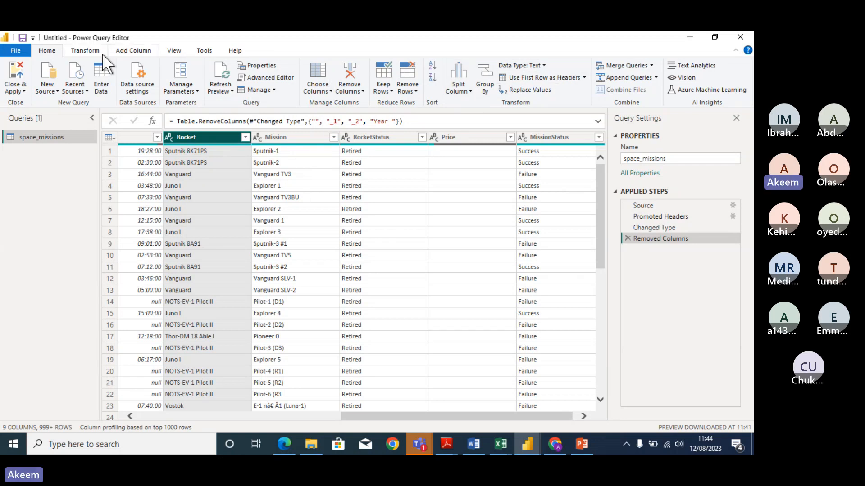
left_click(134, 51)
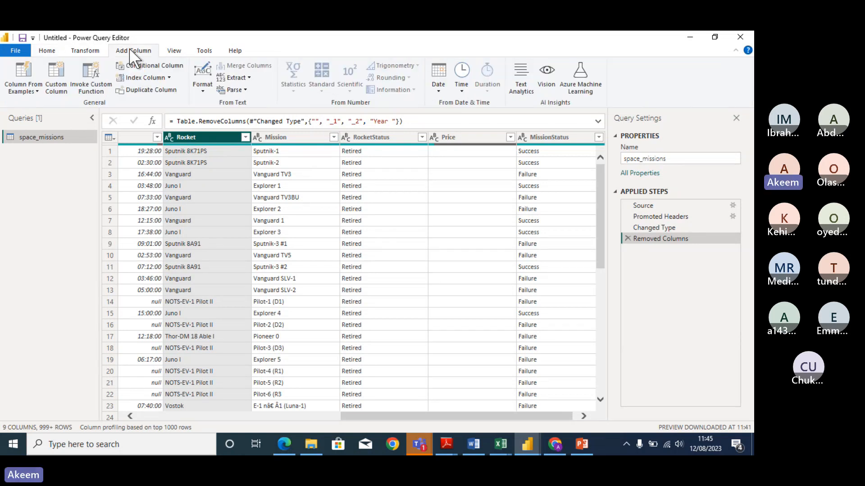
left_click(437, 87)
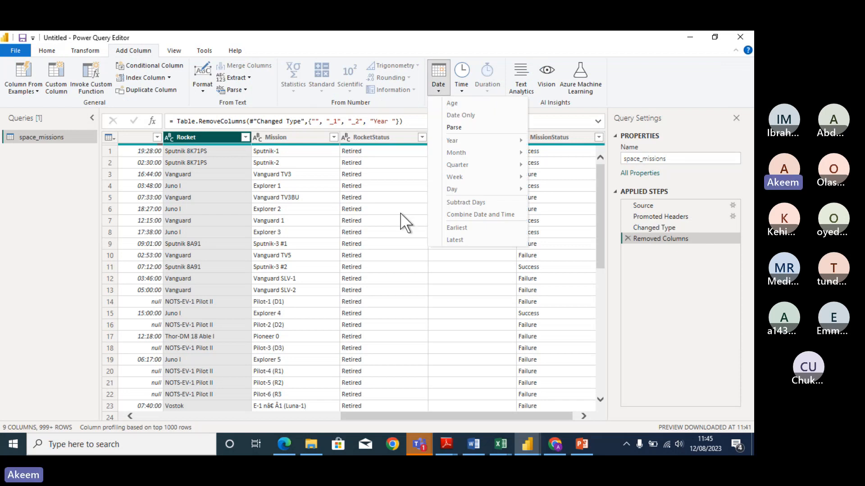
left_click(158, 147)
left_click(139, 137)
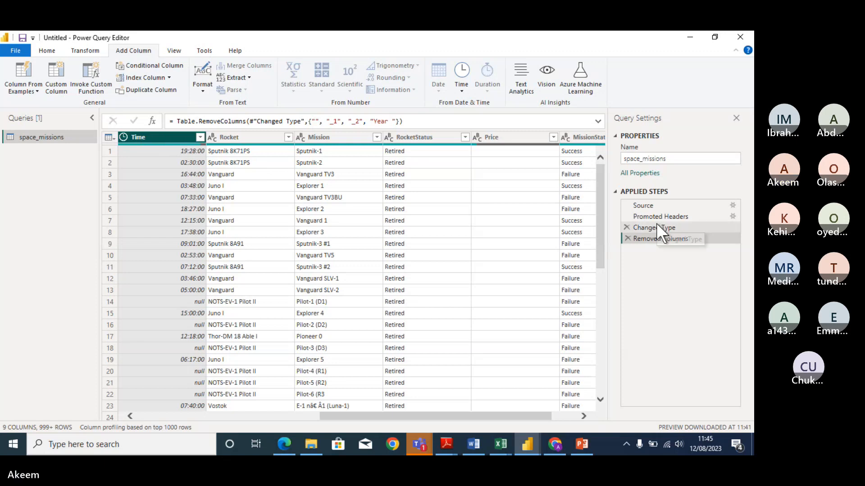
left_click_drag(424, 415, 253, 415)
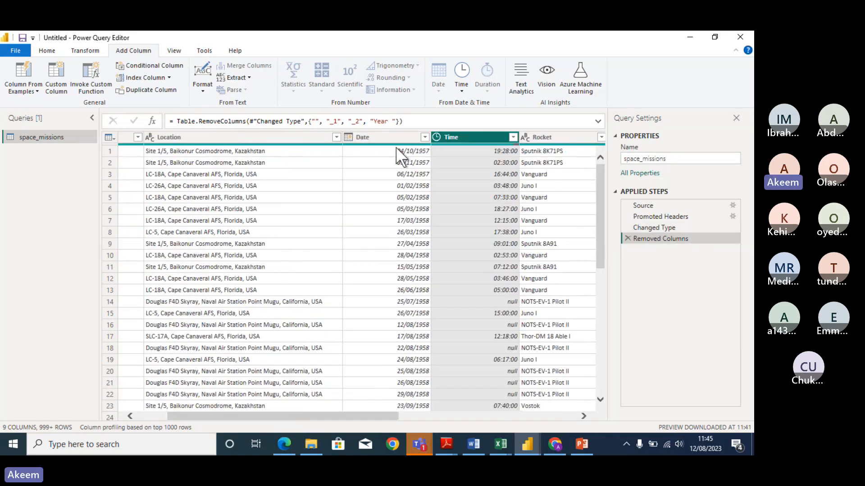
left_click(383, 137)
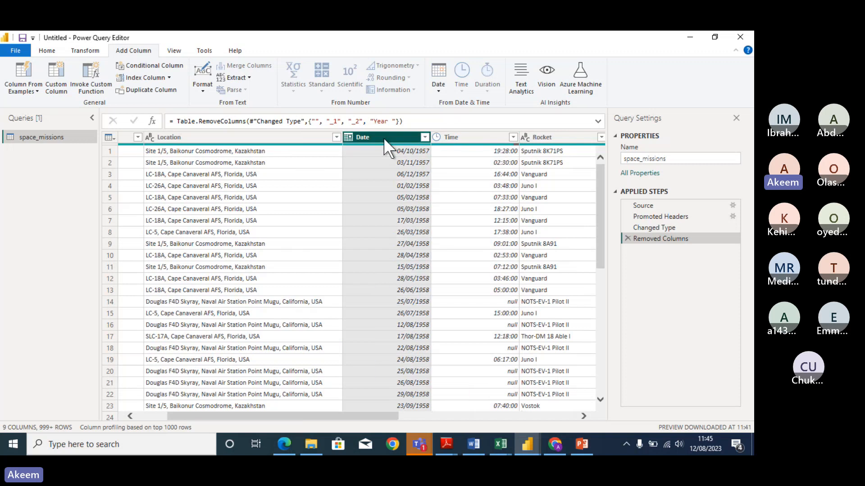
left_click(436, 89)
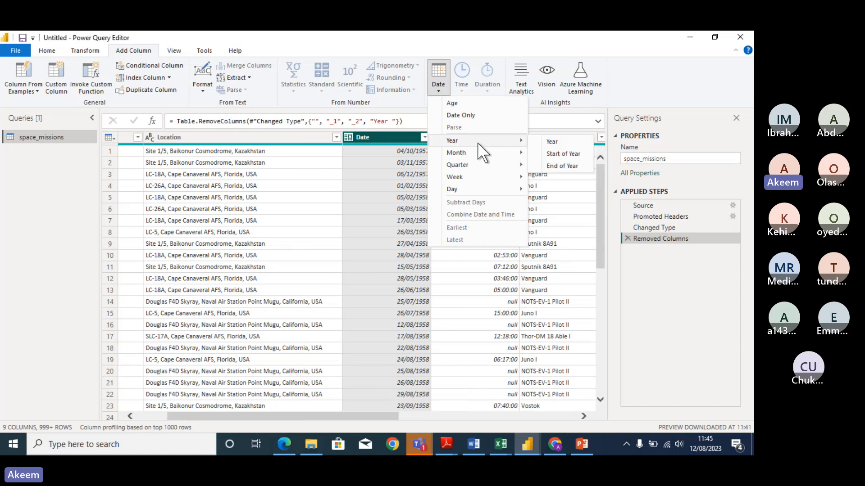
left_click(561, 140)
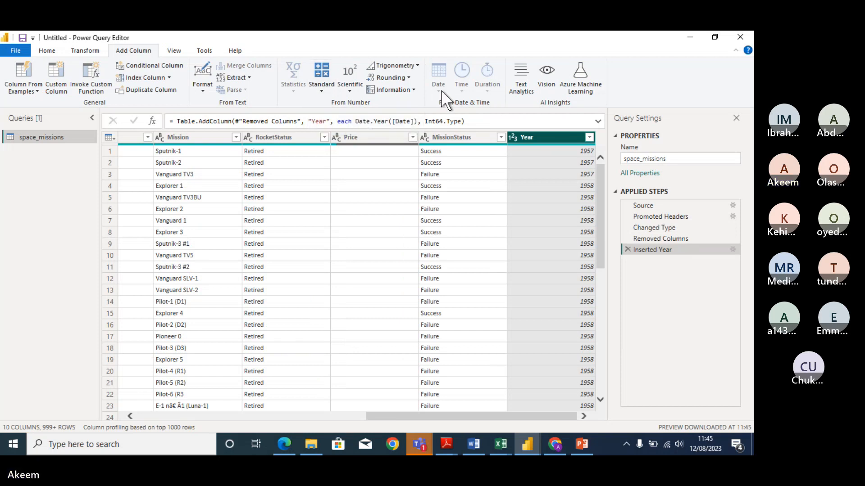
Step: Add a new column to space_missions that extracts the month number from the Date column
left_click(156, 165)
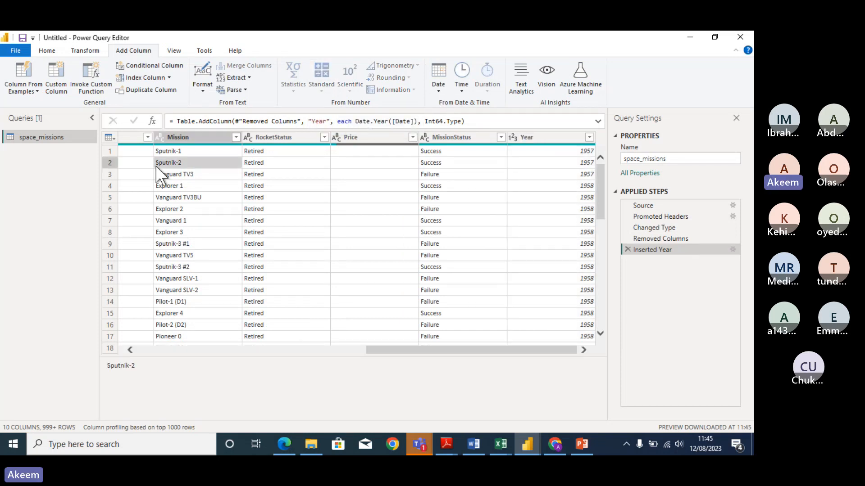
key("Left")
key("Left")
key("Left")
key("Left")
key("Left")
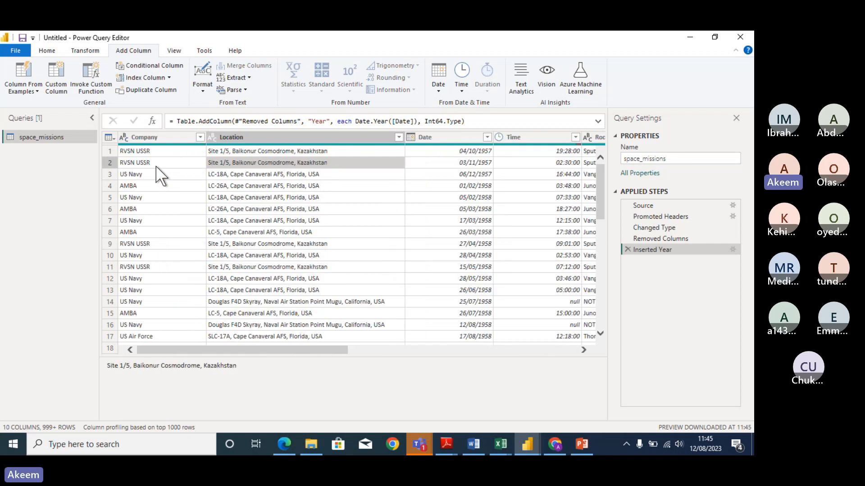
left_click(473, 136)
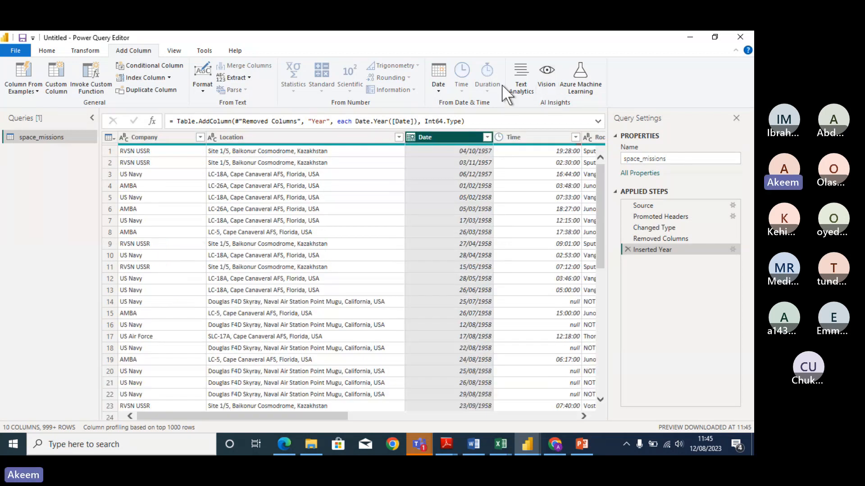
left_click(439, 90)
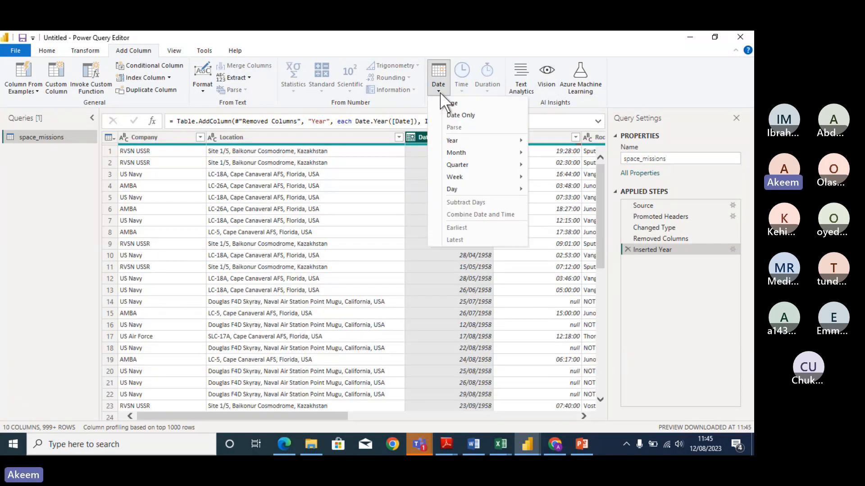
mouse_move(461, 150)
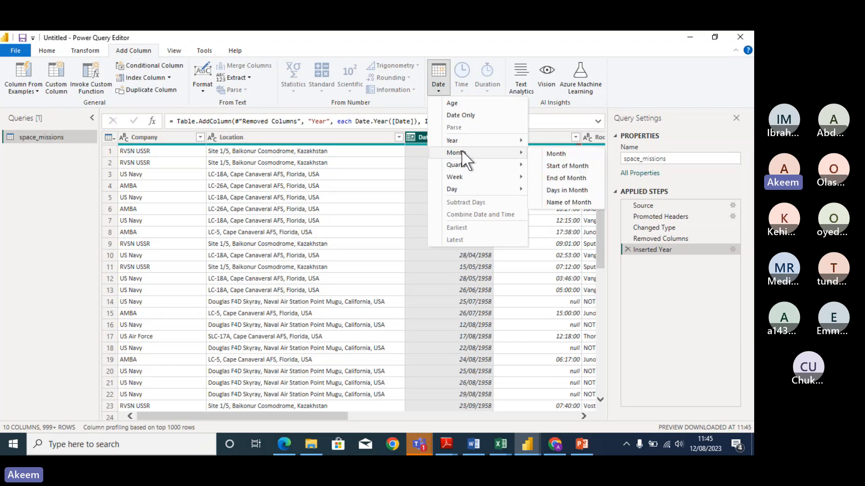
left_click(571, 152)
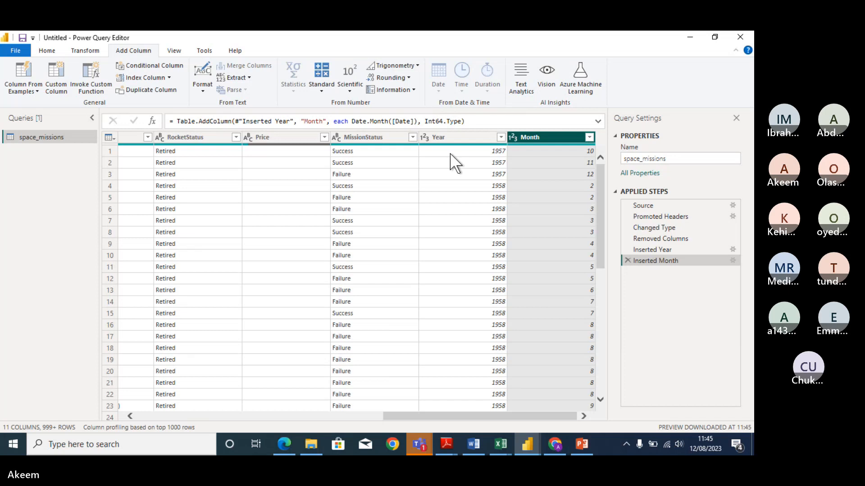
Step: Switch to the Microsoft Teams meeting, minimizing the windows covering it, and admit everyone waiting in the lobby
mouse_move(419, 444)
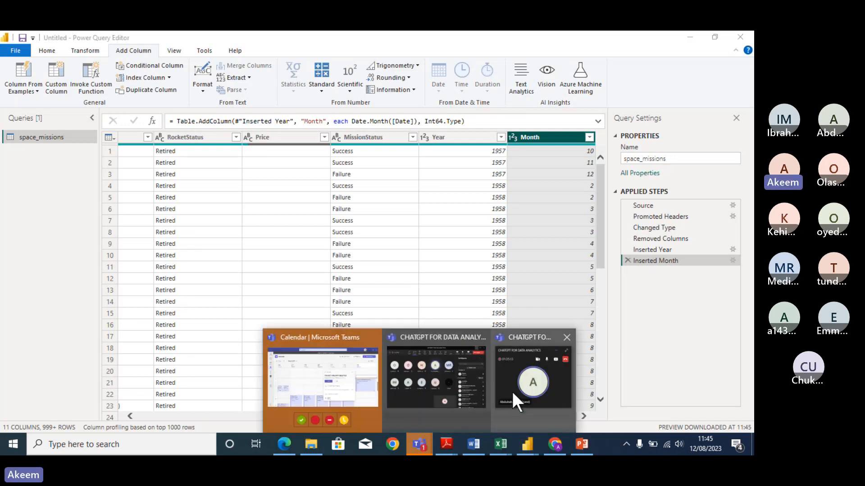
mouse_move(522, 390)
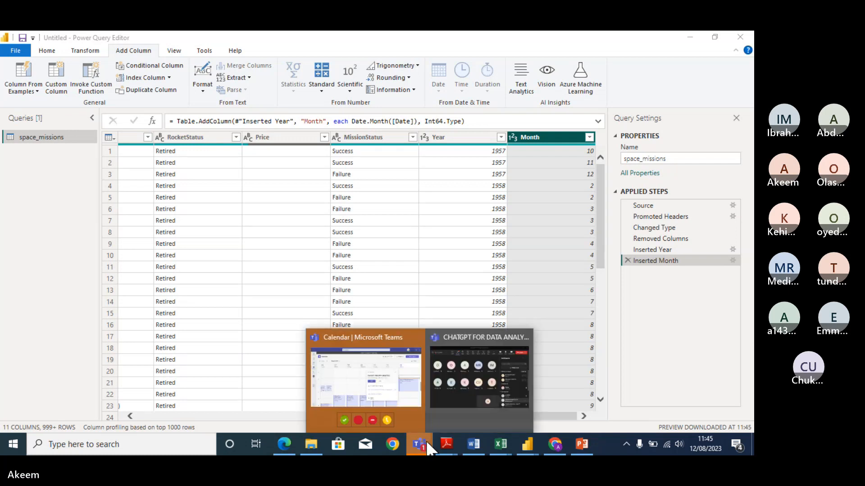
left_click(457, 409)
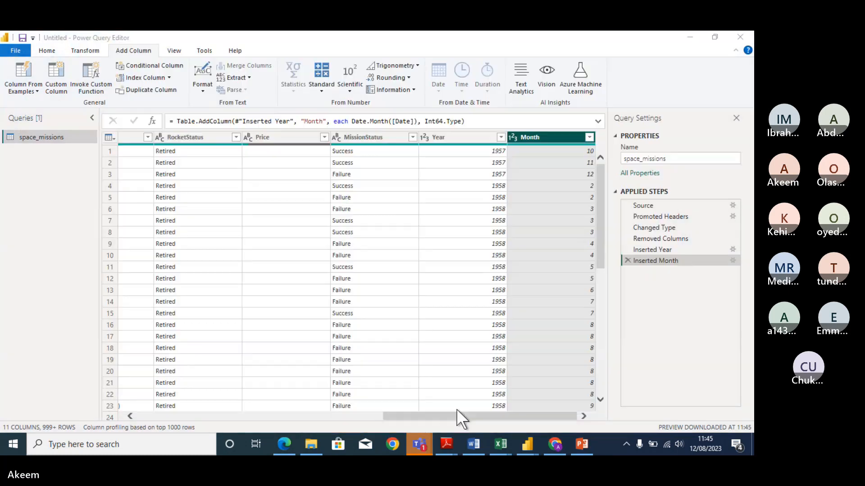
left_click(689, 37)
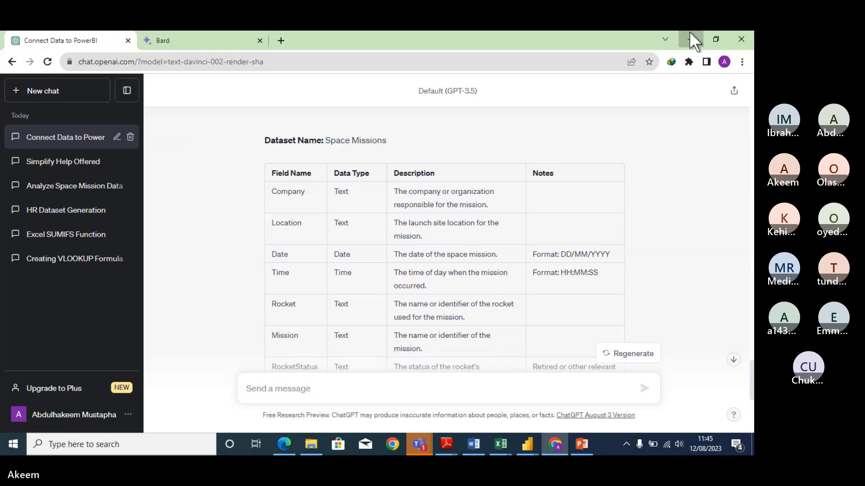
left_click(689, 36)
left_click(690, 33)
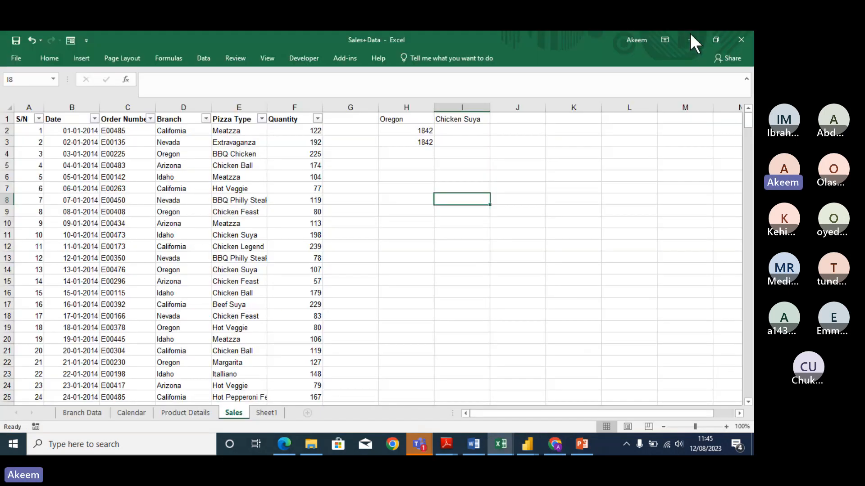
left_click(690, 33)
left_click(690, 33)
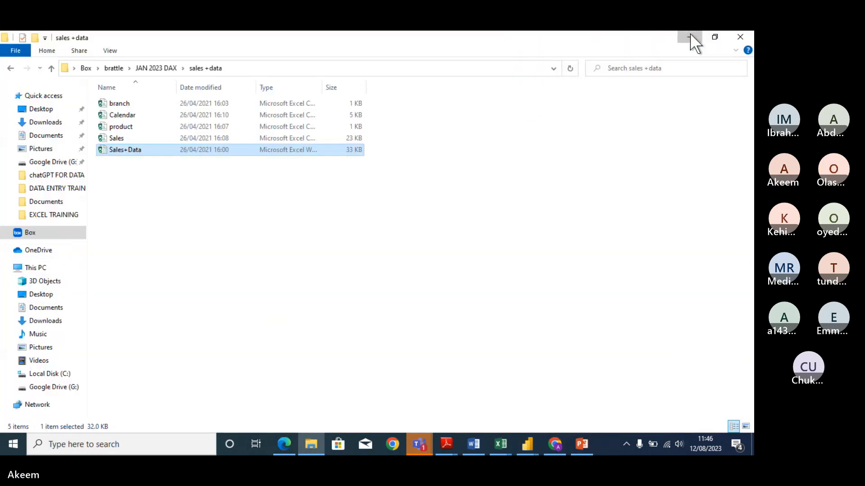
left_click(690, 34)
left_click(690, 34)
left_click(690, 34)
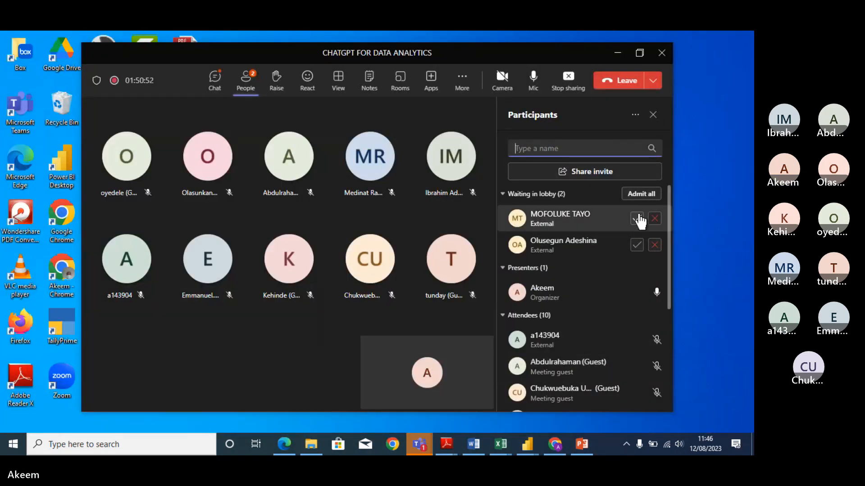
left_click(641, 194)
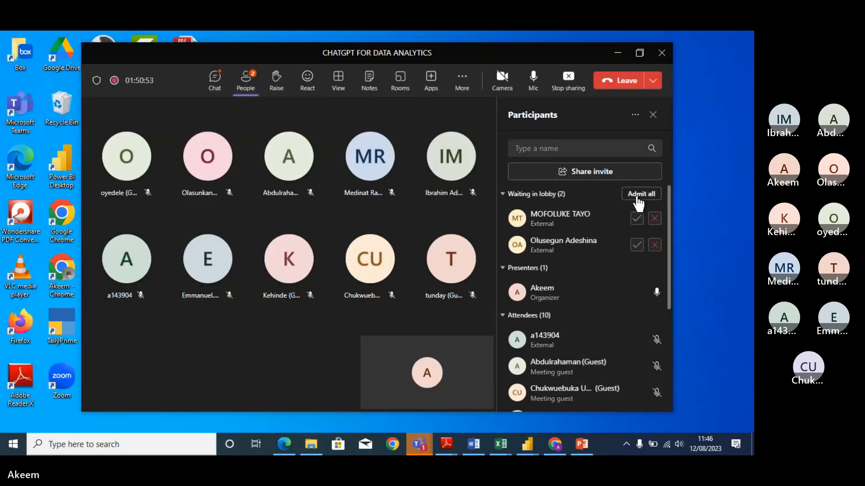
Step: Minimize the Teams meeting and switch back to the Power Query Editor window
left_click(619, 54)
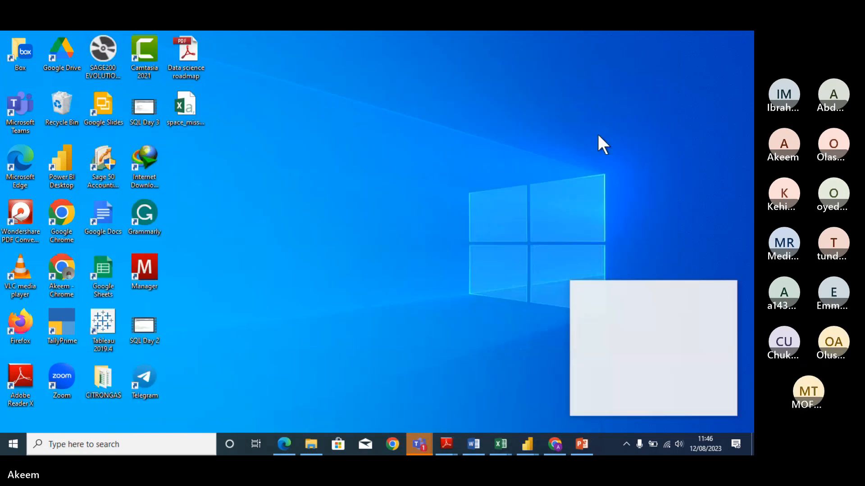
mouse_move(531, 448)
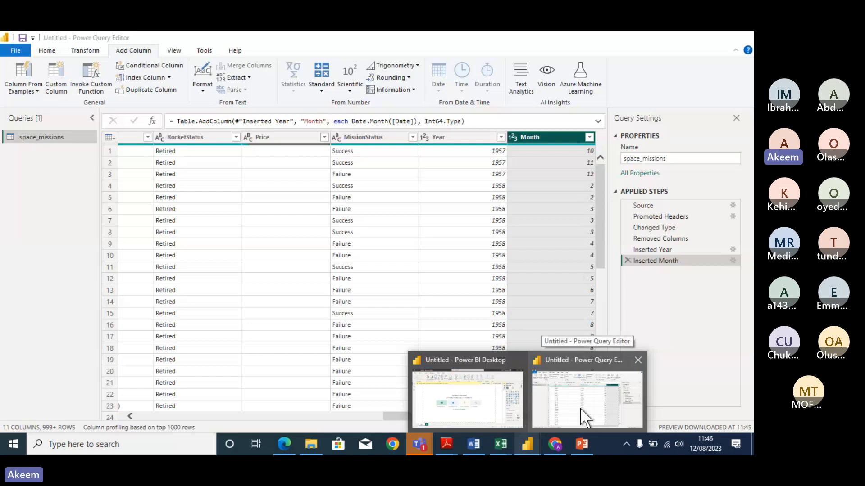
left_click(583, 417)
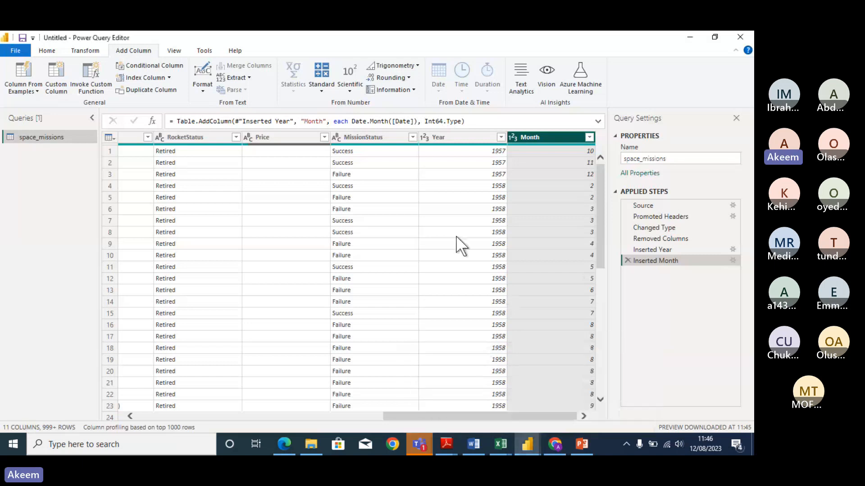
Step: Add a new column to space_missions that gives the start of the month for the Date column
left_click(172, 173)
key("Left")
key("Left")
key("Left")
key("Left")
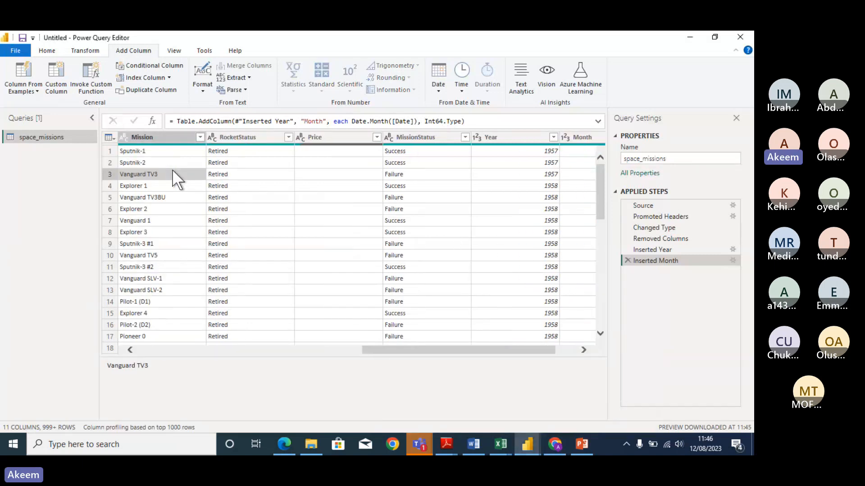
left_click(171, 136)
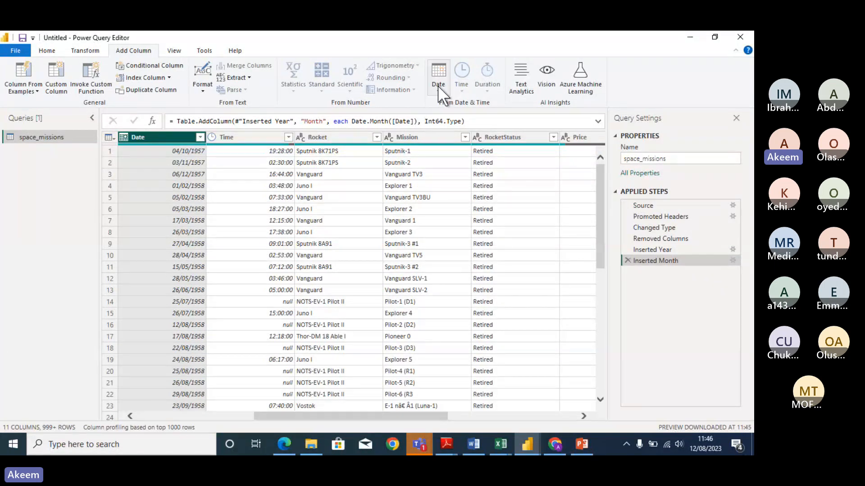
left_click(438, 88)
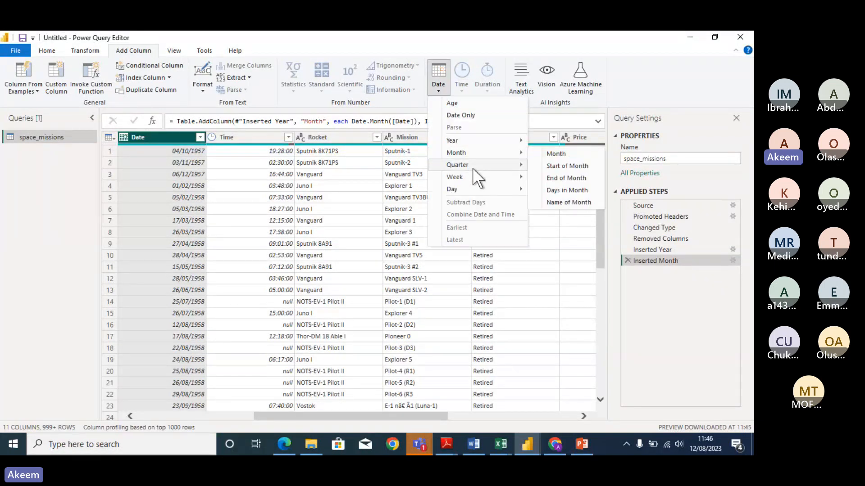
mouse_move(481, 169)
mouse_move(482, 153)
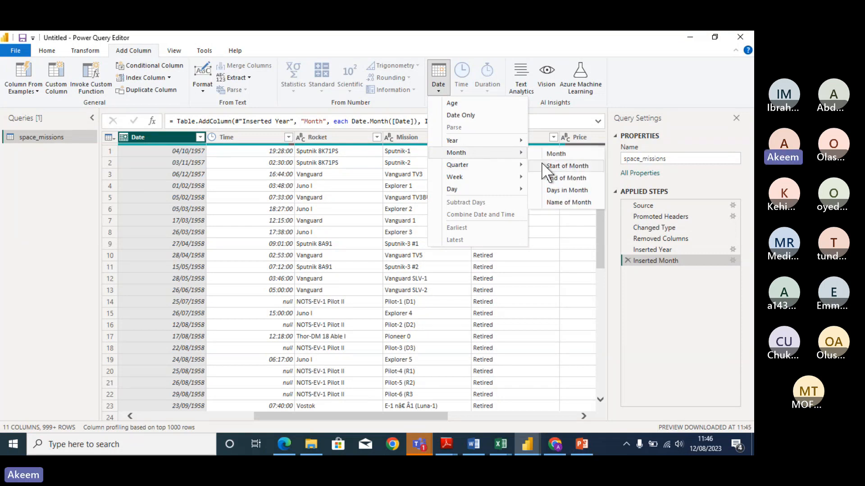
left_click(562, 166)
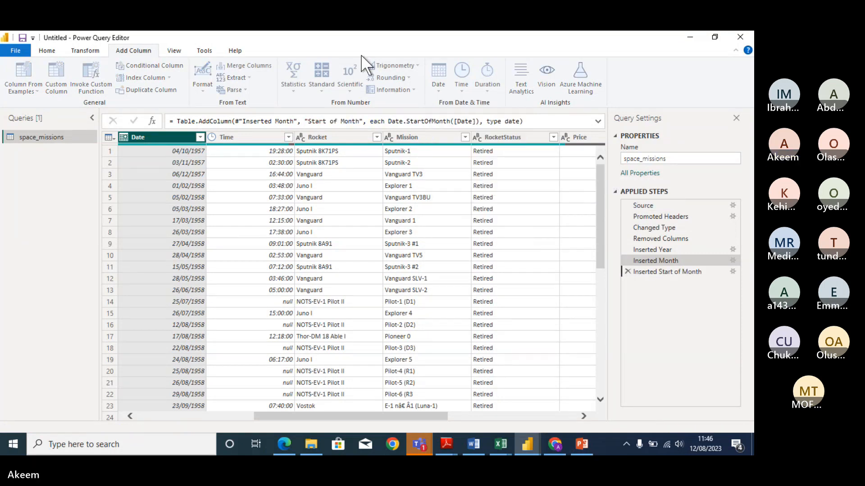
Step: Add a new column to space_missions that extracts the day of the week from the Date column
left_click(262, 186)
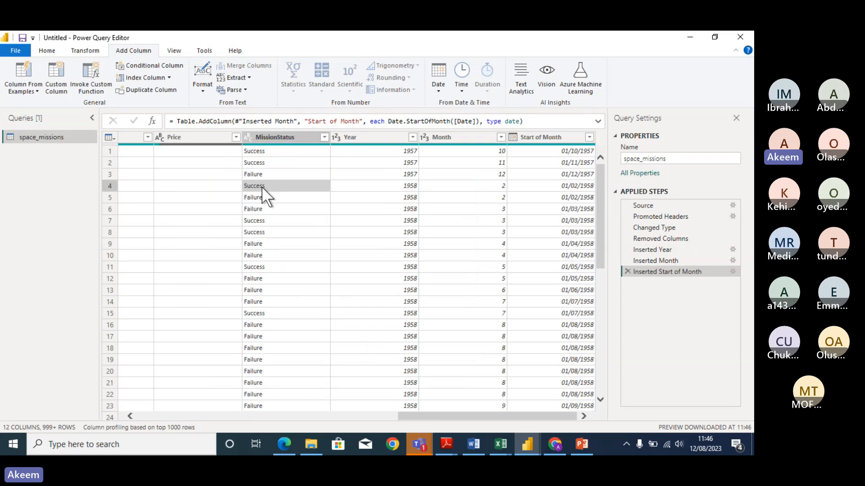
key("Left")
key("Left")
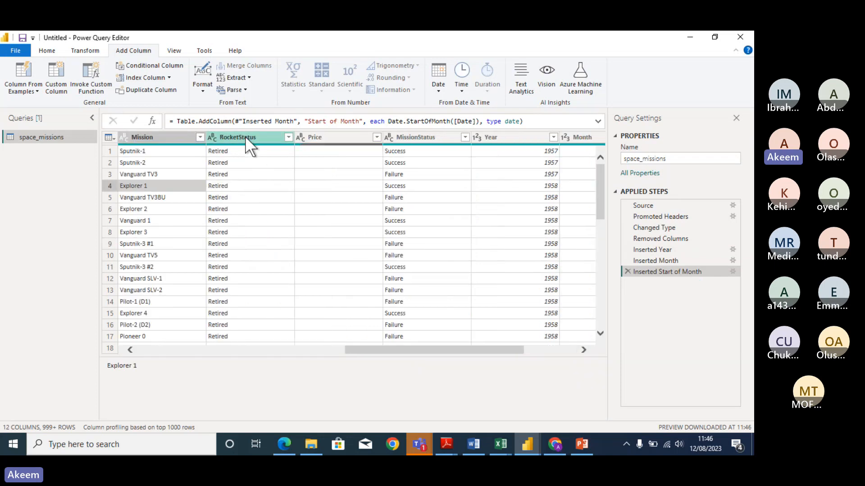
key("Left")
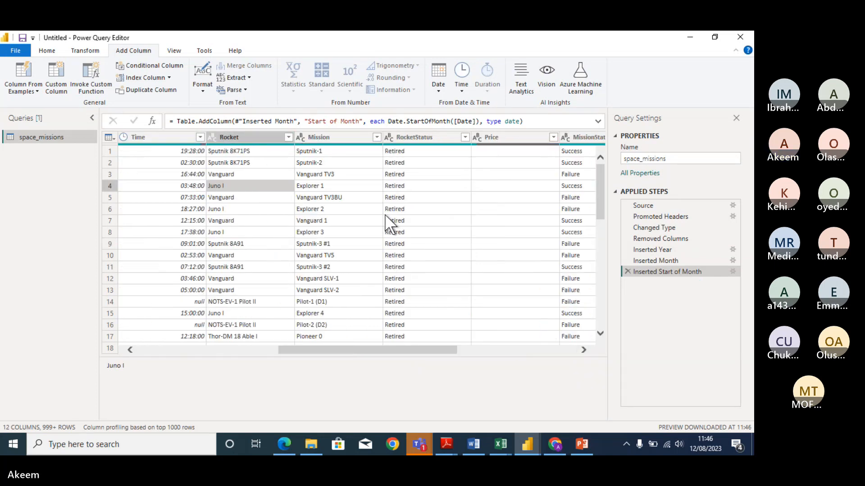
key("Home")
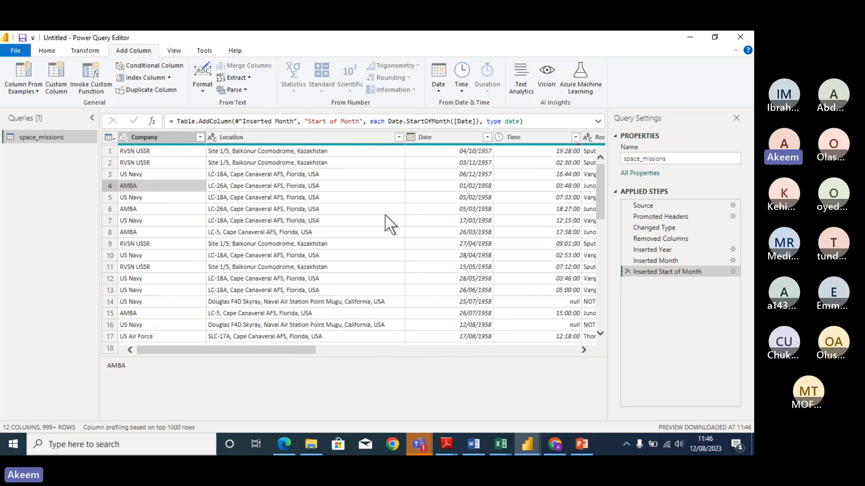
left_click(464, 136)
left_click(439, 91)
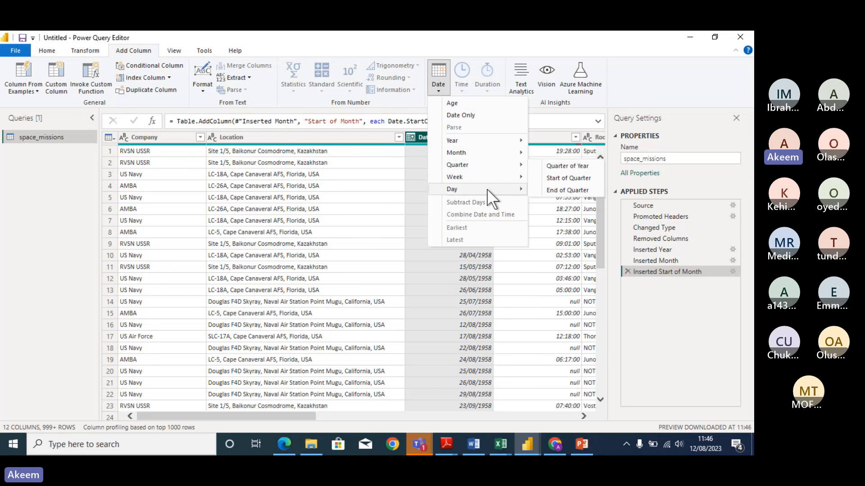
mouse_move(487, 188)
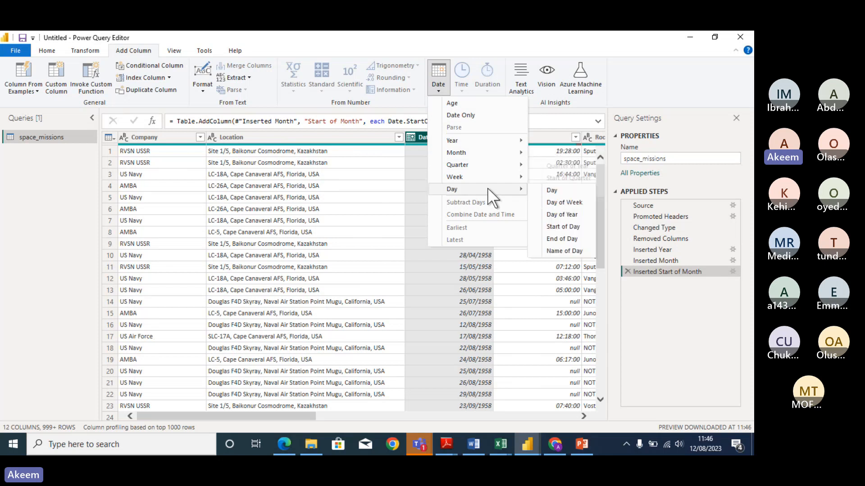
left_click(568, 202)
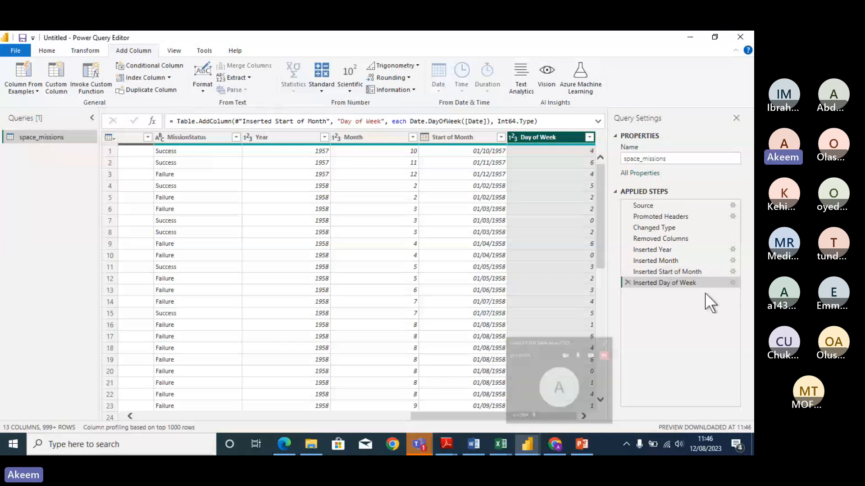
Step: Split the Location column by delimiter at the right-most comma
left_click(259, 191)
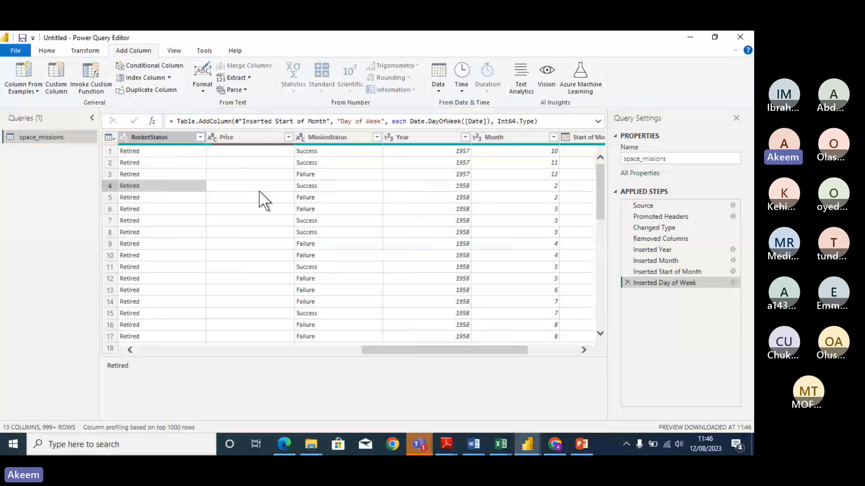
key("Left")
key("Left")
key("Left")
key("Left")
key("Left")
key("Left")
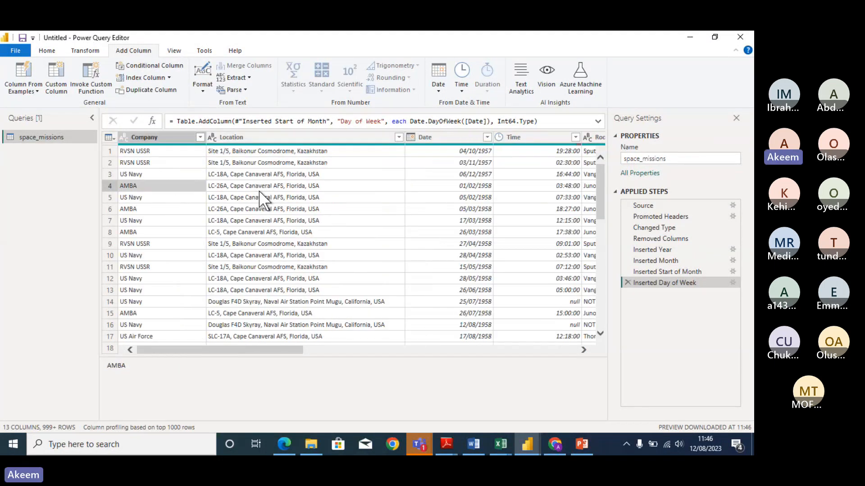
key("Left")
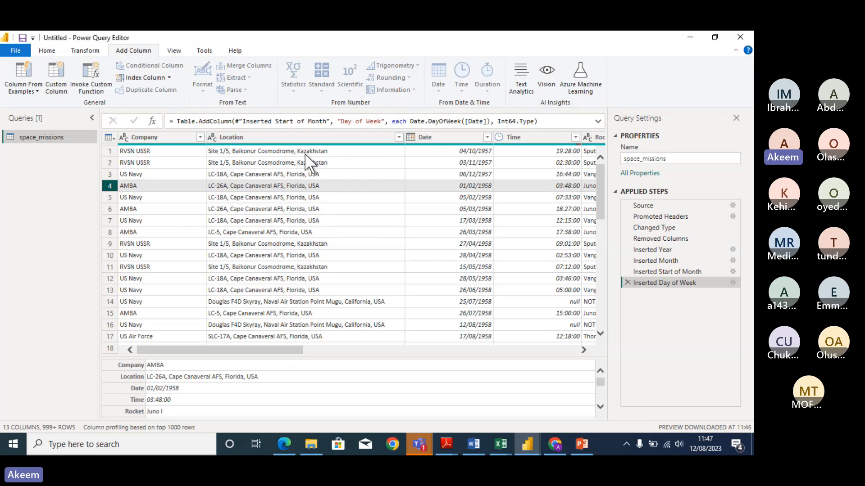
left_click(295, 136)
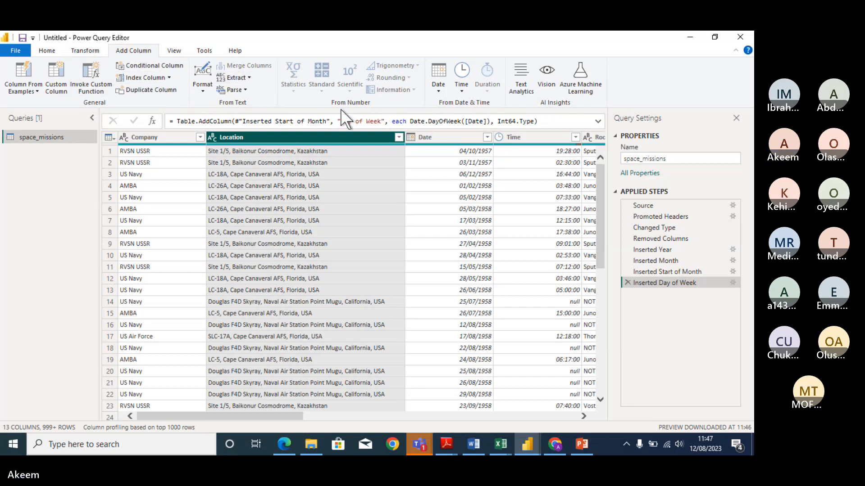
right_click(287, 141)
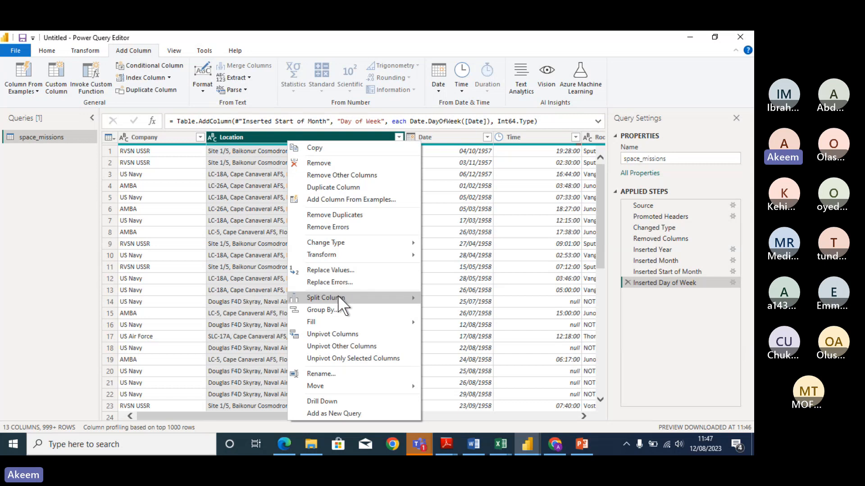
mouse_move(339, 296)
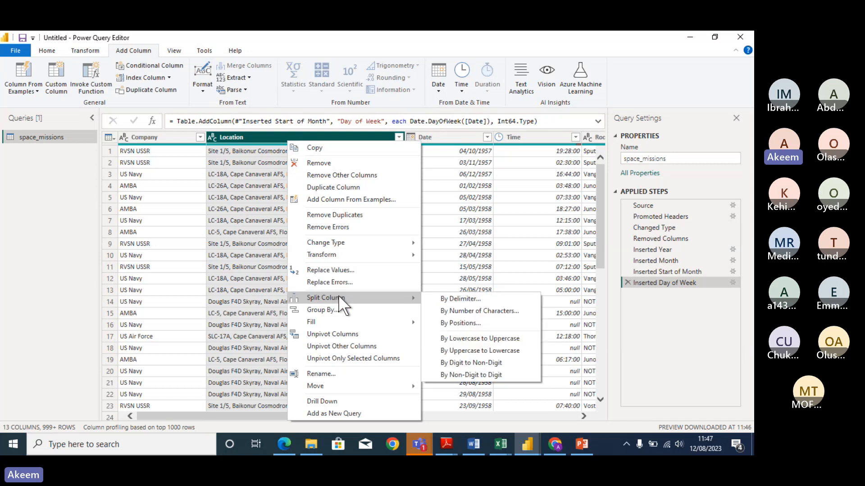
left_click(466, 298)
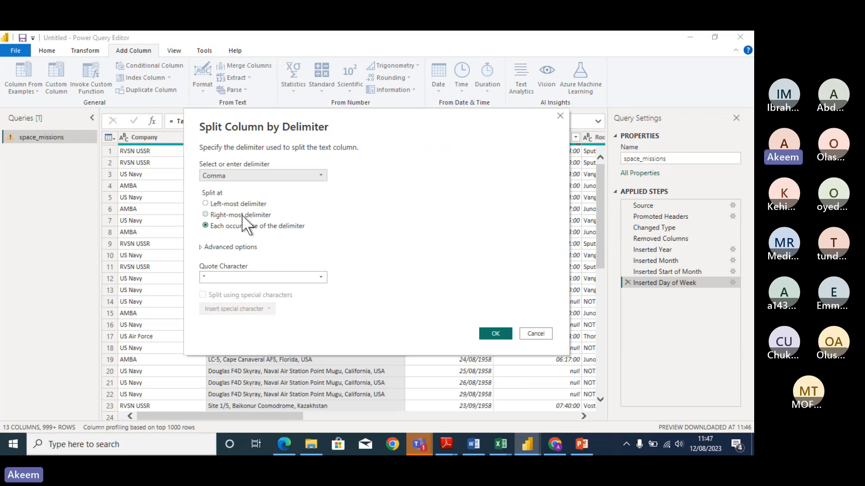
left_click(229, 215)
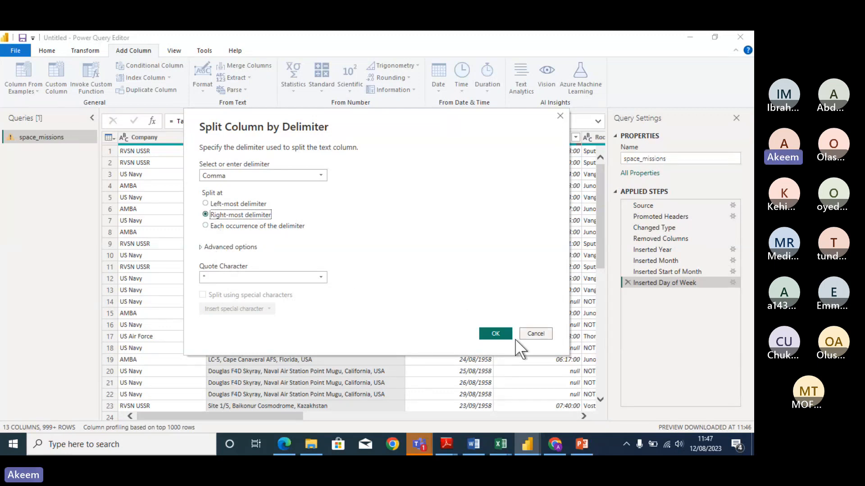
left_click(494, 333)
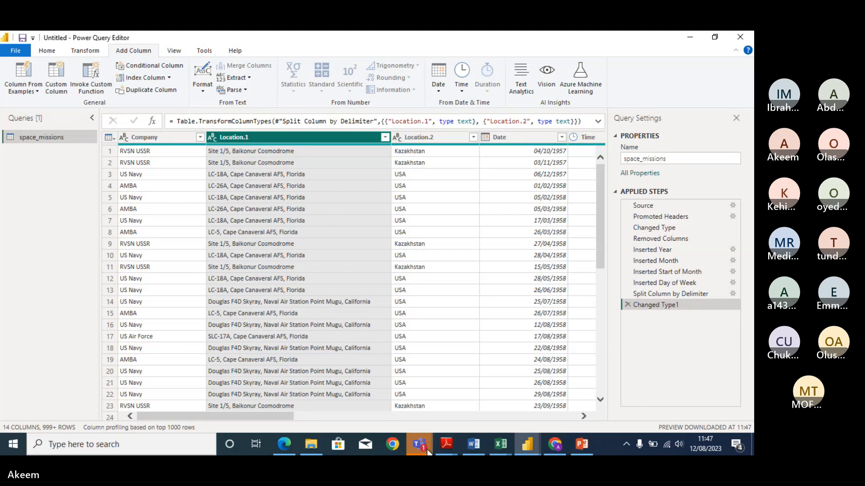
Step: Switch to the Teams meeting, admit the guest waiting in the lobby, and minimize the meeting window
mouse_move(428, 450)
left_click(427, 396)
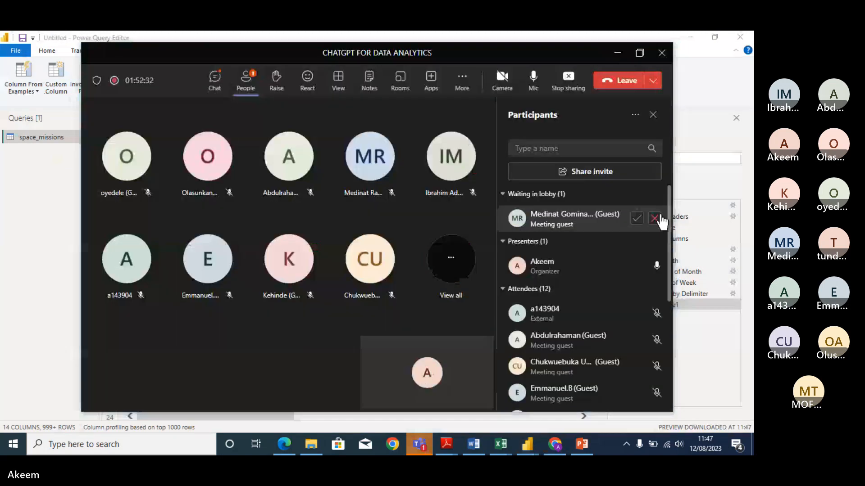
left_click(637, 222)
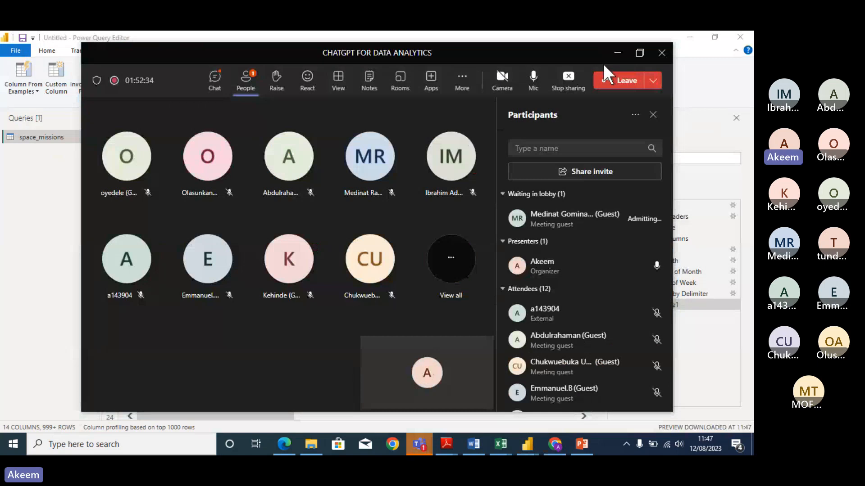
left_click(615, 56)
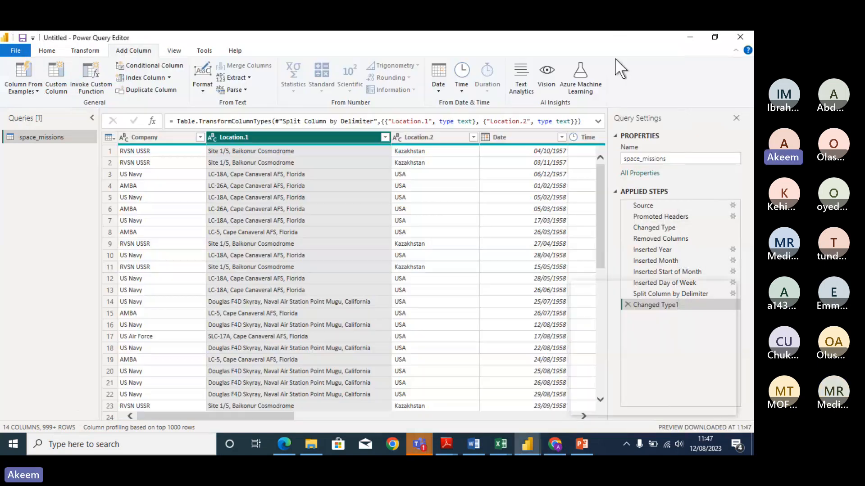
Step: Rename the Location.1 column to Address and the Location.2 column to Country
double_click(241, 134)
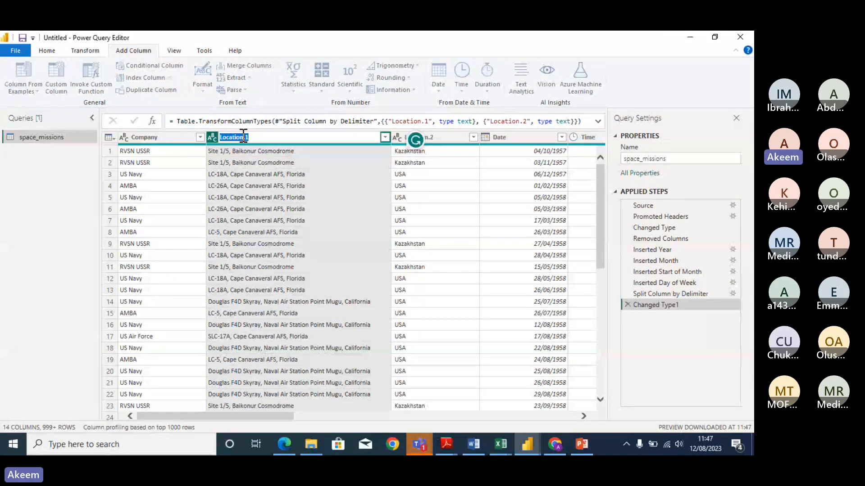
type("Addr")
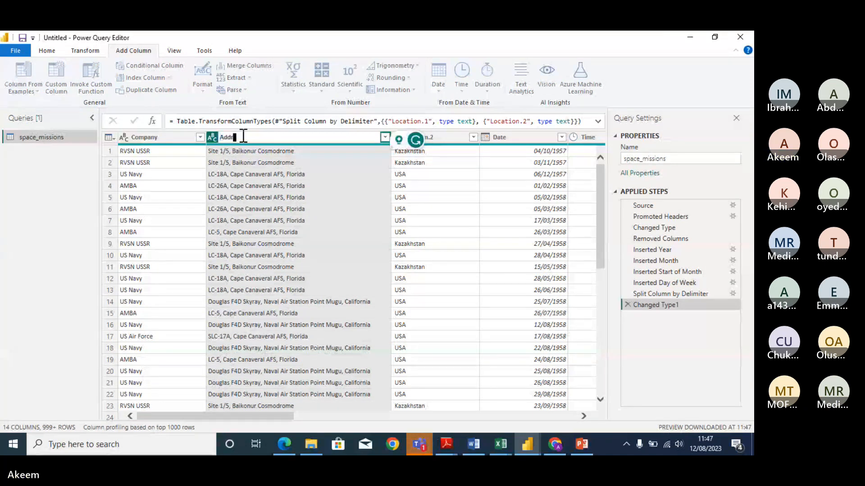
type("ess")
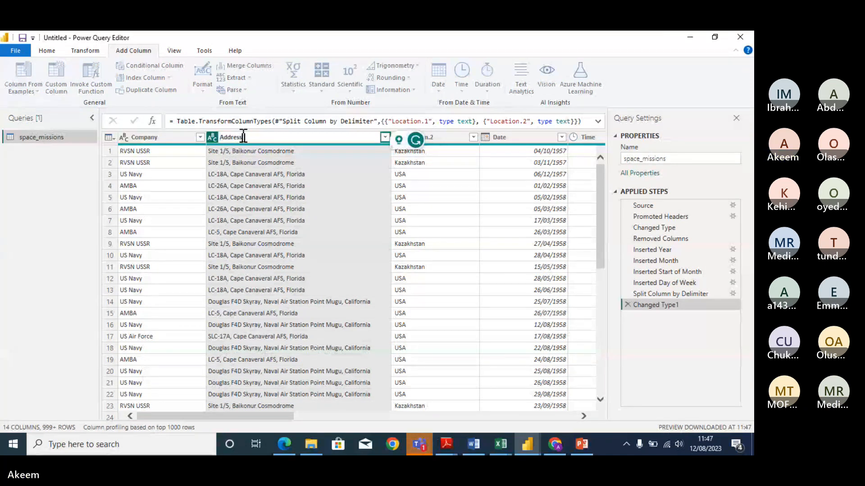
left_click(434, 137)
double_click(430, 136)
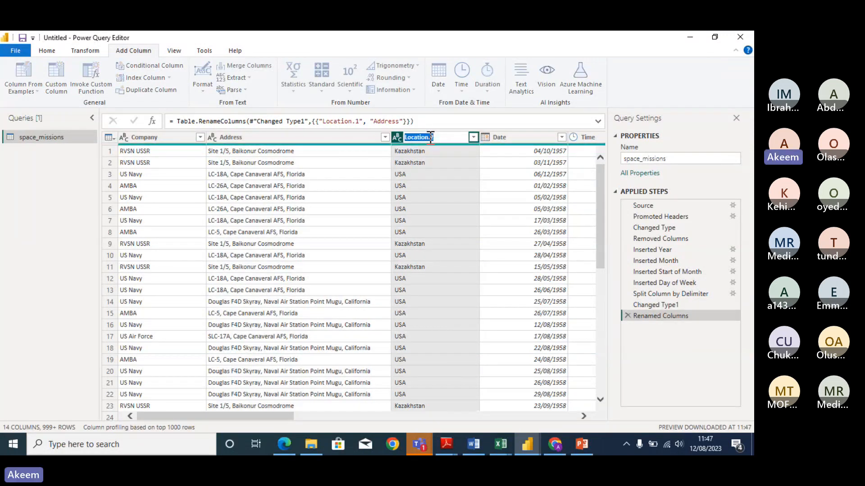
type("Co")
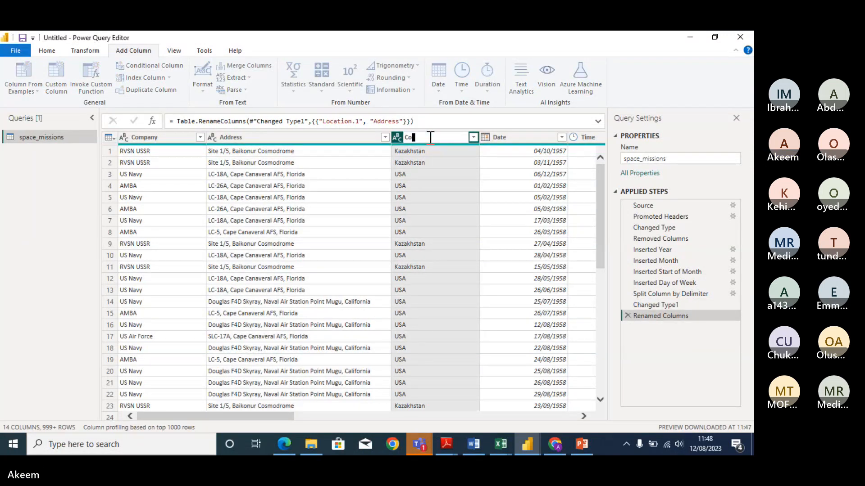
type("untry")
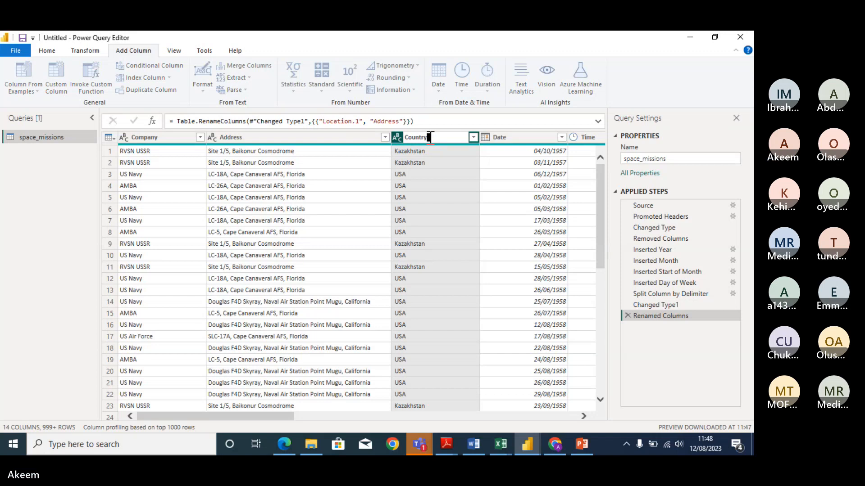
left_click(458, 172)
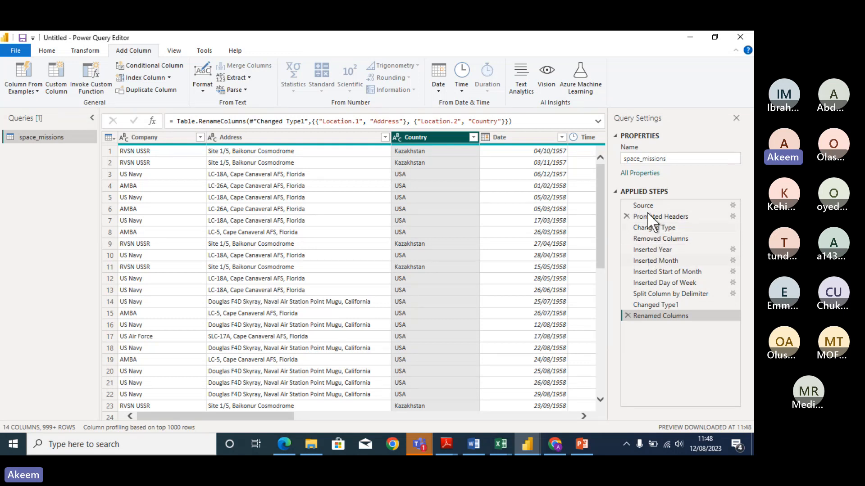
Step: Open the M code of the space_missions query in the Advanced Editor and go through it from the last line up to let
right_click(64, 136)
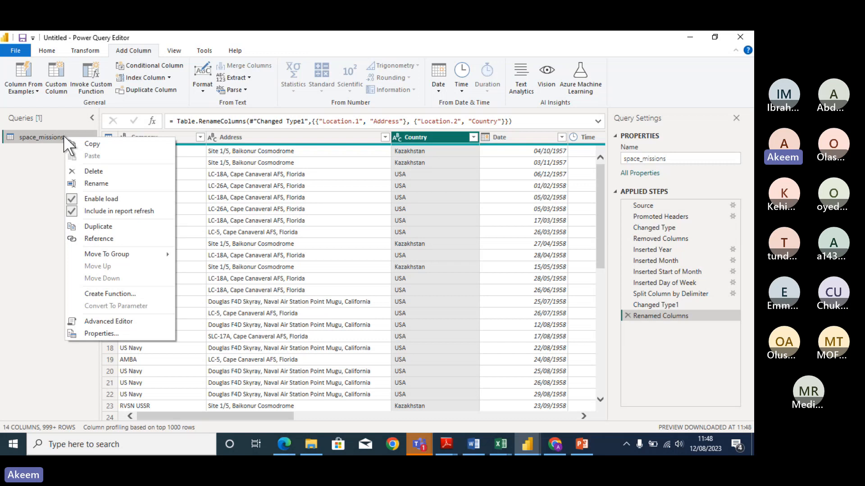
left_click(105, 320)
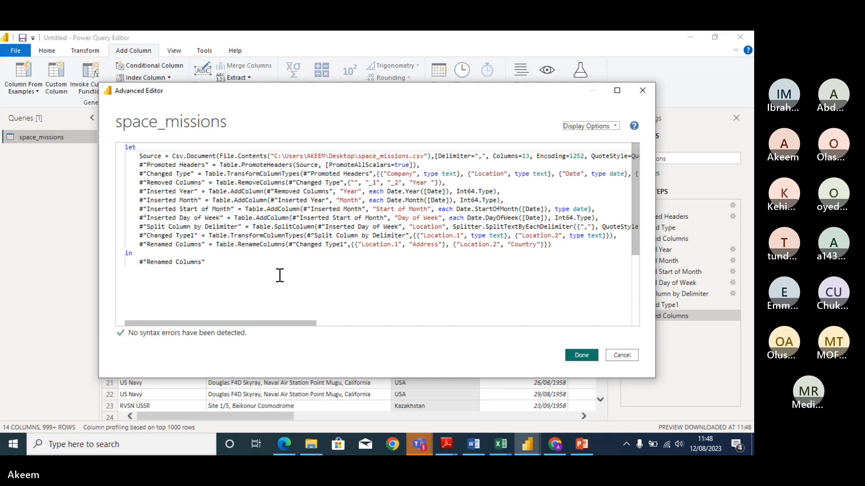
left_click(259, 269)
key("Up")
key("Up")
key("Up")
key("Up")
key("Up")
key("Up")
key("Up")
key("Up")
key("Up")
key("Up")
key("Up")
key("Up")
key("Up")
key("Up")
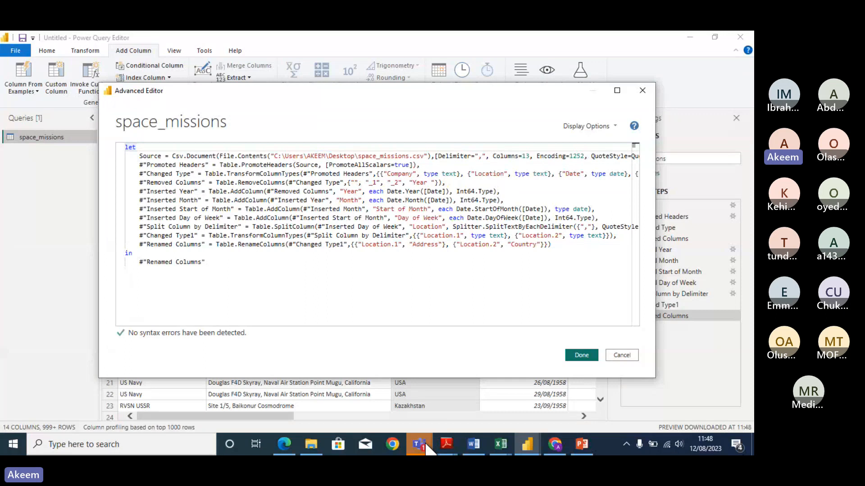
Step: Switch to the Teams meeting, admit the waiting lobby guest, and minimize the meeting window to return to the query code
mouse_move(427, 445)
left_click(430, 400)
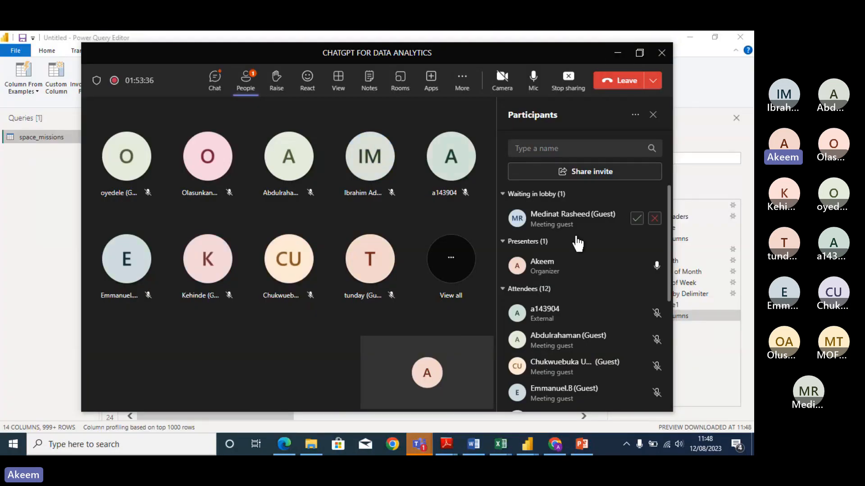
left_click(636, 219)
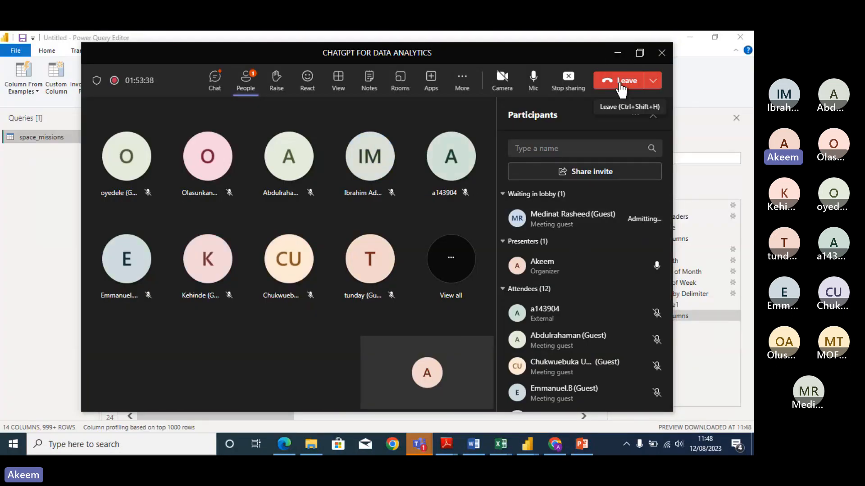
left_click(617, 53)
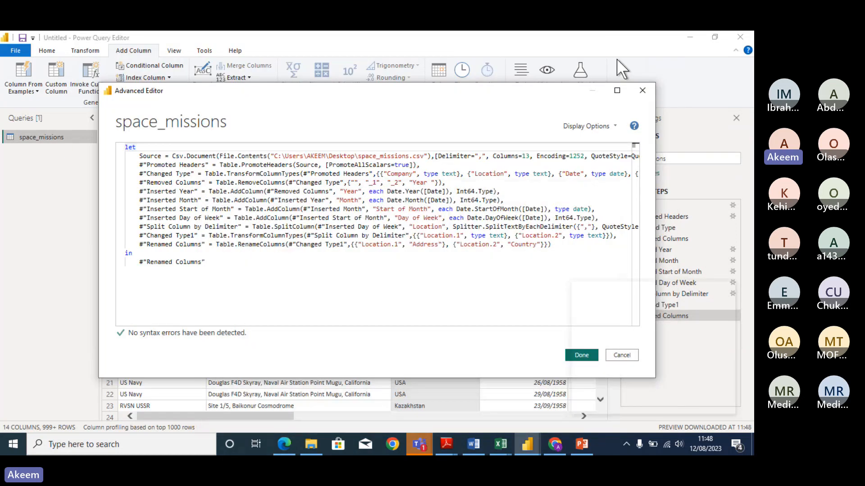
Step: Switch to the ChatGPT conversation in Chrome and start a new message with "ca"
left_click(553, 451)
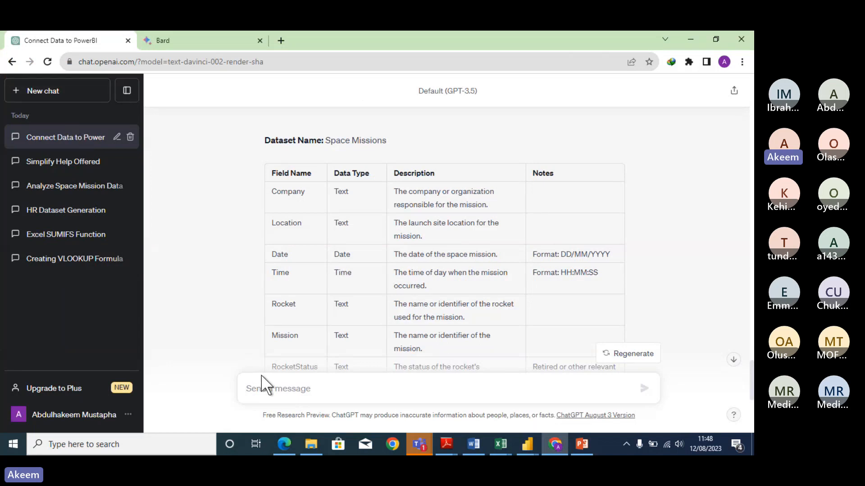
left_click(270, 392)
left_click(295, 390)
type("ca")
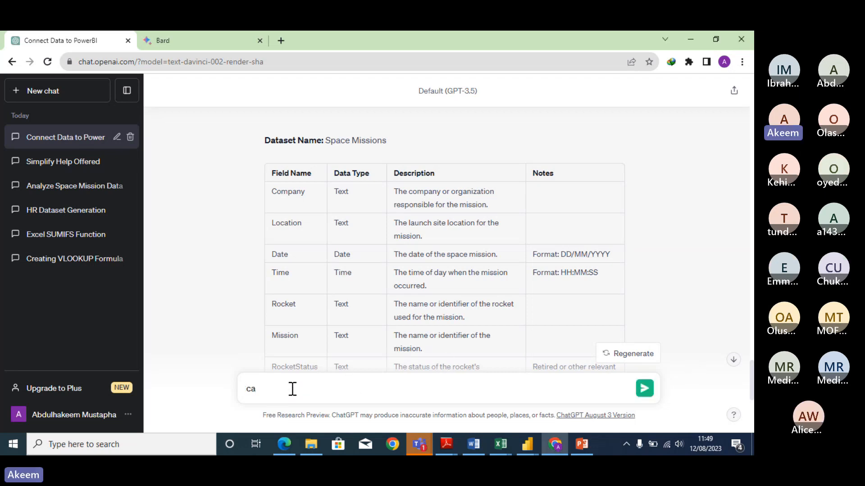
Step: Send the prompt "can you help me to comment my m-code in Power BI" and go to the end of the reply
type("n you help")
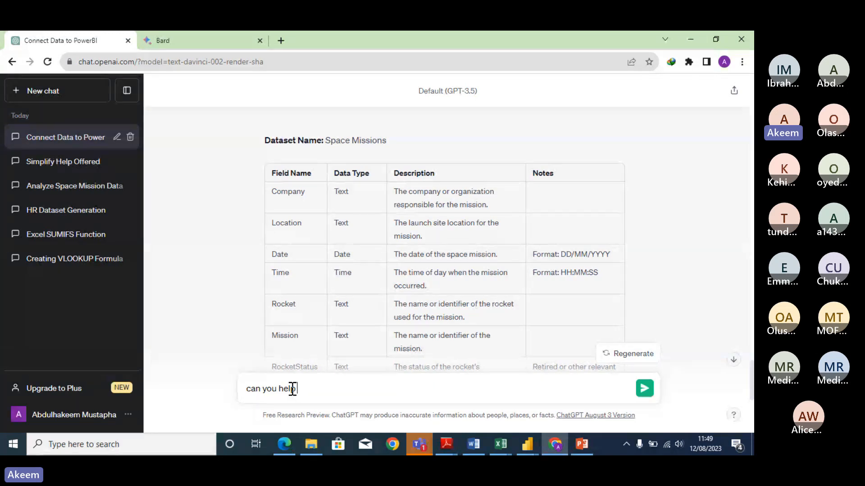
type("me with")
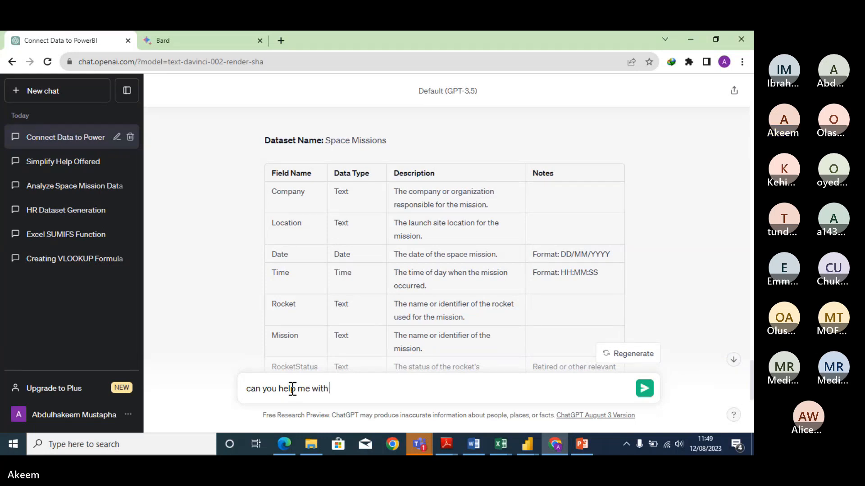
key("BackSpace")
key("BackSpace")
key("BackSpace")
key("BackSpace")
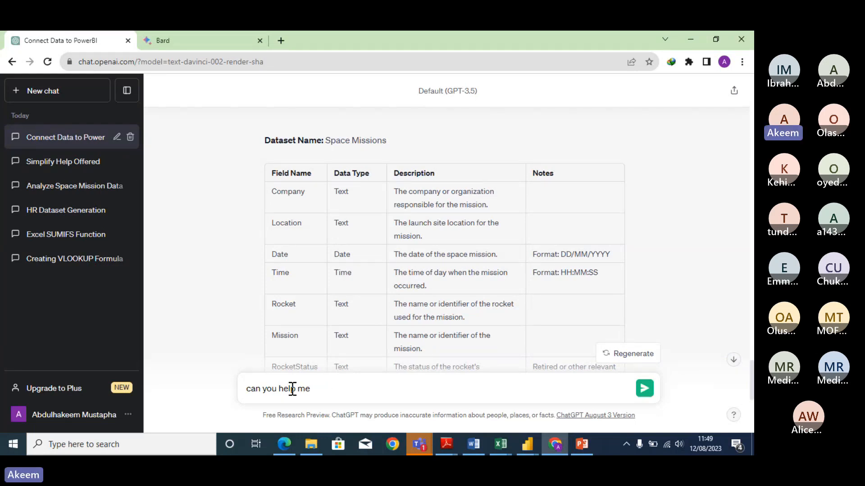
type("to c")
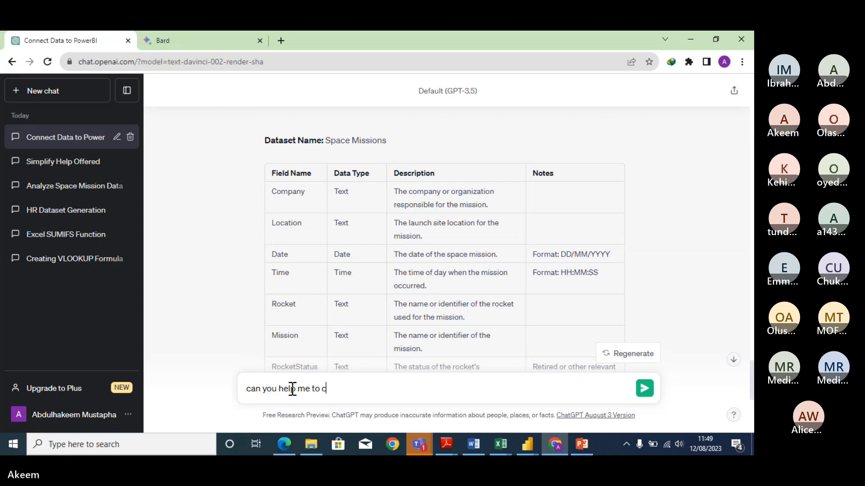
type("omment")
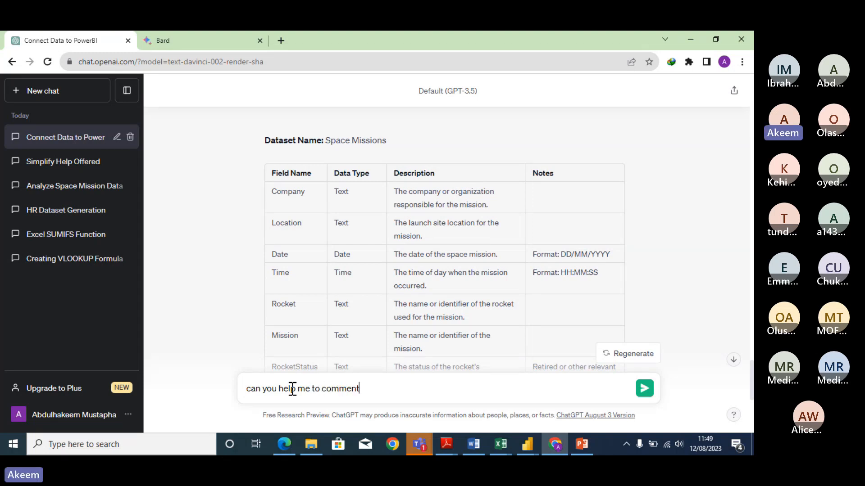
type(" my ")
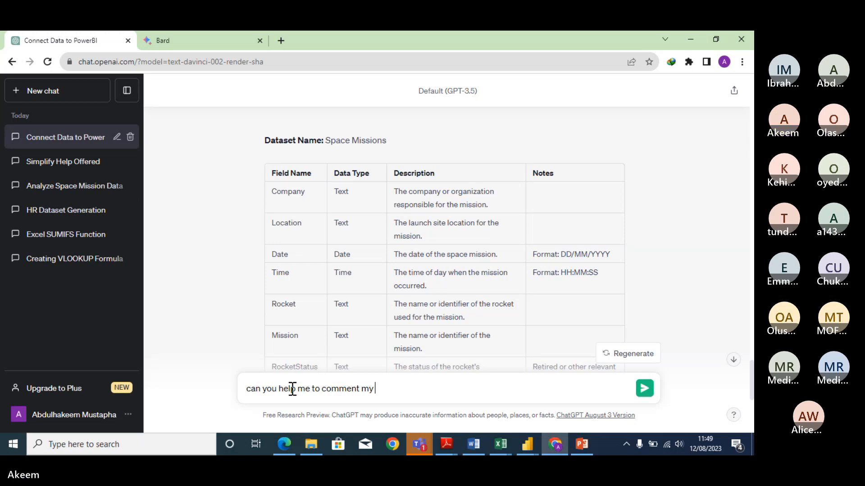
type("m-code in")
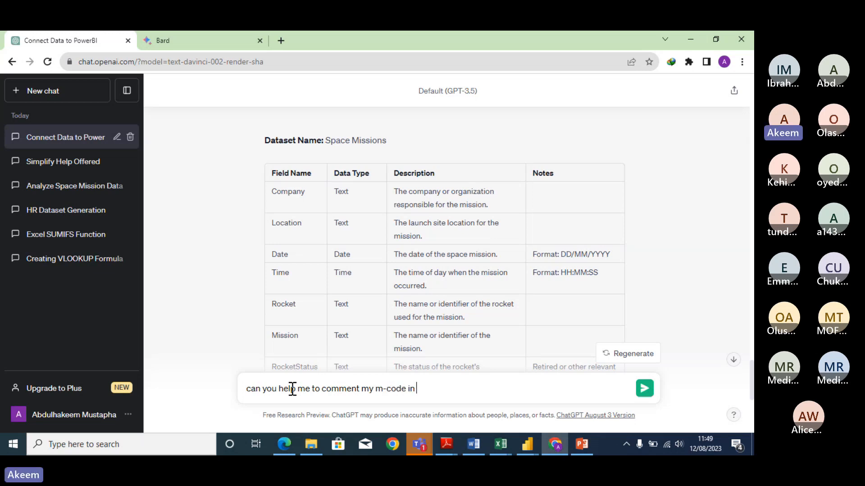
type(" Power ")
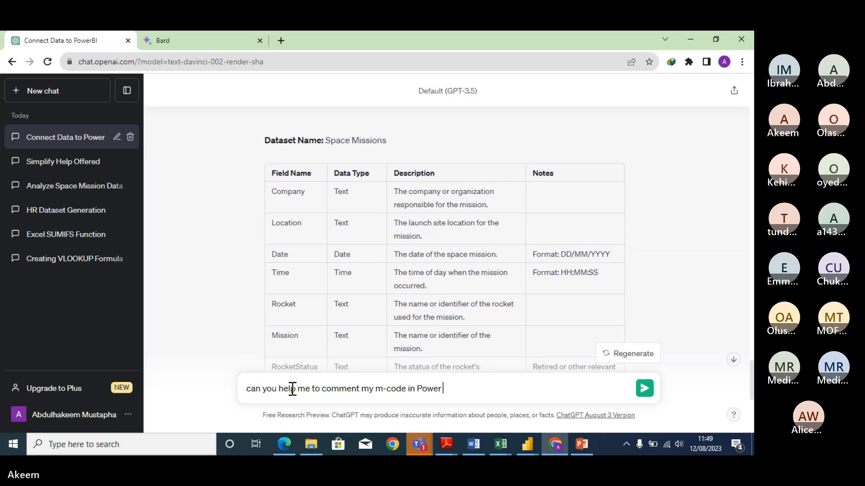
type("BI")
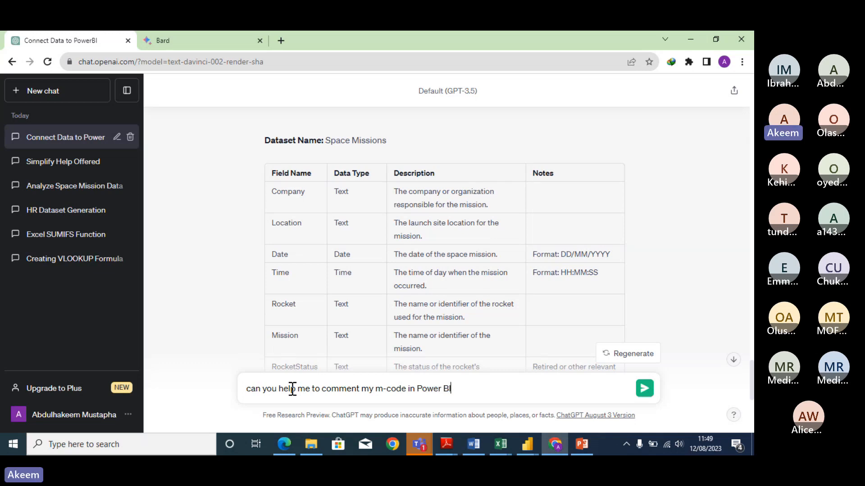
key("Return")
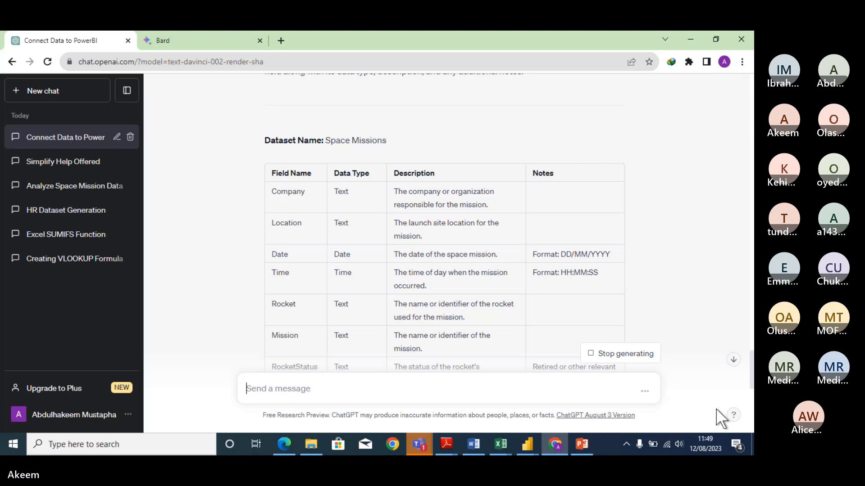
left_click(733, 361)
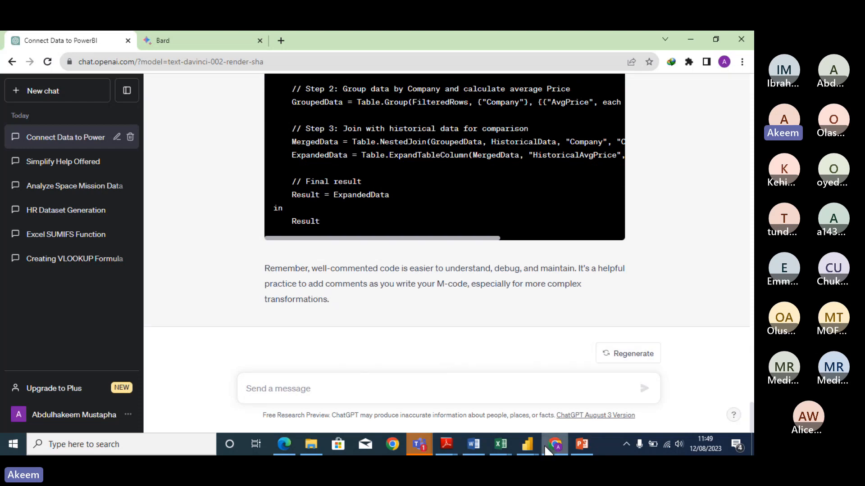
Step: Switch to Power BI's Advanced Editor and copy the entire M code of the space_missions query
mouse_move(527, 444)
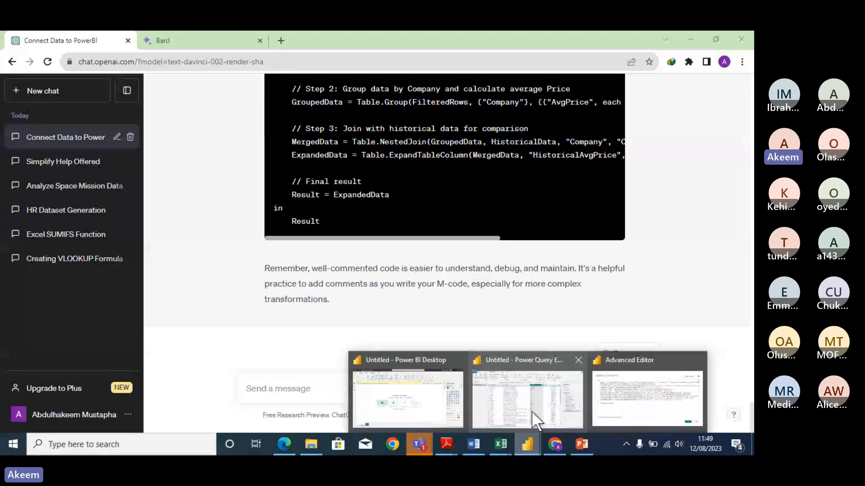
left_click(658, 396)
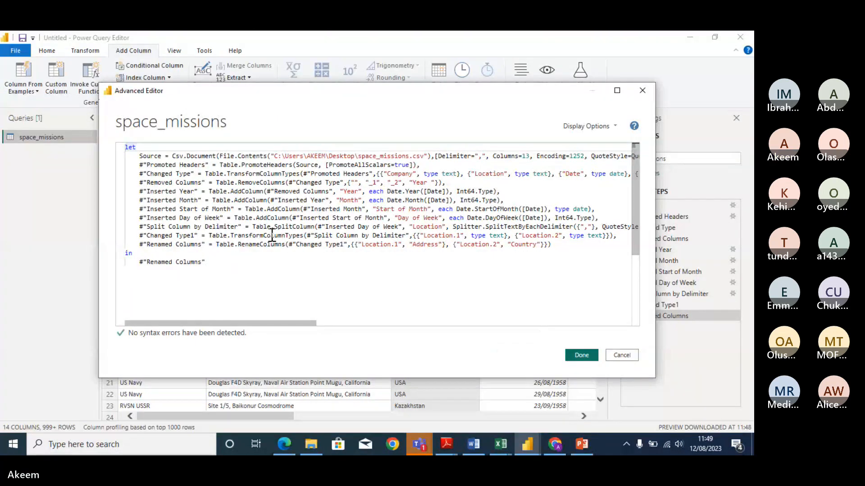
key("ctrl+a")
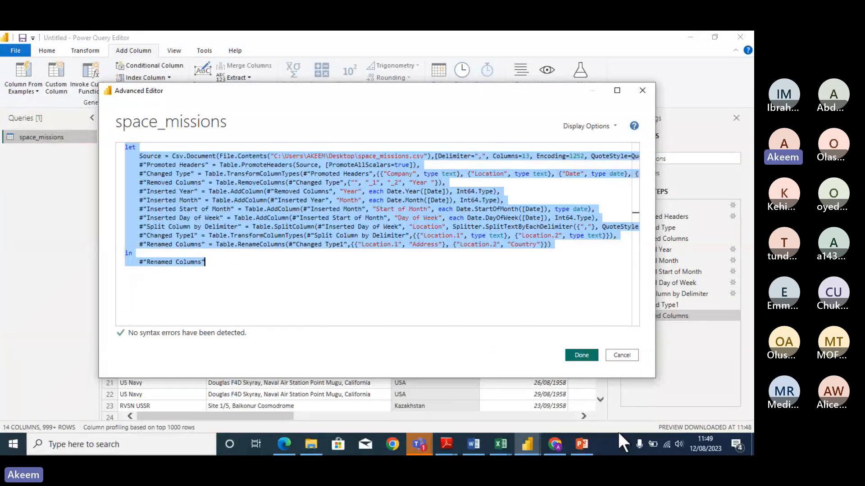
Step: Switch back to ChatGPT and send "here is my m-code" followed by the copied space_missions query code
left_click(559, 446)
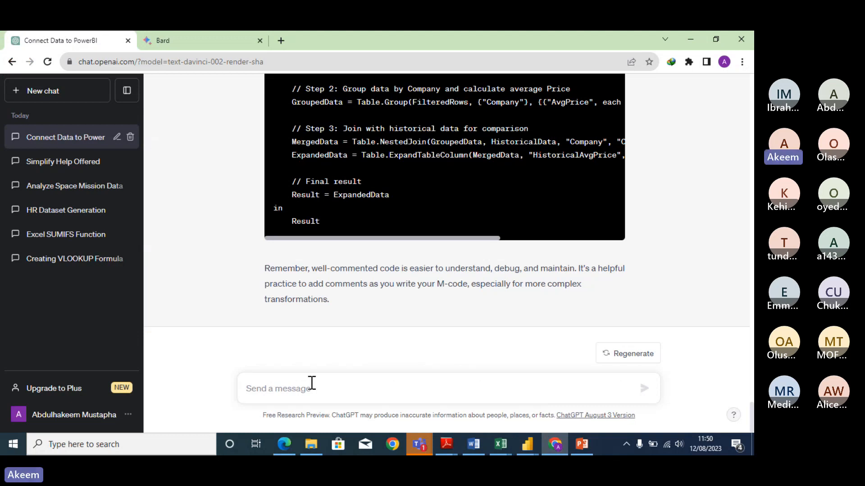
type("here i")
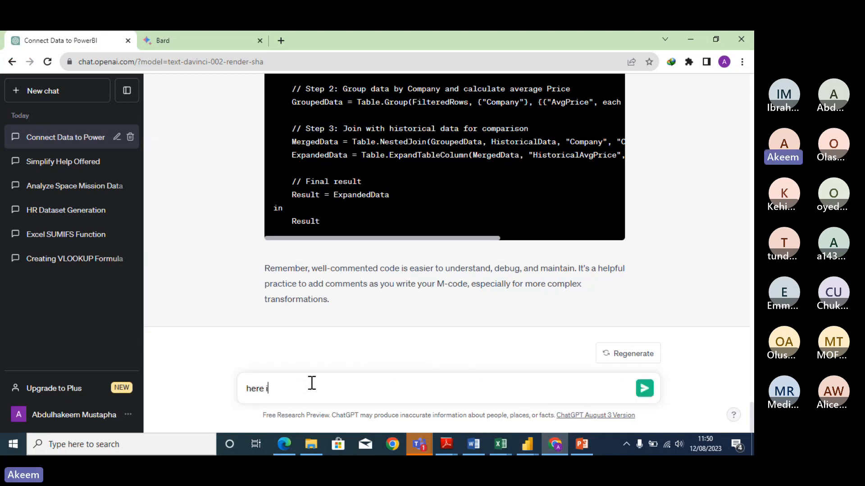
type("s our")
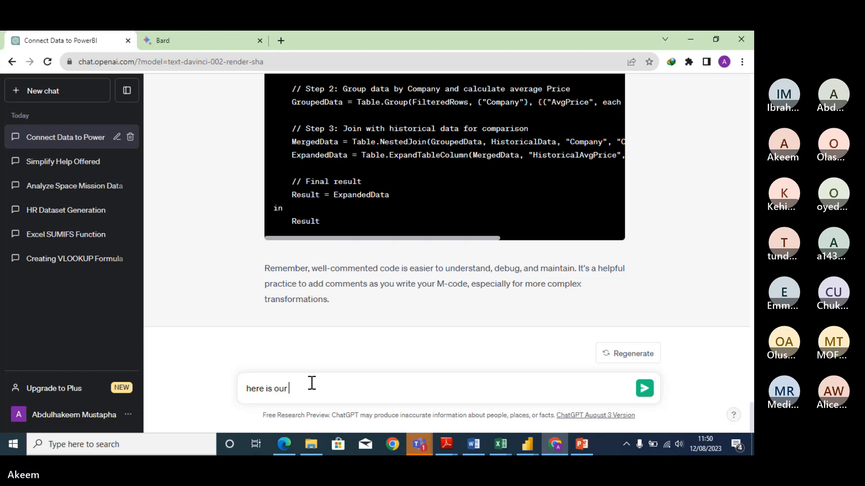
key("BackSpace")
key("BackSpace")
key("BackSpace")
type("my m-c")
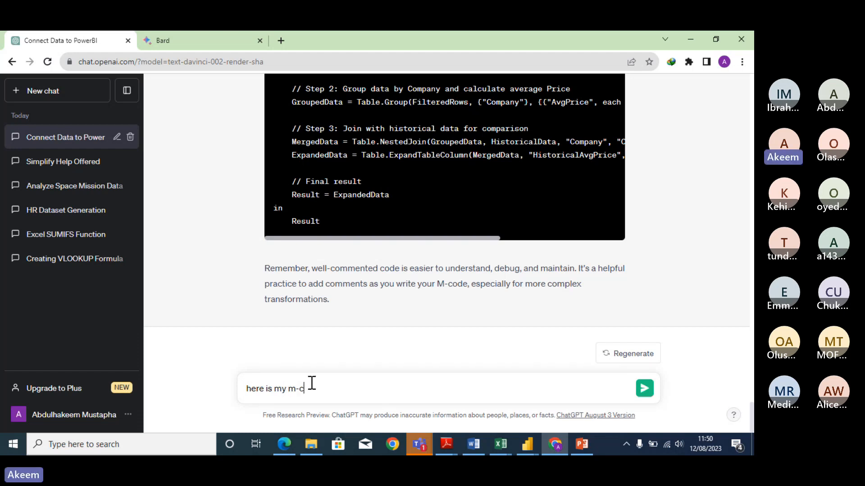
type("ode")
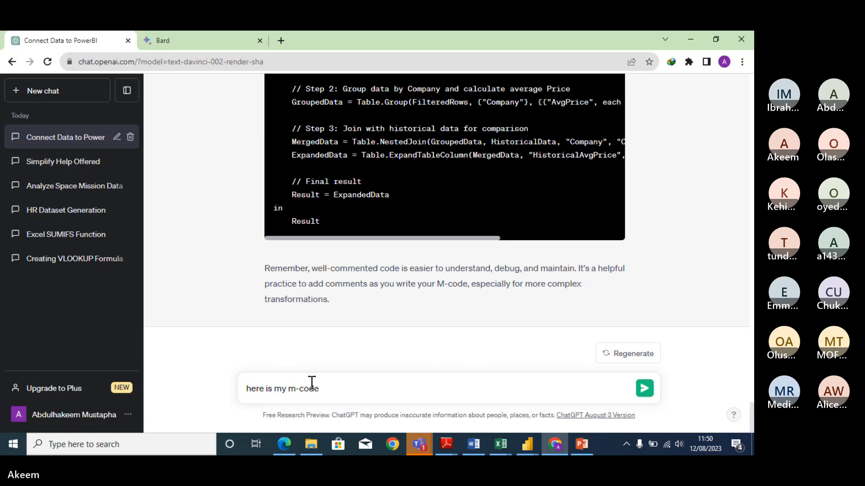
key("ctrl+v")
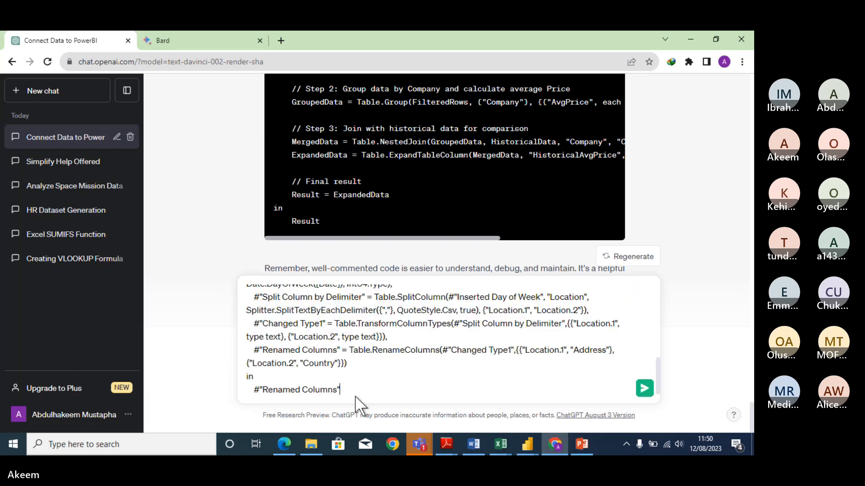
left_click(643, 392)
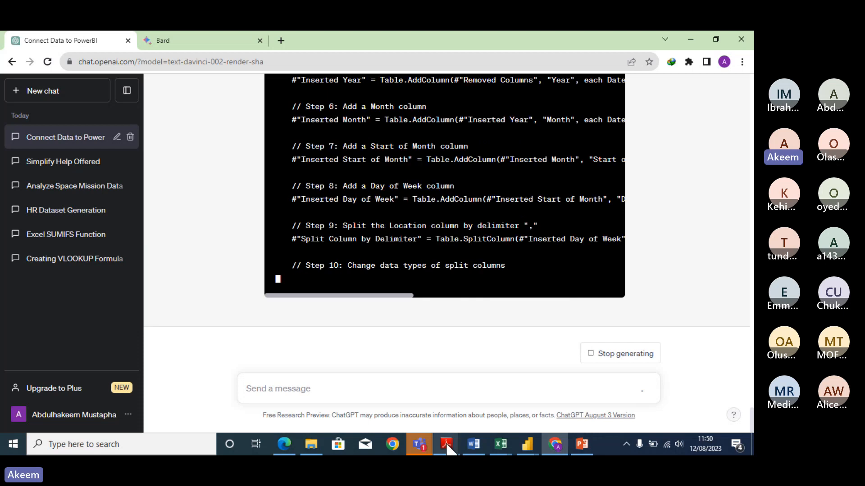
Step: Switch to the Teams meeting "CHATGPT FOR DATA ANALYTICS", admit the guest waiting in the lobby, and minimize the meeting window
mouse_move(420, 444)
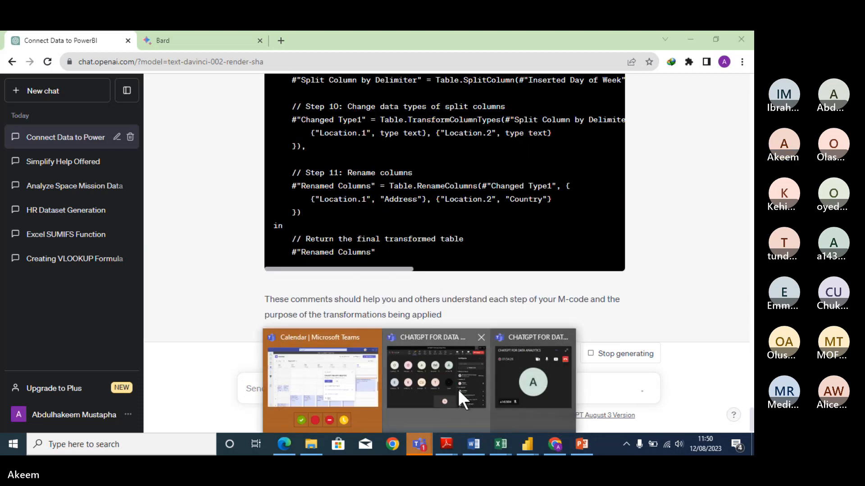
left_click(458, 387)
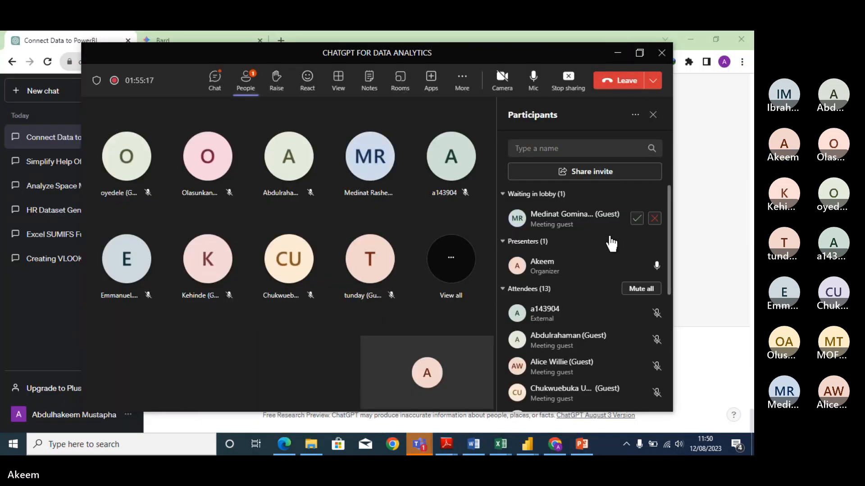
left_click(636, 219)
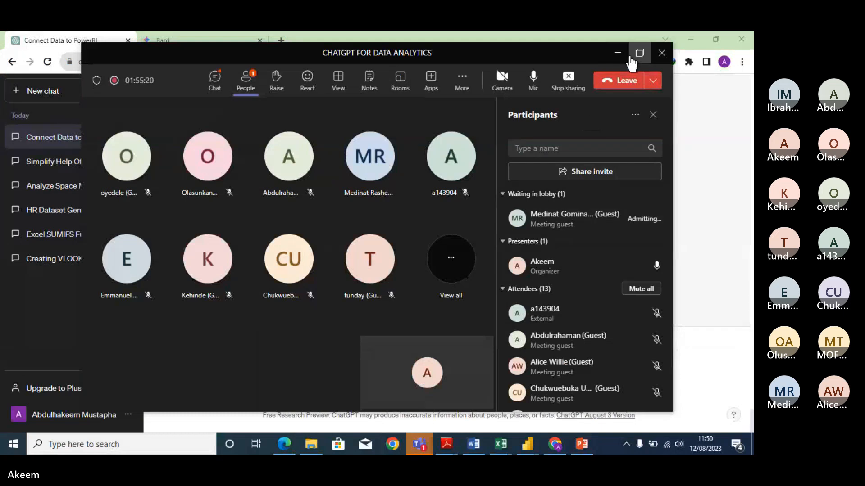
left_click(618, 53)
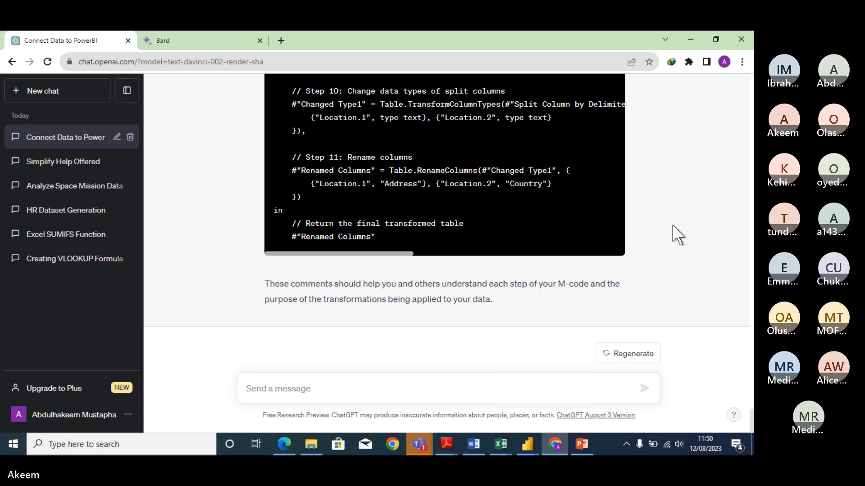
Step: Examine the commented M code in the reply from Step 1 through the final transformed table
scroll(672, 224, "up", 1)
scroll(673, 226, "up", 8)
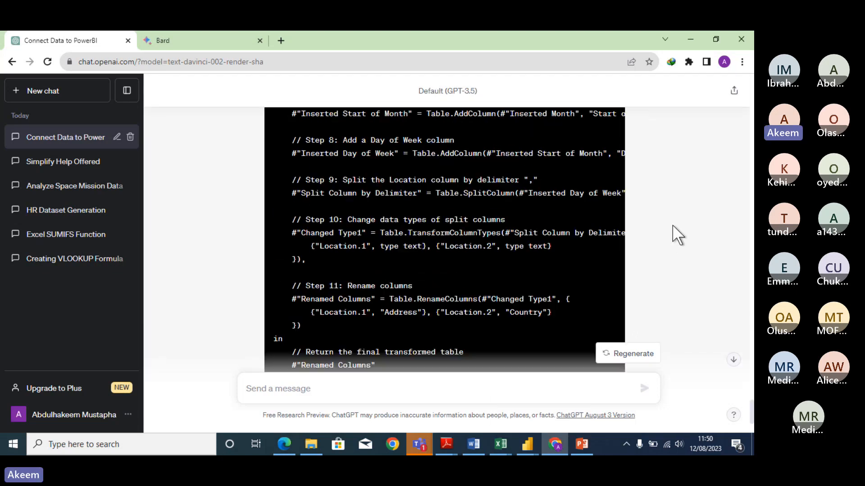
scroll(672, 224, "up", 3)
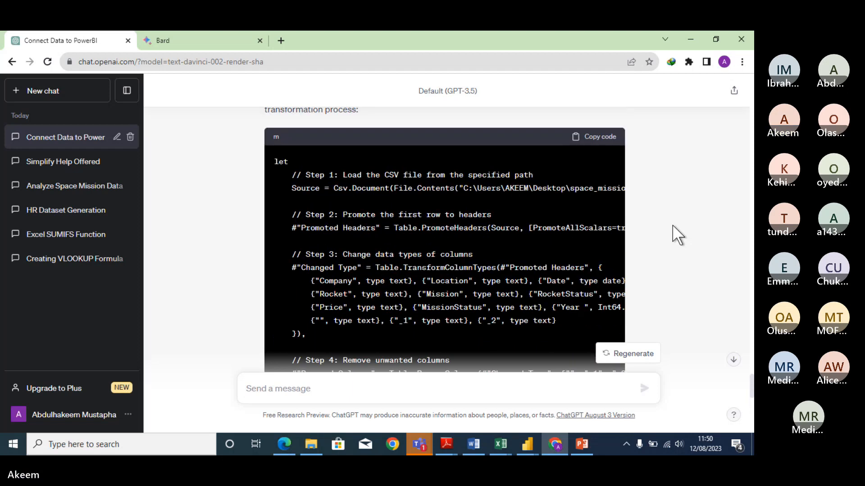
scroll(672, 224, "down", 1)
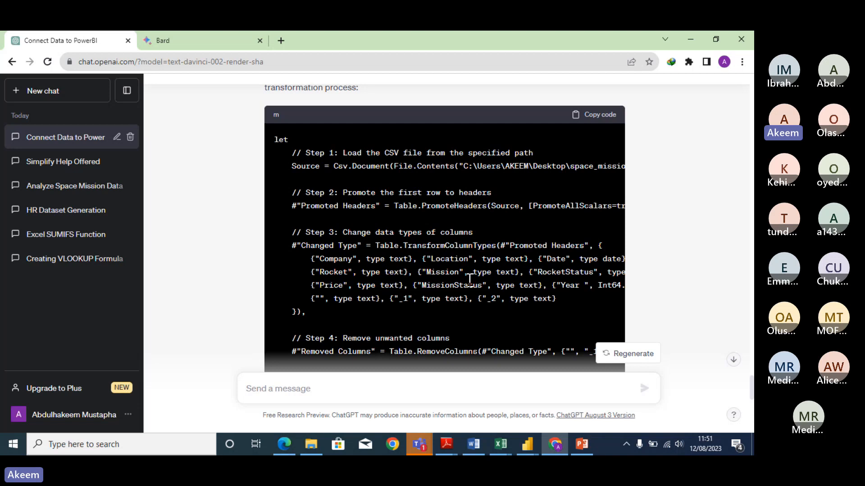
scroll(470, 279, "down", 4)
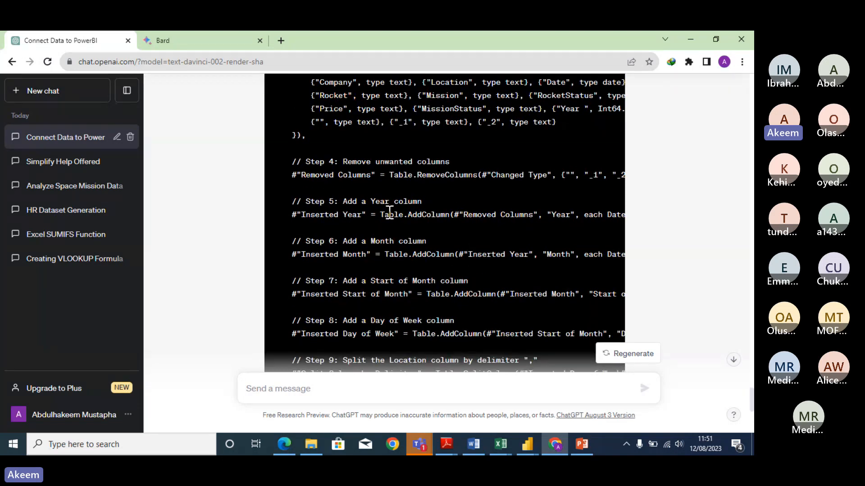
scroll(389, 213, "down", 2)
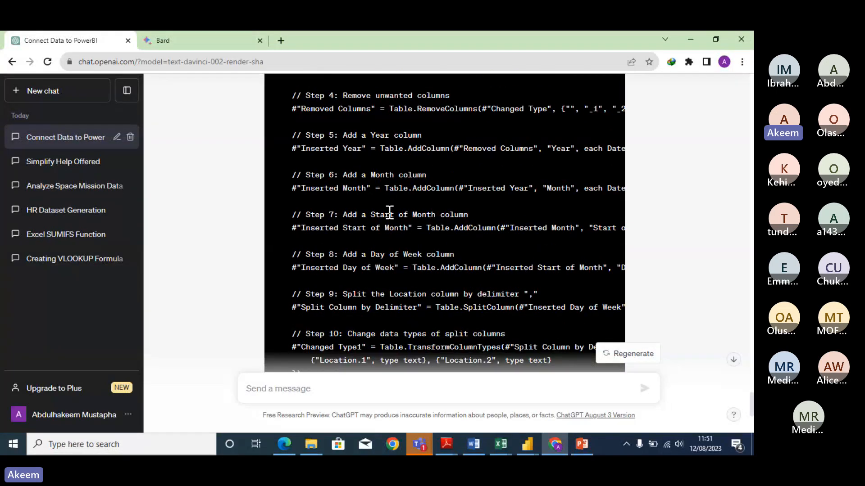
scroll(389, 211, "down", 1)
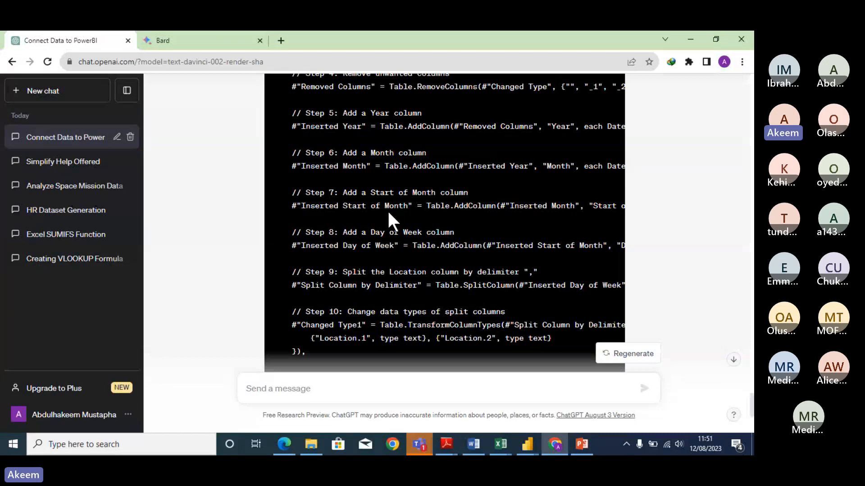
scroll(388, 221, "down", 3)
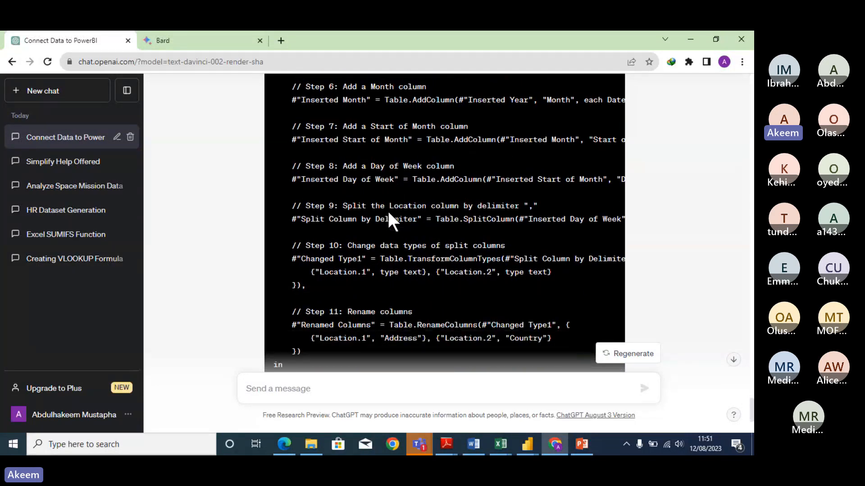
scroll(388, 214, "down", 2)
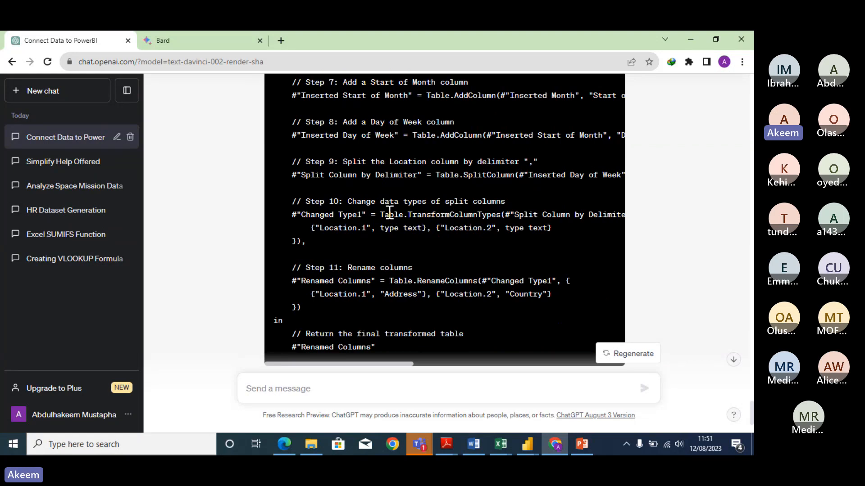
scroll(389, 212, "down", 2)
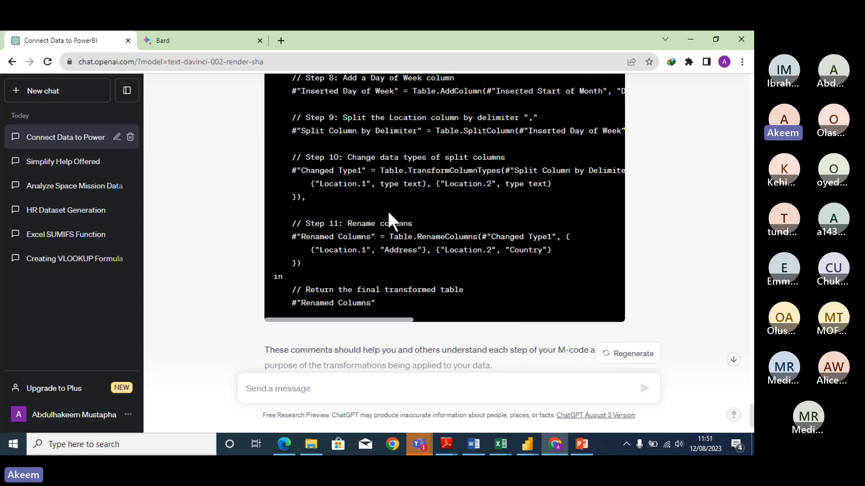
scroll(389, 214, "down", 1)
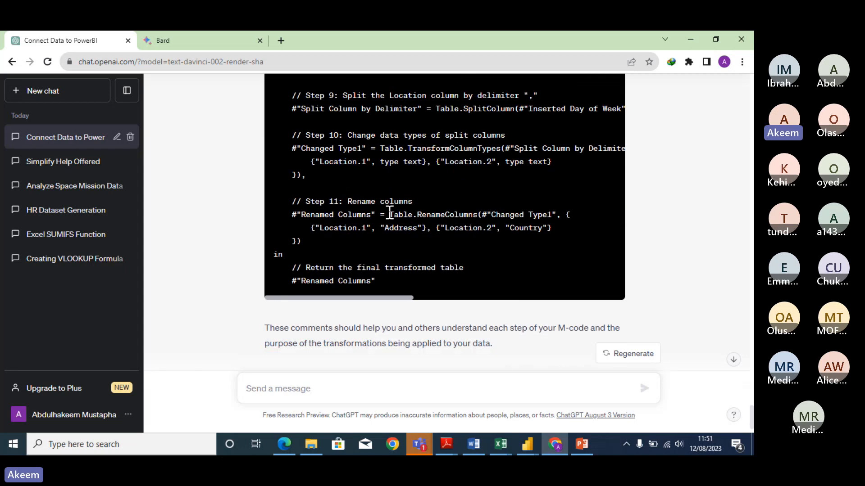
Step: Copy the complete commented M code from the reply's code block
scroll(390, 214, "down", 1)
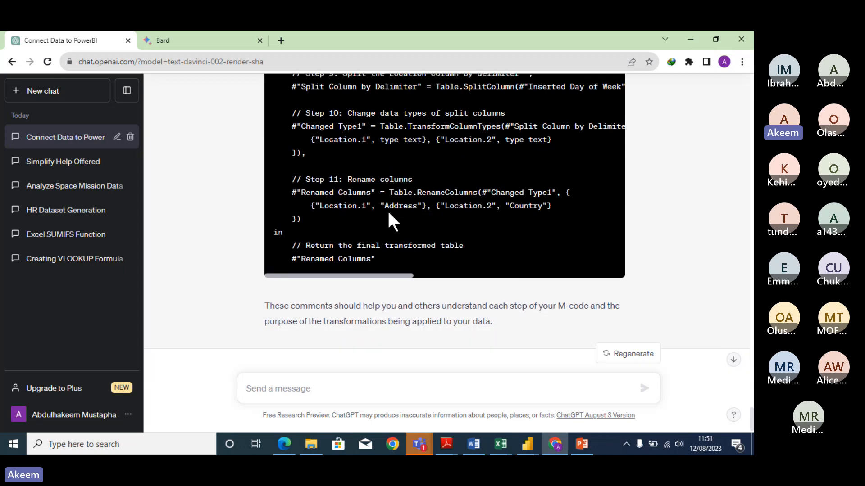
scroll(389, 216, "down", 1)
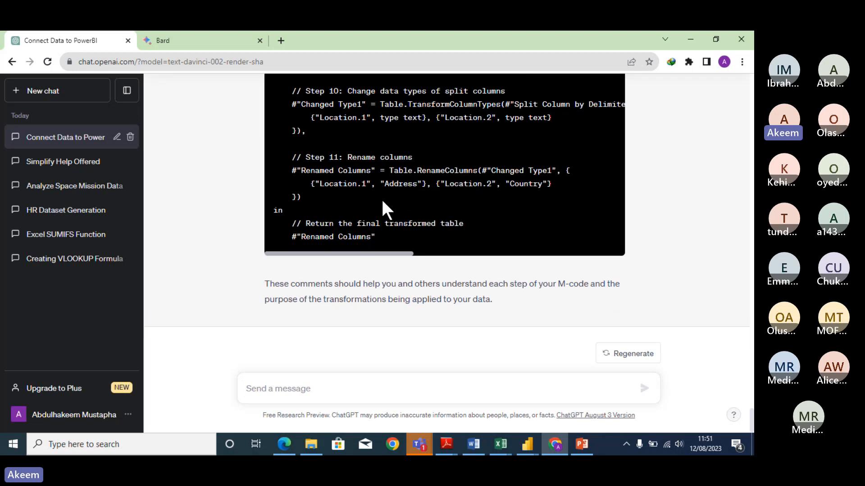
key("ctrl+a")
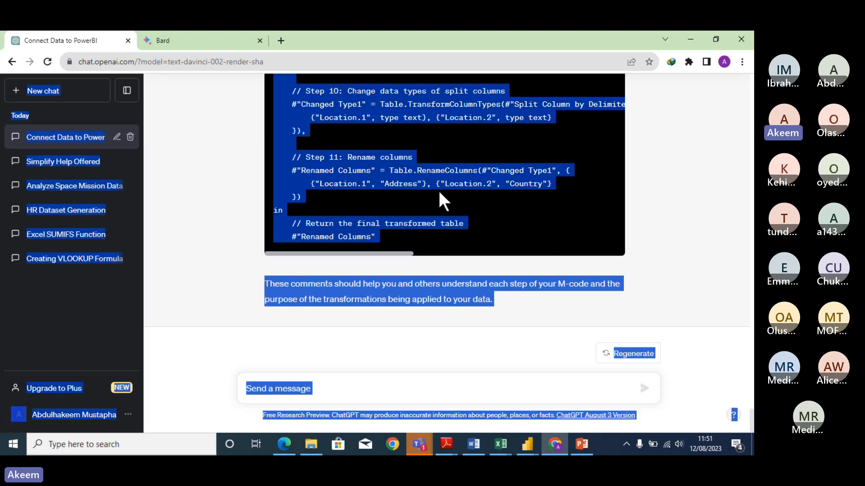
left_click(659, 221)
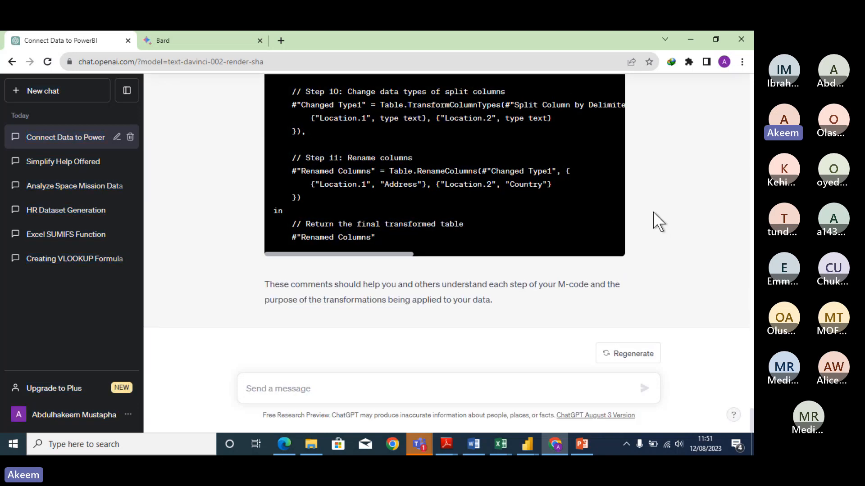
scroll(659, 220, "up", 5)
scroll(658, 221, "up", 7)
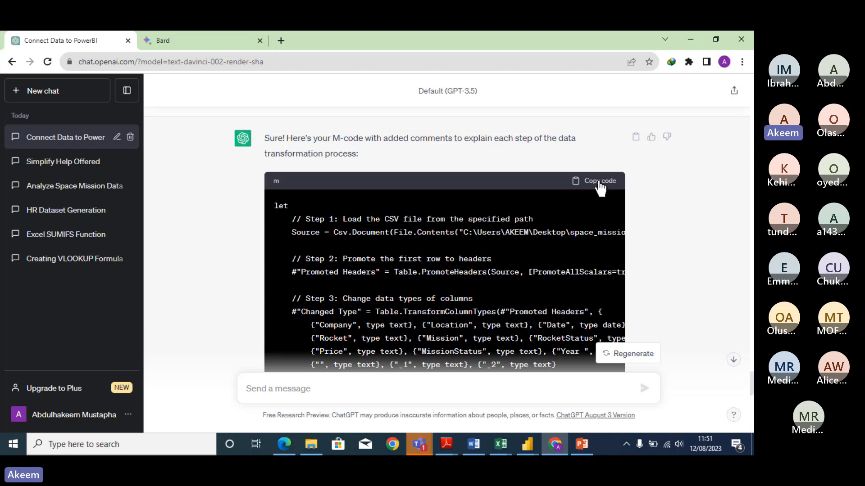
left_click(600, 183)
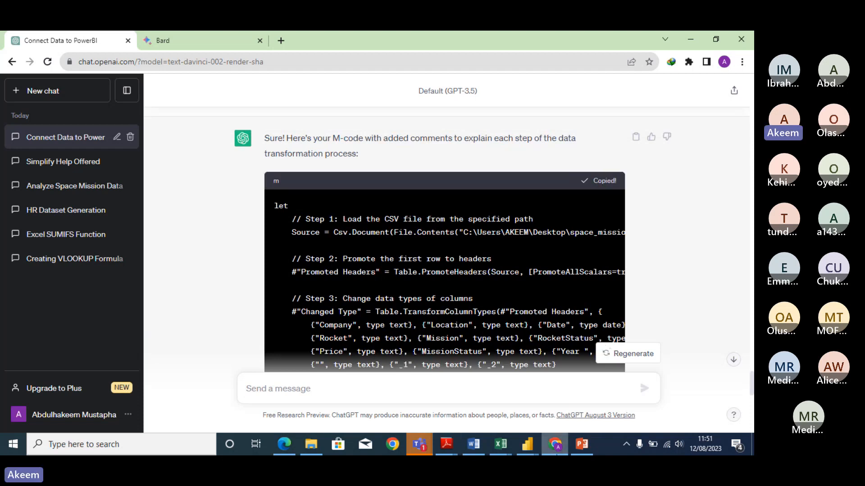
Step: Switch to Power BI's Advanced Editor and replace all of the space_missions code with the copied commented version
mouse_move(527, 443)
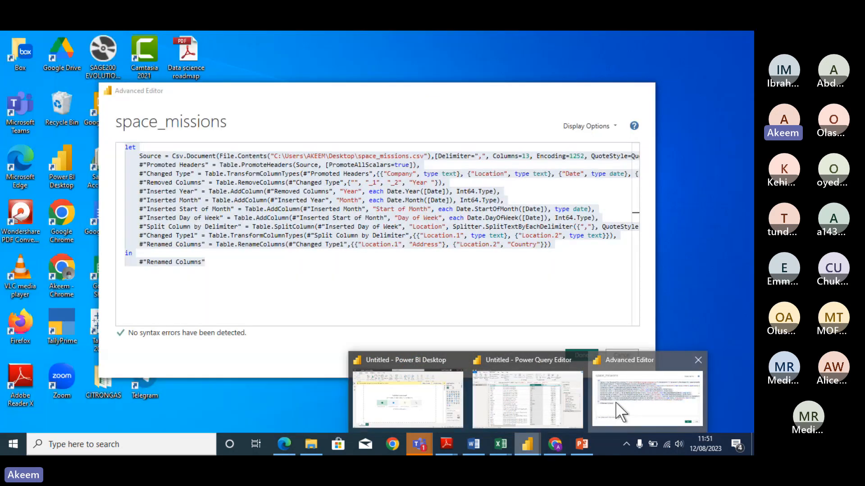
left_click(615, 401)
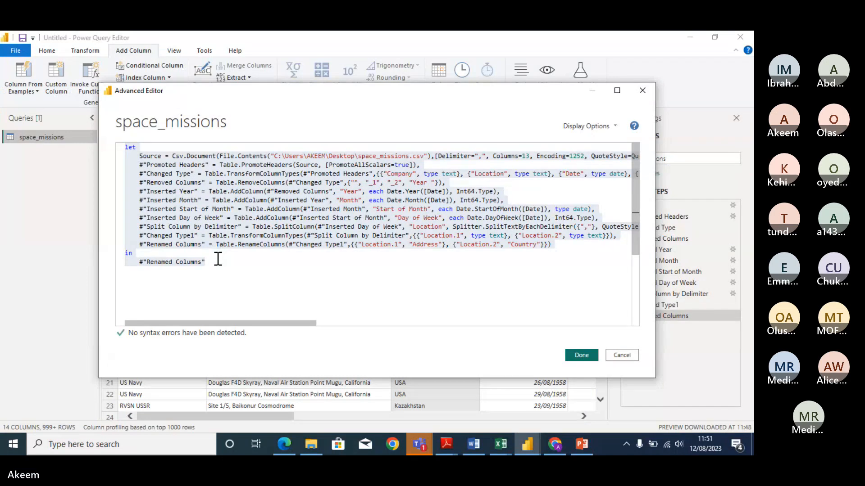
left_click_drag(218, 259, 123, 150)
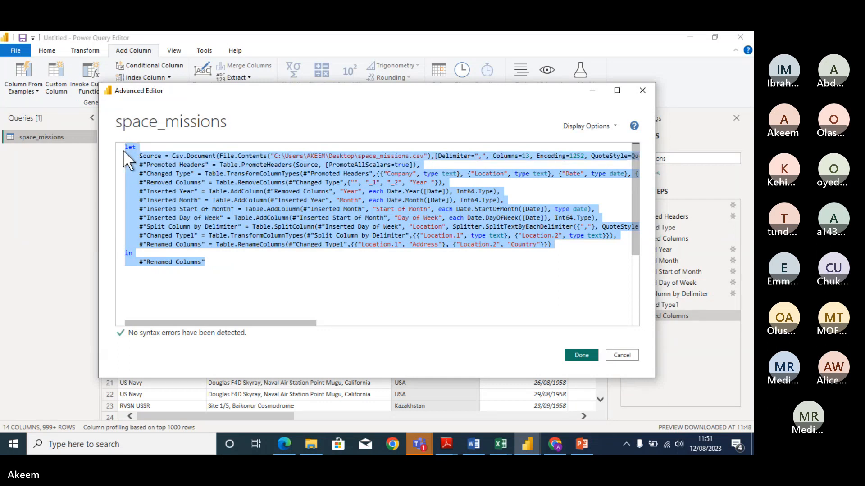
key("Delete")
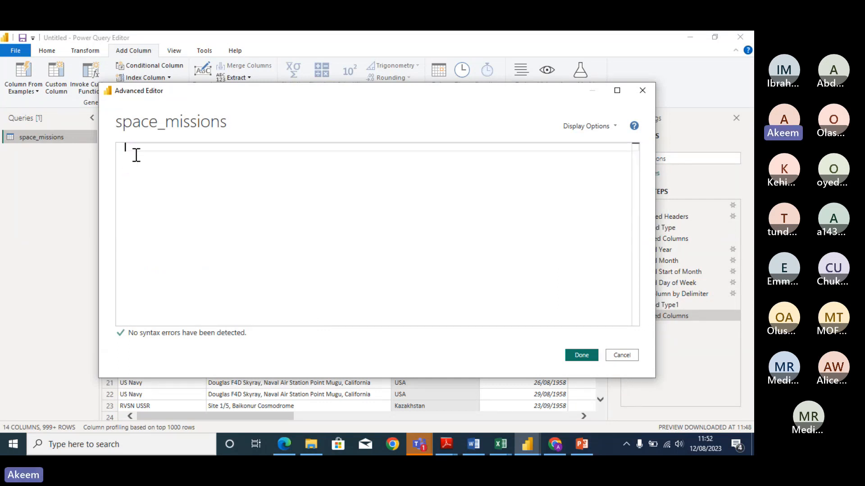
key("ctrl+v")
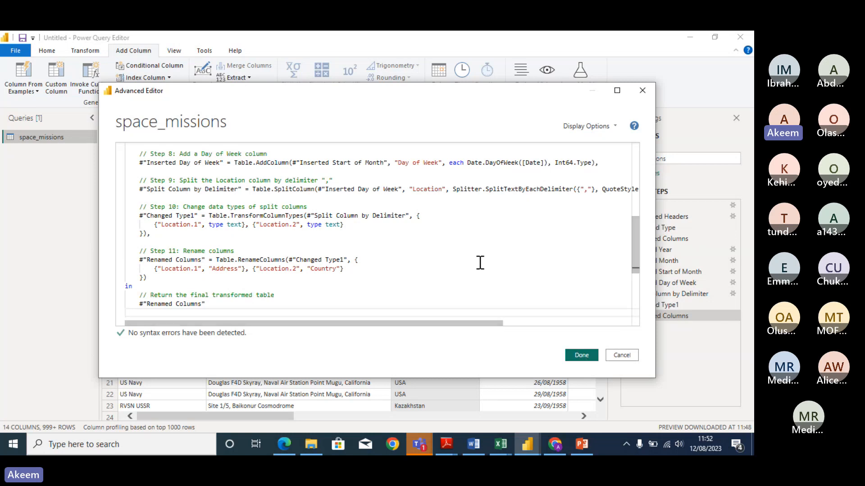
Step: Look over the pasted comments around Step 11 and apply the new code to the space_missions query
left_click(415, 258)
key("Up")
key("Up")
key("Up")
key("Up")
key("Up")
key("Up")
key("Up")
key("Up")
key("Up")
key("Up")
key("Up")
key("Up")
key("Up")
key("Up")
key("Up")
key("Up")
key("Up")
key("Up")
key("Up")
key("Up")
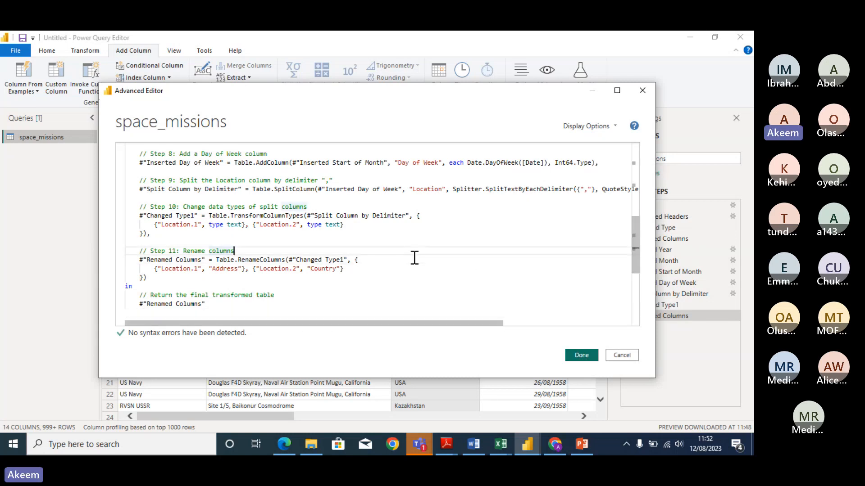
left_click(583, 355)
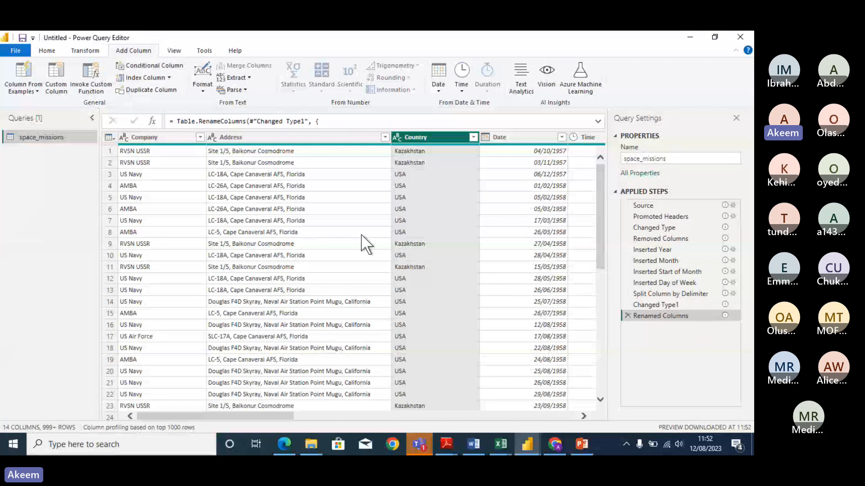
Step: Examine the applied steps' descriptions and the Step 1 to Step 4 comments in the space_missions Advanced Editor, closing the editor without edits
left_click(541, 277)
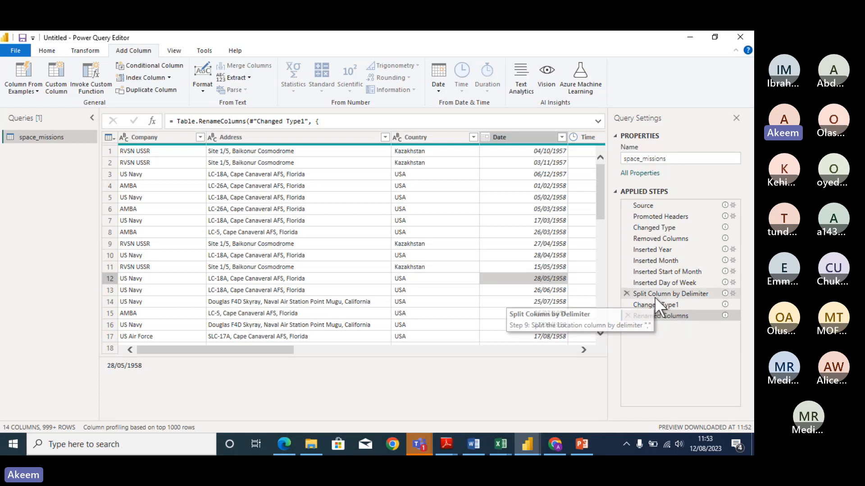
left_click_drag(471, 357, 478, 404)
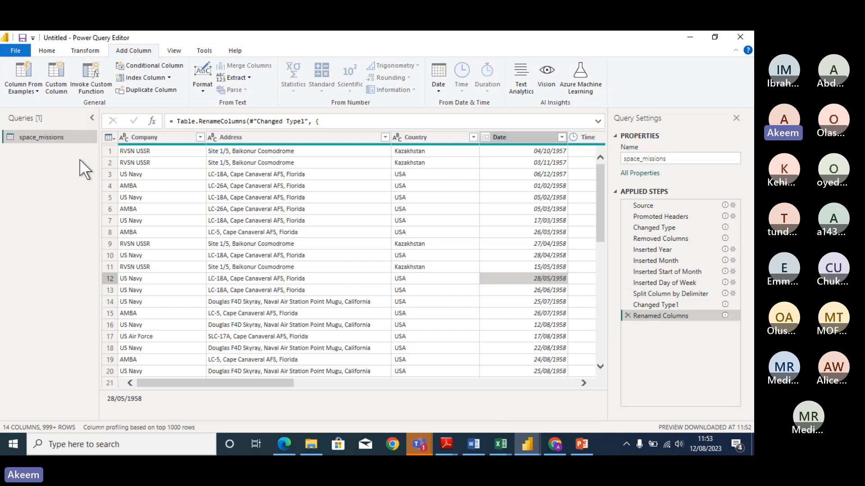
right_click(56, 136)
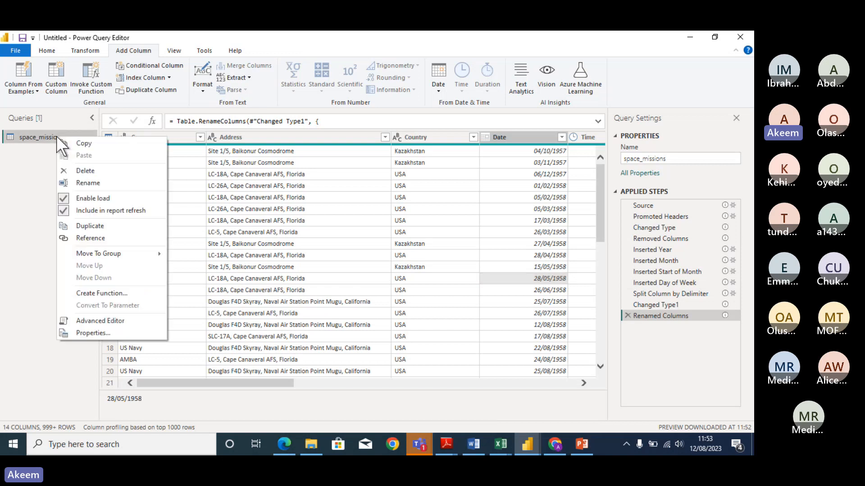
left_click(96, 319)
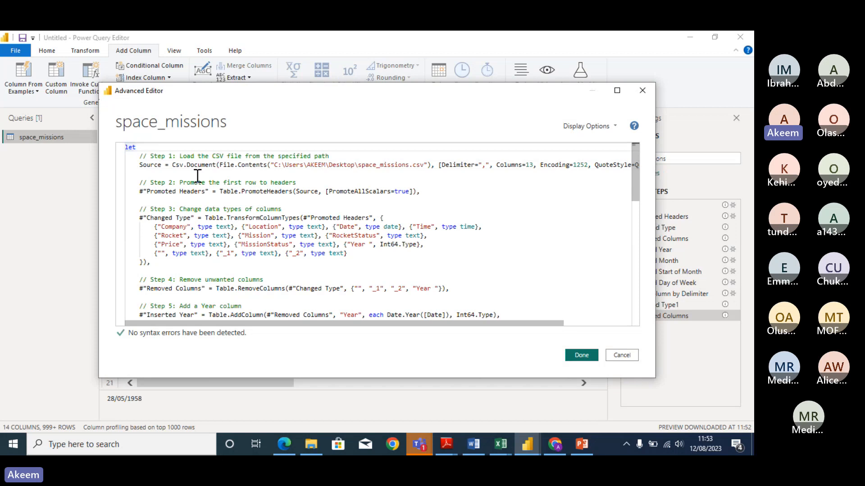
left_click(150, 157)
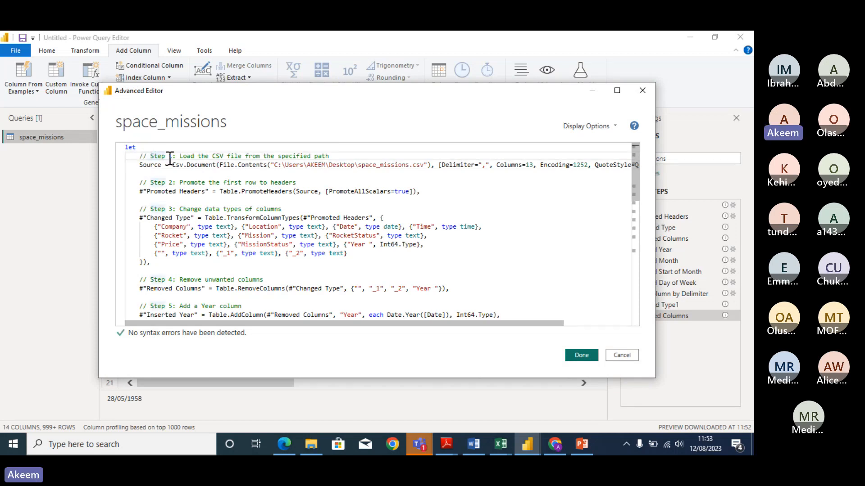
left_click_drag(343, 158, 134, 159)
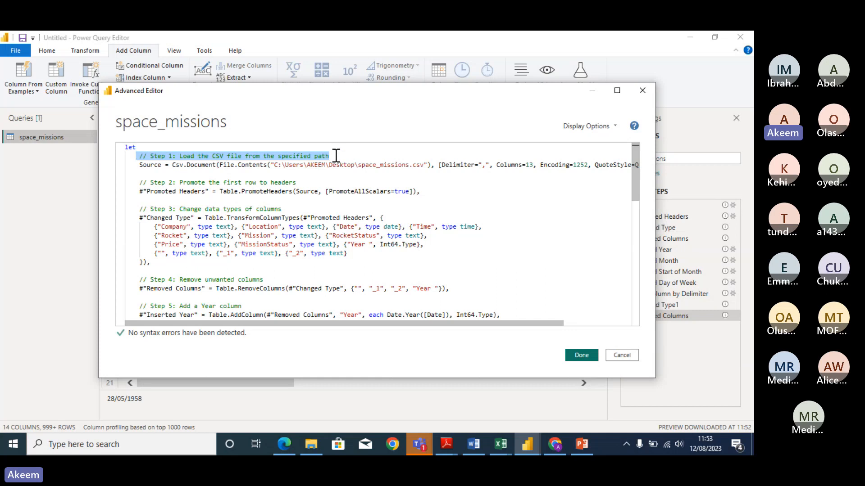
left_click_drag(316, 183, 115, 179)
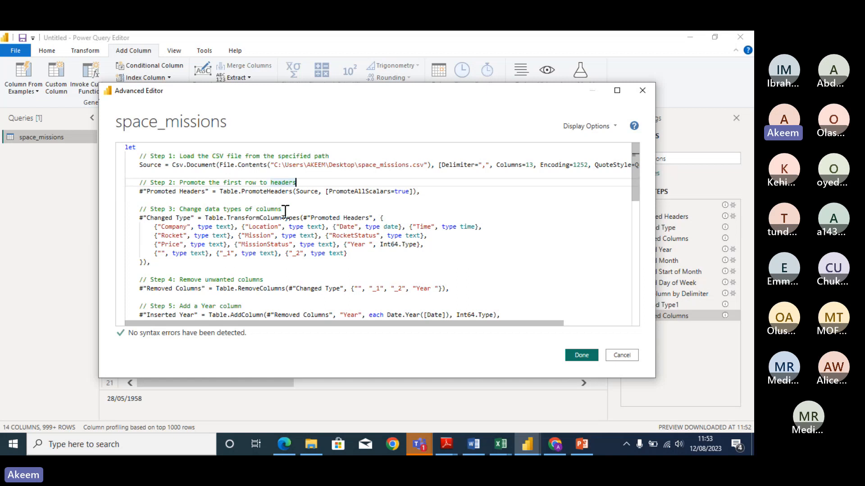
left_click_drag(282, 210, 143, 209)
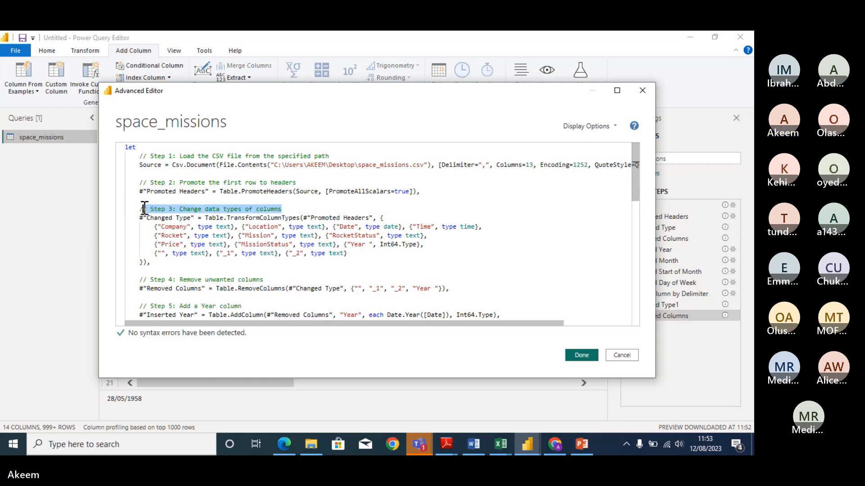
left_click_drag(266, 280, 143, 279)
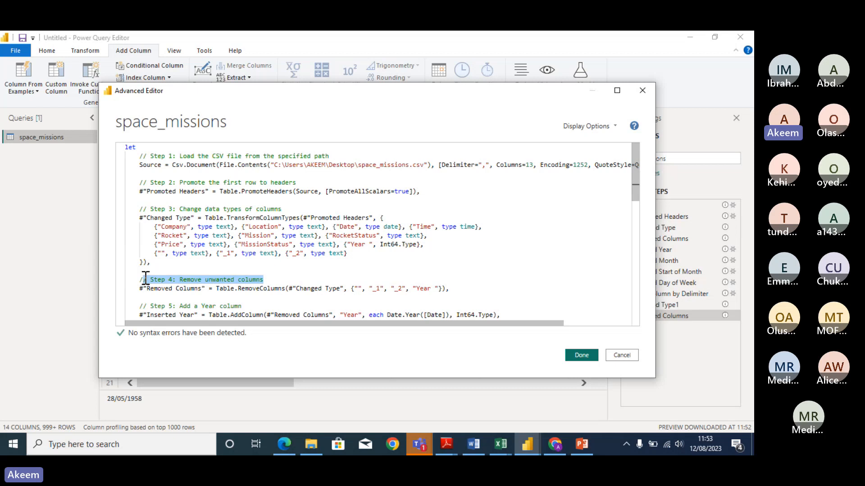
left_click(642, 89)
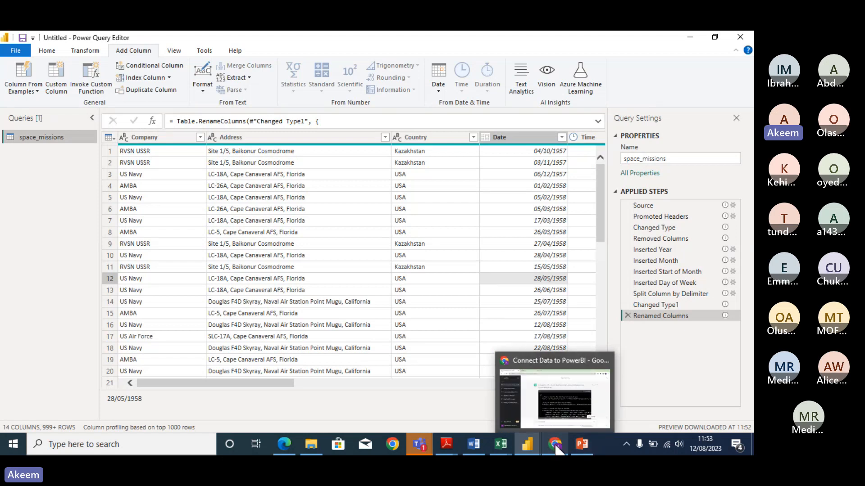
Step: Switch to PowerPoint, review the Power BI topics on the "Common Use Cases" slide, and minimize the presentation
left_click(581, 448)
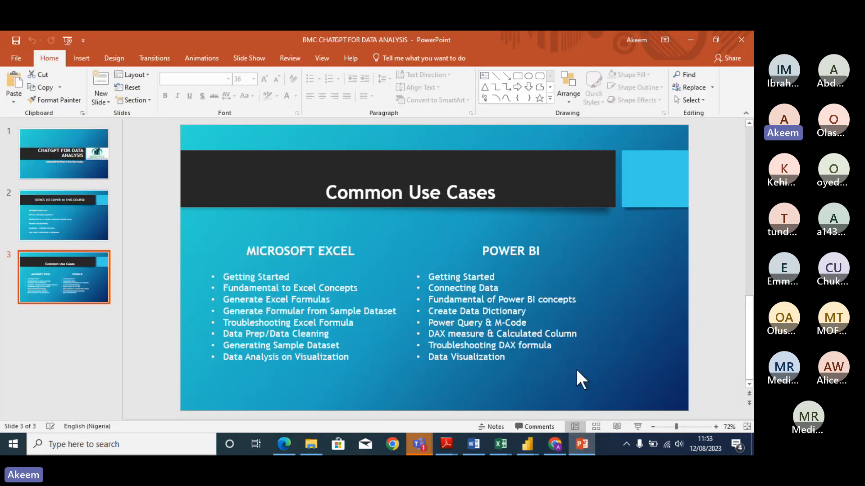
left_click(577, 371)
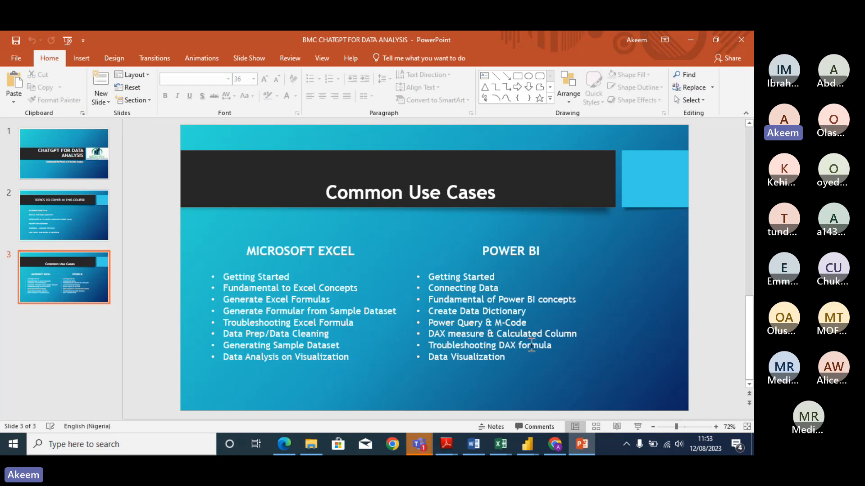
left_click(561, 346)
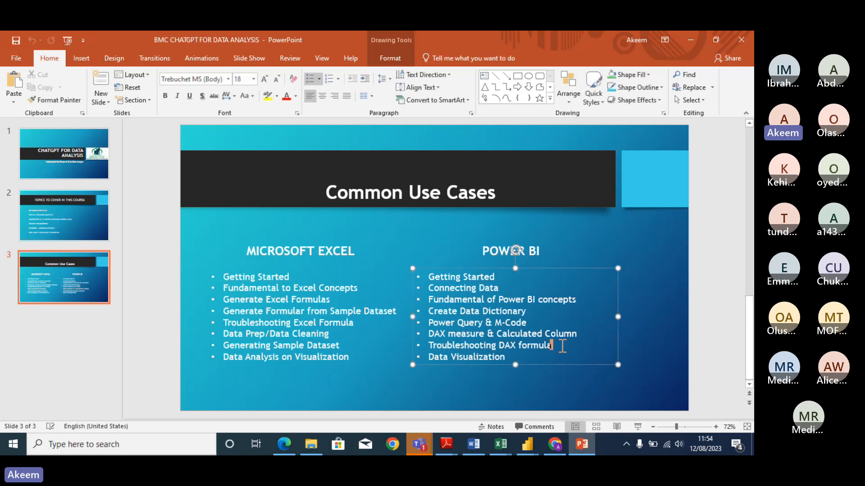
left_click(652, 304)
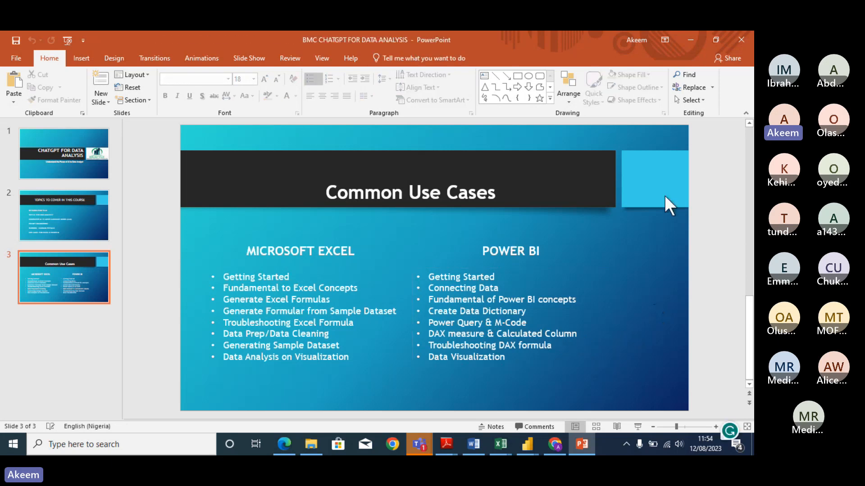
left_click(689, 40)
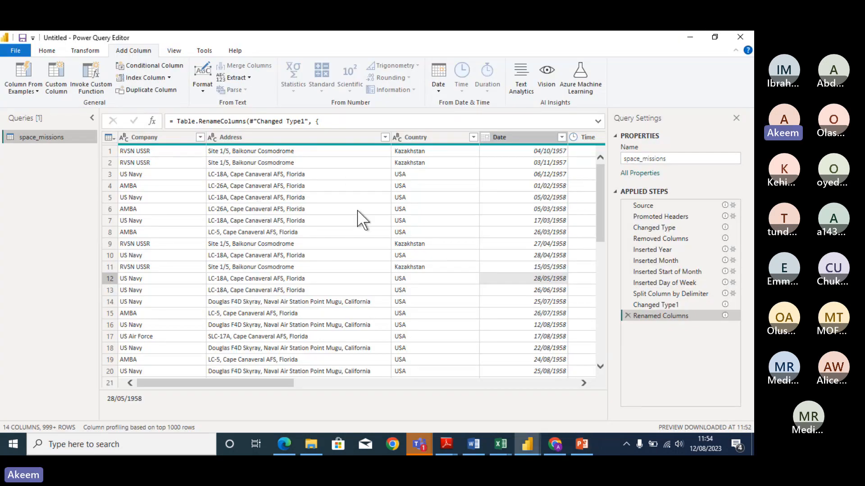
Step: Close the Power Query Editor and apply the space_missions query changes to the data model
left_click_drag(280, 384, 260, 369)
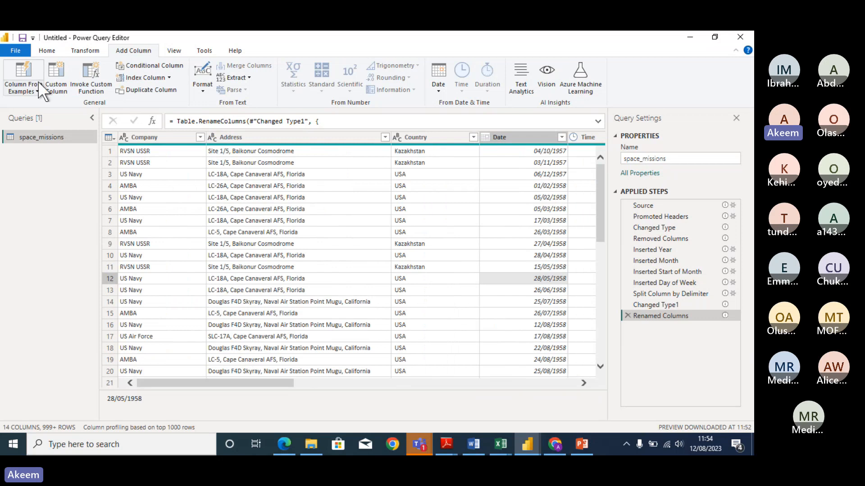
left_click(47, 50)
left_click(15, 90)
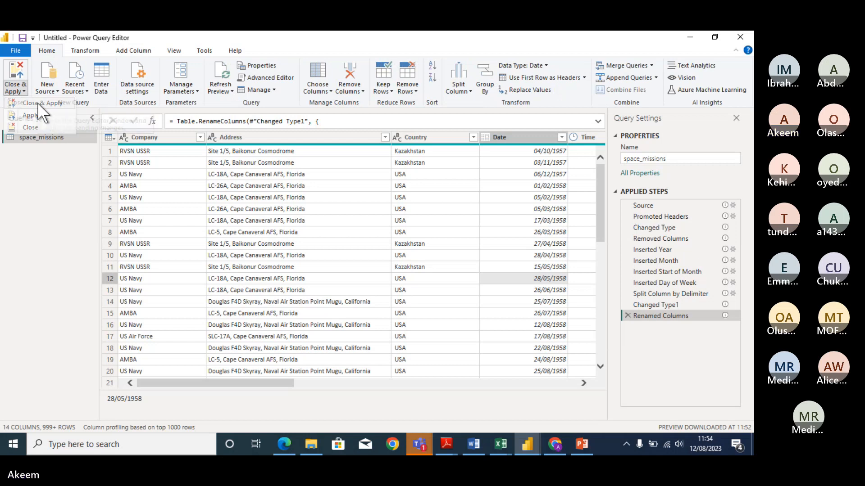
key("alt+Tab")
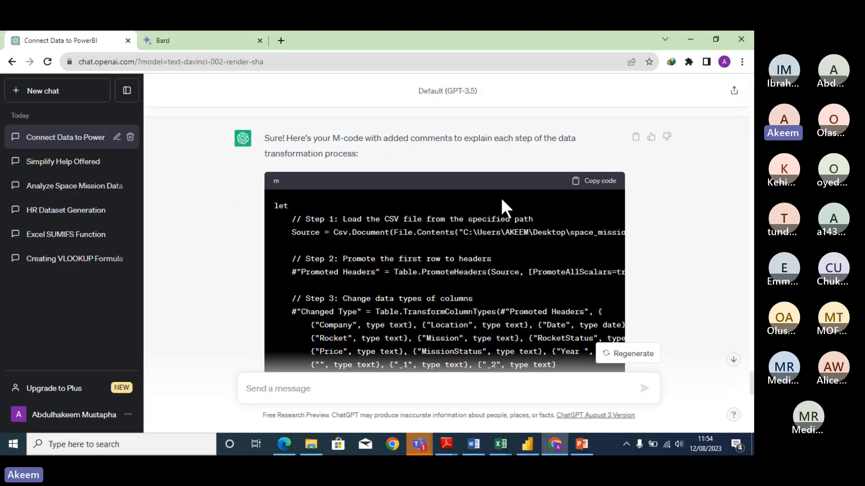
Step: Switch to the Power BI Desktop report window and expand the space_missions table to list its fields
mouse_move(528, 446)
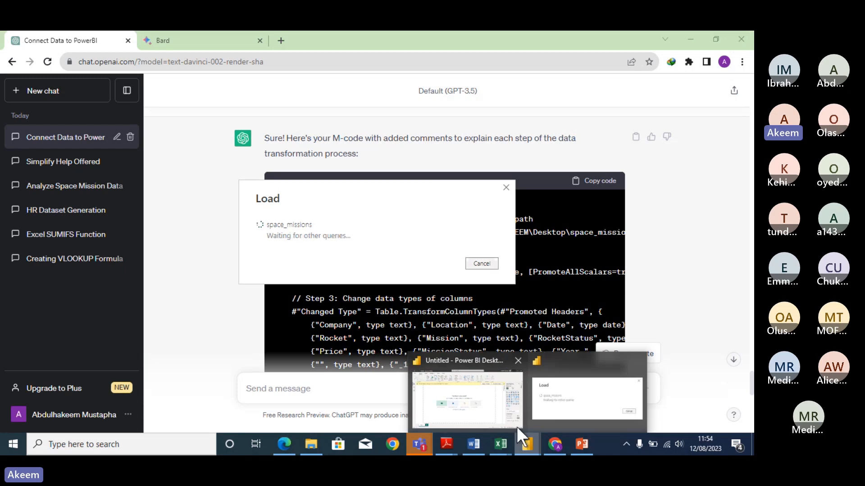
mouse_move(498, 404)
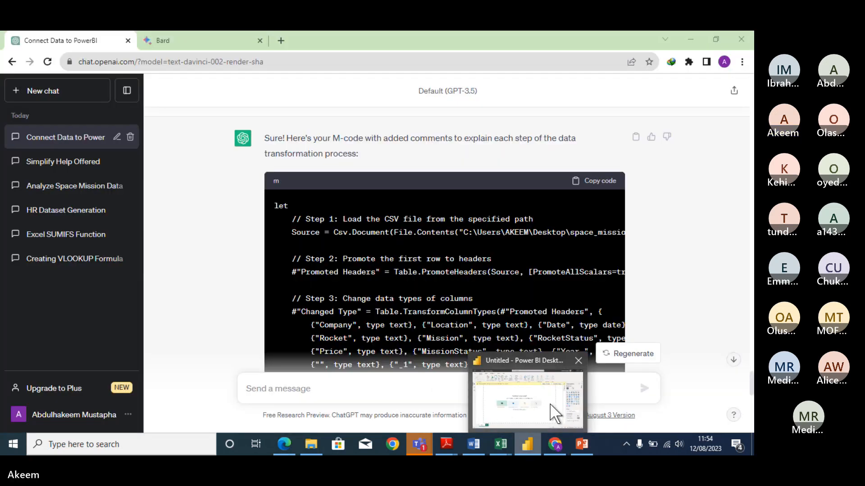
left_click(550, 403)
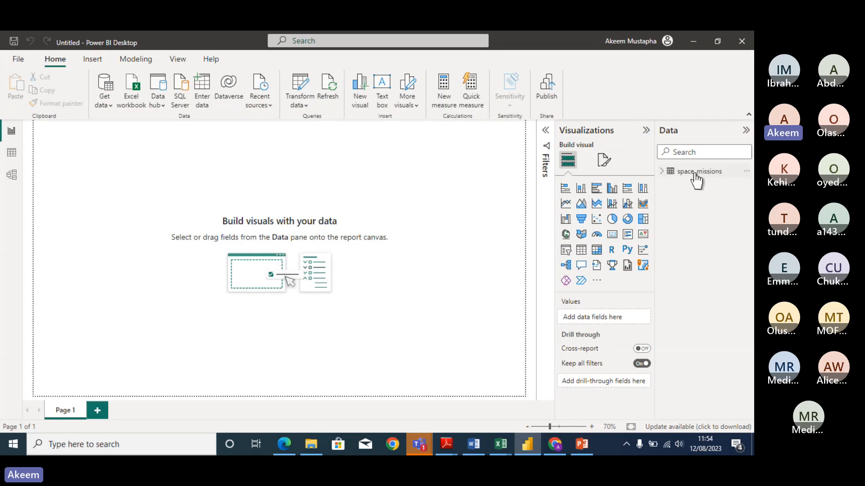
left_click(669, 178)
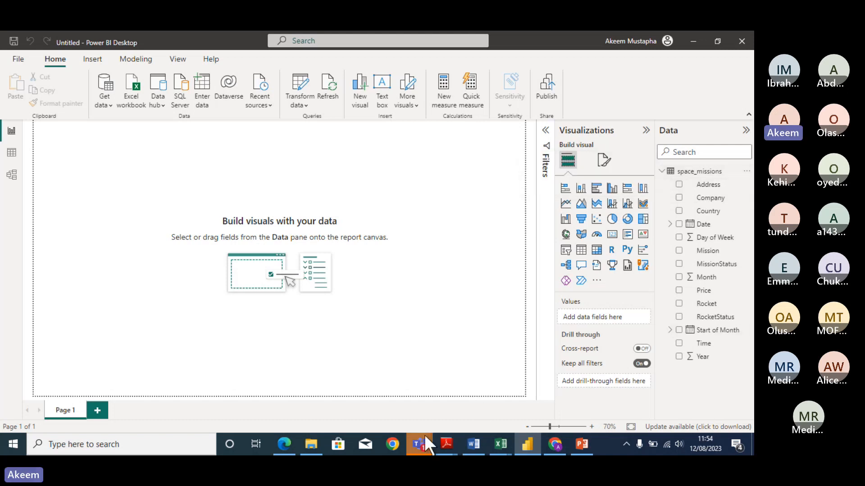
Step: Switch to the Teams meeting, admit the guest waiting in the lobby, and minimize the meeting window
mouse_move(521, 443)
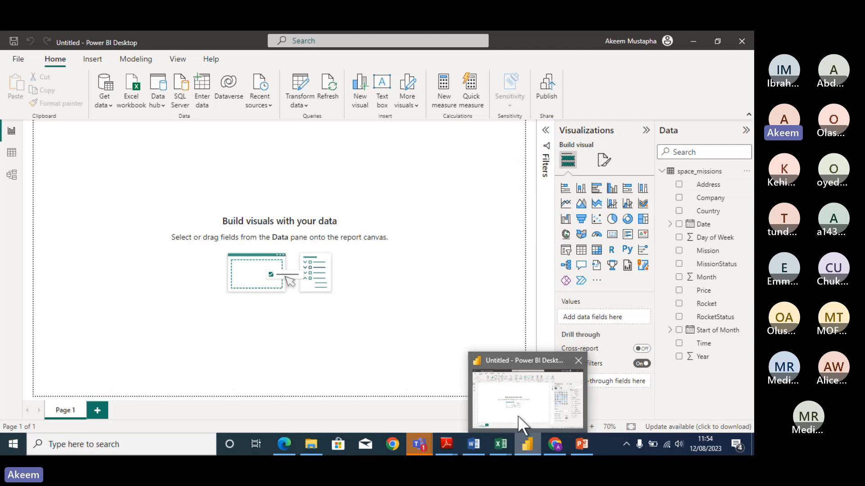
mouse_move(429, 449)
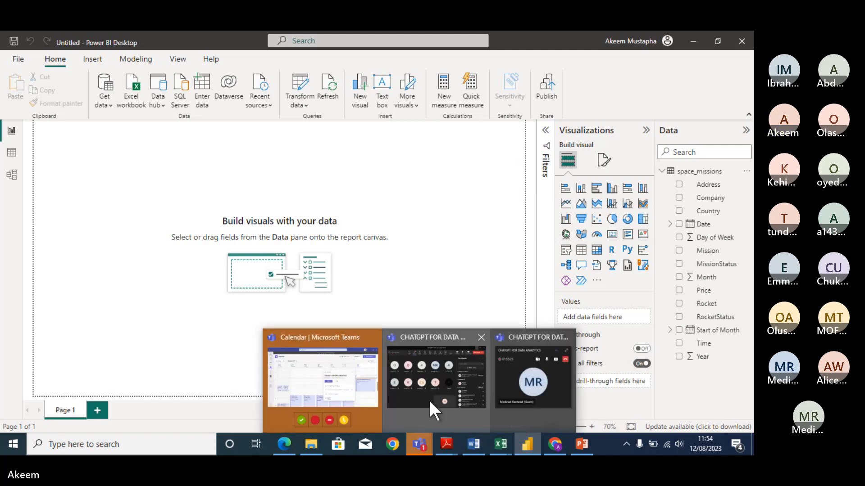
left_click(429, 401)
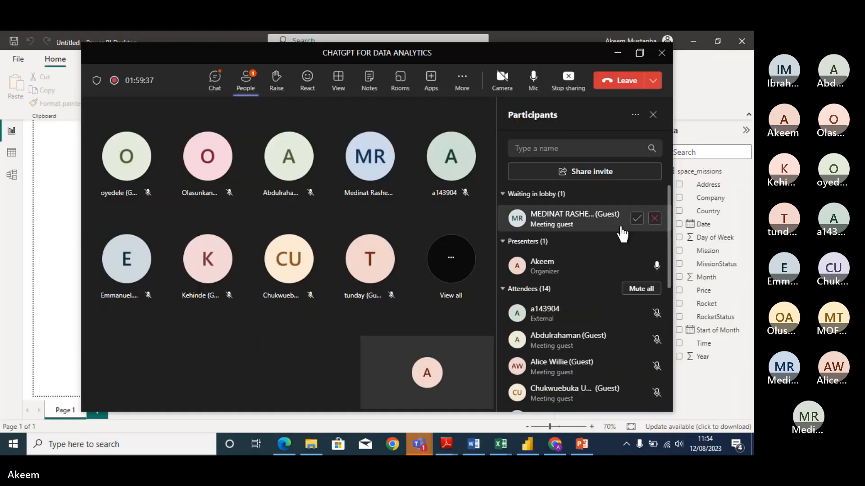
left_click(636, 220)
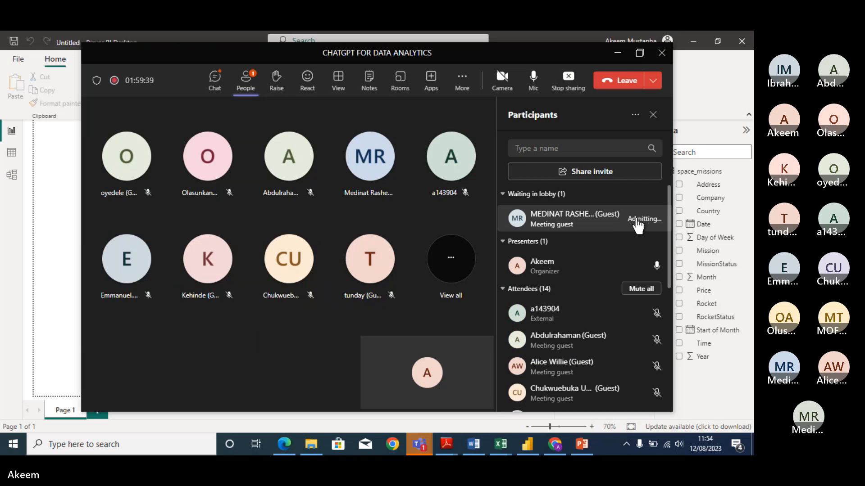
left_click(617, 53)
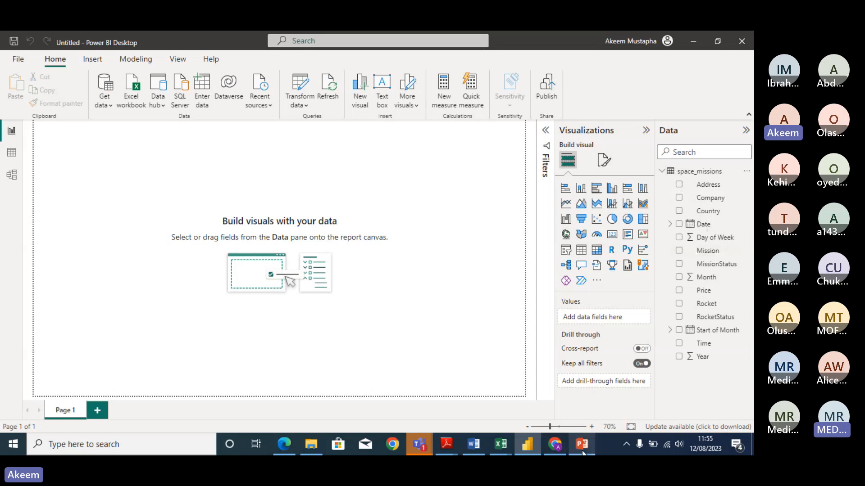
Step: Switch to Chrome and ask ChatGPT "can you help me with a DAX measure for calculating the total numbers of Missions in power BI desktop"
mouse_move(582, 448)
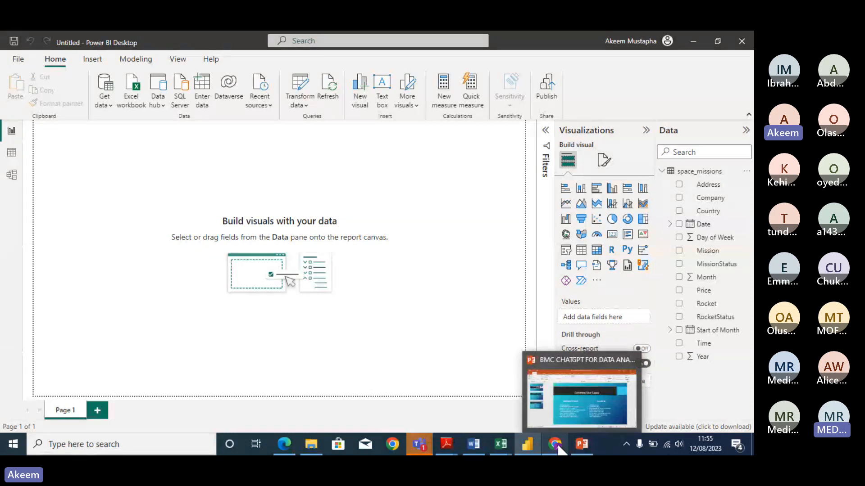
mouse_move(531, 449)
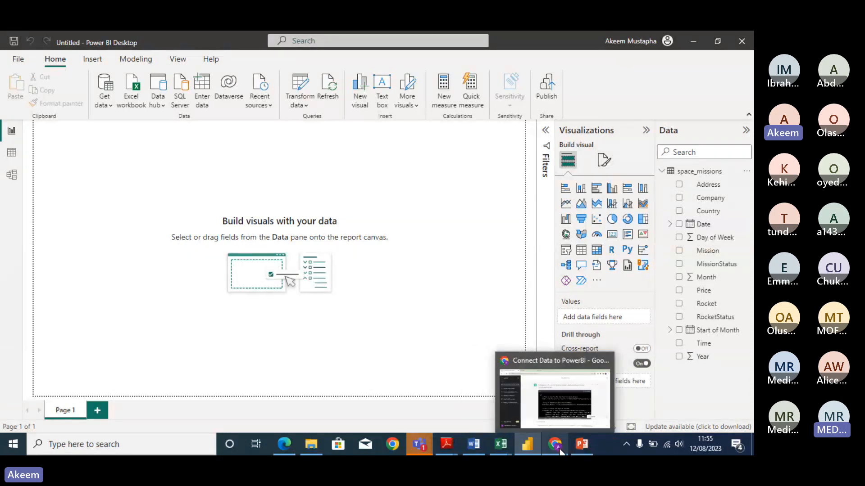
left_click(554, 444)
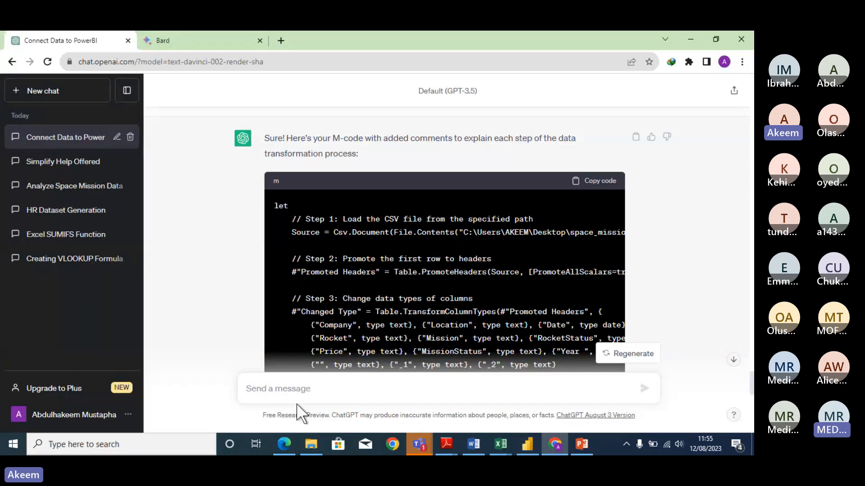
left_click(272, 388)
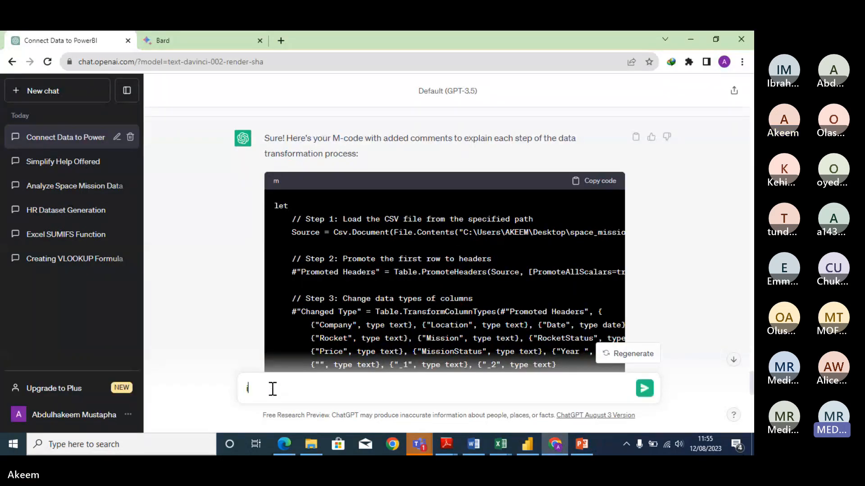
key("BackSpace")
type("can ")
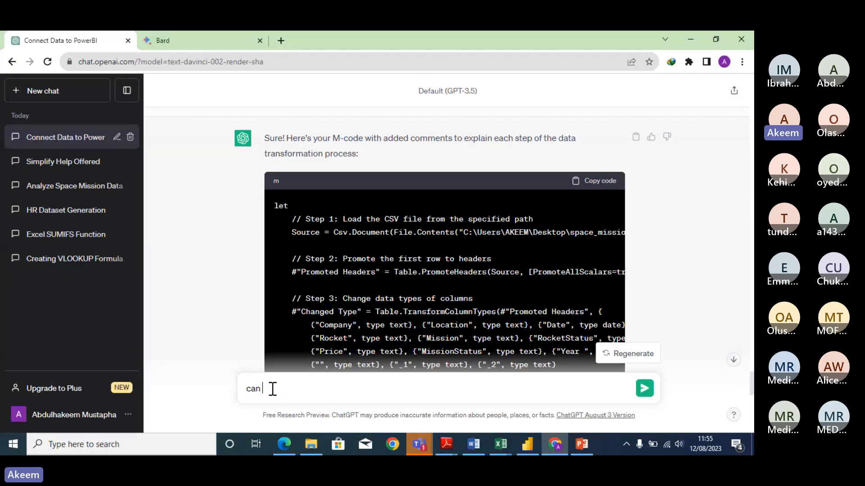
type("you help m")
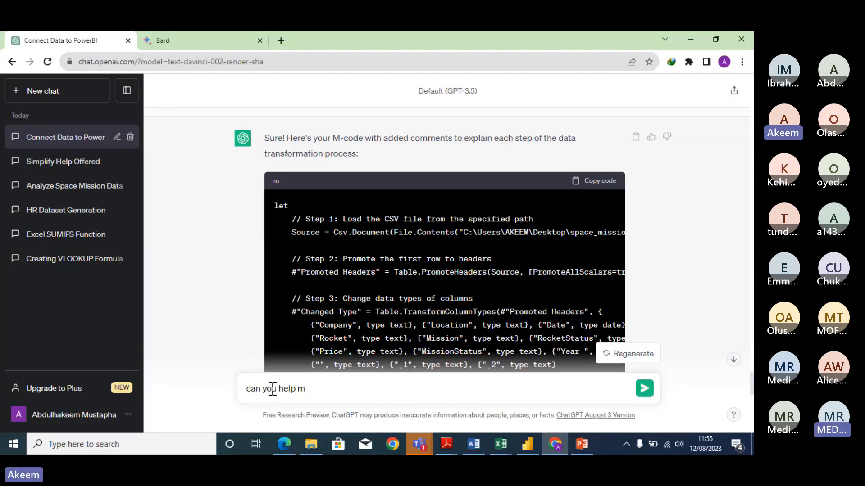
type("e with a DAX")
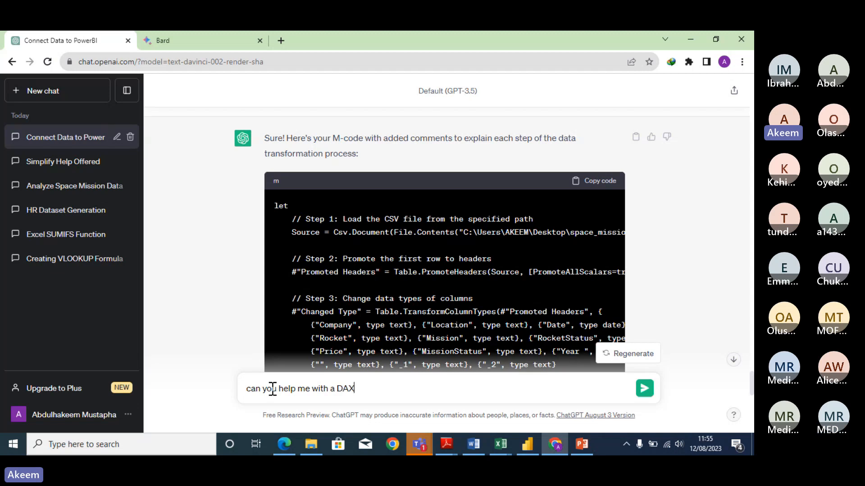
type(" measure")
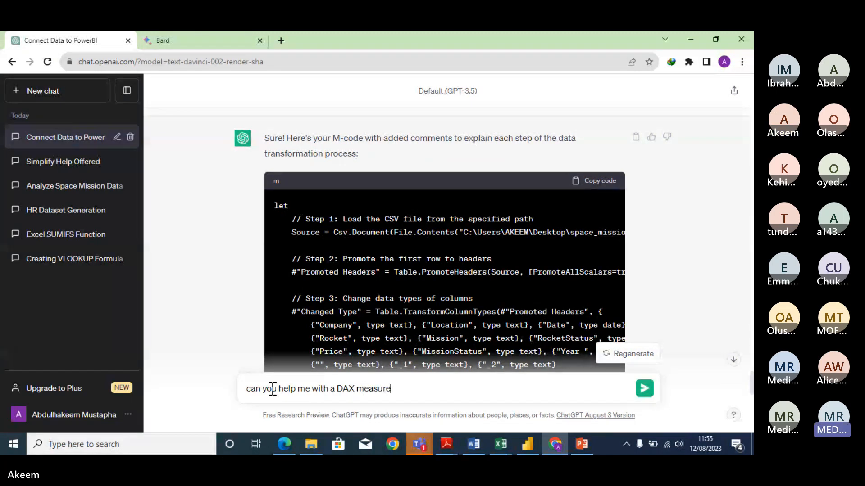
type(" for ca")
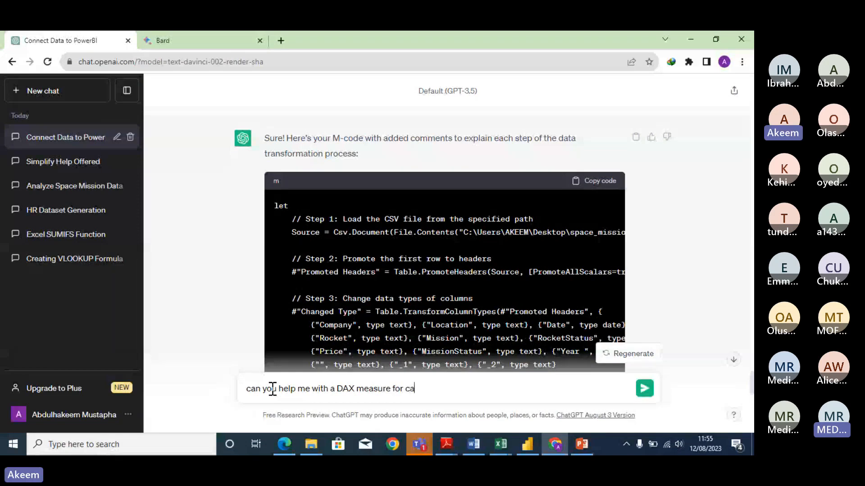
type("lculati")
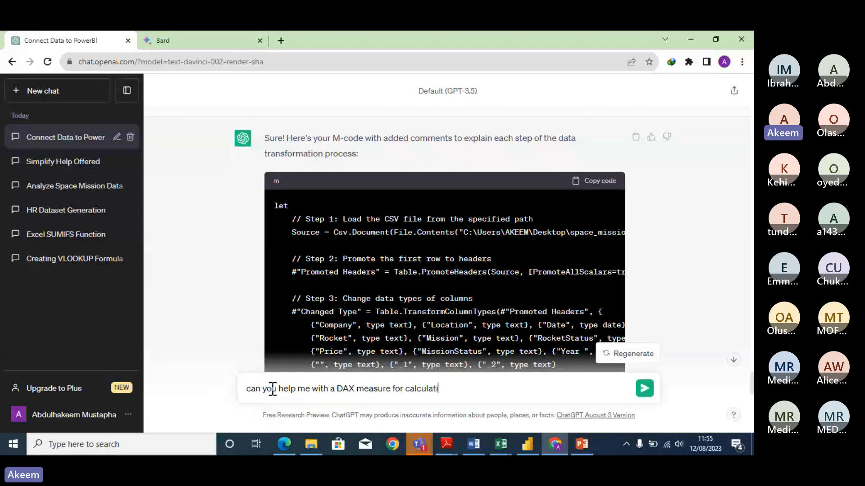
type("ng the total ")
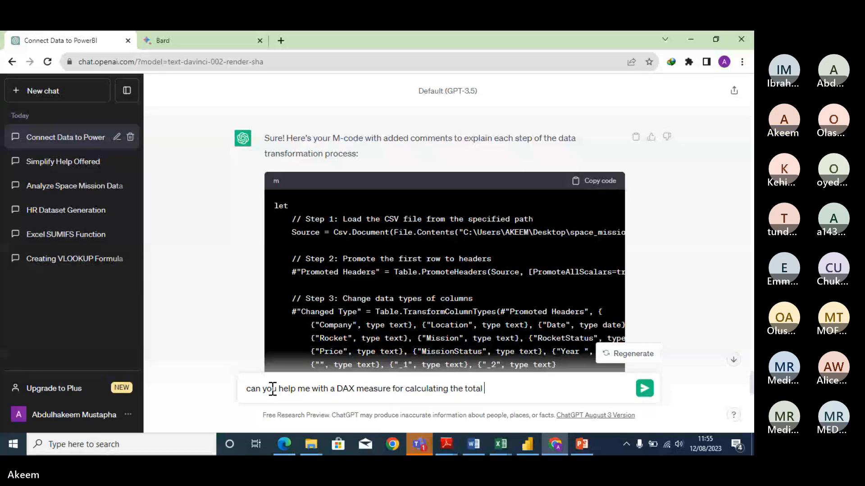
type("num")
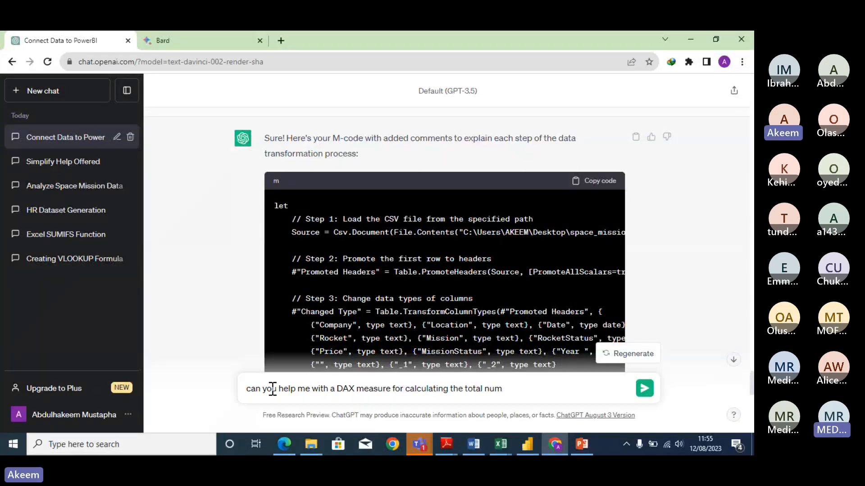
type("bers o")
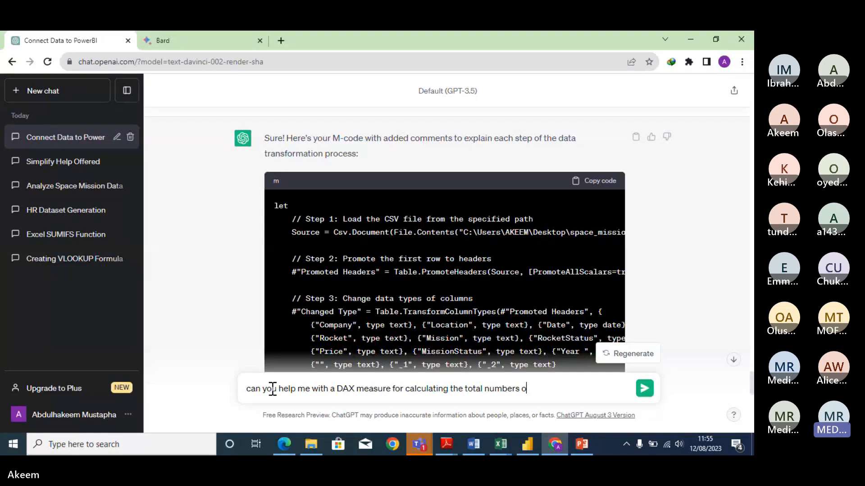
type("f Missions in power")
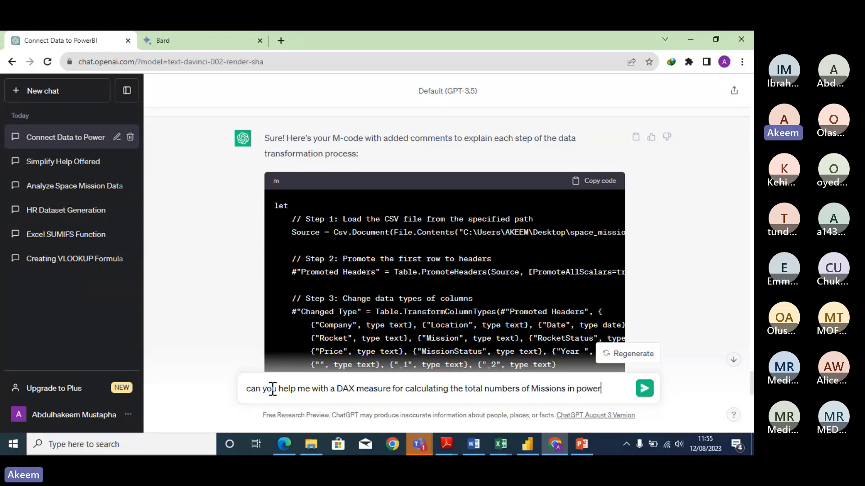
type(" BI desktop")
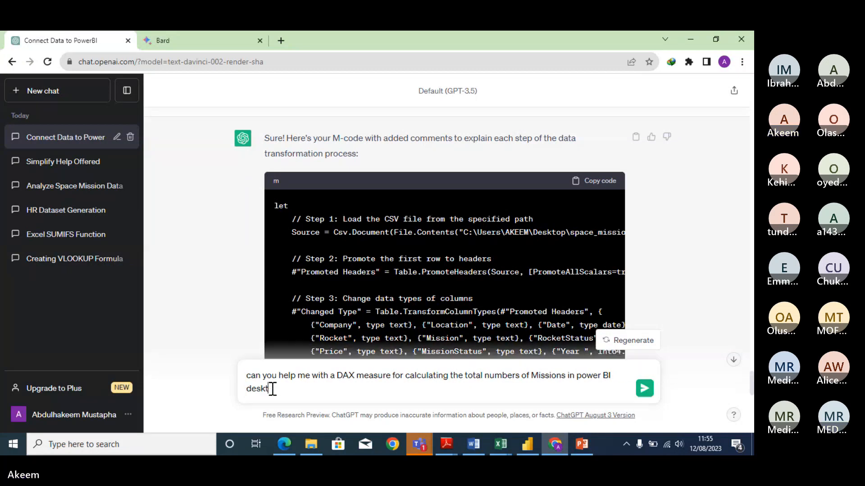
left_click(644, 388)
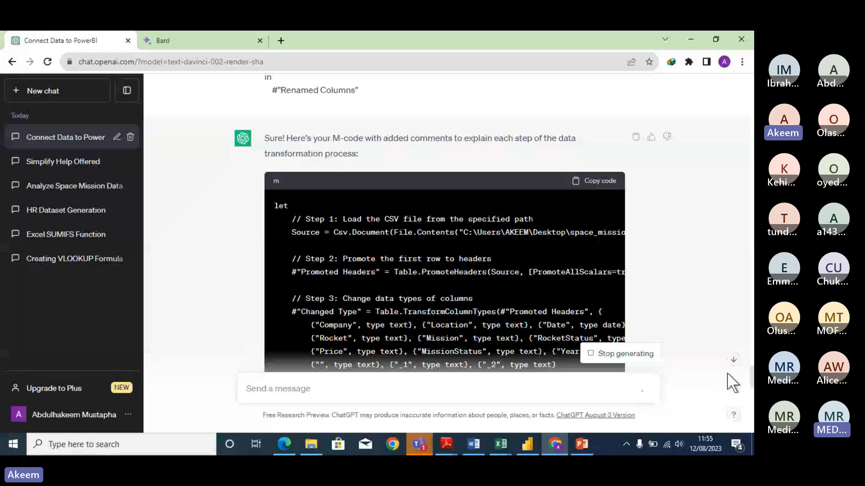
Step: Copy the Total Missions DAX formula from ChatGPT's answer and start a new measure in Power BI Desktop
left_click(733, 360)
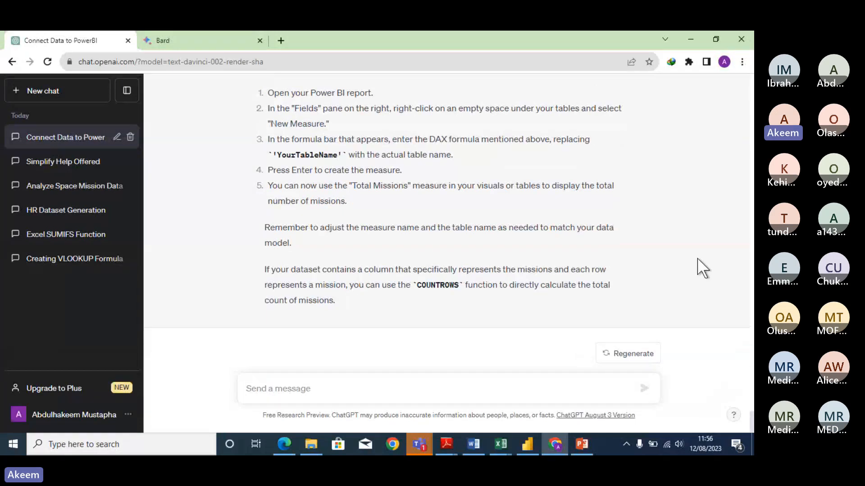
scroll(699, 268, "up", 1)
scroll(700, 268, "up", 5)
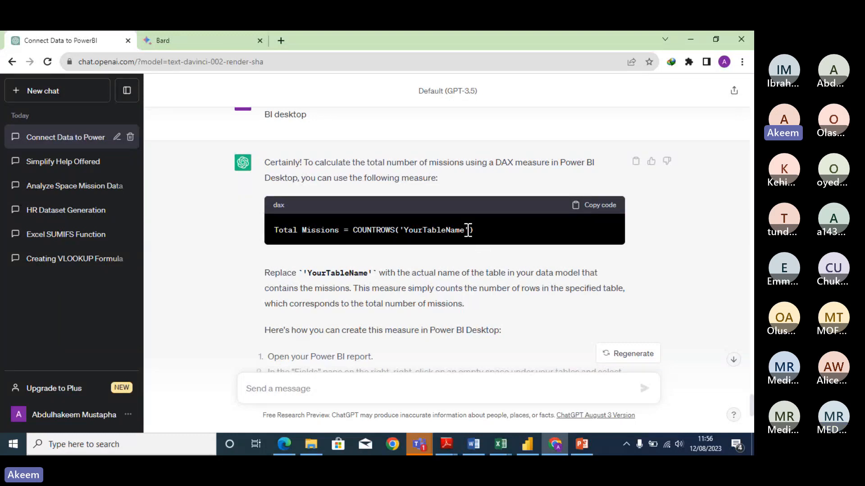
left_click(585, 210)
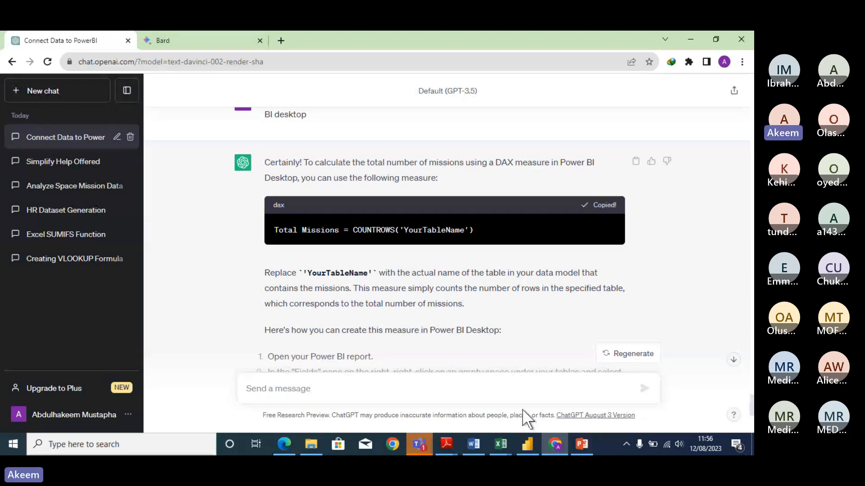
left_click(527, 445)
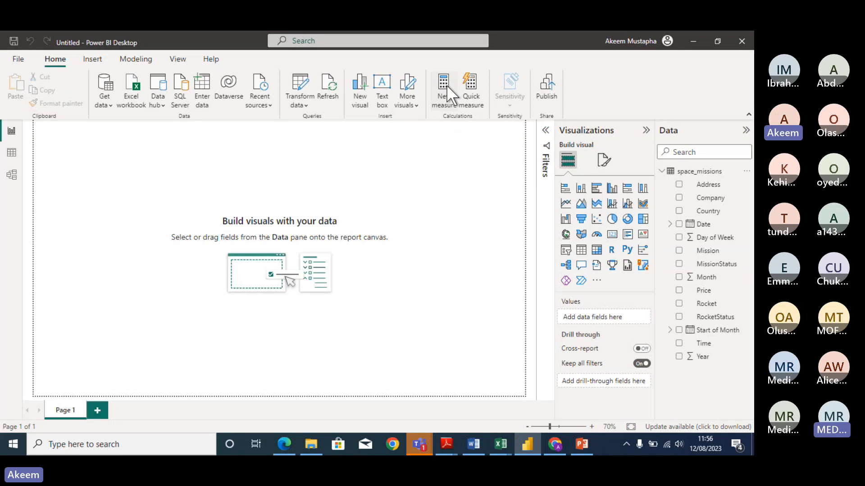
left_click(447, 87)
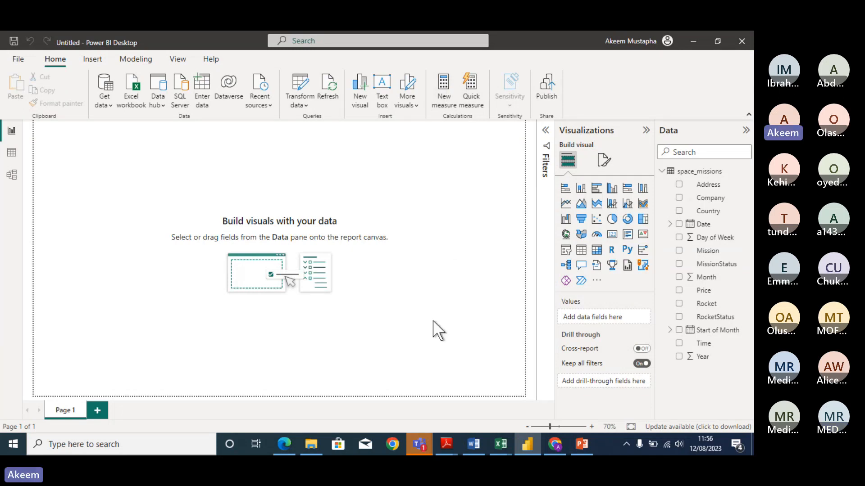
Step: Switch to the Teams meeting, mute all attendees, and minimize the meeting window
mouse_move(421, 450)
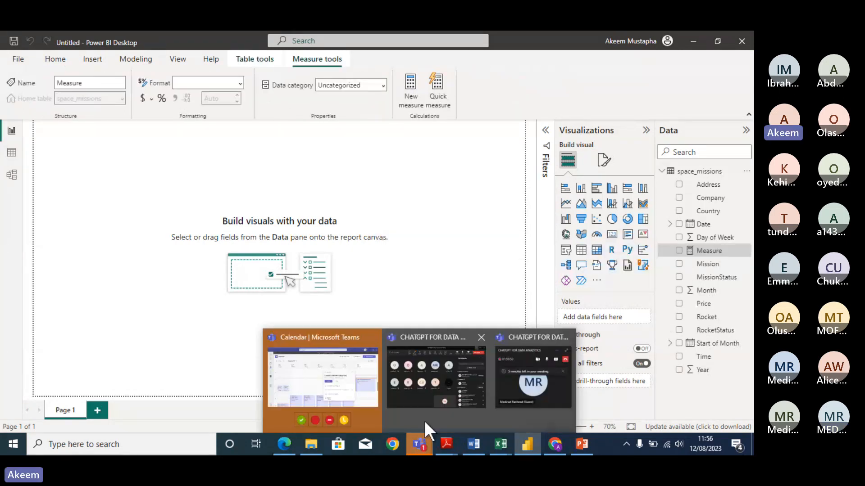
left_click(448, 402)
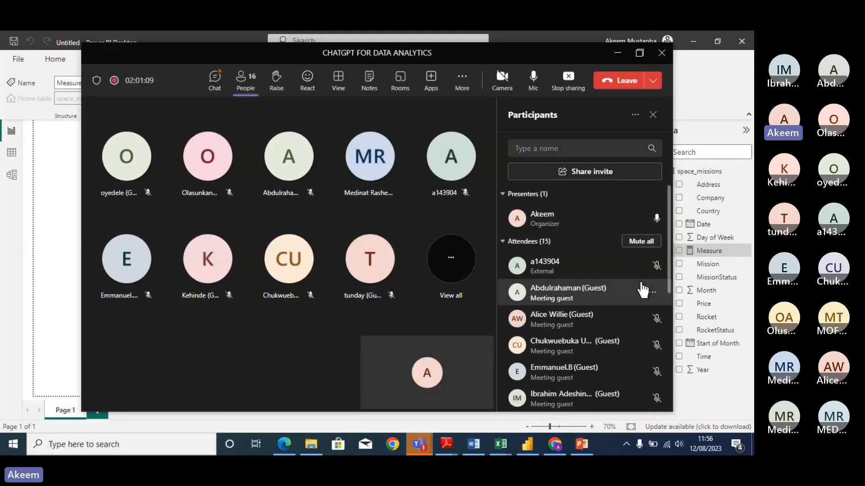
left_click(641, 241)
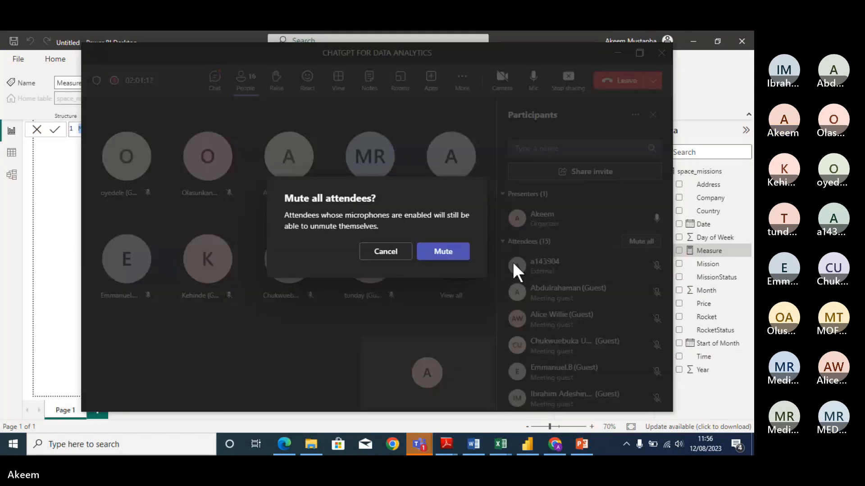
left_click(450, 256)
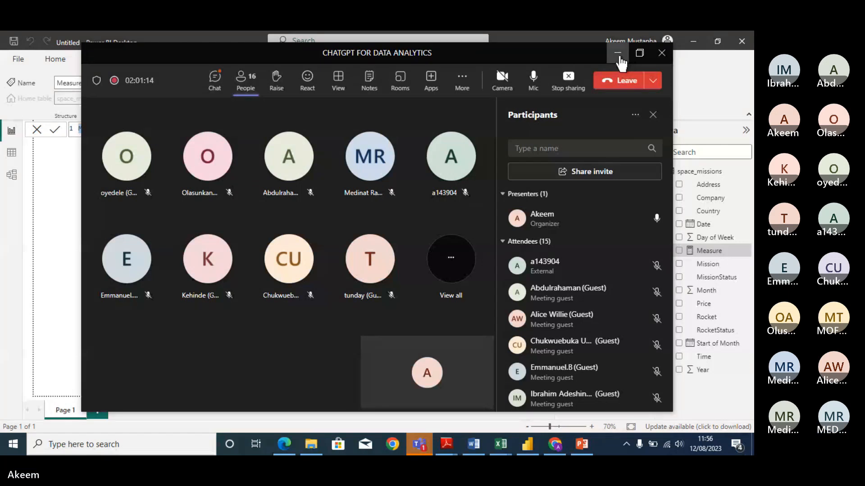
left_click(617, 53)
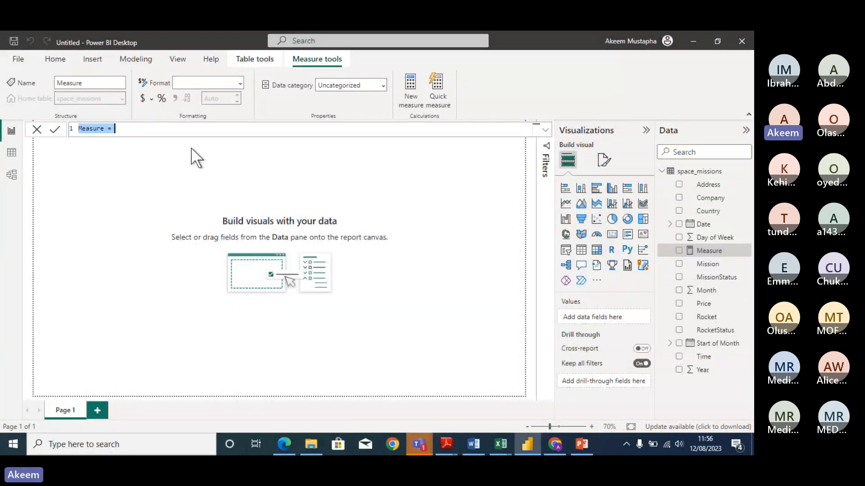
Step: Paste the copied formula as the new measure, replace the placeholder table name, and commit Total Missions = COUNTROWS('space_missions')
type("Total Missions = COUNTROWS('YourTableName')")
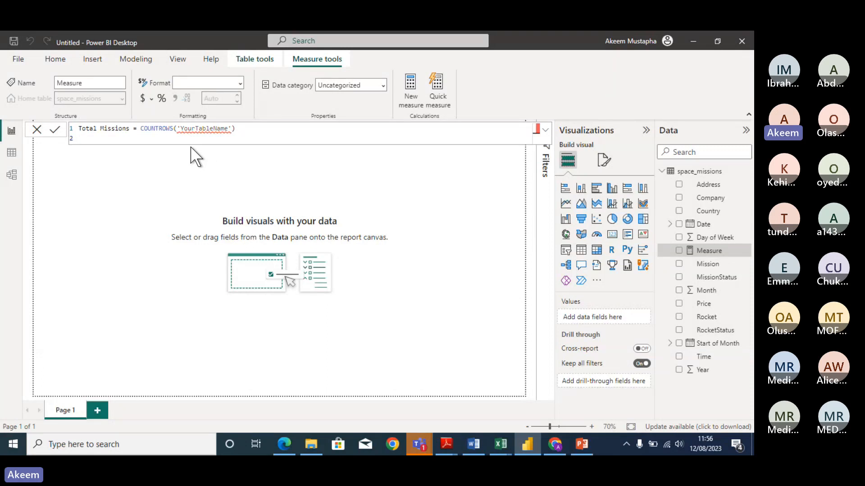
key("BackSpace")
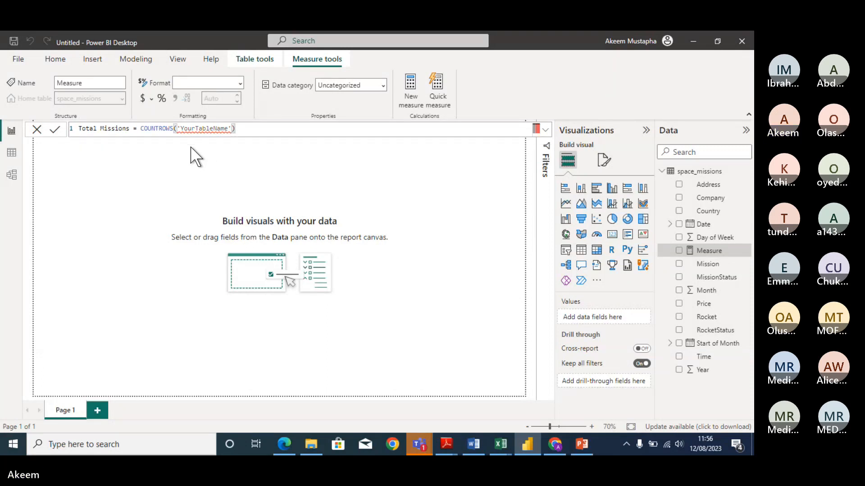
left_click(229, 129)
key("BackSpace")
key("BackSpace")
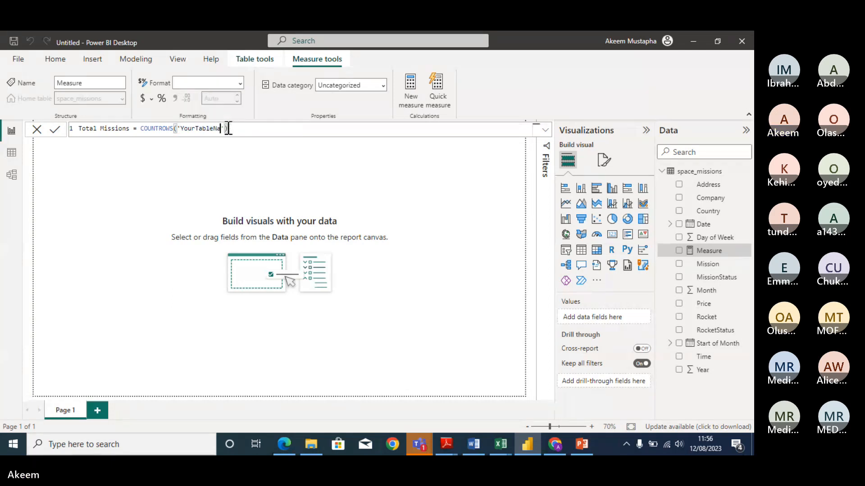
key("BackSpace")
key("BackSpace")
key("BackSpace")
key("BackSpace")
key("BackSpace")
key("BackSpace")
key("BackSpace")
key("BackSpace")
key("BackSpace")
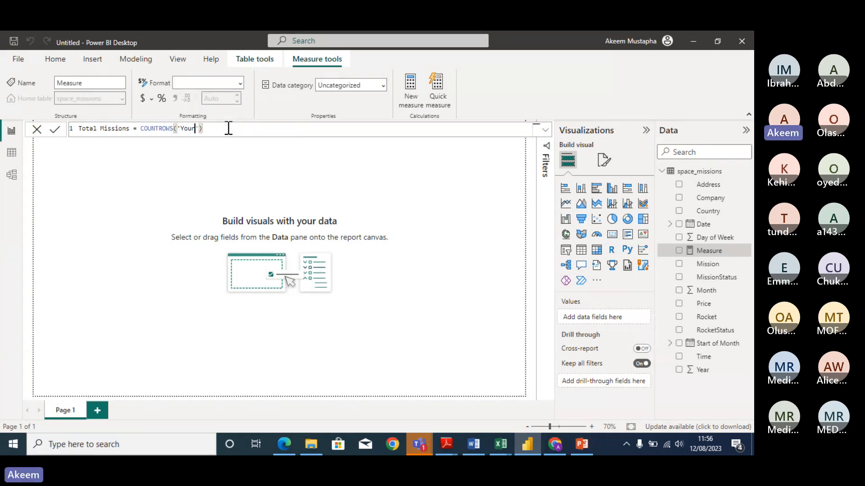
key("BackSpace")
key("BackSpace")
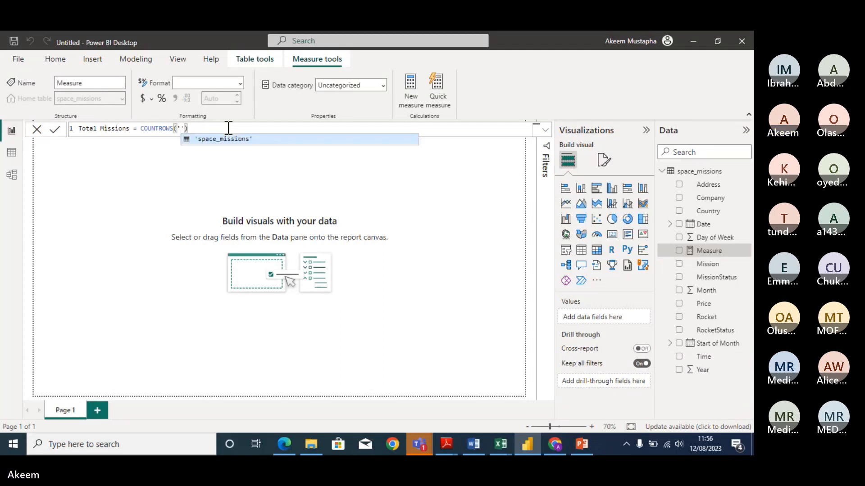
left_click(226, 139)
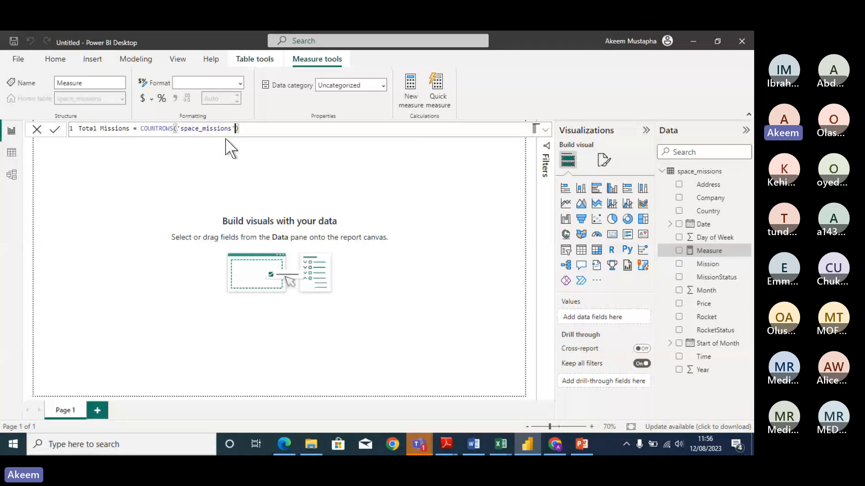
left_click(58, 129)
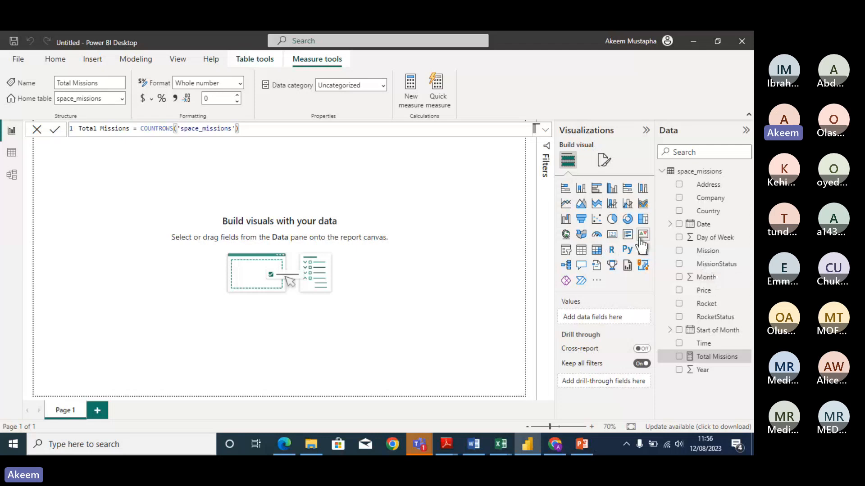
Step: Add a card visual showing the Total Missions measure and shrink it into the report page's upper-left corner
left_click(611, 234)
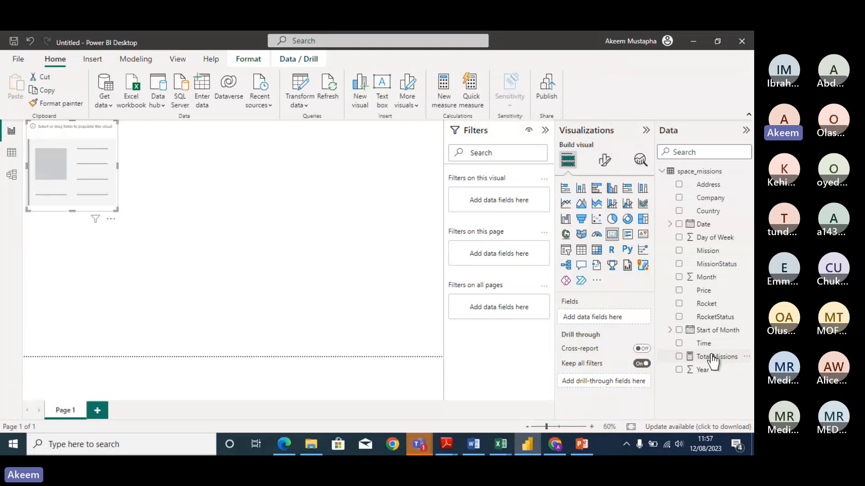
left_click(679, 358)
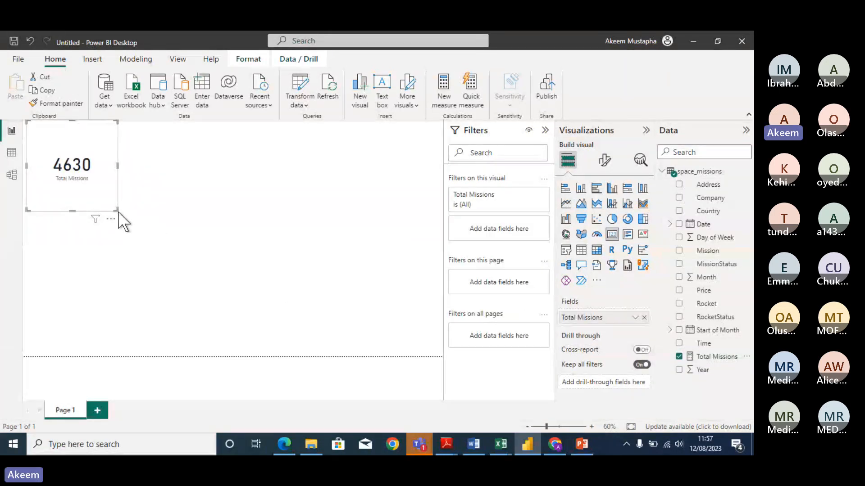
left_click_drag(116, 210, 109, 178)
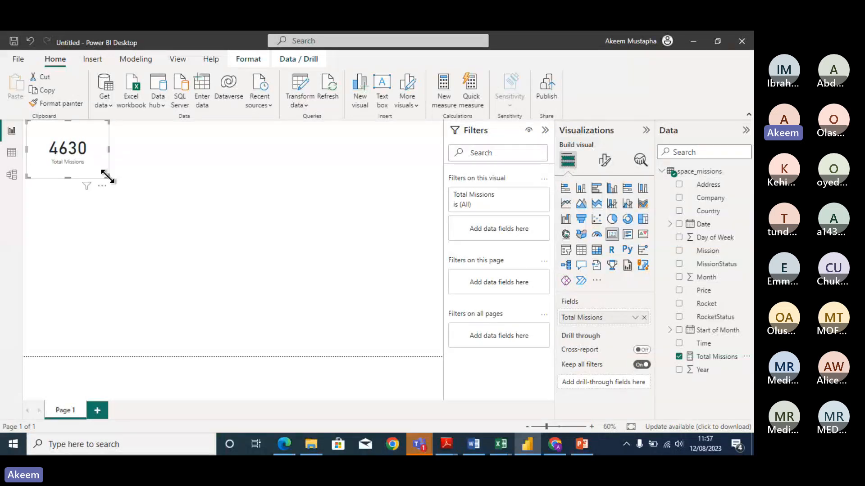
left_click_drag(83, 139, 84, 144)
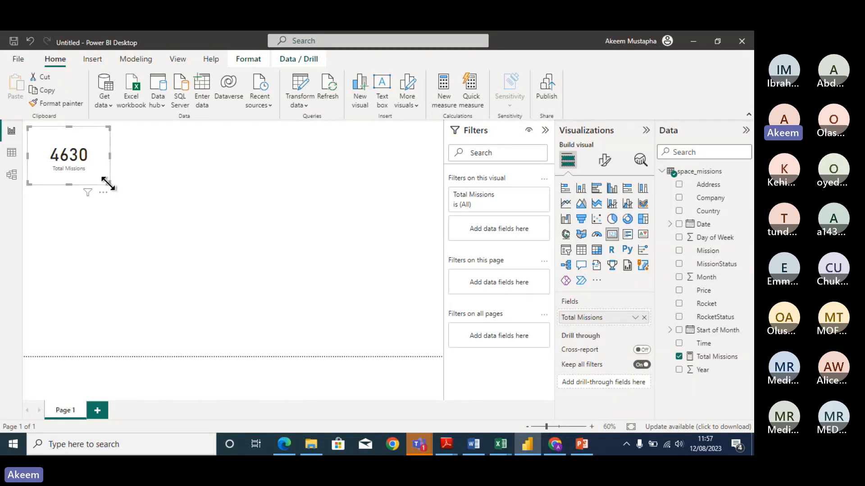
left_click_drag(107, 182, 101, 177)
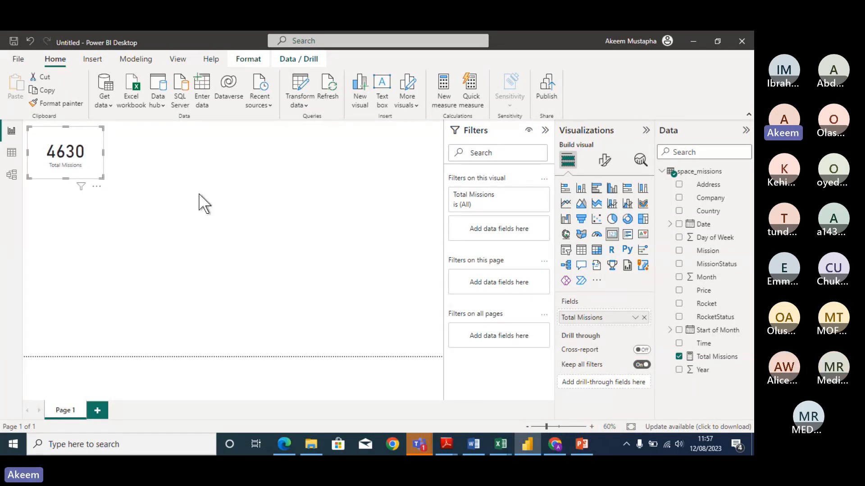
left_click(202, 204)
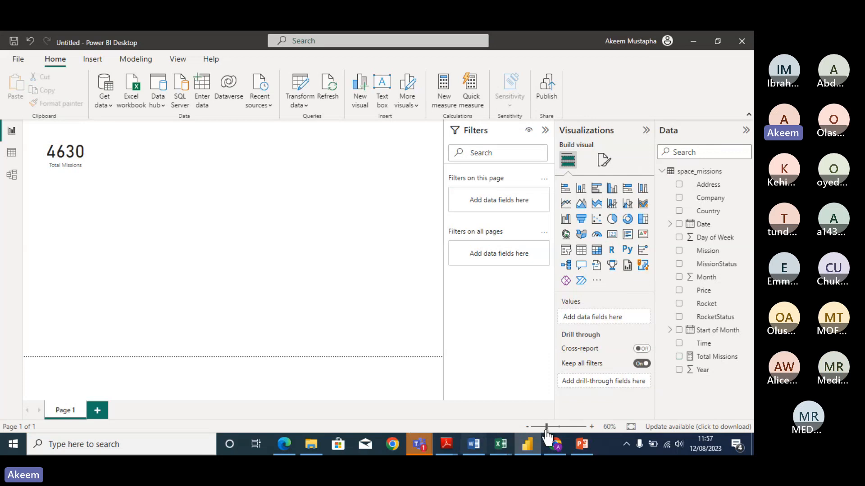
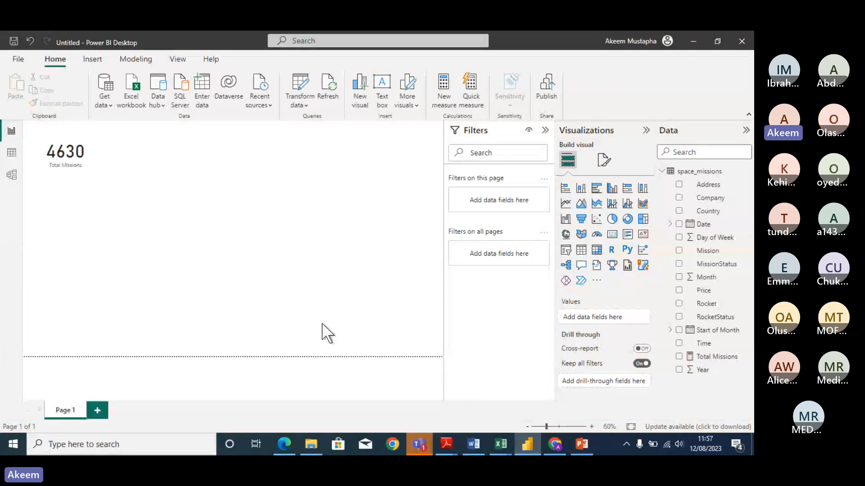
Step: Show the space_missions table data and select the Time column to examine its values
left_click(12, 156)
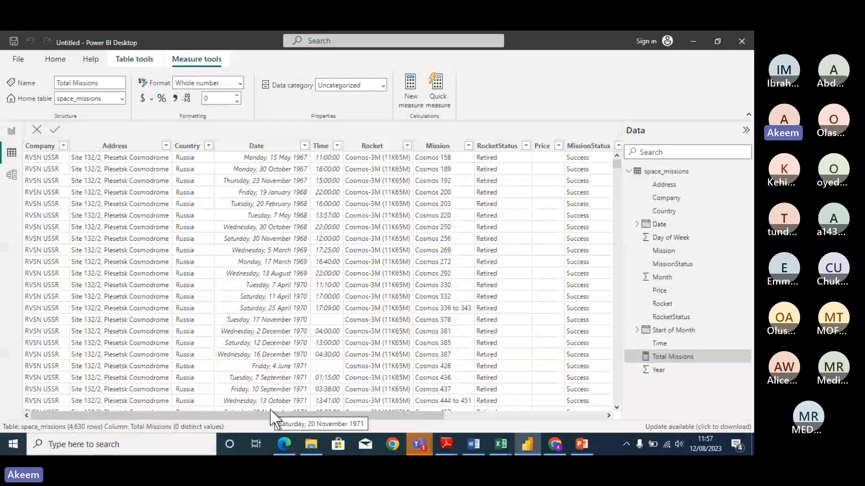
left_click(317, 412)
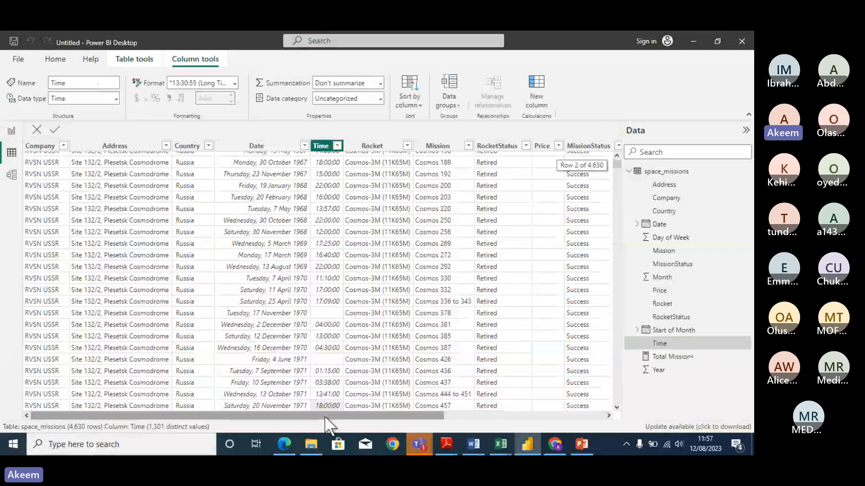
left_click(319, 149)
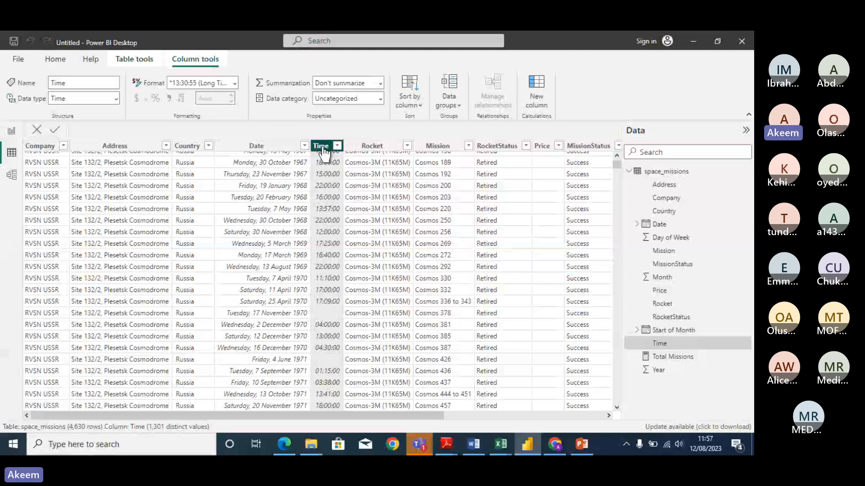
Step: Switch to ChatGPT in Chrome and start a message reading "I have a colun named Time can you help me to generate"
left_click(692, 41)
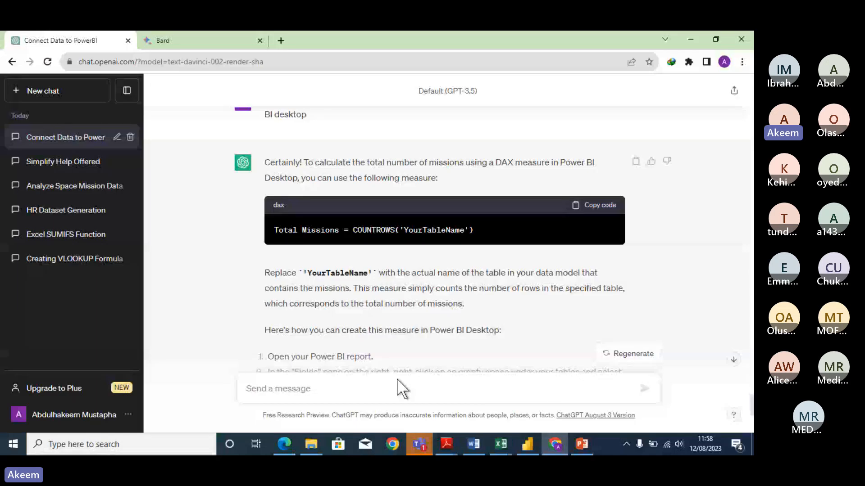
type("I")
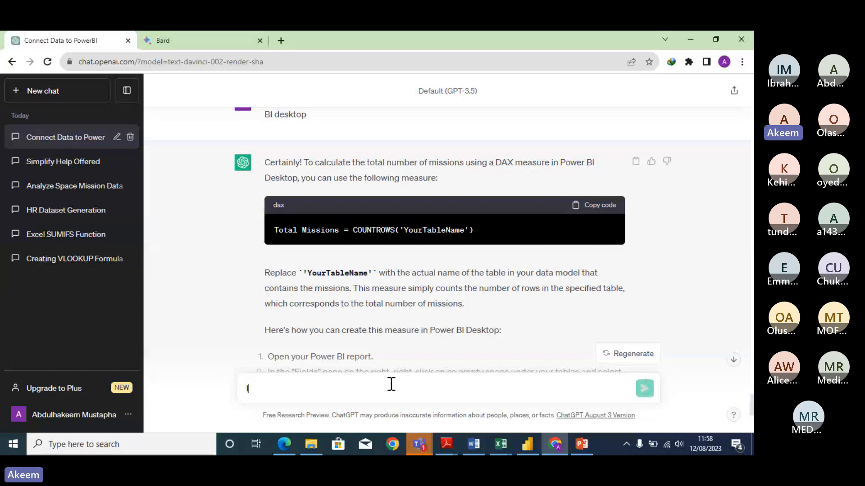
type(" have a")
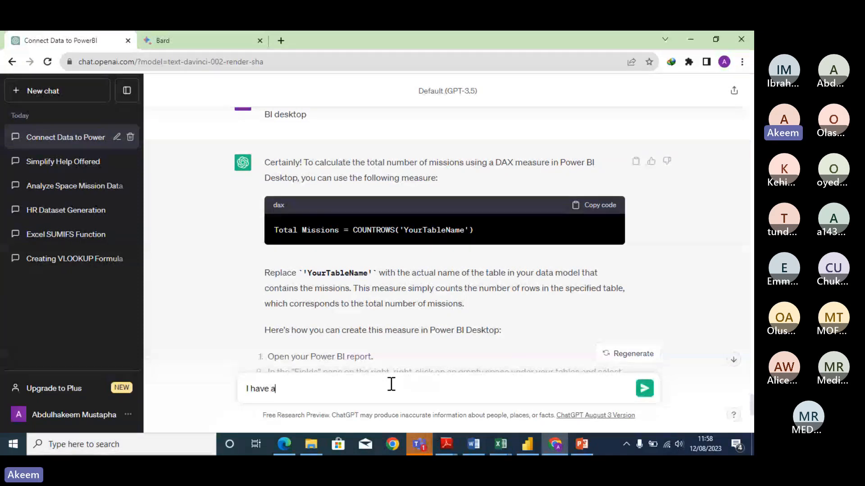
type(" colun for T")
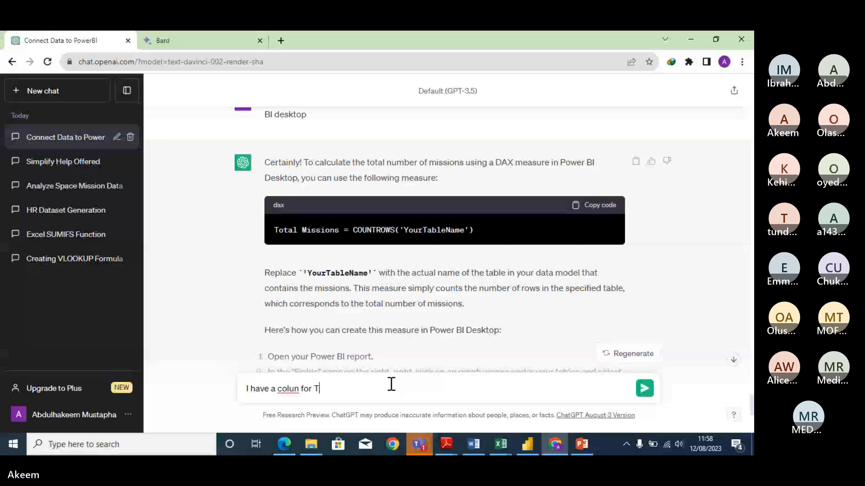
key("BackSpace")
key("BackSpace")
key("BackSpace")
type("name")
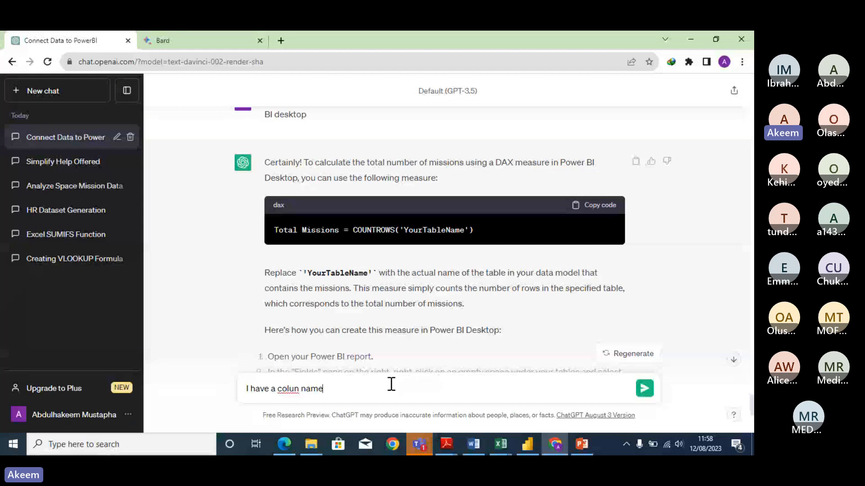
type("d Time ")
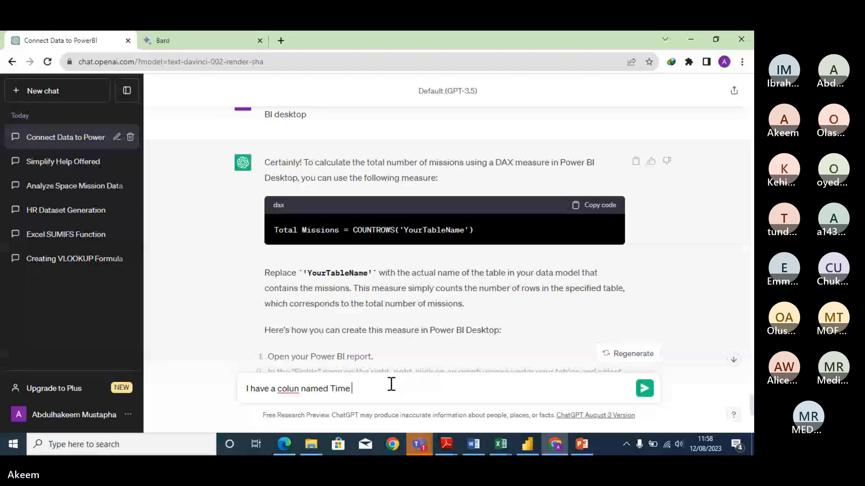
type("can yopu")
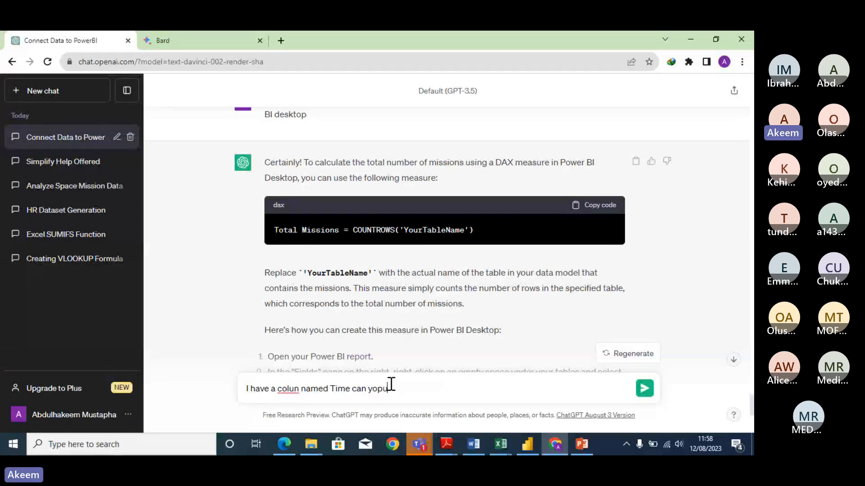
key("BackSpace")
key("BackSpace")
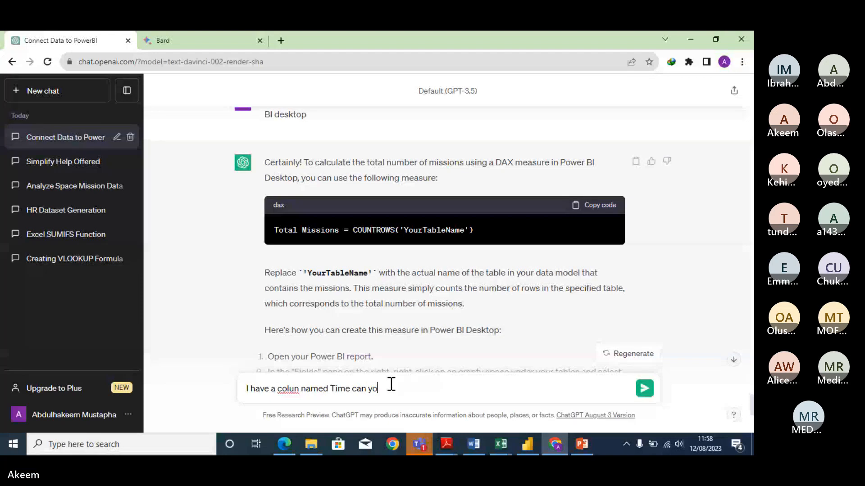
type("u help")
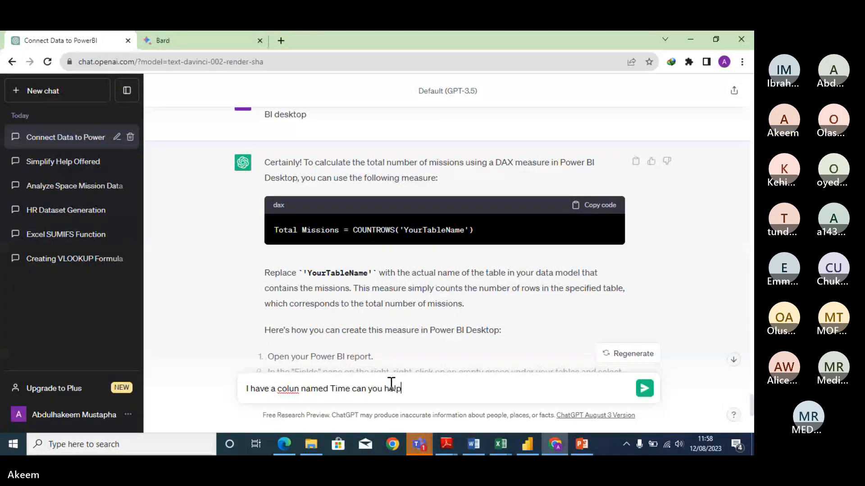
type(" me to g")
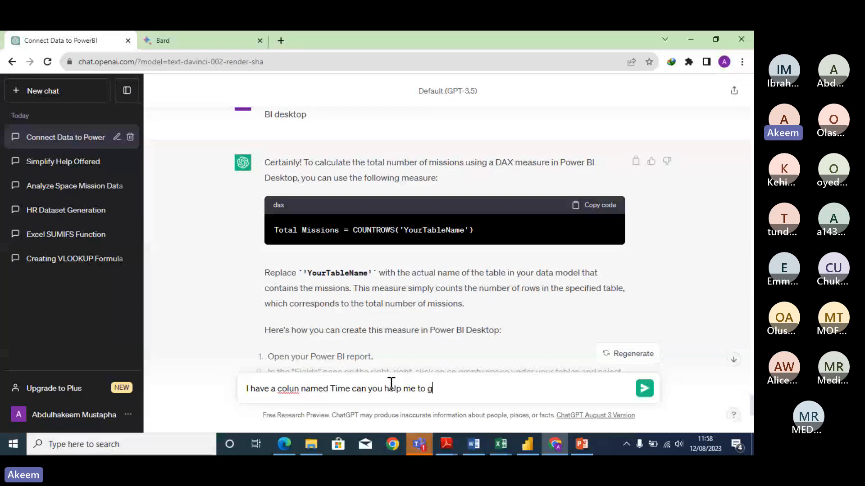
type("enerate ")
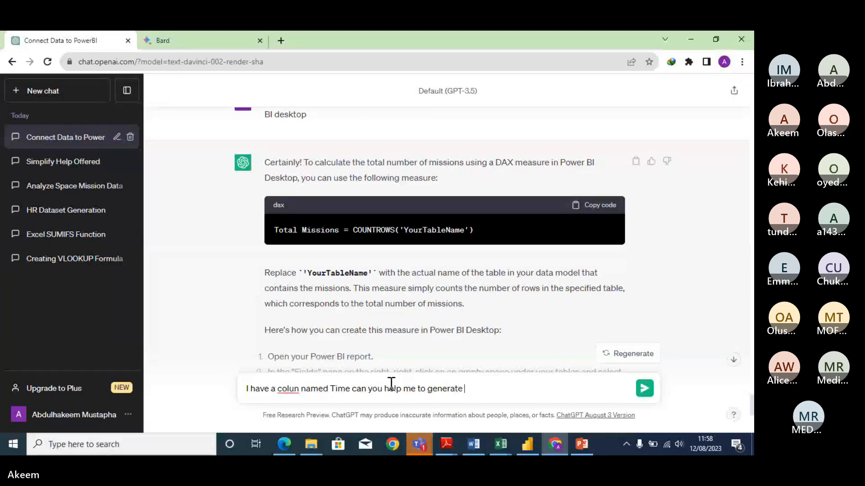
Step: Continue the message with "Time Status for Morning, 12midnight to 6am, Afternoon"
type("Time Stat")
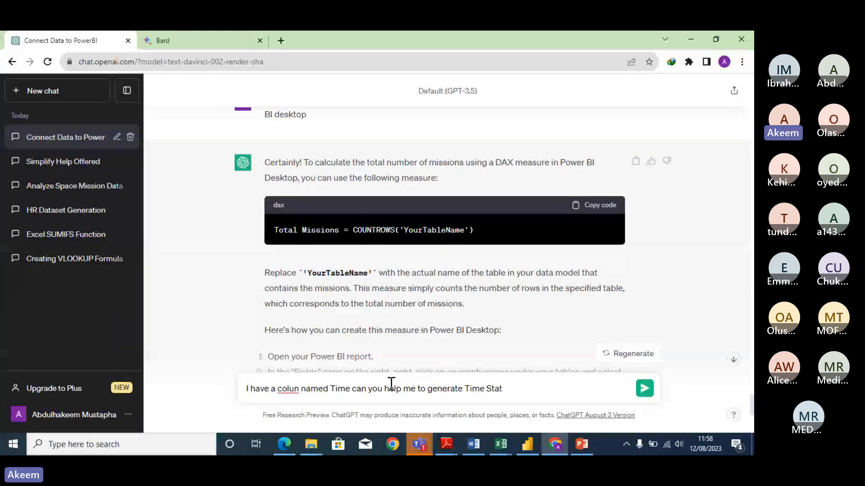
type("us for Morn")
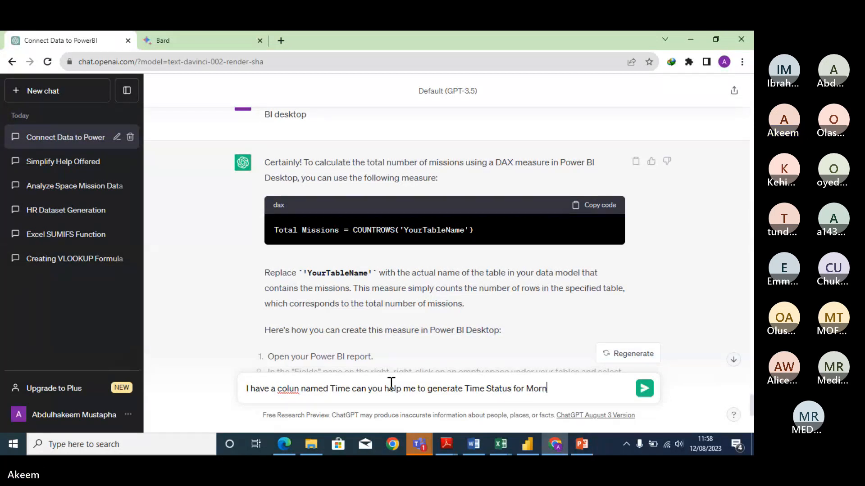
type("ing, ")
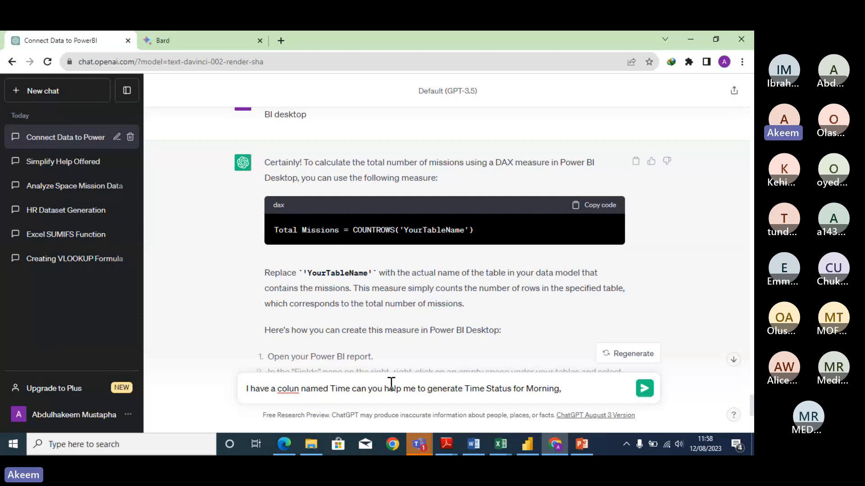
type("O0")
key("BackSpace")
key("BackSpace")
type("1")
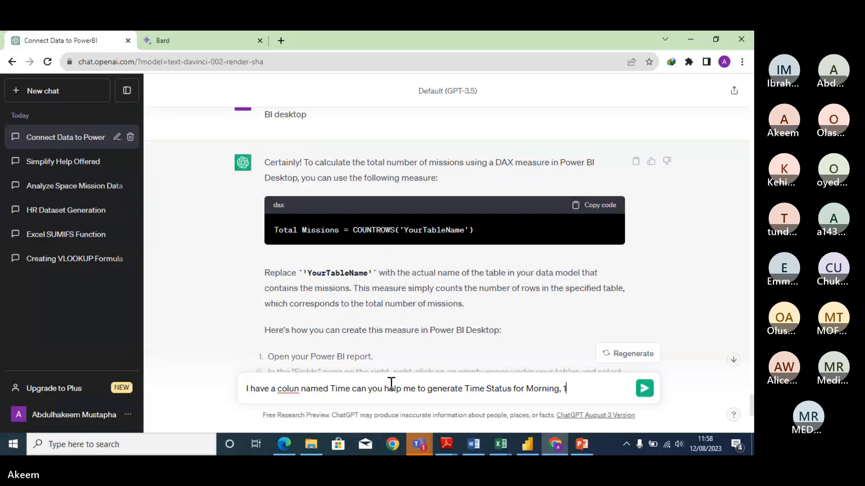
type("2")
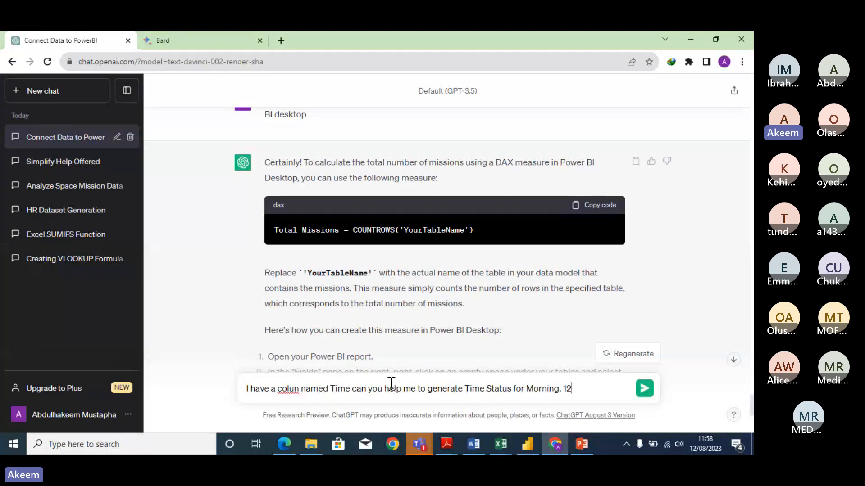
type("midn")
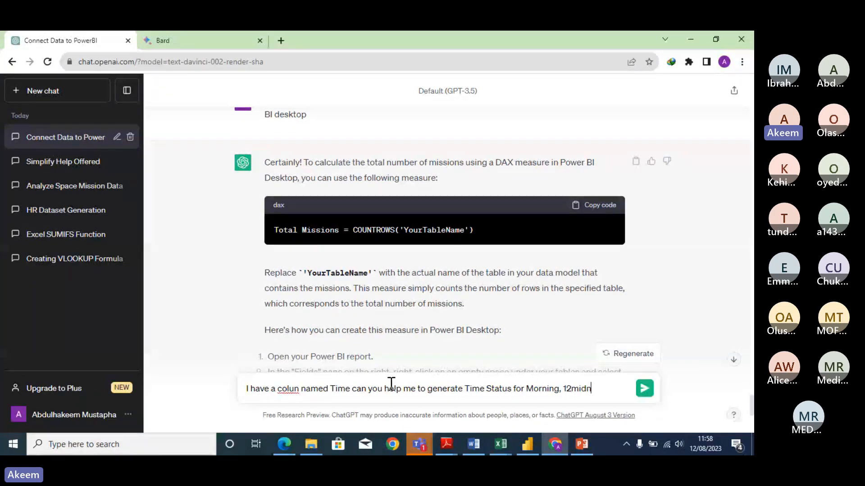
type("ight to 6am")
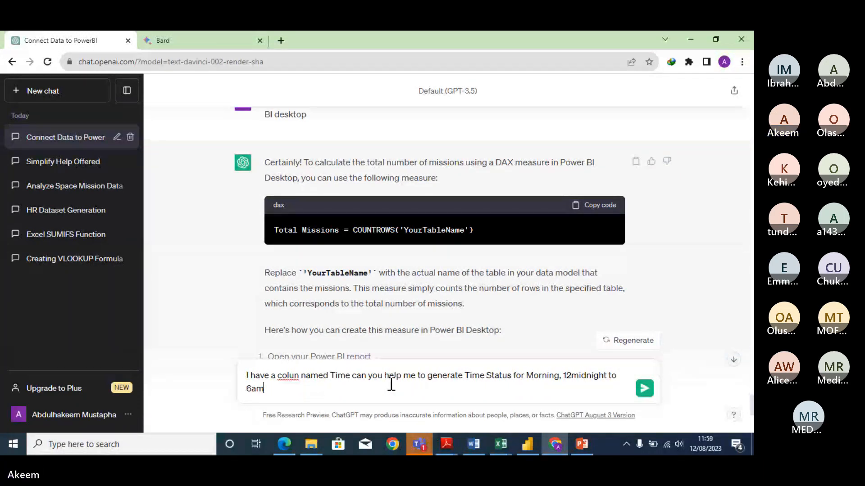
type(", ")
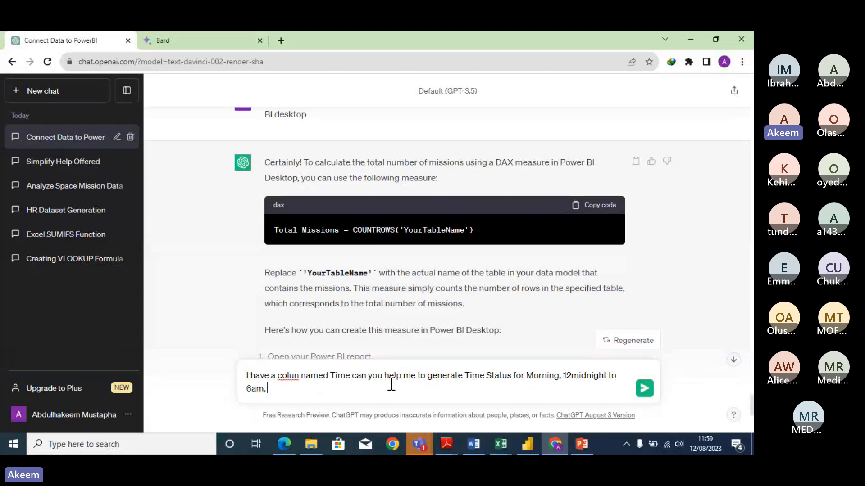
type("Afte")
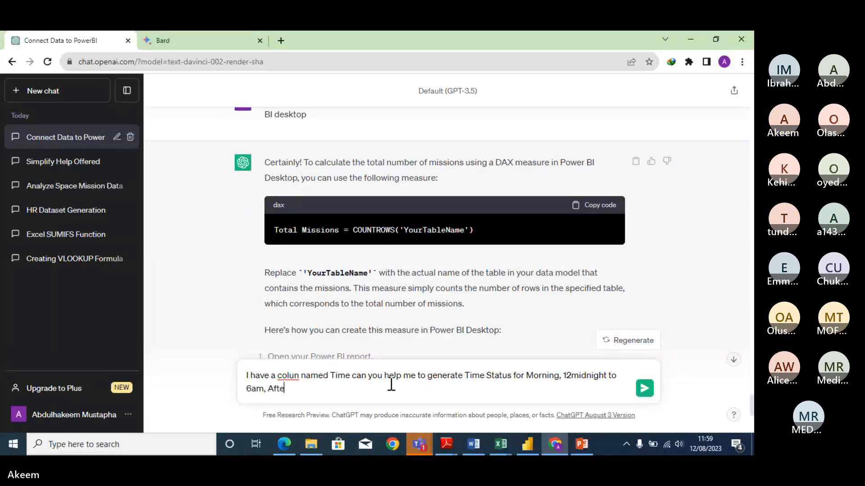
type("rnoo")
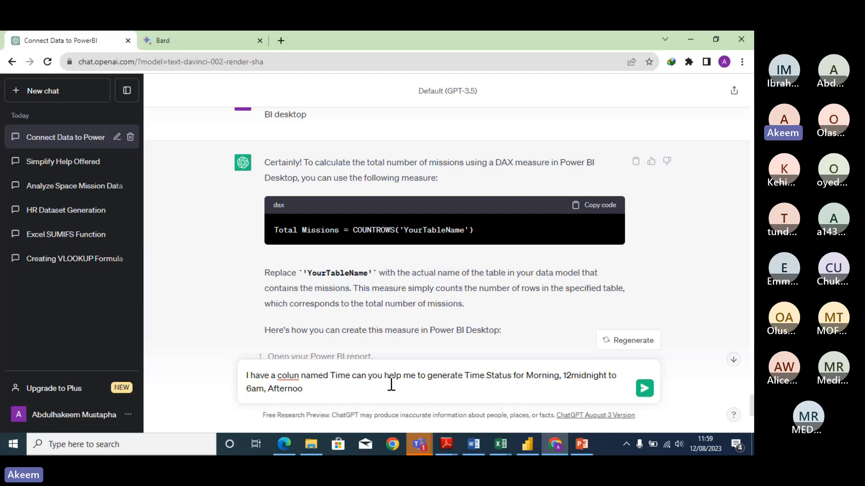
type("n")
Step: Relabel the midnight-to-6am range as Night and replace the word Afternoon with "Morning from 6am to 12 noon"
left_click_drag(560, 375, 530, 377)
type("Night")
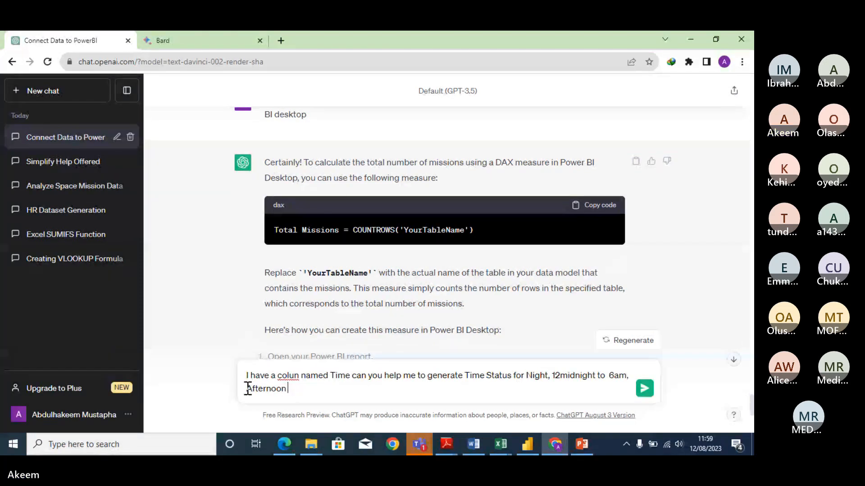
left_click_drag(252, 388, 286, 389)
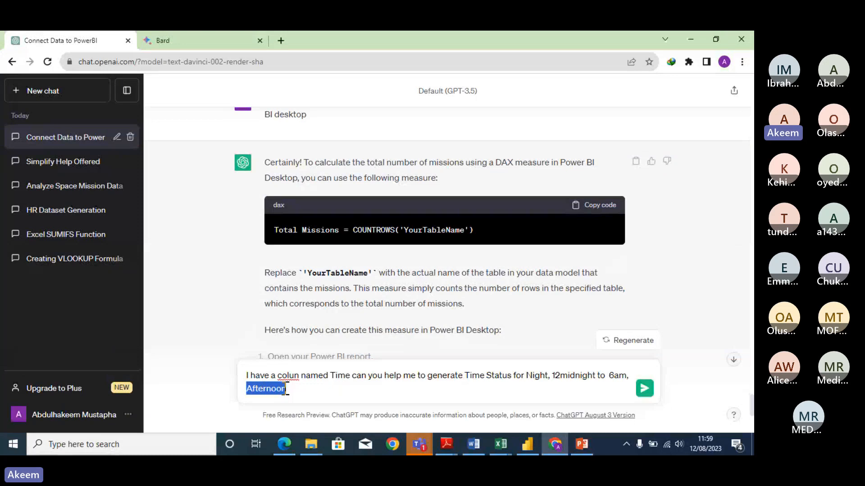
type("Mornin")
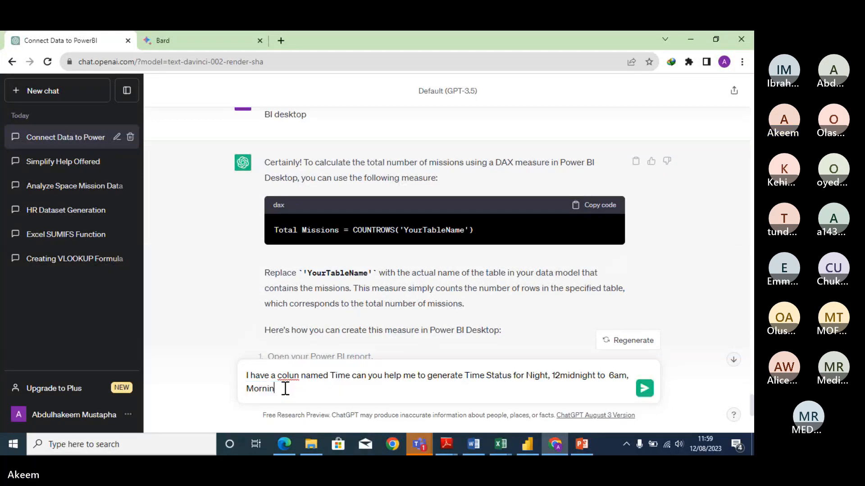
type("g from ")
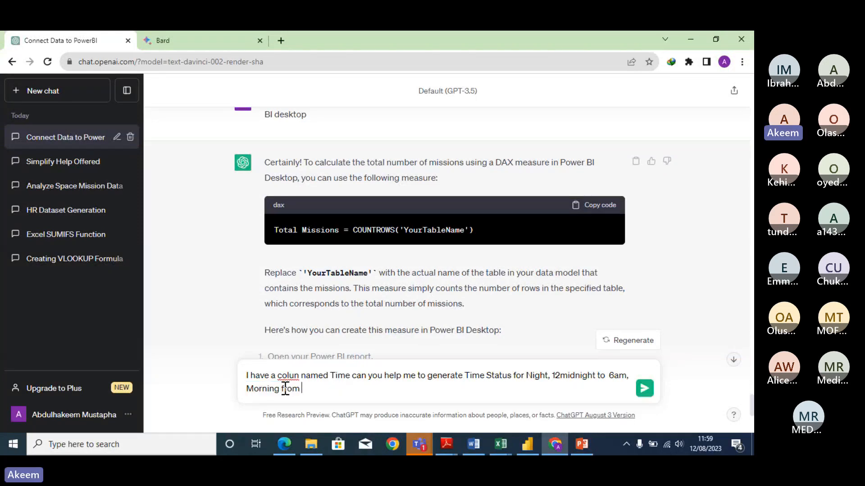
type("6am to 12 noo")
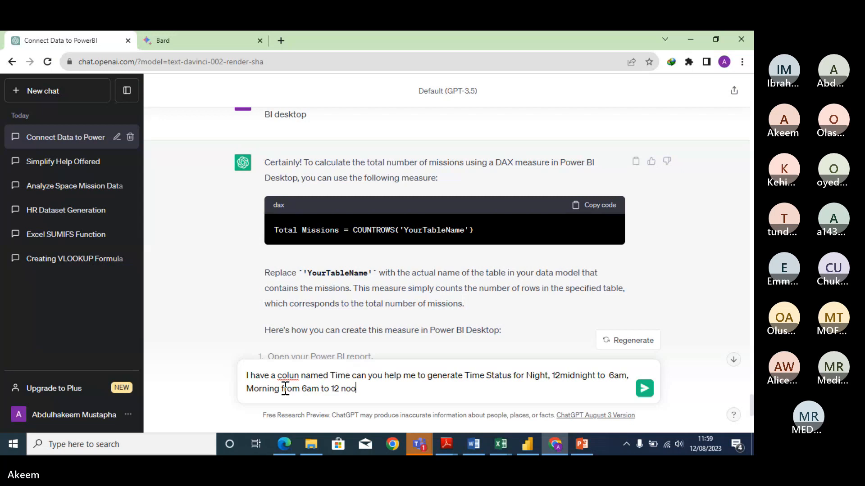
Step: Add the next range to the message as "Afternoon from 12 noon to ^pm,"
type("n, Afternoon fro")
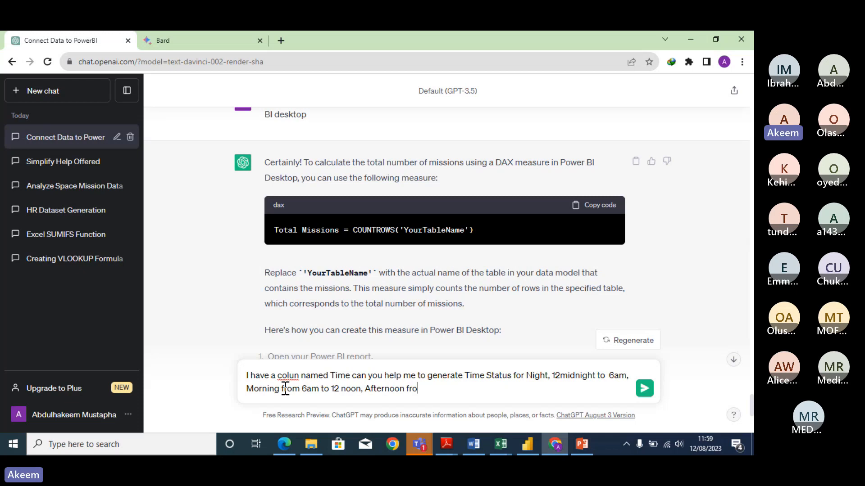
type("m ")
type("12 noon ")
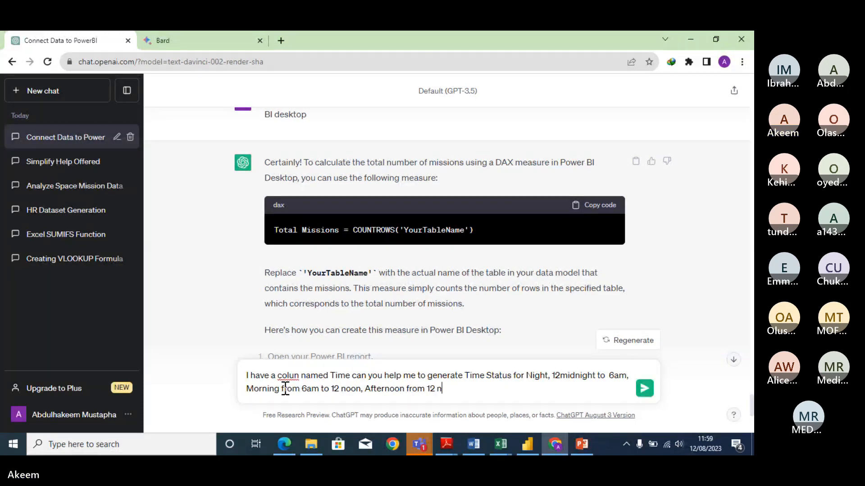
type("to")
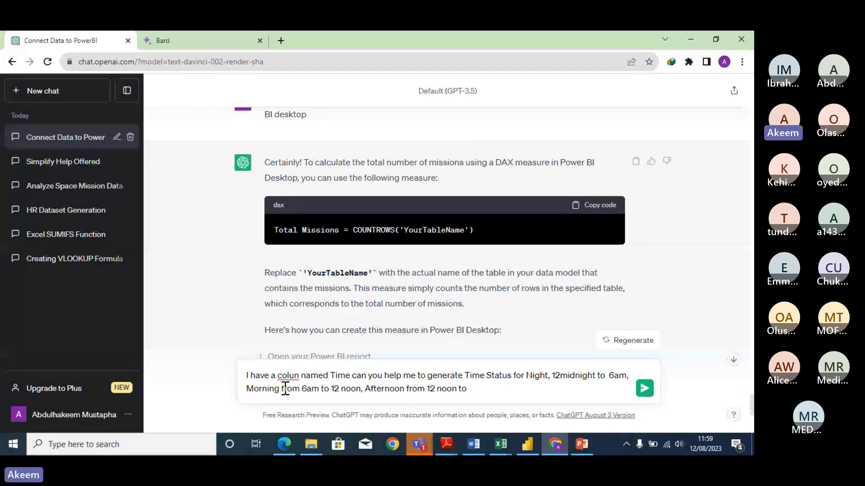
type(" '")
type("p")
type("m, Ni")
key("BackSpace")
key("BackSpace")
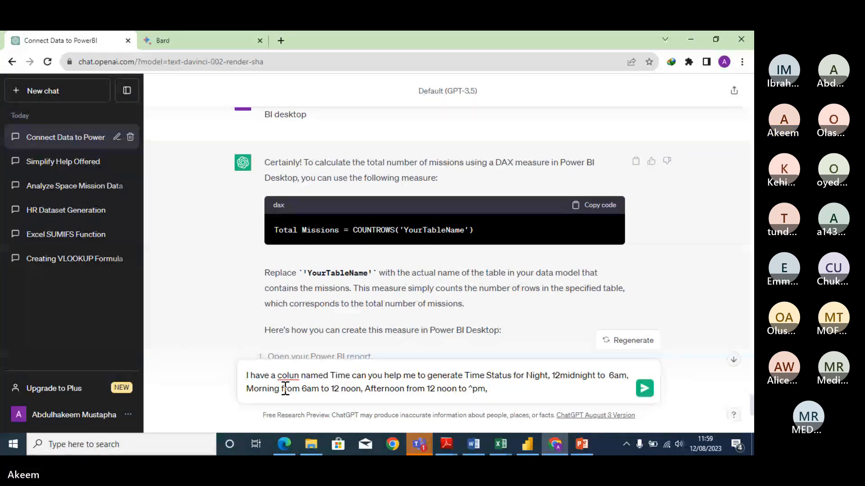
Step: Complete the list of time ranges with "and night from 6pm to 12 midnight"
type("a")
type("nd n")
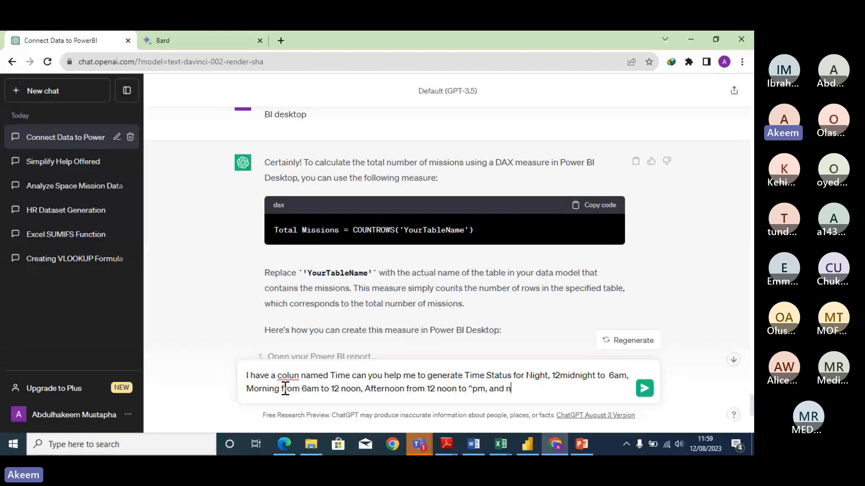
type("ight from 6")
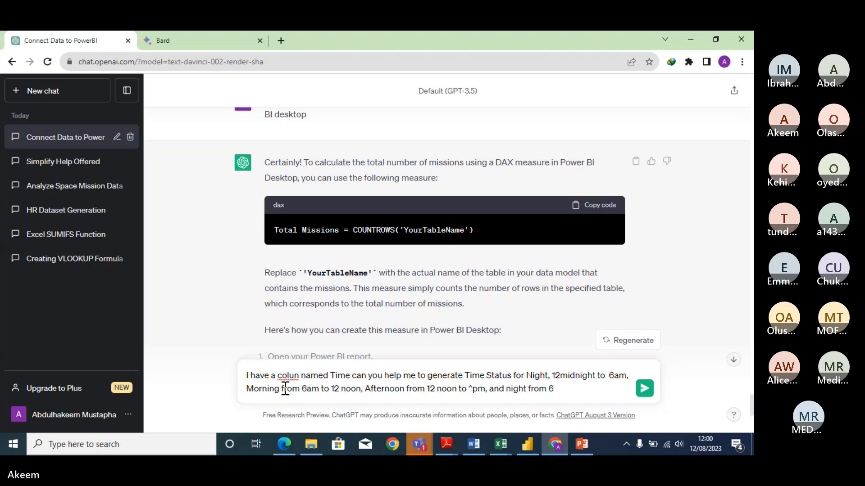
type("pm to")
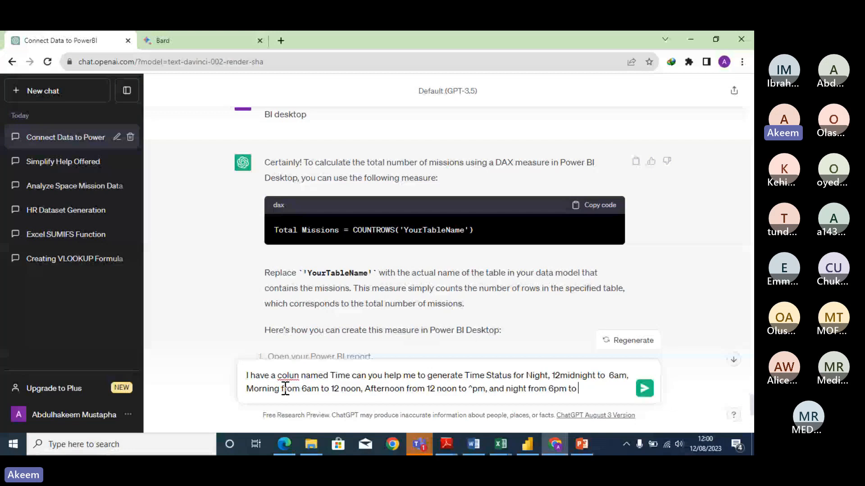
type(" 12 midnight")
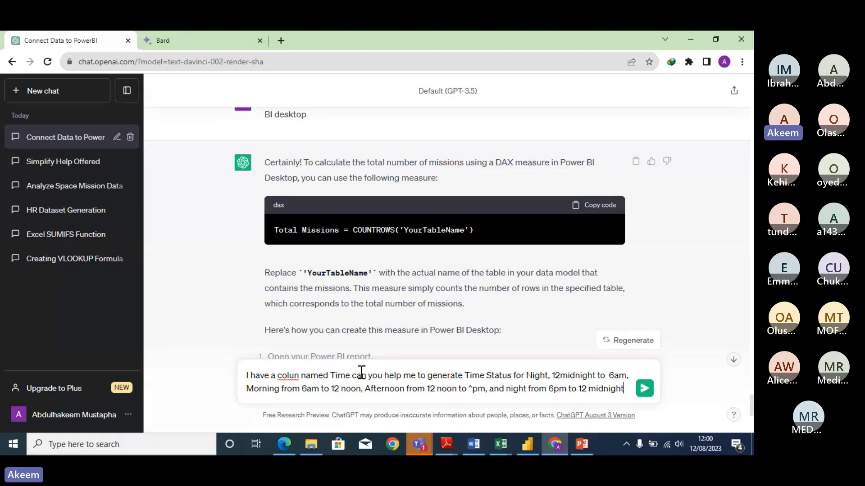
Step: Insert "Dax formula for" before "Time Status" in the message
left_click(465, 375)
type("Dax")
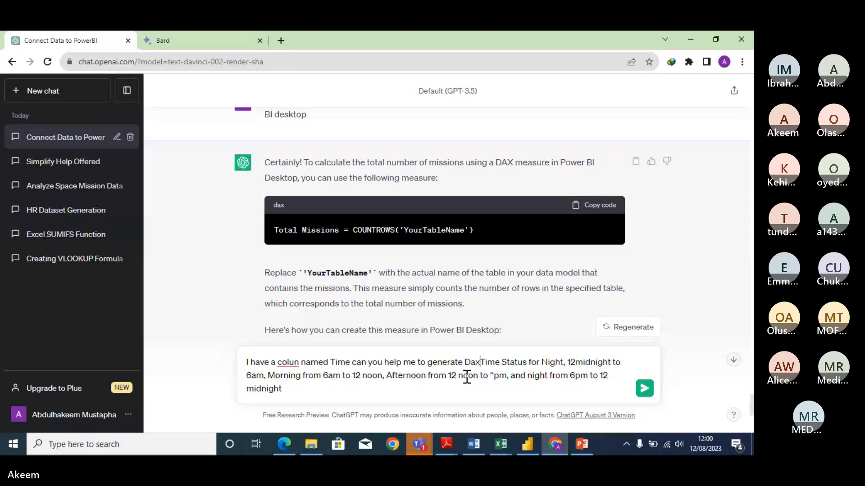
type(" folu")
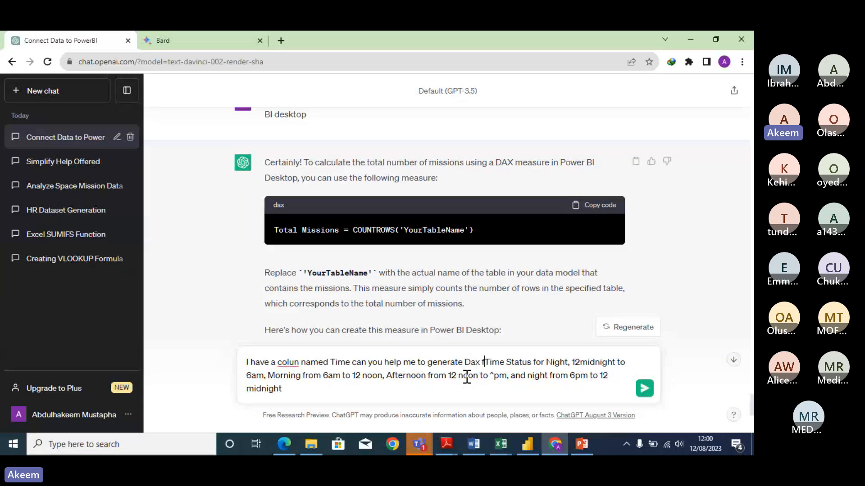
key("BackSpace")
key("BackSpace")
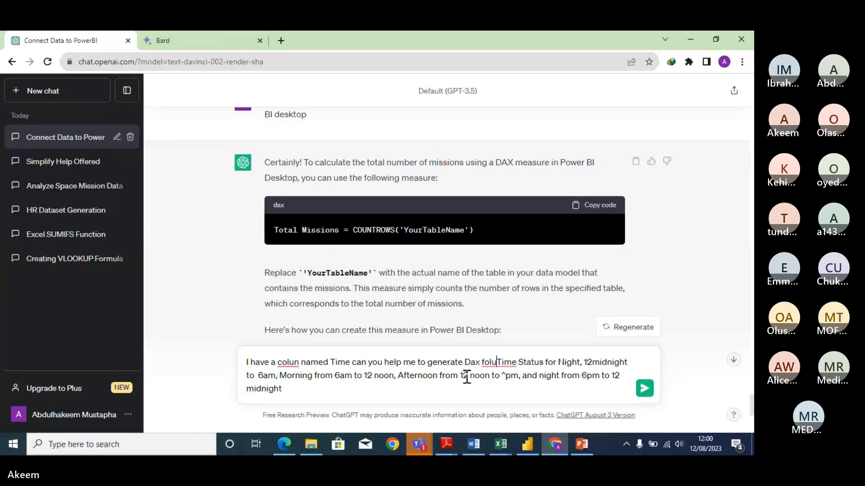
type("rmula")
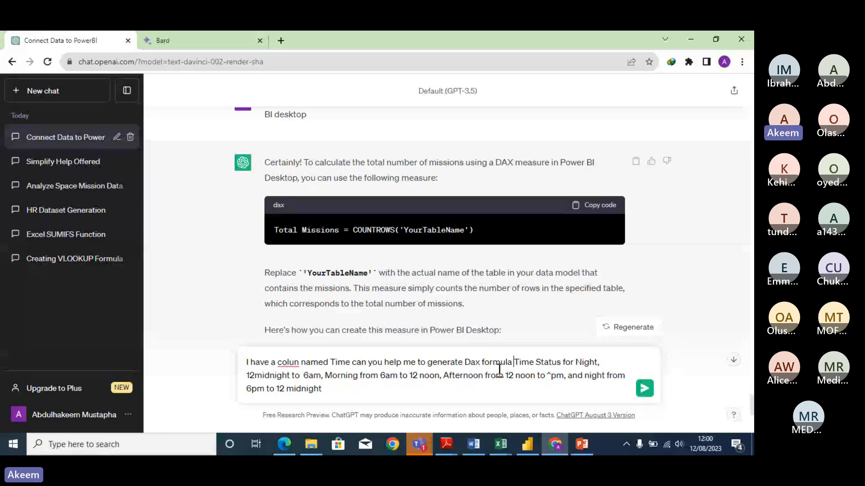
type(" to")
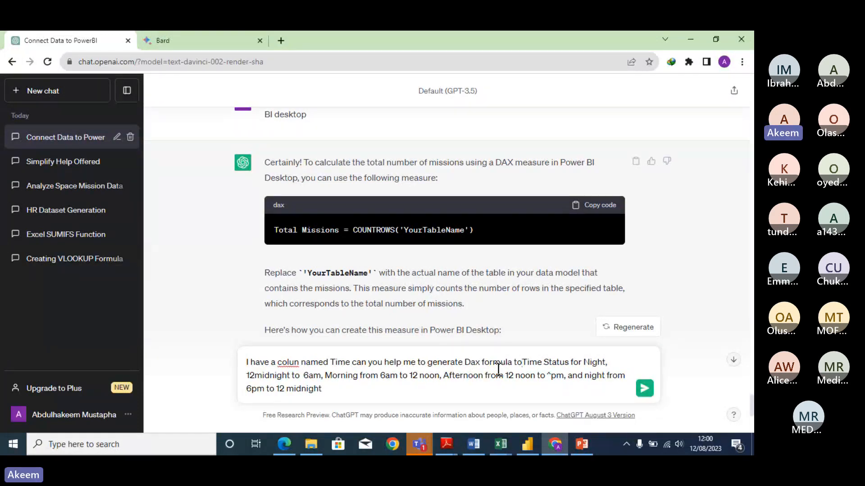
key("BackSpace")
key("BackSpace")
type("for")
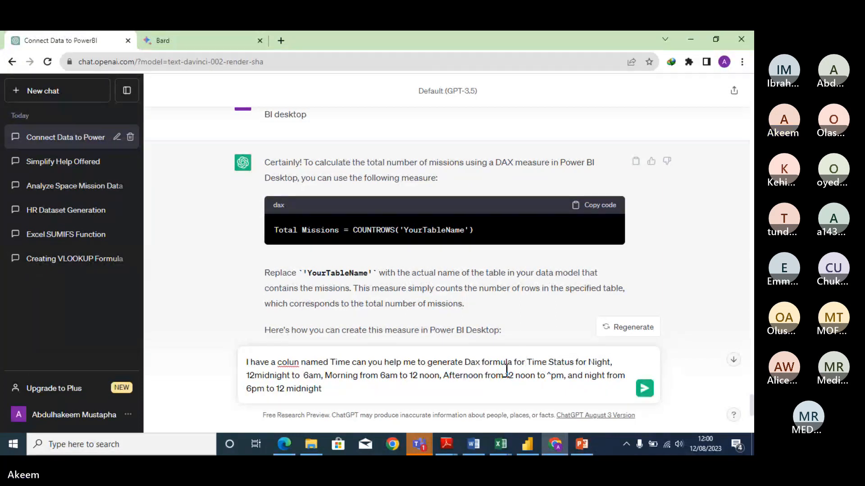
Step: Insert "as follows" before the list of time ranges and enclose the list in double quotation marks
left_click(588, 362)
type("as follow")
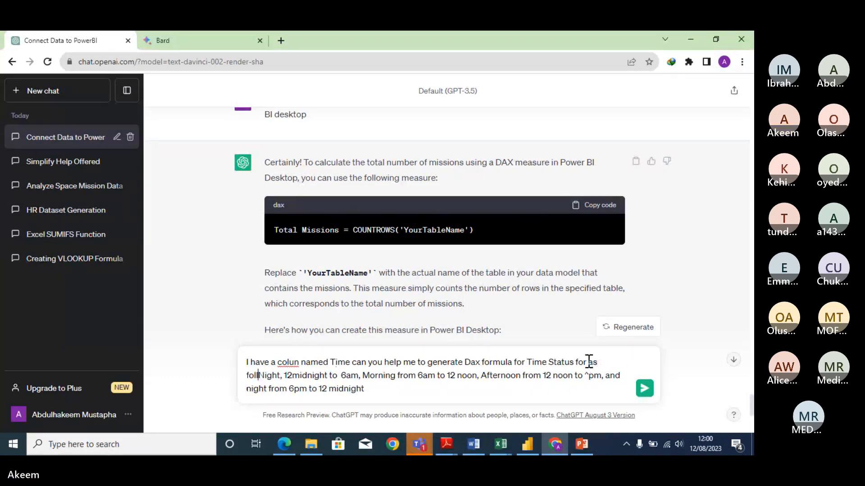
type("s \"")
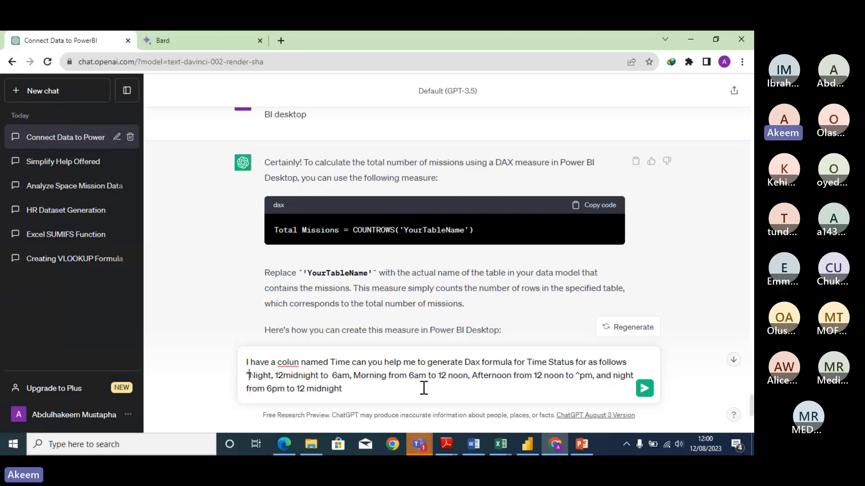
left_click(390, 390)
type("\"")
Step: Send the Time Status request and review the DAX code in ChatGPT's reply
left_click(645, 389)
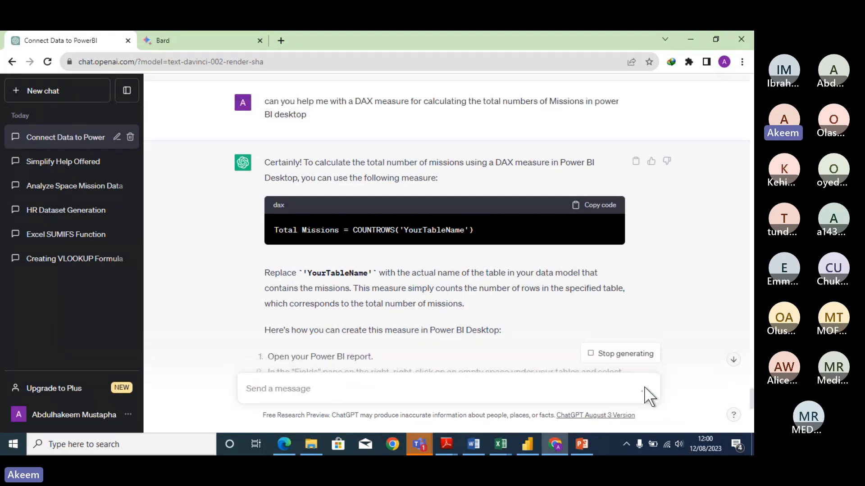
left_click(733, 359)
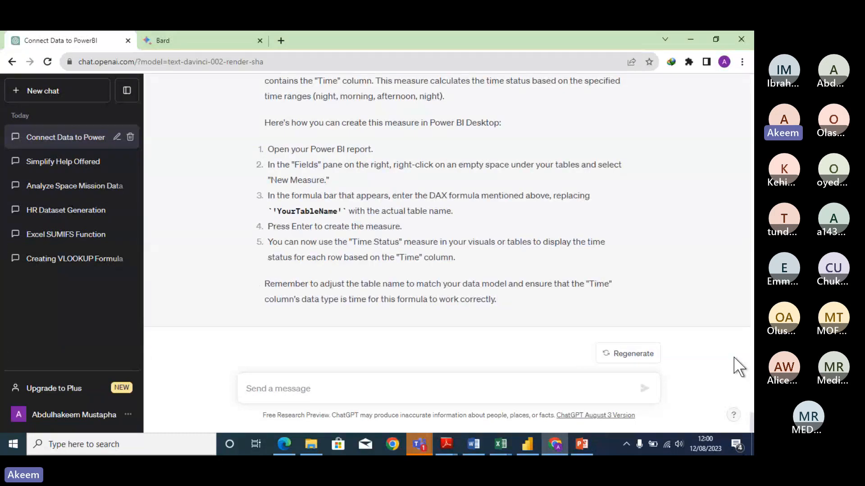
scroll(738, 367, "up", 5)
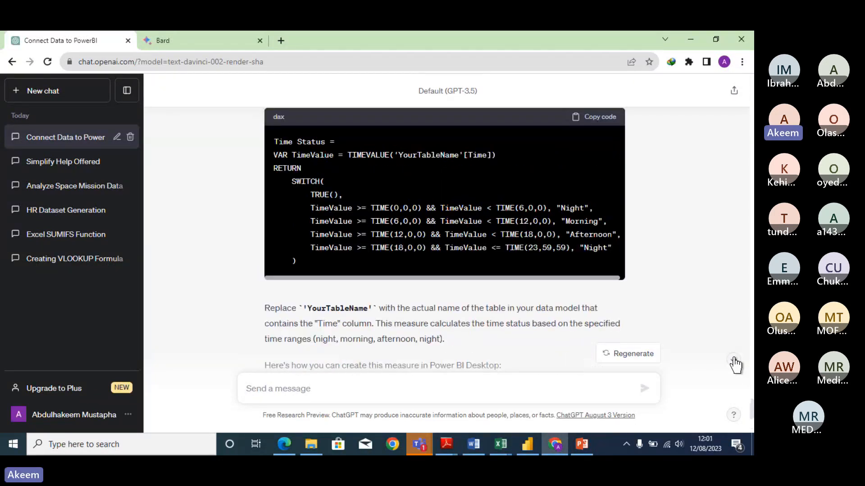
scroll(734, 365, "up", 1)
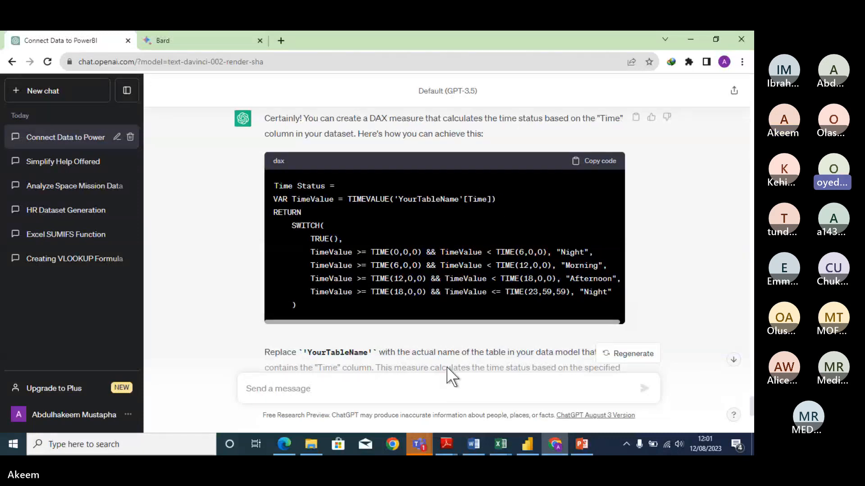
Step: Copy the Time Status DAX code from ChatGPT and paste it as a new calculated column in the space_missions table in Power BI
mouse_move(419, 446)
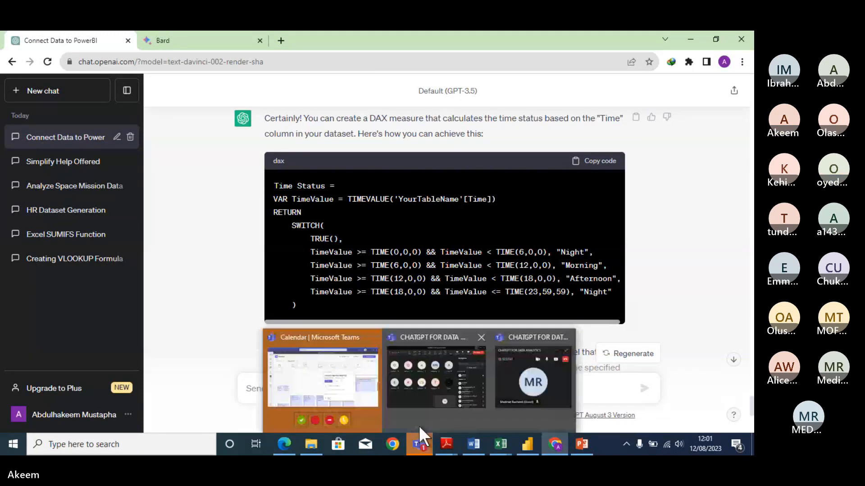
mouse_move(427, 399)
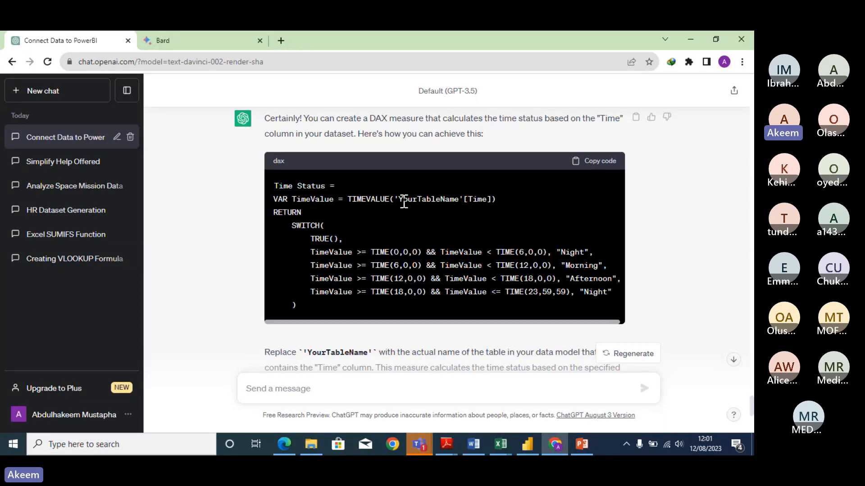
left_click(602, 161)
left_click(526, 452)
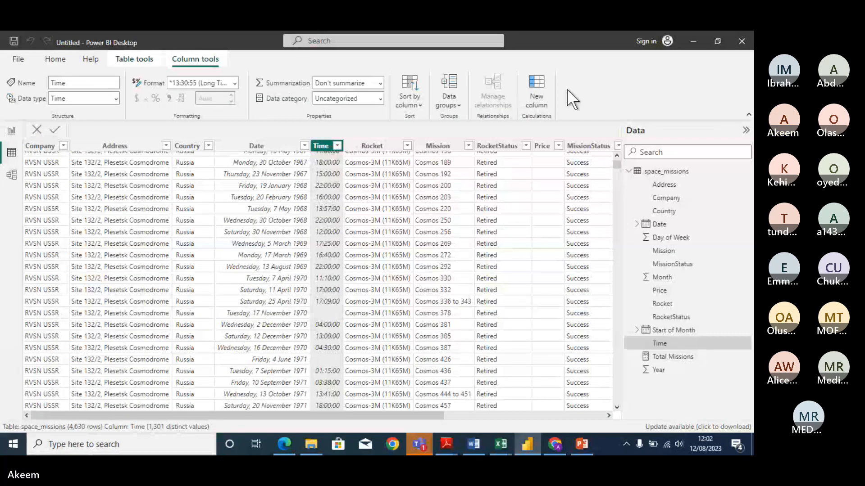
left_click(538, 88)
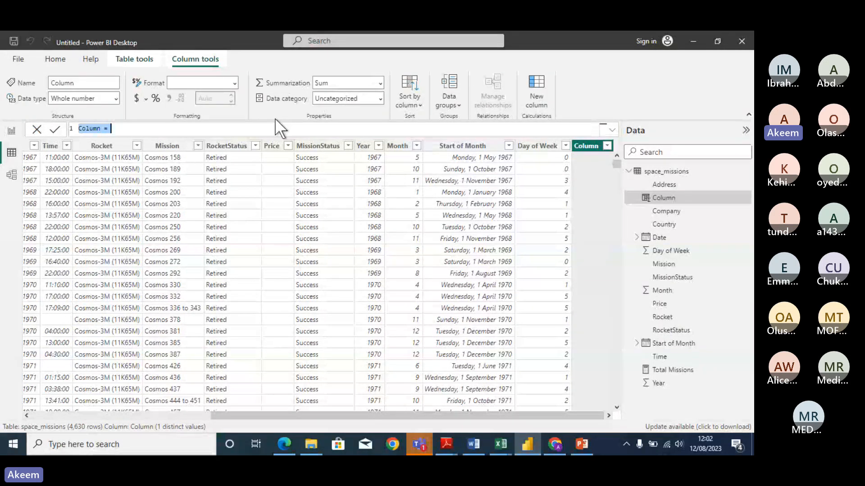
key("ctrl+v")
Step: Replace the YourTableName placeholder with space_missions in the Time Status formula and commit the column
left_click(229, 137)
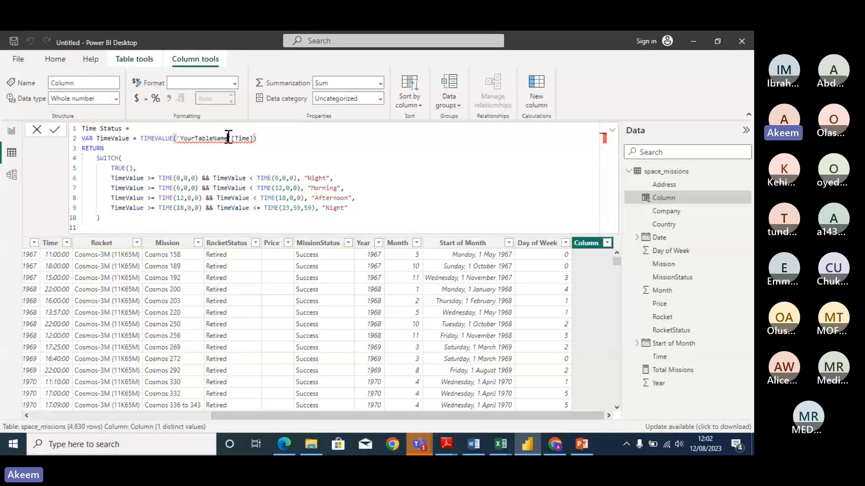
key("BackSpace")
key("BackSpace")
key("BackSpace")
key("BackSpace")
key("BackSpace")
key("BackSpace")
key("BackSpace")
key("BackSpace")
key("BackSpace")
key("BackSpace")
key("BackSpace")
key("BackSpace")
key("BackSpace")
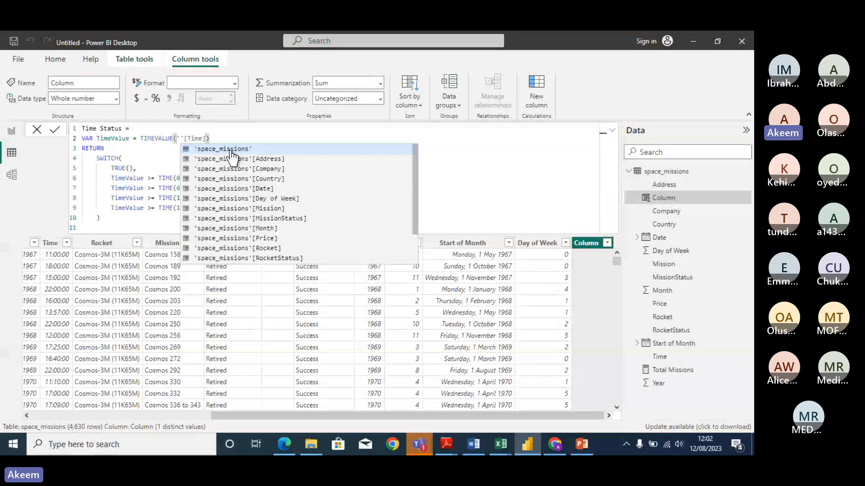
left_click(231, 150)
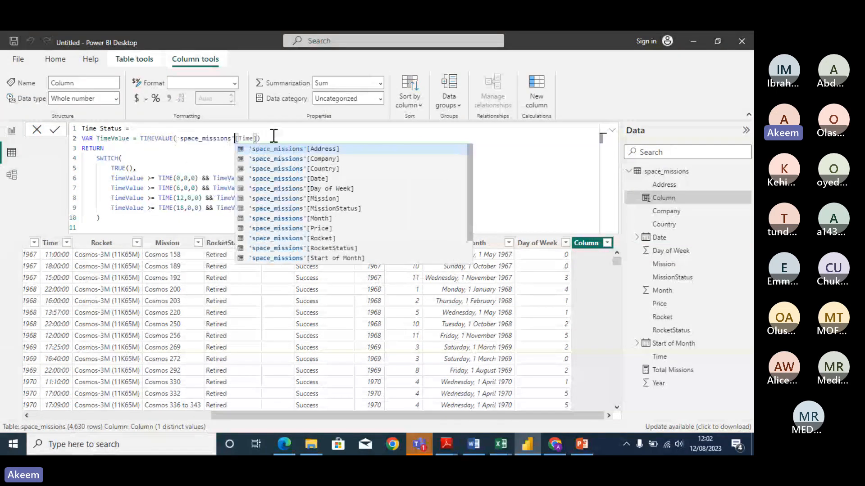
left_click(276, 136)
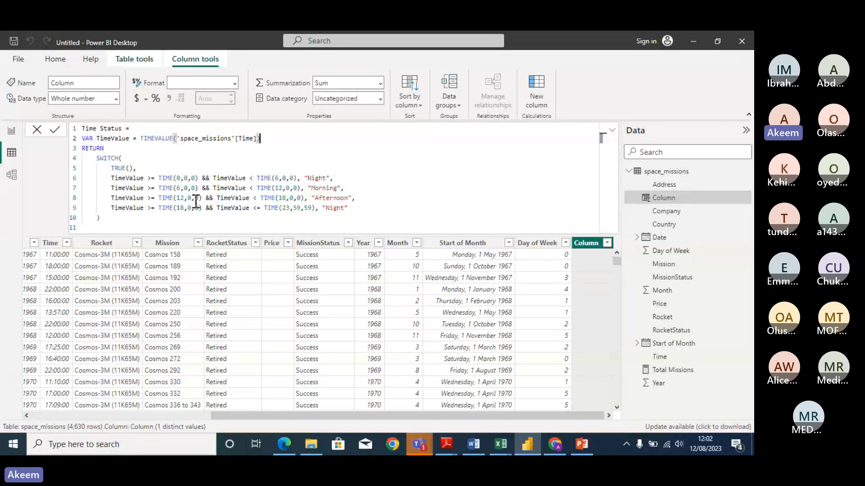
left_click(368, 208)
key("Down")
key("Down")
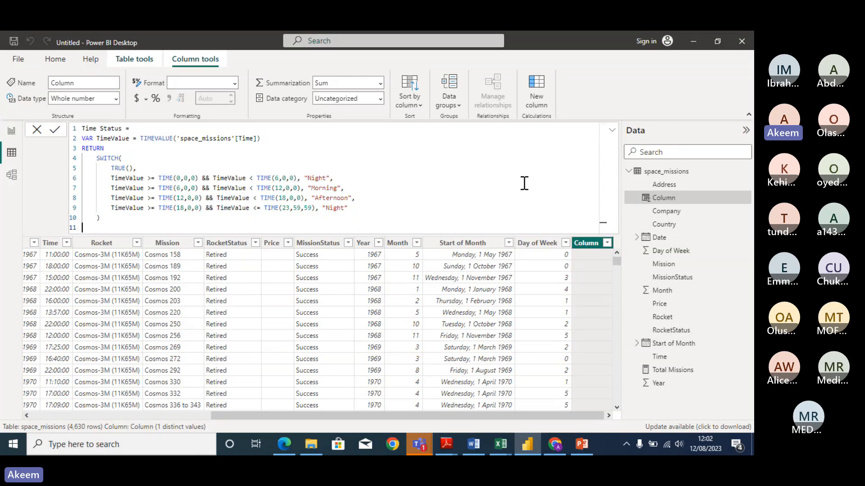
left_click(57, 130)
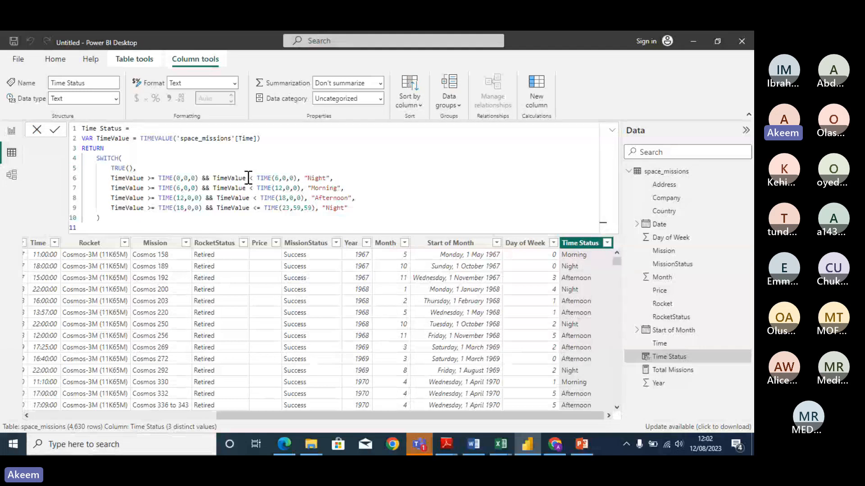
Step: Convert the Total Missions card on the report page to a clustered bar chart with Time Status on the Y-axis
left_click(11, 130)
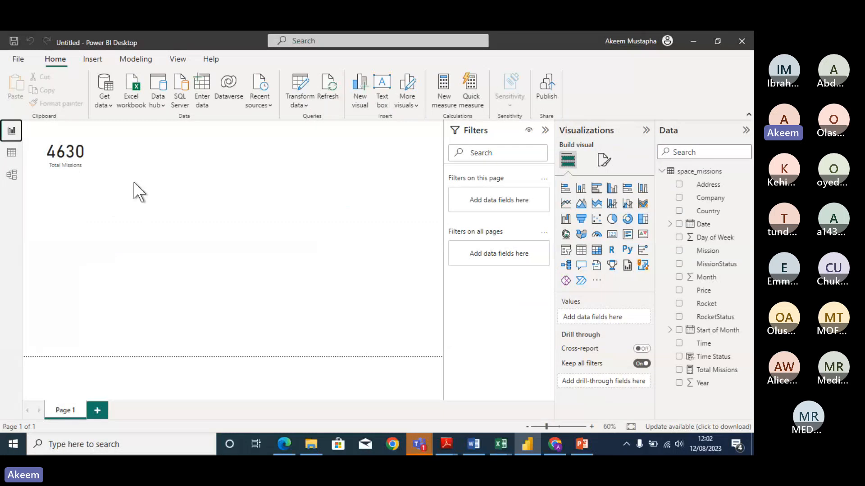
left_click(90, 171)
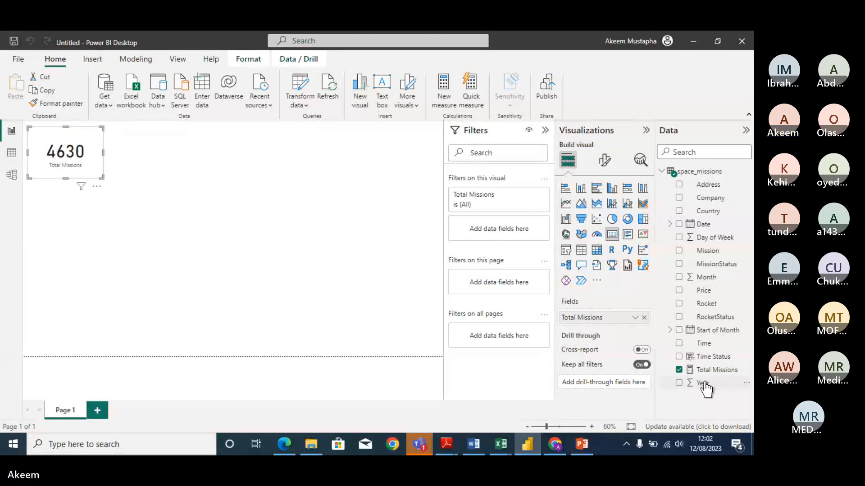
double_click(716, 358)
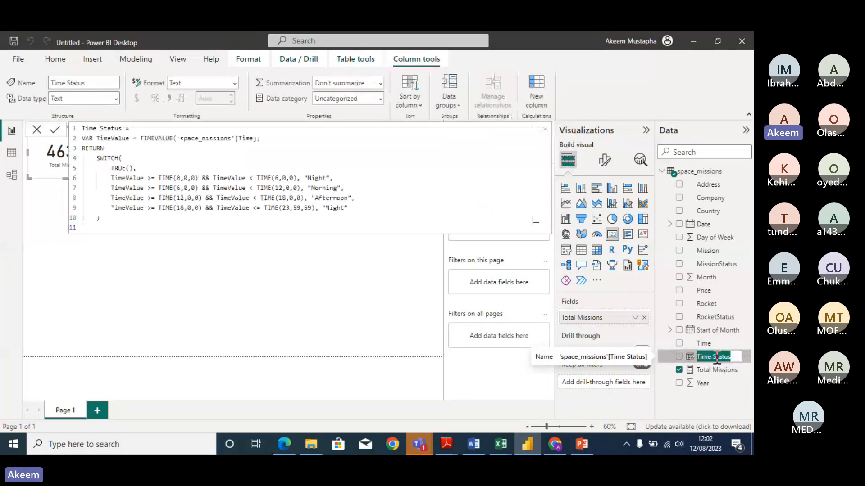
left_click(291, 280)
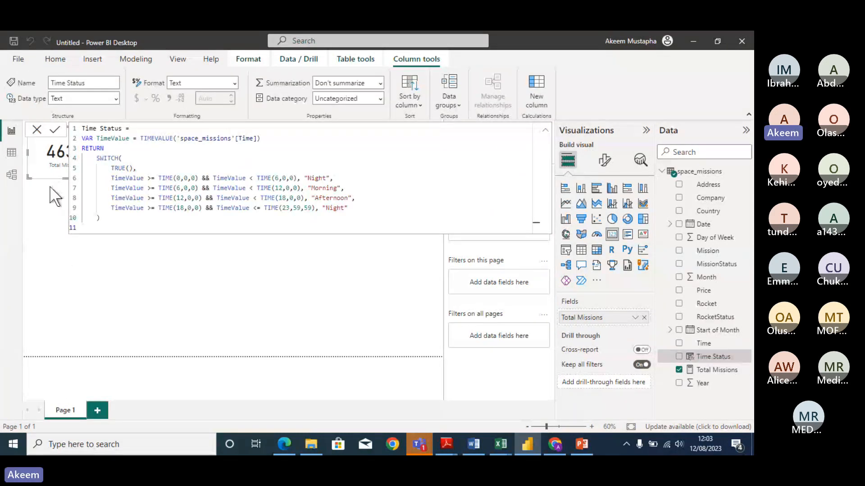
left_click(68, 265)
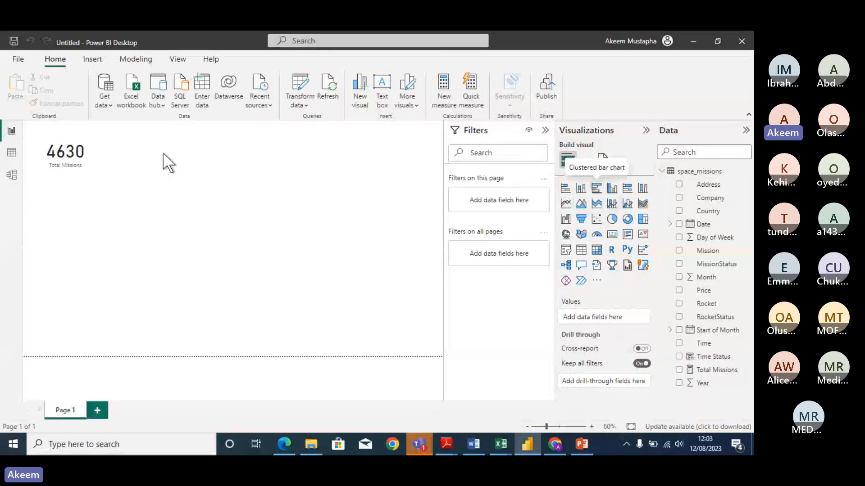
left_click(77, 163)
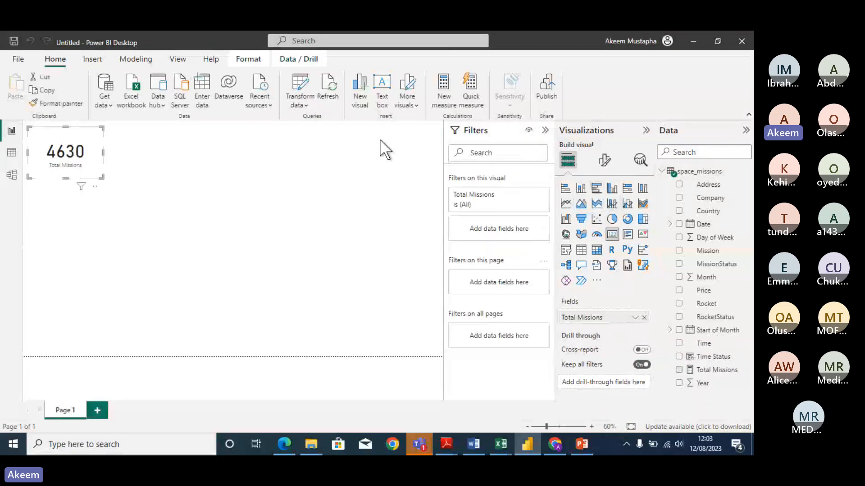
left_click(598, 193)
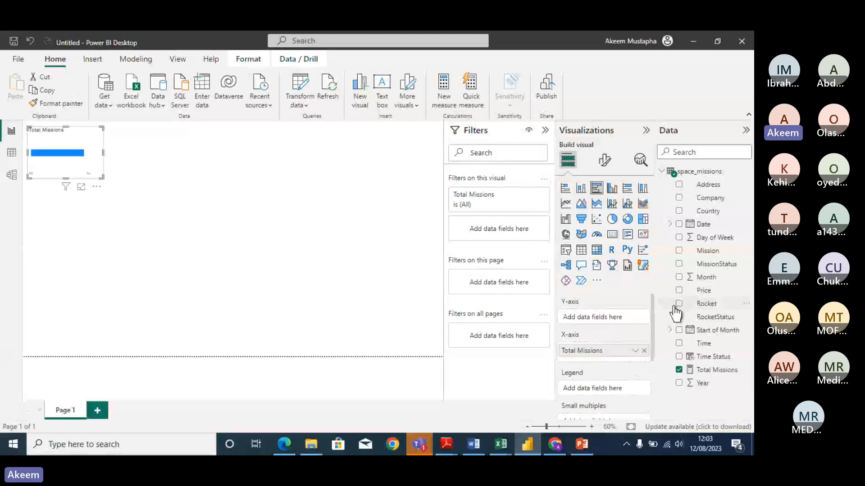
left_click(678, 357)
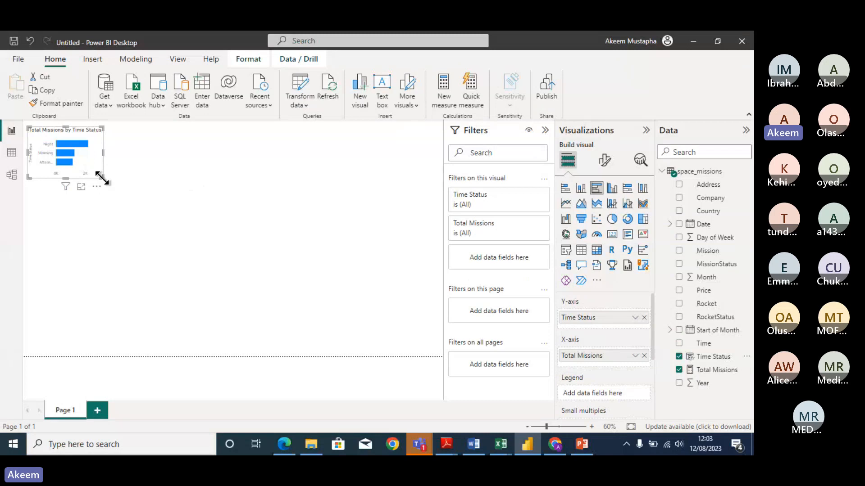
Step: Enlarge the Total Missions by Time Status bar chart and inspect the values of its Night, Morning and Afternoon bars
left_click_drag(103, 178, 250, 313)
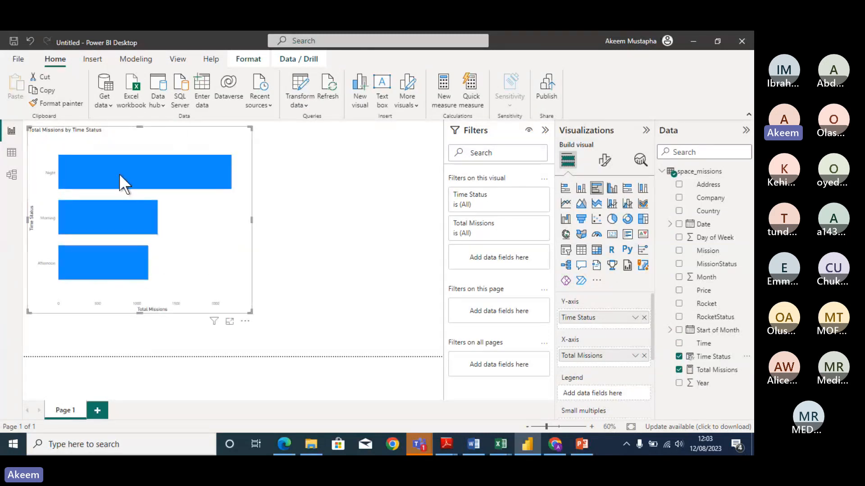
mouse_move(119, 173)
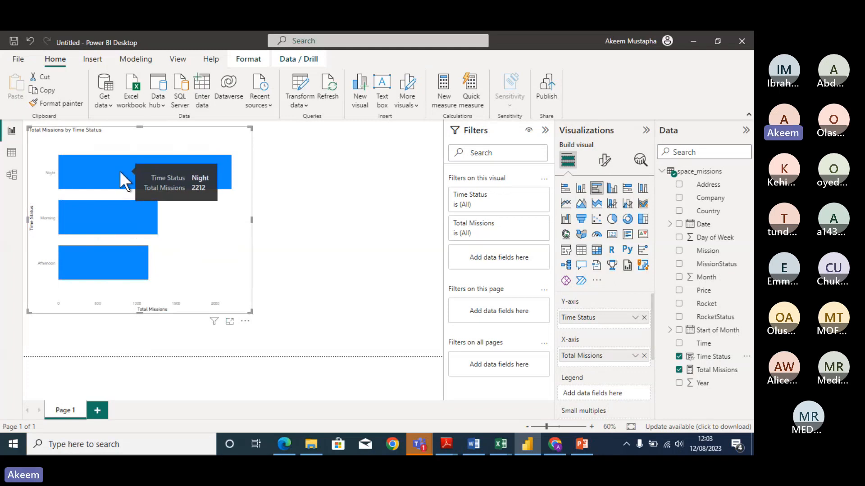
mouse_move(108, 230)
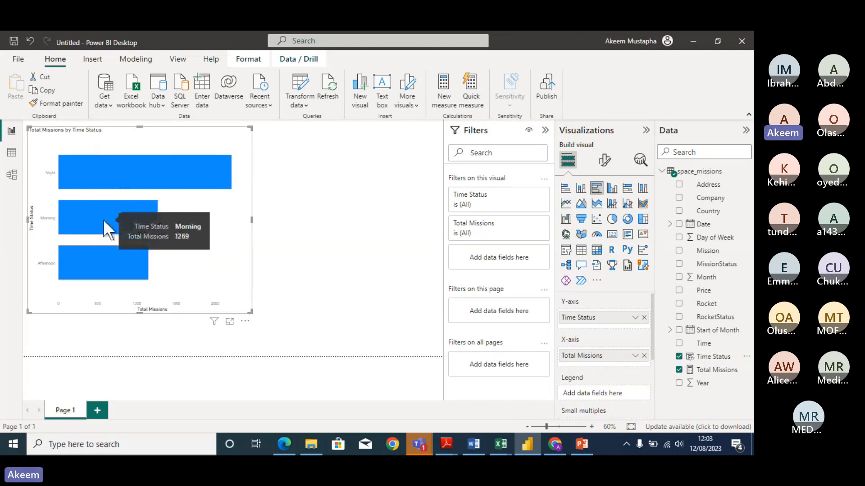
mouse_move(93, 261)
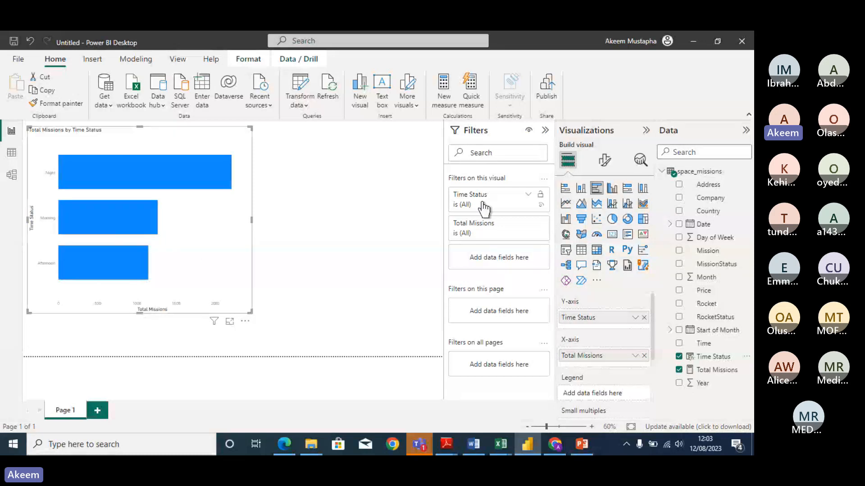
Step: Change the Total Missions by Time Status chart to a pie chart and enlarge it across most of the page
left_click(612, 220)
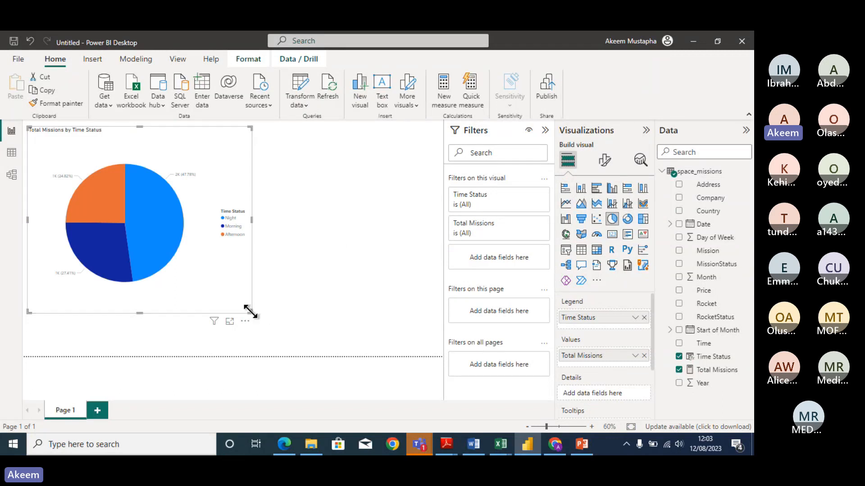
left_click_drag(251, 312, 408, 345)
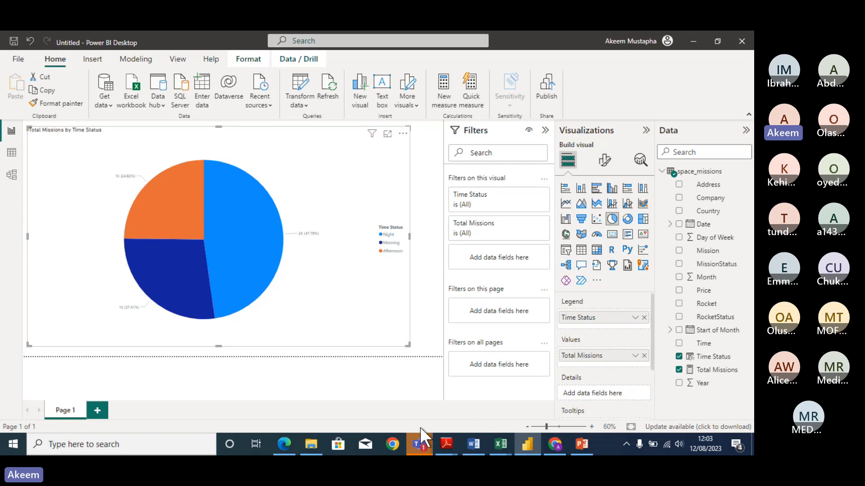
Step: Switch to the Teams meeting, admit everyone waiting in the lobby, and minimize the meeting window
mouse_move(419, 427)
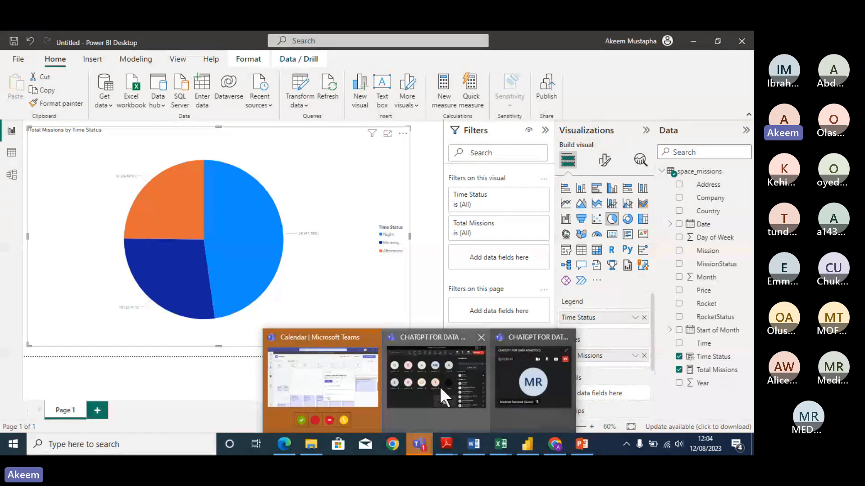
left_click(440, 386)
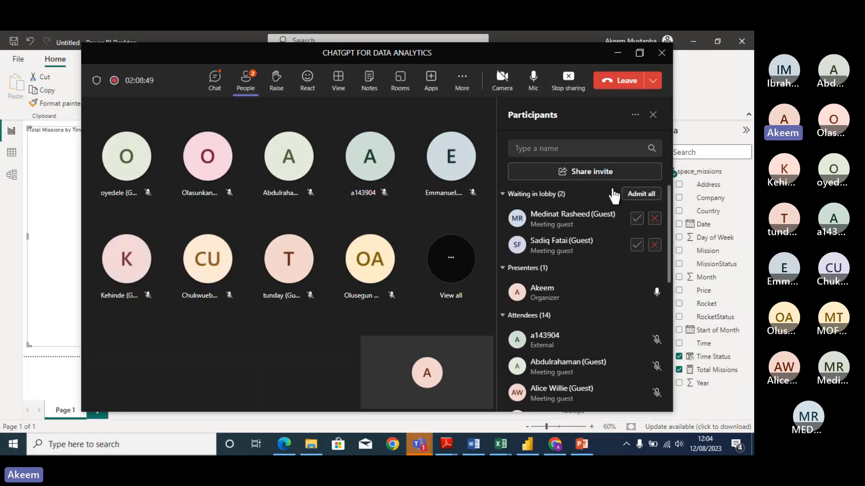
left_click(641, 194)
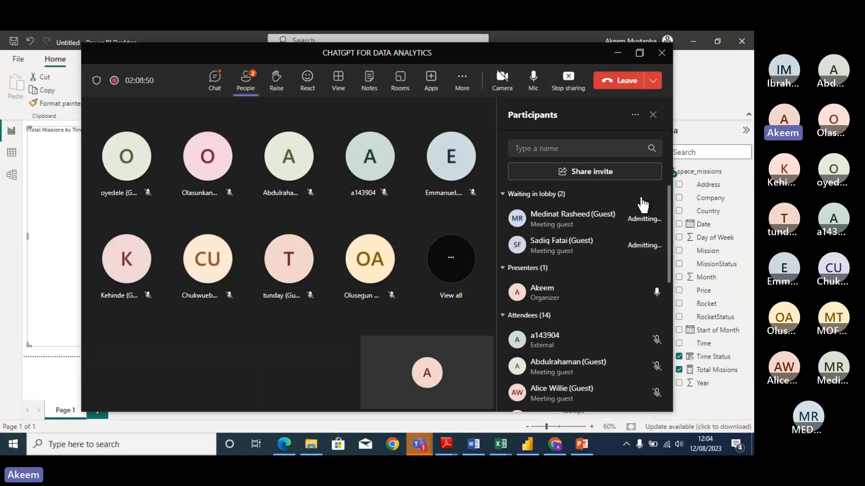
left_click(617, 54)
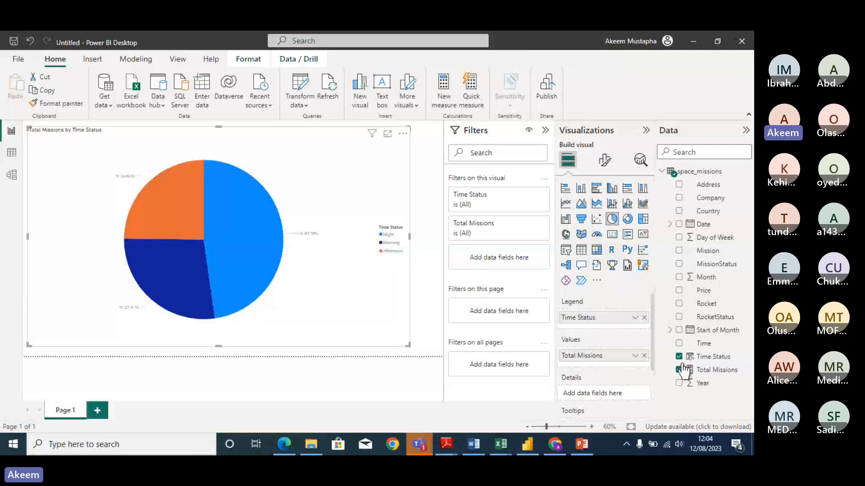
left_click_drag(683, 370, 683, 363)
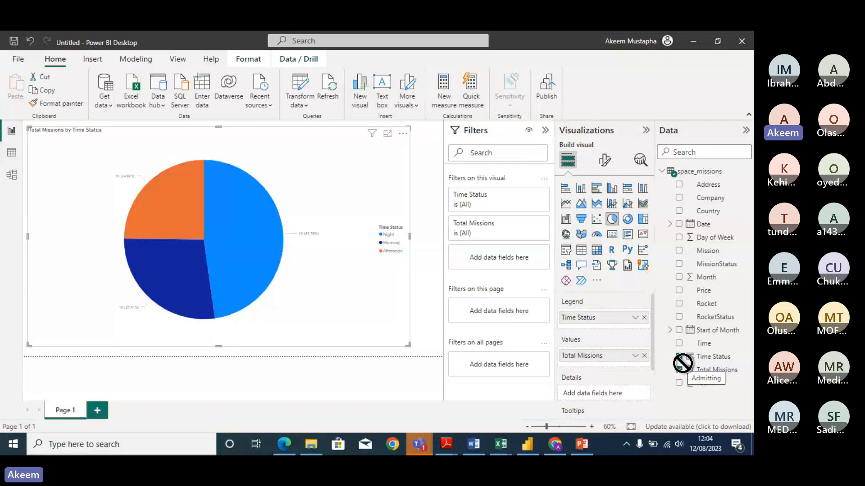
left_click_drag(683, 363, 682, 363)
left_click_drag(682, 363, 583, 438)
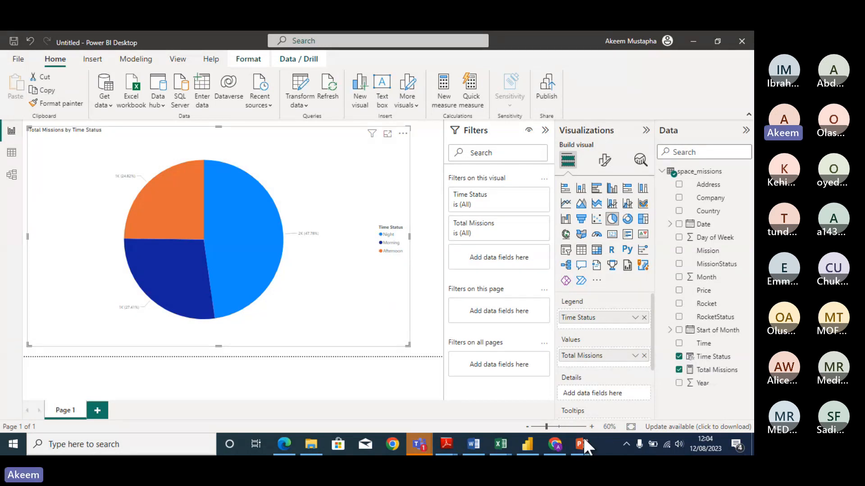
Step: Switch to PowerPoint to review the Power BI topics on the Common Use Cases slide, and return to Power BI
left_click(581, 446)
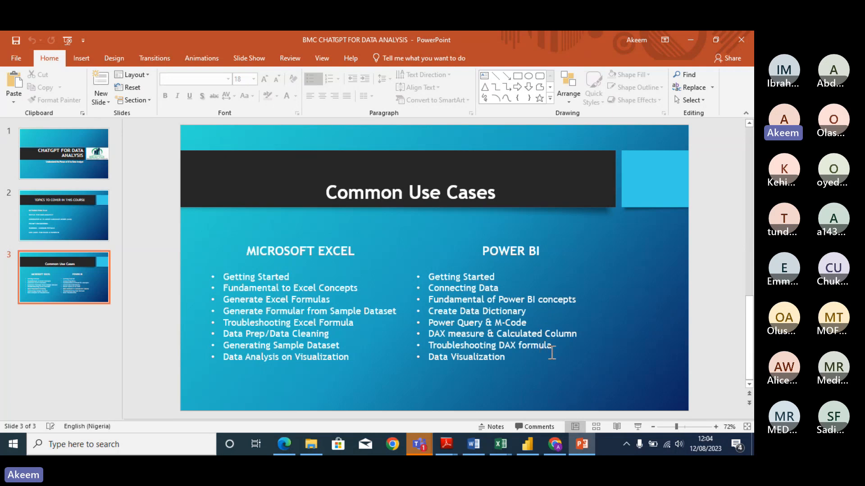
left_click(686, 42)
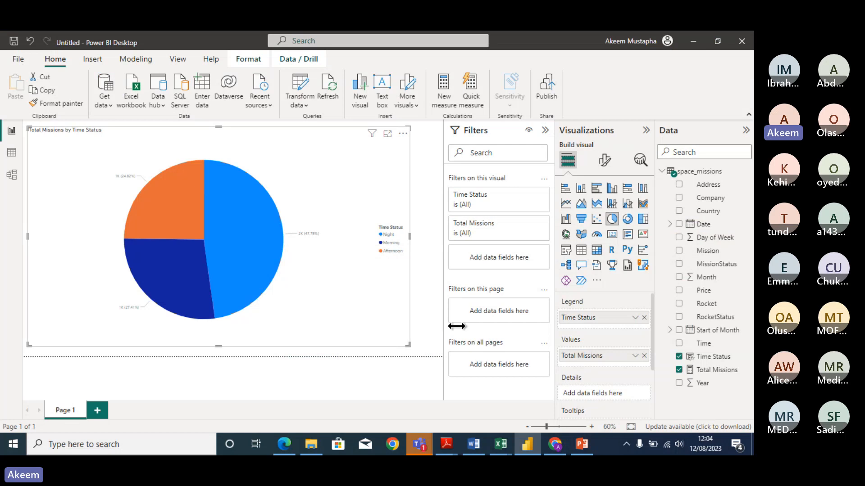
Step: Open the Time Status column's formula, delete the 6 from the first Night condition's upper TIME bound, and copy the whole formula
left_click(715, 358)
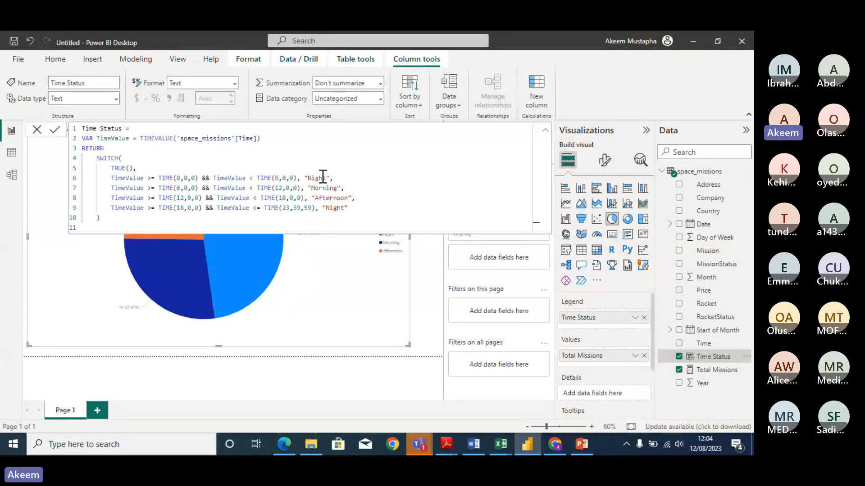
left_click(279, 176)
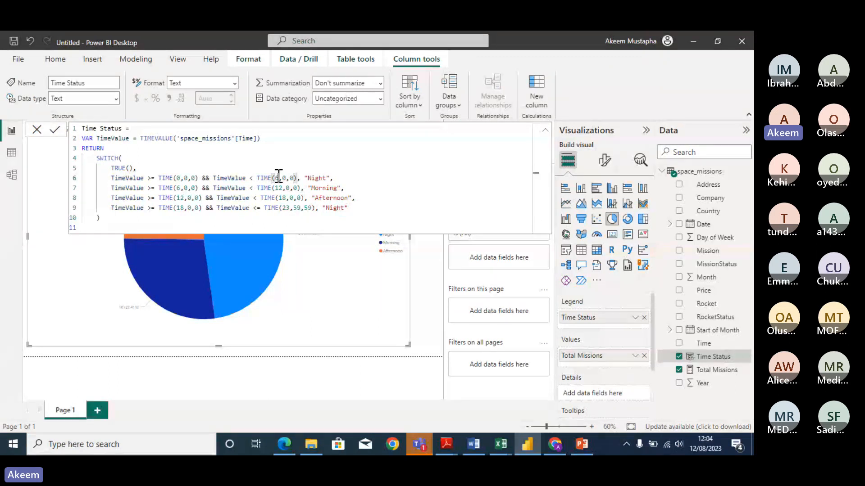
key("BackSpace")
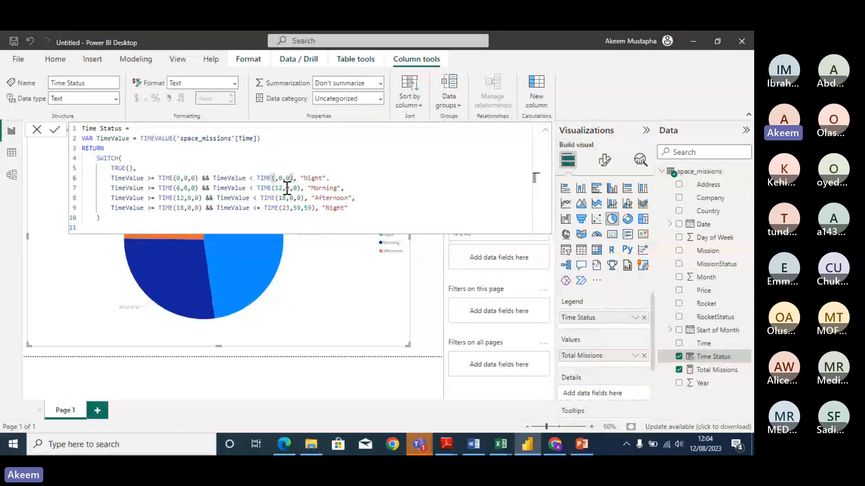
left_click(412, 202)
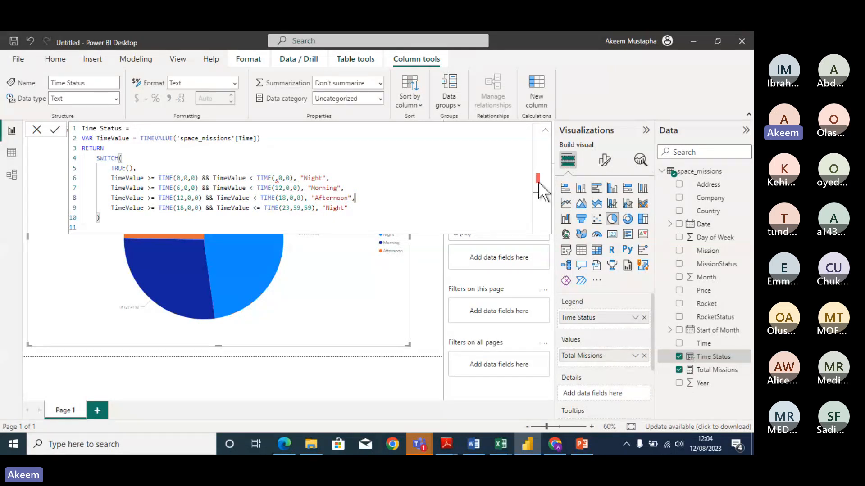
key("ctrl+a")
key("ctrl+c")
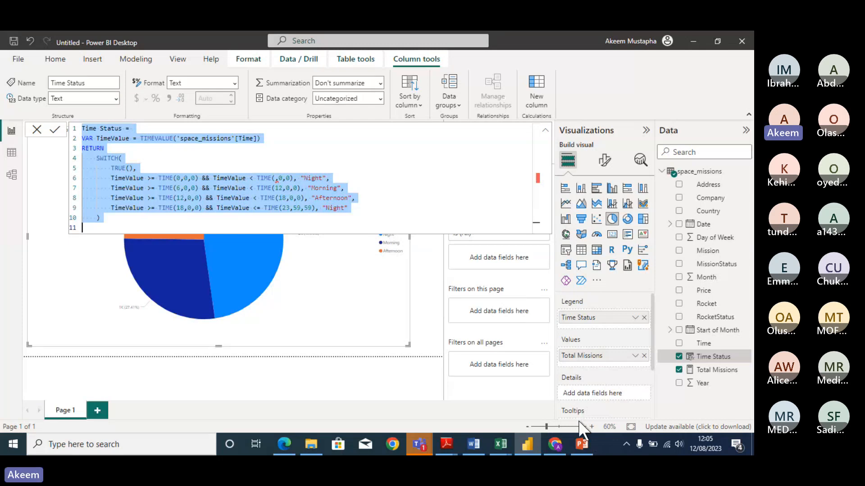
Step: Switch to ChatGPT and ask "what is wrong with this formula" with the copied Time Status formula pasted below, then go to the reply's end
left_click(556, 447)
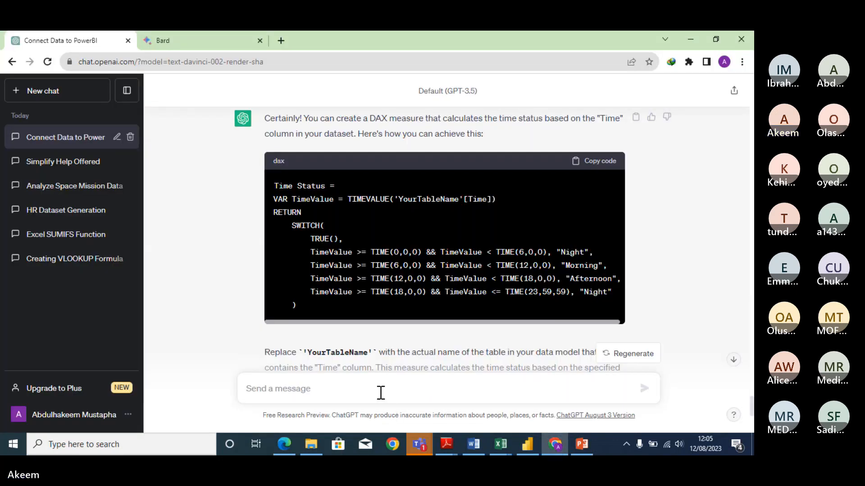
left_click(380, 392)
type("what")
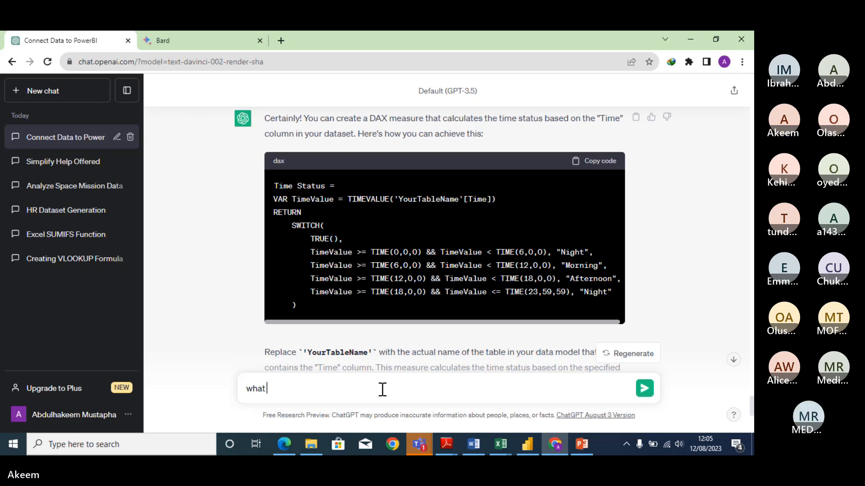
type(" is")
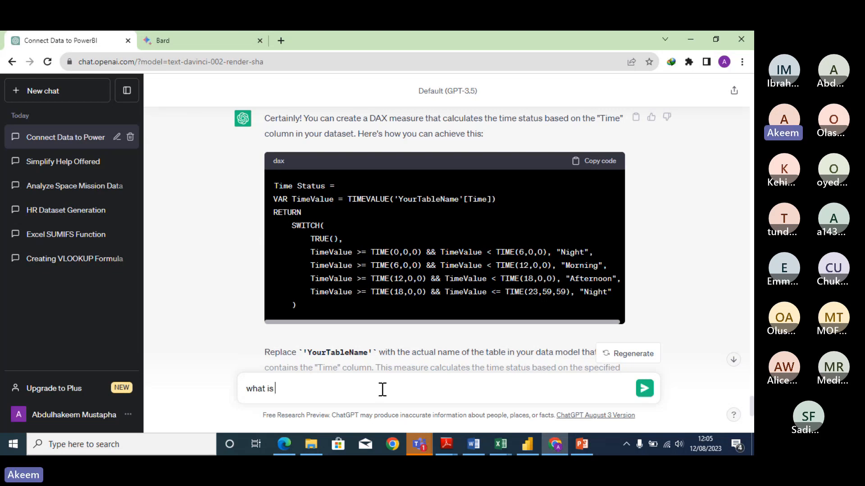
type(" wrong with this formula")
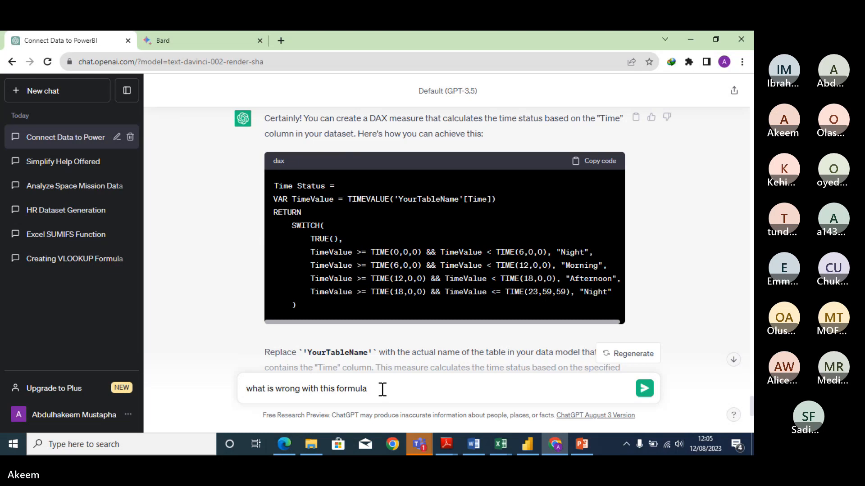
key("ctrl+v")
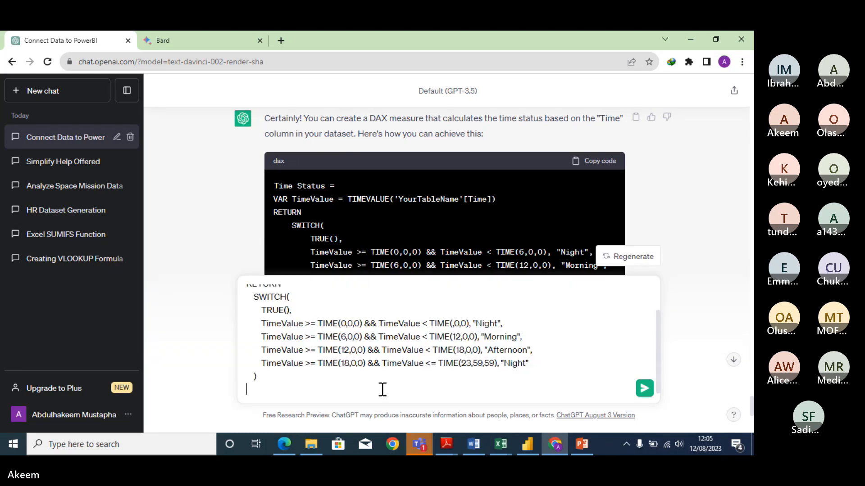
key("Return")
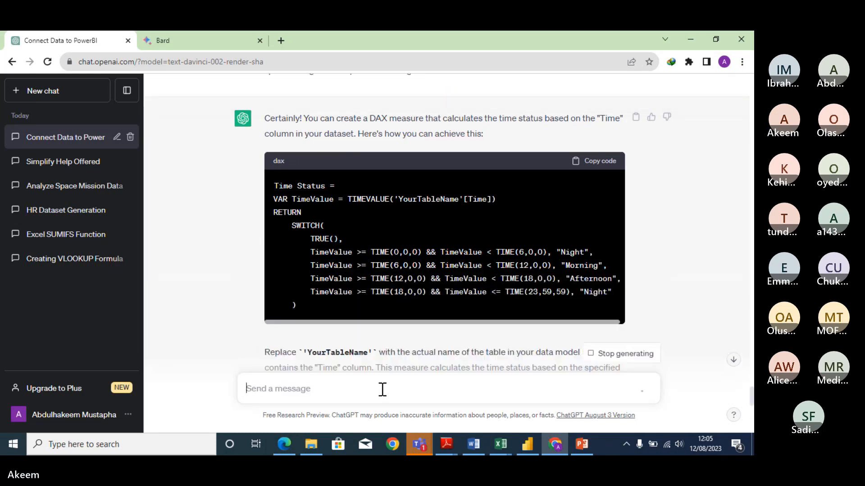
left_click(731, 360)
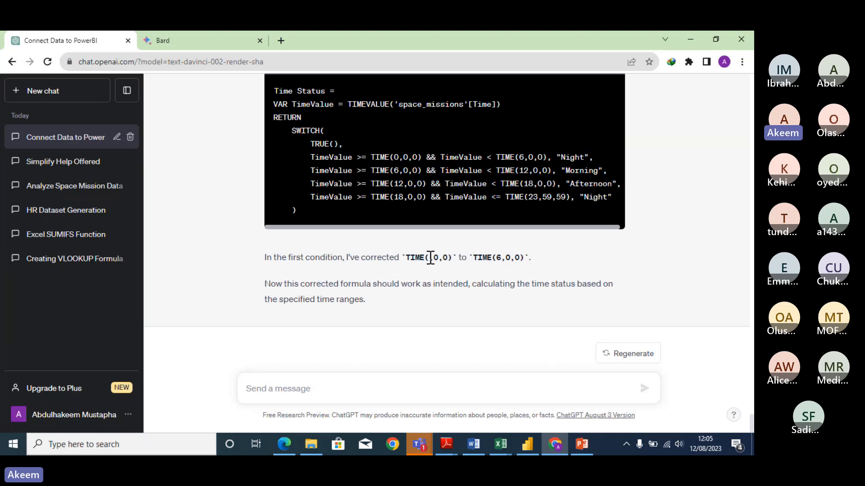
Step: Copy the corrected Time Status code from ChatGPT's reply, replace the column's formula in Power BI with it, and collapse the formula editor
left_click_drag(430, 257, 579, 272)
left_click(550, 201)
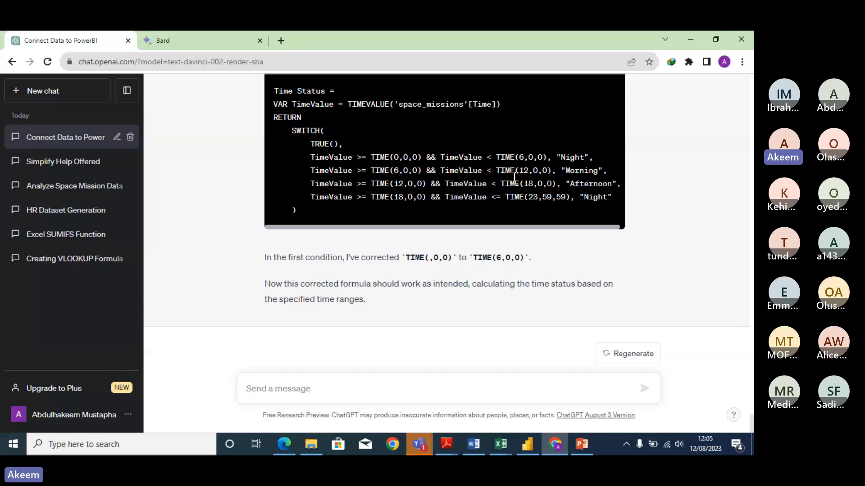
key("ctrl+a")
left_click(552, 163)
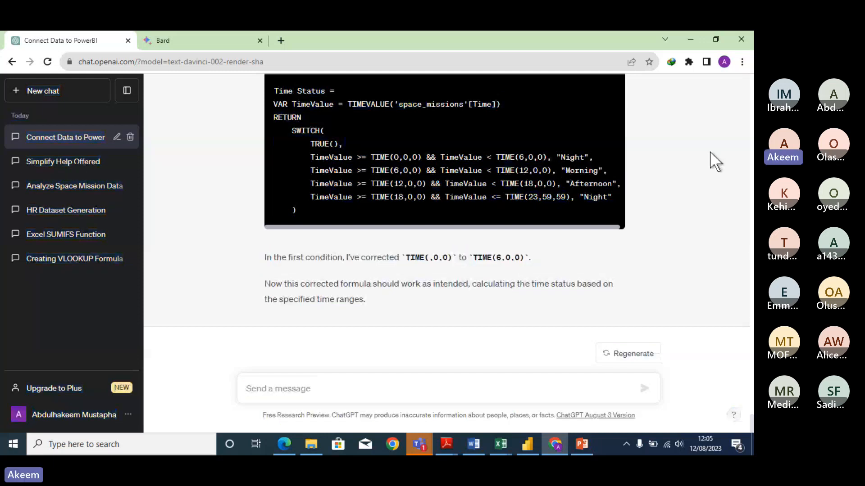
scroll(715, 163, "up", 2)
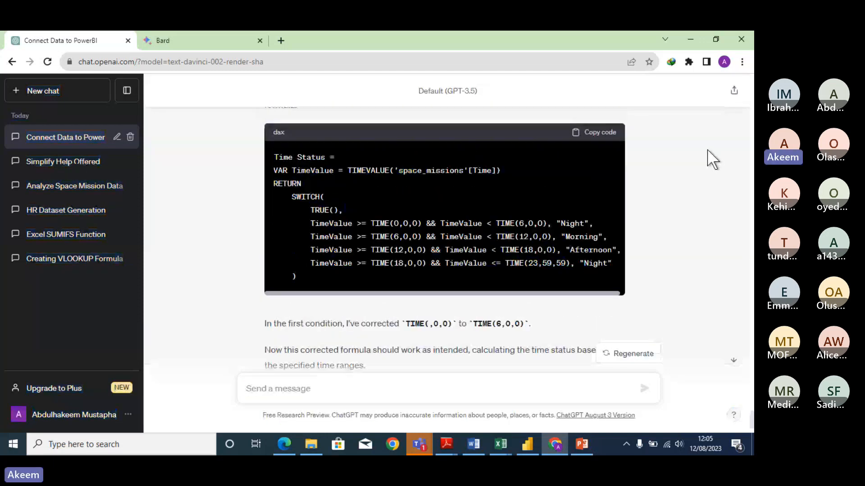
left_click(600, 133)
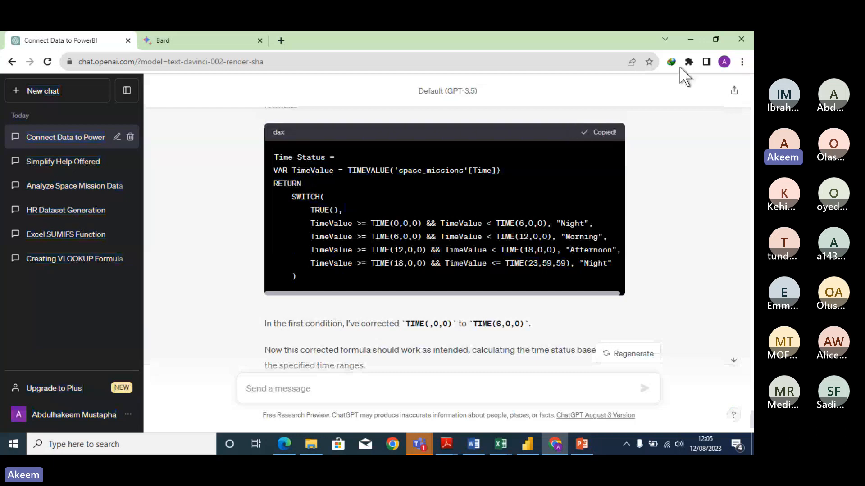
left_click(689, 39)
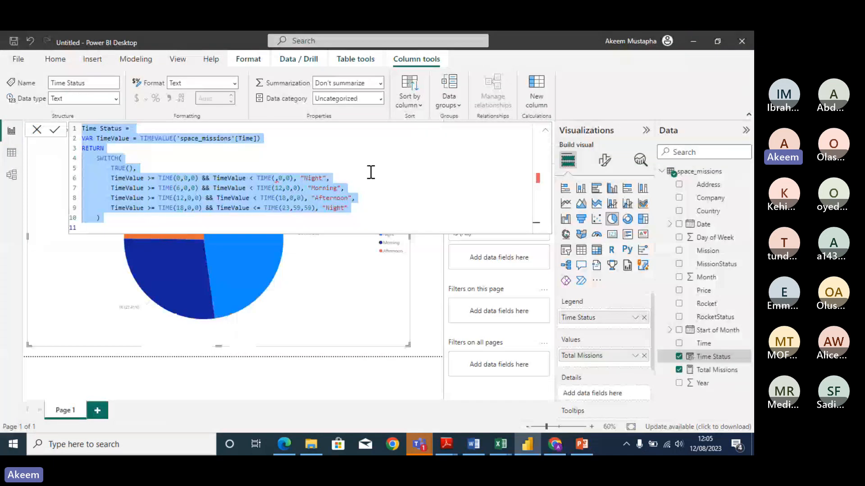
key("ctrl+v")
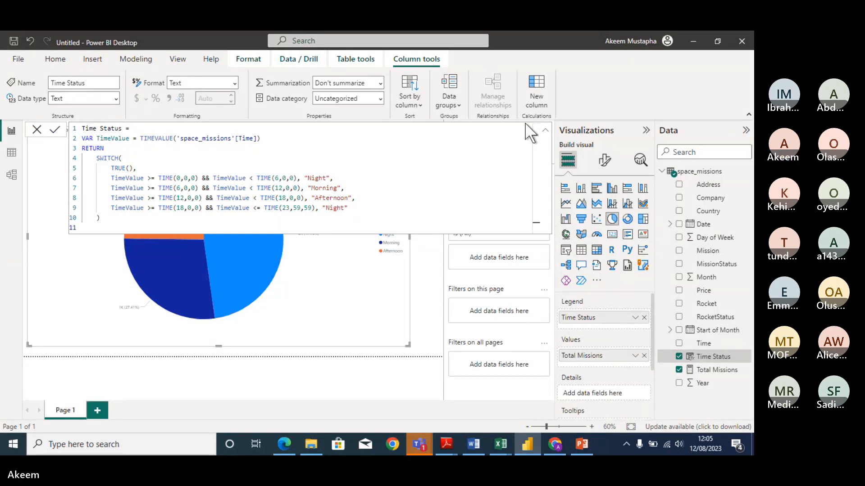
left_click(544, 132)
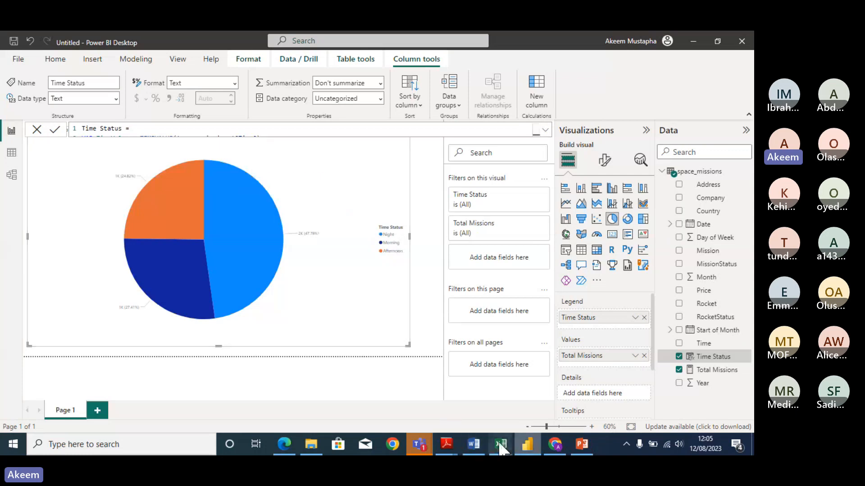
Step: Switch to Space Missions.pdf in Adobe Reader and copy recommended analysis question 3 about the rocket used for the most missions
mouse_move(449, 441)
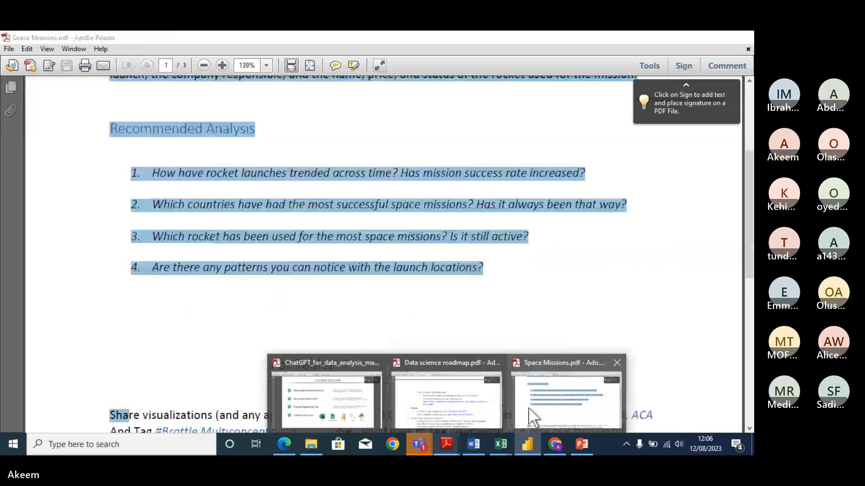
left_click(590, 408)
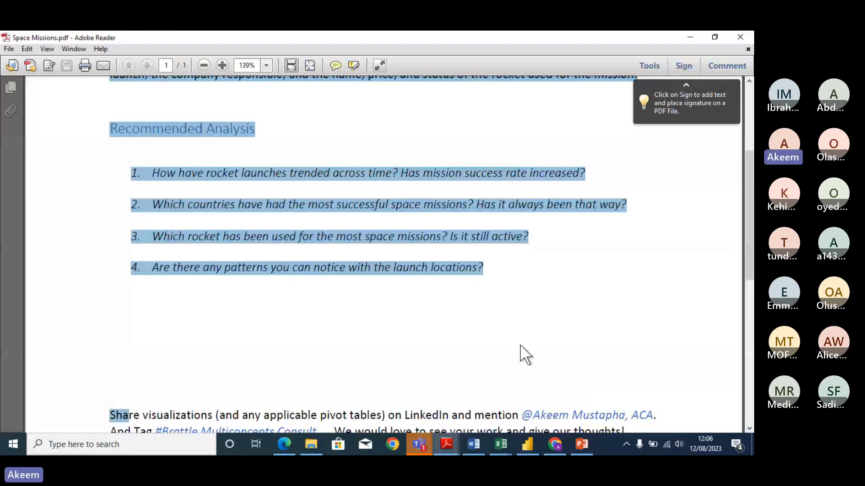
left_click(520, 344)
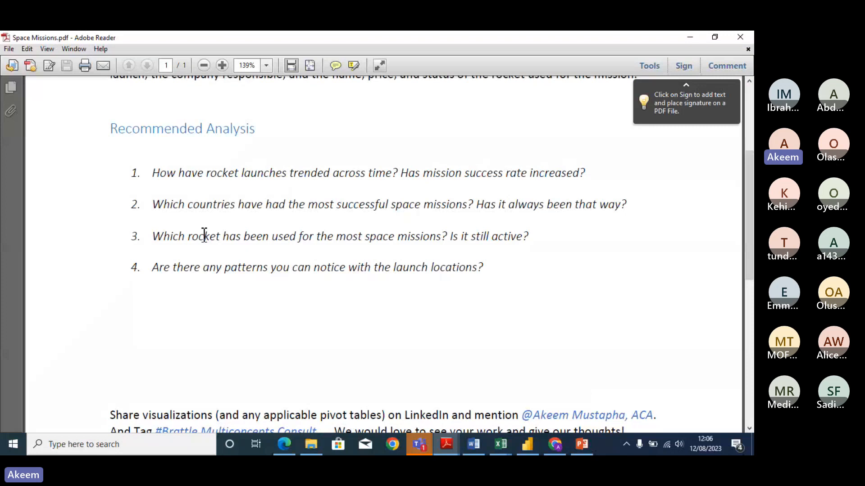
left_click_drag(155, 233, 537, 237)
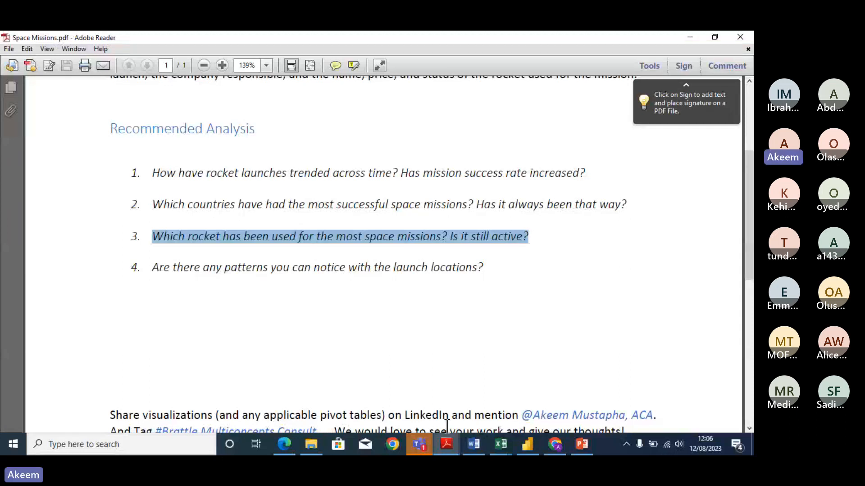
Step: Ask ChatGPT "how can i calculate this in power BI" with the copied rocket question on a new line, and go to the reply's end
left_click(554, 444)
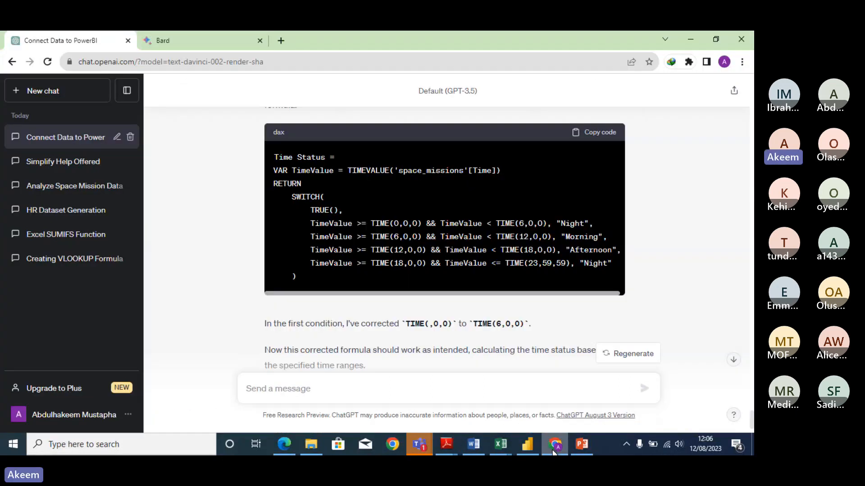
type("ho")
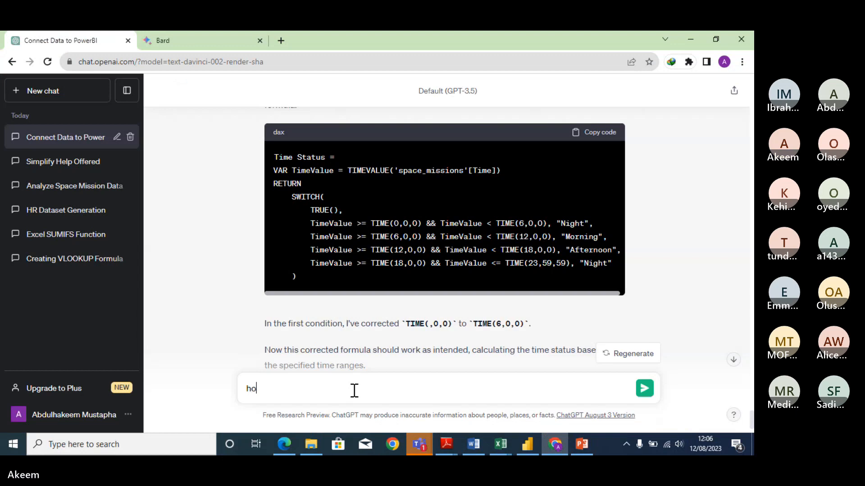
type("w can ")
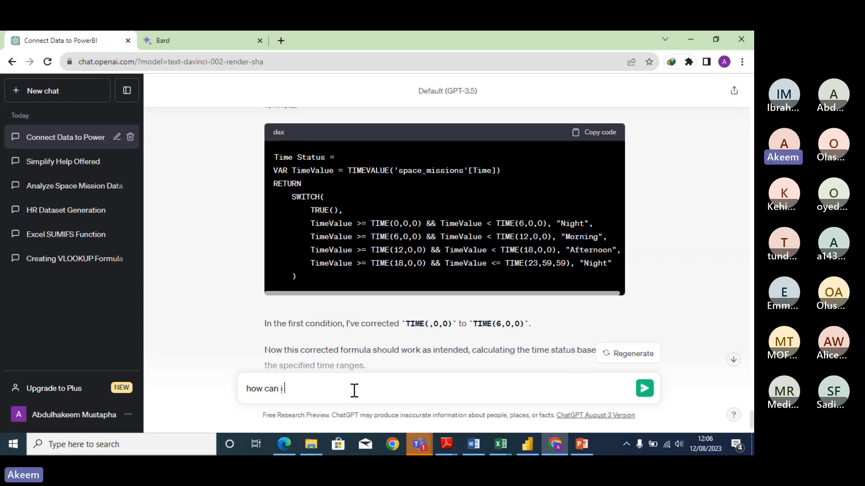
type("i c")
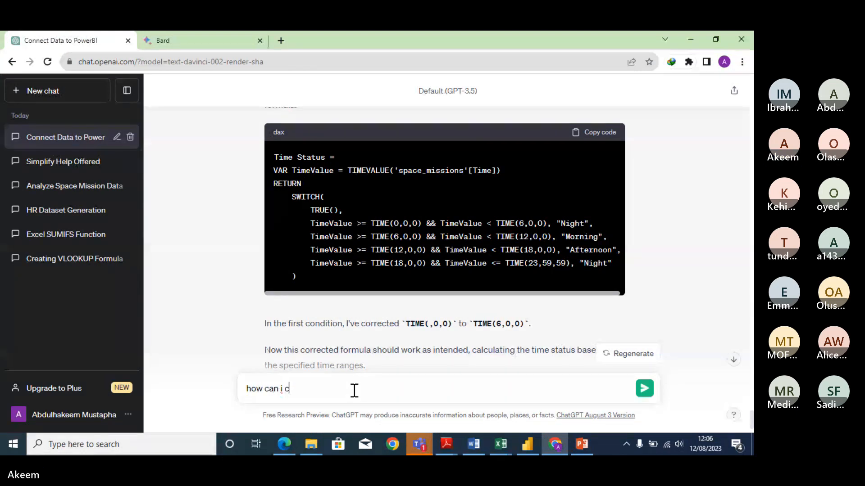
type("alculate")
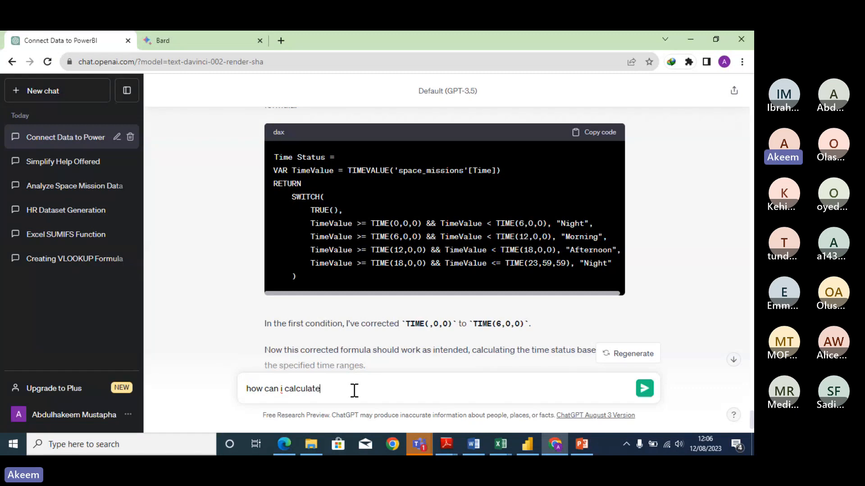
type(" this")
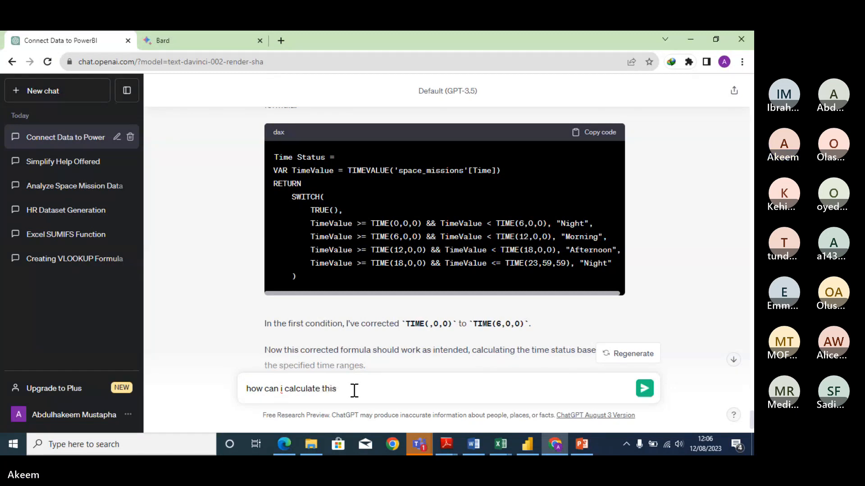
type(" in power")
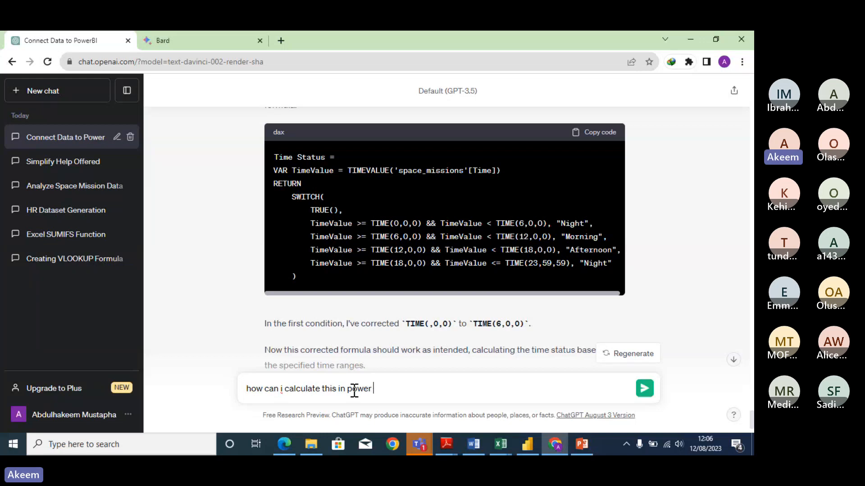
type(" BI")
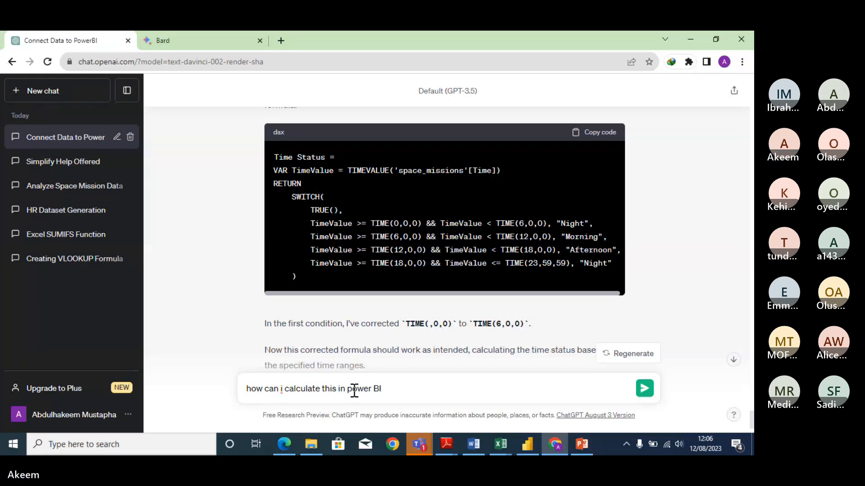
type("Which rocket has been used for the most space missions? Is it still active?")
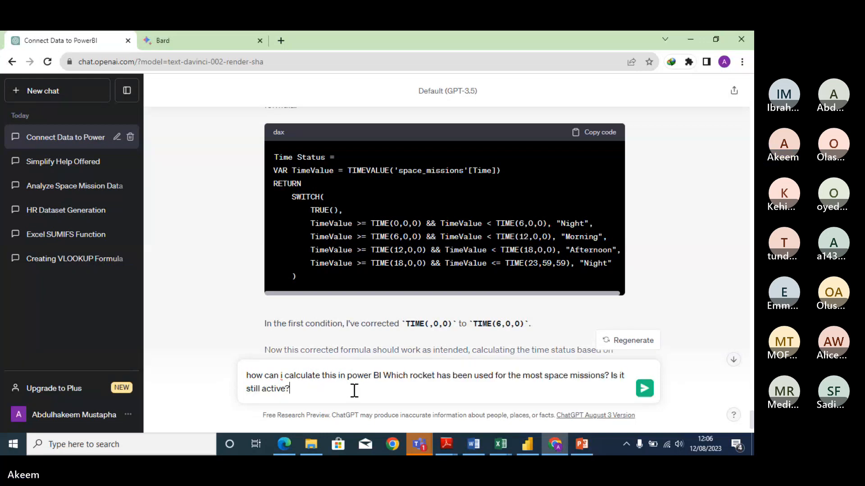
left_click(382, 375)
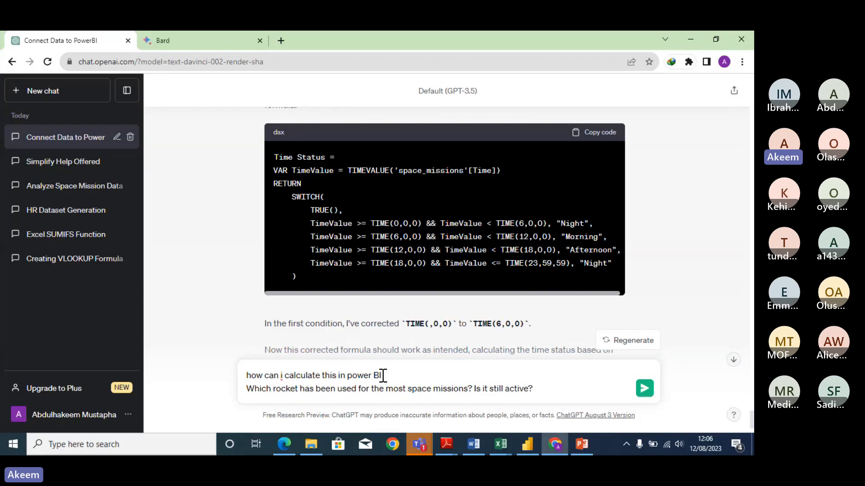
key("Return")
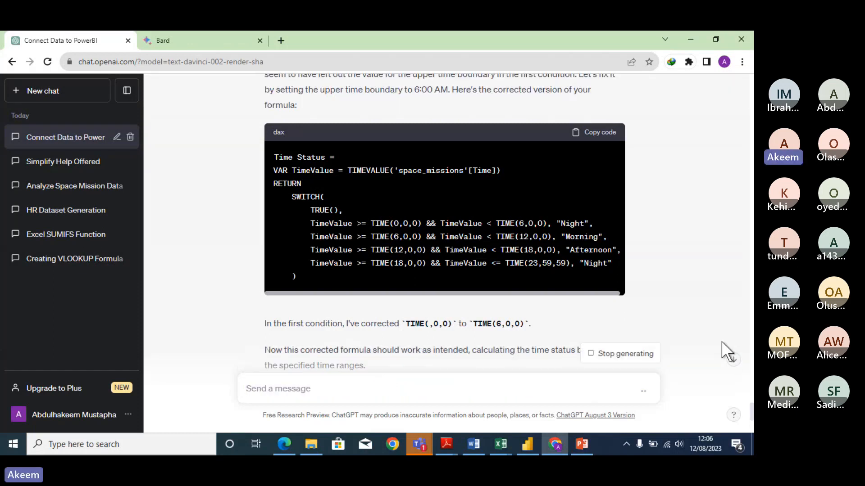
left_click(733, 360)
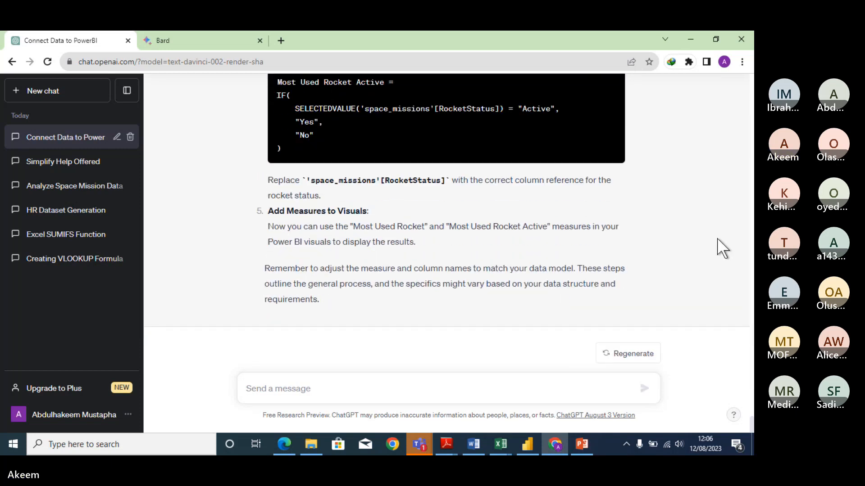
Step: Read ChatGPT's steps for calculating the most-used rocket, from the reply's end back to its beginning
scroll(711, 237, "up", 4)
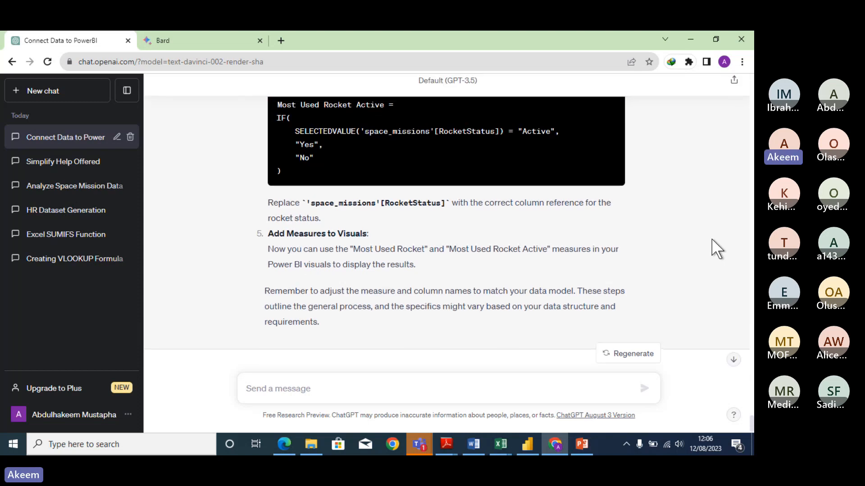
scroll(712, 240, "up", 6)
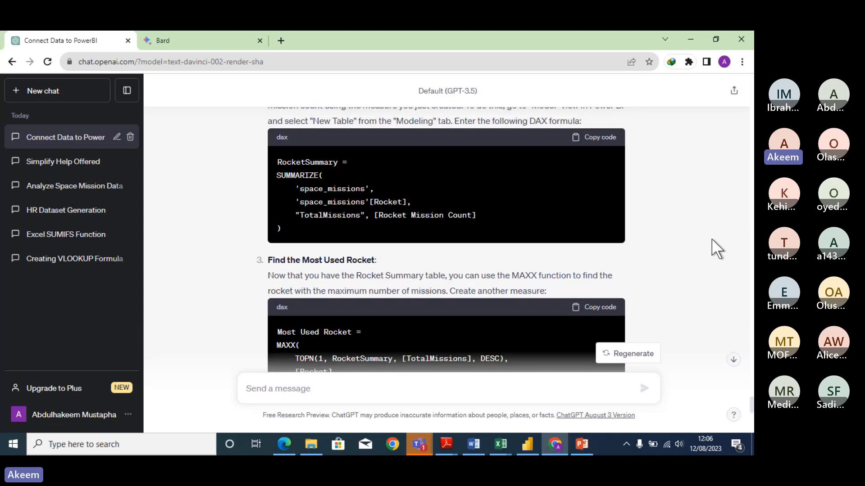
scroll(712, 240, "up", 3)
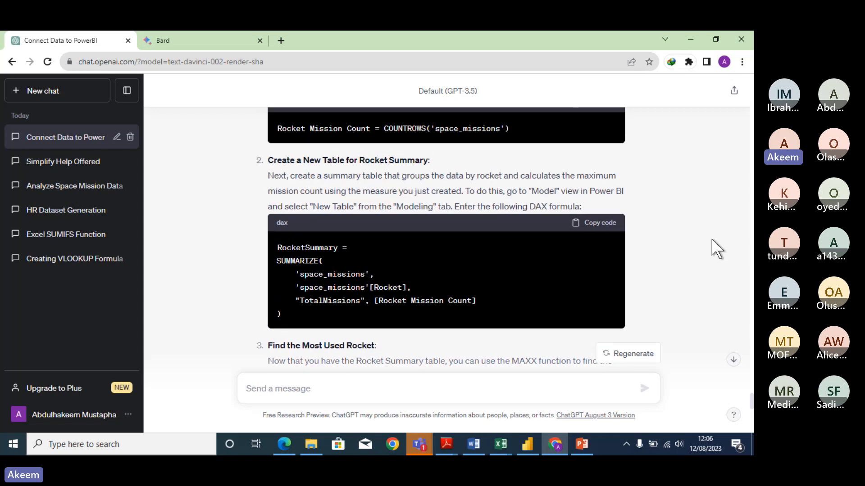
scroll(712, 241, "up", 1)
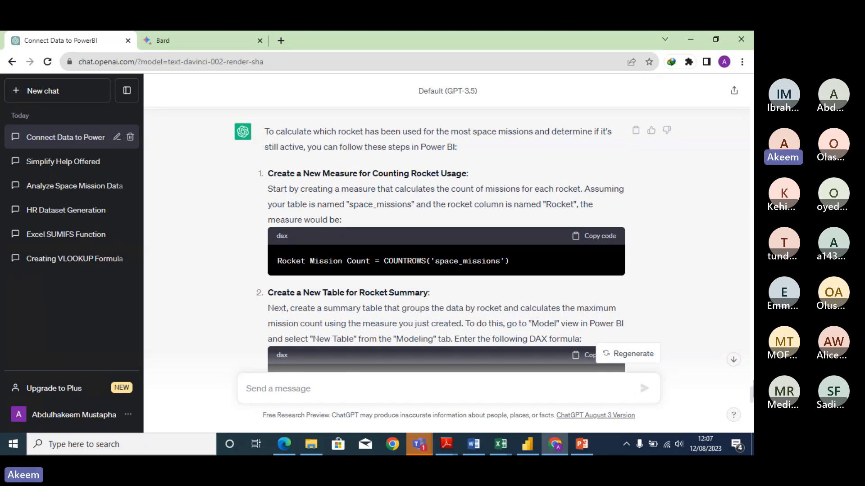
Step: Open the earlier Time Status prompt and the "what is wrong with this formula" prompt for editing in the chat
left_click_drag(753, 397, 753, 334)
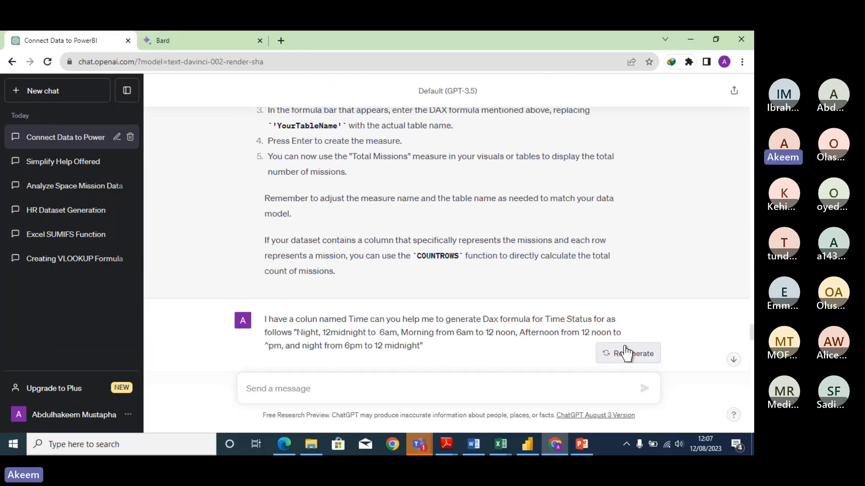
left_click(636, 320)
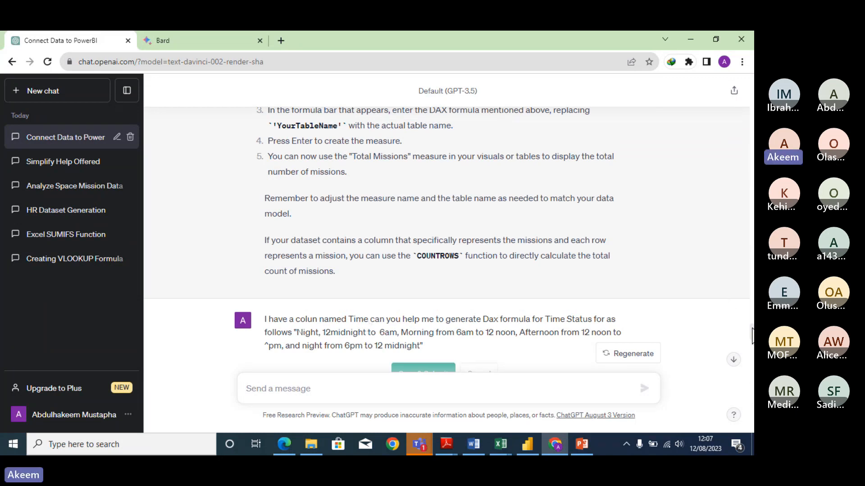
left_click_drag(751, 336, 751, 369)
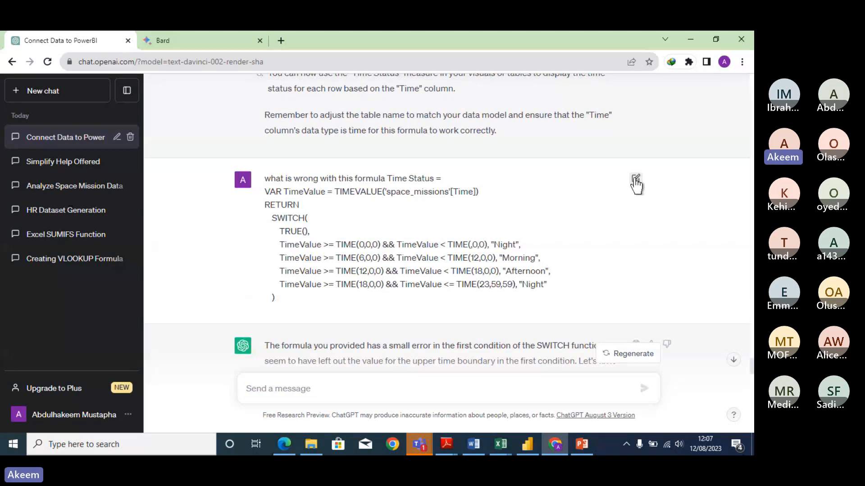
left_click(636, 181)
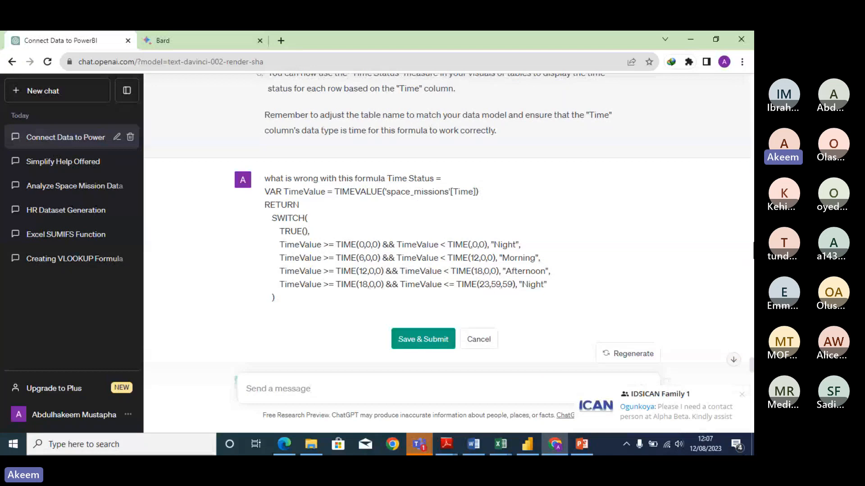
Step: Edit the rocket question prompt to read "how can i visualize this in power BI" and resubmit it
scroll(748, 383, "down", 6)
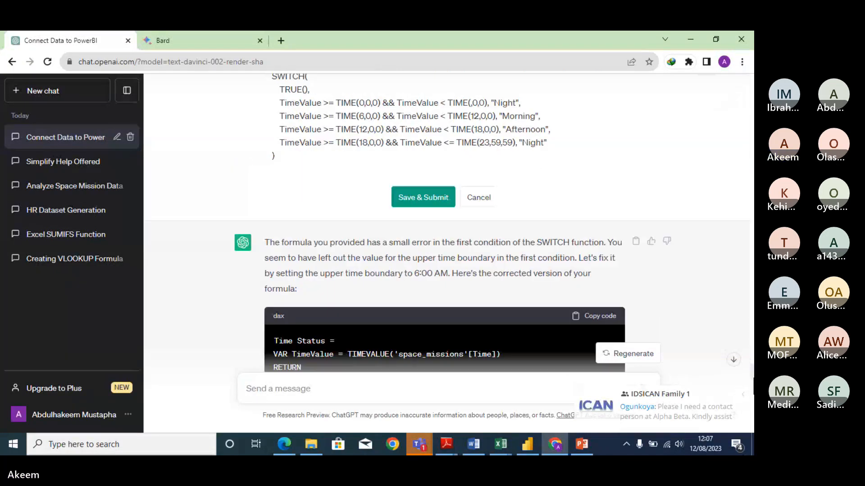
scroll(747, 378, "down", 5)
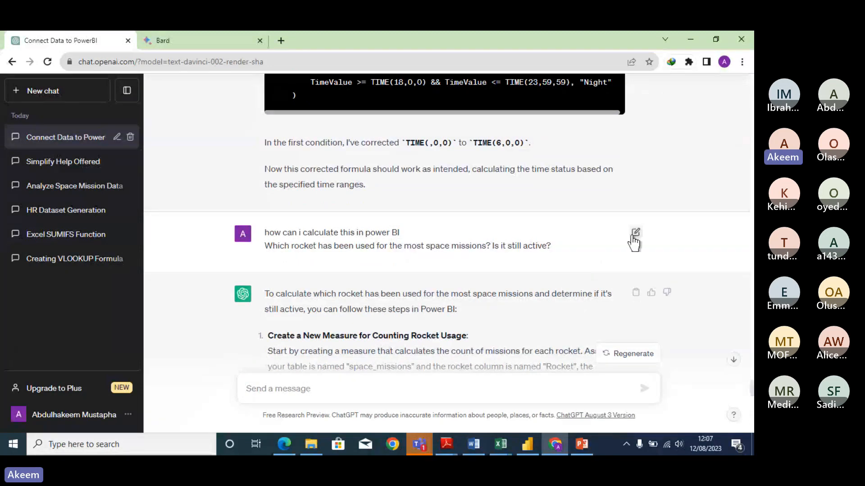
left_click(635, 233)
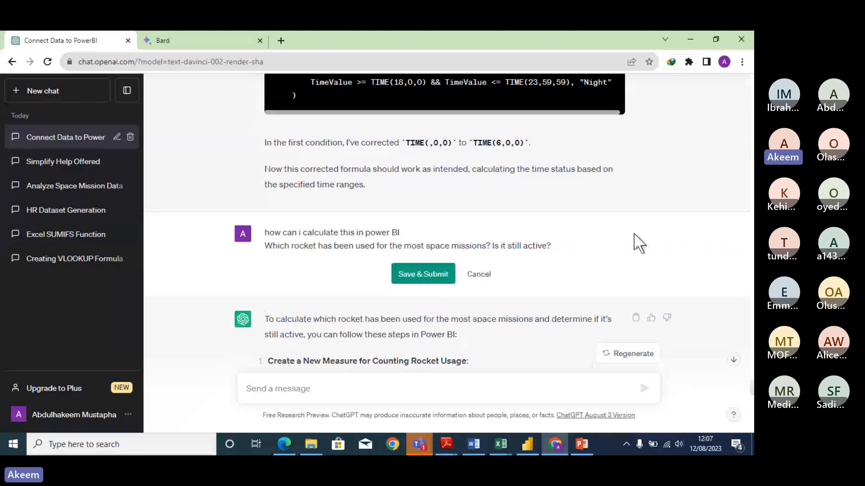
left_click(339, 232)
key("BackSpace")
key("BackSpace")
key("BackSpace")
key("BackSpace")
key("BackSpace")
key("BackSpace")
key("BackSpace")
key("BackSpace")
key("BackSpace")
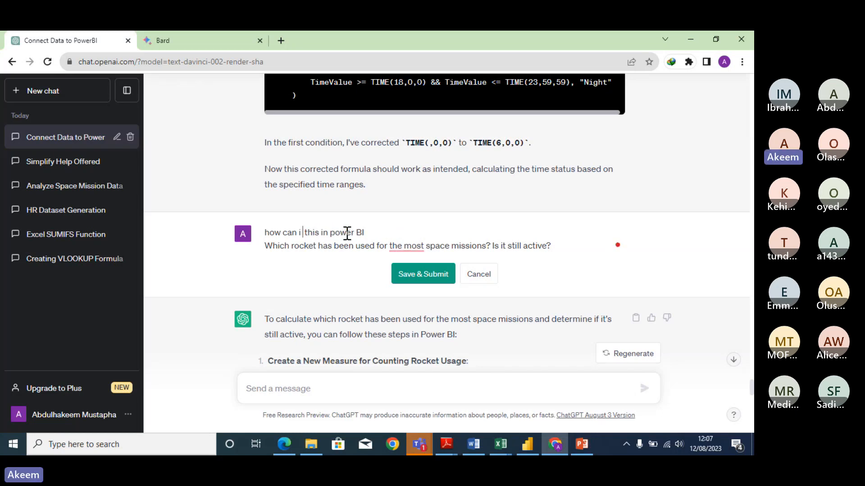
type("visualiz")
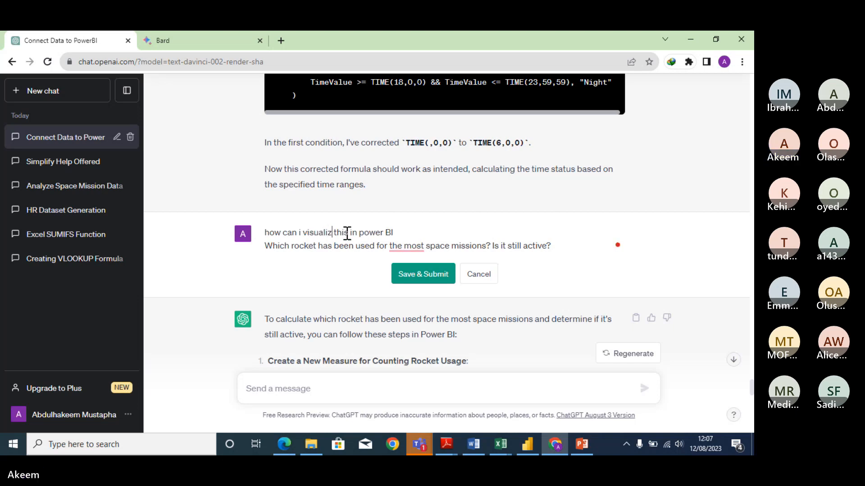
type("e")
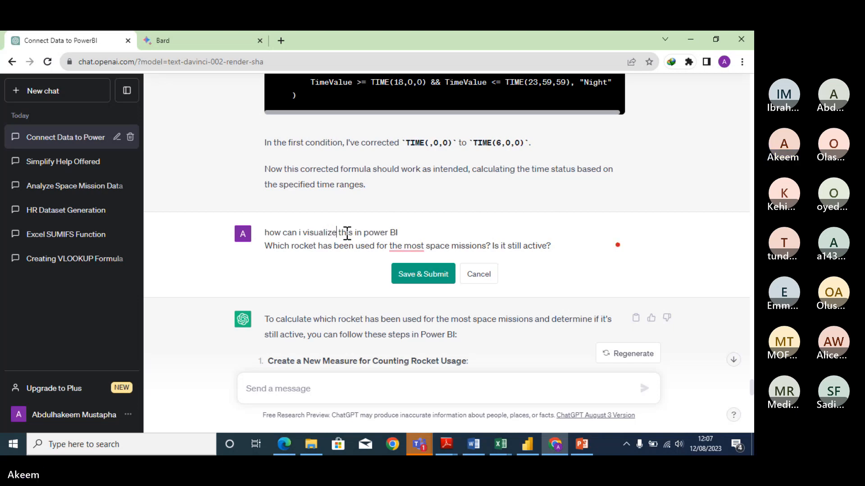
left_click(429, 272)
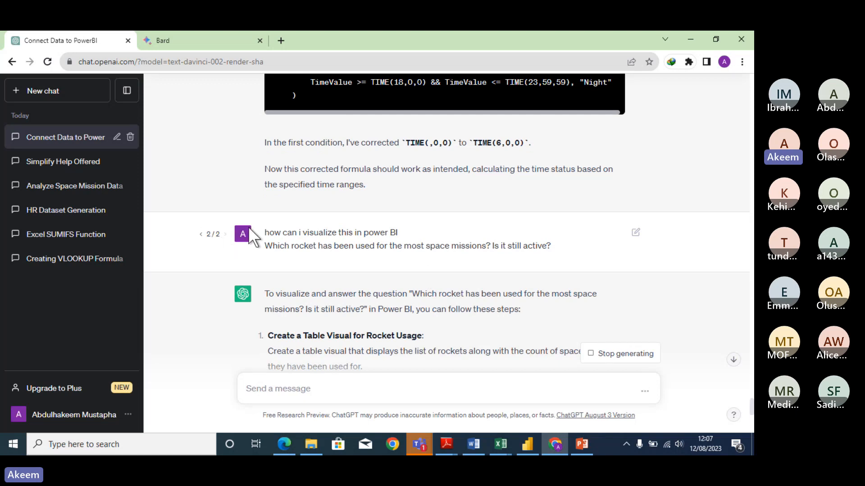
Step: Go to the end of the new reply and read its visualization steps back up to the beginning
left_click(733, 359)
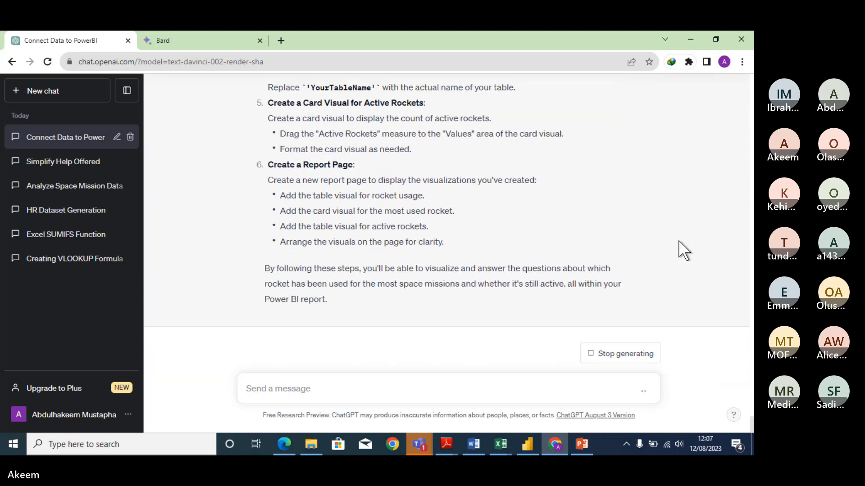
scroll(684, 251, "up", 9)
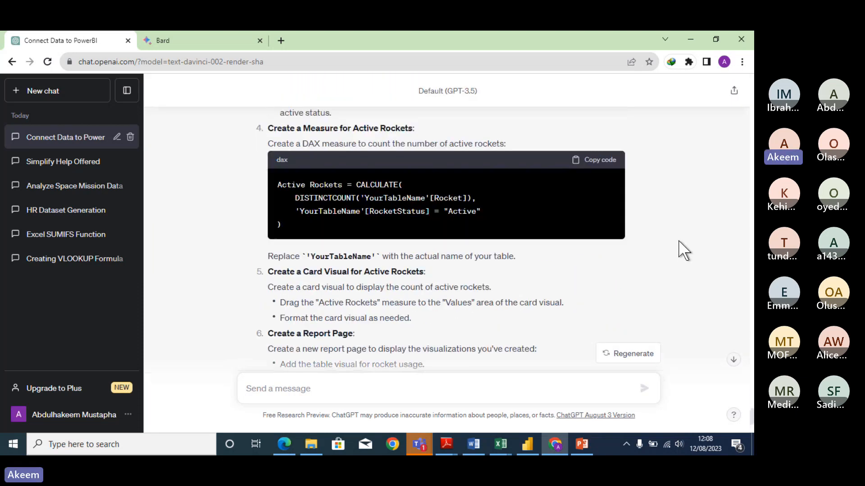
scroll(684, 250, "up", 8)
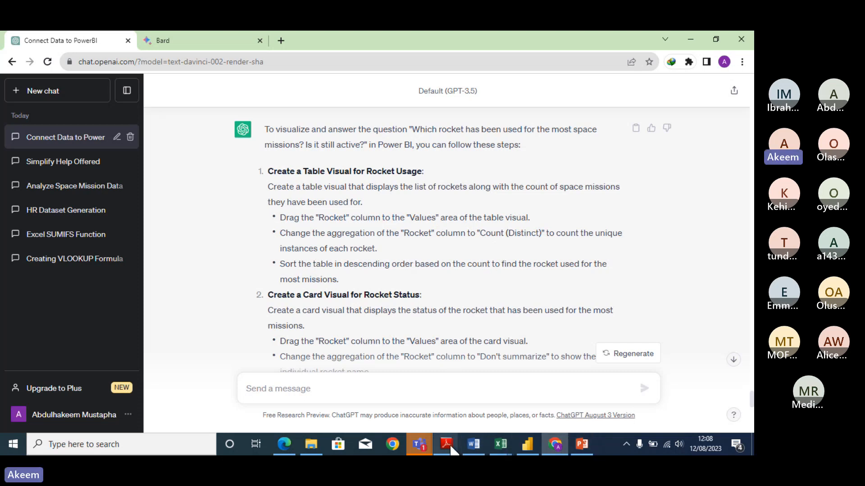
Step: Switch to the Teams meeting, admit the guest waiting in the lobby, and minimize the meeting window
mouse_move(422, 436)
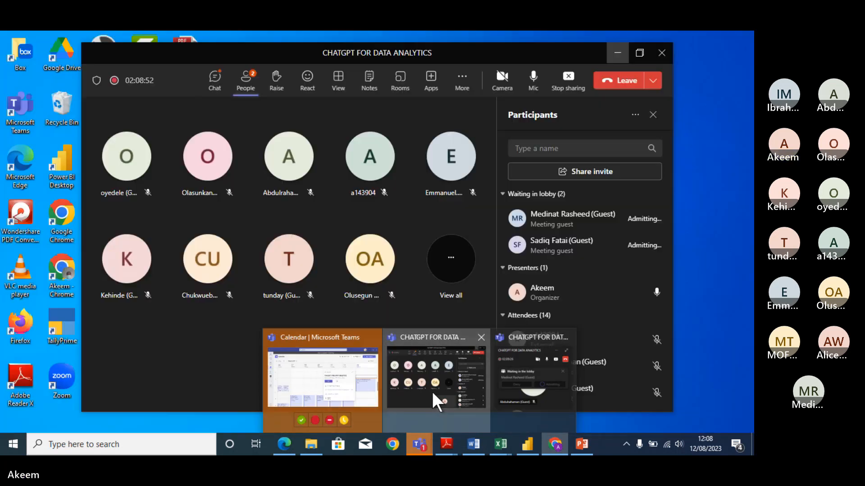
left_click(432, 391)
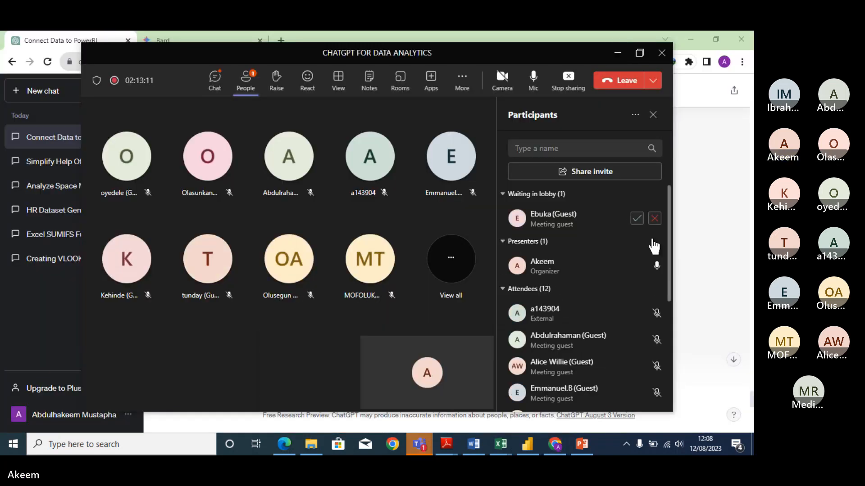
left_click(636, 219)
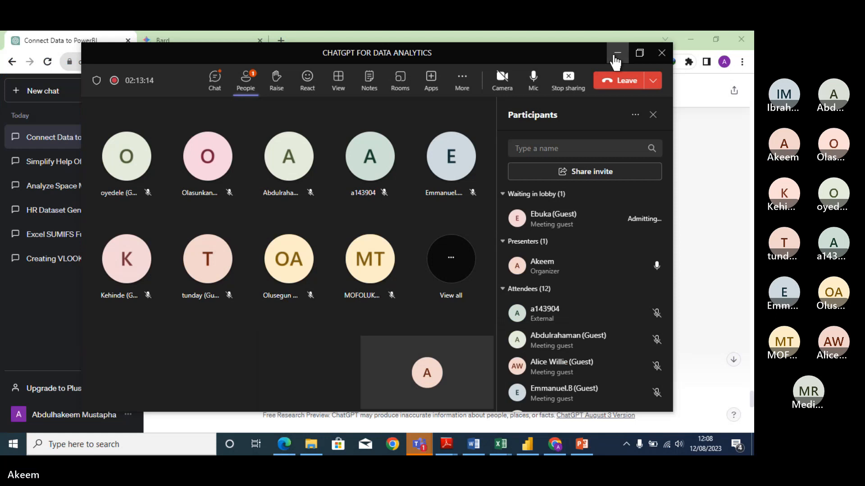
left_click(617, 53)
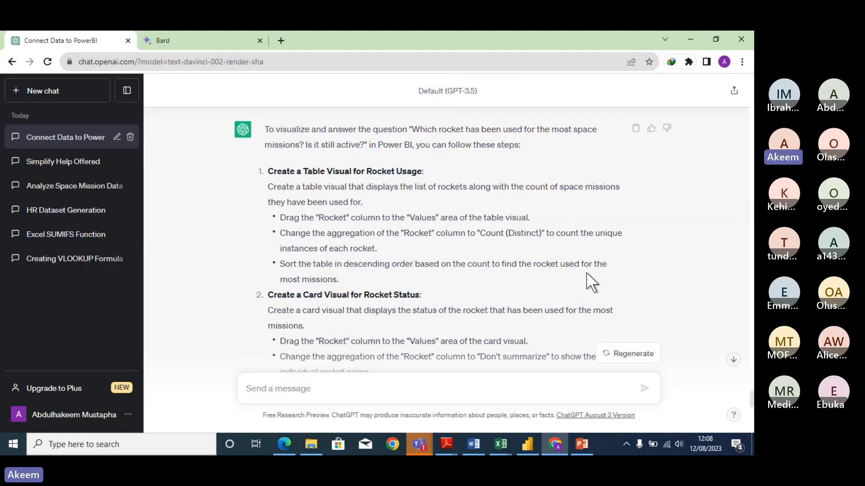
Step: Switch to Power BI, add a new report page and insert an empty table visual on it
left_click(527, 445)
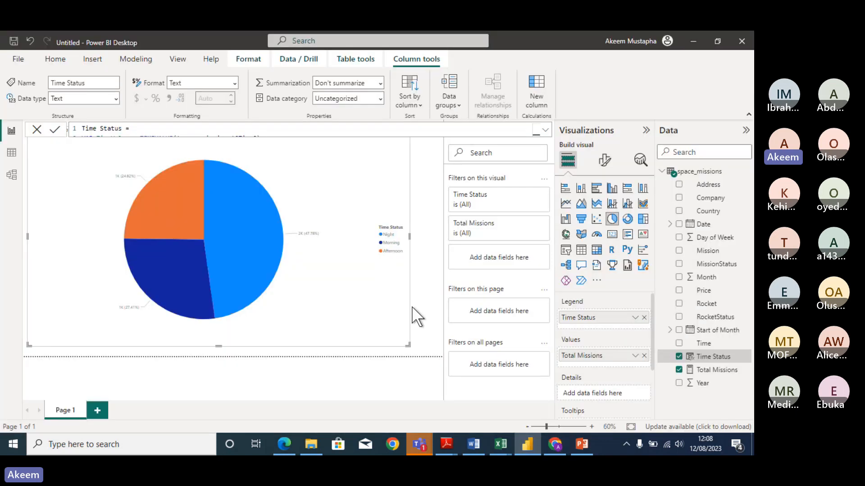
left_click(97, 410)
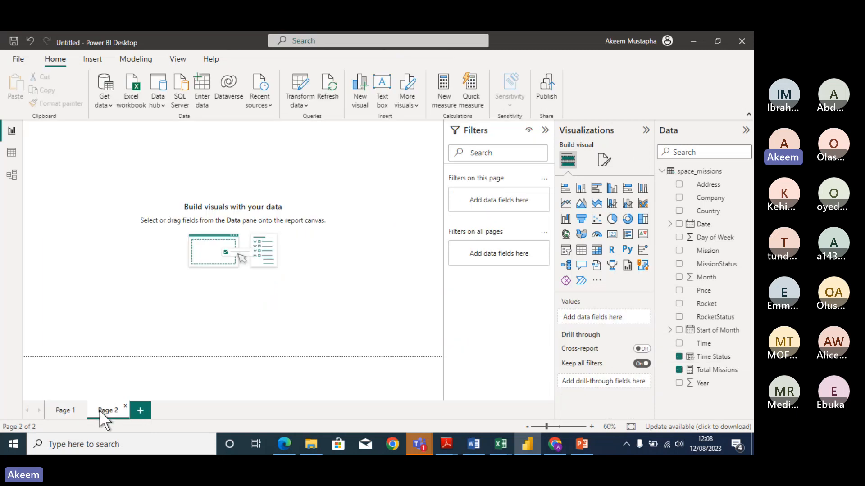
left_click(581, 251)
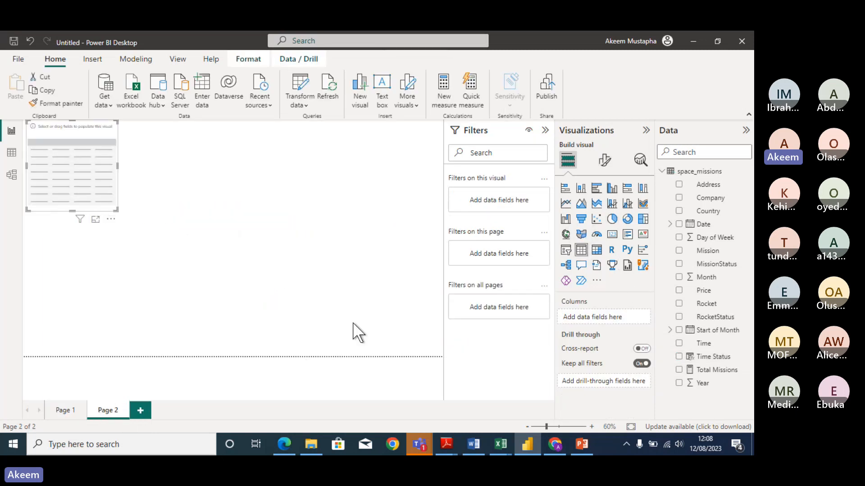
Step: Recheck ChatGPT's table instructions, then add the Rocket field to the Power BI table's columns and enlarge the table
left_click(555, 444)
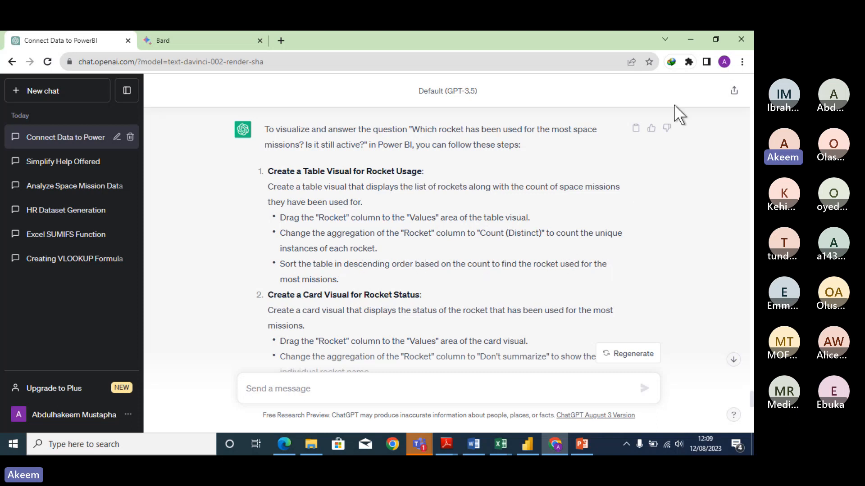
left_click(691, 39)
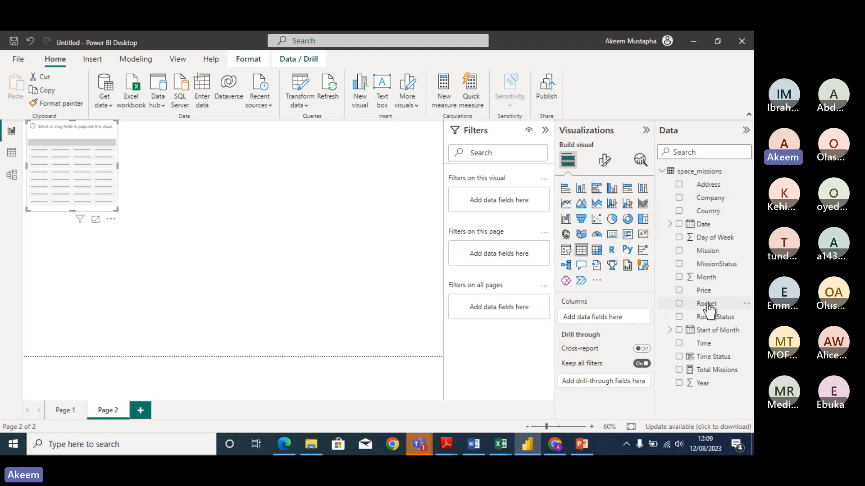
left_click_drag(709, 306, 617, 317)
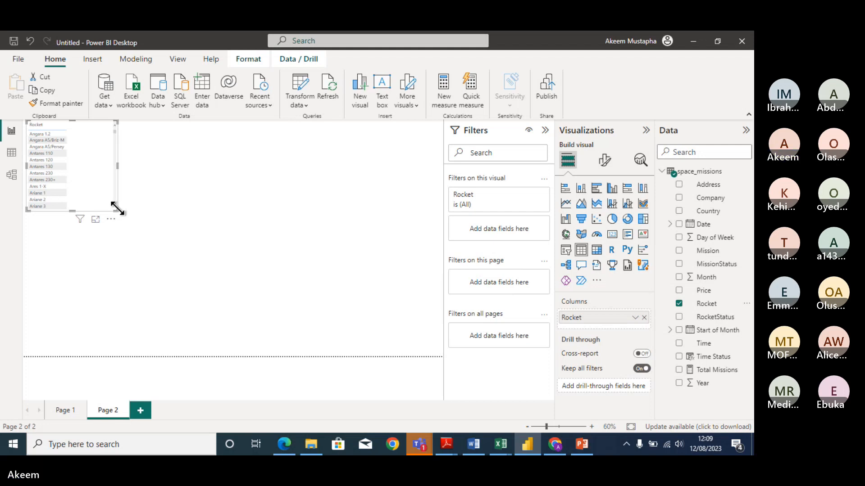
left_click_drag(118, 209, 153, 304)
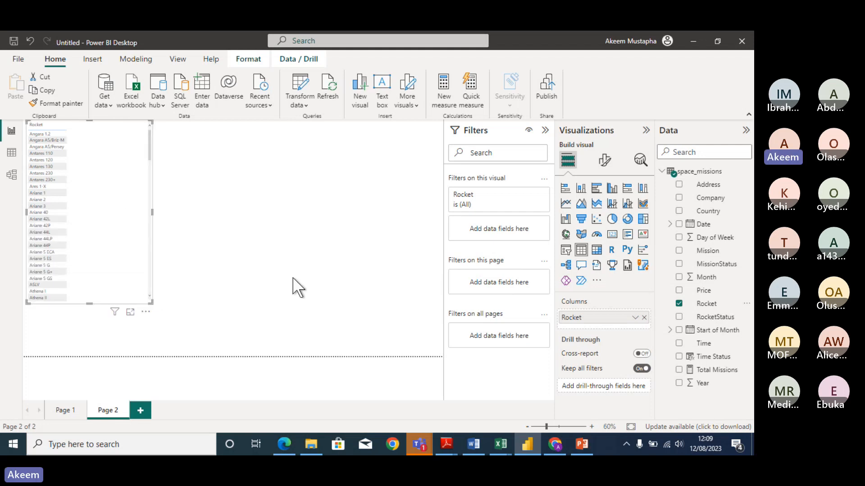
Step: Try the Count (Distinct) aggregation on the table's Rocket column, and switch it back to Don't summarize
left_click(635, 318)
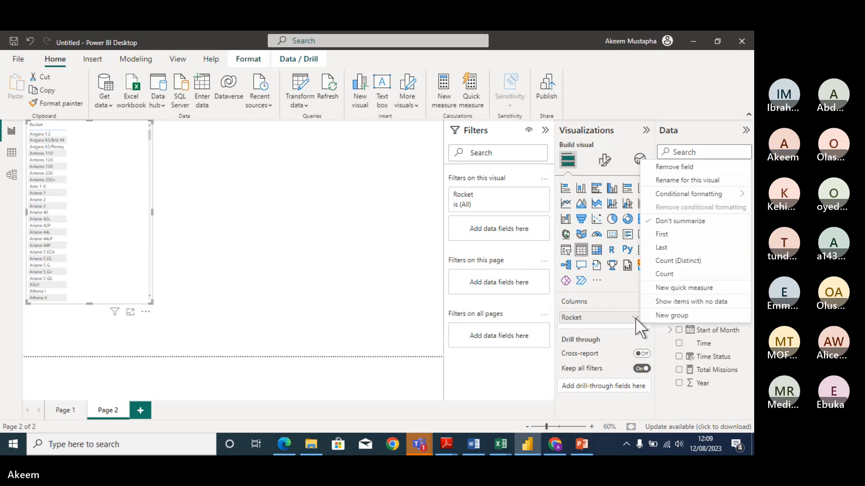
left_click(683, 270)
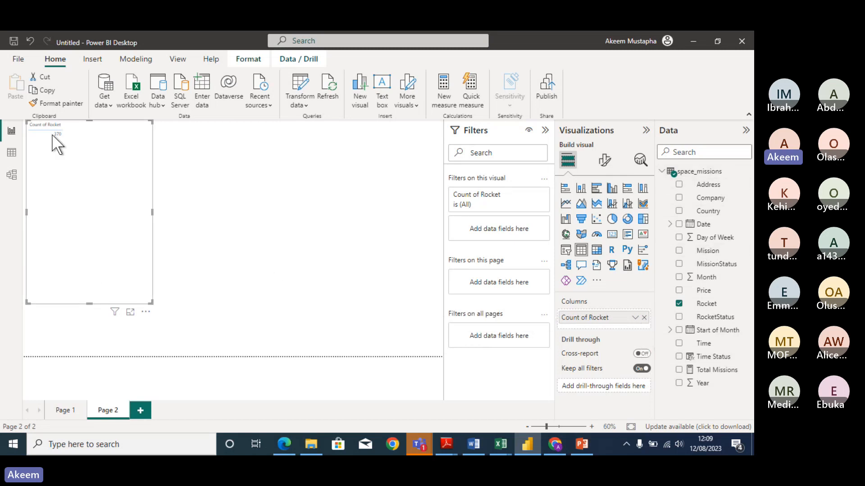
left_click(635, 319)
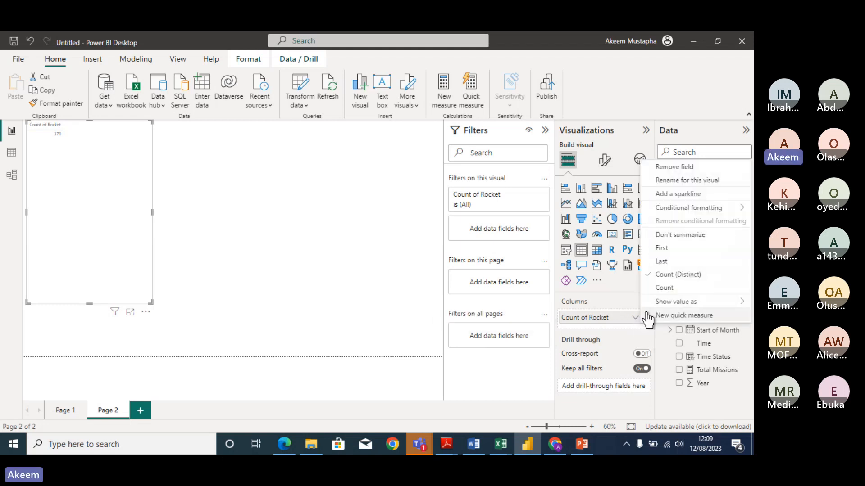
left_click(679, 236)
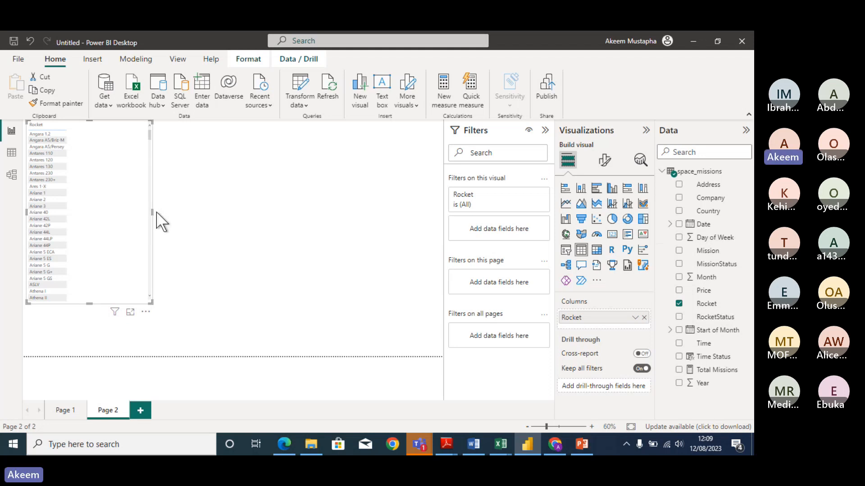
Step: Set the table visual's global font size to 21 and deselect the table
left_click(604, 162)
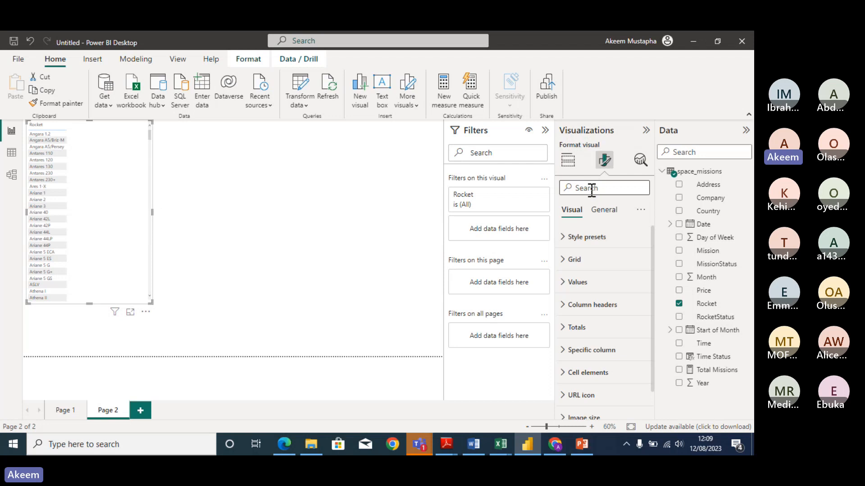
type("size")
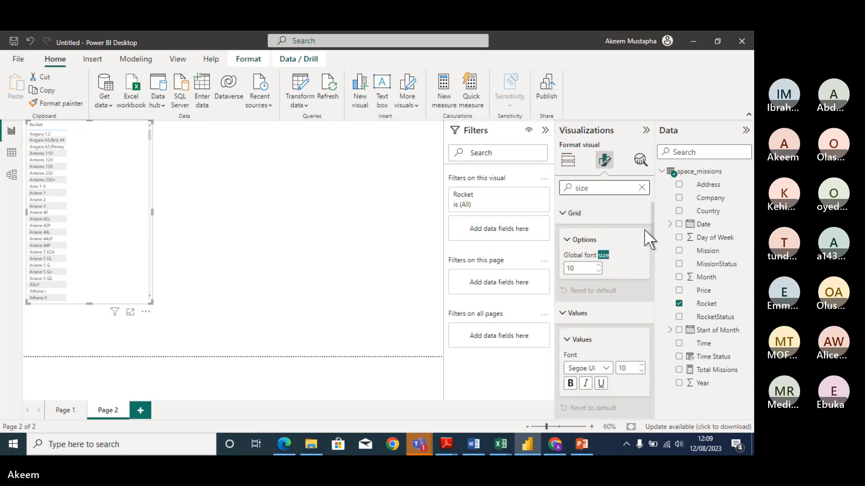
left_click(598, 265)
left_click(598, 266)
left_click(598, 266)
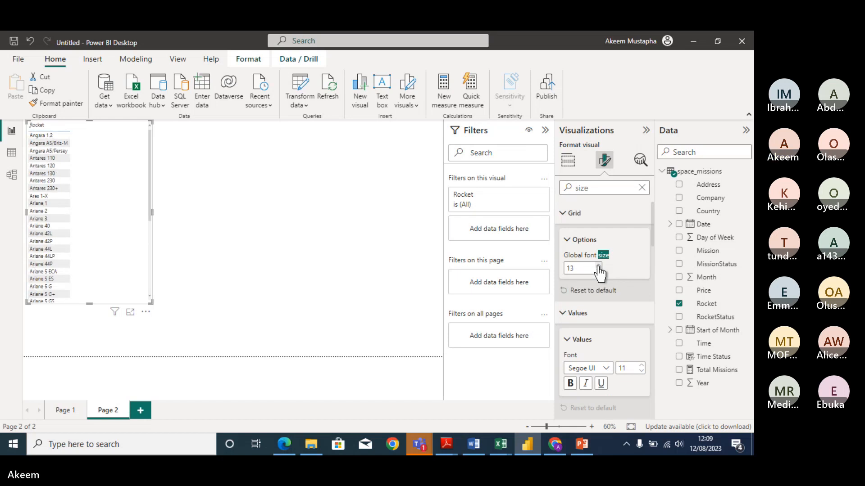
left_click(598, 266)
left_click(598, 266)
left_click(598, 266)
left_click(598, 266)
left_click(598, 266)
left_click(598, 266)
left_click(598, 266)
left_click(598, 265)
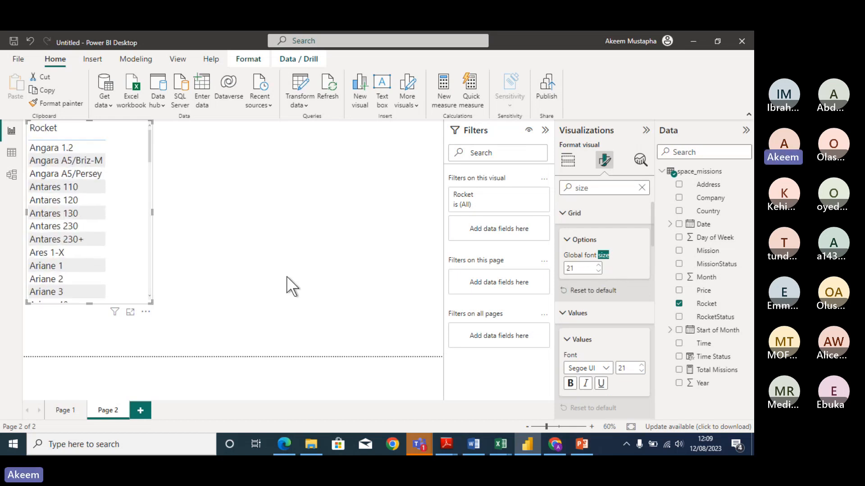
left_click(229, 220)
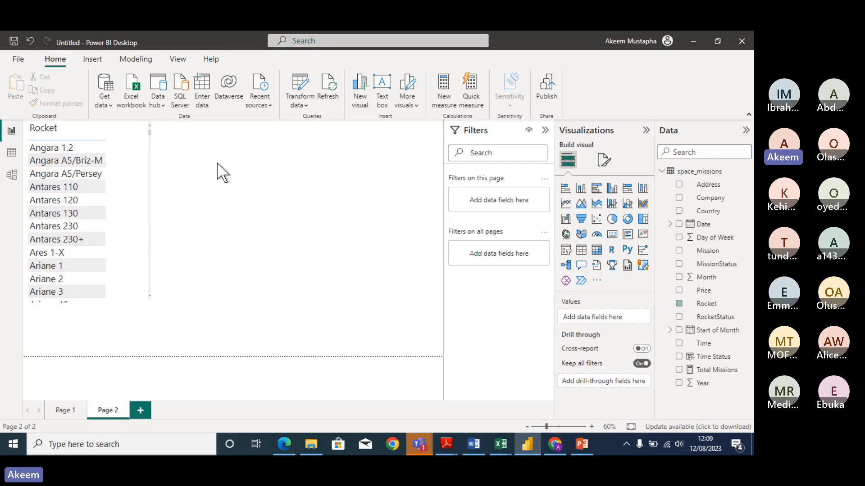
Step: Convert the Rocket table visual to a matrix
left_click(70, 129)
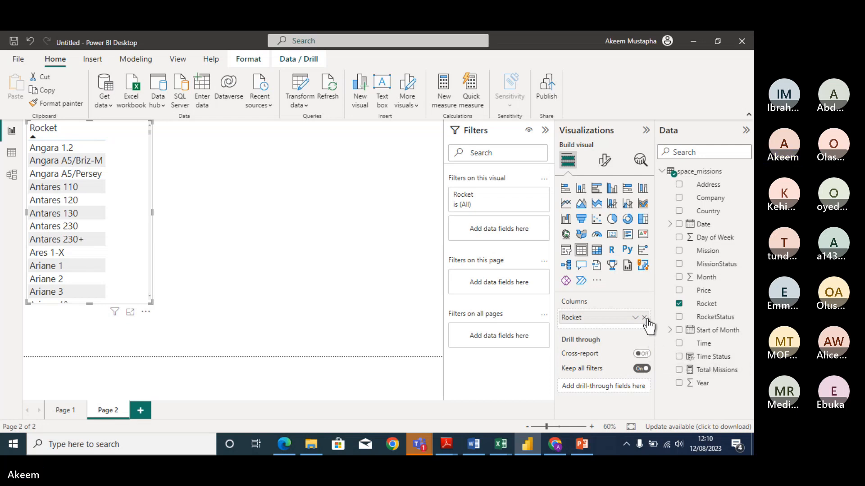
left_click(596, 251)
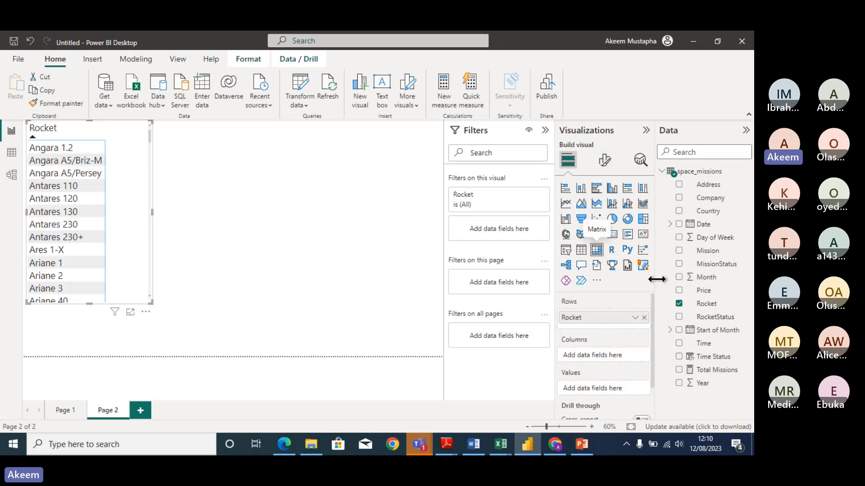
mouse_move(604, 318)
left_mouse_down()
mouse_move(595, 381)
mouse_move(606, 368)
mouse_move(600, 320)
left_mouse_up()
Step: Add the Total Missions measure to the matrix's values and sort the widened matrix by it in descending order
left_click_drag(716, 370, 612, 360)
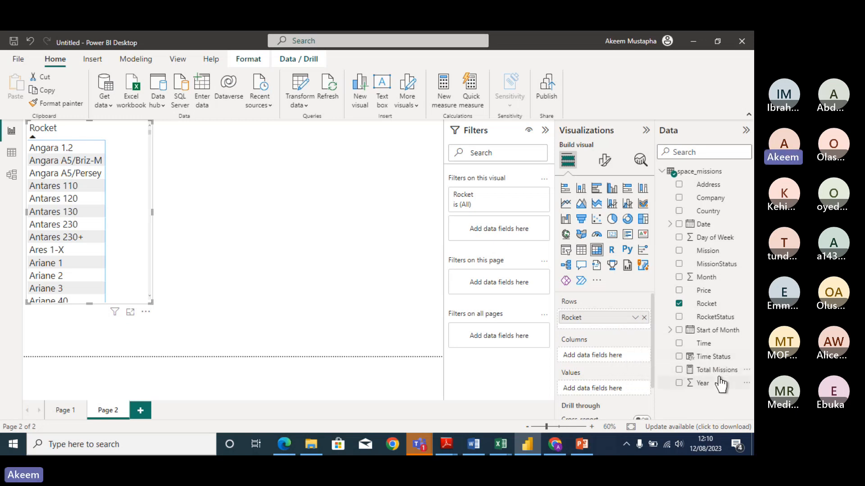
left_click_drag(716, 371, 623, 395)
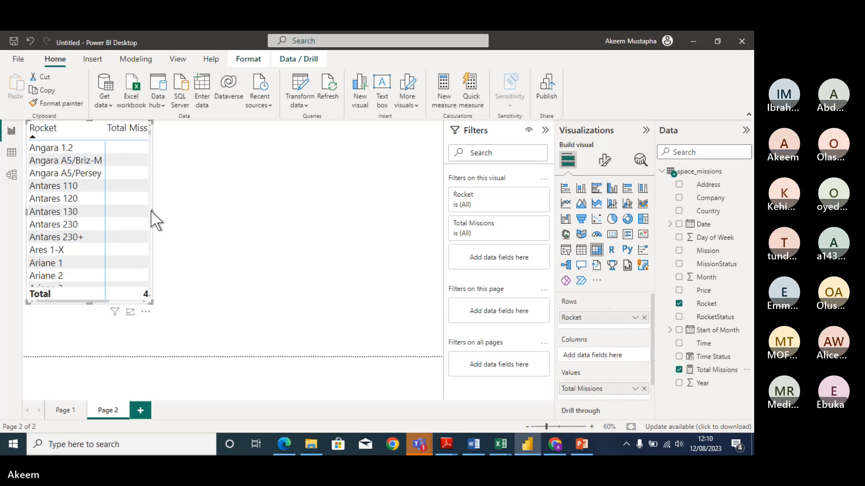
left_click_drag(154, 210, 251, 220)
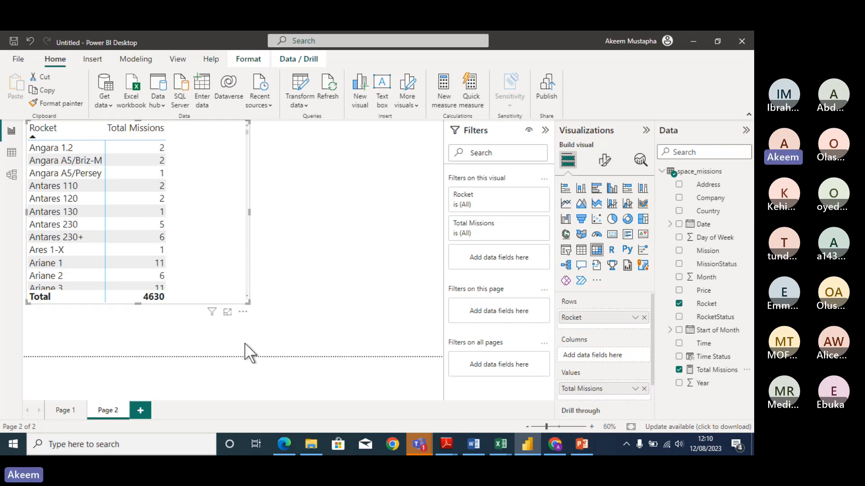
left_click(128, 136)
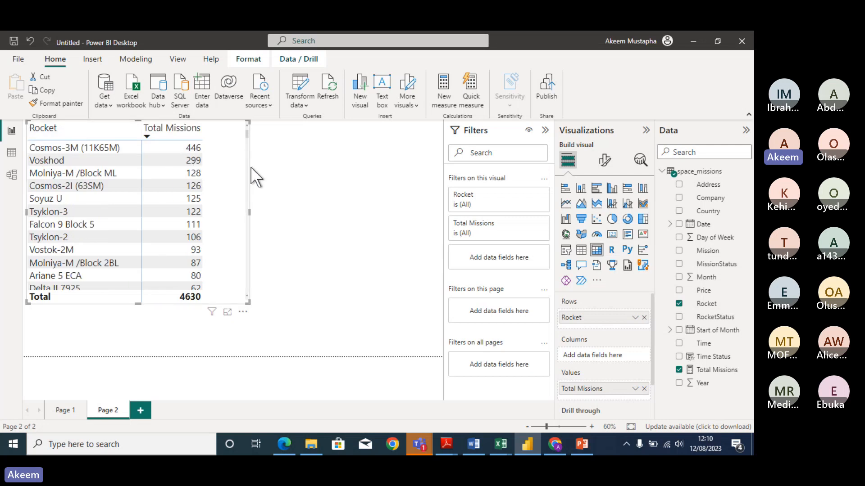
Step: Switch to ChatGPT and review its remaining steps for the most-used rocket question, including the active rockets table, measure and card
left_click(559, 448)
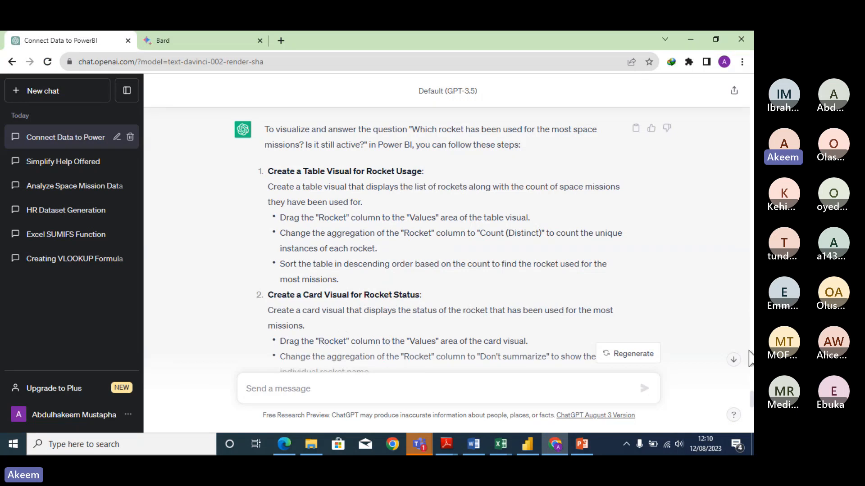
left_click(734, 360)
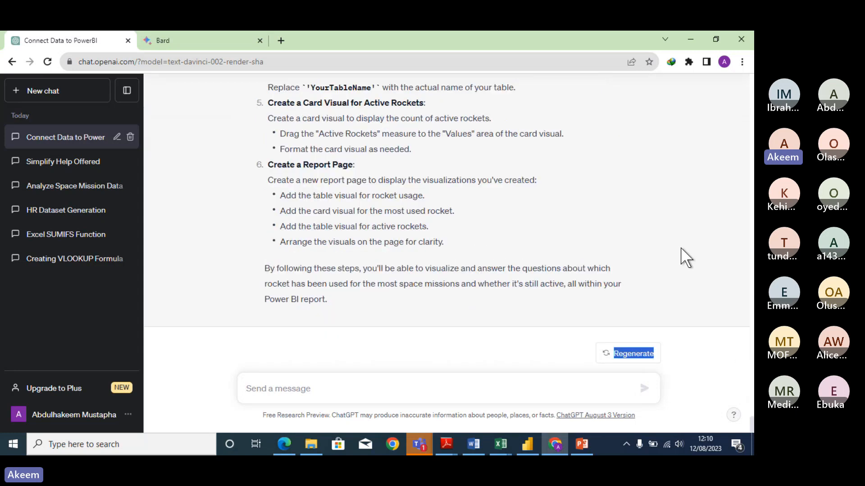
scroll(673, 232, "up", 3)
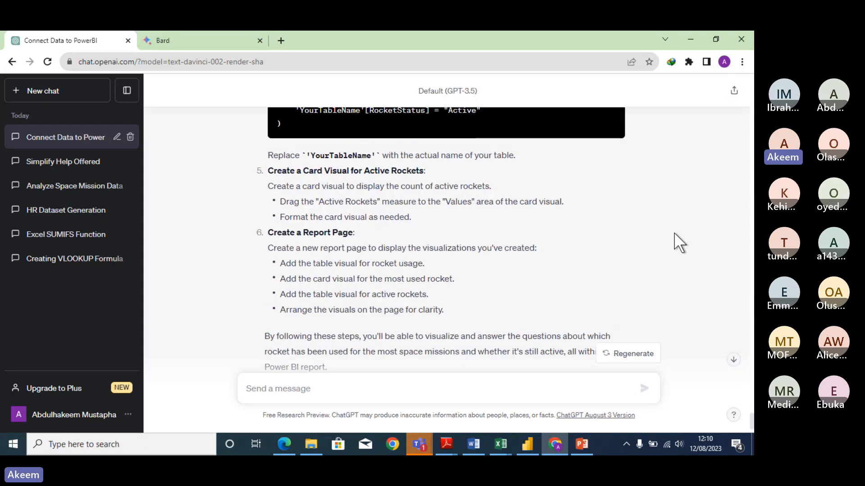
scroll(674, 231, "up", 2)
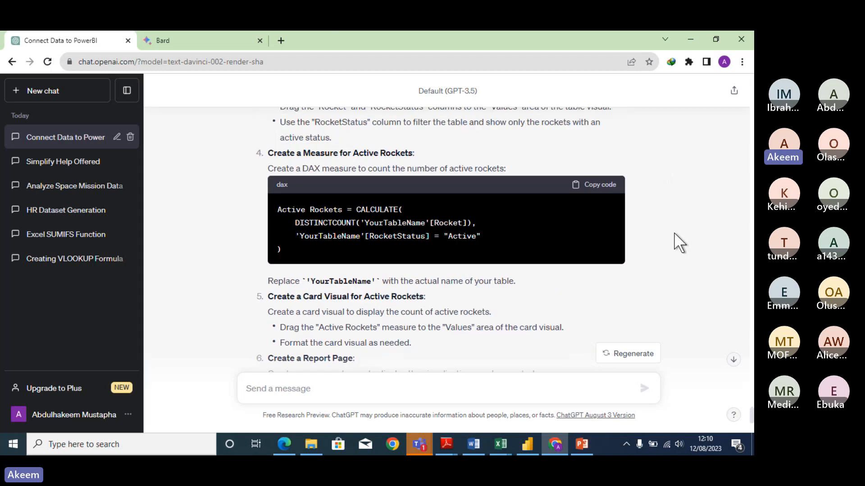
scroll(674, 232, "up", 2)
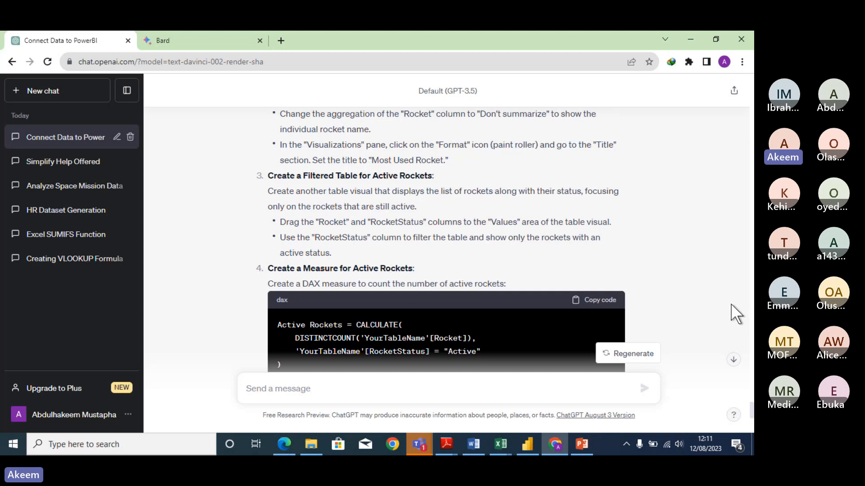
scroll(731, 303, "down", 3)
scroll(730, 303, "down", 3)
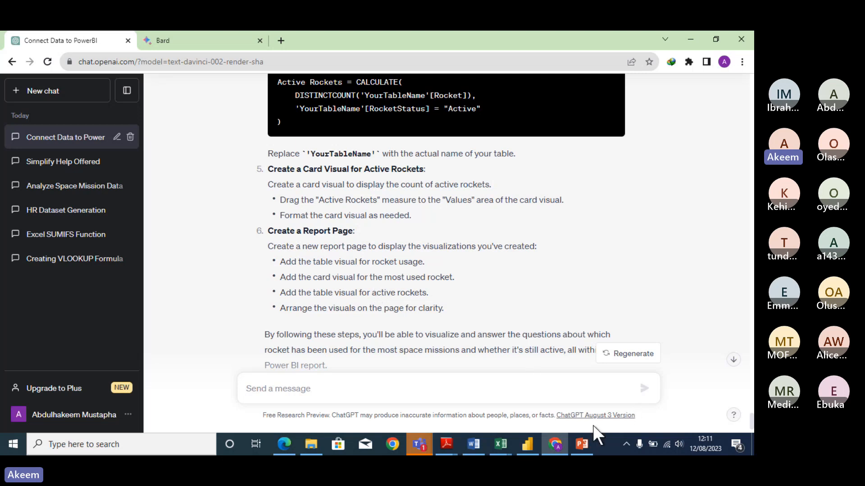
Step: Return to Power BI, deselect the rocket matrix, and switch to the Common Use Cases slide in PowerPoint
left_click(530, 453)
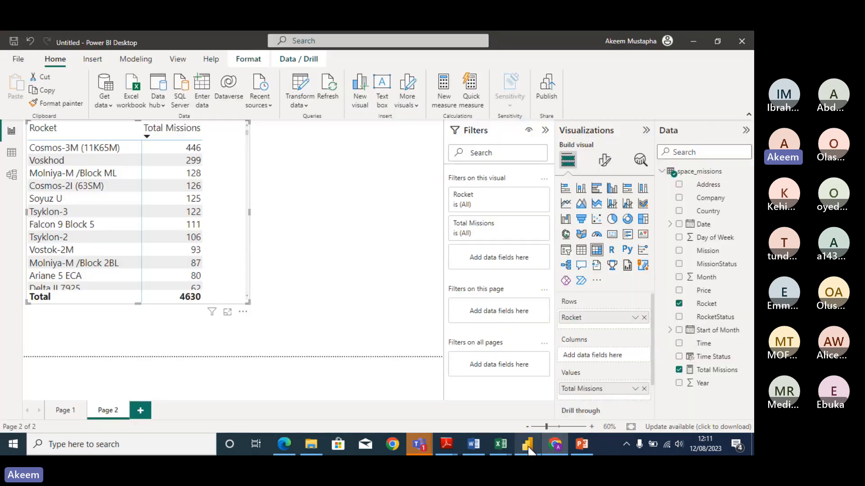
left_click(399, 335)
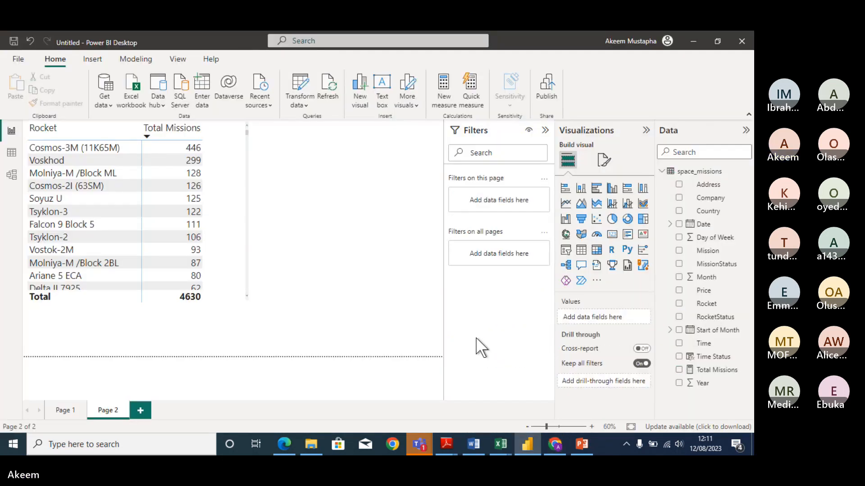
left_click(581, 446)
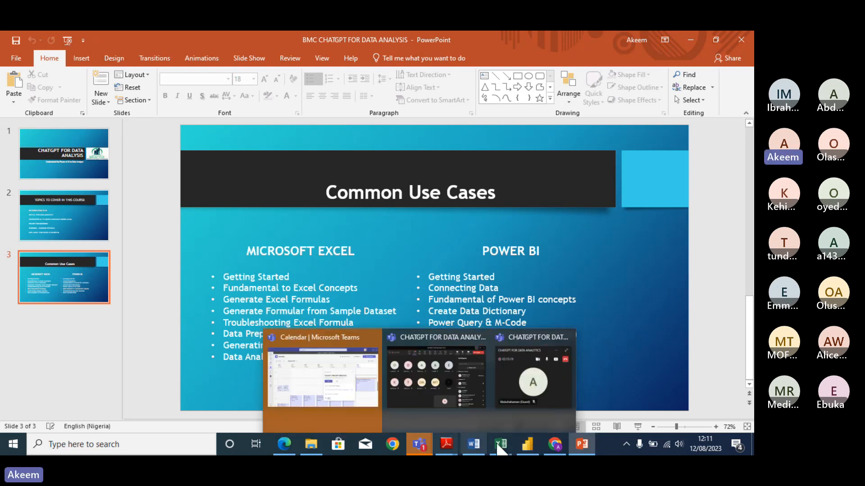
Step: Open the Teams meeting window, look through the whole participants list, and minimize the window
mouse_move(417, 448)
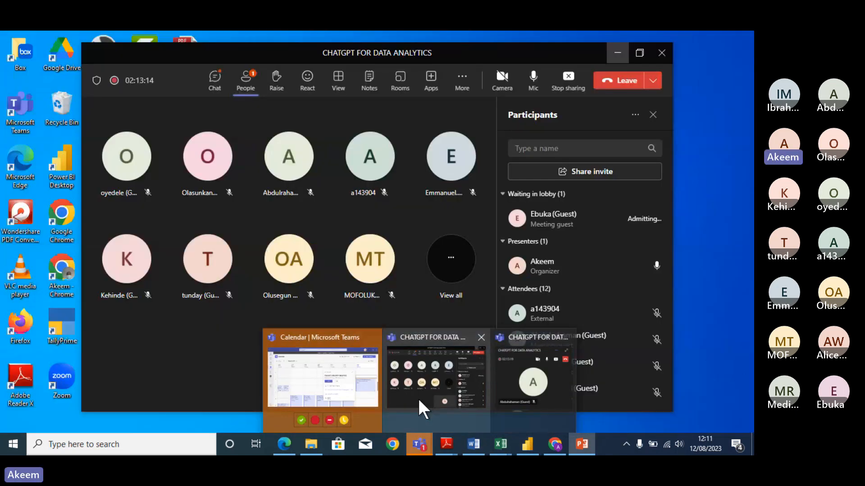
left_click(418, 397)
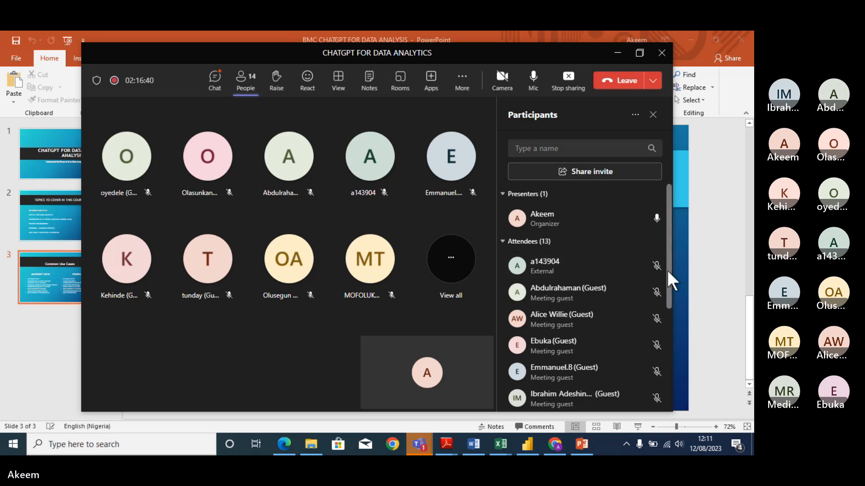
left_click_drag(668, 271, 674, 375)
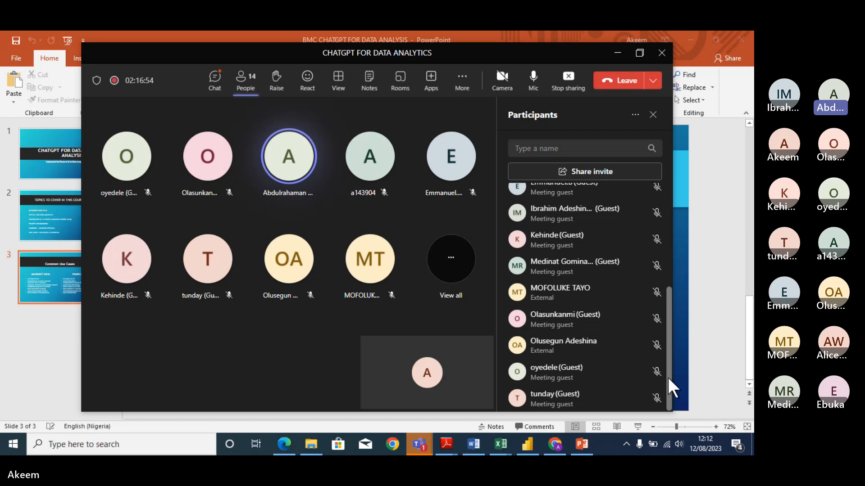
left_click_drag(668, 377, 652, 269)
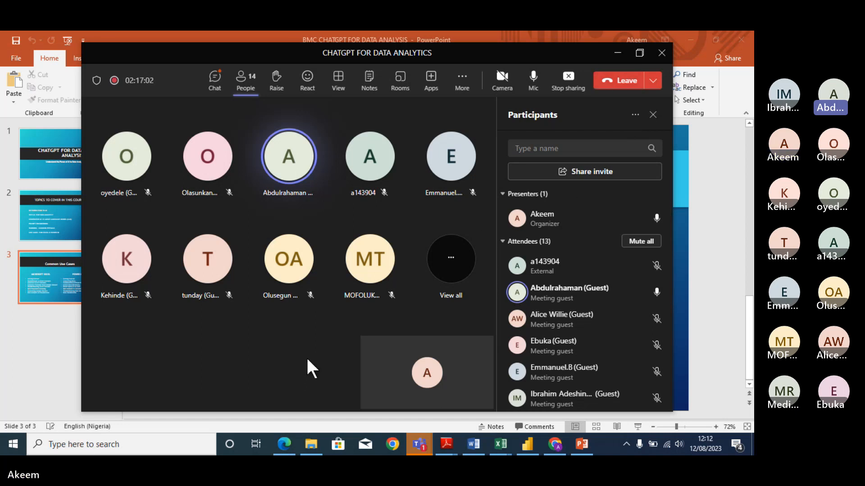
left_click(618, 54)
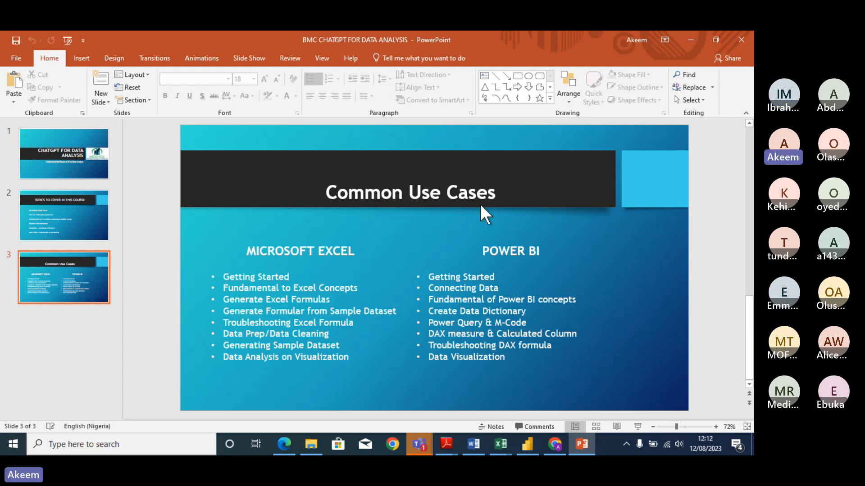
Step: Bring the Teams meeting window back up to check who is speaking, and minimize it again
mouse_move(426, 436)
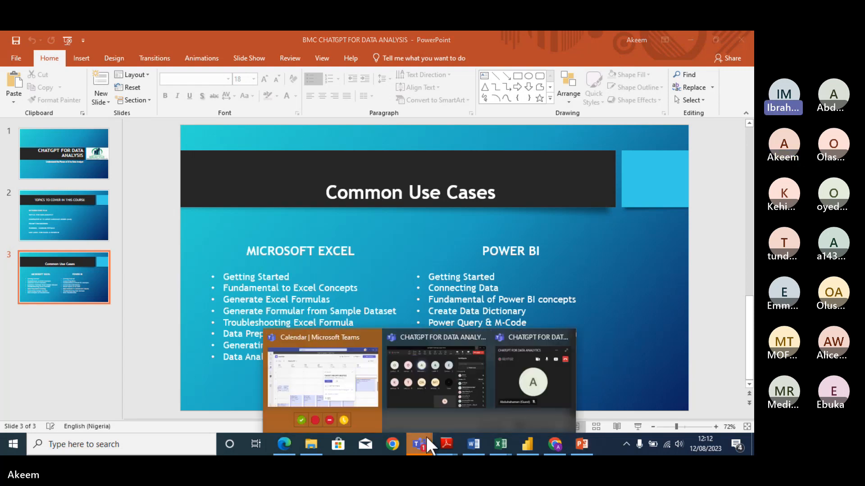
left_click(418, 392)
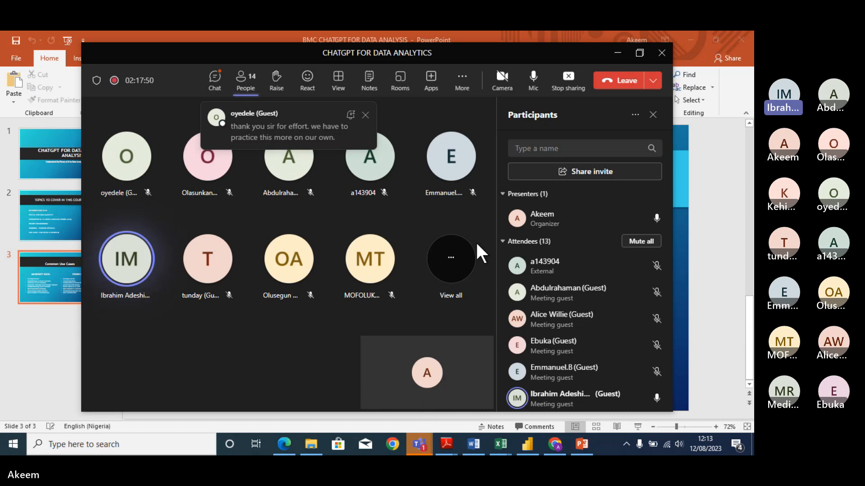
left_click(616, 54)
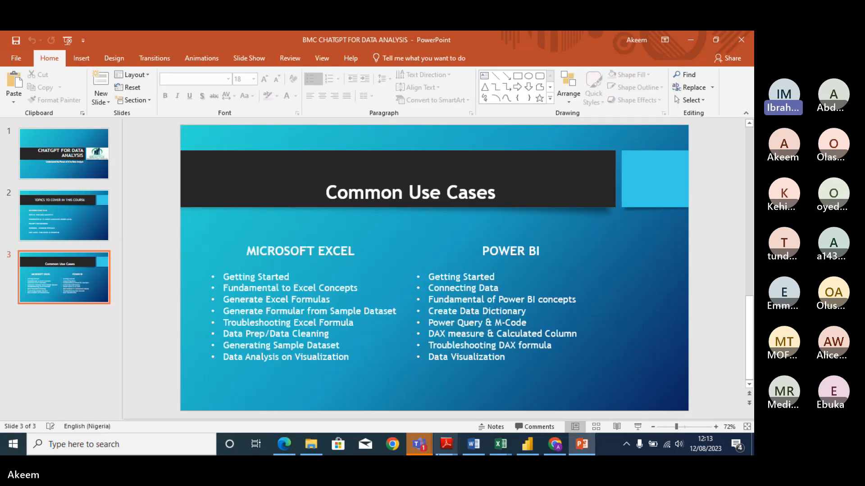
Step: Switch to ChatGPT, start a new chat and view the descriptions of the GPT-3.5 and GPT-4 models
left_click(554, 446)
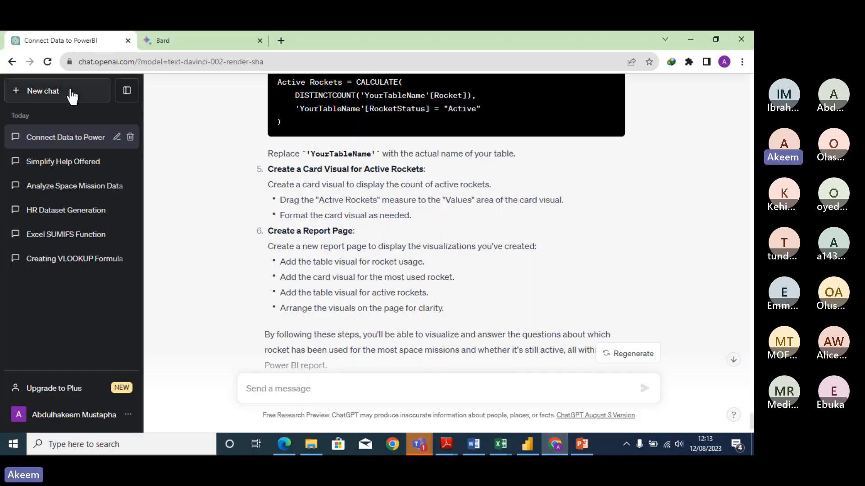
left_click(43, 96)
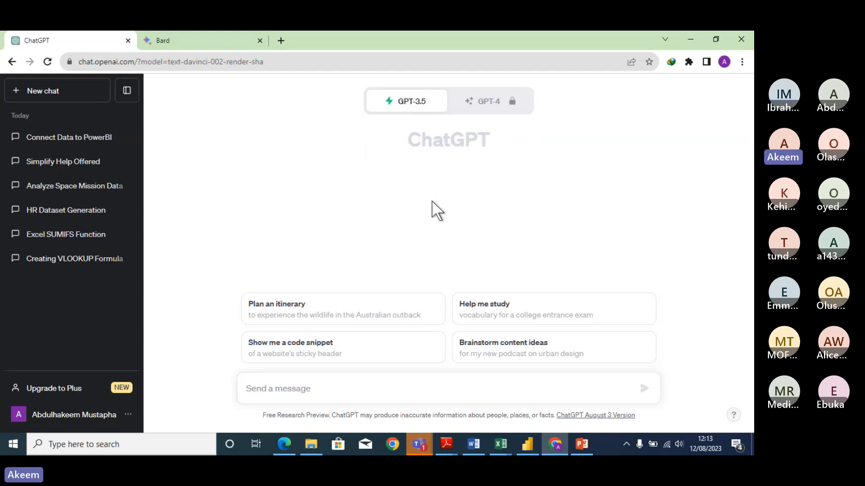
mouse_move(402, 114)
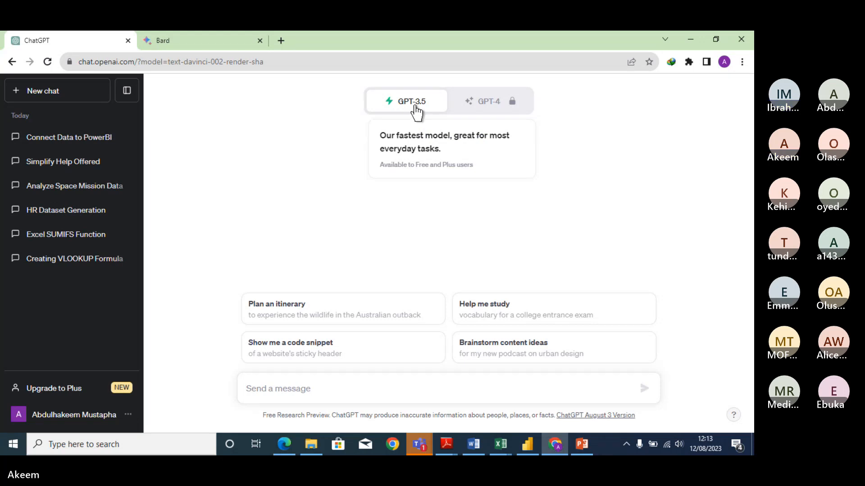
mouse_move(481, 114)
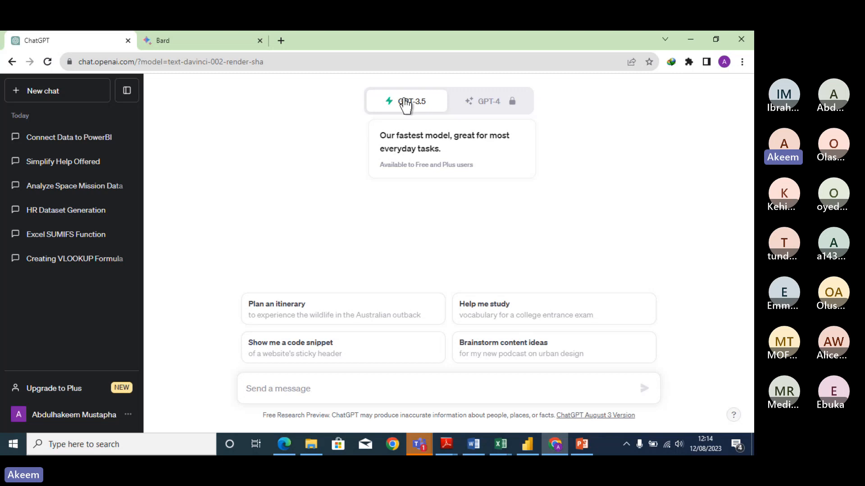
Step: Show the Bard page and its prompt field in the browser, and return to the ChatGPT page
left_click(195, 40)
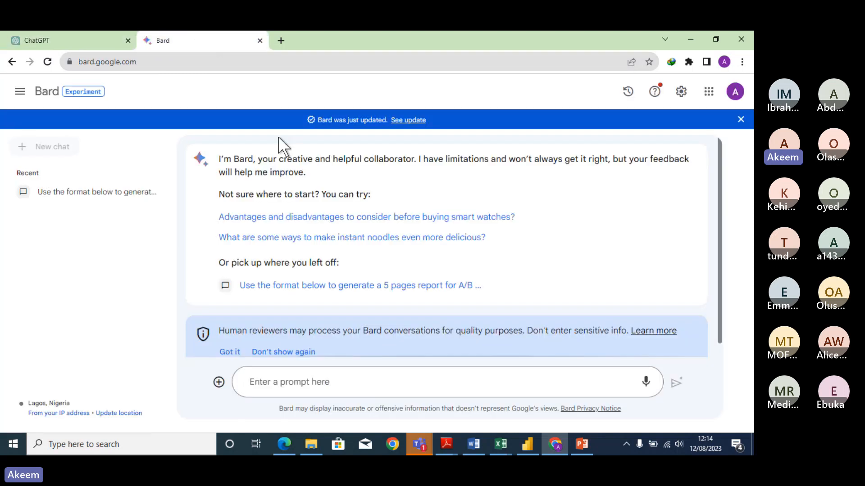
left_click(296, 388)
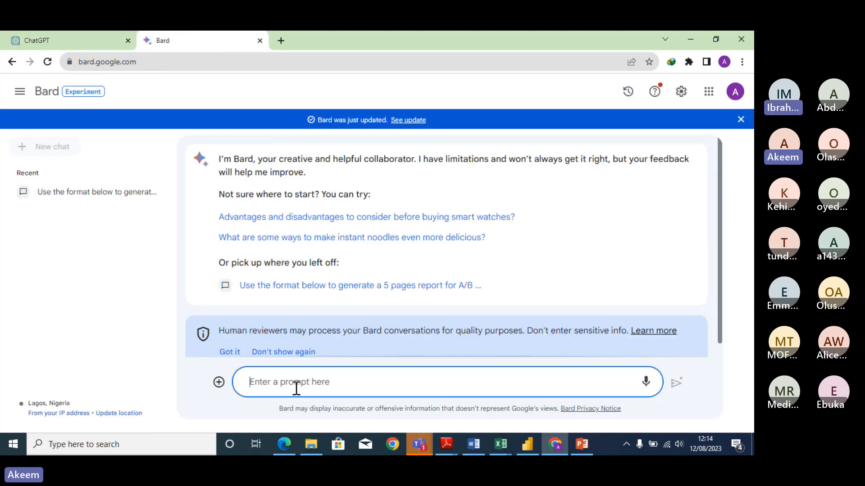
left_click(86, 41)
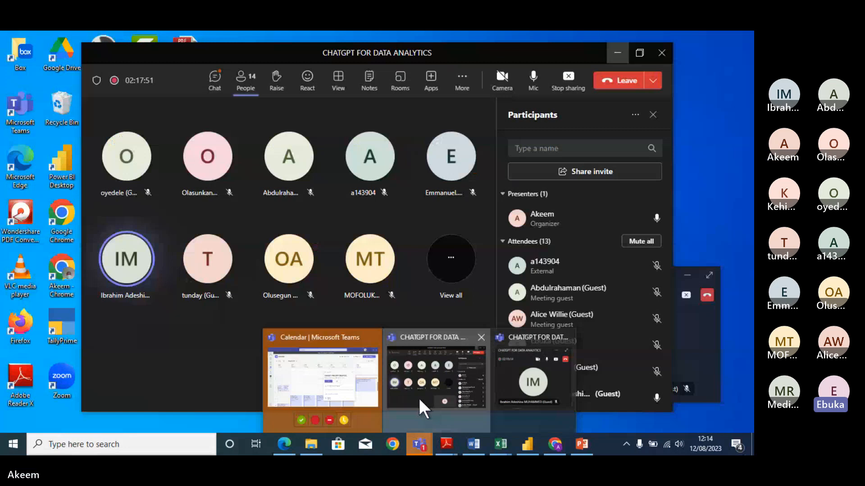
Step: Bring up the Teams meeting window to check the participants, minimize it, and place the cursor in ChatGPT's message field
left_click(419, 401)
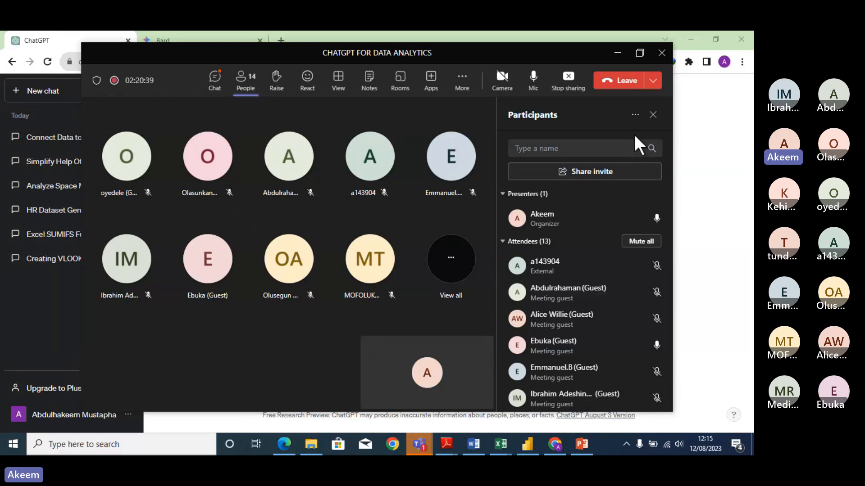
left_click(618, 53)
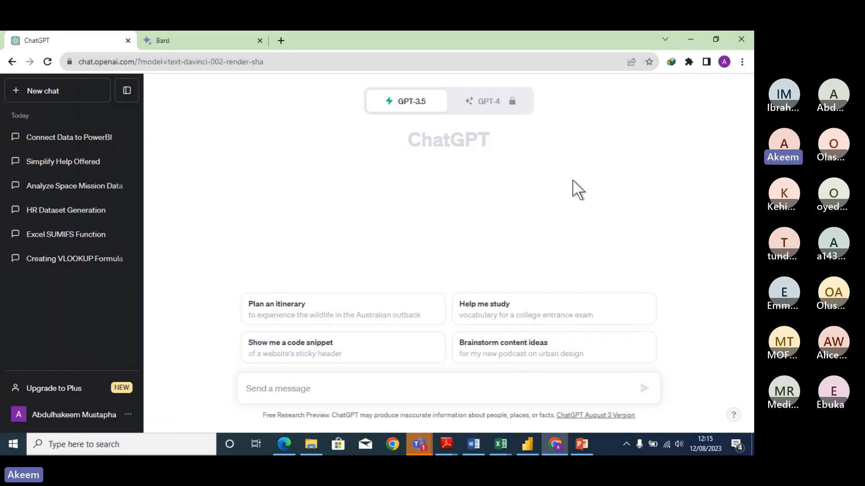
left_click(343, 390)
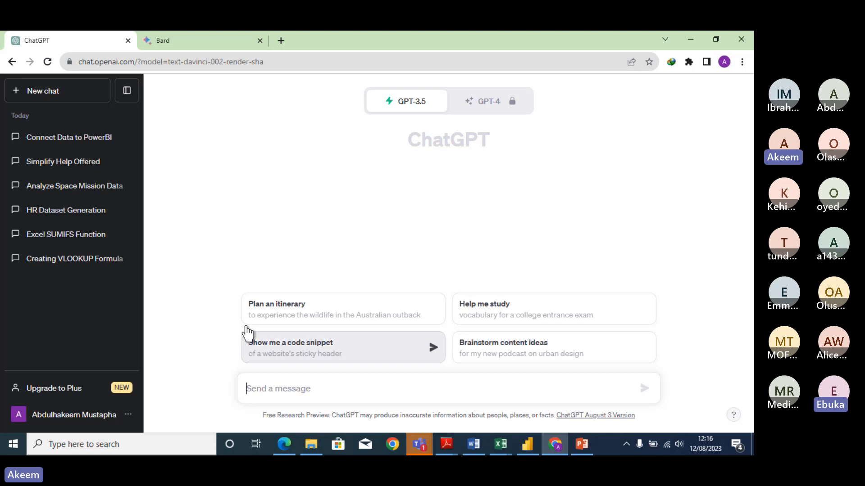
Step: Alternate between the Bard and ChatGPT pages in the browser to compare the two tools, finishing on the Bard page
left_click(189, 39)
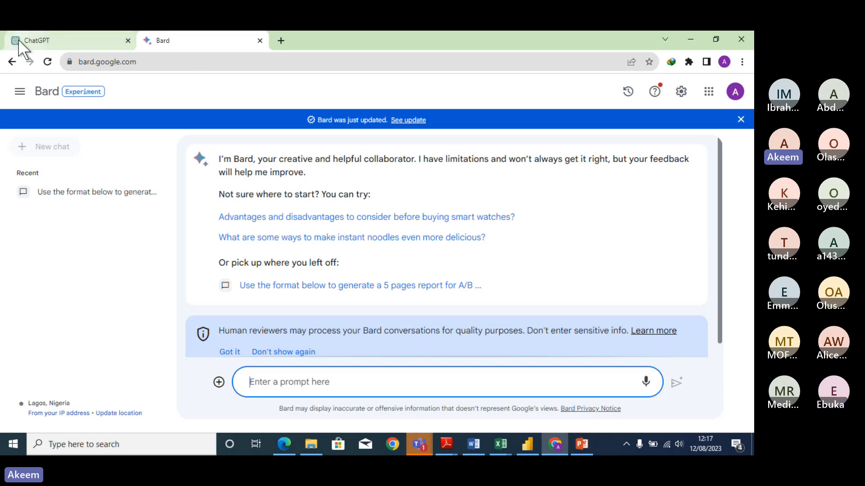
left_click(33, 41)
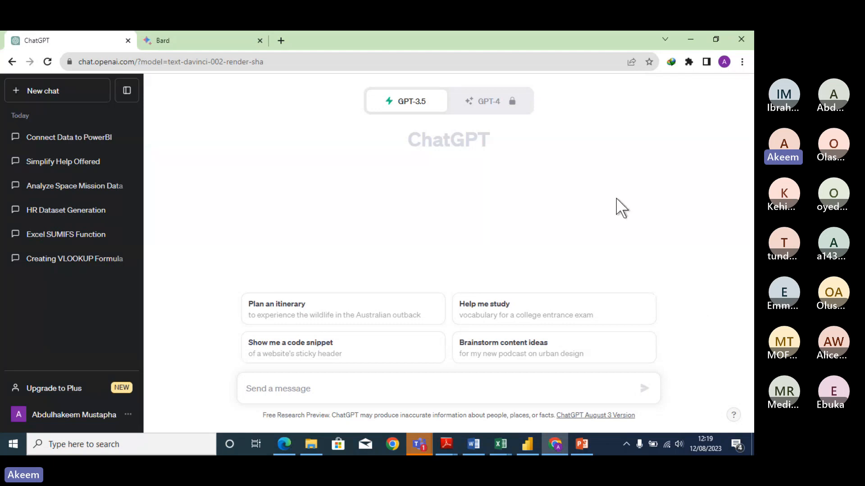
left_click(221, 34)
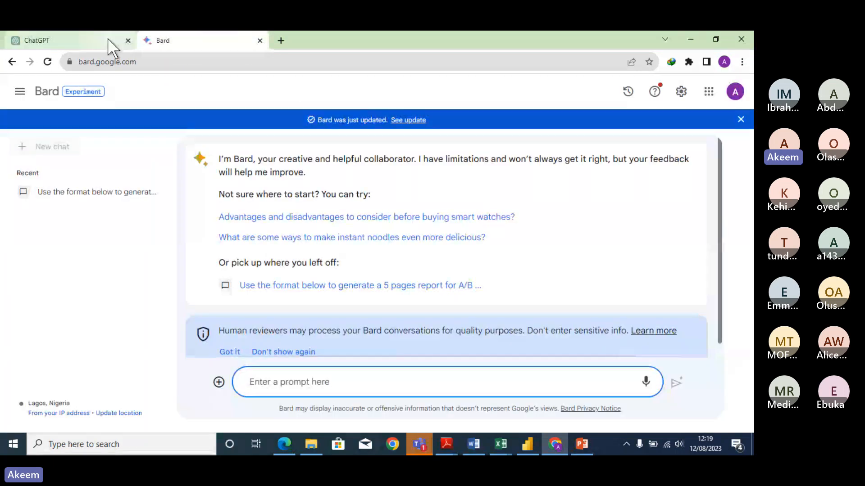
left_click(110, 39)
left_click(176, 43)
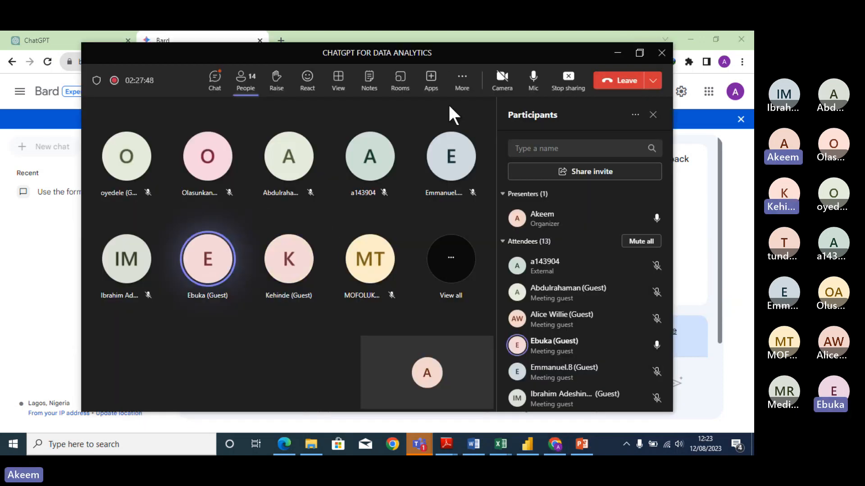
Step: Stop the recording of the Teams meeting and confirm the stop
left_click(463, 80)
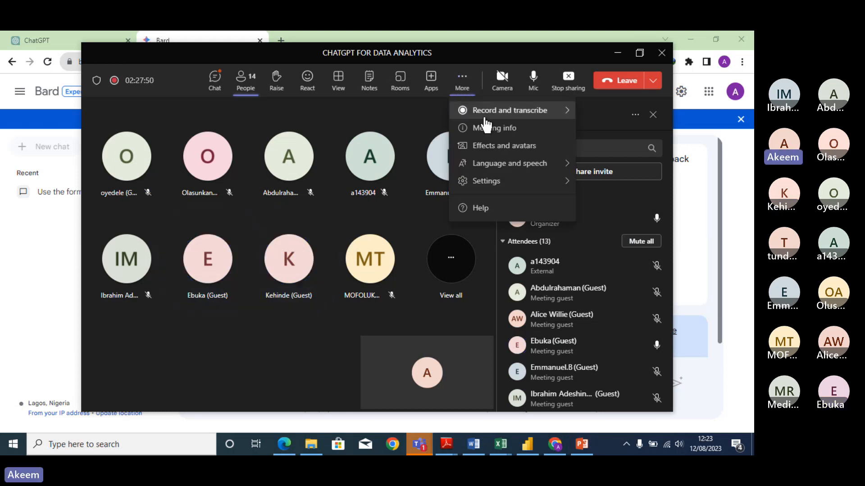
mouse_move(485, 122)
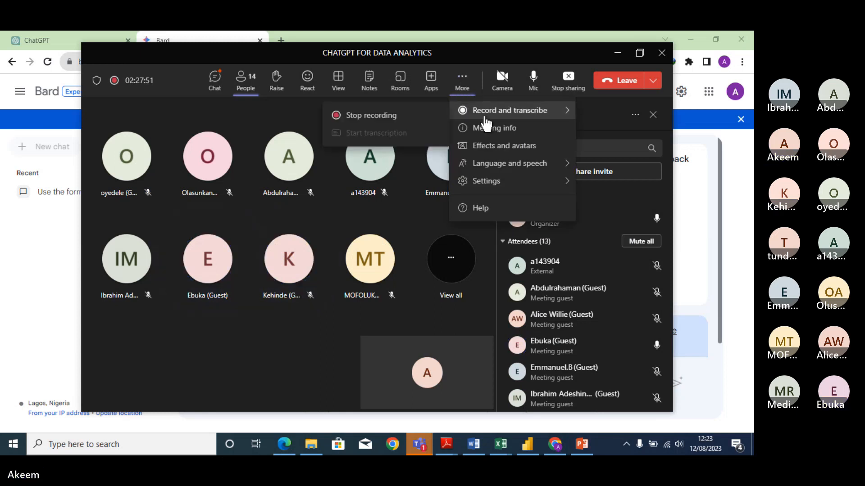
left_click(372, 120)
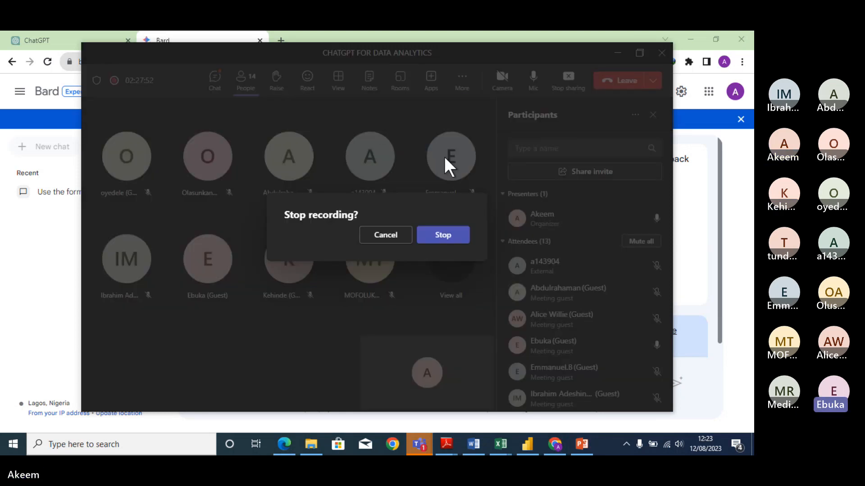
left_click(441, 236)
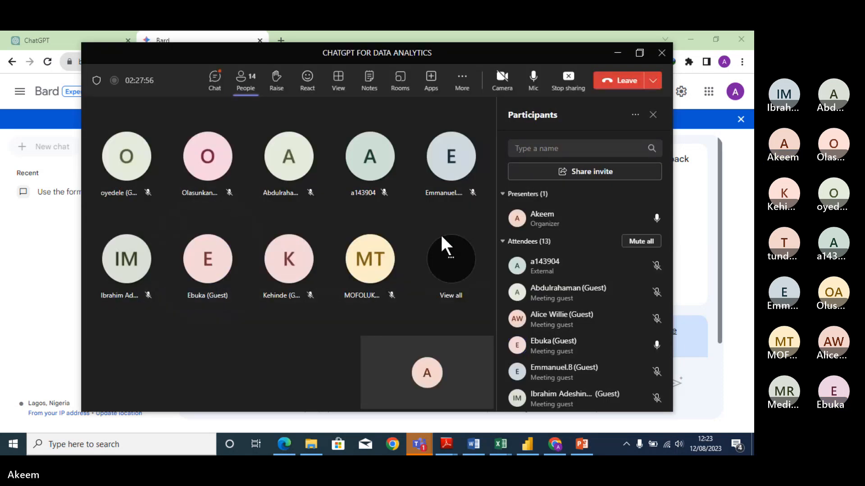